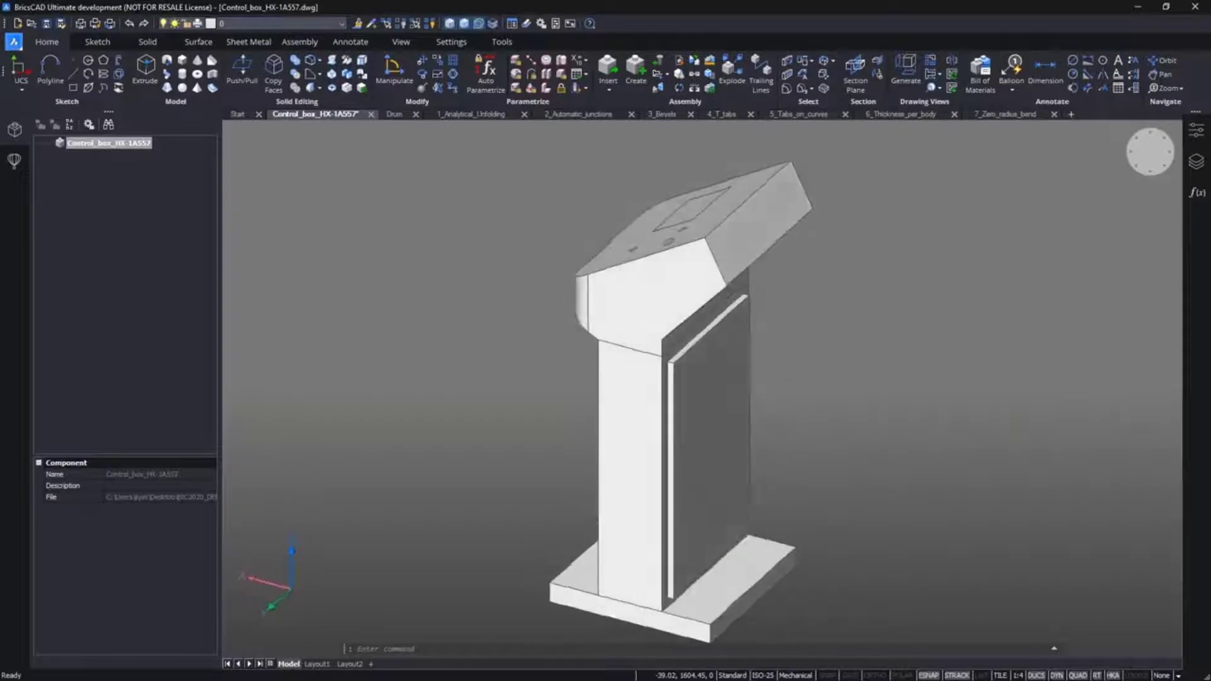
middle_click_drag(751, 425, 900, 418, "shift")
left_click(762, 456)
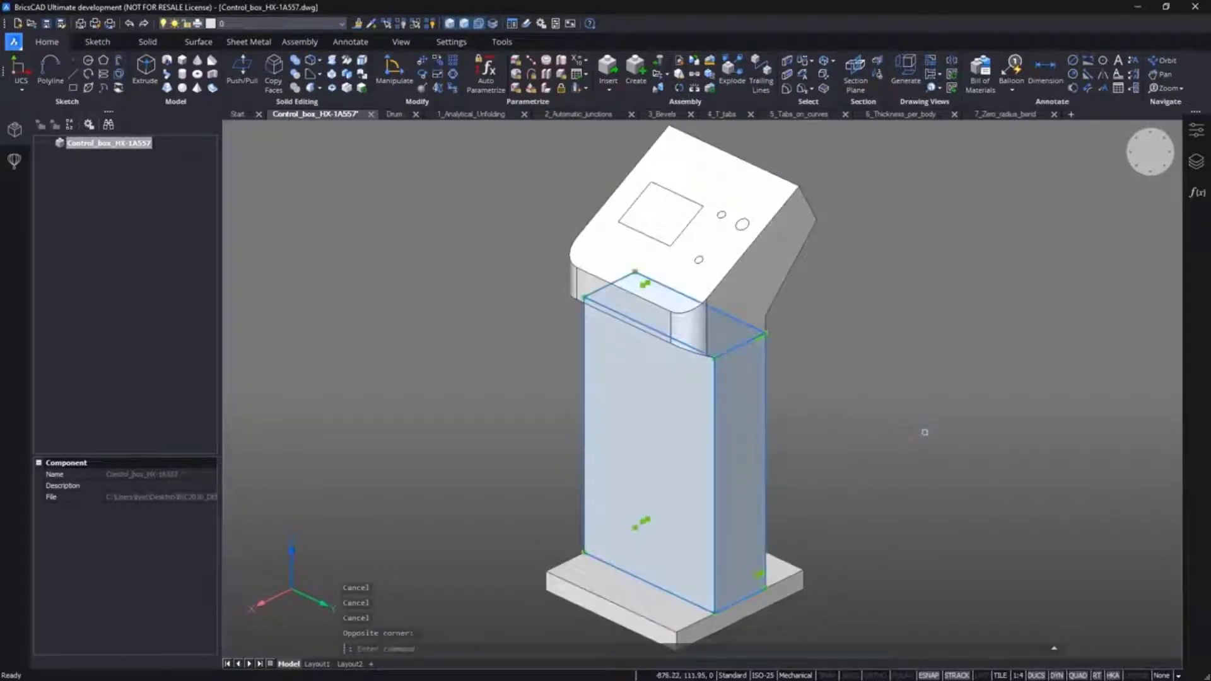
key("Escape")
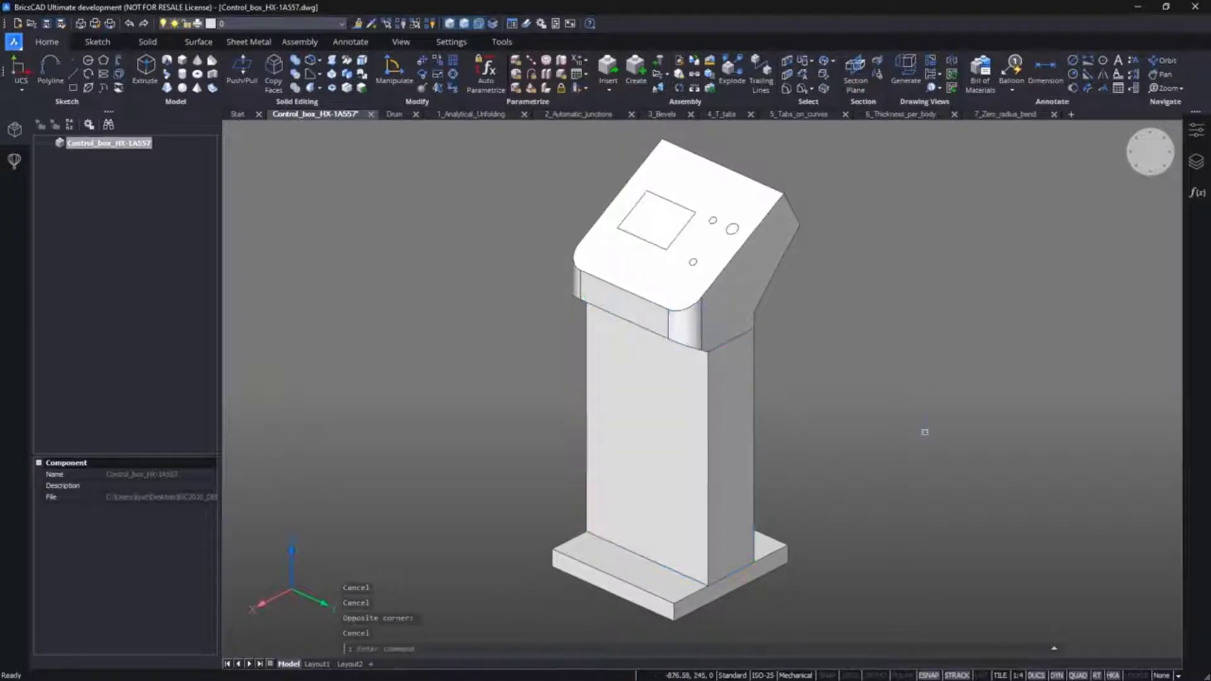
Step: Shell the base and the column to a 2 mm wall, removing the base's underside and the column's rear door face
middle_click_drag(656, 461, 907, 404, "shift")
left_click(923, 413)
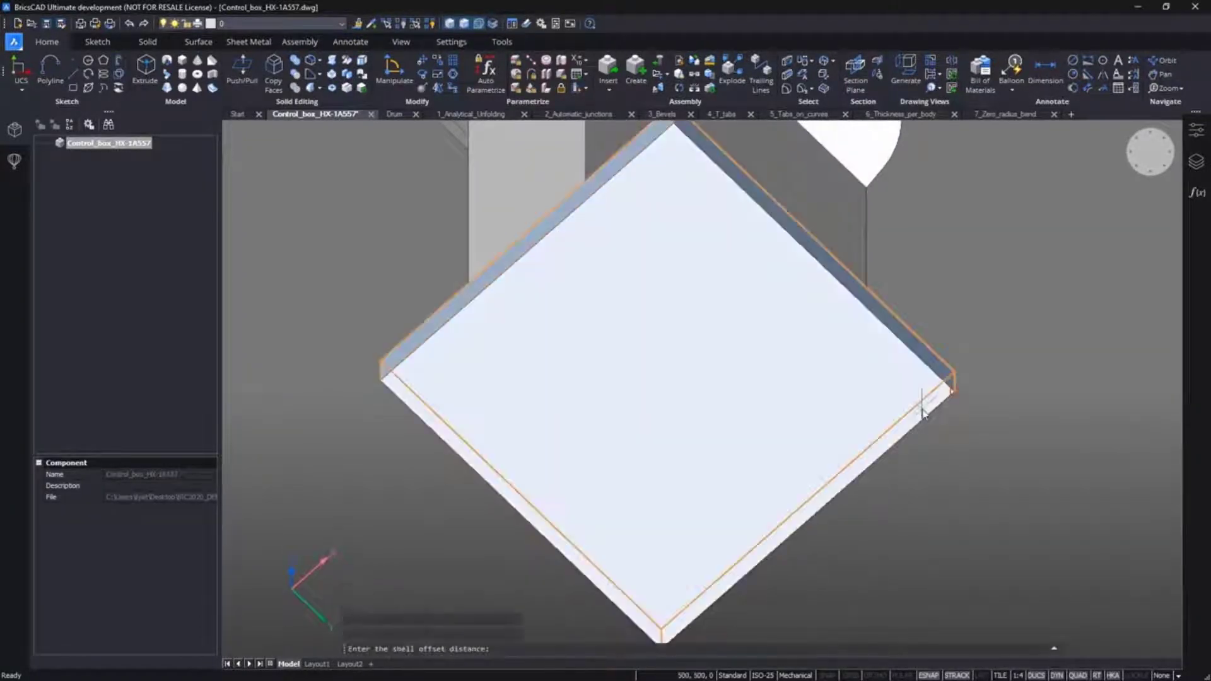
type("2")
key("Return")
key("Return")
key("Return")
middle_click_drag(921, 411, 753, 366, "shift")
left_click(781, 364)
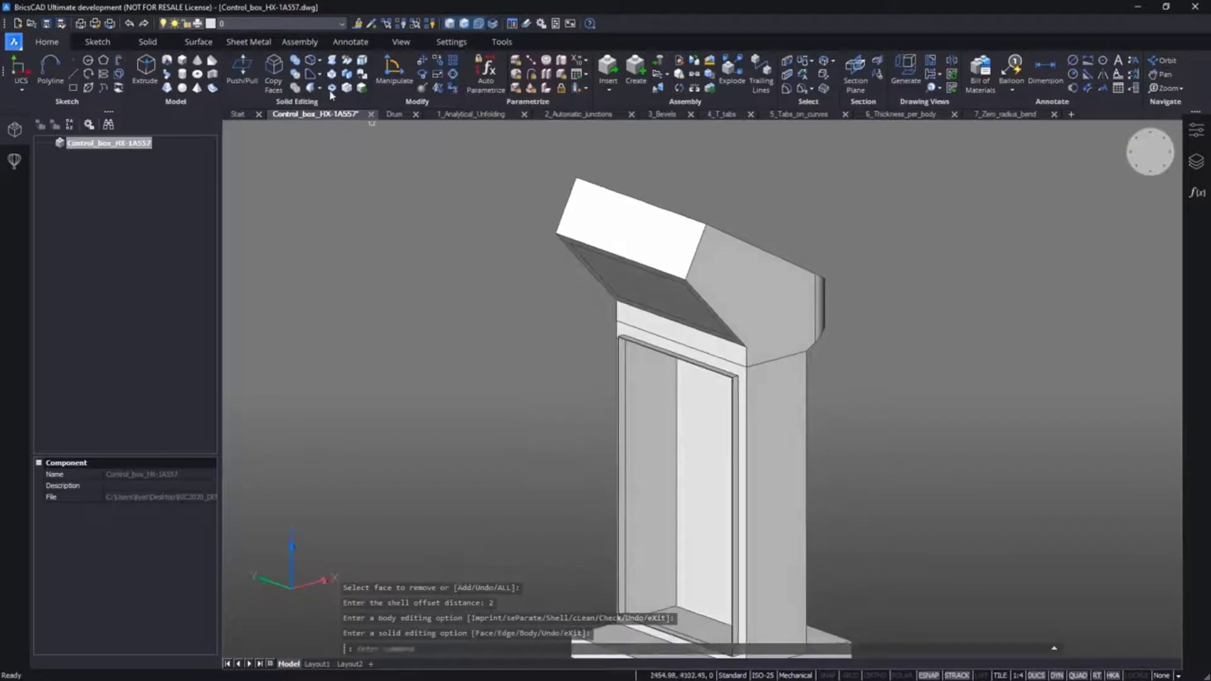
Step: Shell the head of the control box to a 2 mm wall without removing any faces
left_click(599, 215)
key("Return")
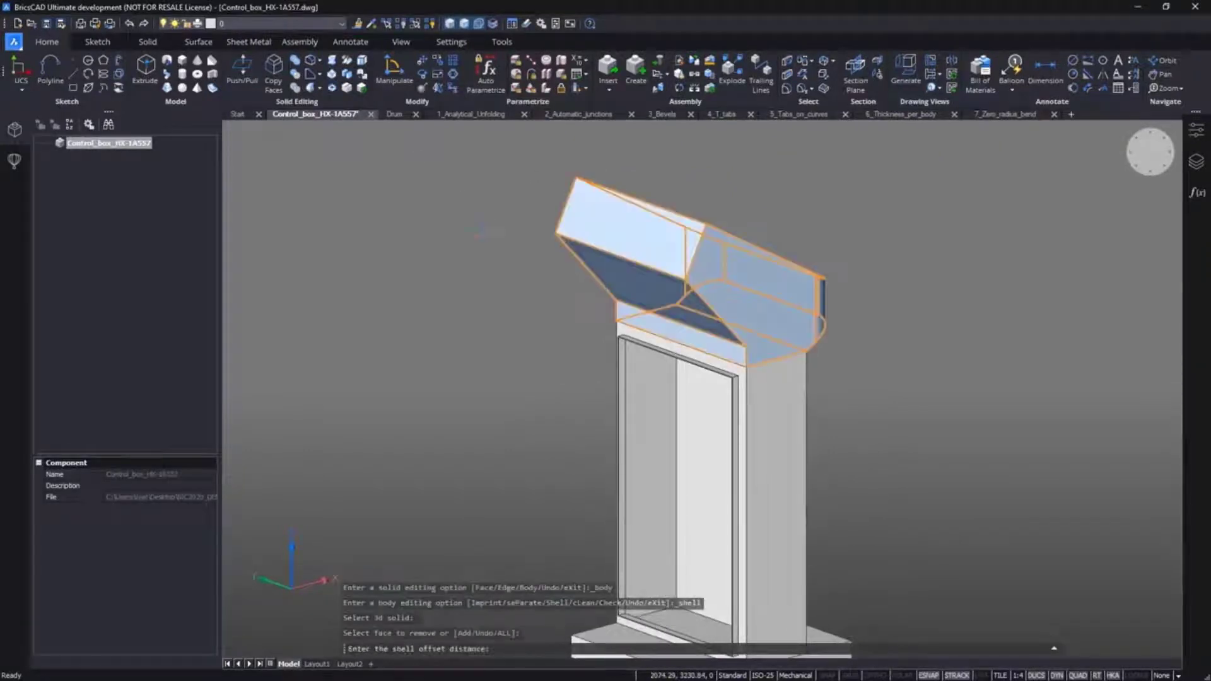
type("3")
key("Return")
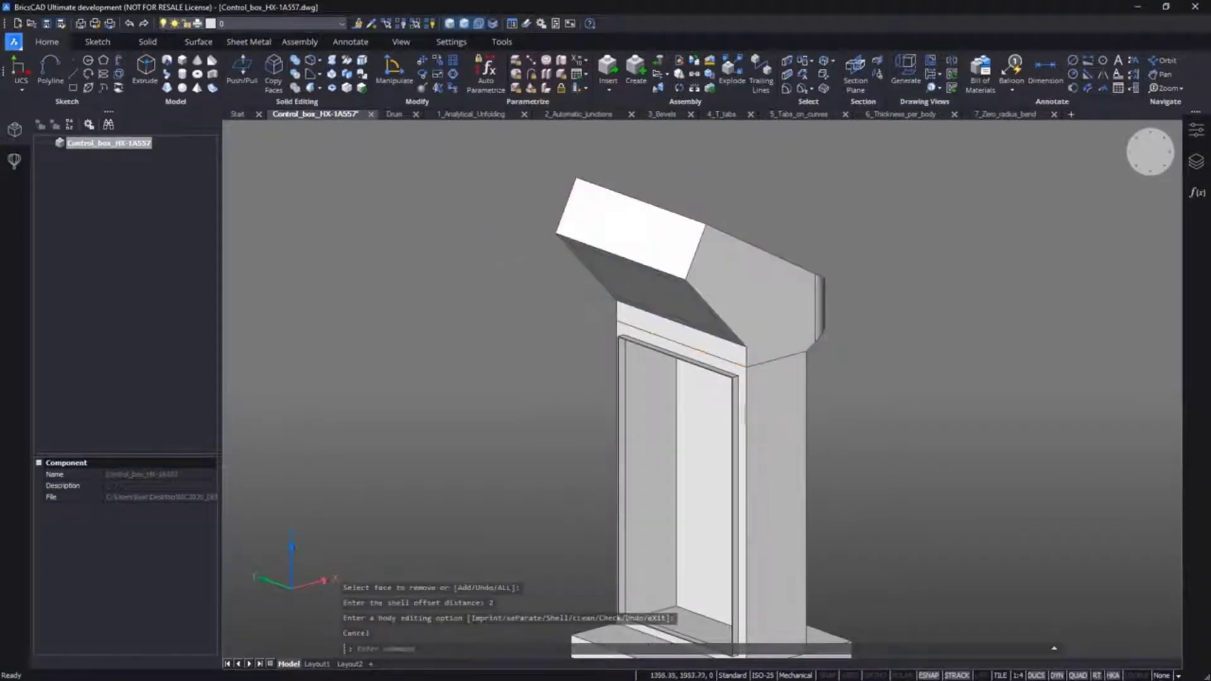
Step: Hide the column and cut openings through the head's sloped rear face and underside by extruding their outlines inward
left_click(843, 486)
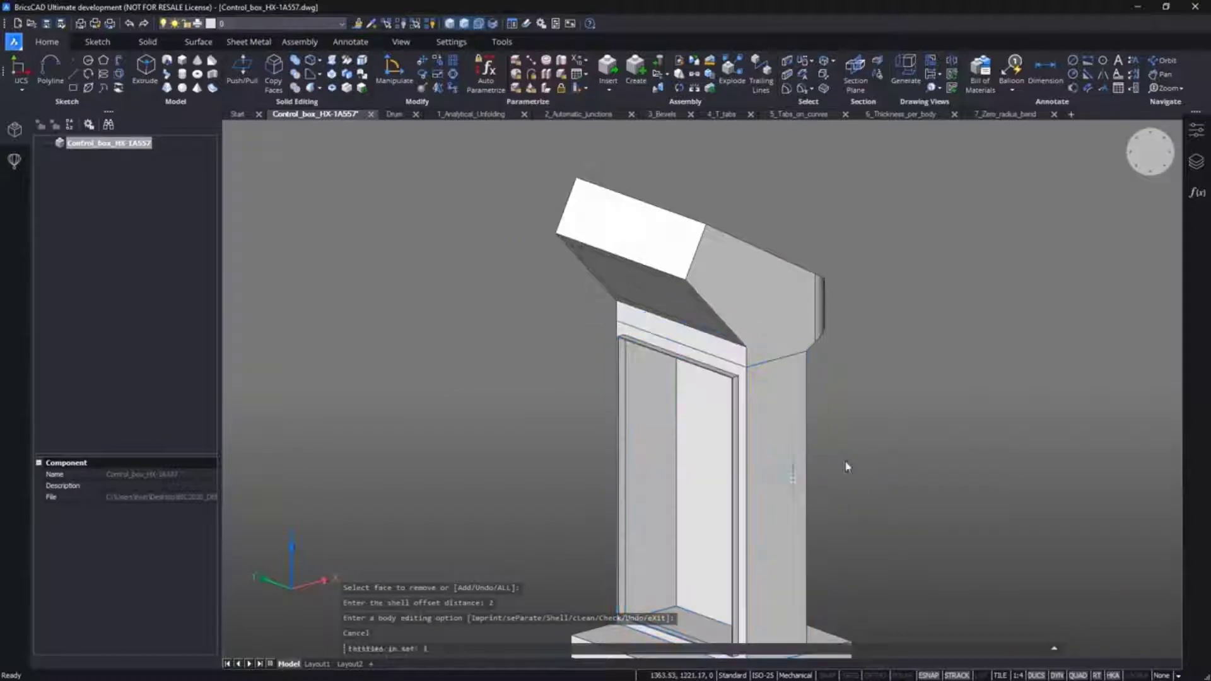
middle_click_drag(838, 419, 768, 323, "shift")
scroll(768, 322, "up", 4)
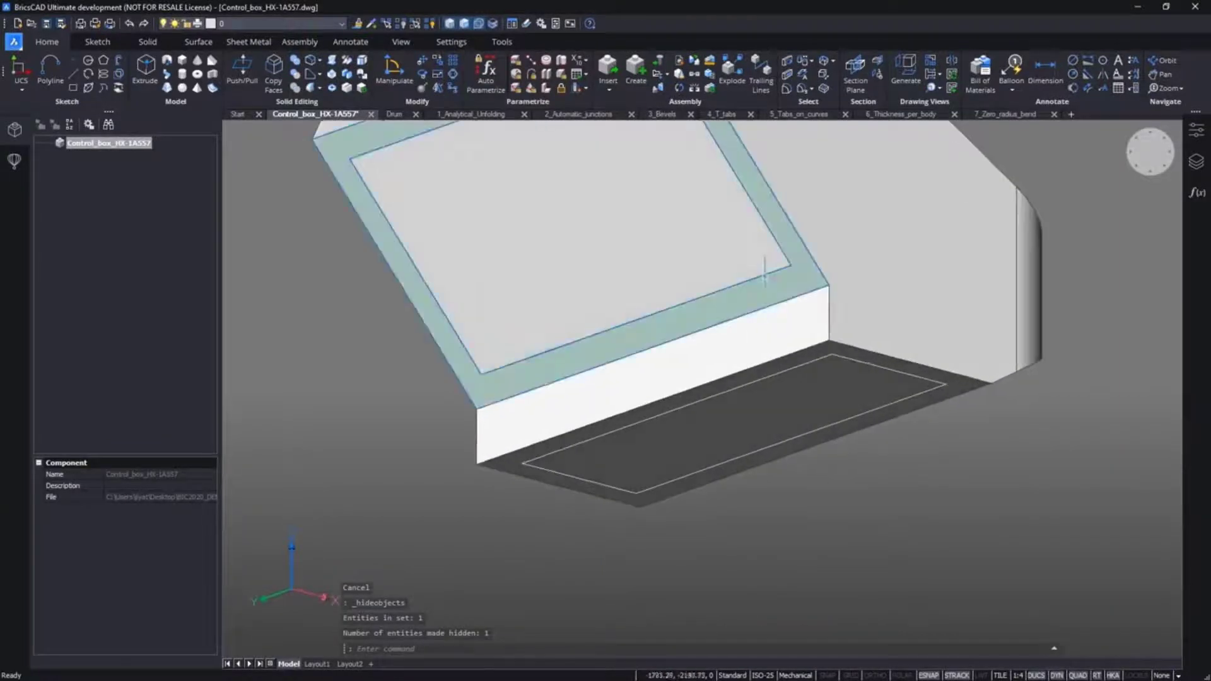
mouse_move(768, 275)
mouse_move(819, 283)
left_click(891, 283)
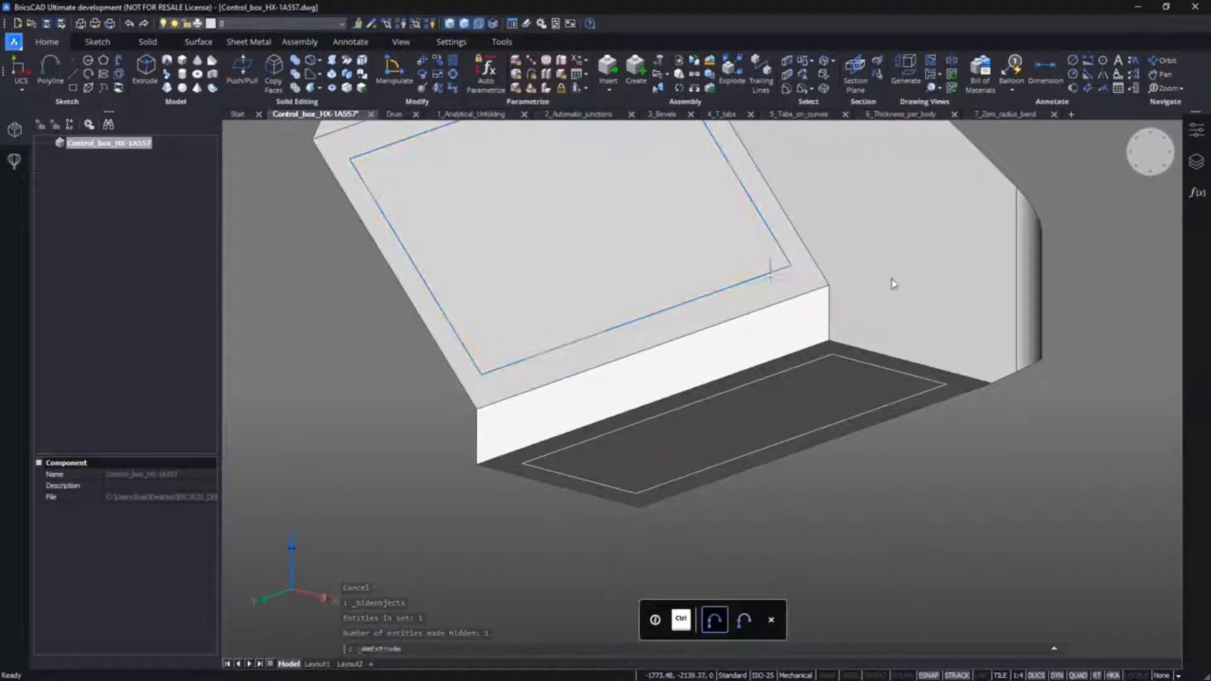
left_click(884, 251)
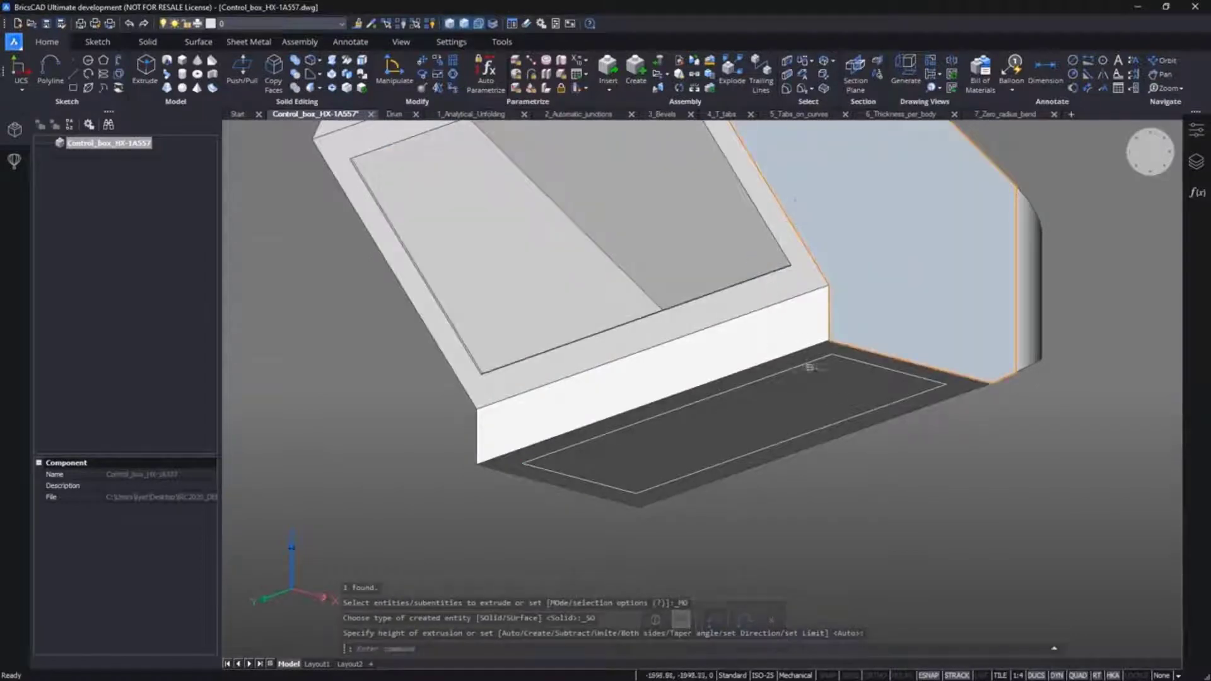
mouse_move(851, 409)
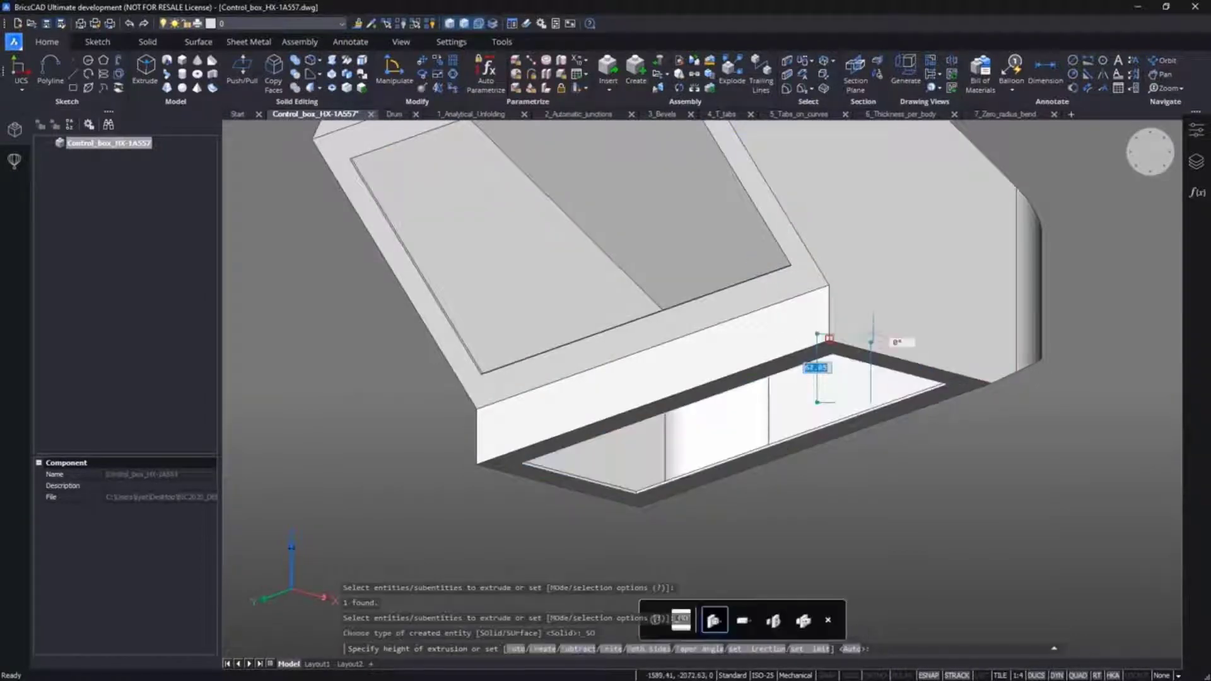
left_click(873, 341)
Step: Cut the rectangular screen opening and the three round holes through the head's control panel by extruding their outlines
middle_click_drag(984, 243, 831, 358, "shift")
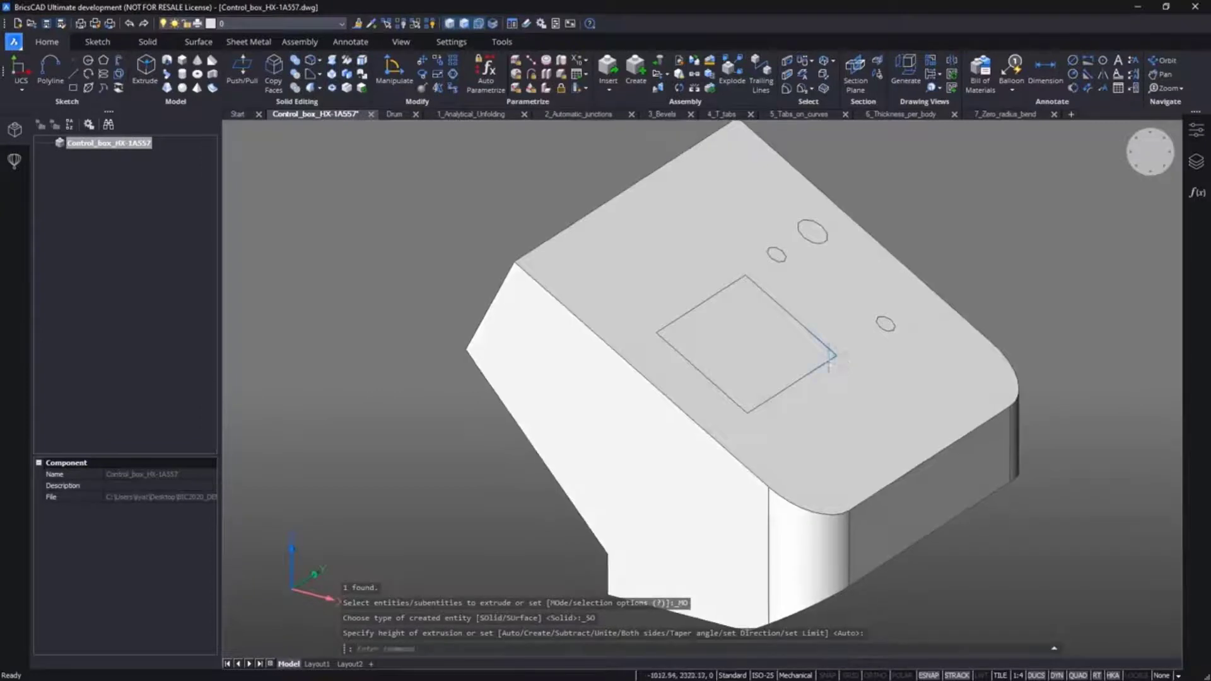
left_click(841, 370)
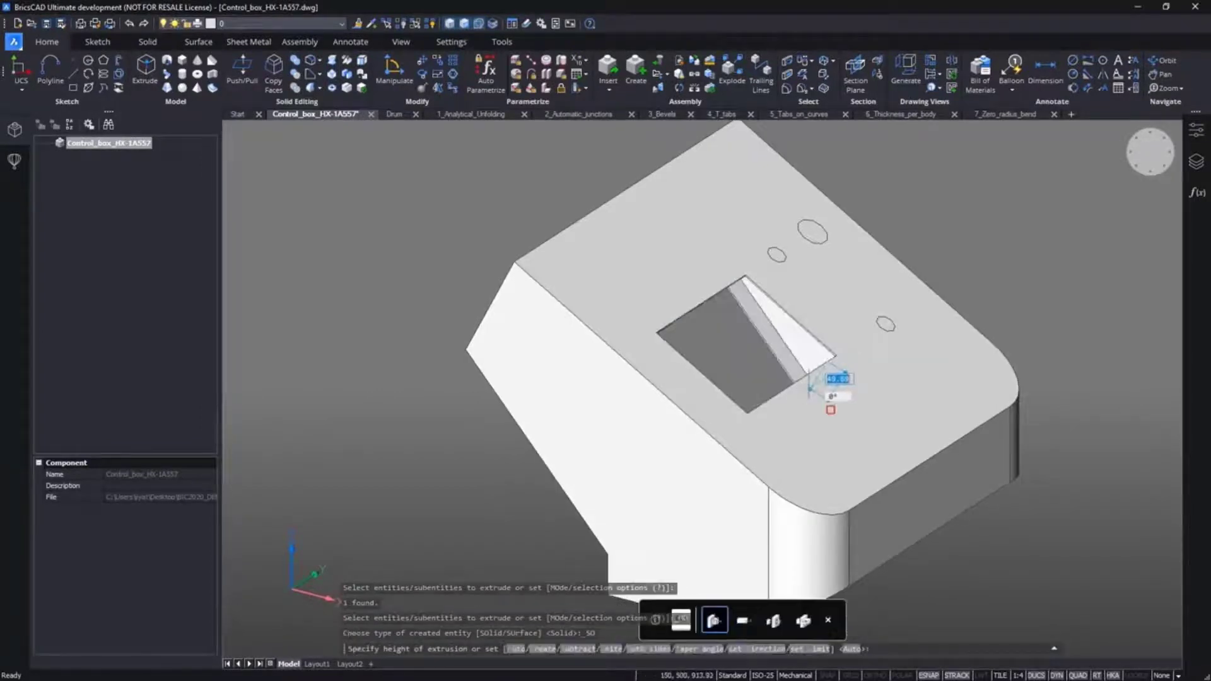
left_click(809, 385)
middle_click_drag(825, 245, 782, 301, "shift")
left_click_drag(622, 175, 933, 413)
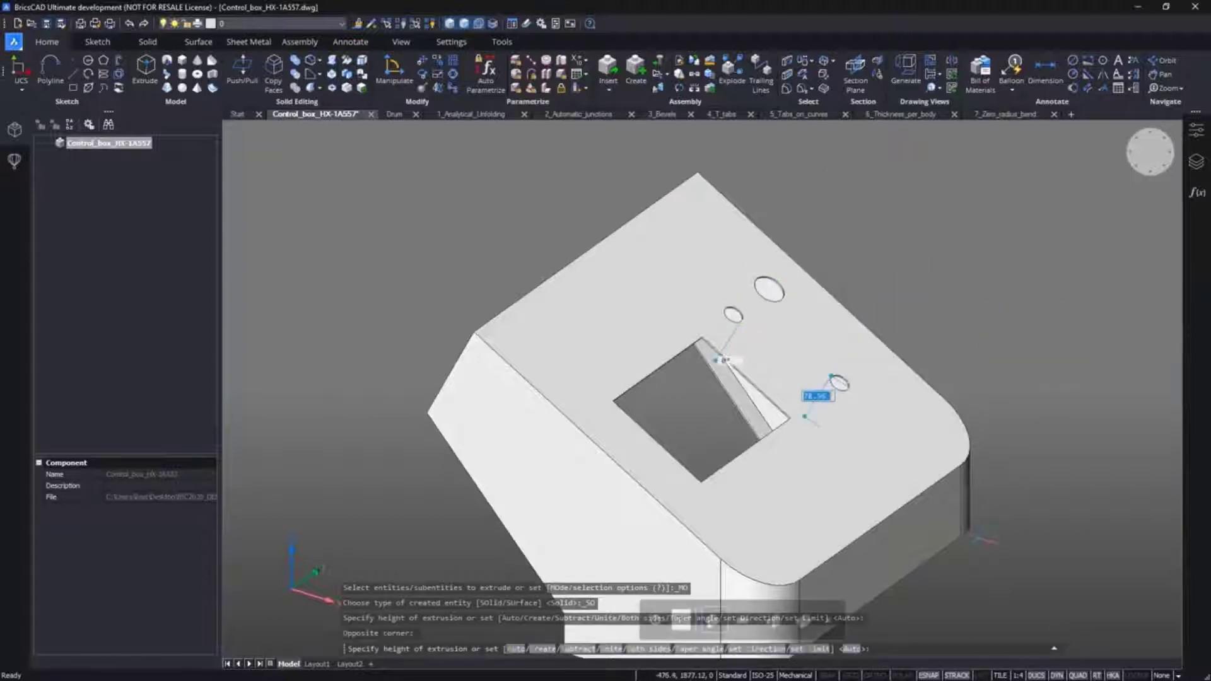
middle_click(1036, 531)
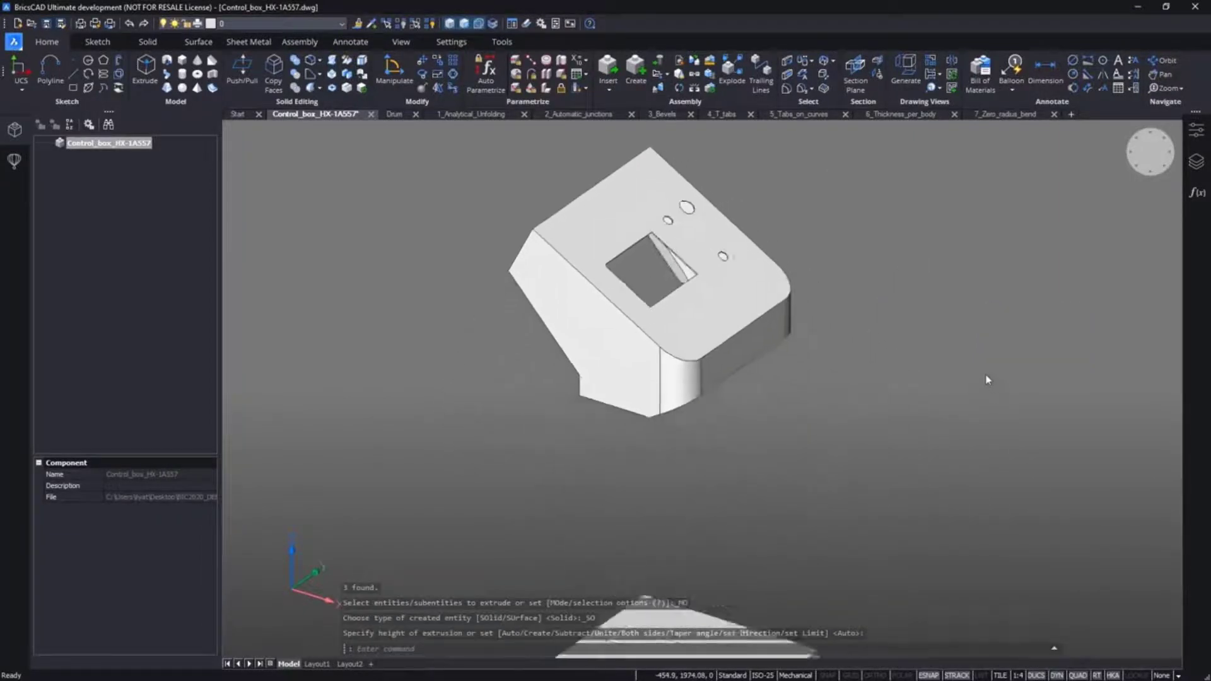
Step: Show the hidden column again and cut the rectangular opening through its top face by extruding the outline
right_click(973, 385)
left_click(975, 385)
middle_click_drag(926, 375, 801, 347, "shift")
scroll(752, 343, "up", 2)
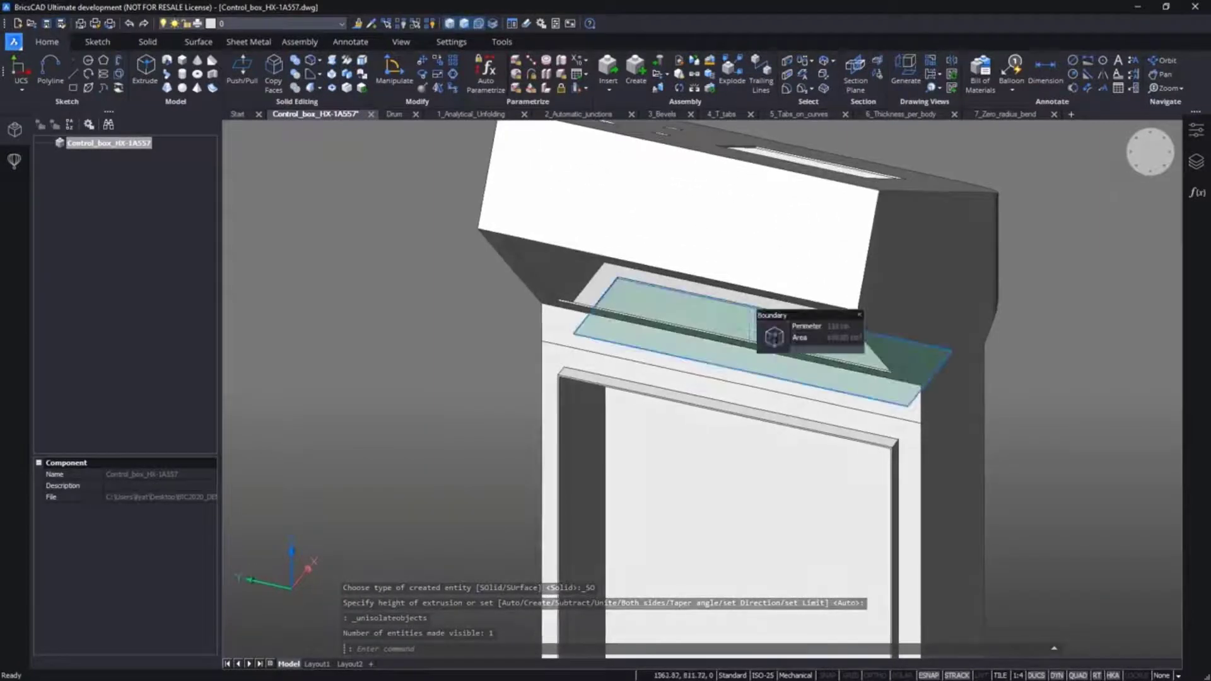
left_click(772, 336)
left_click(754, 459)
Step: Convert the entire model to sheet metal
middle_click_drag(929, 514, 279, 51, "shift")
scroll(1087, 483, "down", 4)
left_click(251, 43)
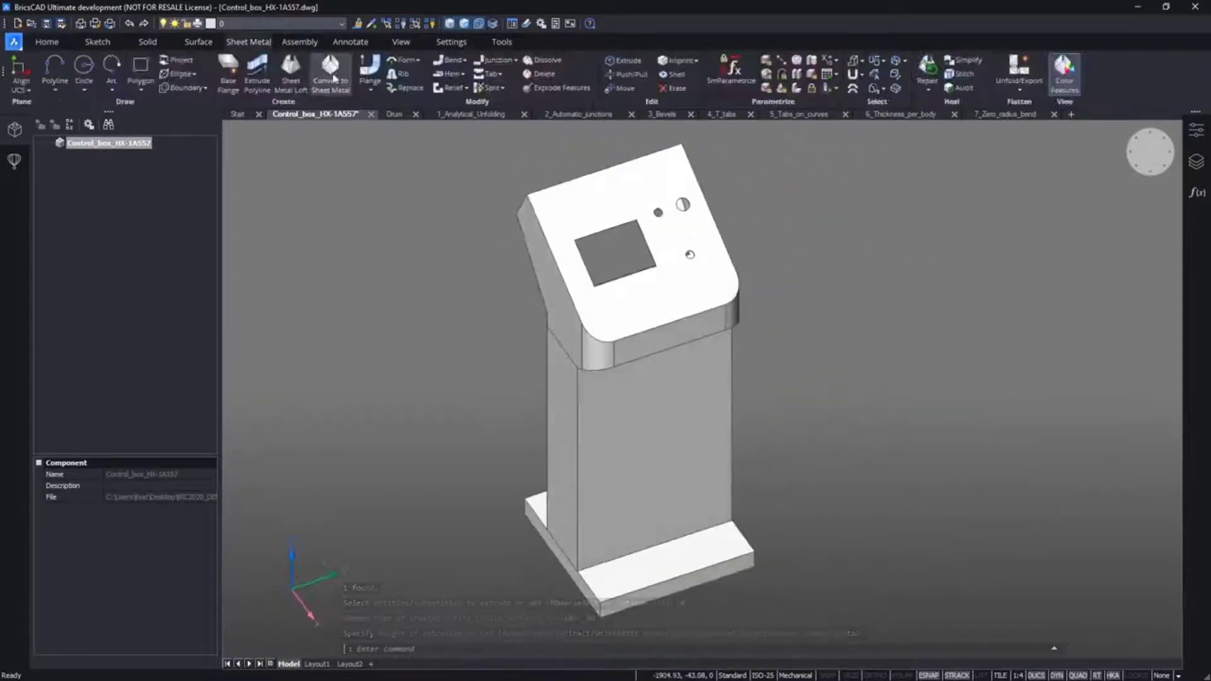
left_click(338, 81)
key("Return")
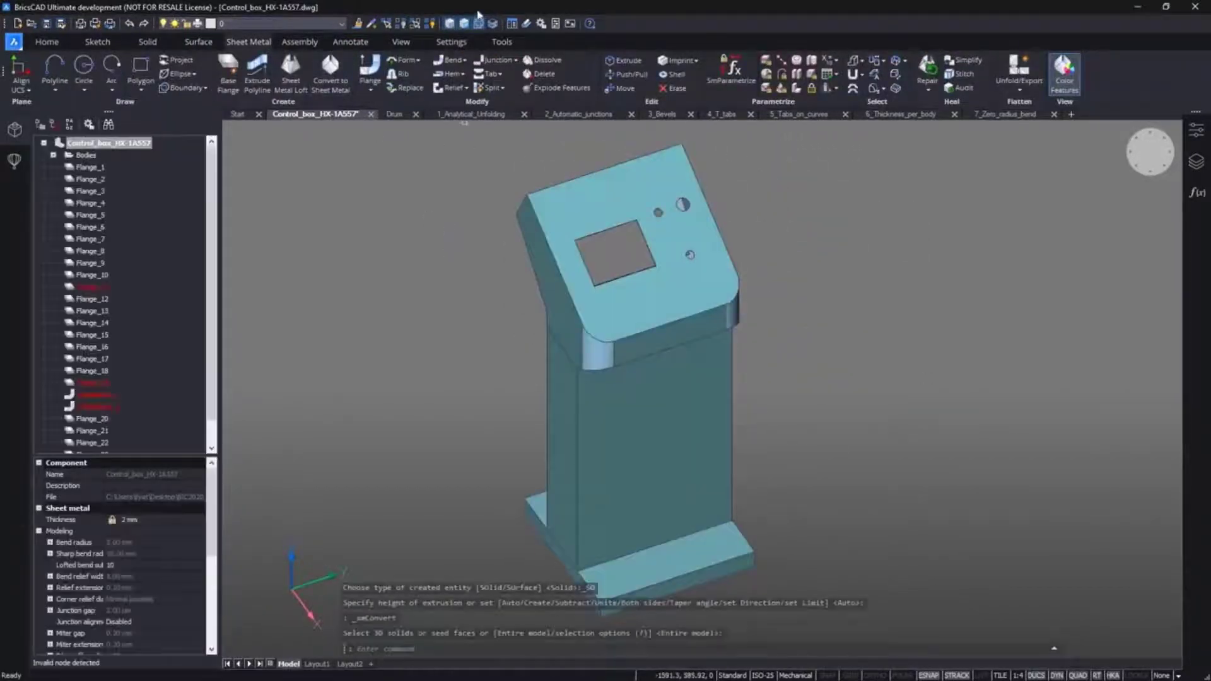
Step: Create bends along the edges of the base's top face
scroll(449, 262, "up", 10)
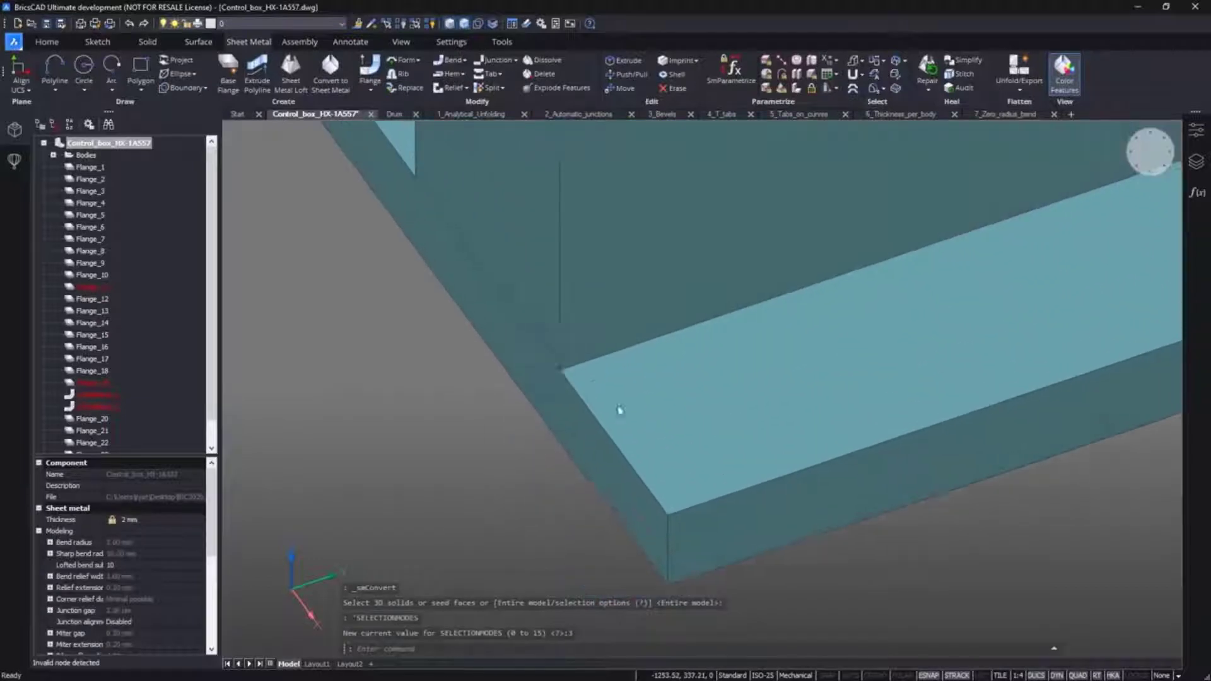
mouse_move(806, 435)
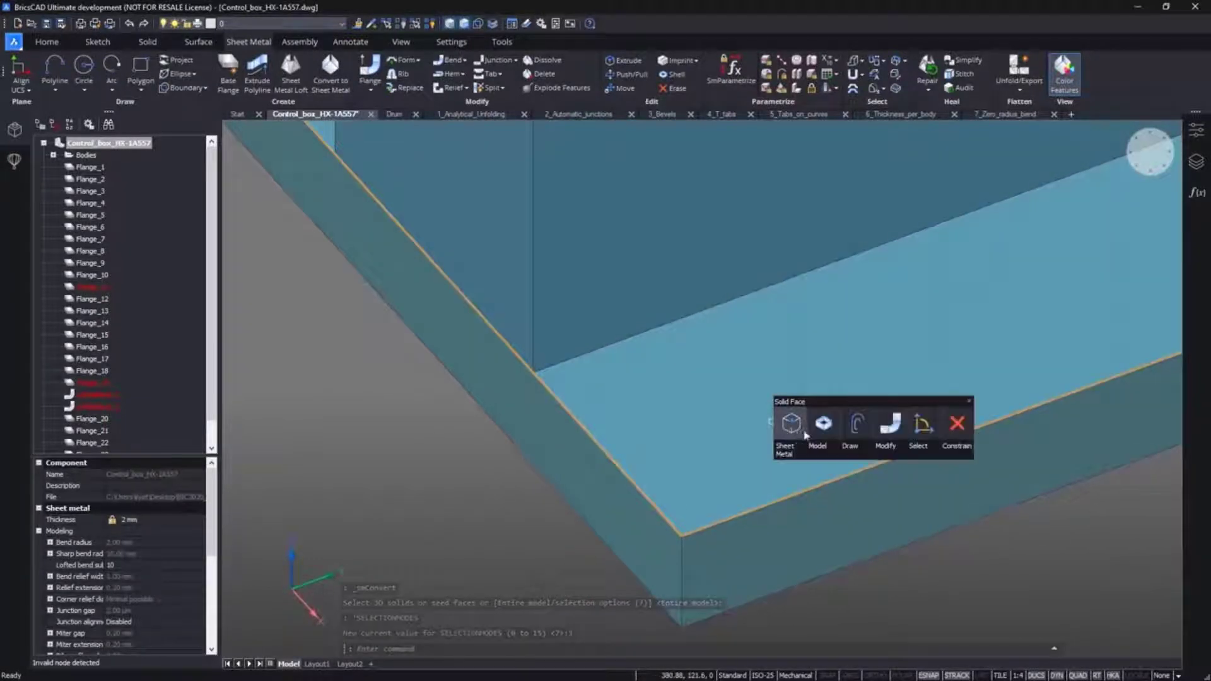
left_click(884, 435)
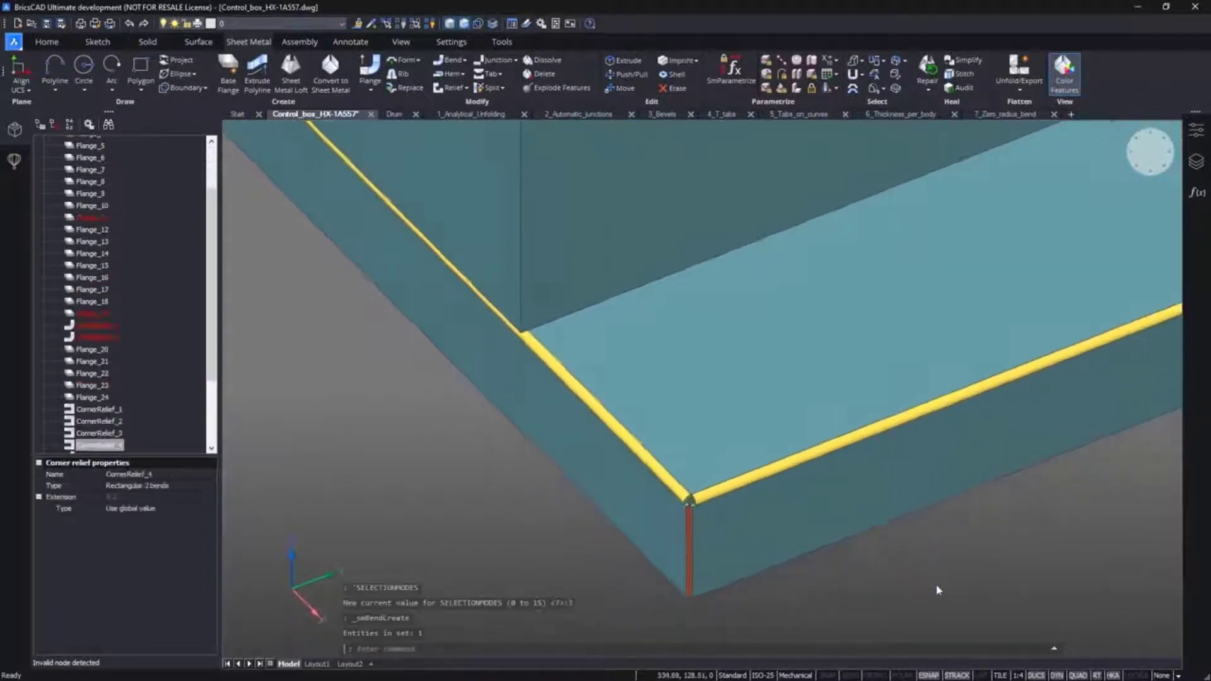
Step: Isolate the column and create bends around its large front face and its rear frame face
scroll(936, 585, "down", 5)
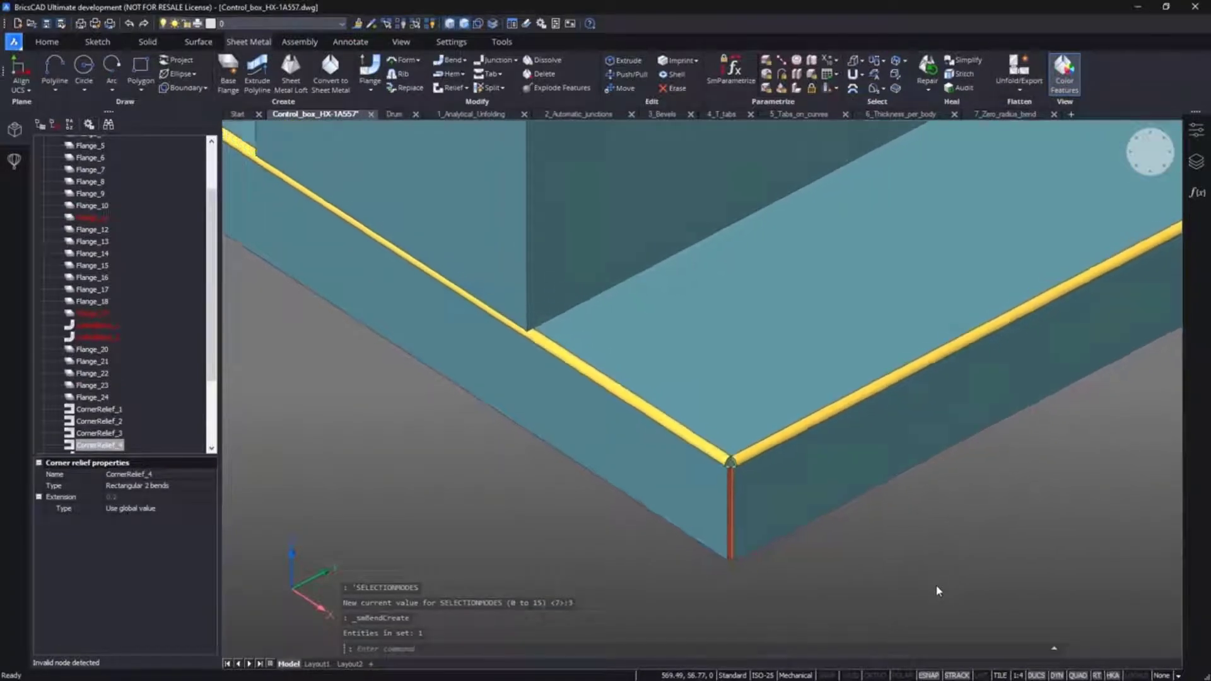
scroll(915, 561, "down", 5)
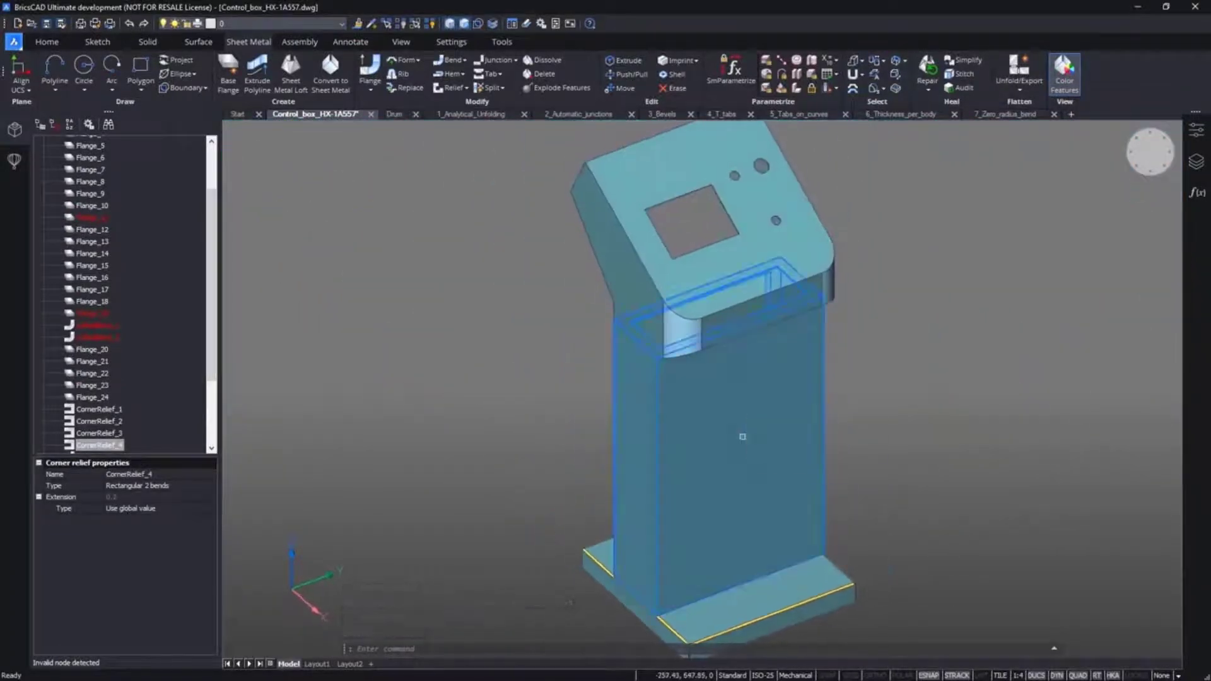
mouse_move(766, 449)
left_click(831, 445)
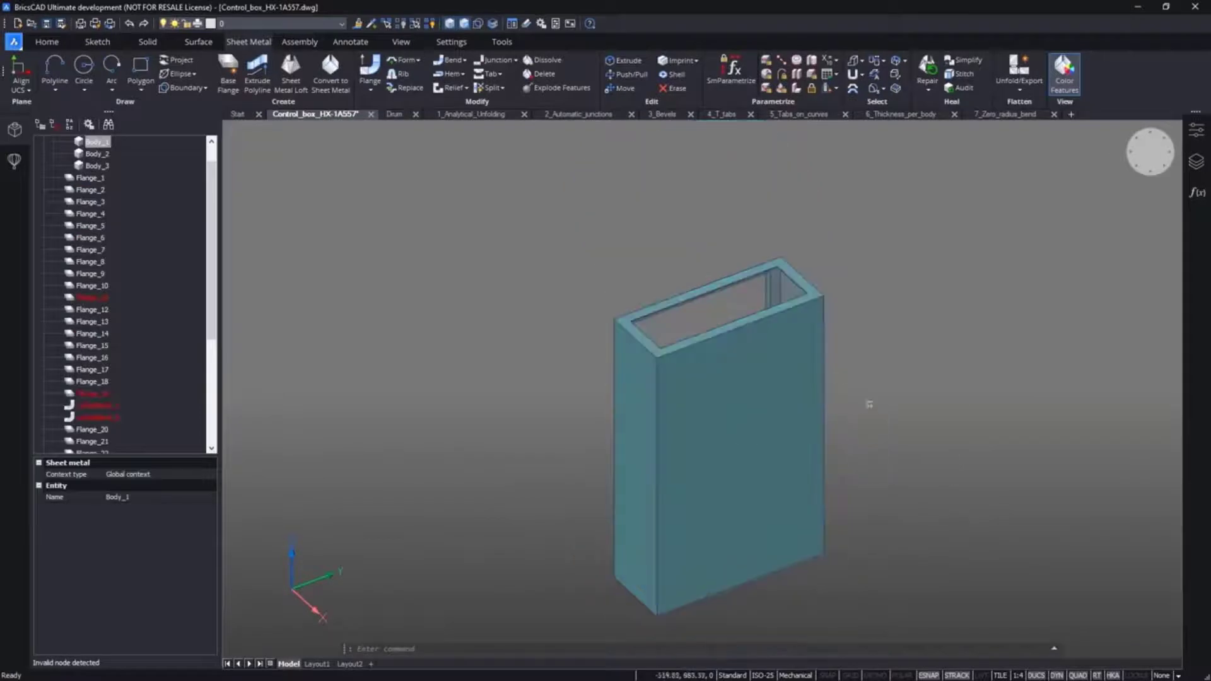
scroll(740, 335, "up", 10)
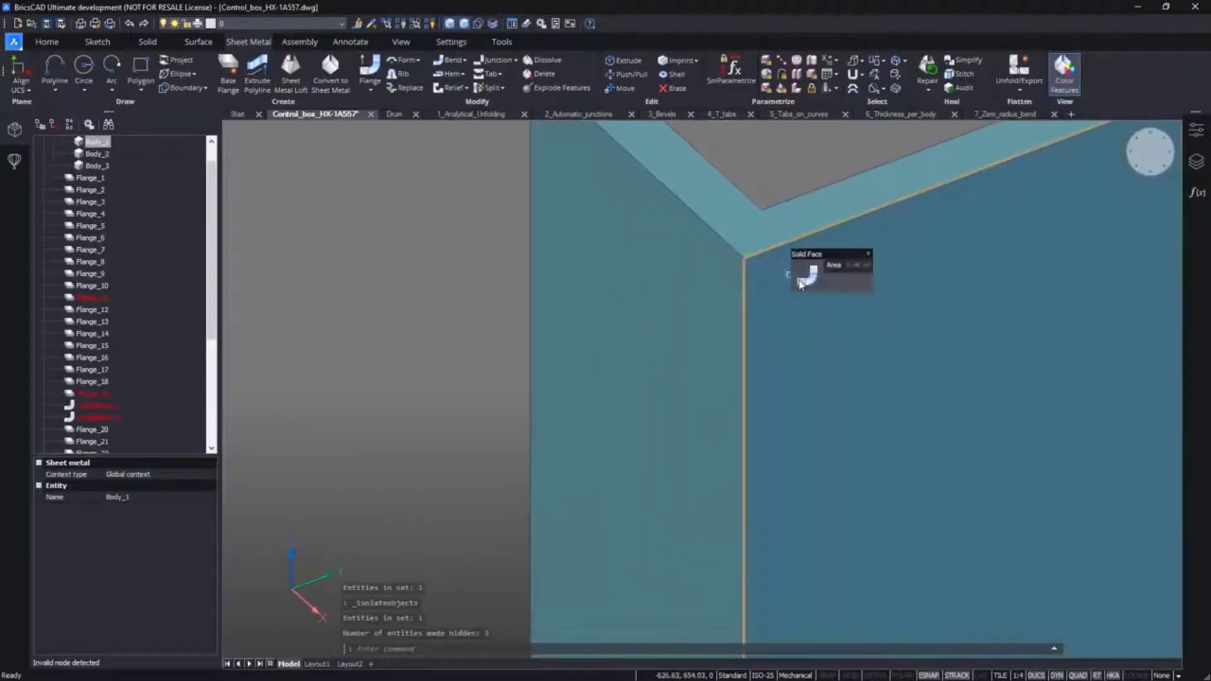
left_click(802, 284)
middle_click_drag(762, 154, 512, 360, "shift")
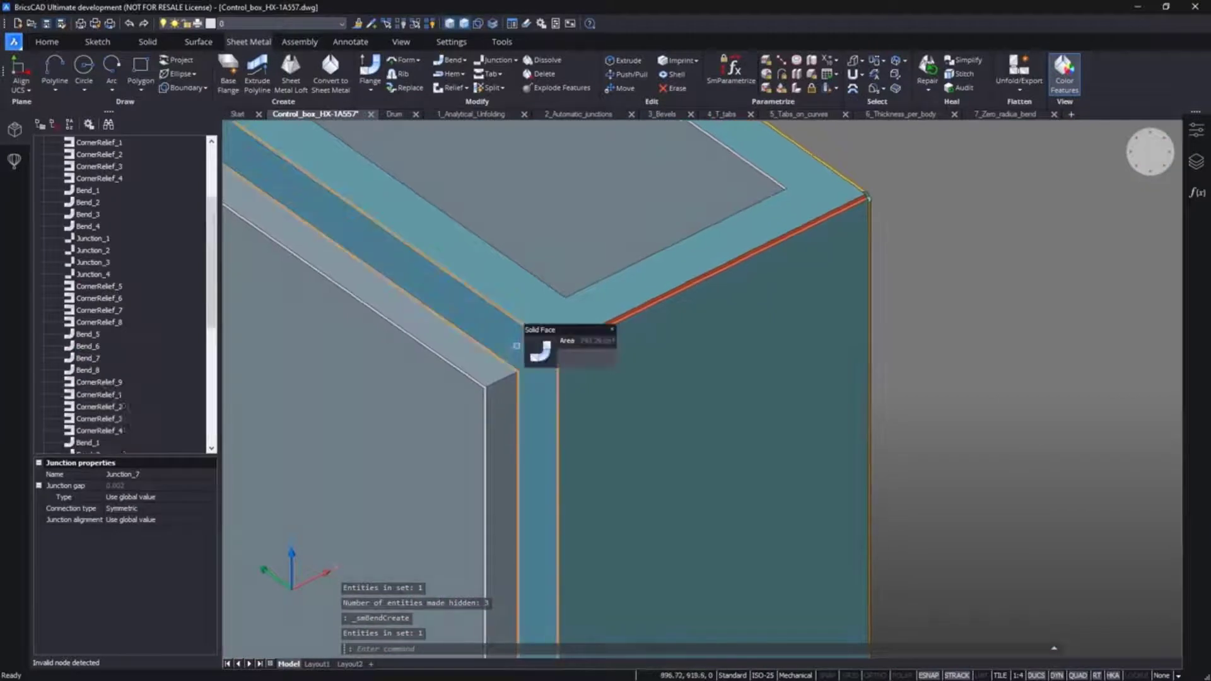
left_click(517, 346)
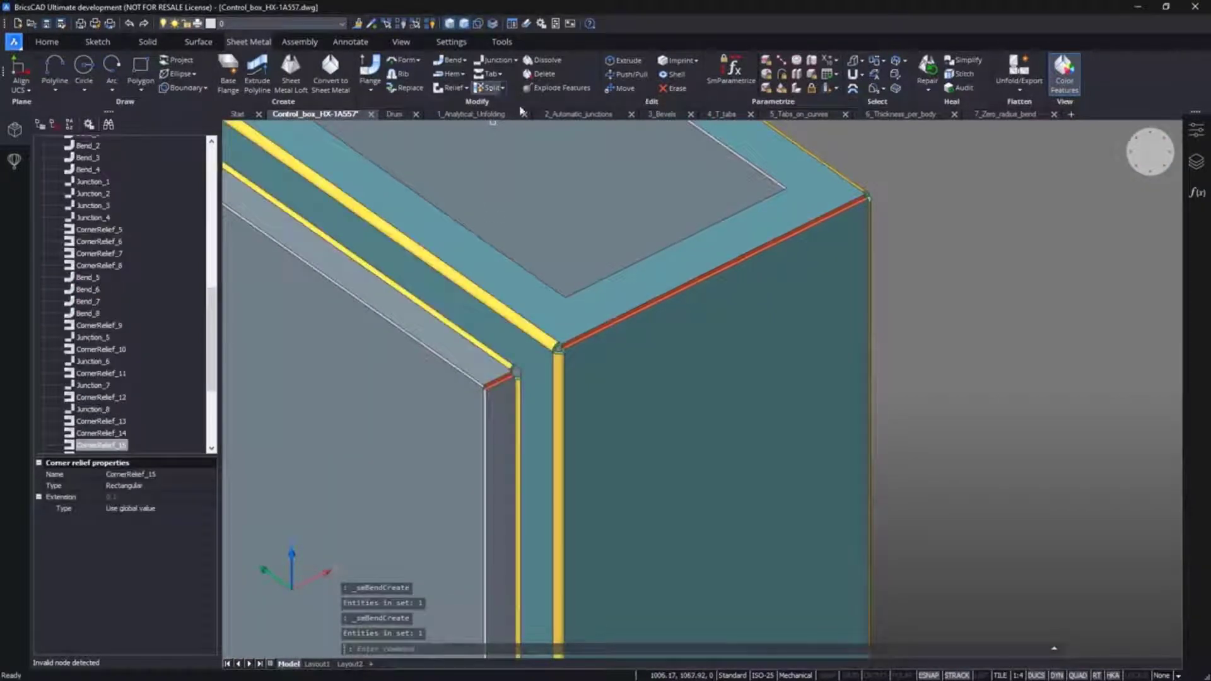
Step: Split the column's rear frame flange at its corners using the Smart split option
left_click(520, 371)
left_click(521, 371)
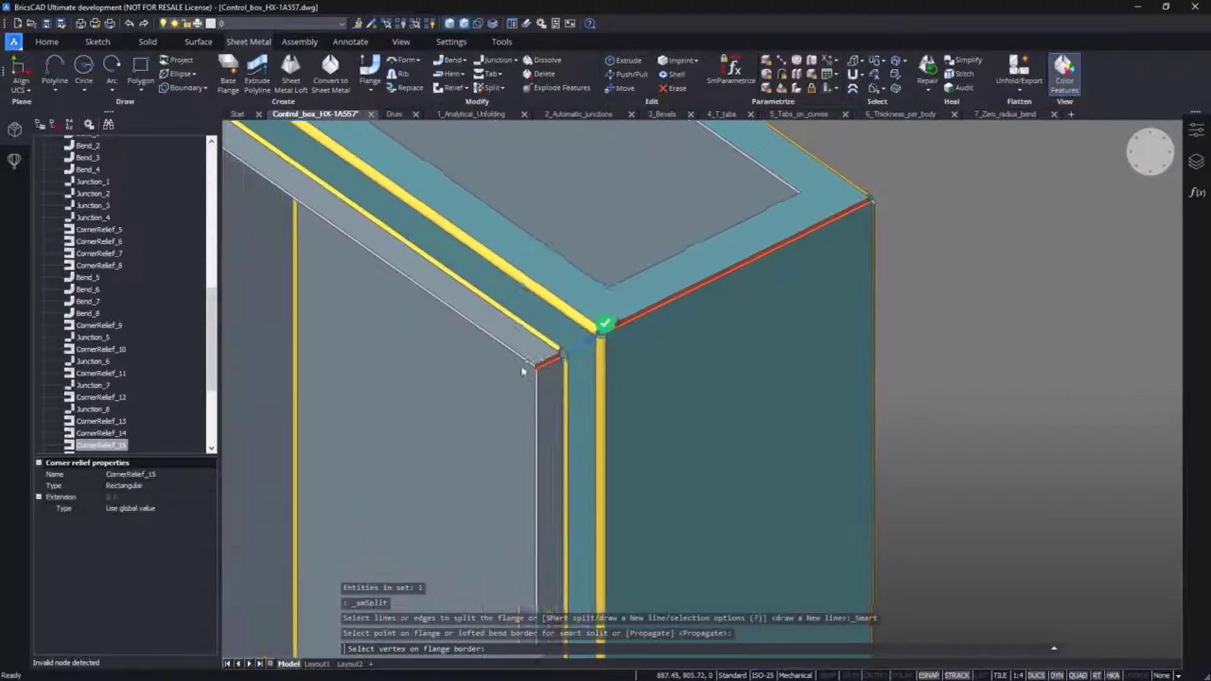
middle_click_drag(922, 403, 989, 406, "shift")
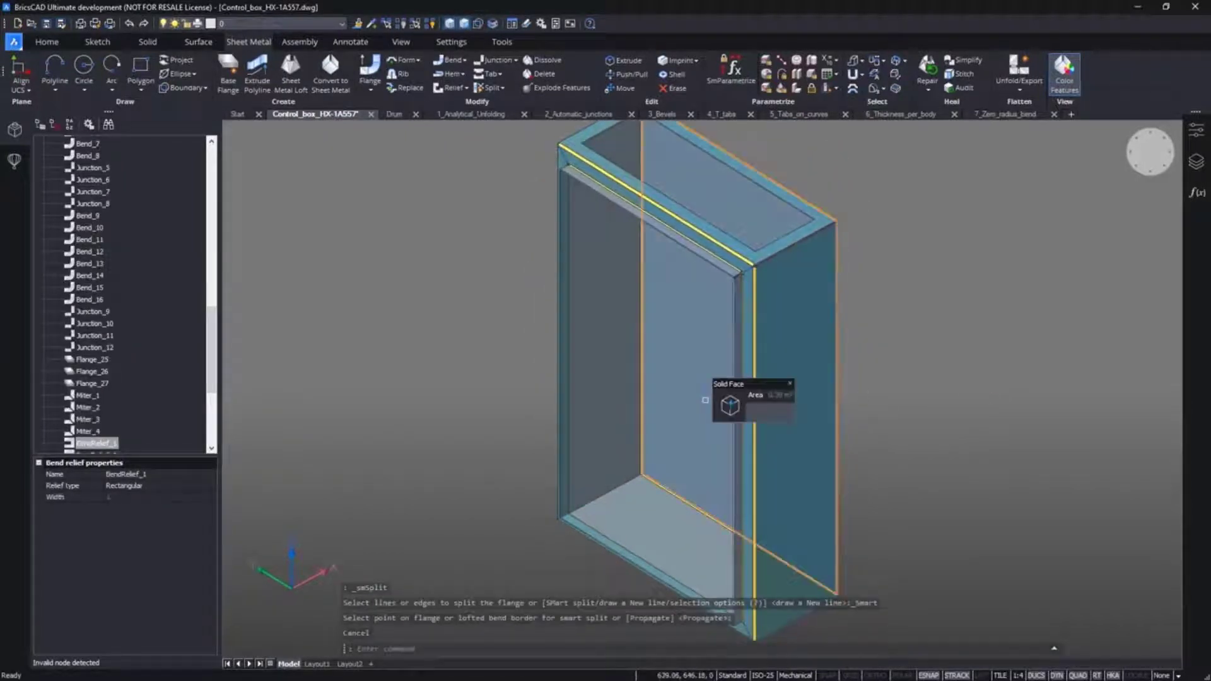
Step: Unfold the column from its large front panel, inspect the flat pattern and cancel without keeping it
mouse_move(728, 416)
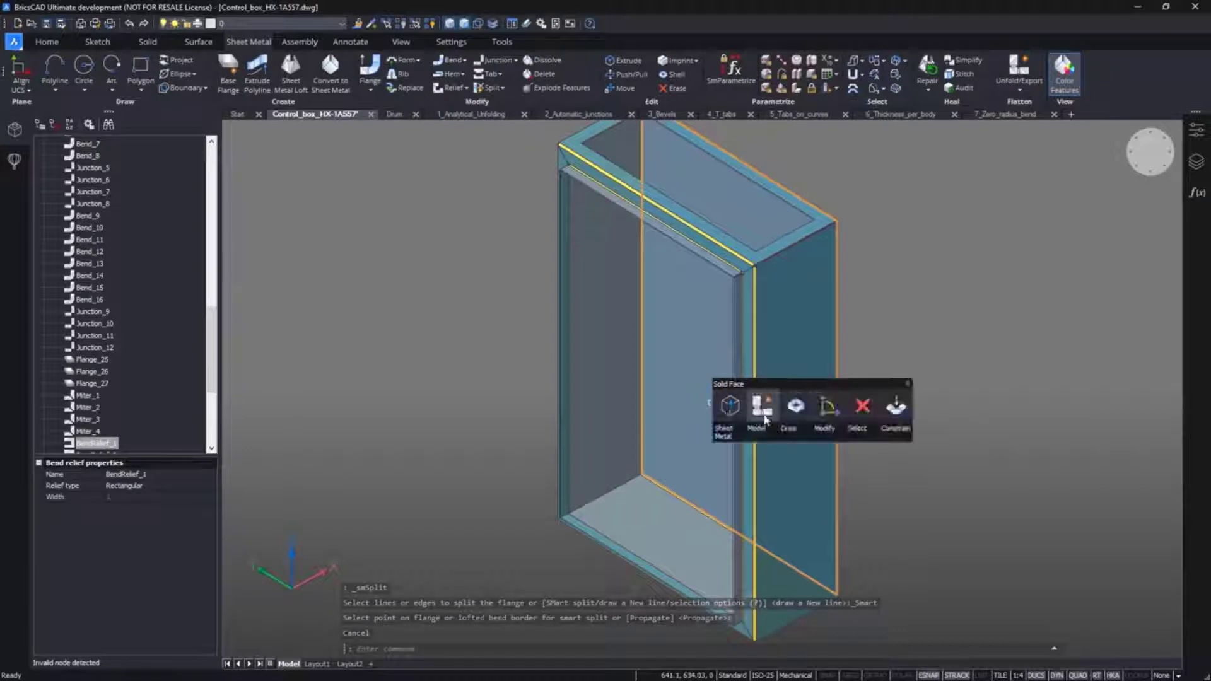
left_click(828, 429)
left_click(1003, 401)
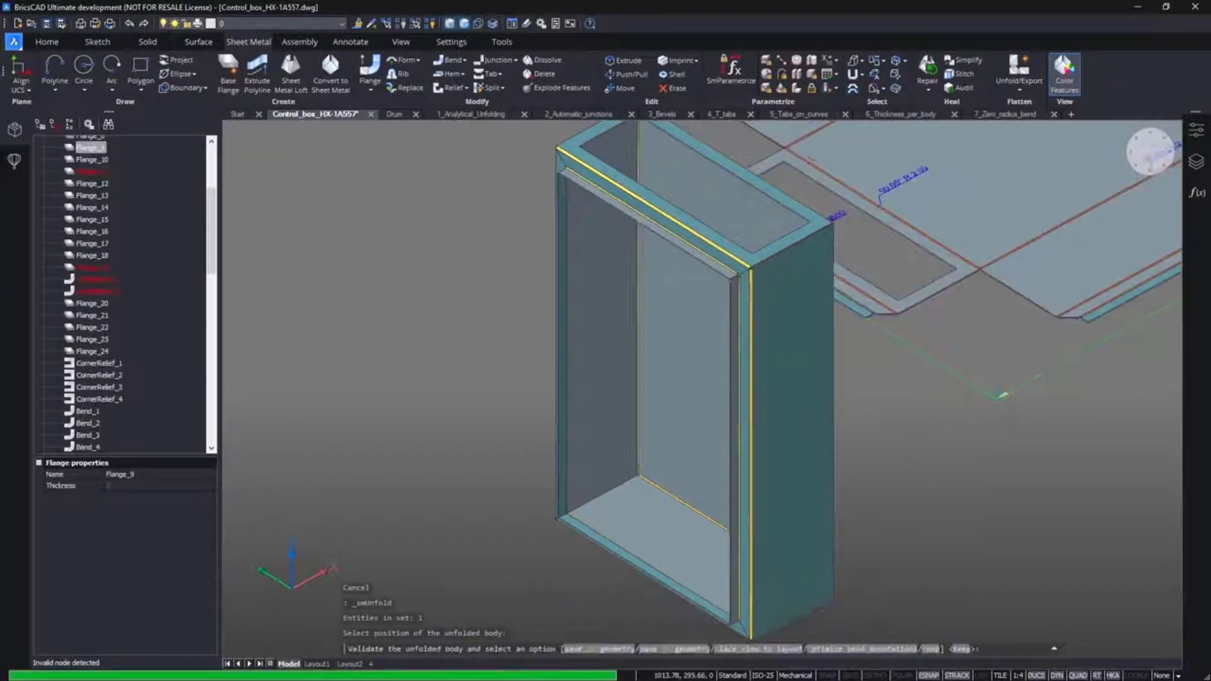
scroll(1001, 429, "down", 3)
middle_click_drag(1000, 448, 984, 464, "shift")
key("Escape")
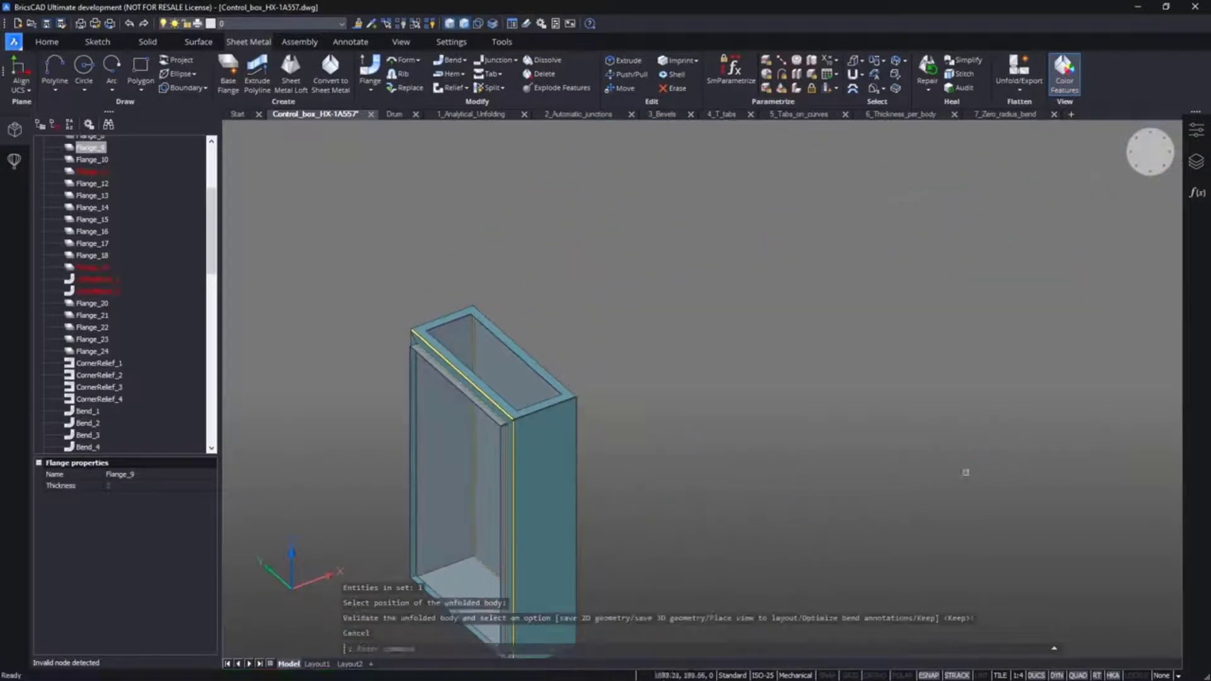
Step: Show all bodies again and isolate the head of the control box
middle_click_drag(780, 443, 822, 363, "shift")
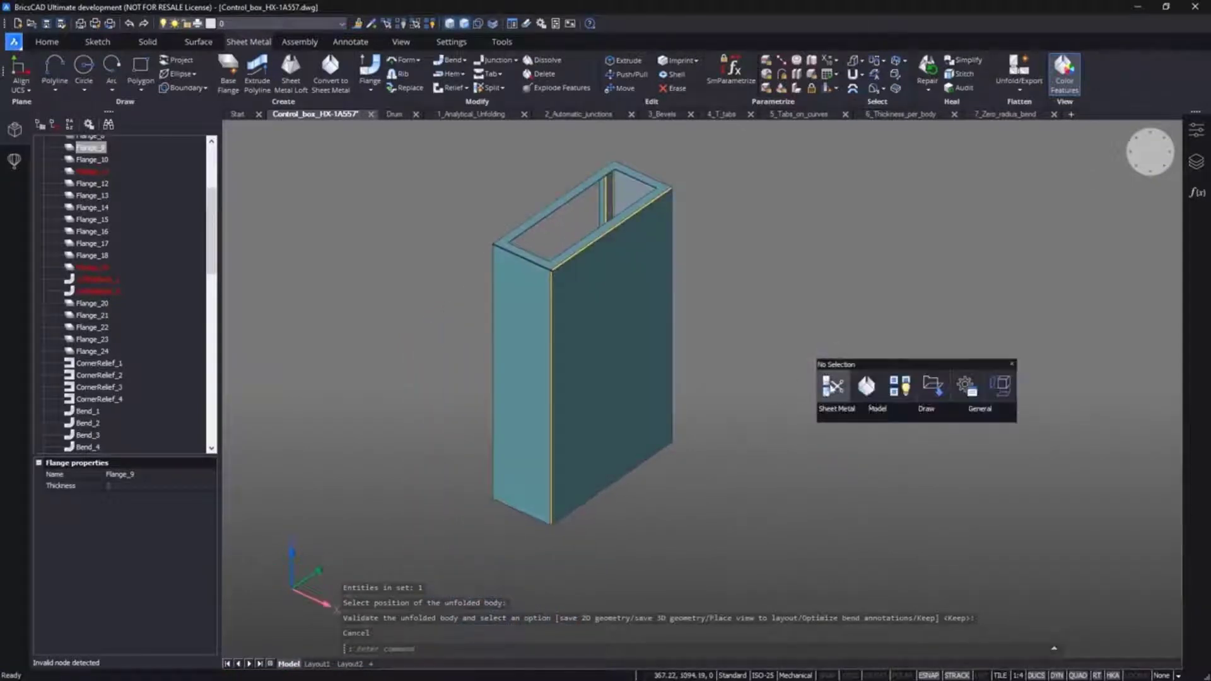
left_click(900, 402)
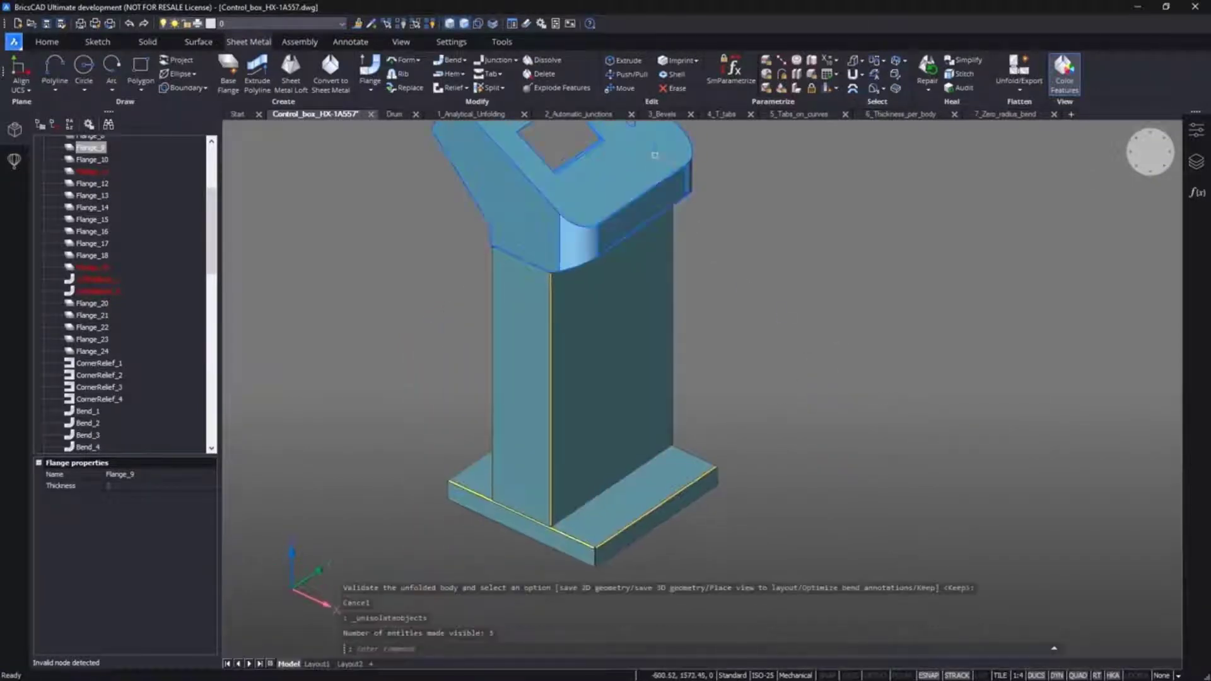
left_click(704, 167)
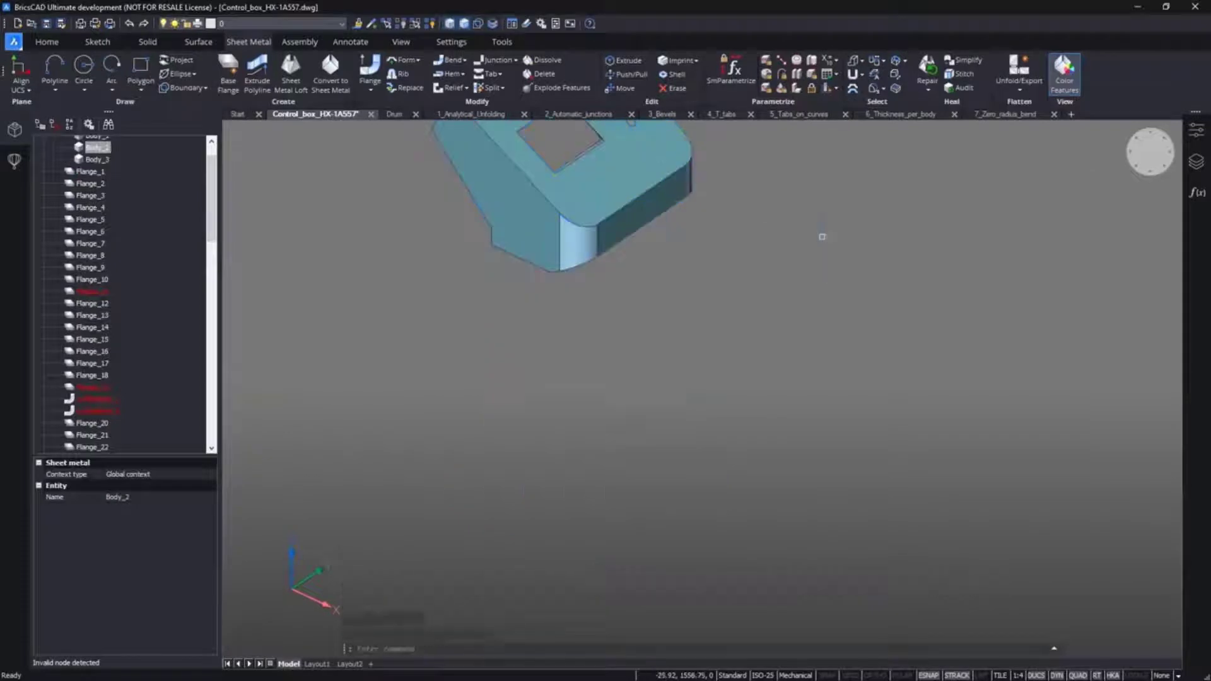
Step: Create bends around the head's large front face and around its two frame faces with openings at the rear
scroll(829, 220, "up", 4)
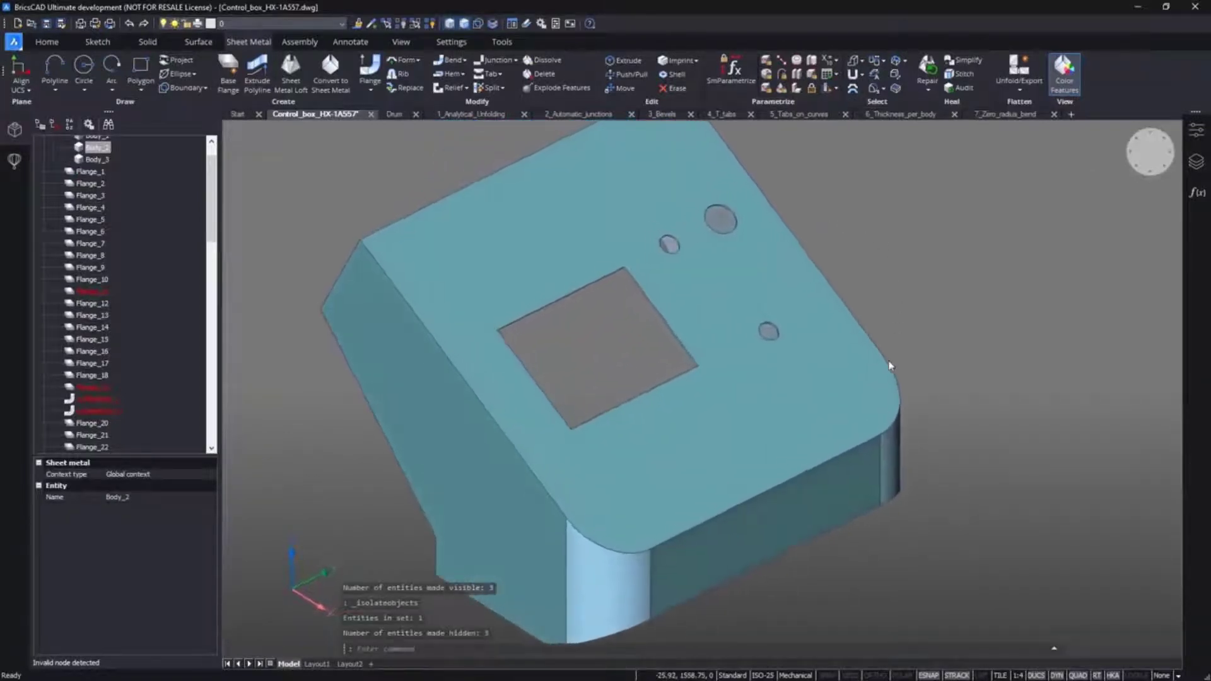
mouse_move(886, 387)
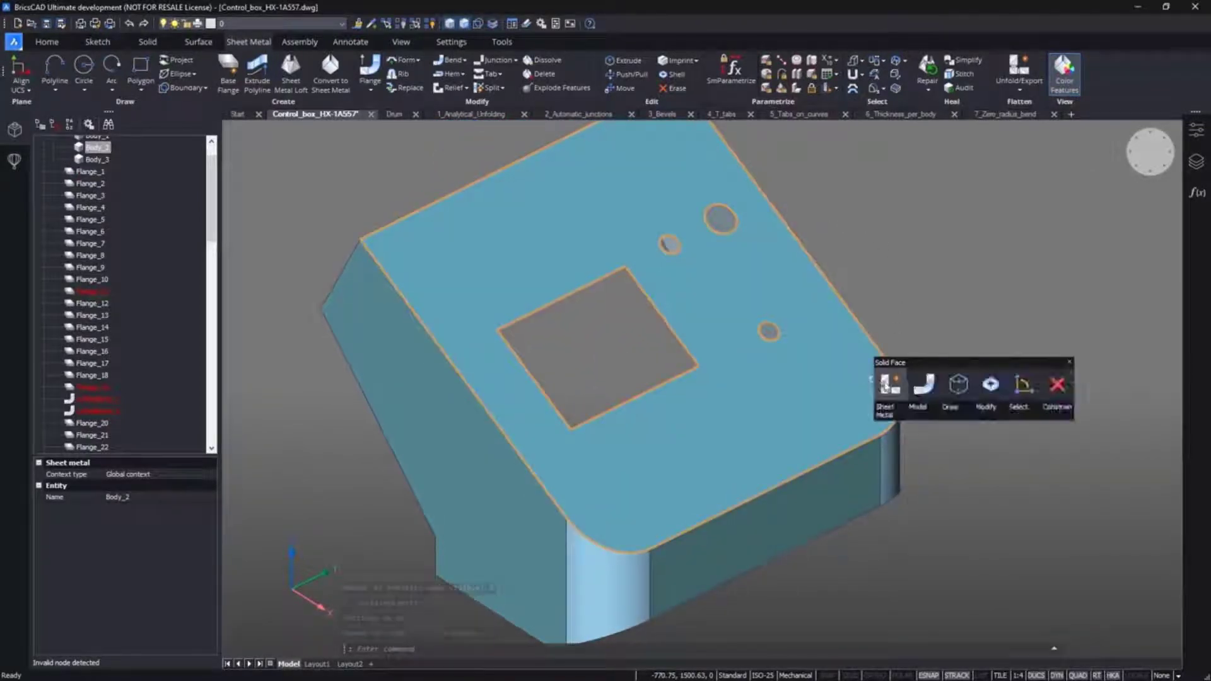
left_click(929, 395)
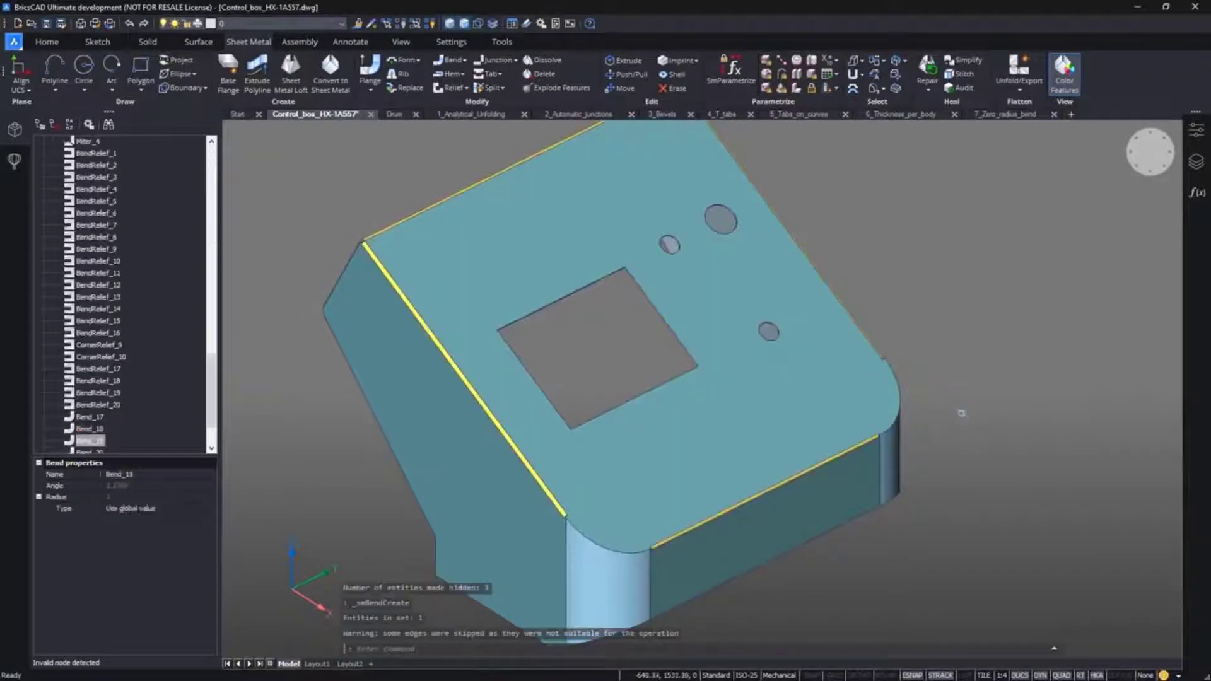
middle_click_drag(960, 411, 923, 401, "shift")
scroll(1193, 342, "down", 5)
scroll(763, 398, "up", 3)
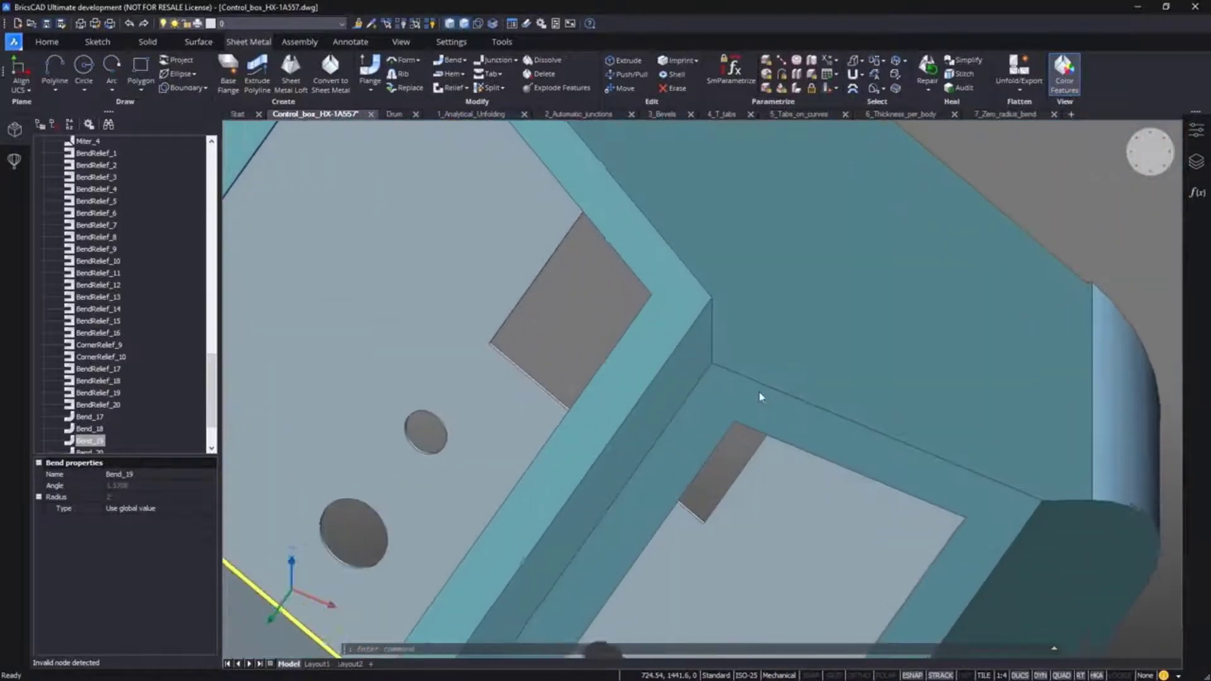
left_click(727, 380)
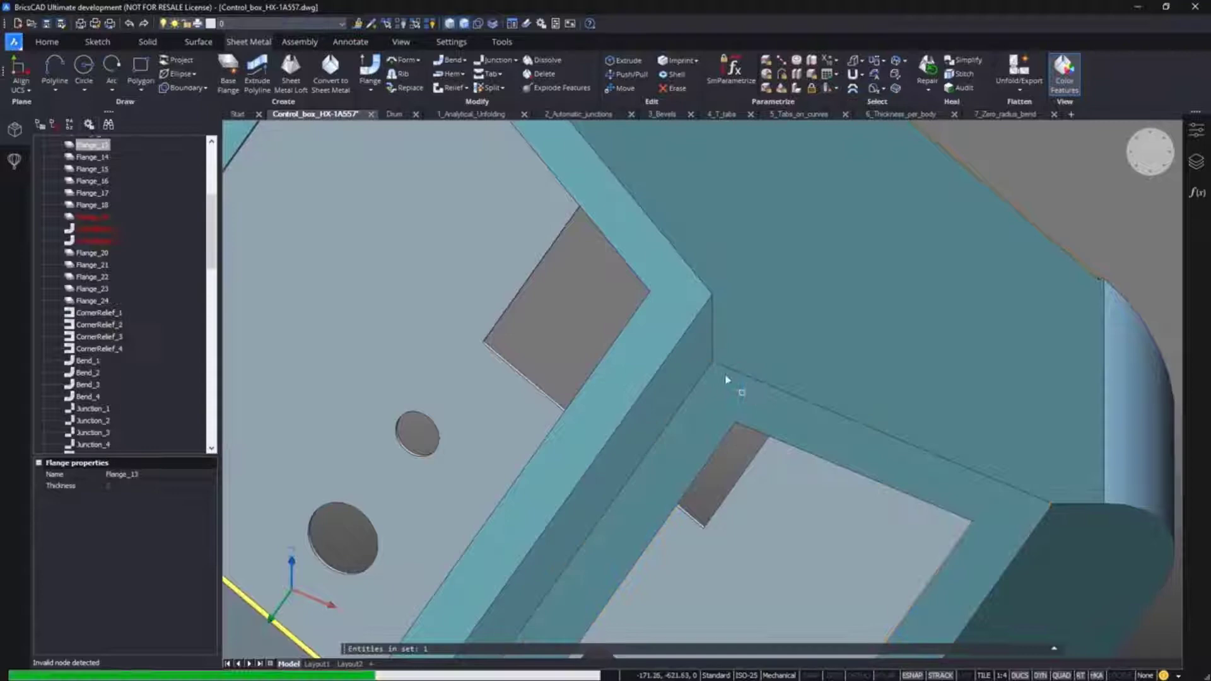
right_click(679, 320)
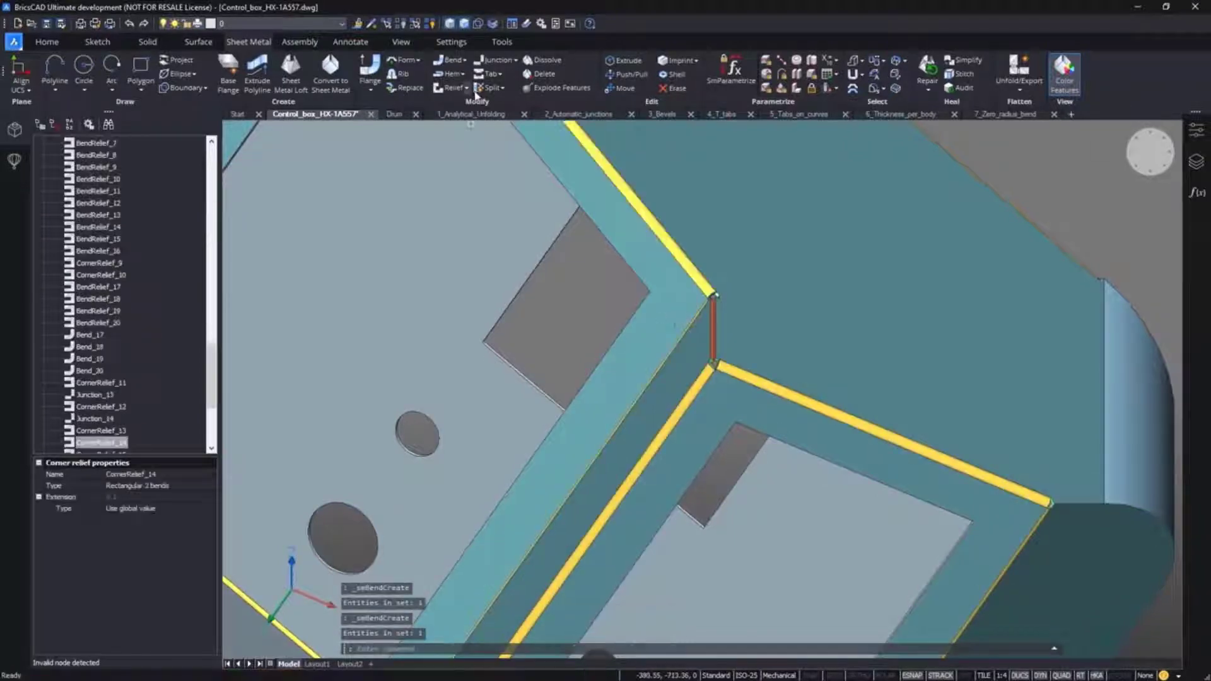
Step: Split the head's two frame flanges at their corners using the Smart split option
left_click(715, 294)
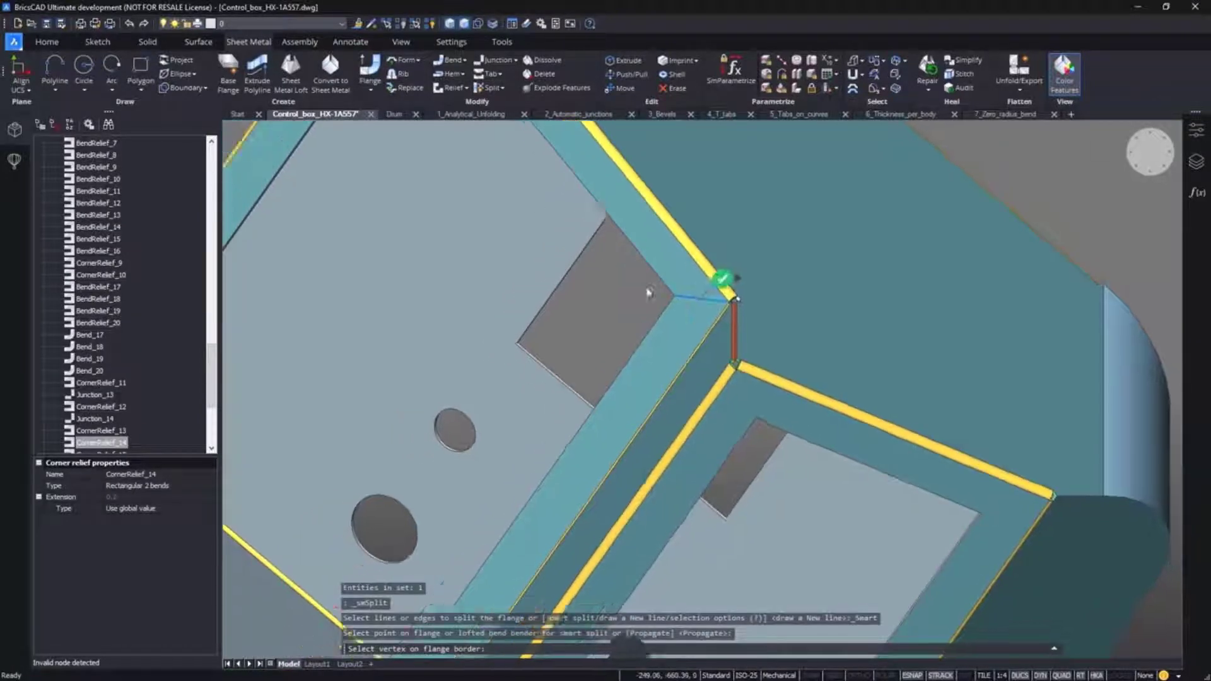
scroll(648, 292, "down", 5)
key("Return")
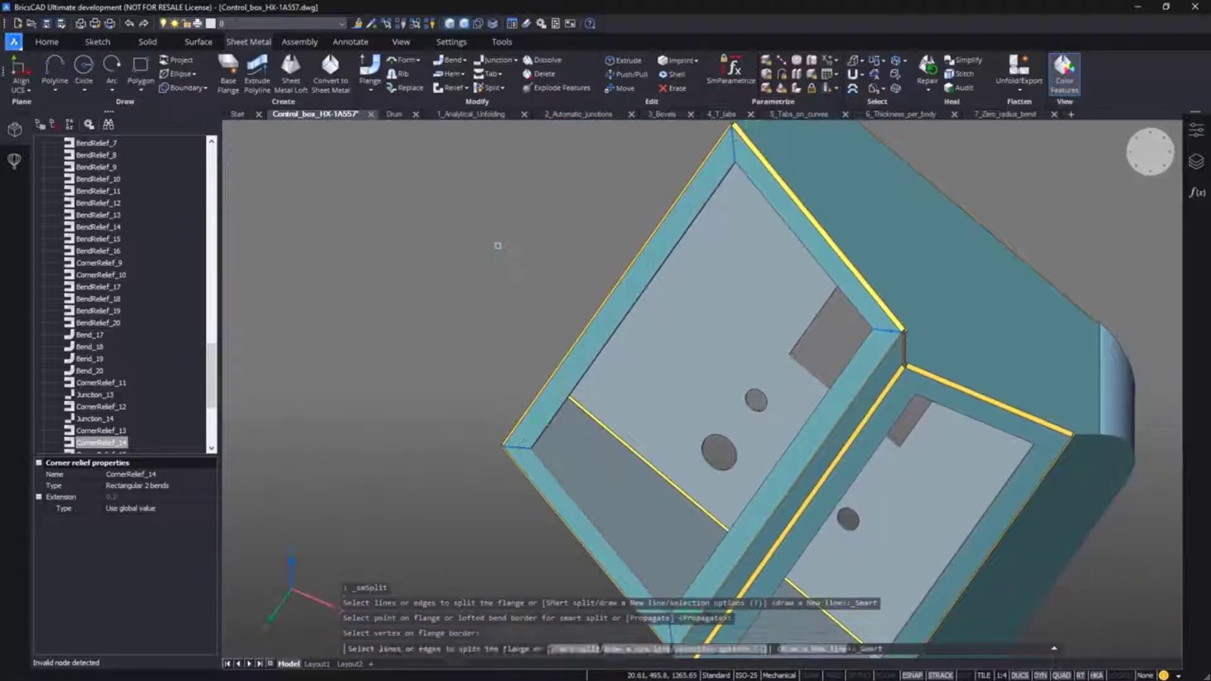
scroll(915, 395, "up", 2)
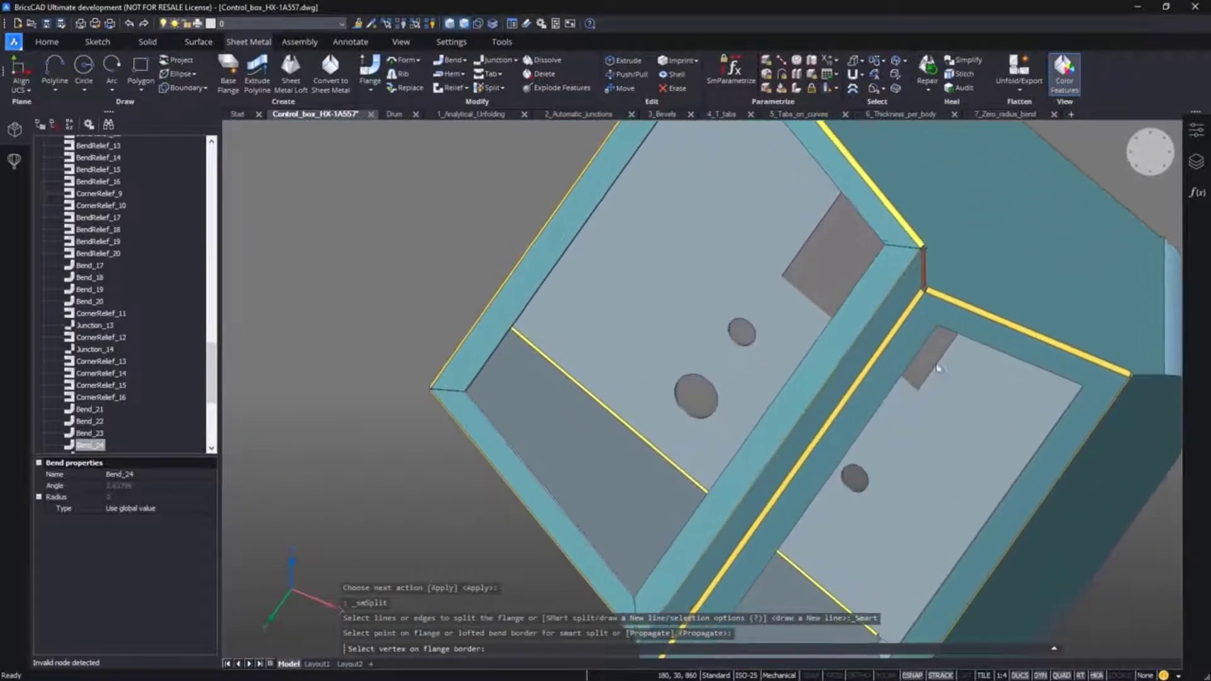
left_click(940, 328)
middle_click_drag(1151, 547, 674, 337)
key("Escape")
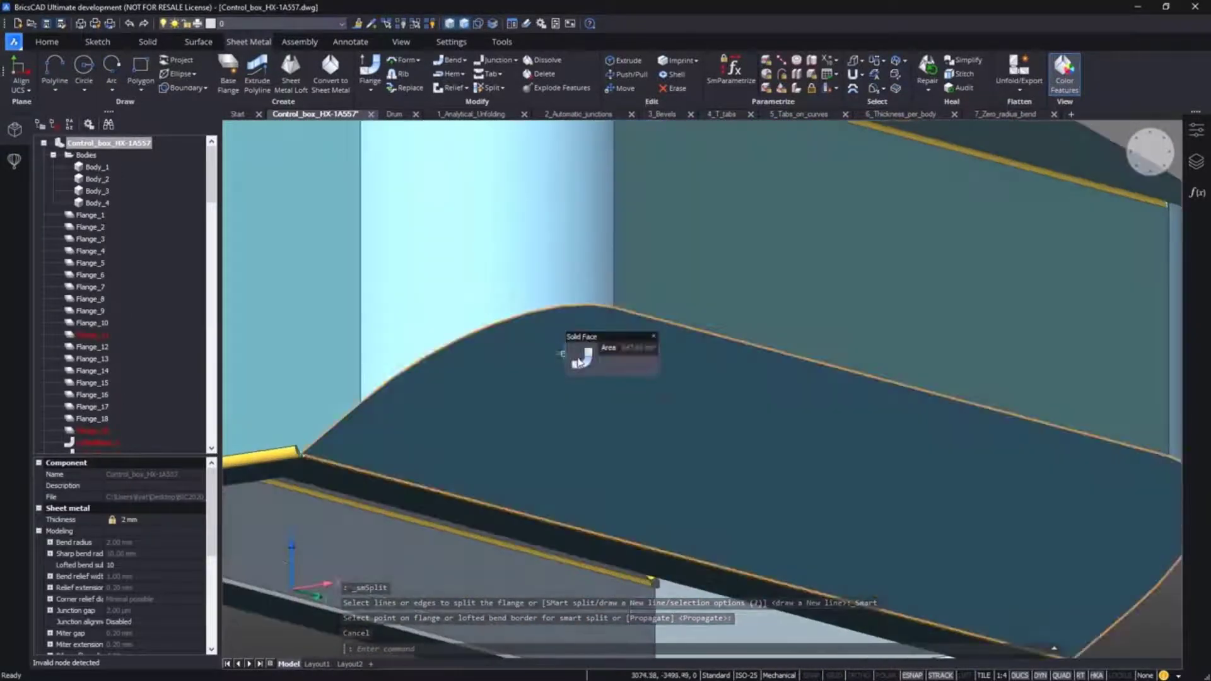
Step: Create junctions along the hard edges of the head's underside face and of its large front face
mouse_move(579, 363)
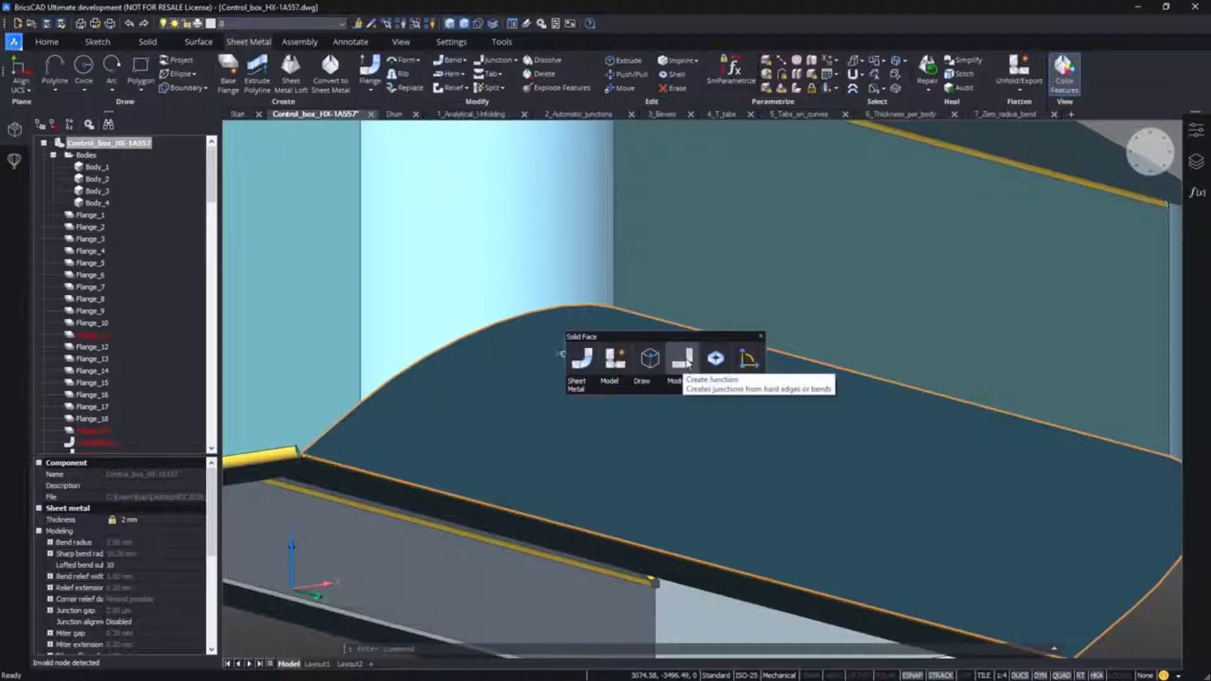
left_click(687, 359)
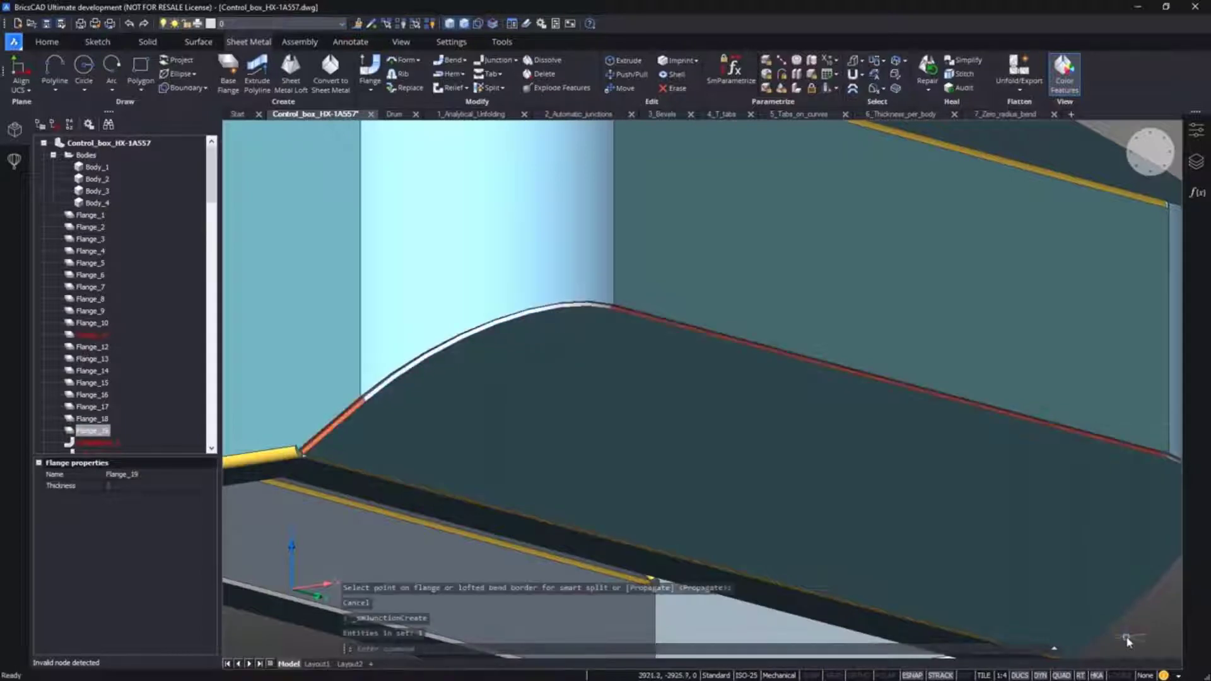
middle_click_drag(1130, 643, 848, 378, "shift")
mouse_move(849, 378)
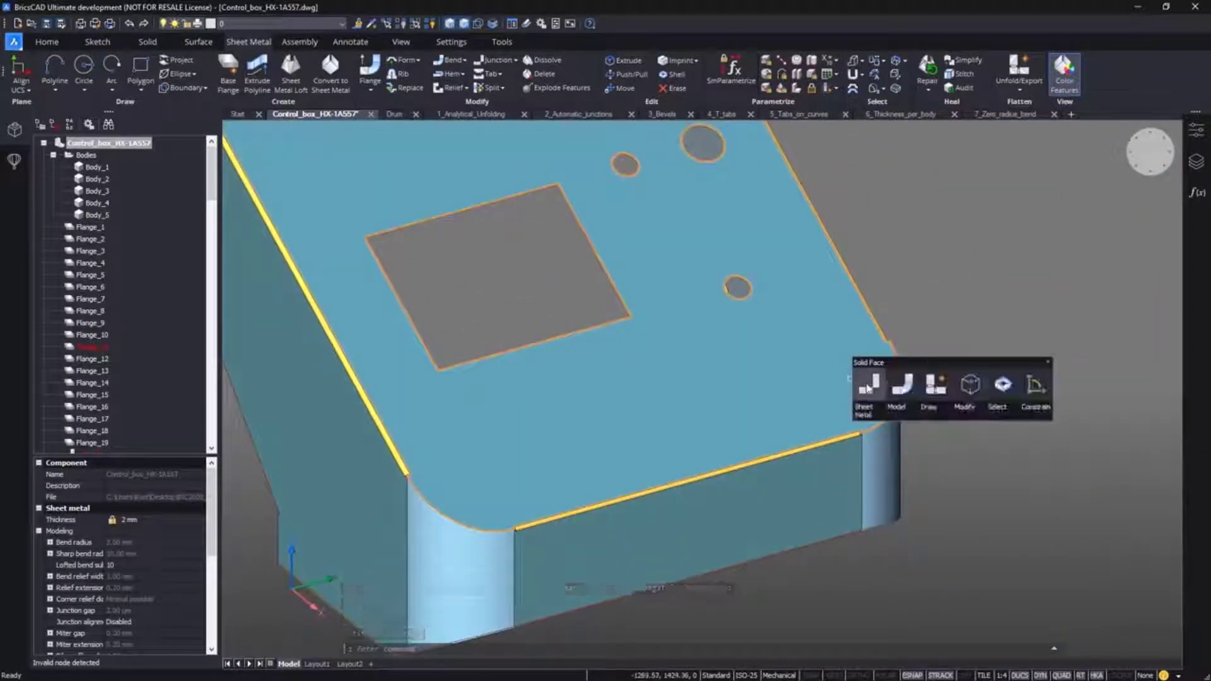
left_click(868, 386)
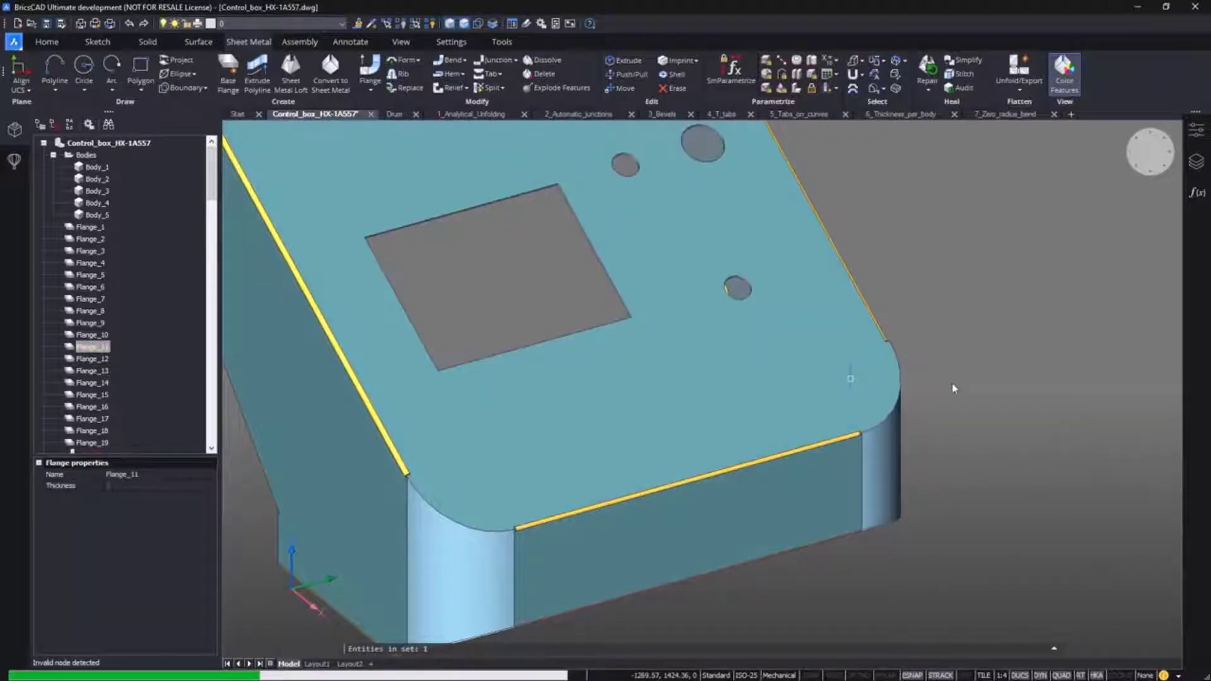
Step: Convert the two bends along the side edges of the head's front face to junctions
scroll(974, 397, "up", 5)
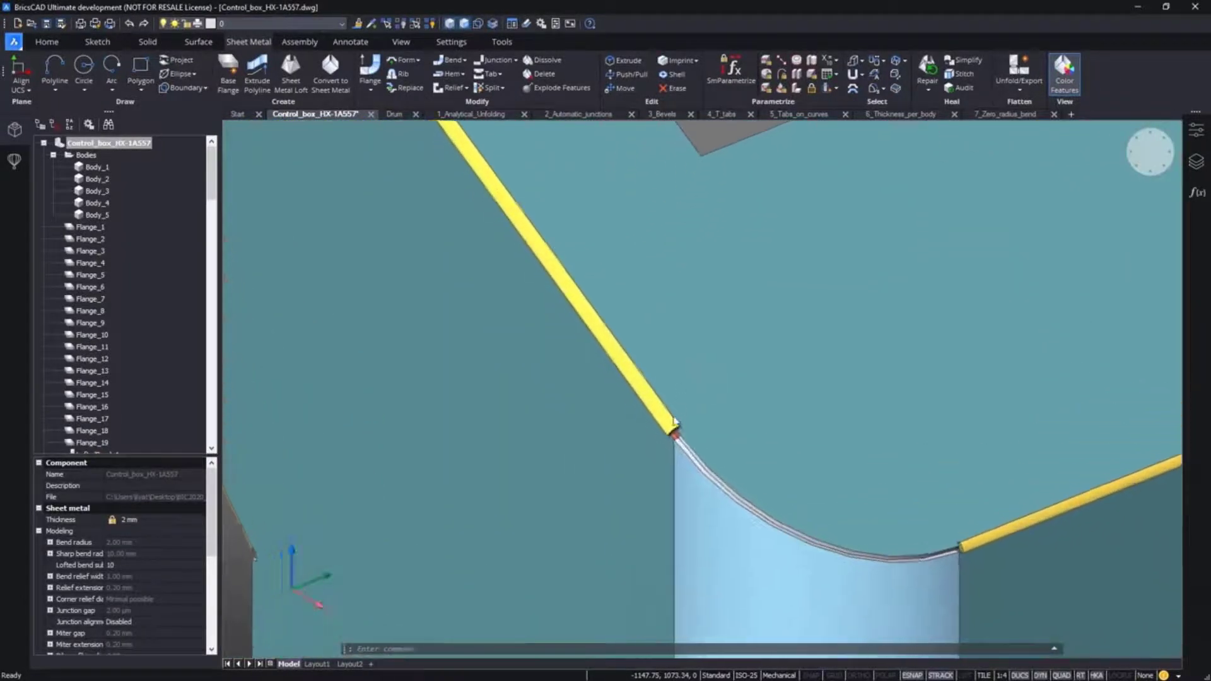
left_click(672, 422)
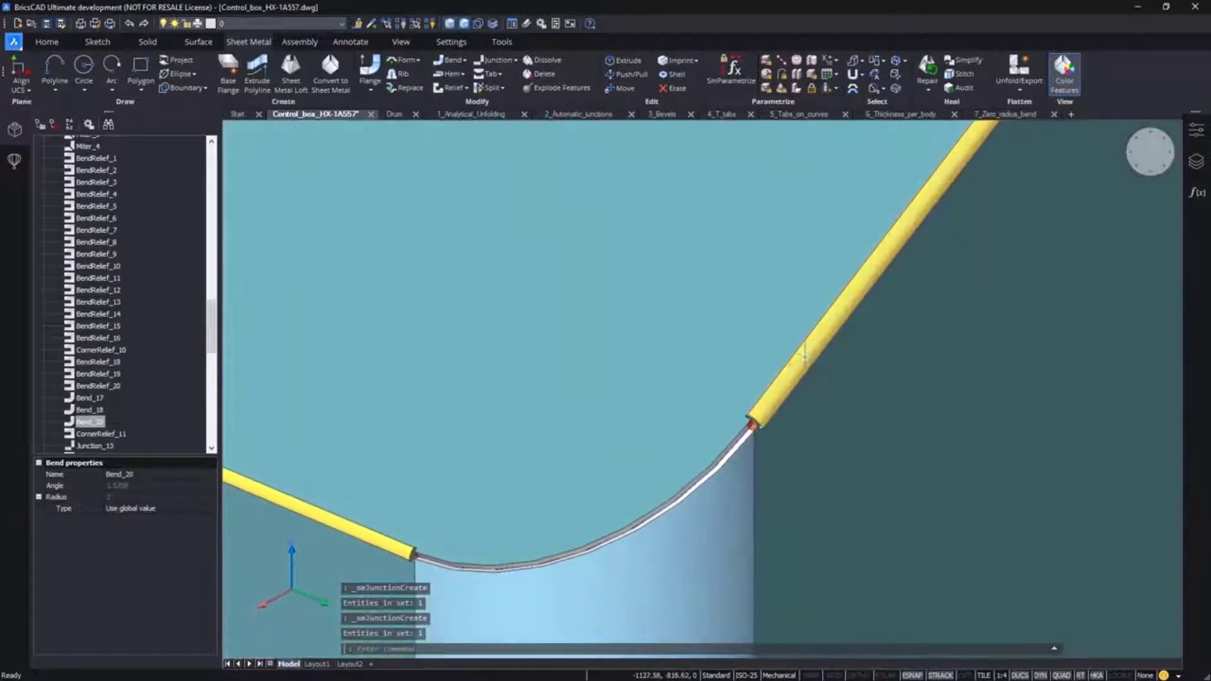
left_click(805, 358)
Step: Fit the head in view and show all hidden bodies again
middle_click(907, 372)
middle_click(907, 373)
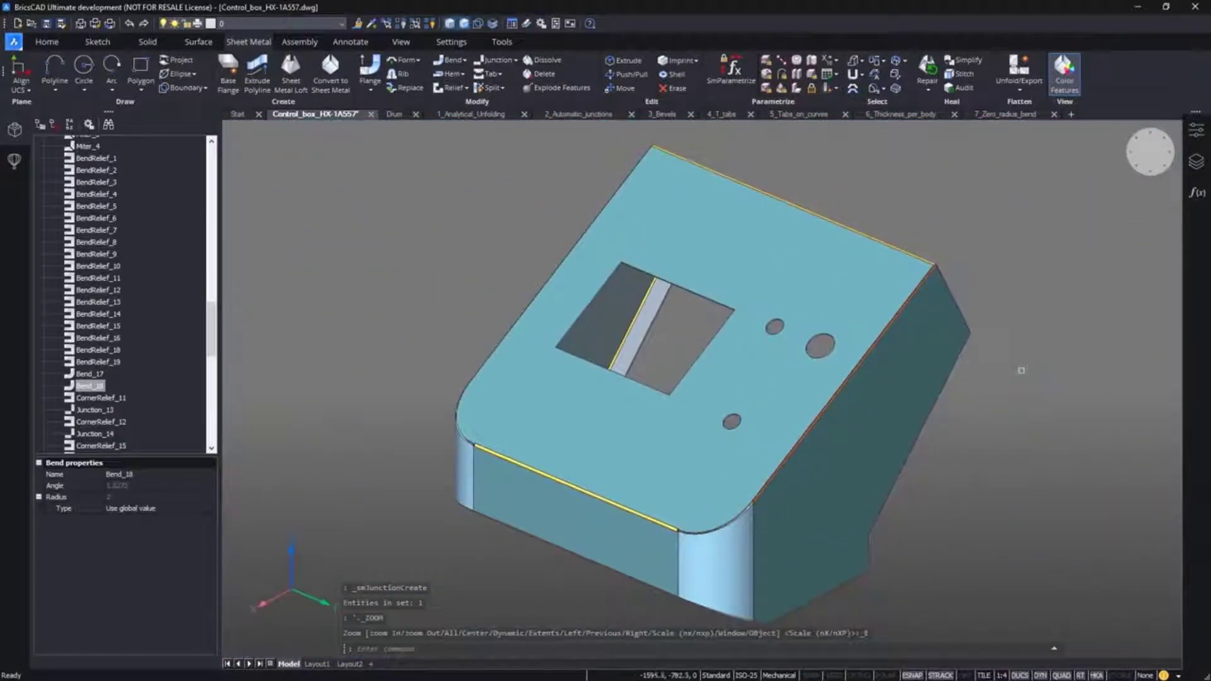
mouse_move(1025, 379)
left_click(1060, 410)
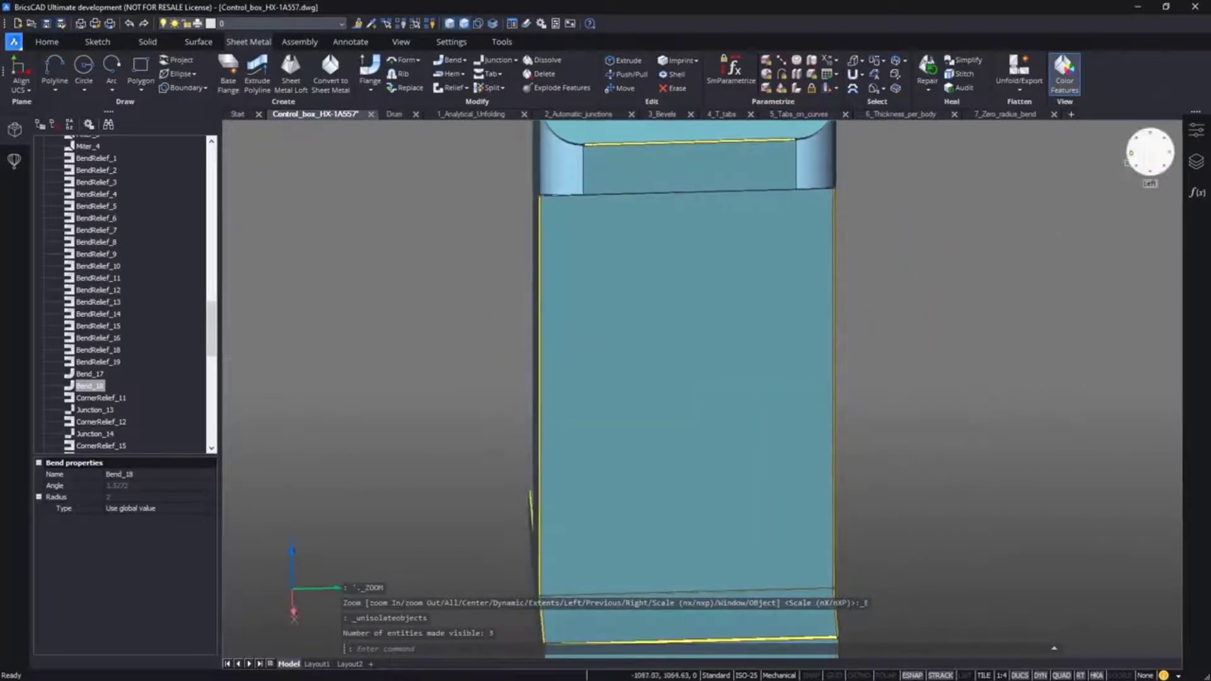
Step: Give Body_3 its own sheet metal context for the solid and set its thickness to 4 mm
left_click(1131, 154)
middle_click_drag(607, 456, 615, 278)
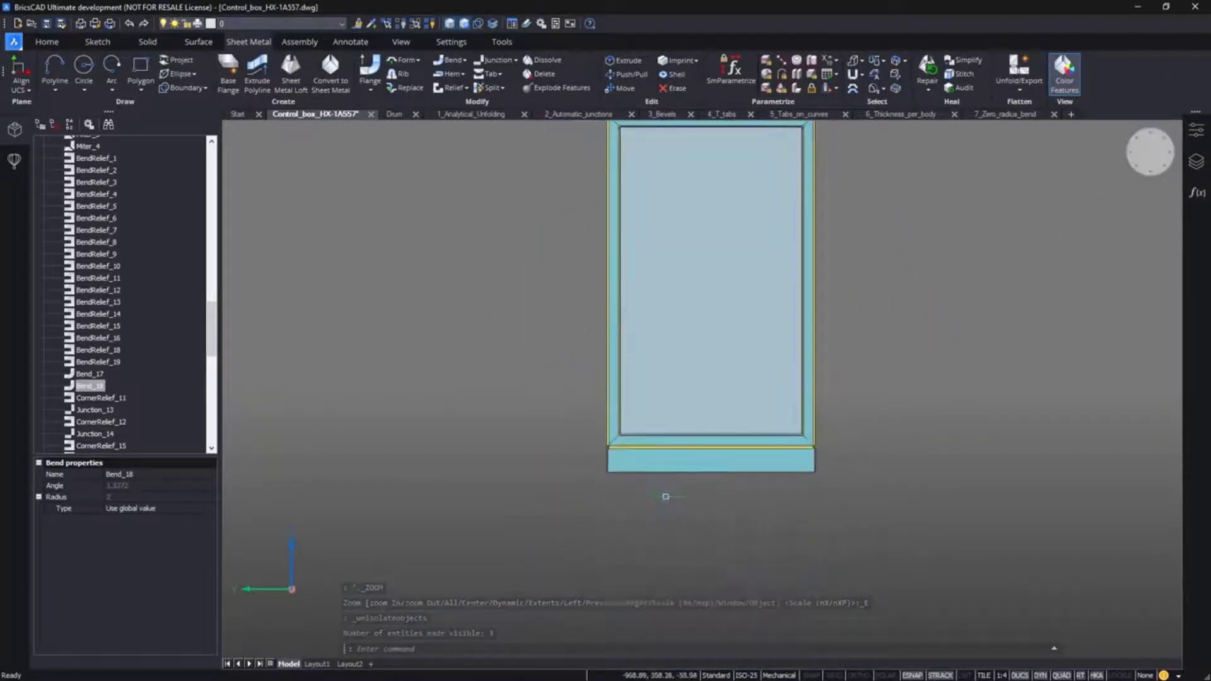
scroll(666, 496, "up", 6)
scroll(162, 260, "up", 10)
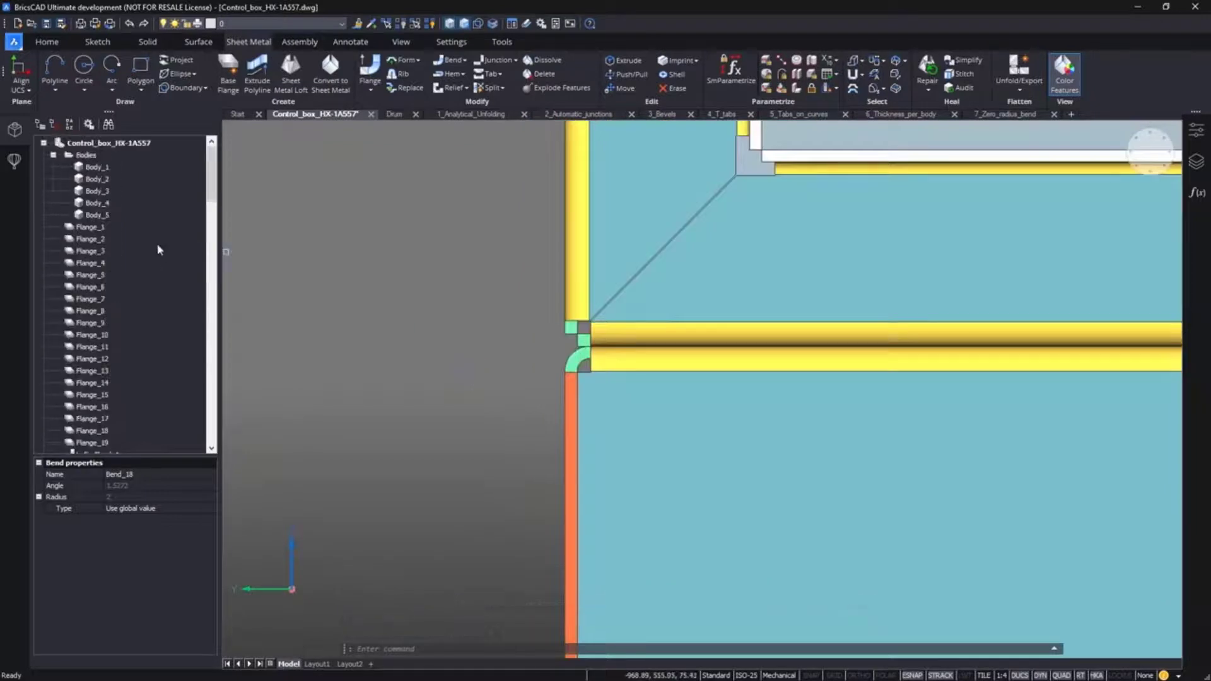
left_click(97, 189)
left_click(210, 475)
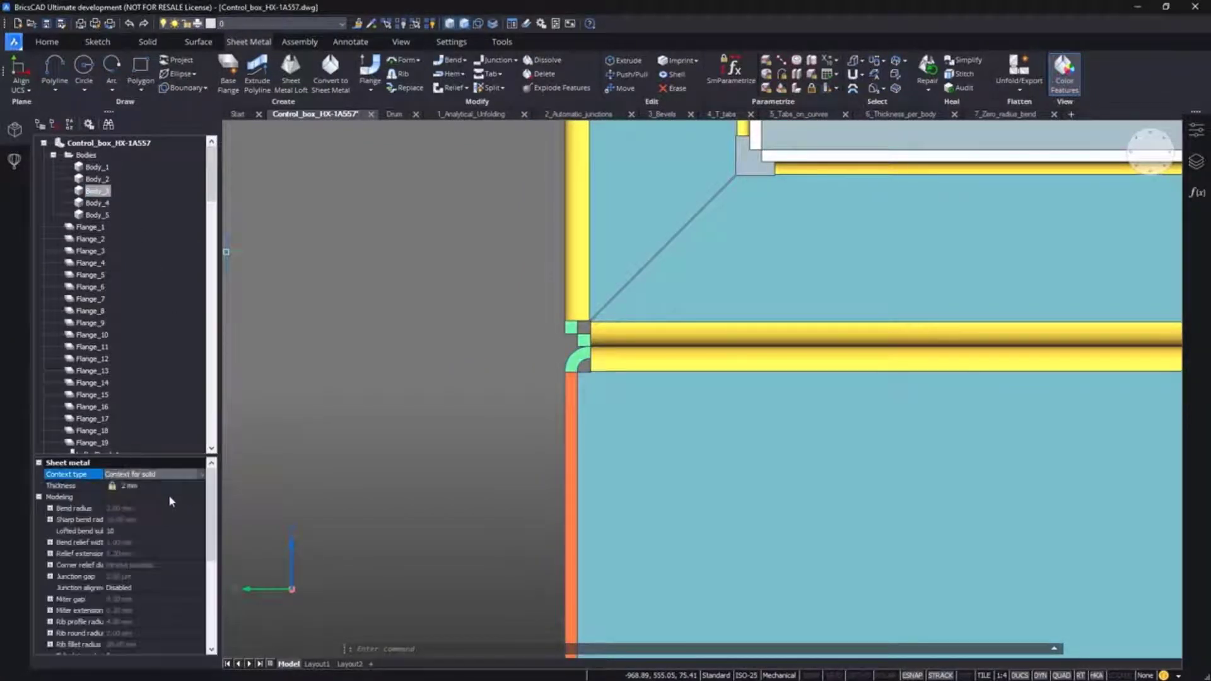
left_click(169, 486)
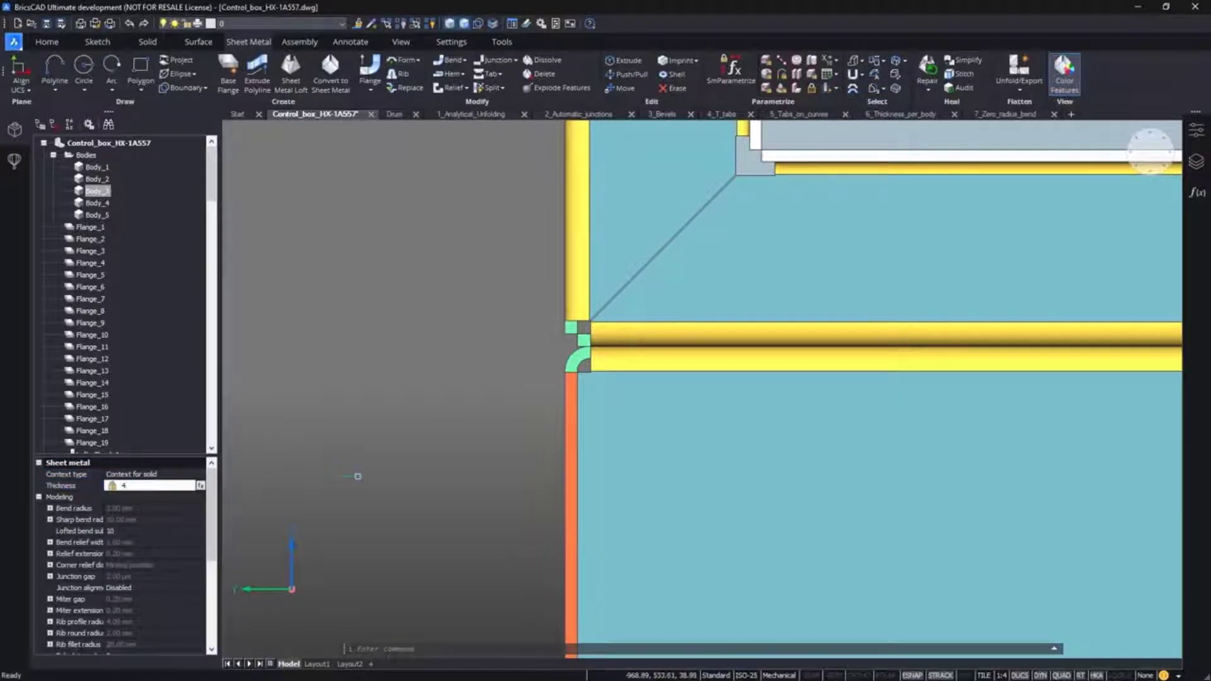
key("Return")
Step: Unfold the base and the column, placing and keeping both flat patterns beside the model
scroll(358, 477, "down", 8)
middle_click_drag(378, 470, 575, 484, "shift")
left_click(595, 490)
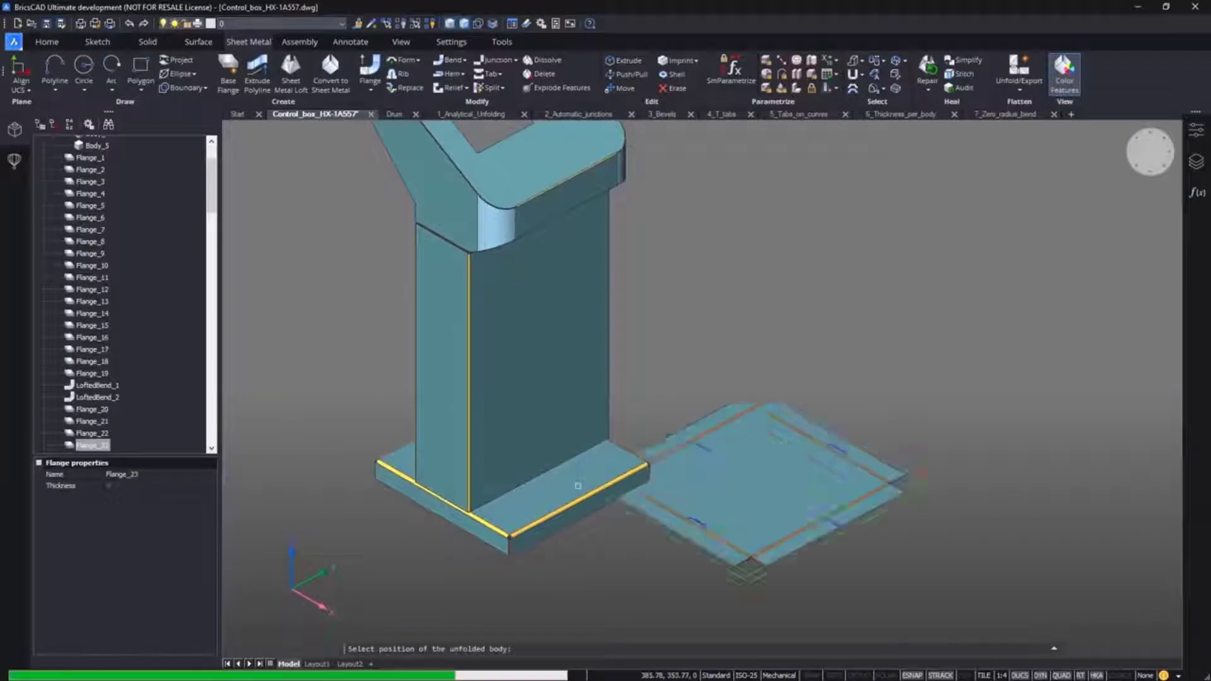
left_click(773, 335)
key("Return")
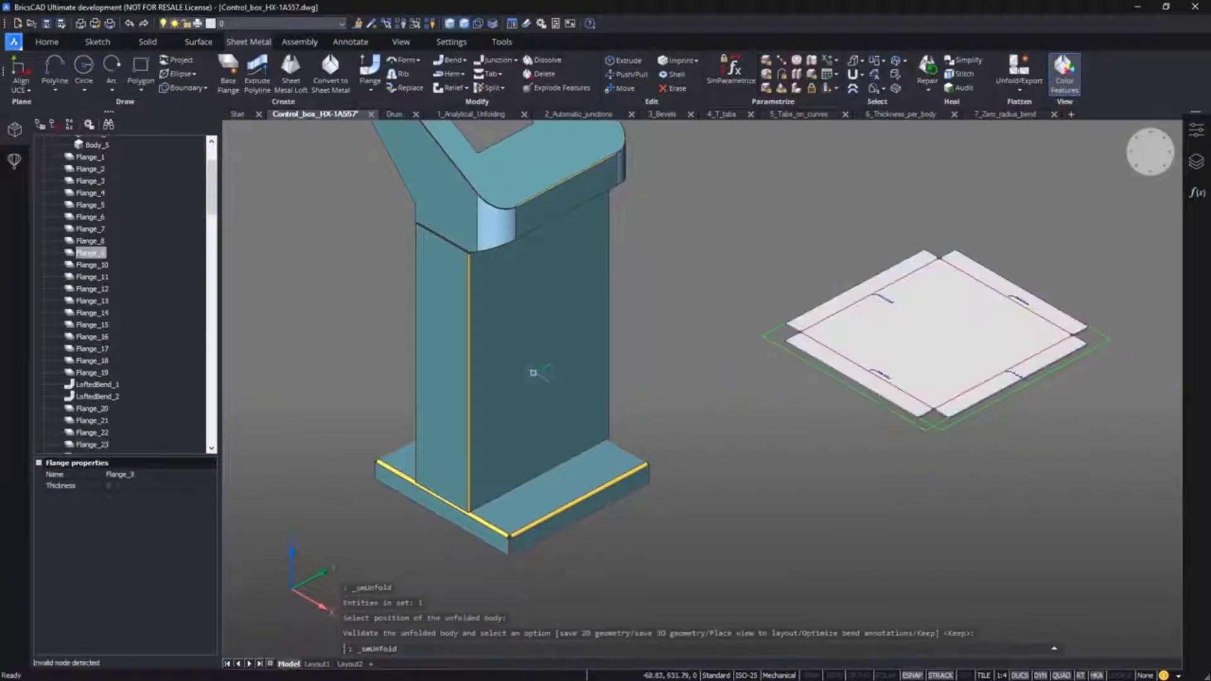
left_click(966, 449)
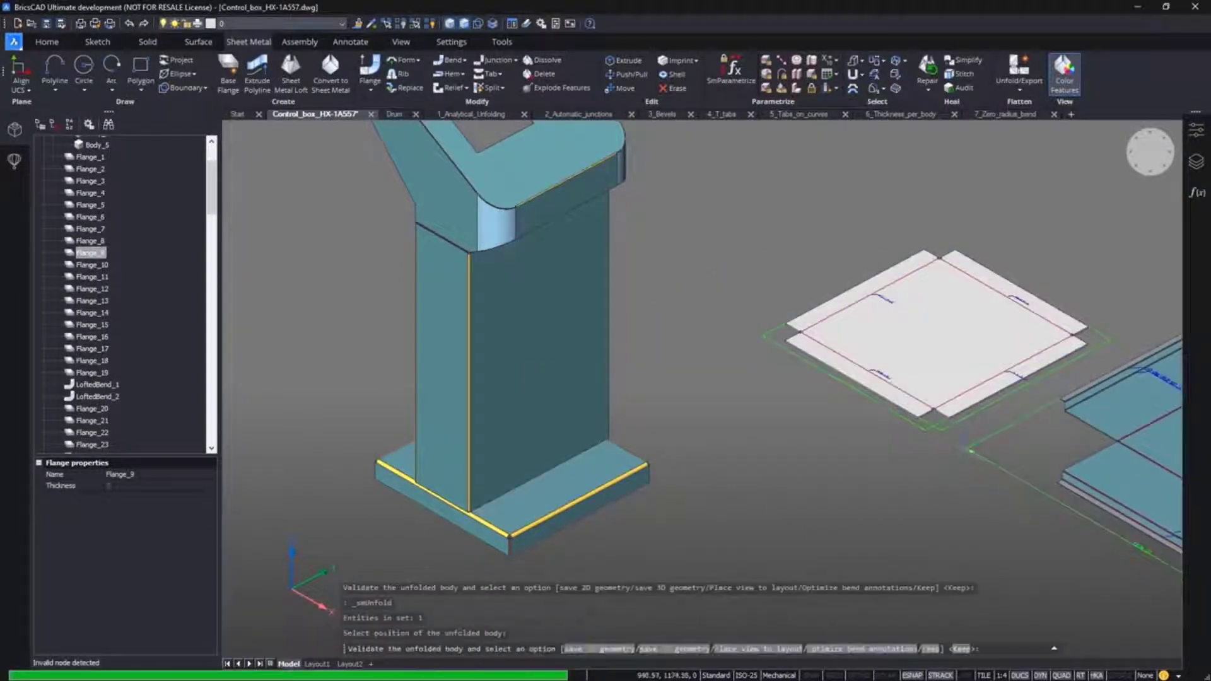
key("Return")
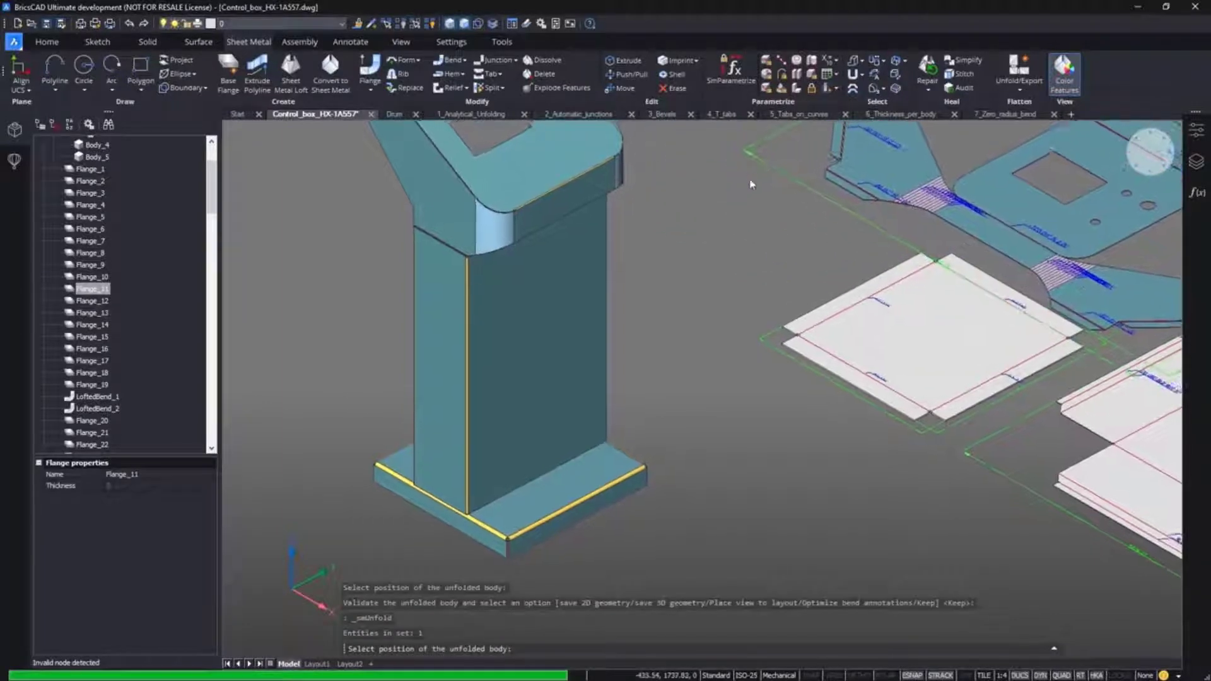
Step: Unfold the head from its front face, placing and keeping its flat pattern behind the other two
scroll(752, 180, "down", 2)
middle_click_drag(751, 180, 713, 211)
left_click(721, 180)
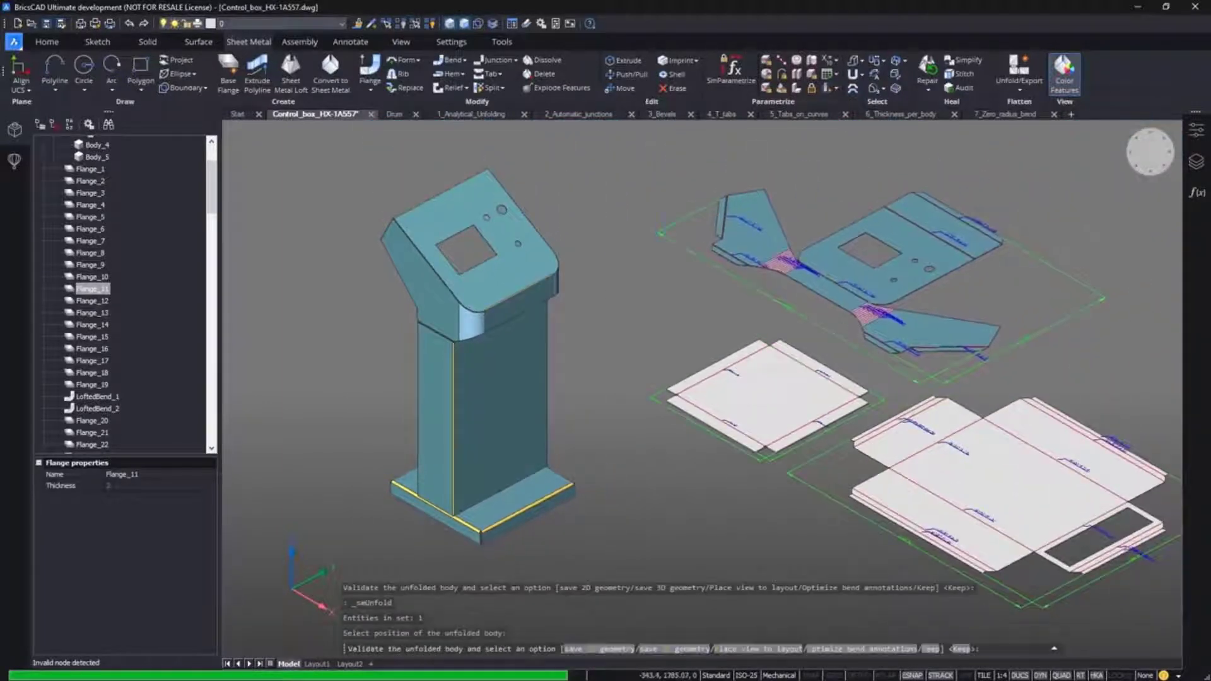
key("Return")
middle_click_drag(789, 505, 609, 508, "shift")
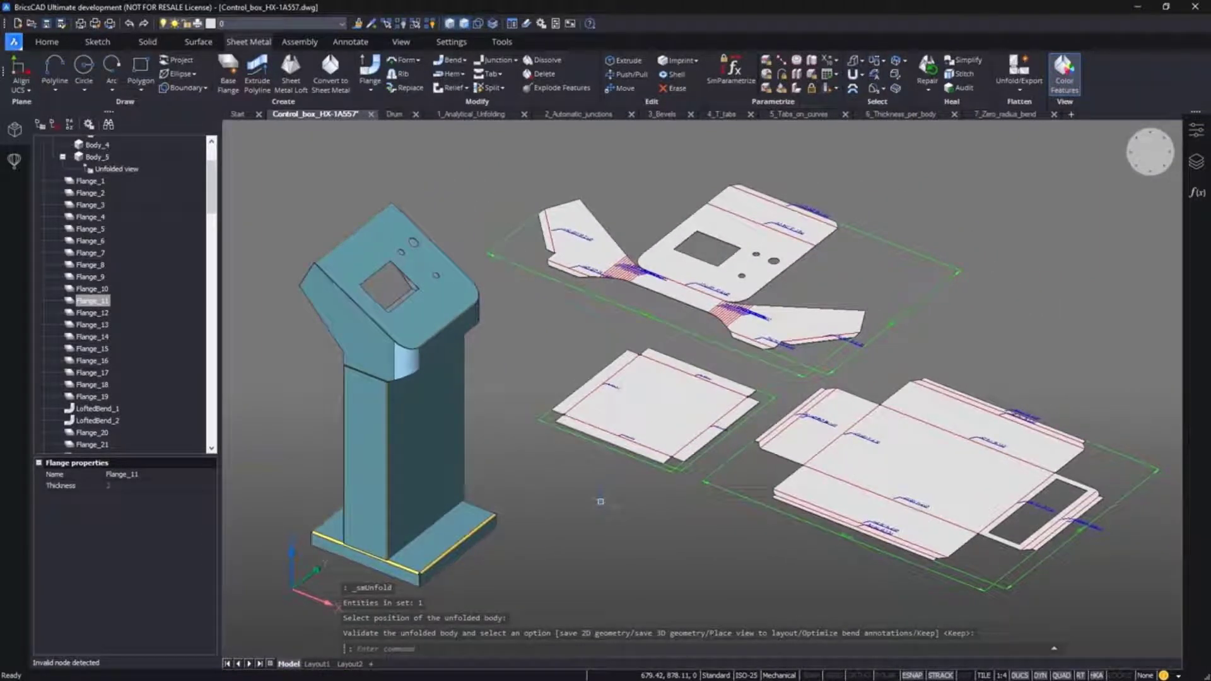
Step: Switch to the Drum drawing and convert the entire model to sheet metal
left_click(395, 115)
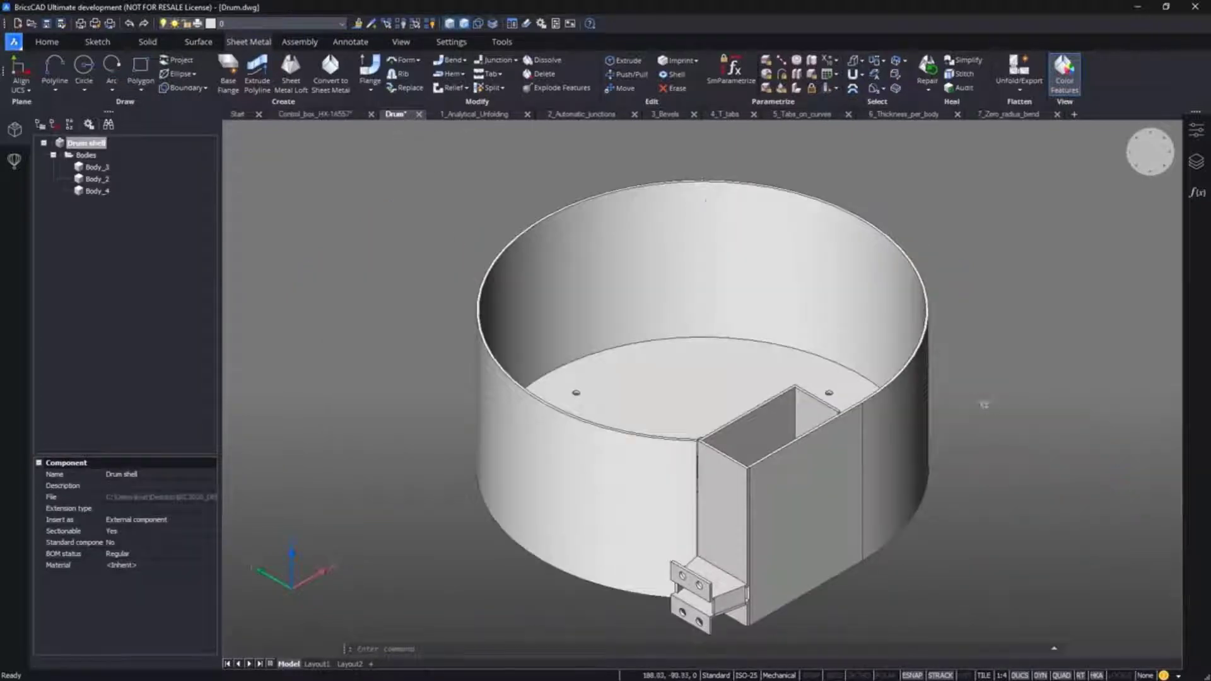
middle_click_drag(981, 402, 1015, 421, "shift")
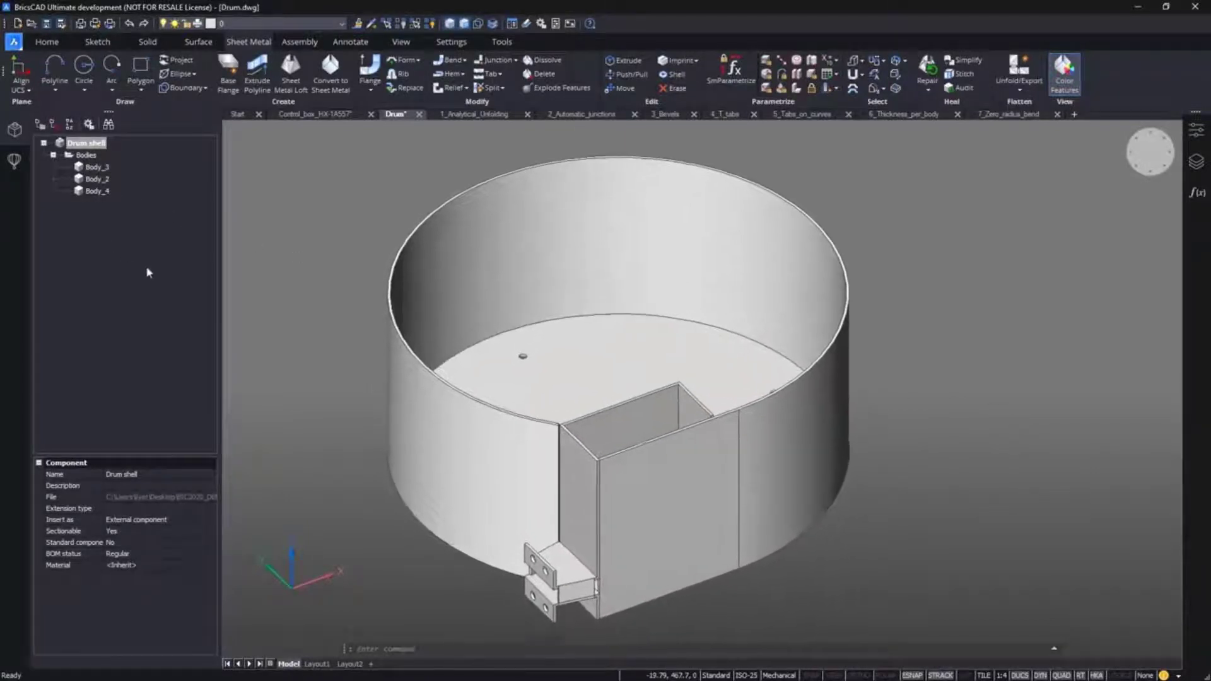
key("Return")
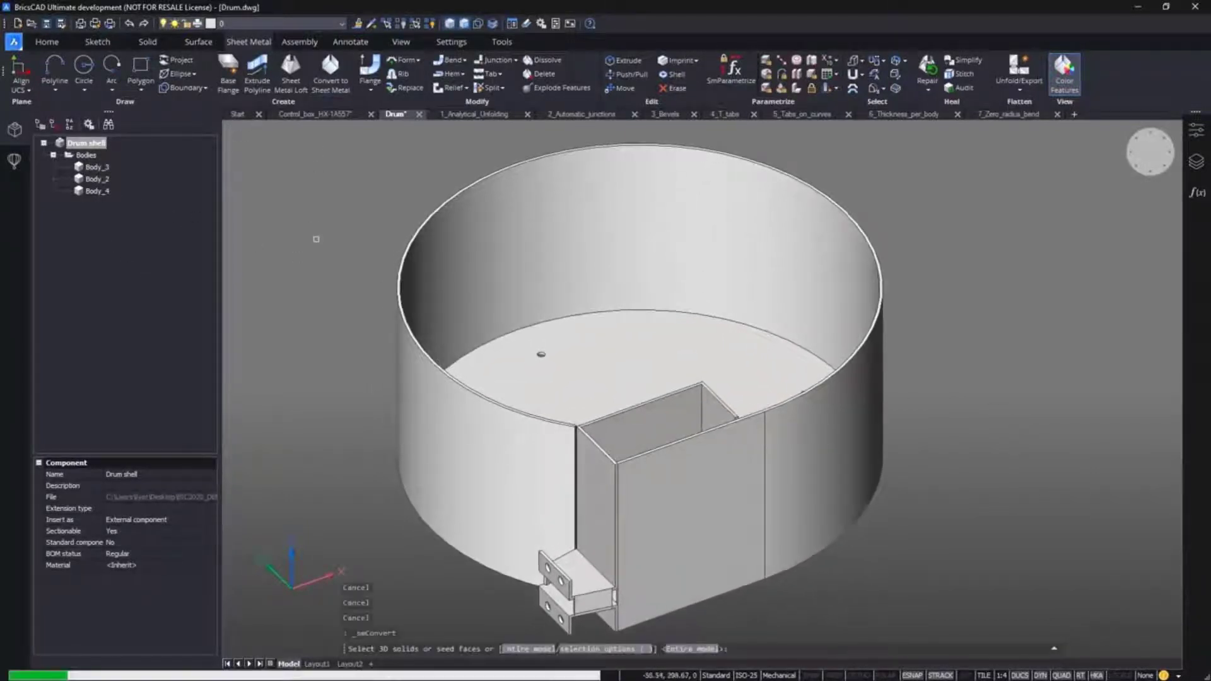
Step: Bend the inner vertical edge of the drum's box recess and connect the short wall's end face to the outer wall
scroll(681, 344, "up", 5)
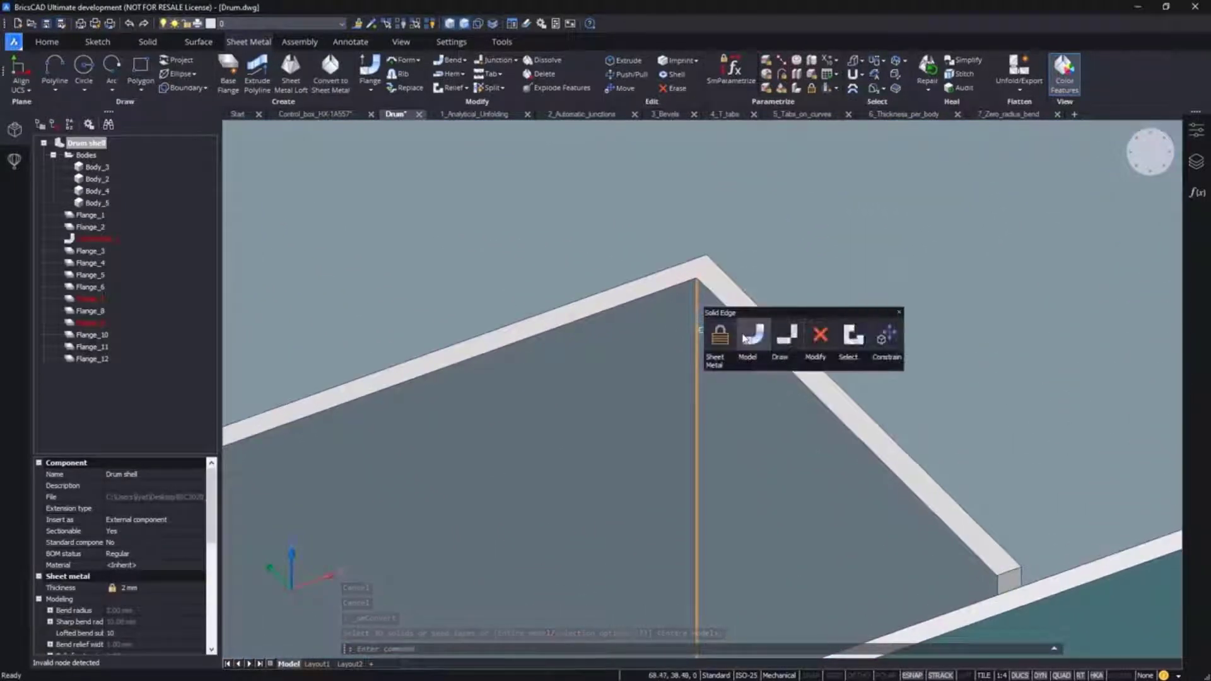
left_click(745, 337)
scroll(1169, 406, "up", 3)
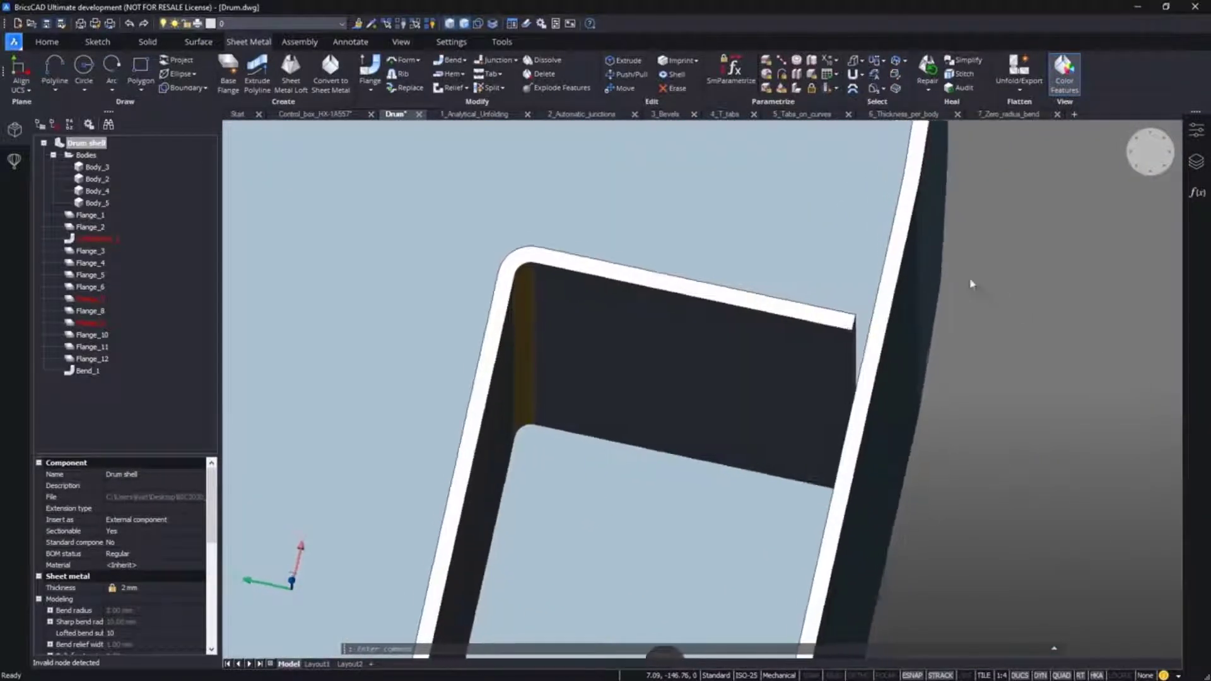
left_click(501, 62)
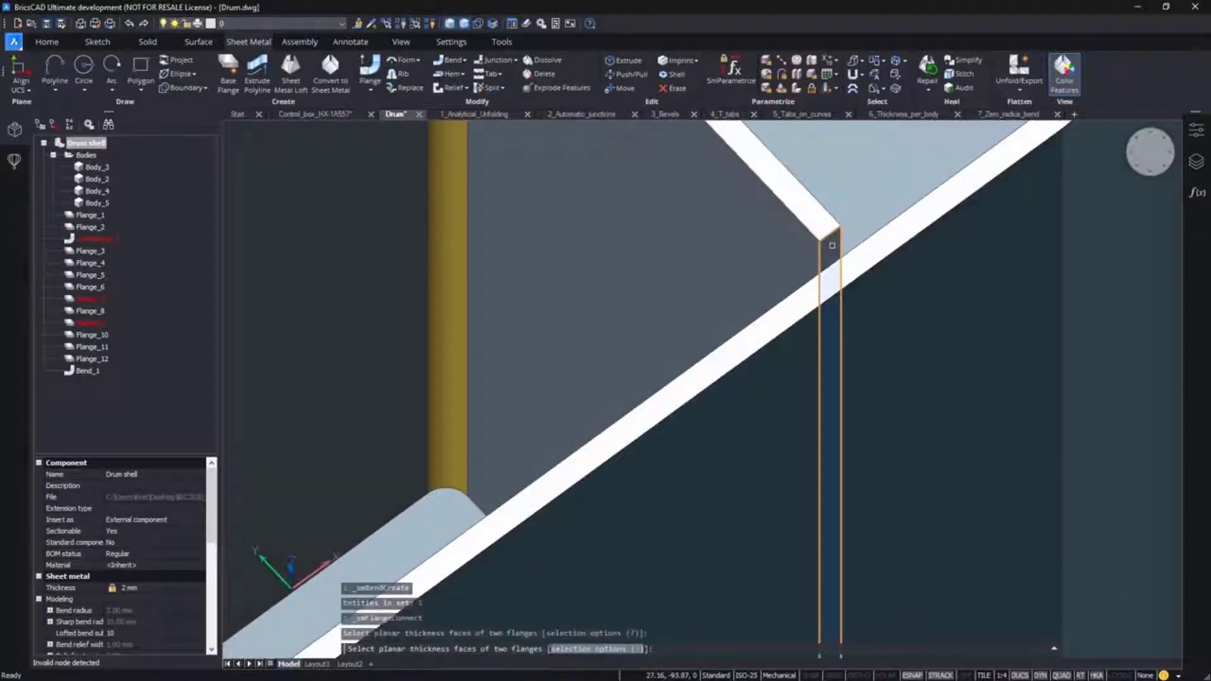
key("Return")
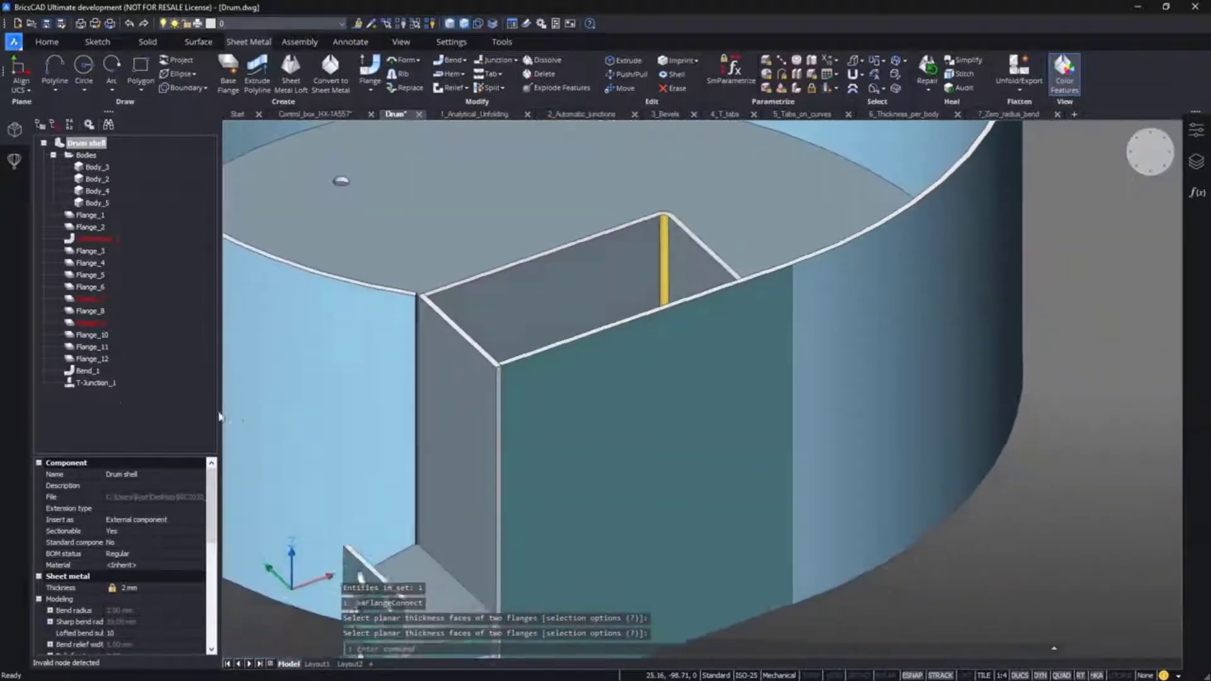
Step: Convert the T-junction between the recess's short wall and the outer wall to a tab, and isolate the bent recess body
left_click(101, 383)
right_click(106, 386)
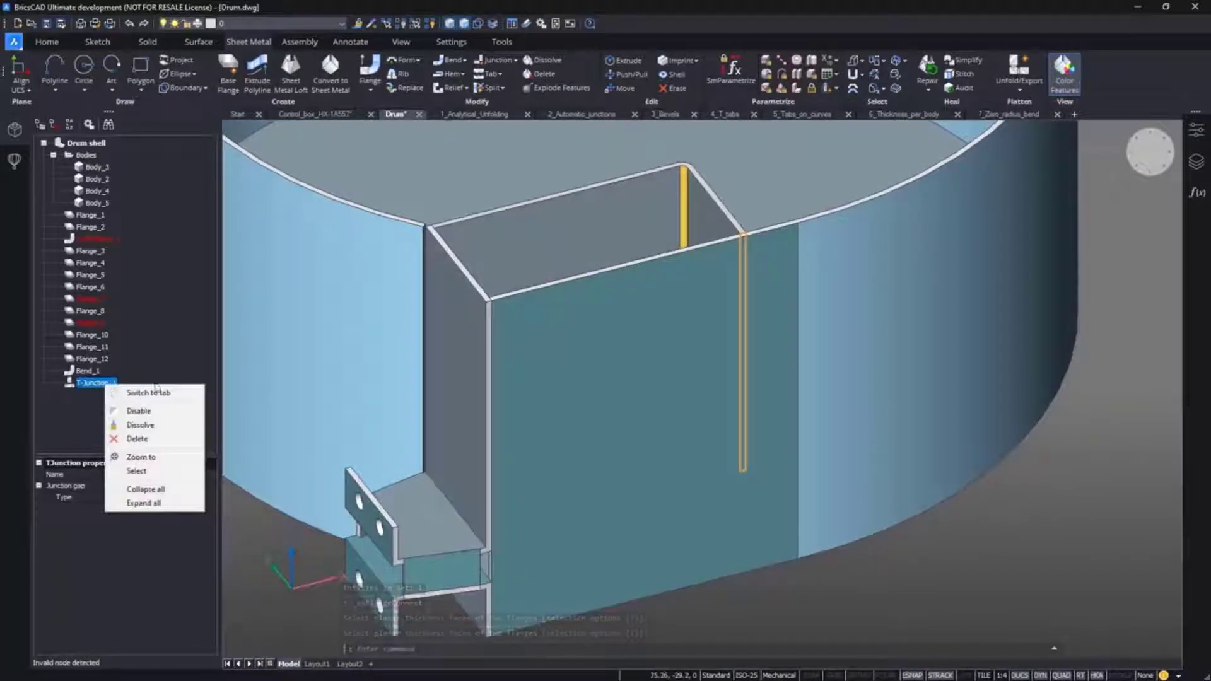
left_click(192, 396)
middle_click_drag(586, 308, 605, 321)
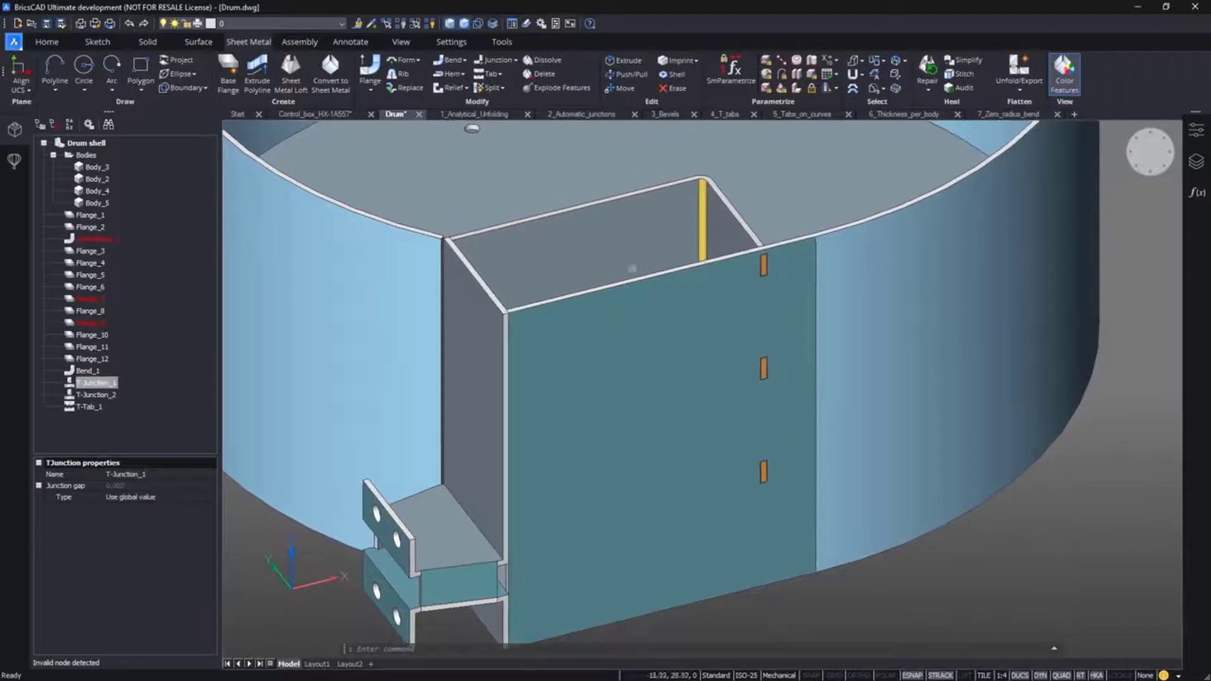
key("Tab")
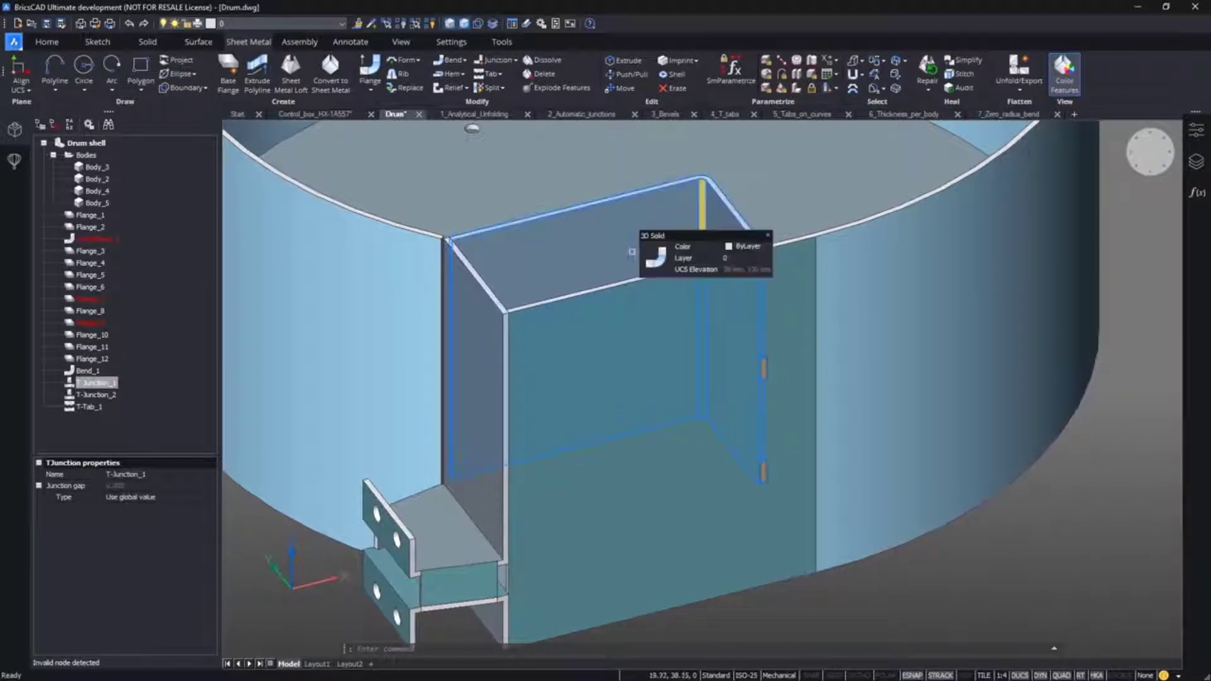
mouse_move(661, 272)
left_click(720, 265)
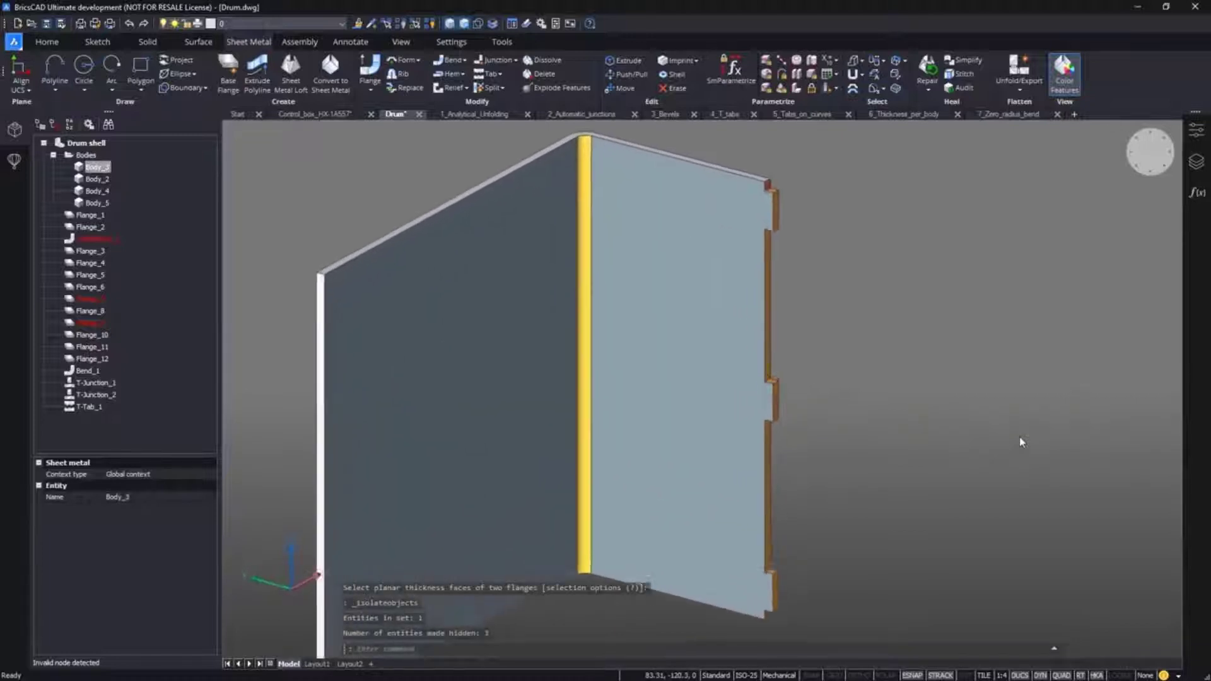
Step: Set the tab's slot number to 2 and show the hidden bodies again
left_click(89, 407)
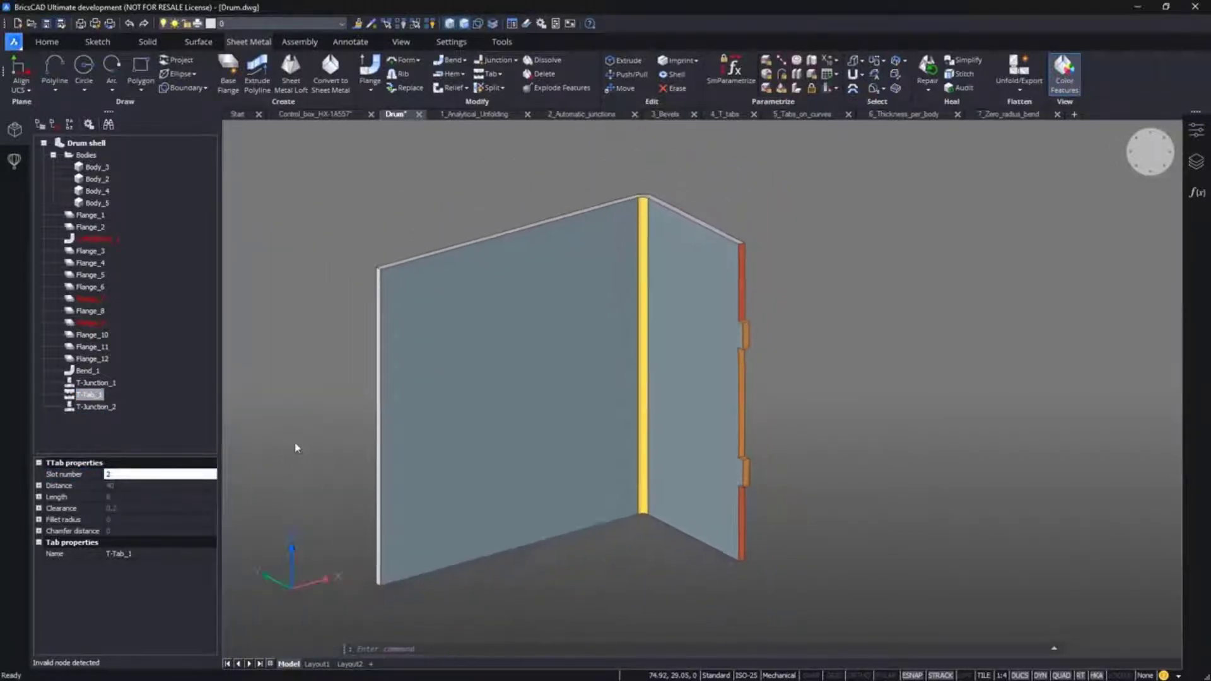
right_click(300, 431)
left_click(416, 464)
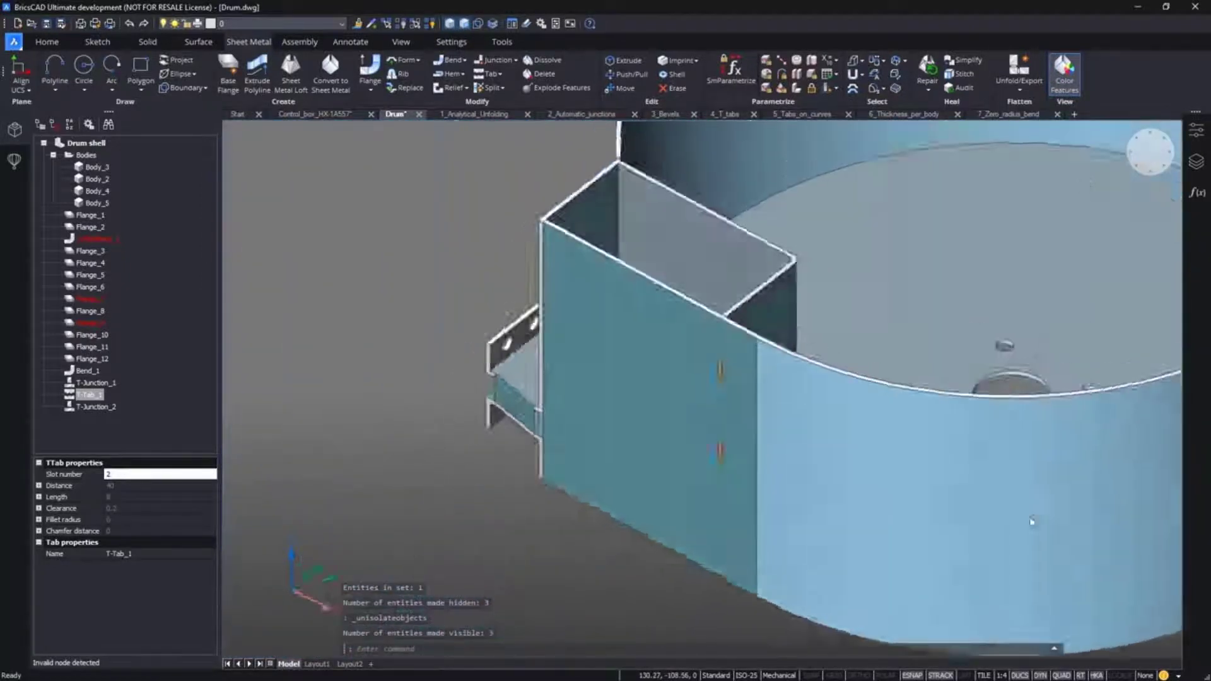
Step: Add edge flanges to the short wall's two free end edges, one above and one below the tabs, folded along the outer wall
middle_click_drag(1033, 522, 716, 375, "shift")
scroll(700, 366, "up", 3)
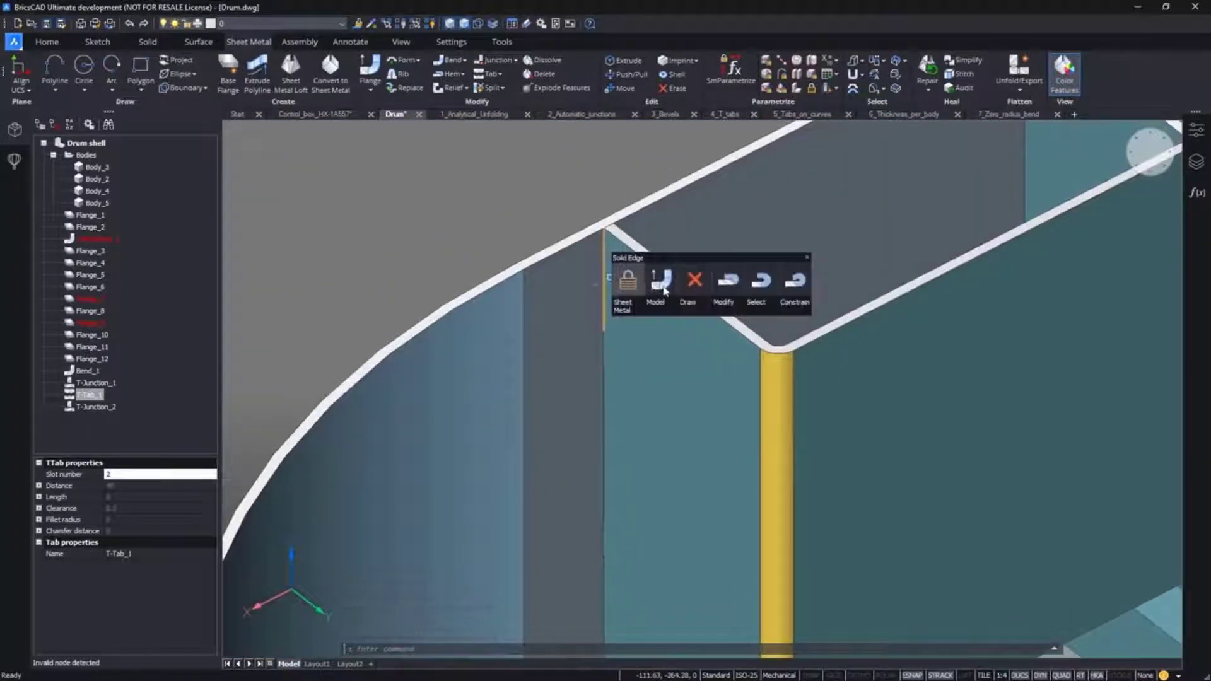
left_click(628, 280)
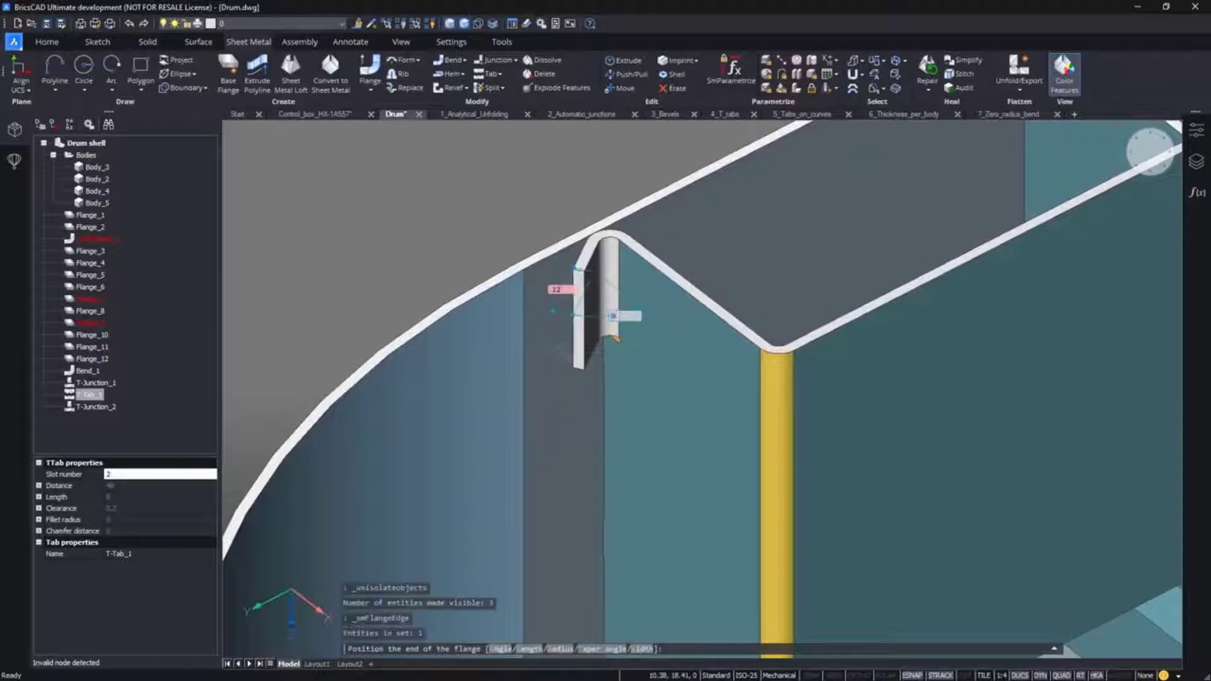
key("Return")
middle_click_drag(914, 404, 674, 452, "shift")
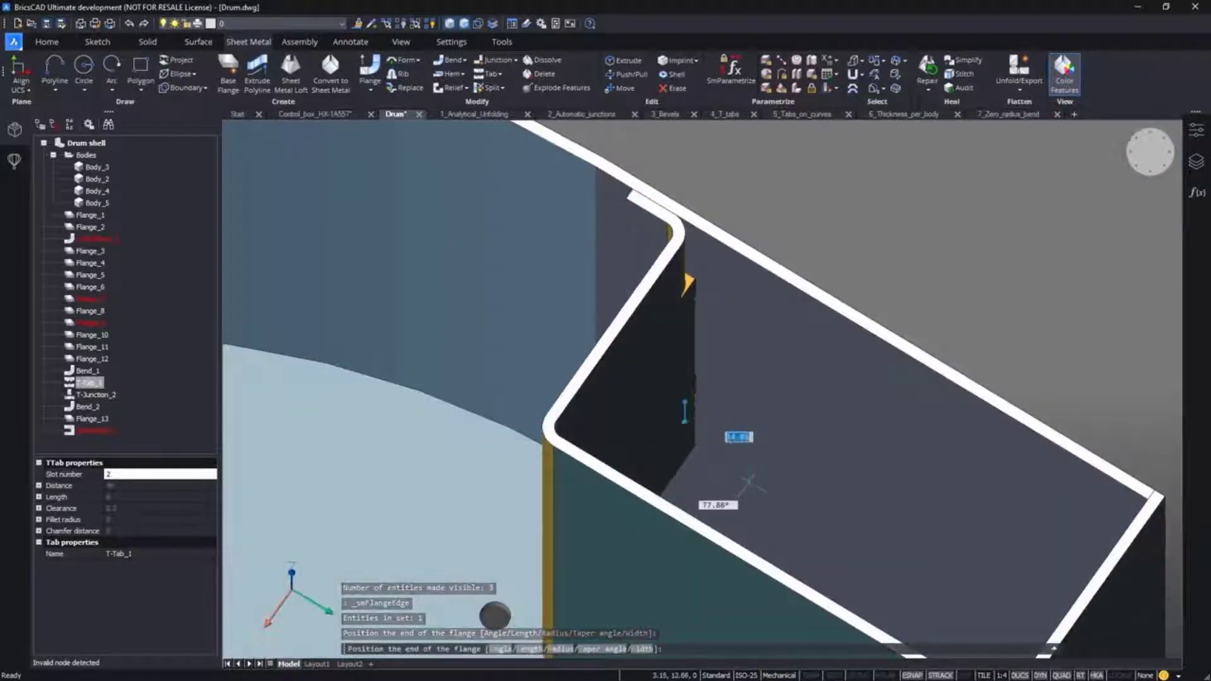
key("Return")
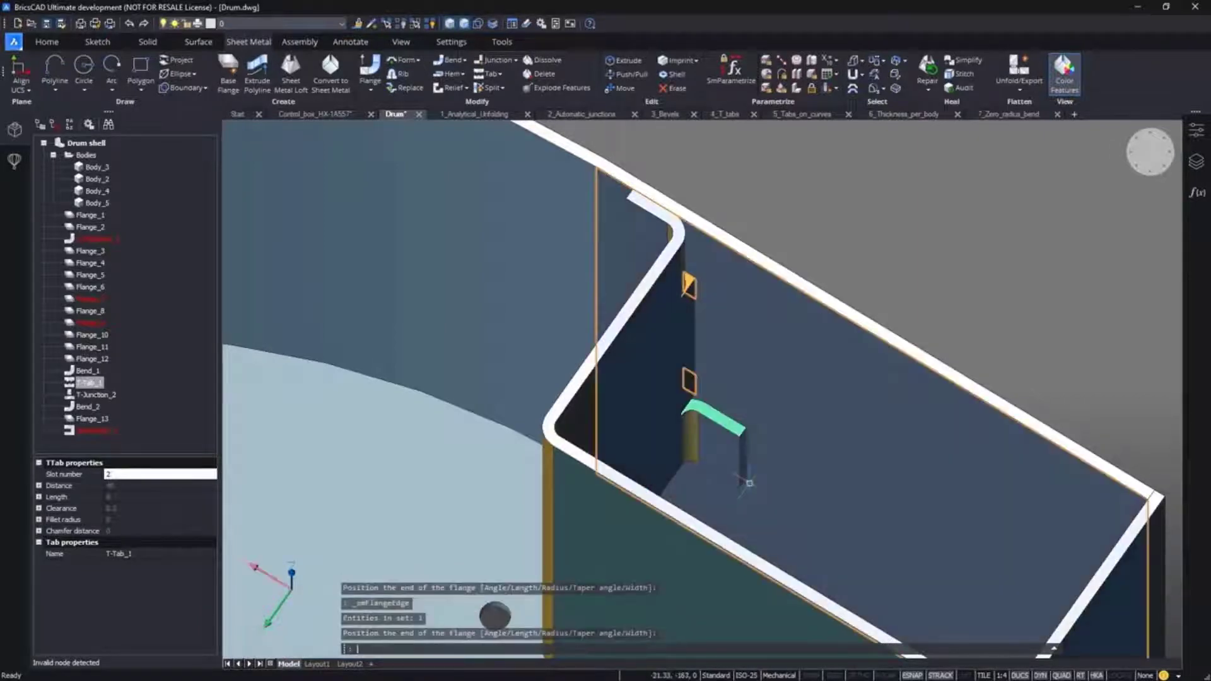
Step: Add a 10 mm 3D distance constraint to the end of each of the two small flanges
middle_click_drag(750, 482, 739, 463, "shift")
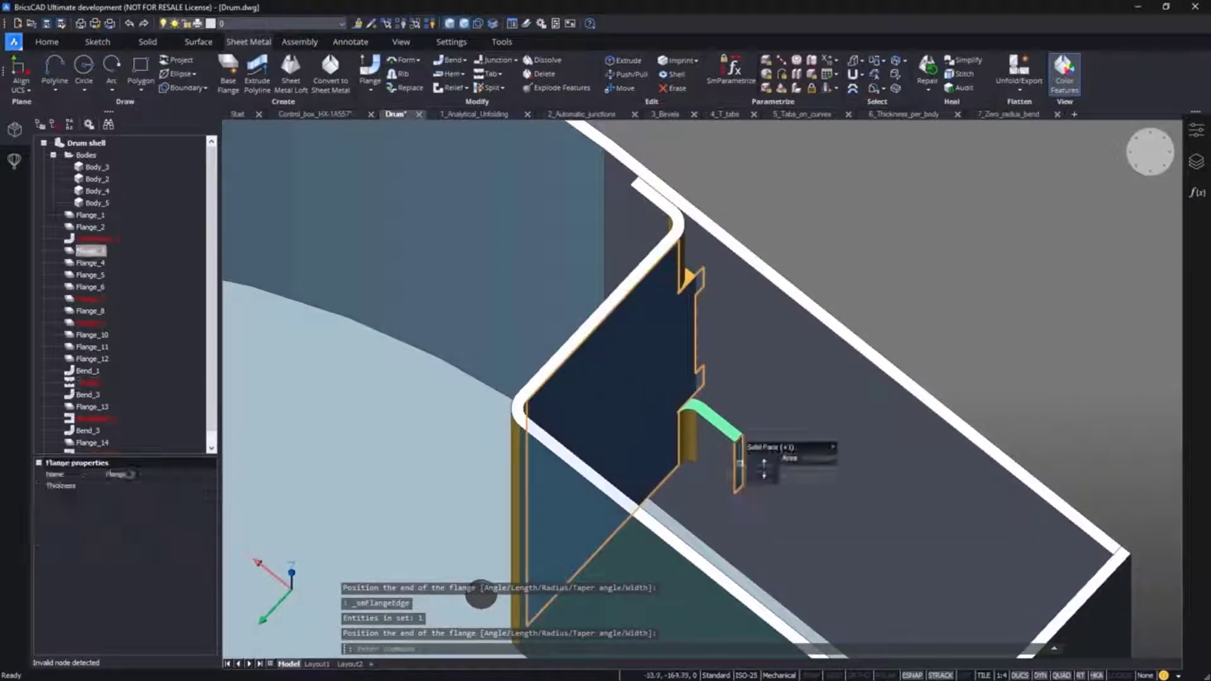
left_click(765, 474)
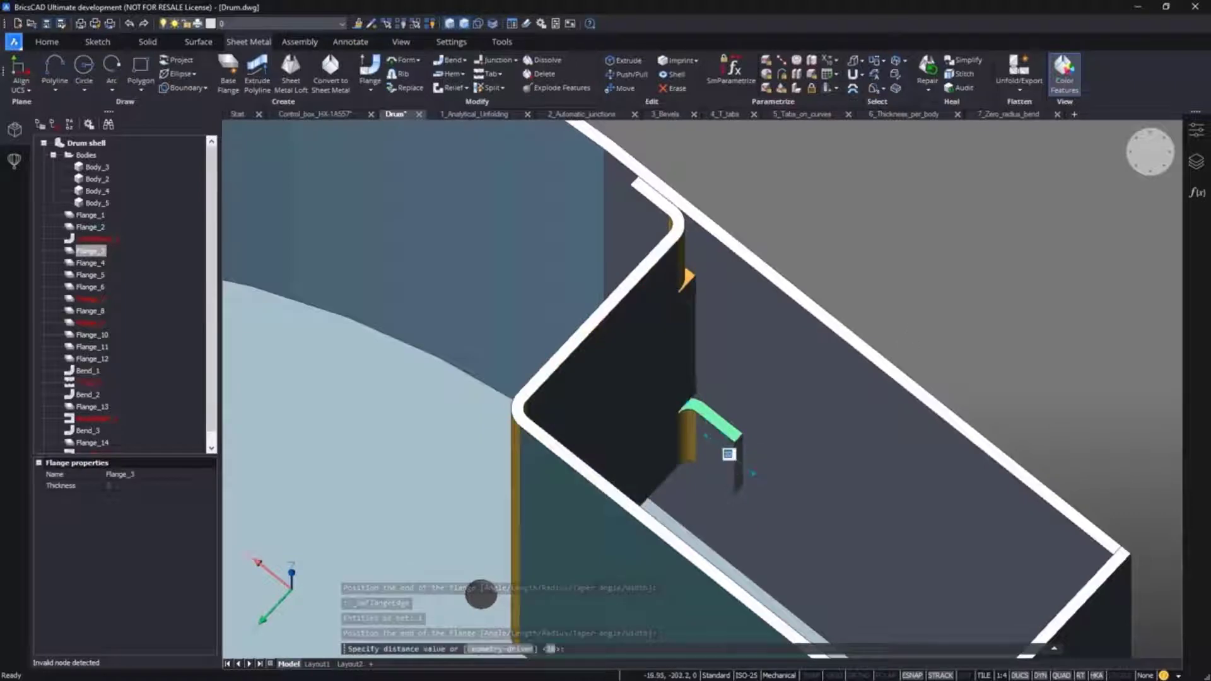
key("Return")
middle_click_drag(728, 454, 618, 287, "shift")
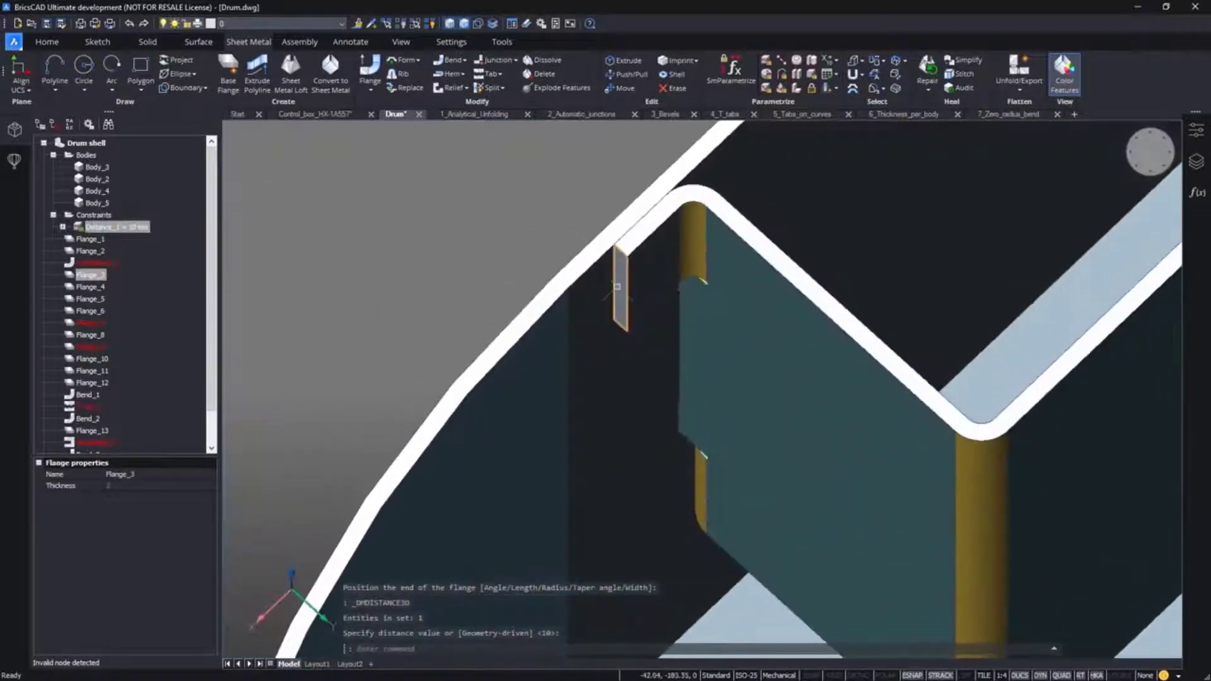
left_click(780, 347)
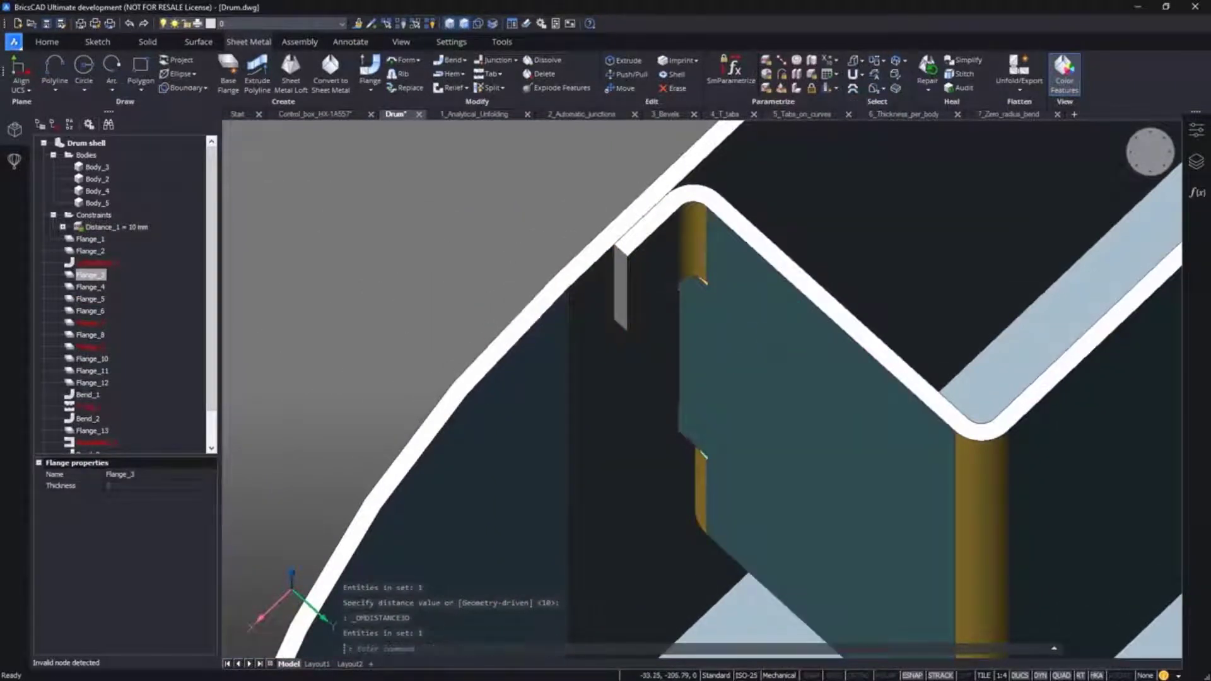
key("Return")
Step: Fix the drum's flat outer wall with a 3D constraint and push the recess's short wall inward to shorten the box
middle_click_drag(396, 211, 632, 308, "shift")
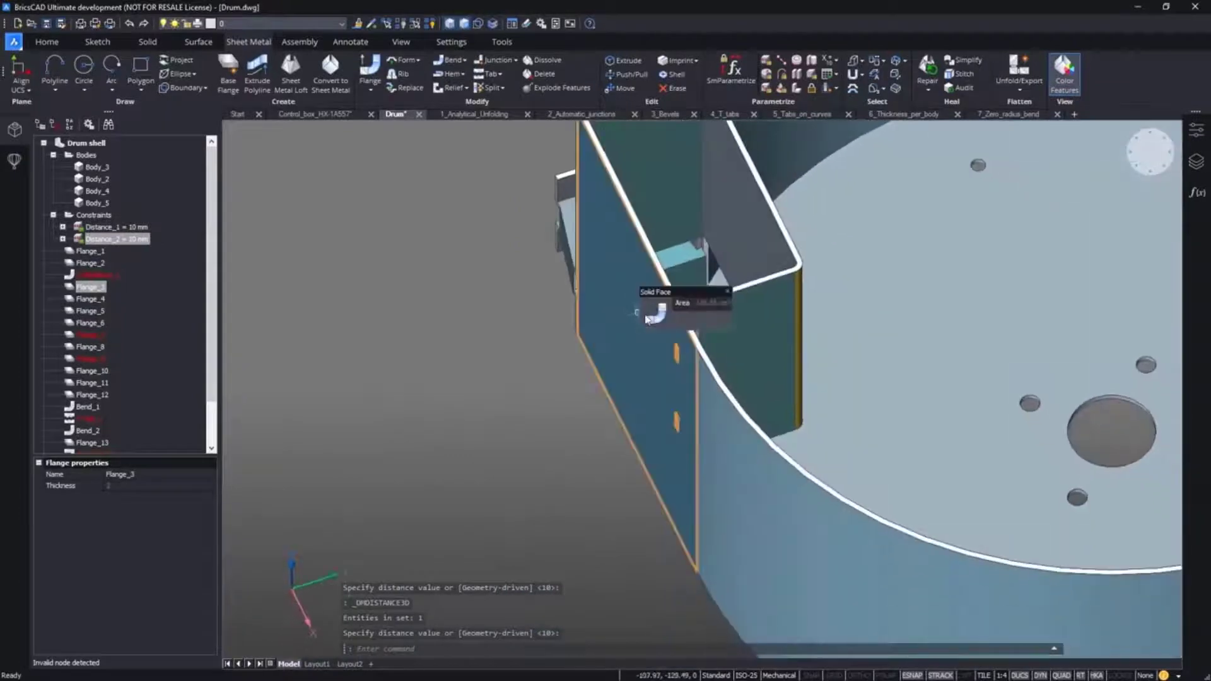
left_click(692, 320)
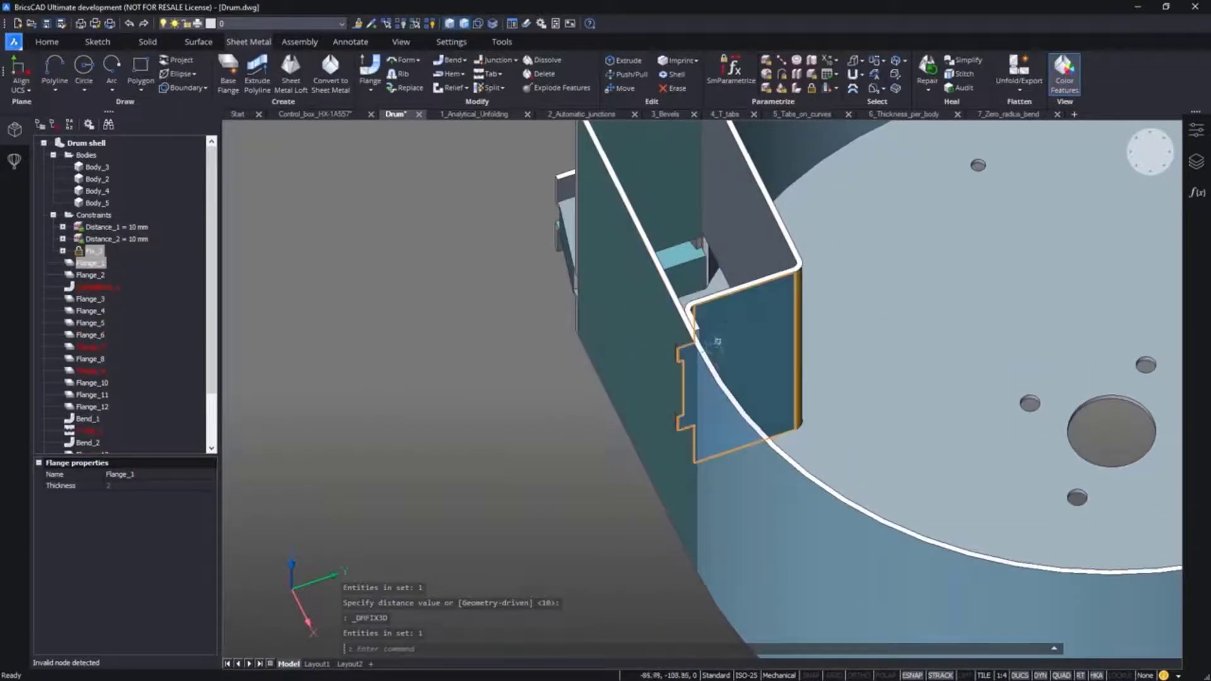
mouse_move(768, 358)
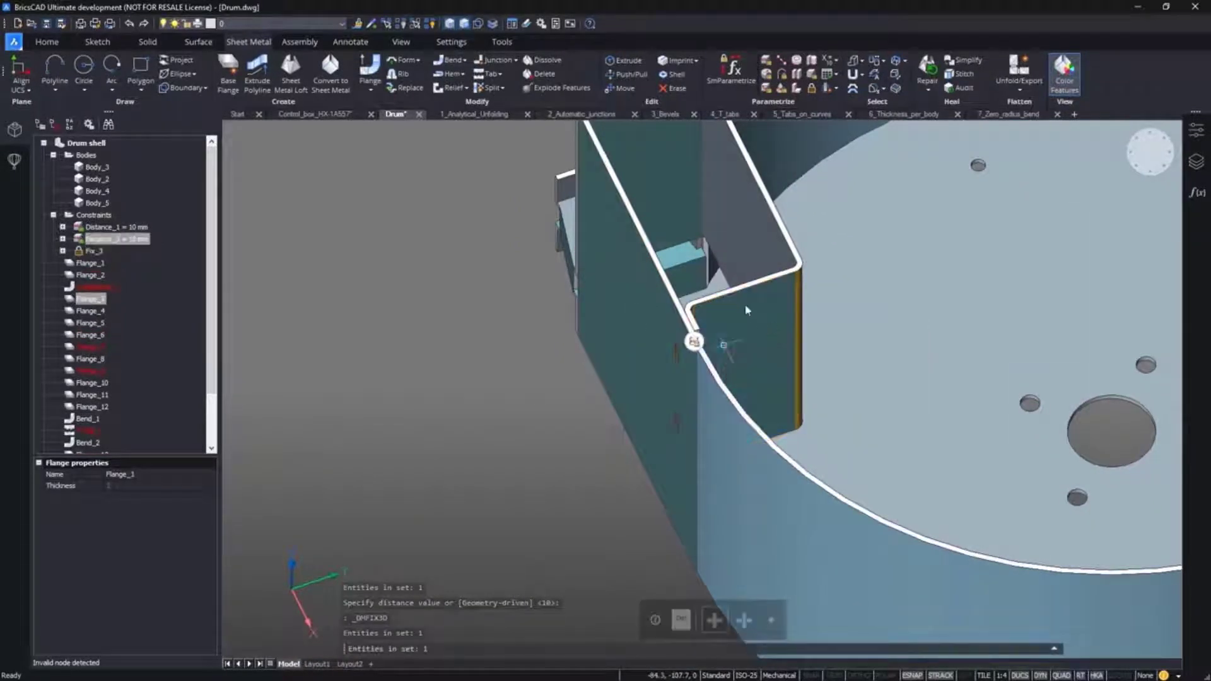
left_click(745, 304)
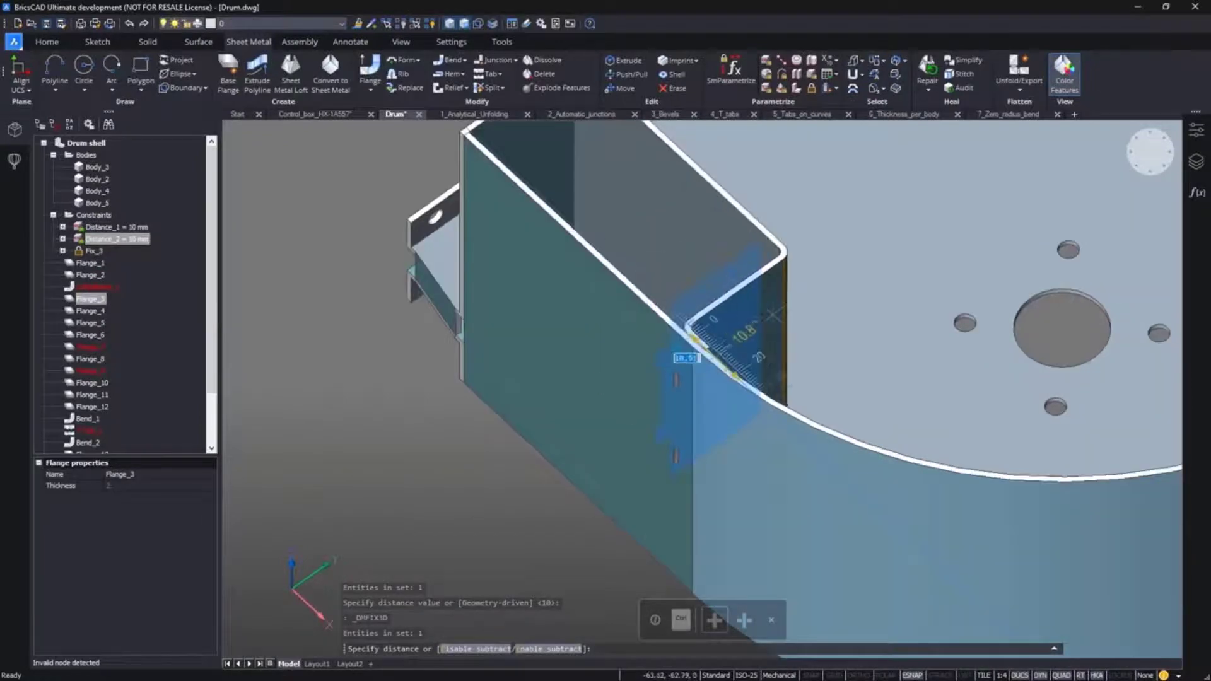
key("ctrl")
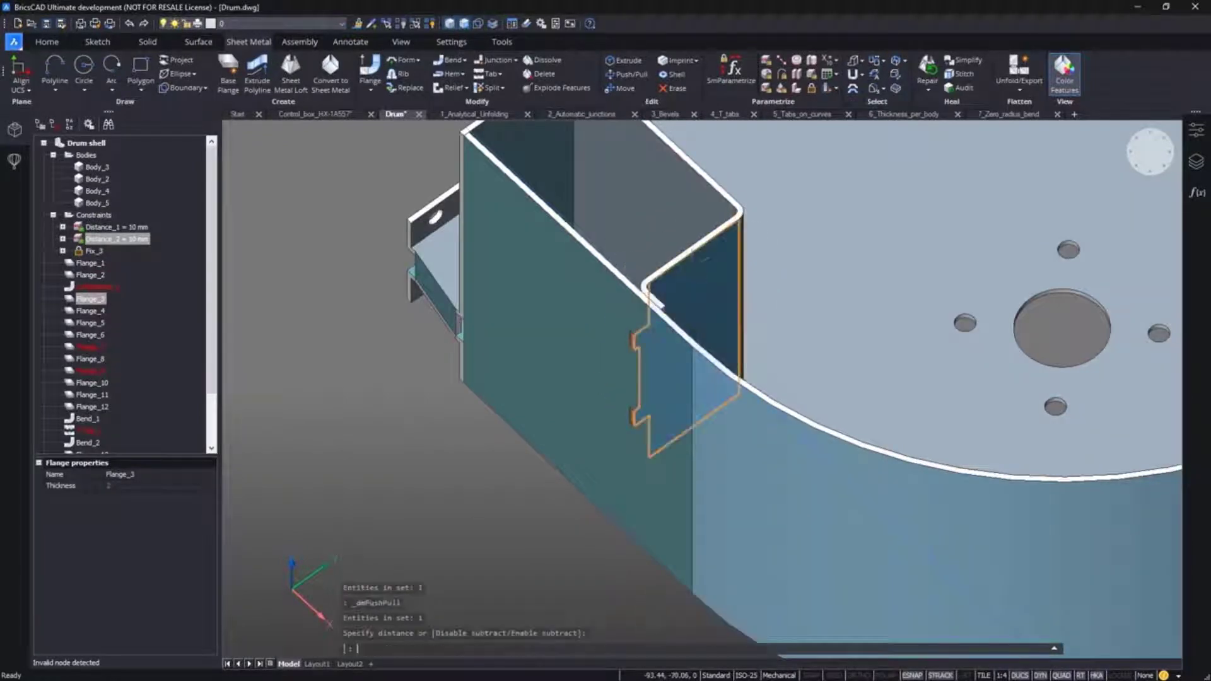
Step: Rotate the recess's short wall with the manipulator so it stands tilted against the outer wall
middle_click_drag(656, 319, 599, 429, "shift")
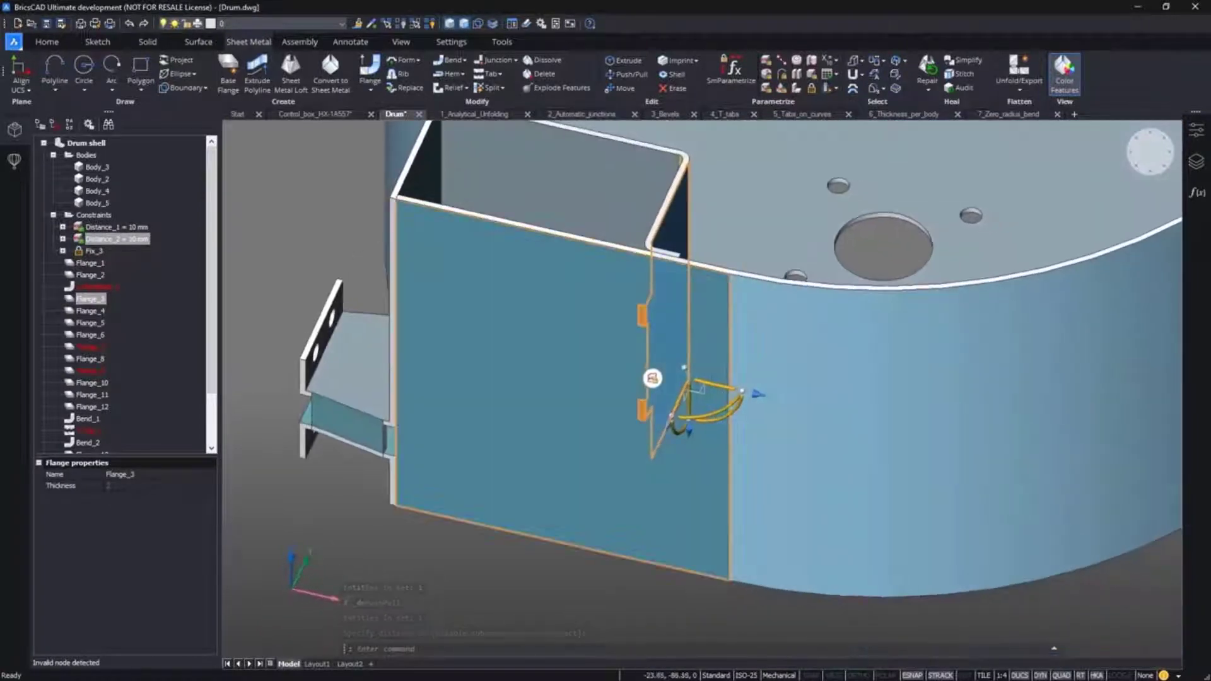
left_click(719, 410)
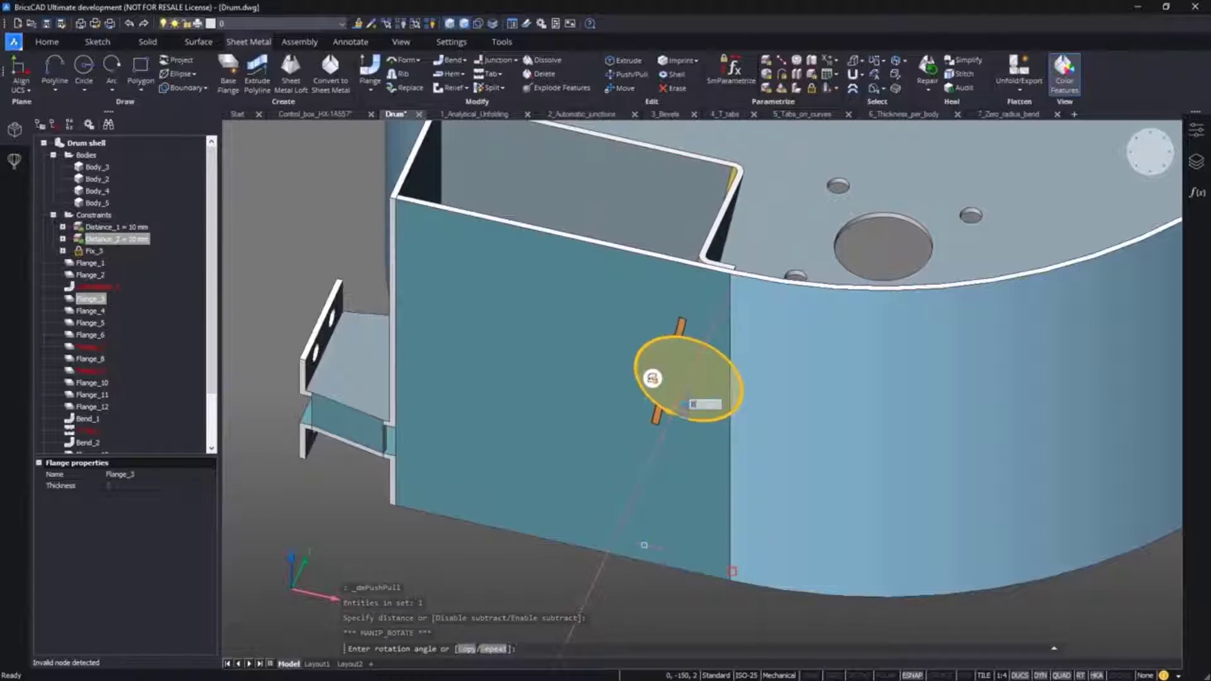
type("90")
key("Return")
key("Escape")
Step: Dissolve both bend reliefs of the short wall's small flanges
scroll(672, 139, "up", 3)
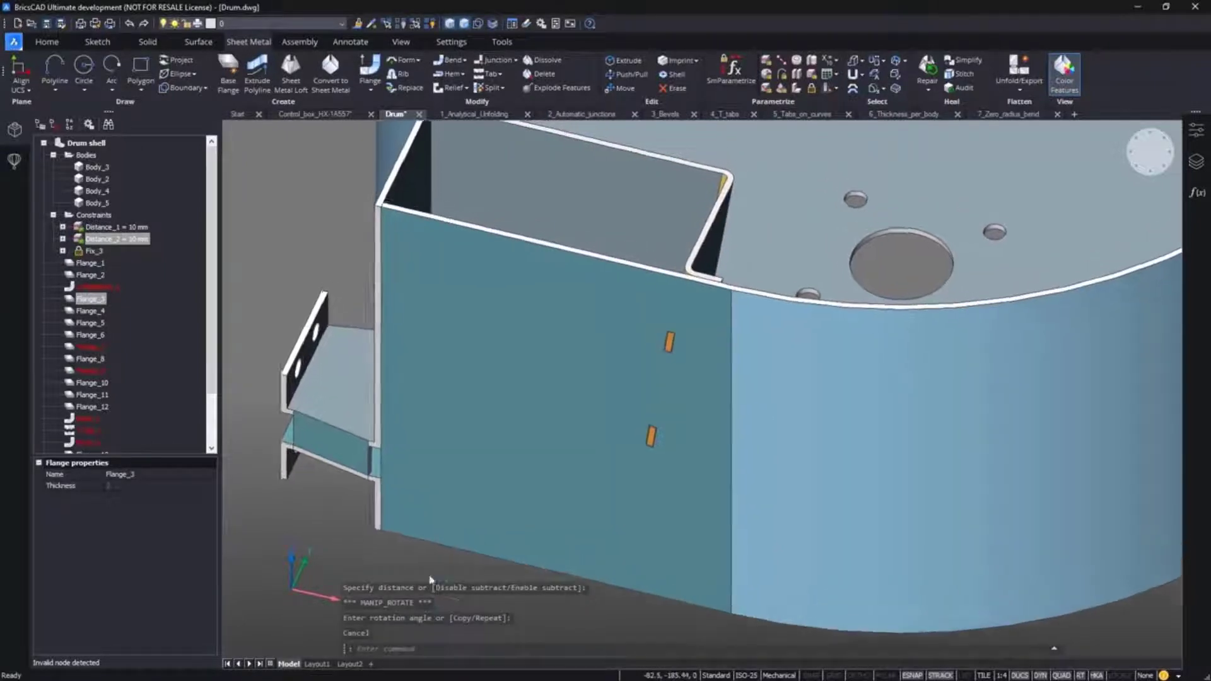
scroll(126, 370, "down", 2)
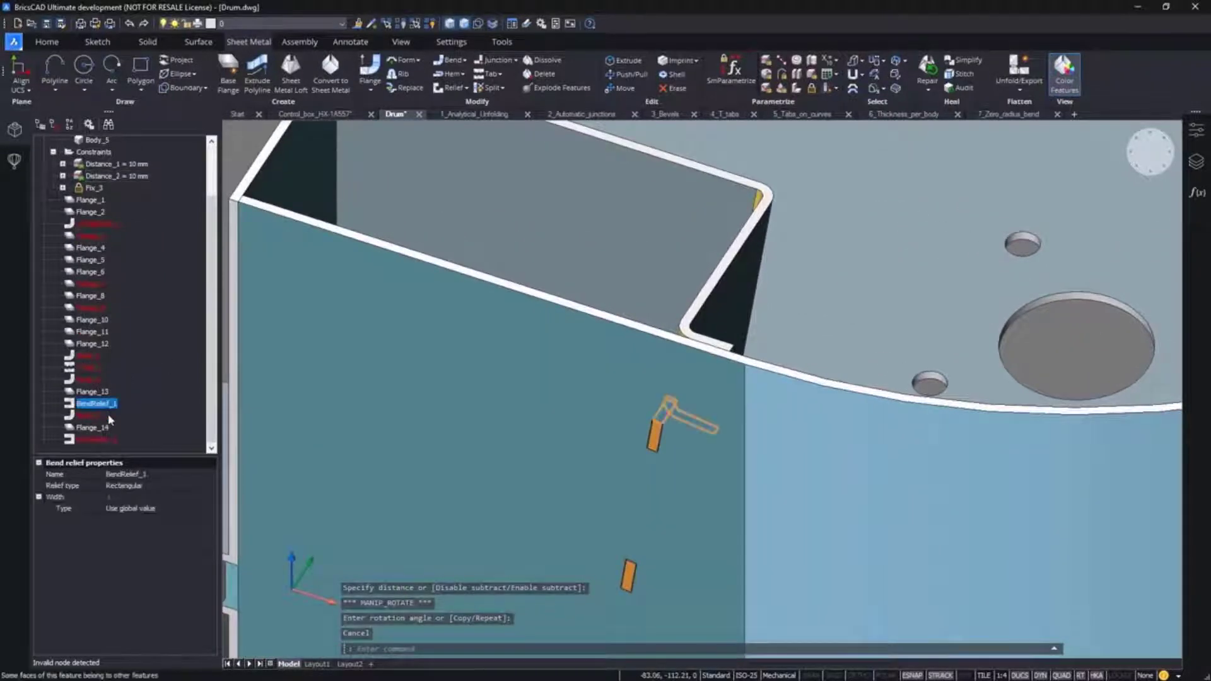
right_click(109, 440)
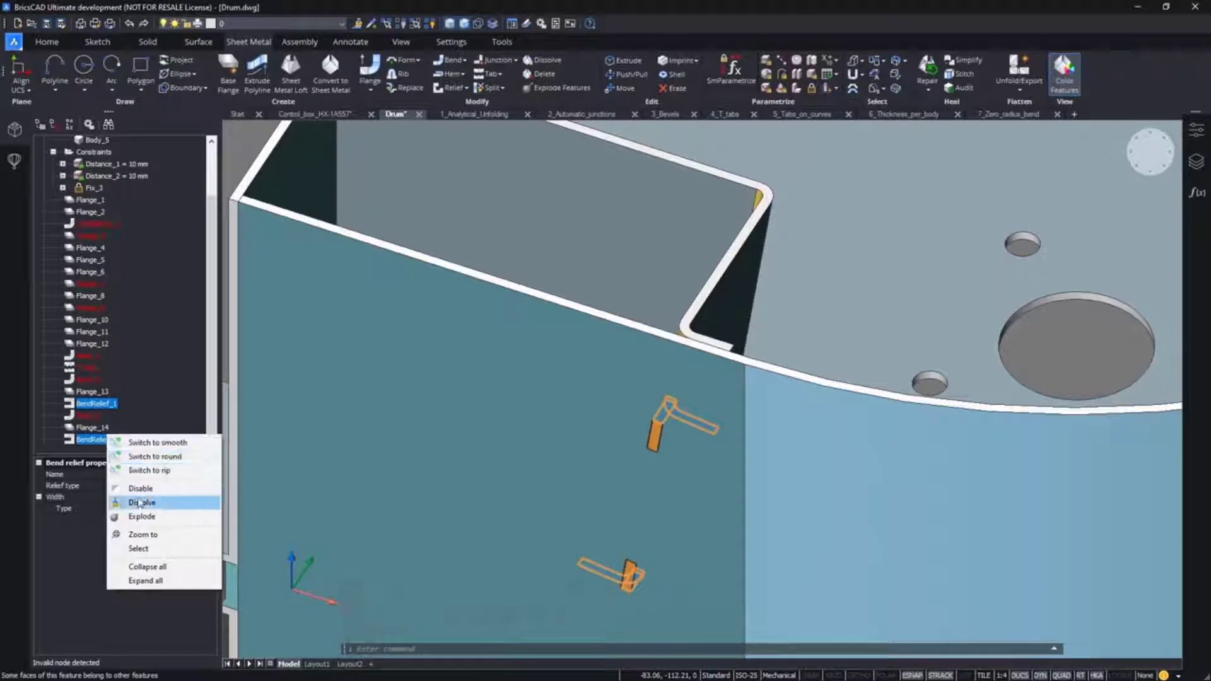
left_click(139, 503)
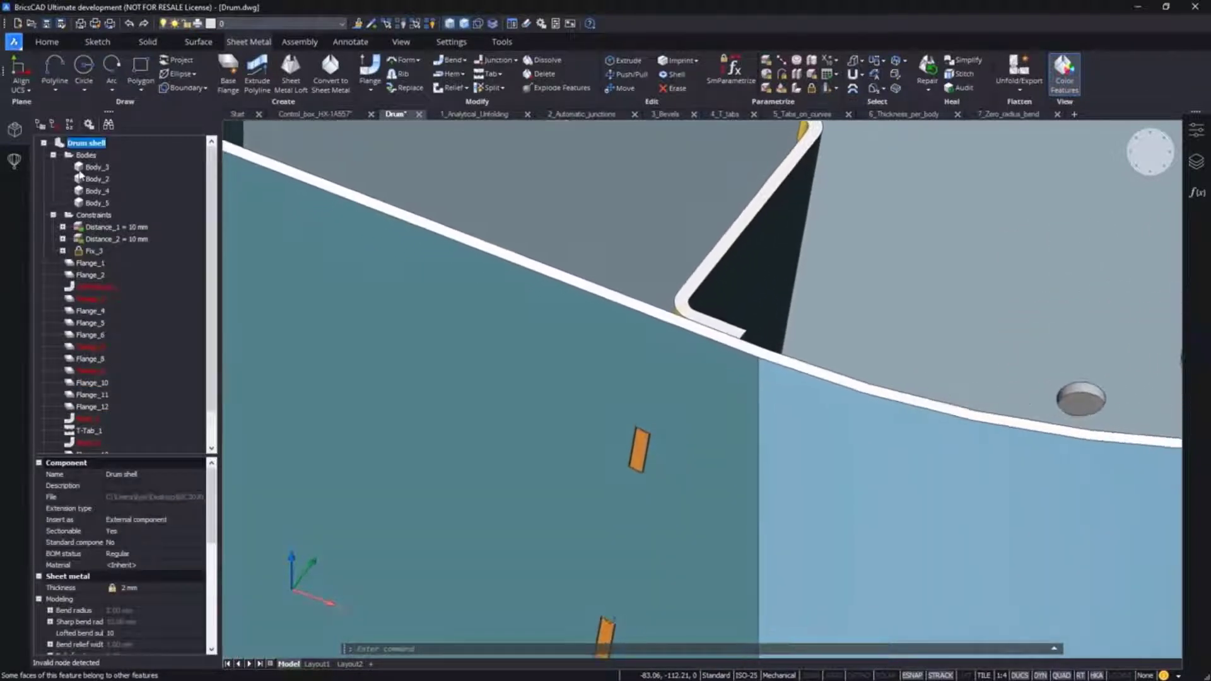
Step: Give the bent recess body its own sheet metal context for the solid and set its thickness to 3 mm
left_click(89, 168)
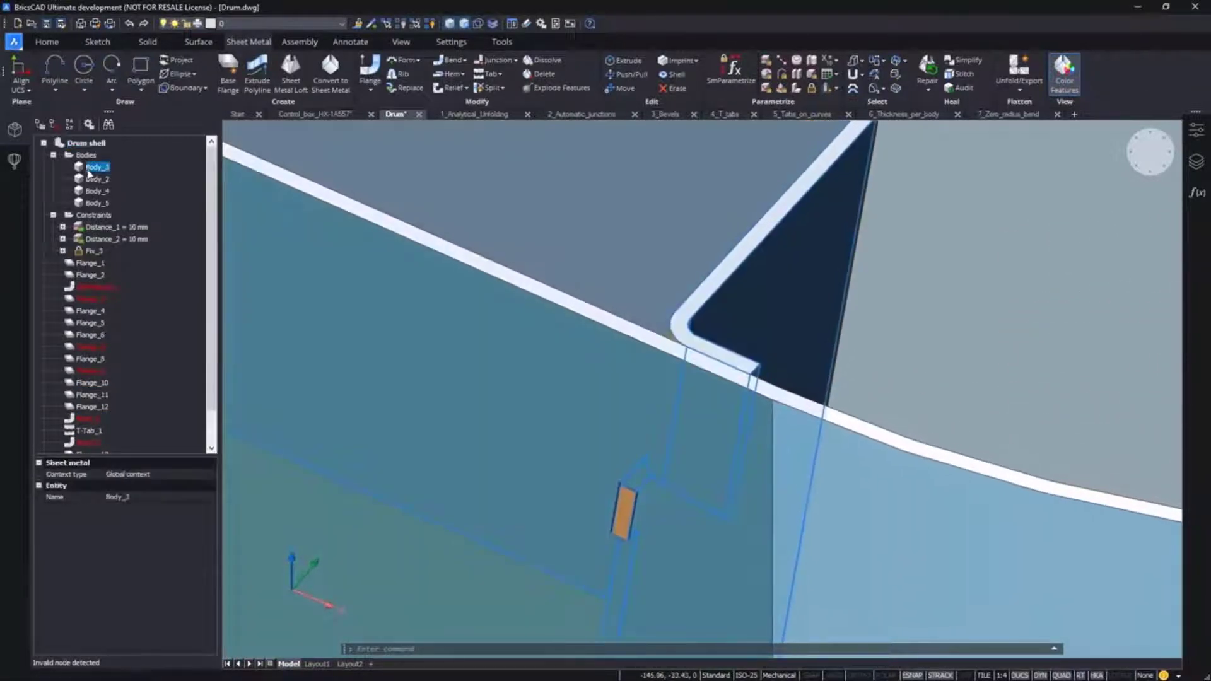
left_click(170, 475)
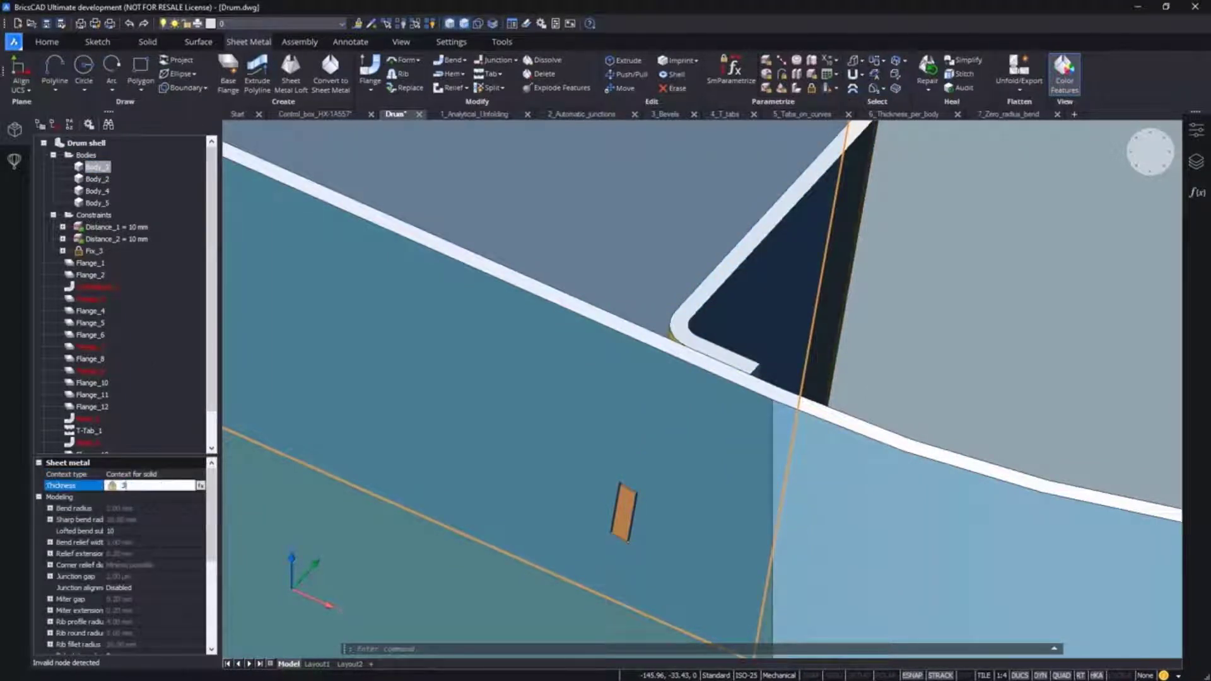
key("Return")
middle_click_drag(649, 424, 571, 385, "shift")
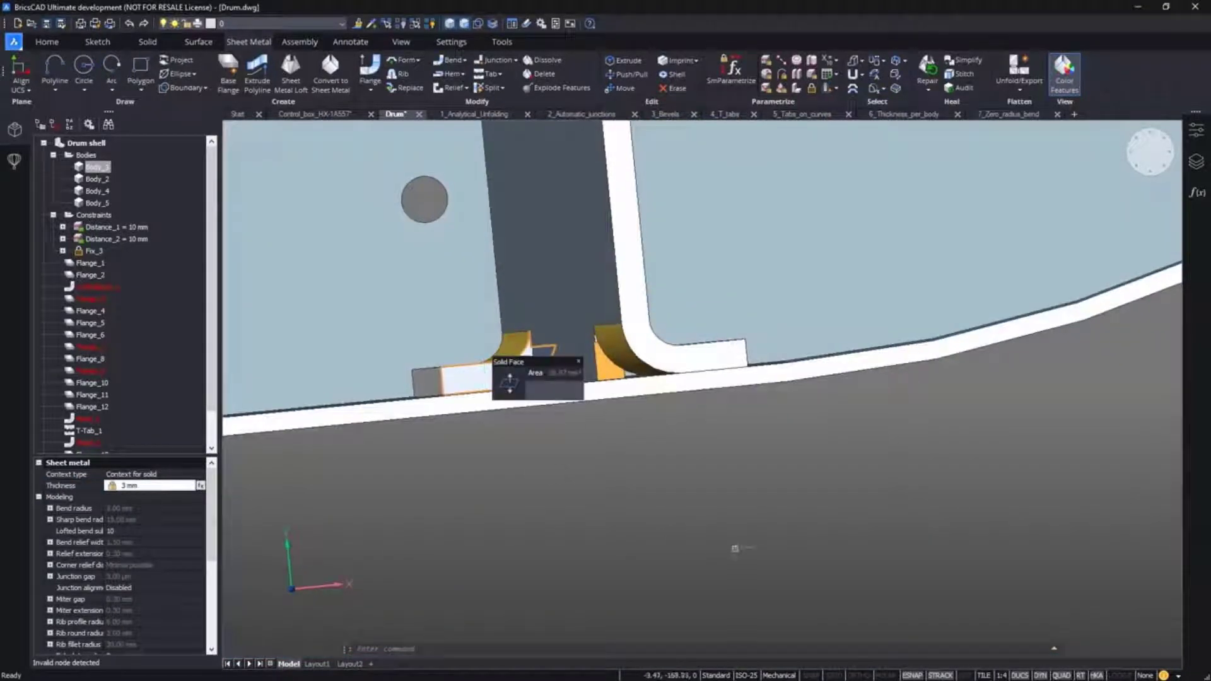
middle_click_drag(832, 565, 710, 462, "shift")
scroll(606, 404, "down", 4)
Step: Unfold the bent recess body from its long wall, place the flat pattern beside the drum and discard it
middle_click_drag(599, 404, 686, 379, "shift")
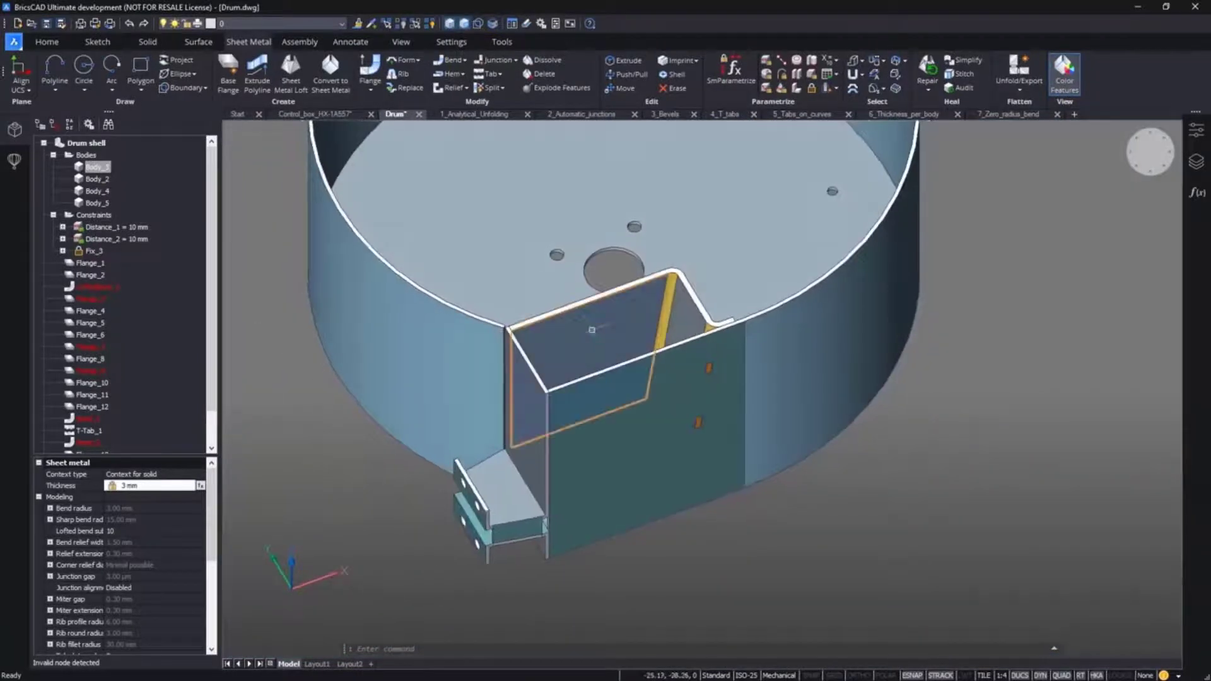
mouse_move(660, 347)
left_click(718, 349)
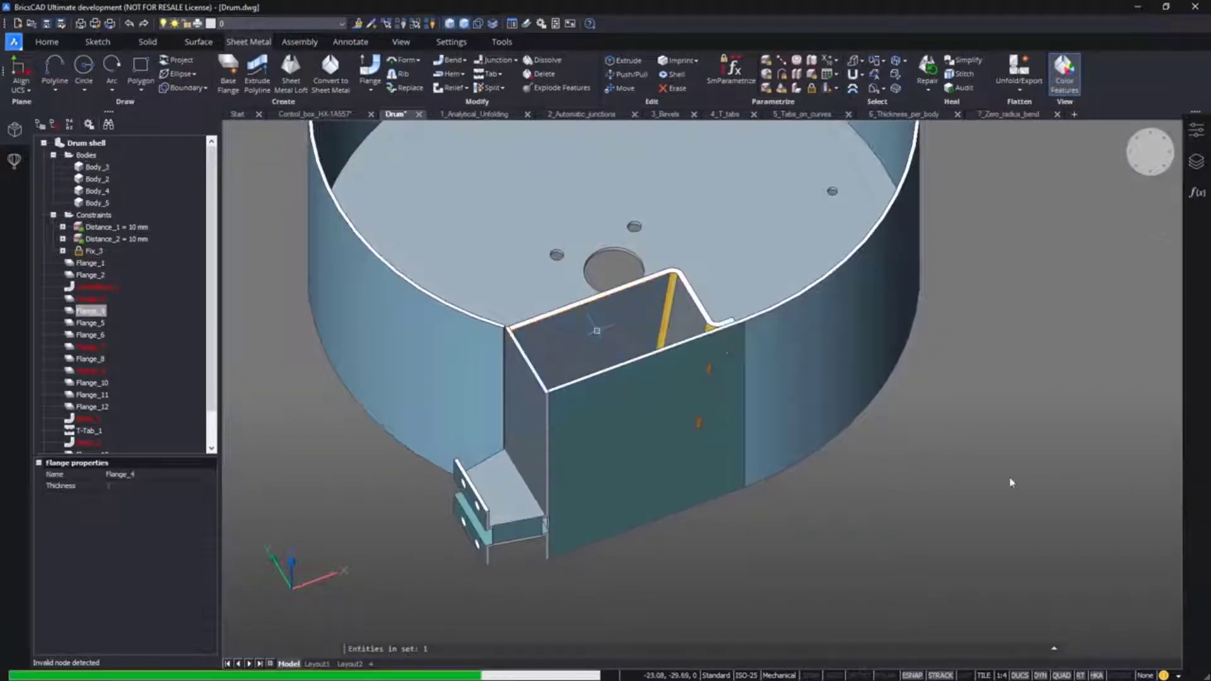
left_click(1013, 482)
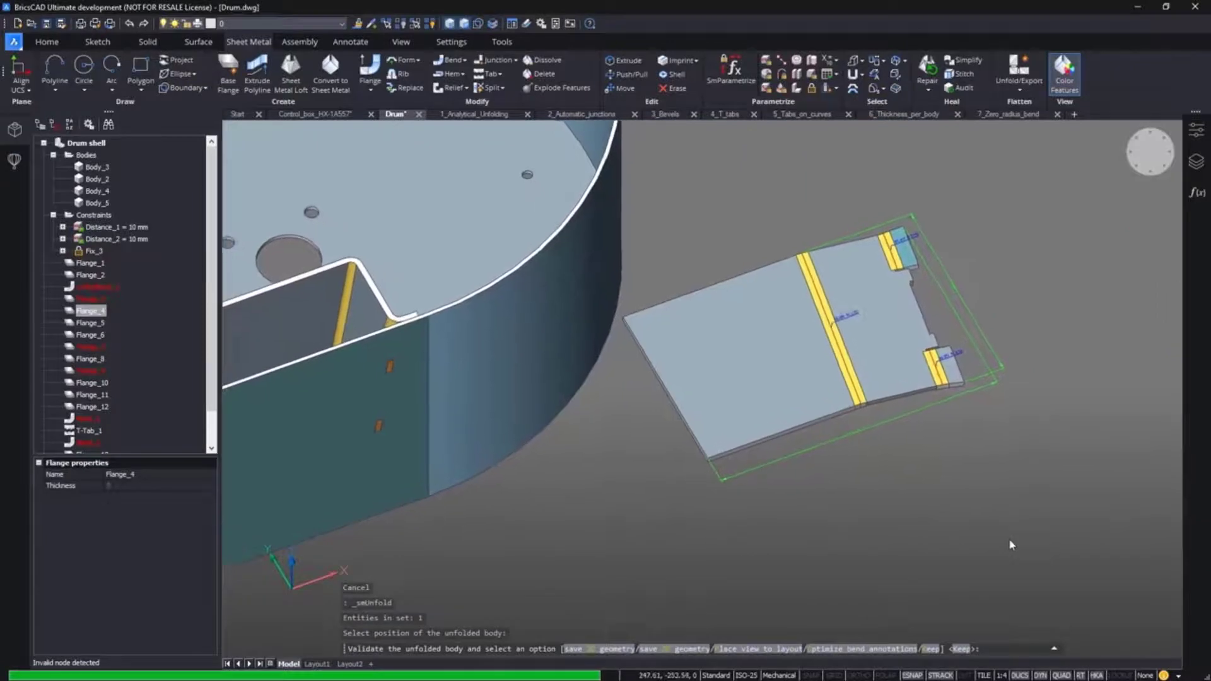
key("Escape")
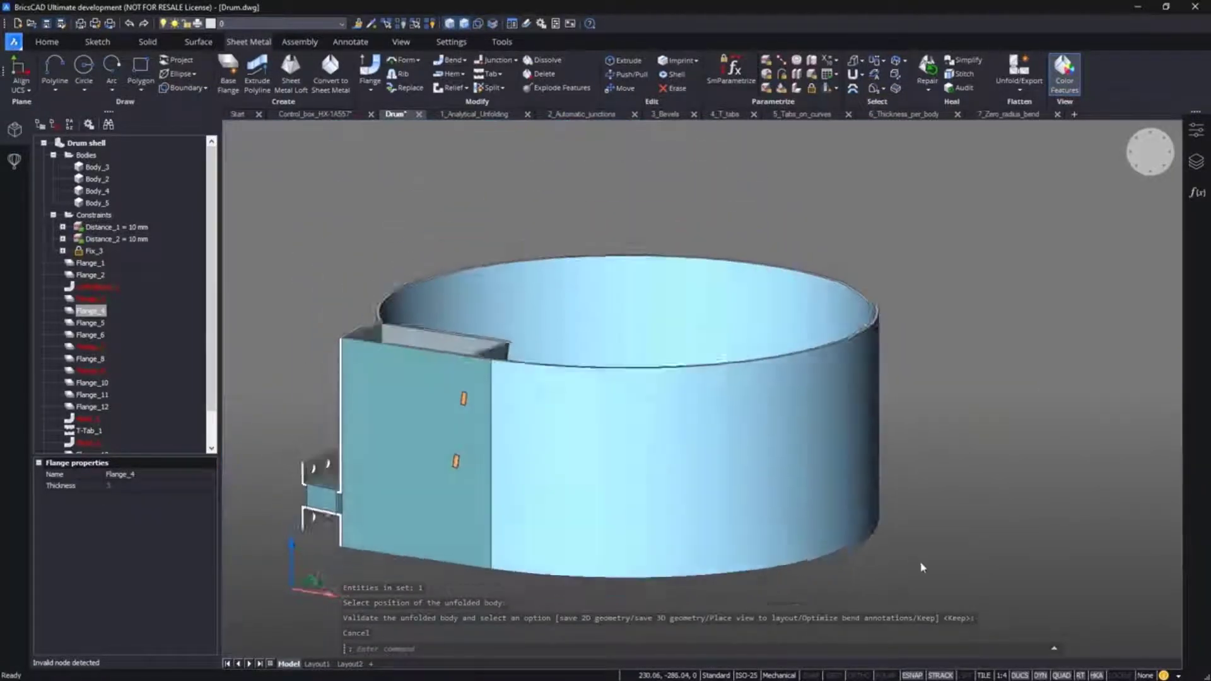
Step: Set the drum shell's global tab slot number to 0 and its tab distance to a thickness ratio of 100
left_click(91, 145)
scroll(192, 545, "down", 3)
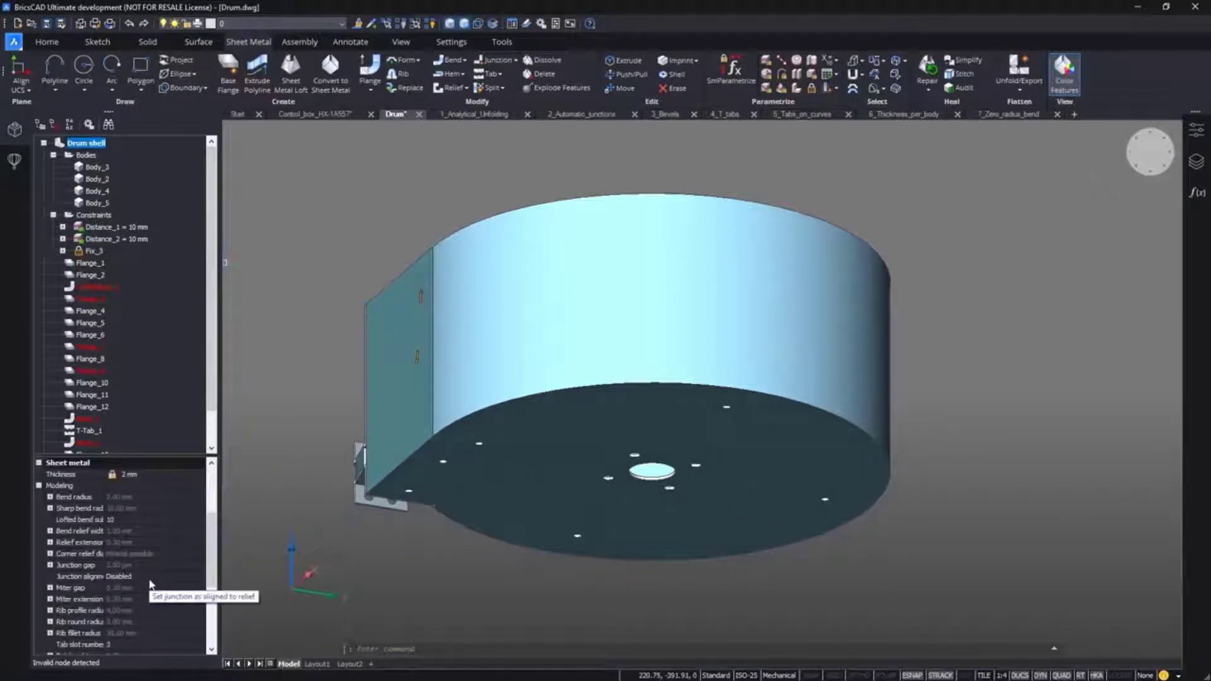
scroll(137, 594, "down", 2)
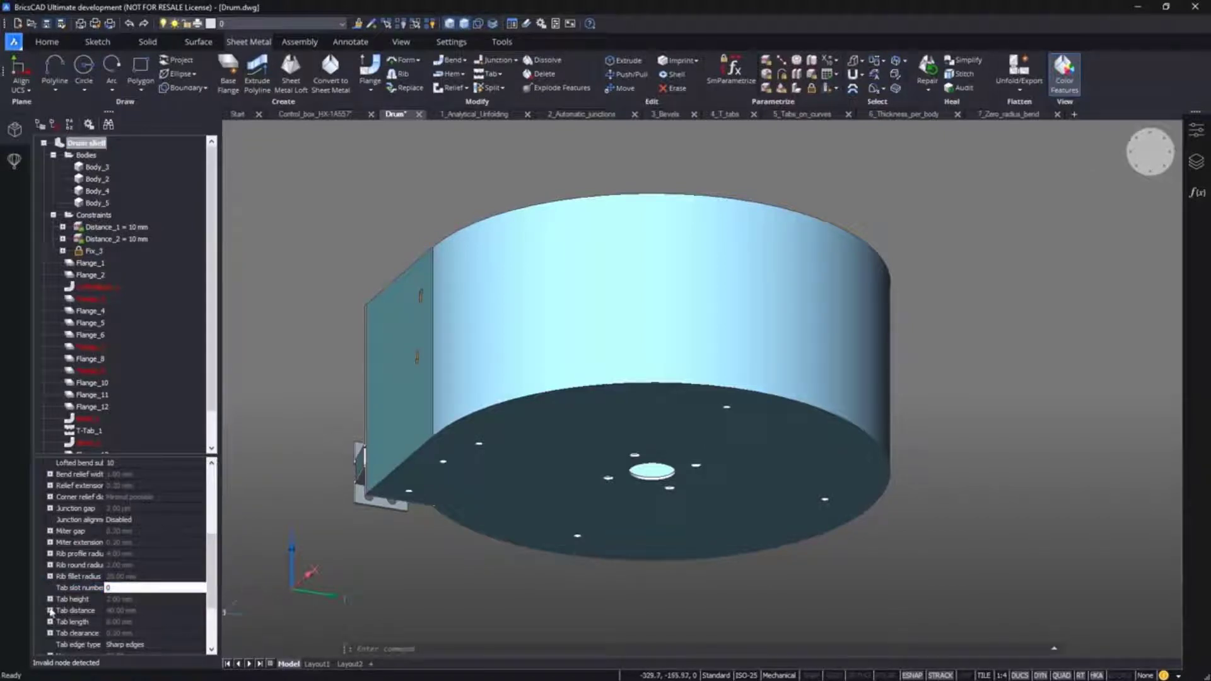
scroll(137, 621, "down", 2)
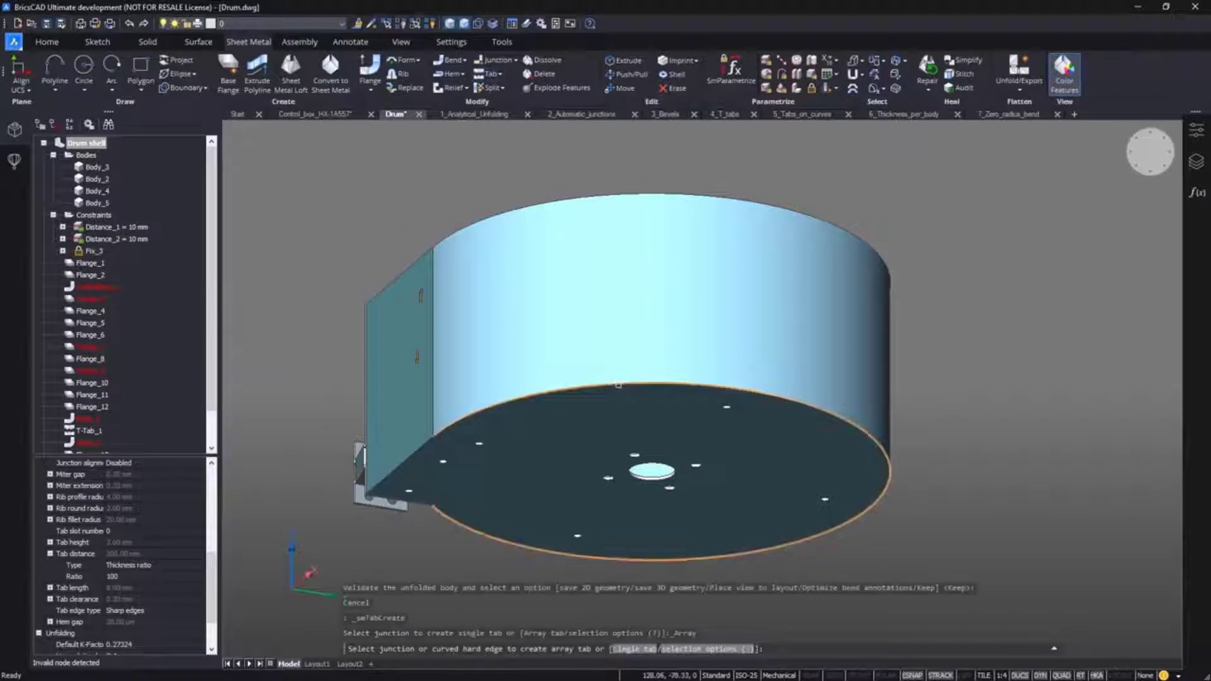
Step: Create array tabs along the curved hard edge where the drum's base meets its cylindrical wall
key("Return")
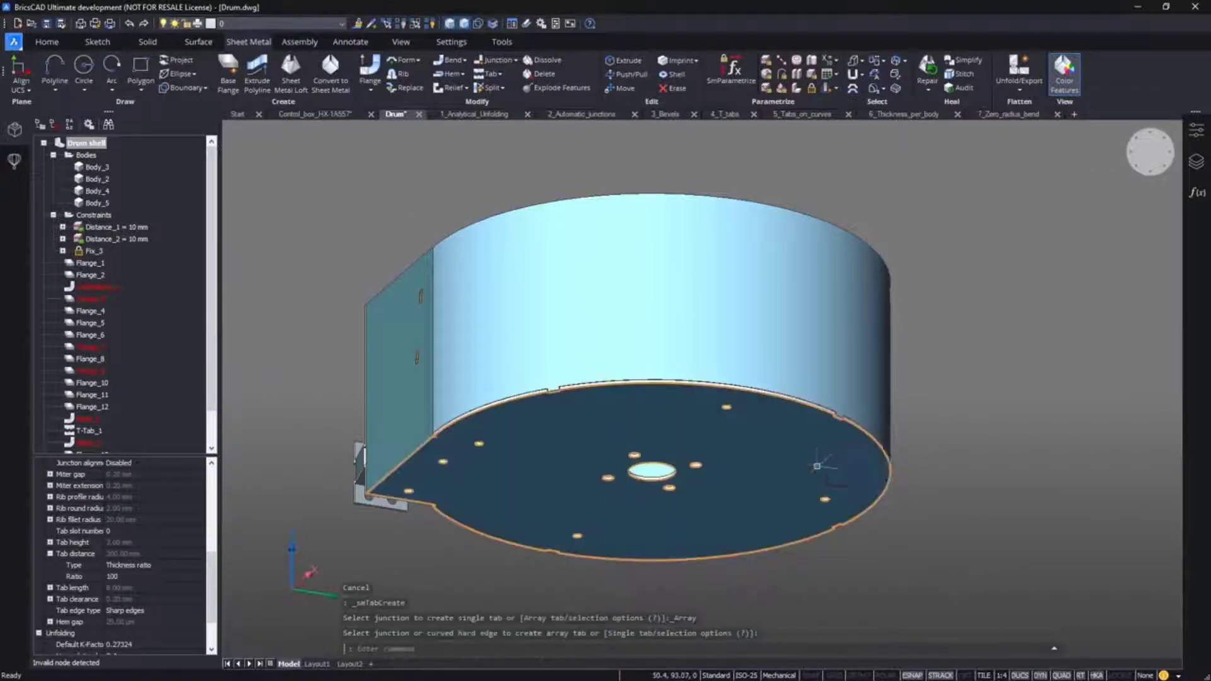
scroll(612, 484, "up", 5)
middle_click_drag(1044, 652, 738, 618, "shift")
scroll(701, 189, "up", 2)
scroll(561, 293, "down", 5)
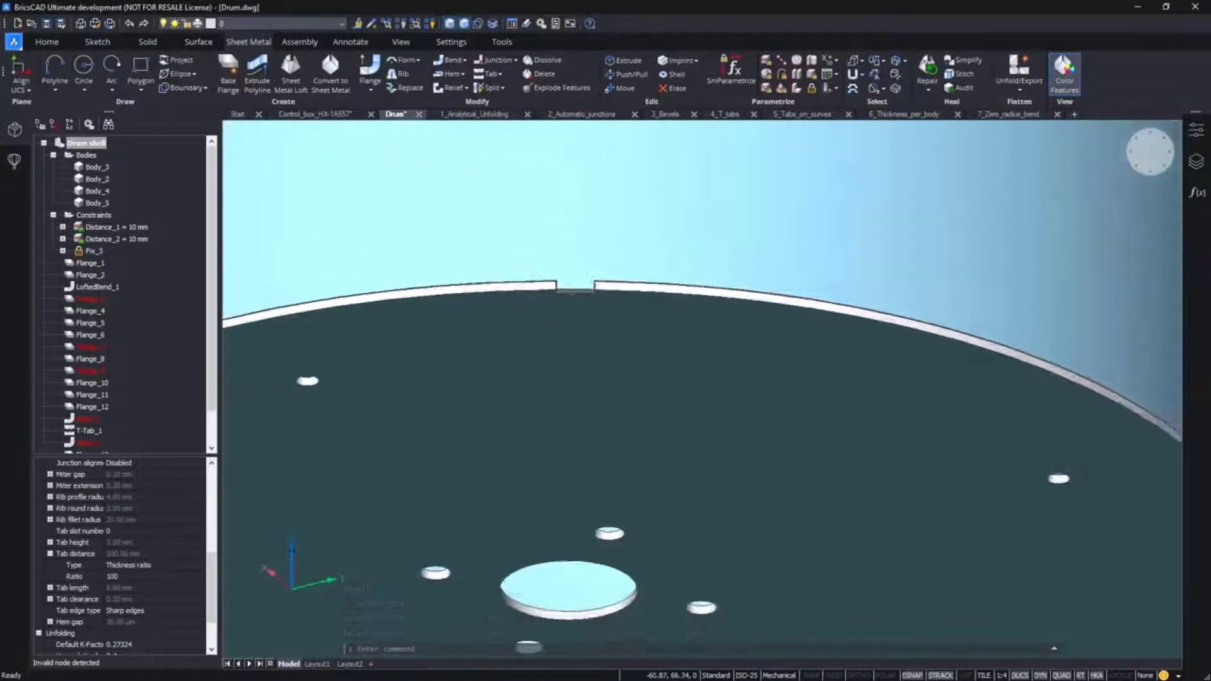
middle_click_drag(561, 293, 789, 297, "shift")
key("Escape")
Step: Create a junction along the straight inner edge between the base and the flat slotted wall
middle_click_drag(602, 478, 896, 557, "shift")
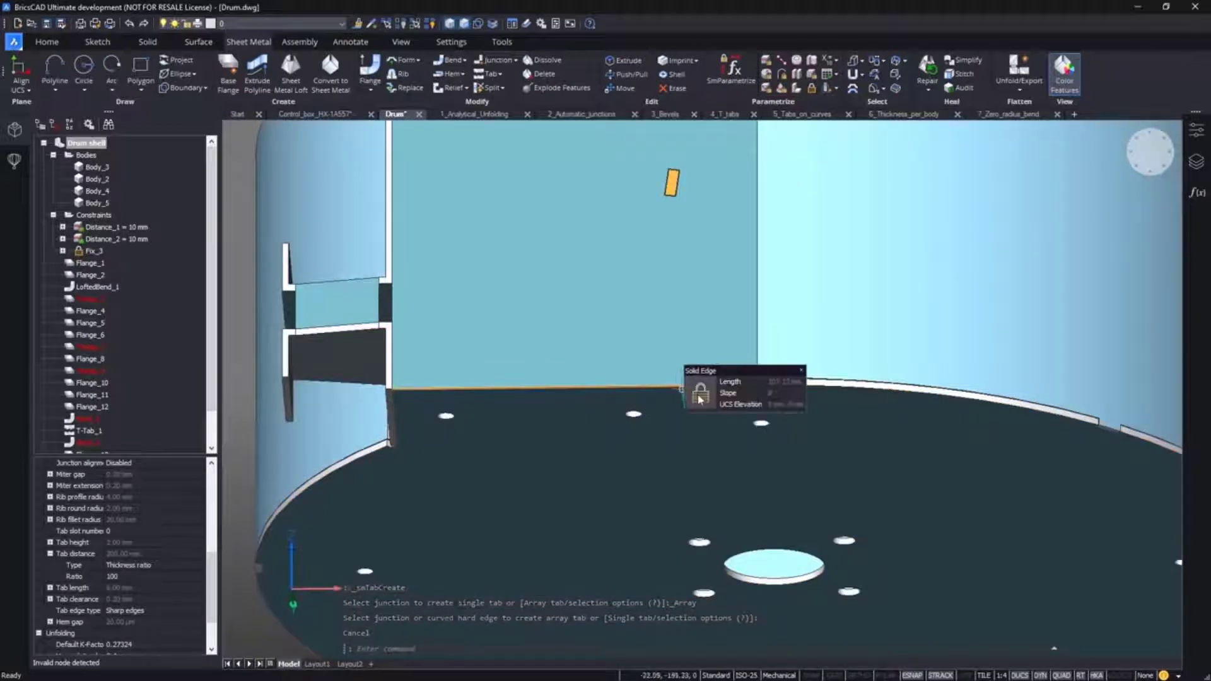
mouse_move(713, 403)
left_click(770, 402)
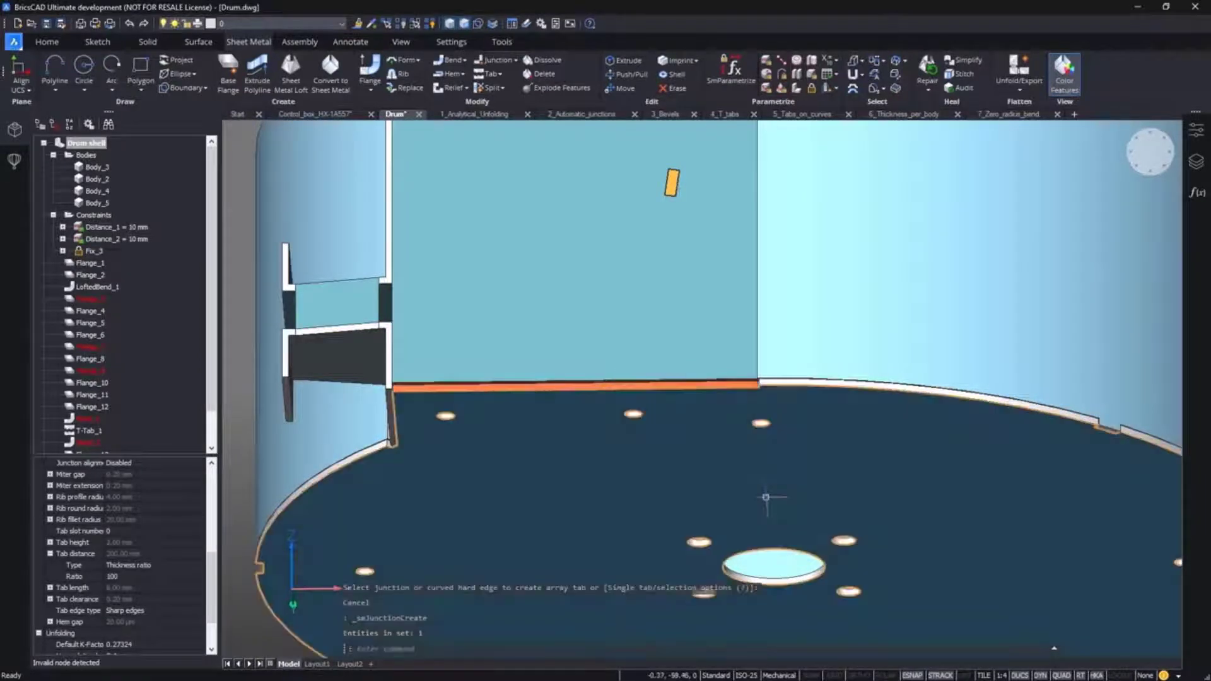
Step: Create bends on both the small hole-punched bracket body and the short wall body with small flanges
middle_click_drag(767, 497, 897, 542, "shift")
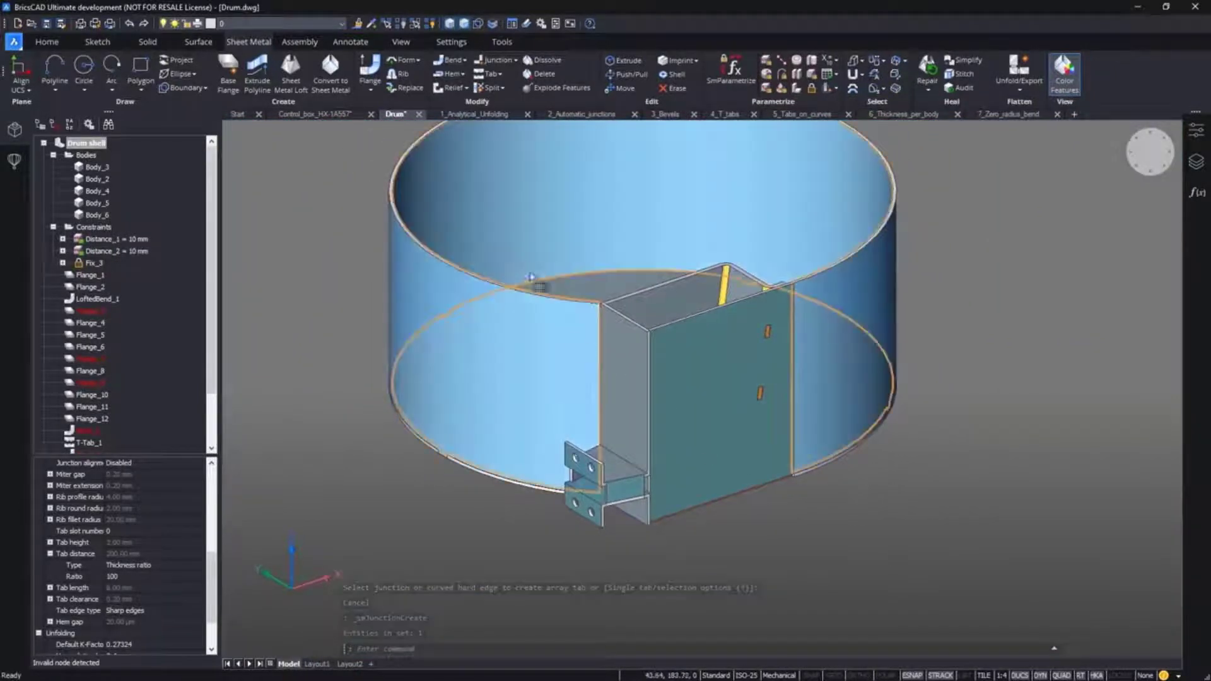
left_click(530, 257)
left_click(704, 561)
scroll(598, 453, "up", 3)
scroll(568, 543, "up", 5)
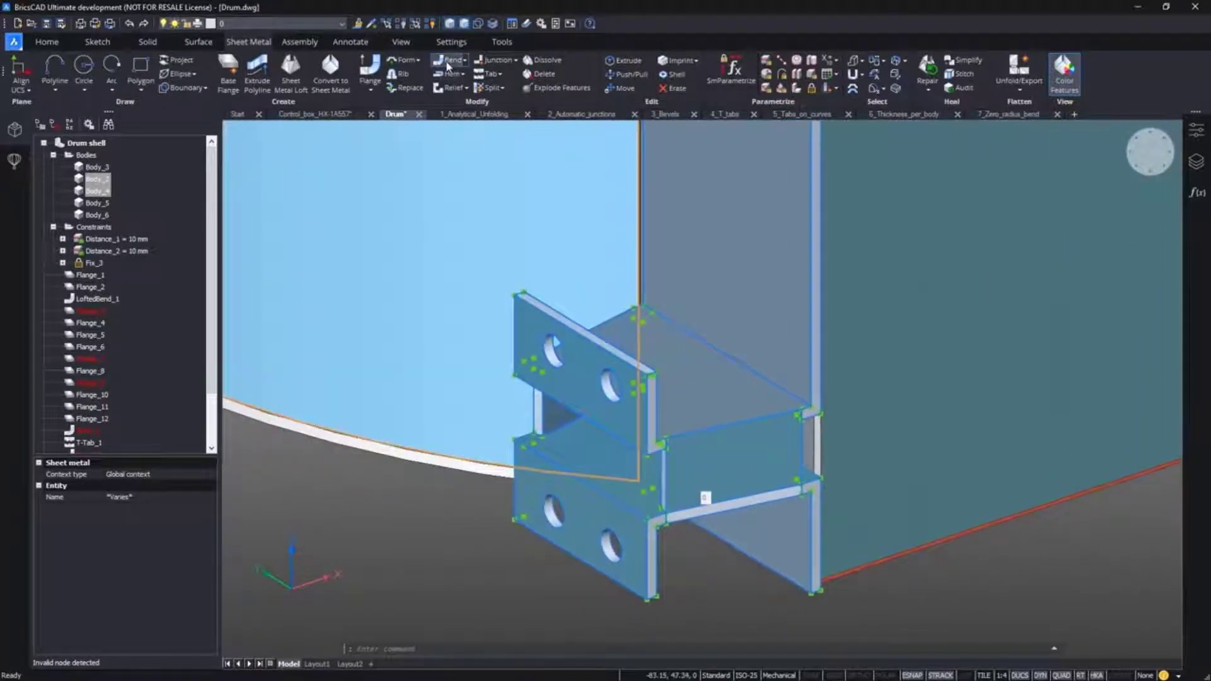
left_click(447, 63)
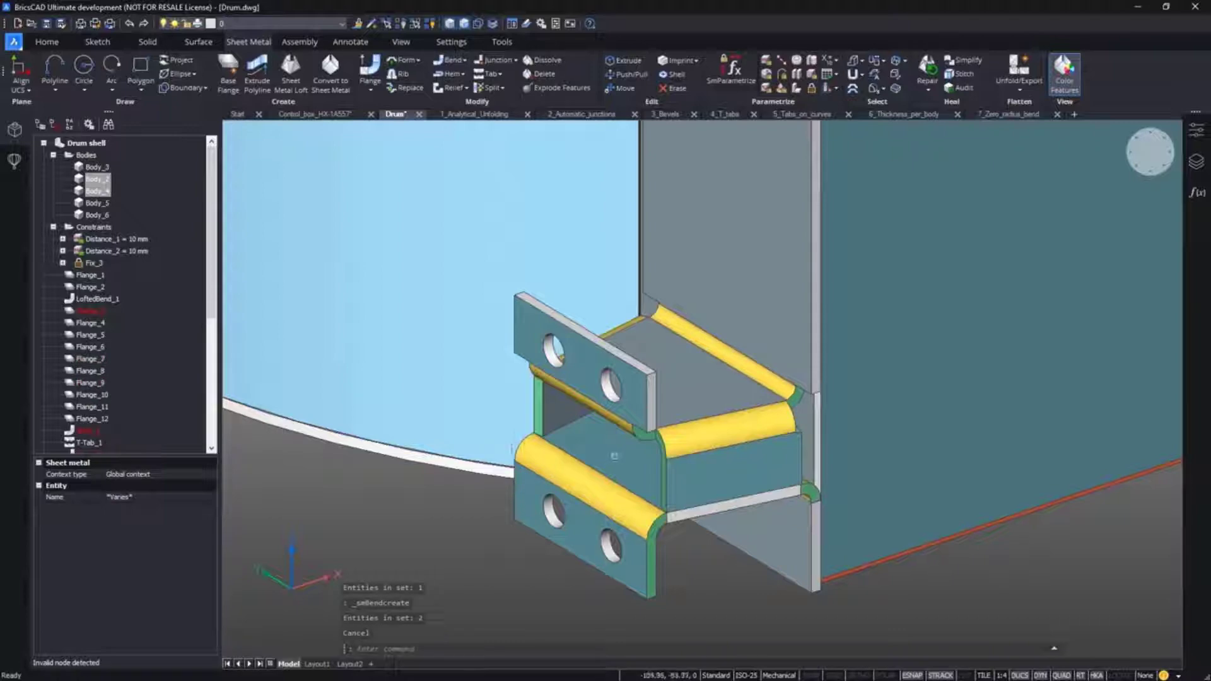
Step: Unfold the small bracket, the short wall body and the bent recess body, and keep their flat patterns beside the drum
left_click(636, 468)
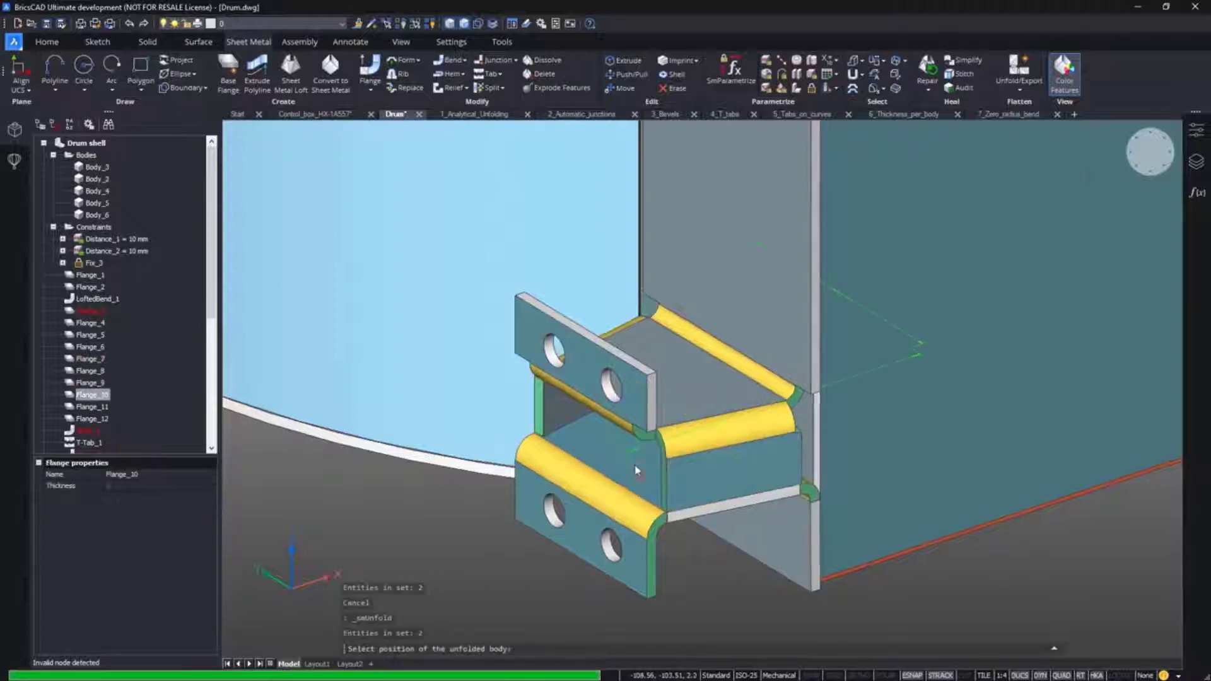
scroll(518, 391, "down", 5)
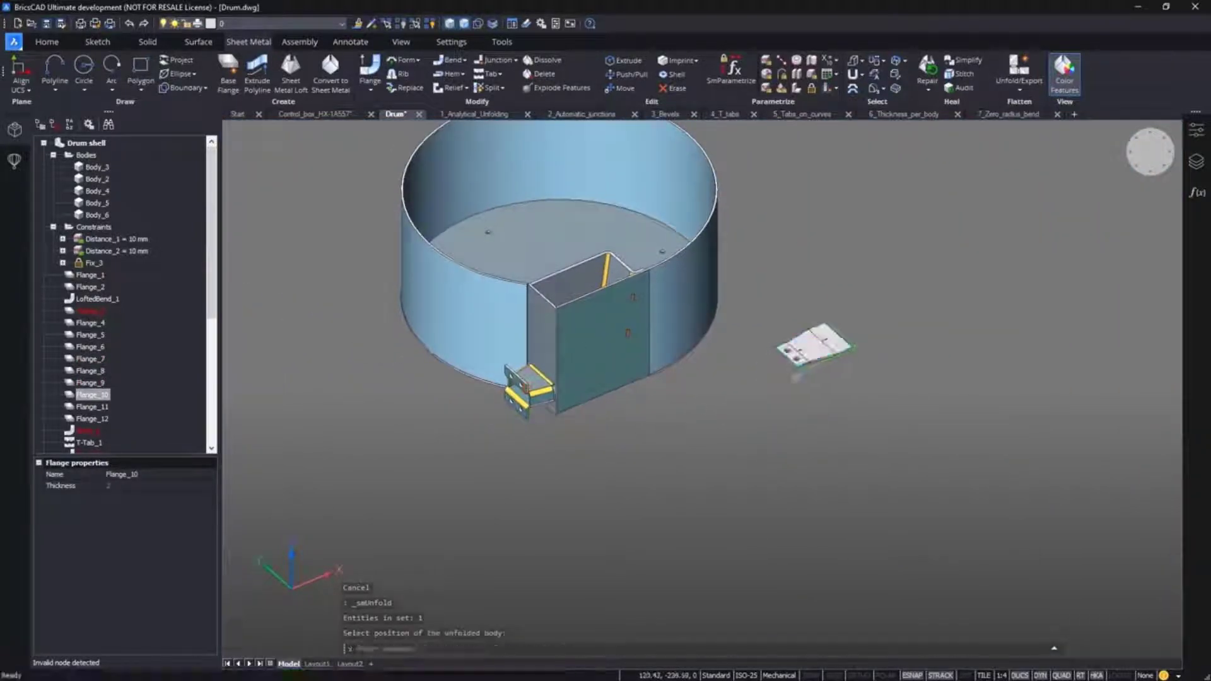
left_click(567, 357)
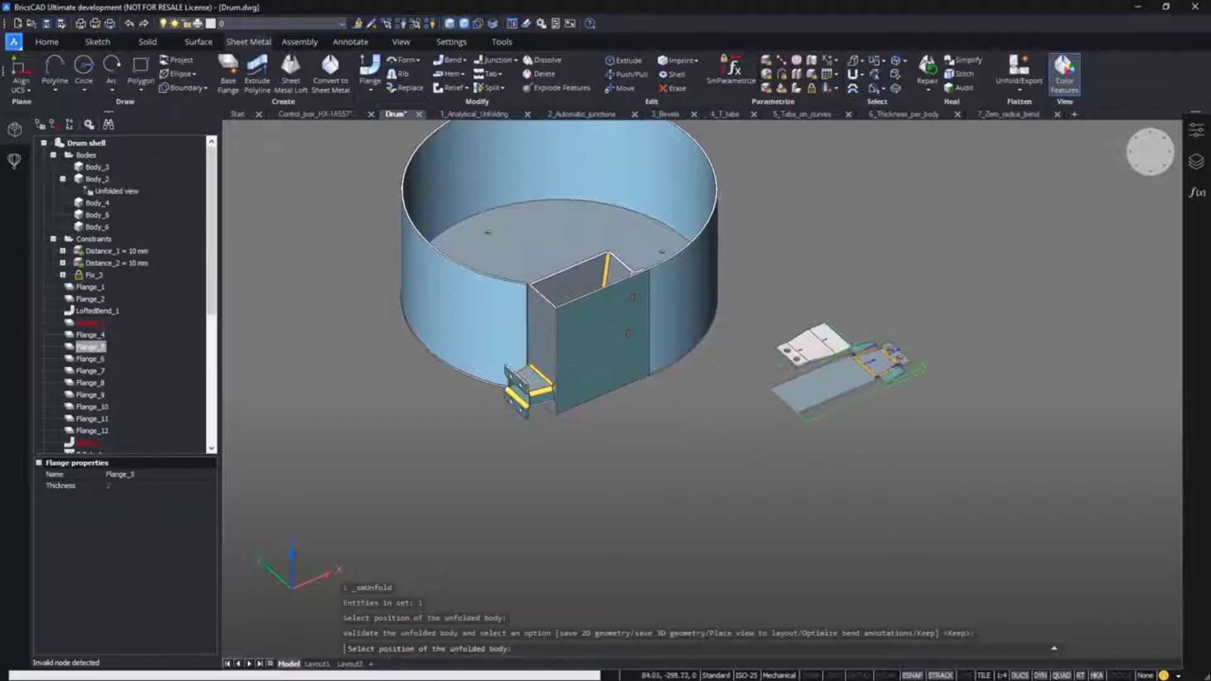
left_click(581, 353)
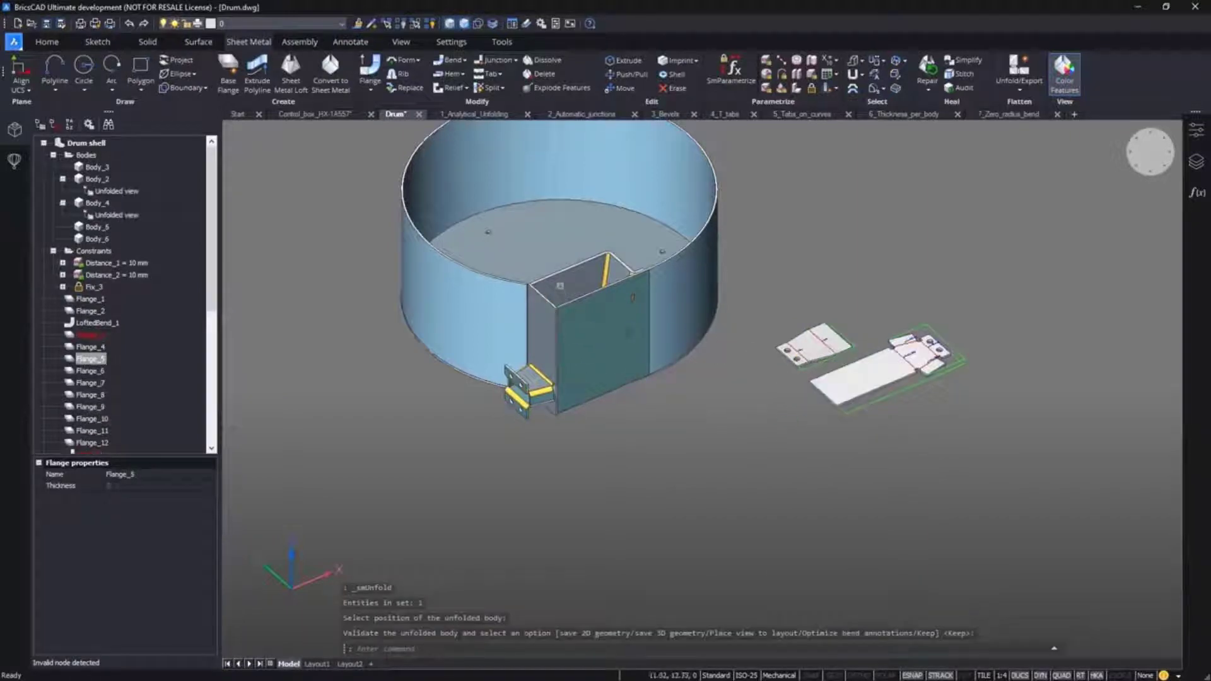
left_click(560, 287)
left_click(914, 472)
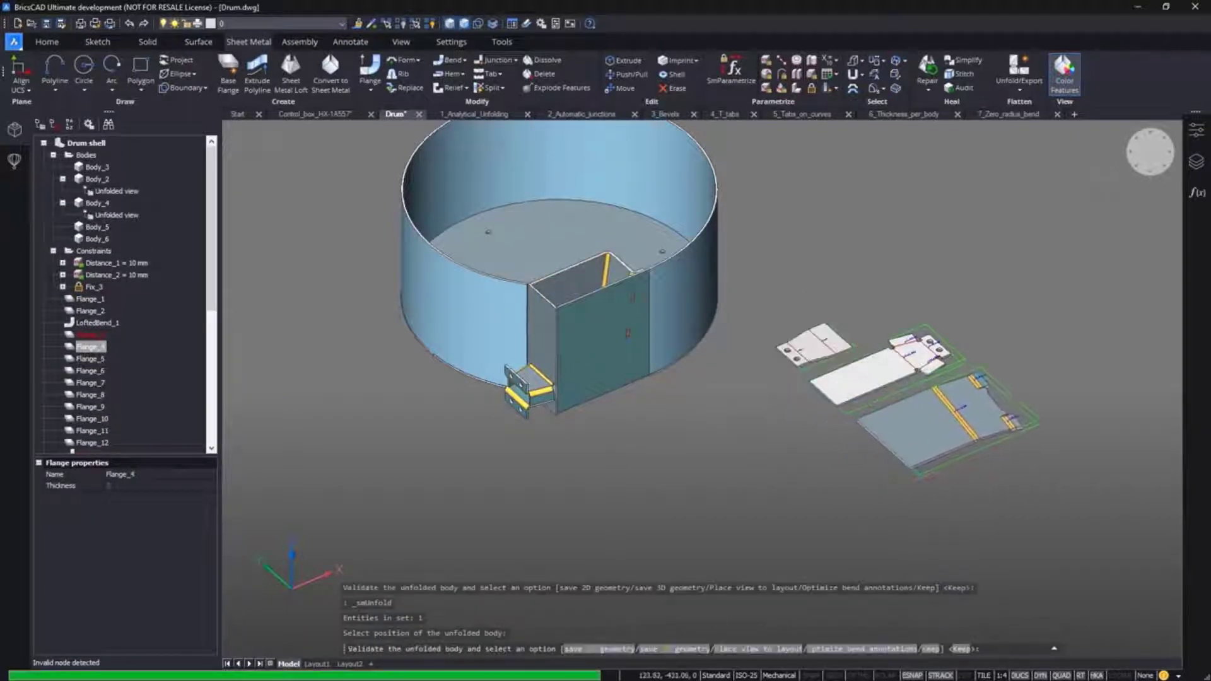
key("Return")
Step: Unfold the cylindrical wall body and the round base plate, and keep both flat patterns beside the drum
left_click(588, 310)
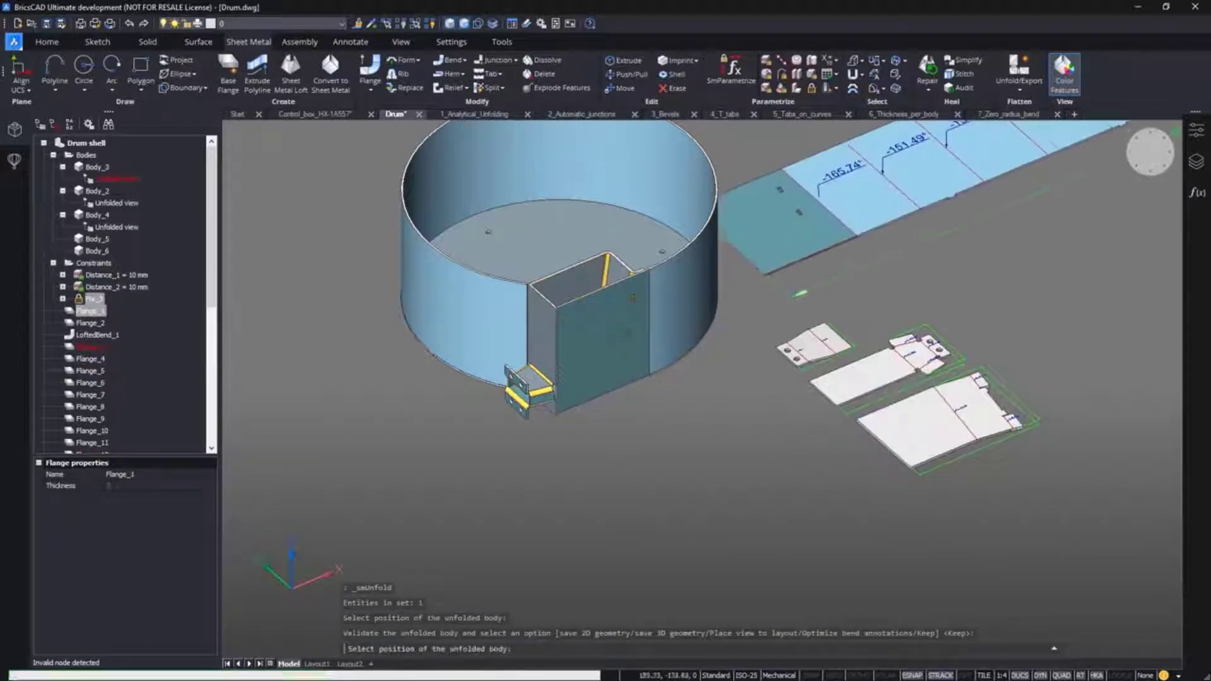
left_click(823, 300)
key("Return")
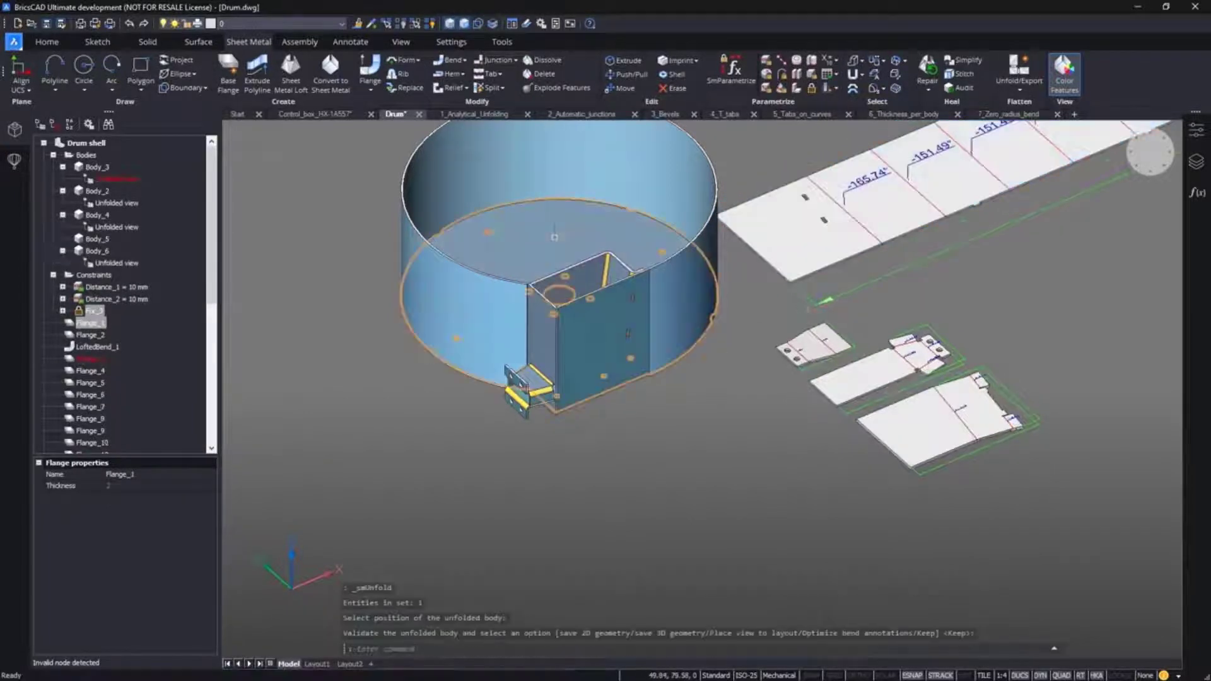
left_click(554, 237)
left_click(1114, 445)
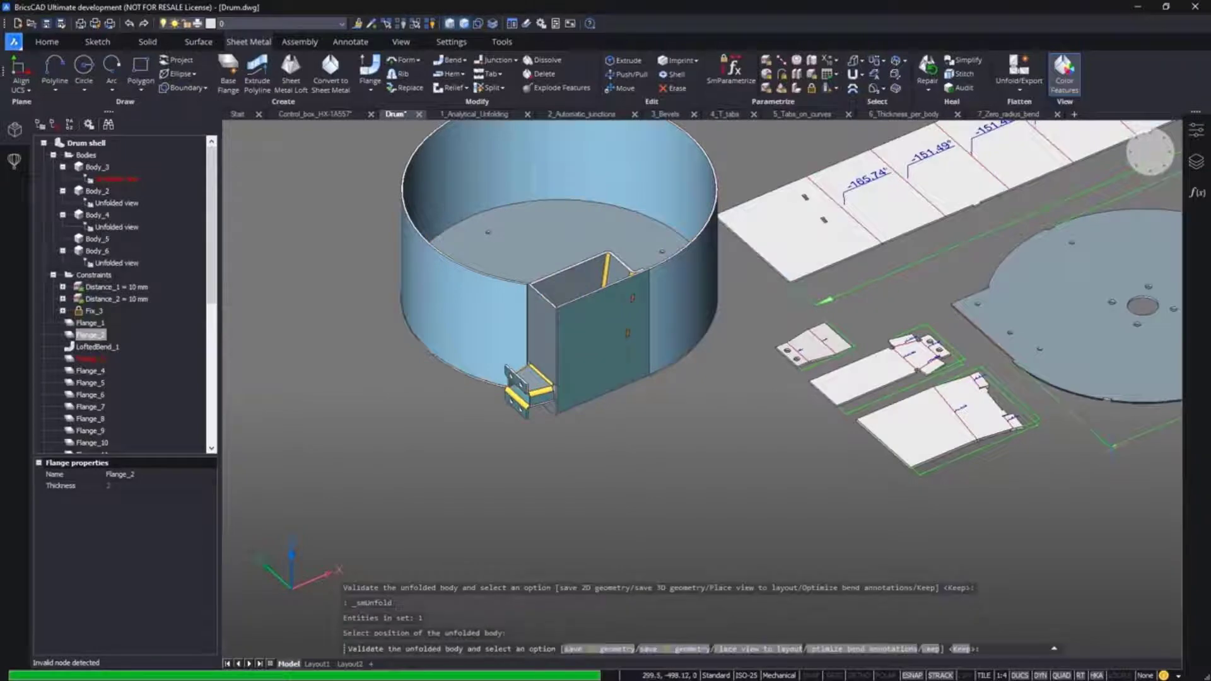
key("Return")
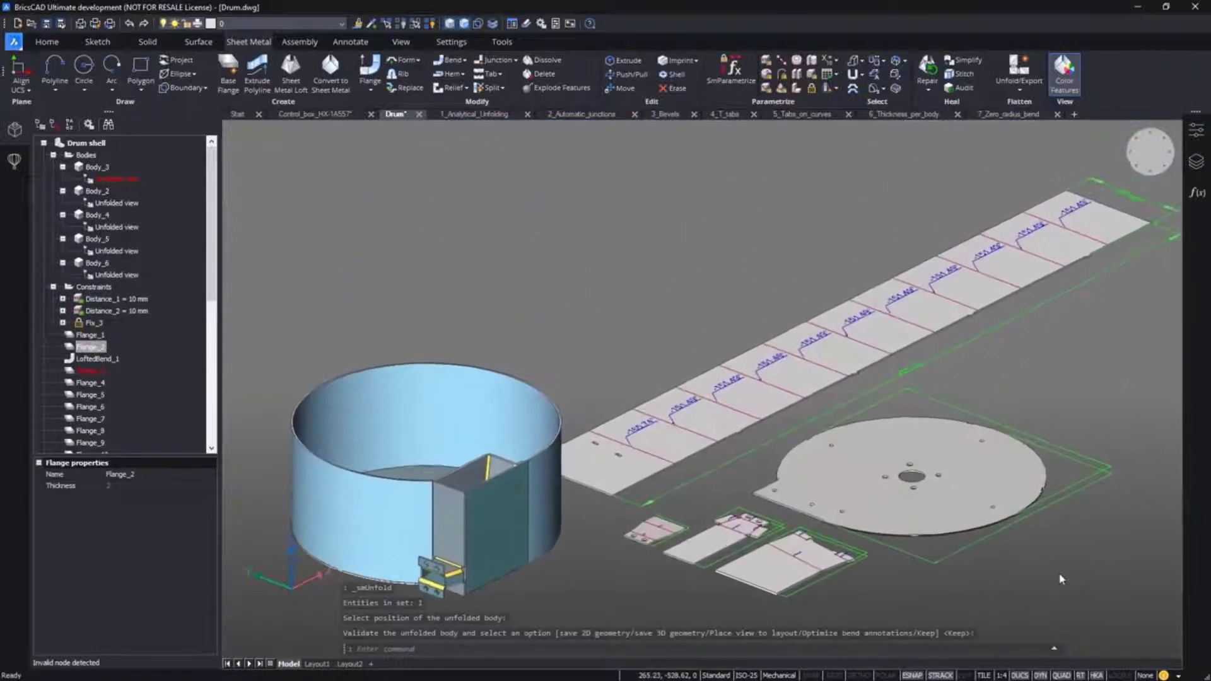
Step: In the 1_Analytical_Unfolding drawing, unfold the curved sheet from its end flange and keep the flat pattern beside it
left_click(476, 114)
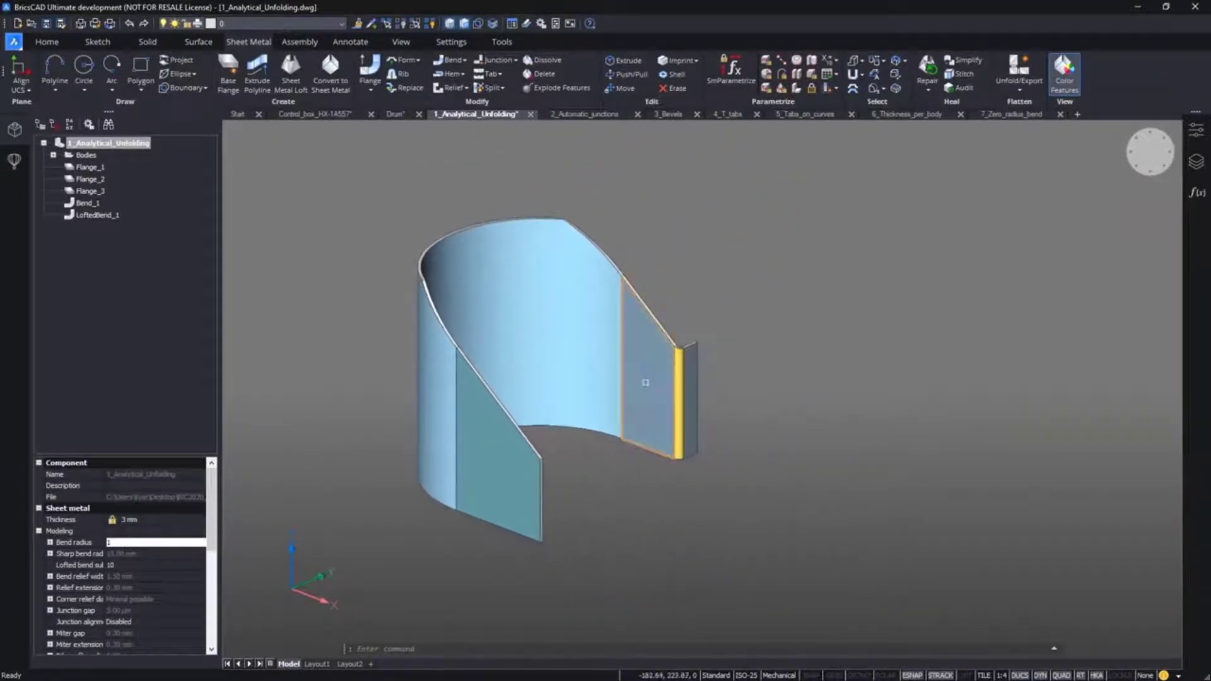
left_click(688, 401)
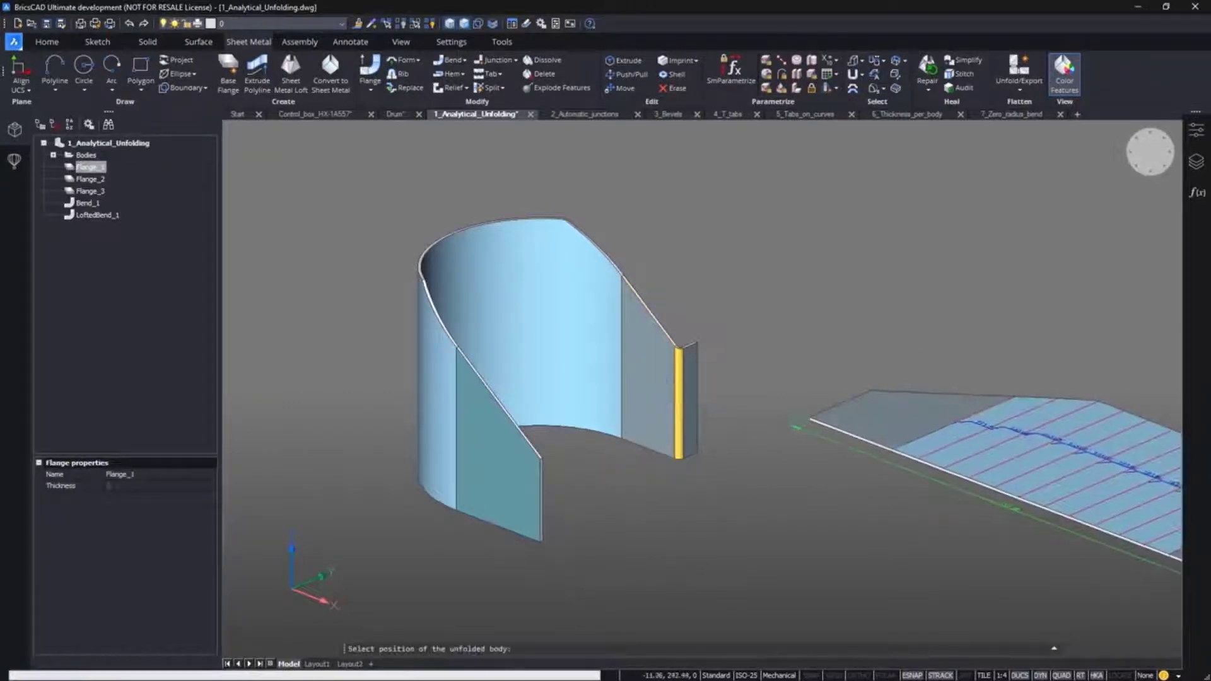
left_click(710, 448)
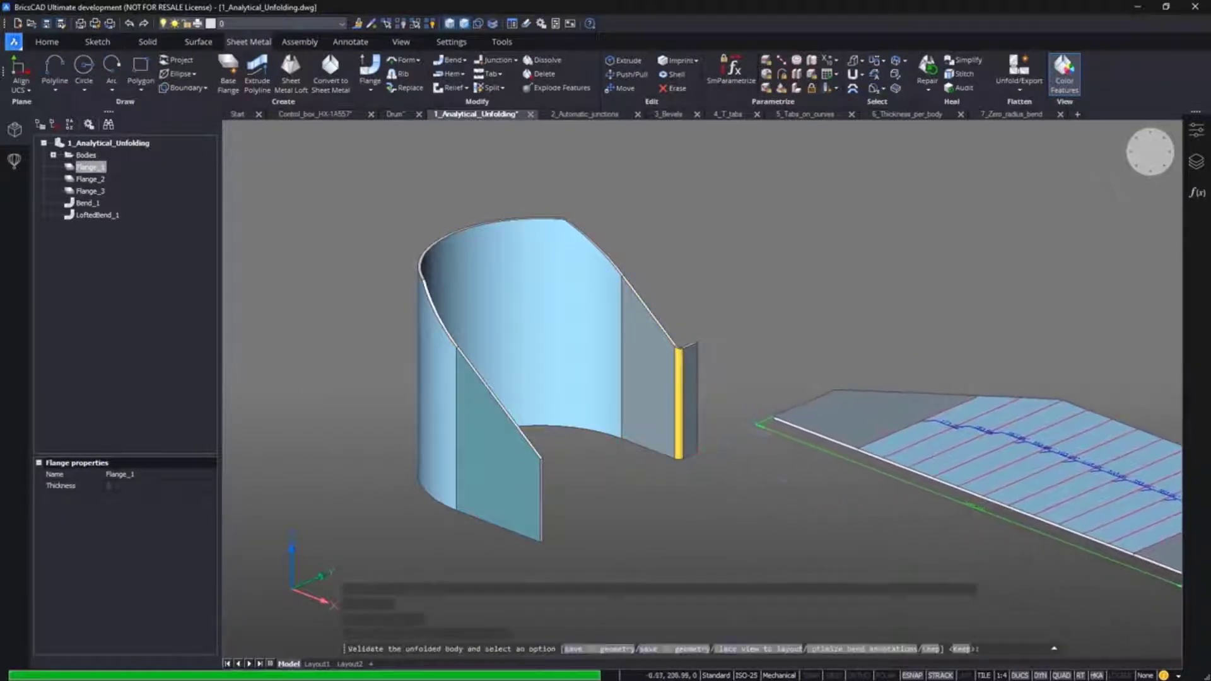
key("Return")
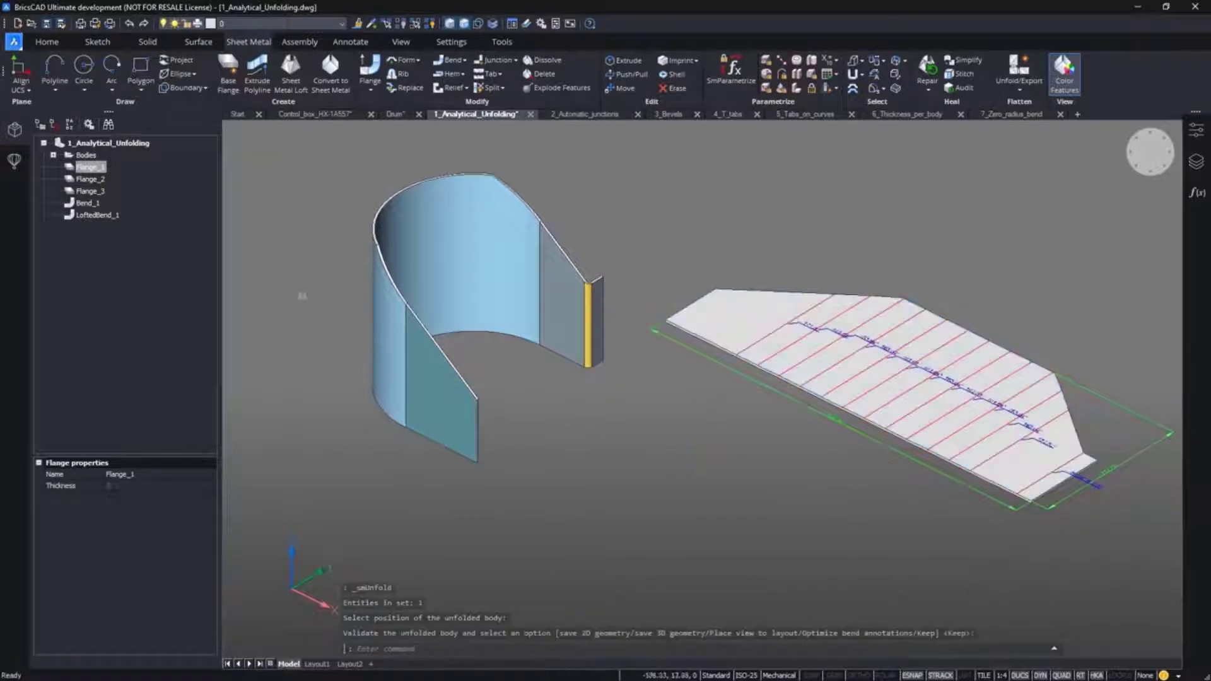
Step: Change the lofted bend's properties and unfold the curved sheet over the first flat pattern to compare their overall lengths
left_click(116, 216)
left_click(203, 500)
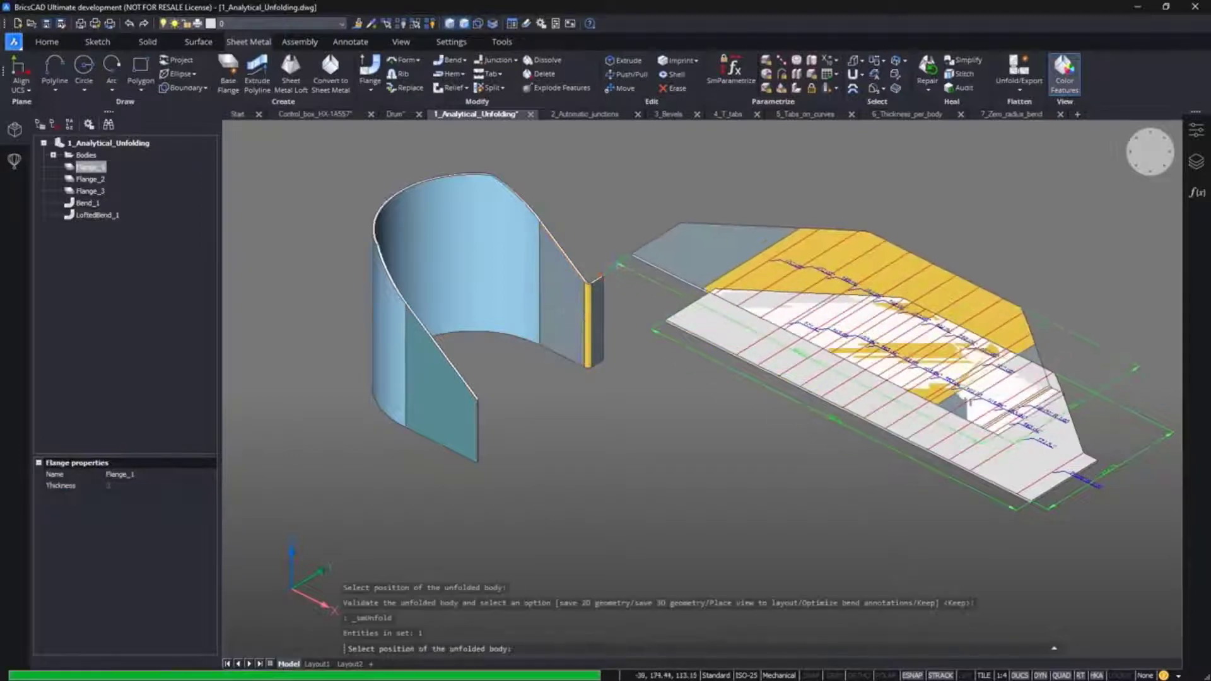
left_click(658, 240)
scroll(803, 511, "up", 10)
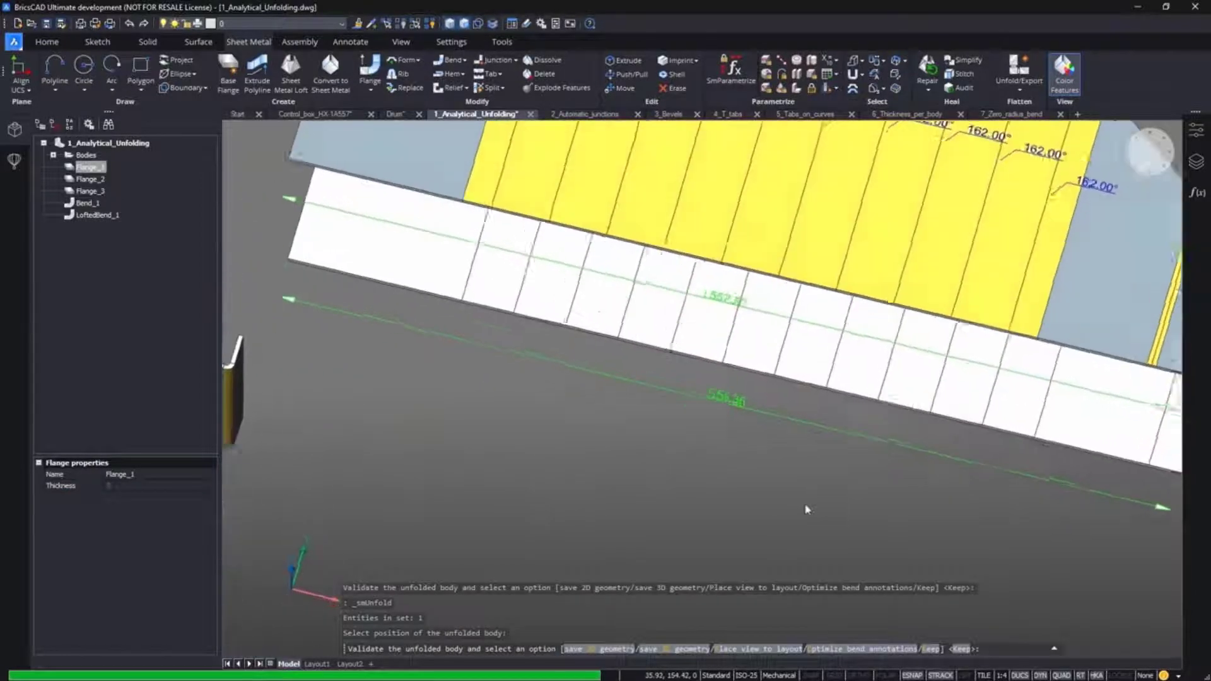
scroll(801, 509, "up", 3)
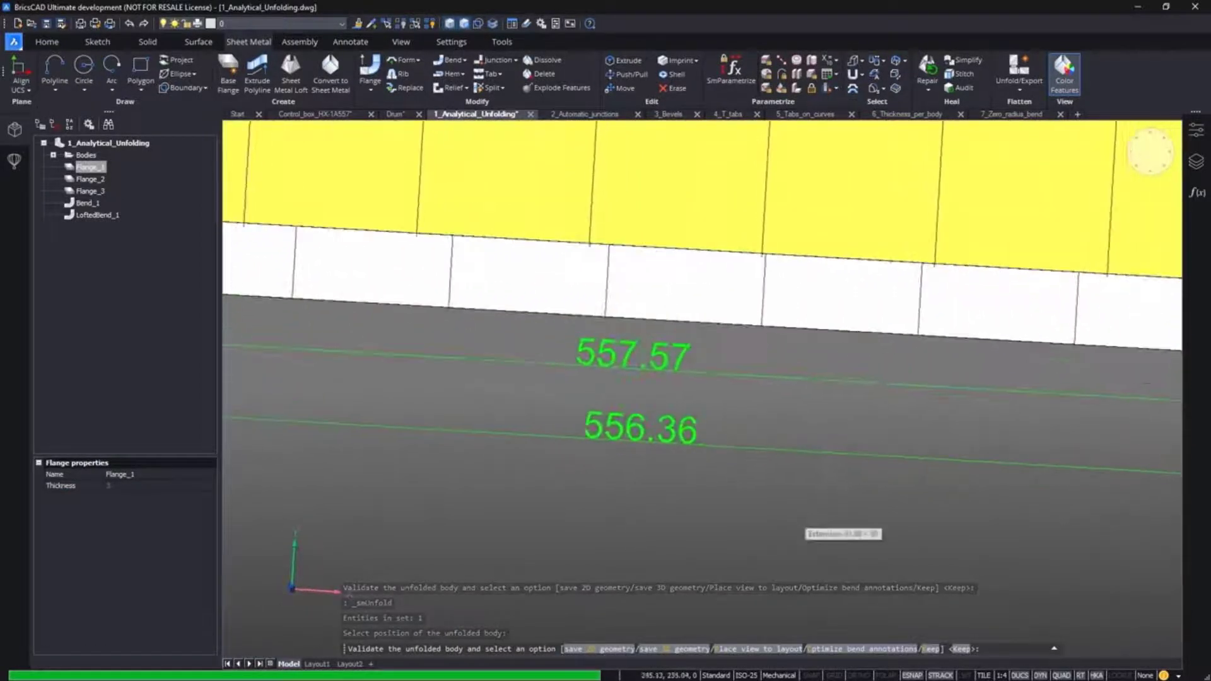
Step: In the 2_Automatic_junctions drawing, create bends from the underside face of the base flange
left_click(571, 116)
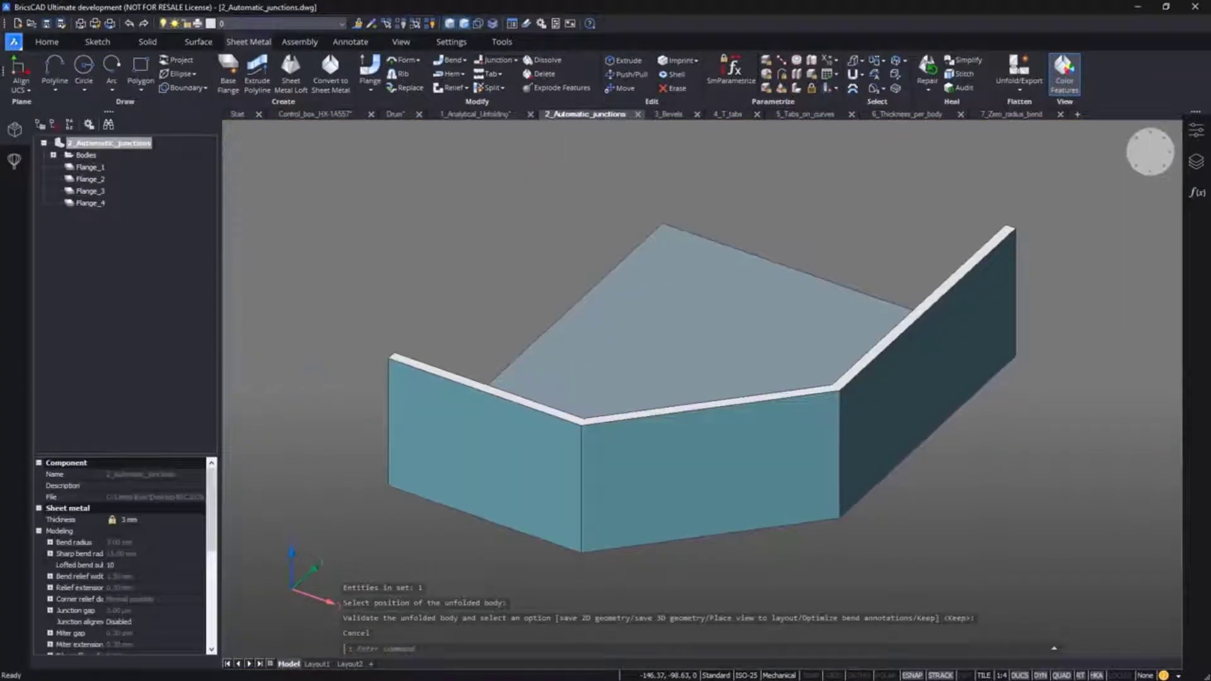
middle_click_drag(706, 442, 683, 427, "shift")
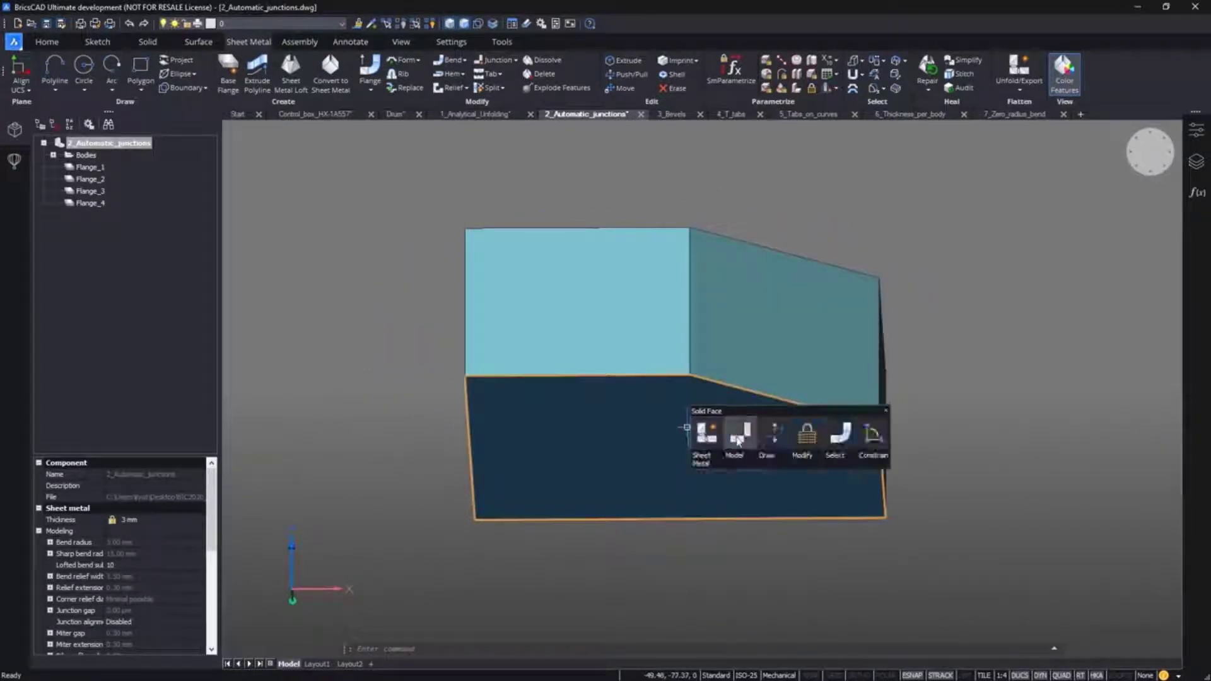
left_click(843, 436)
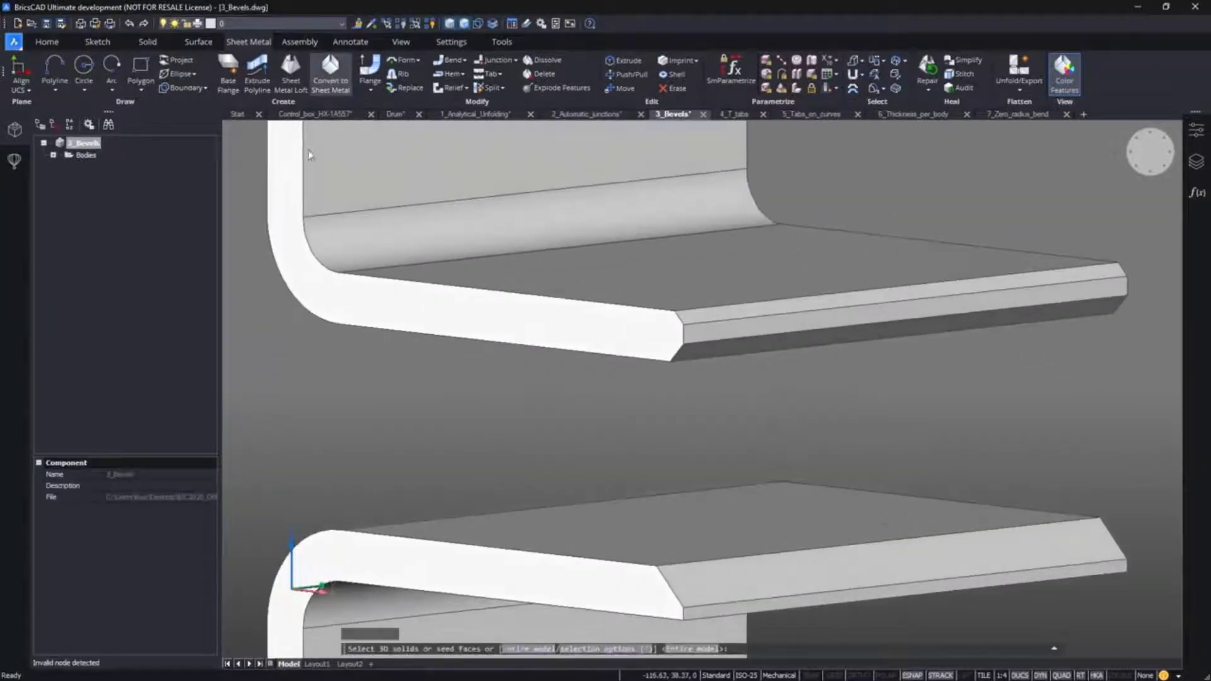
Step: Convert the entire 3_Bevels model to sheet metal and unfold the upper part beside it to examine the bevel annotation
key("Return")
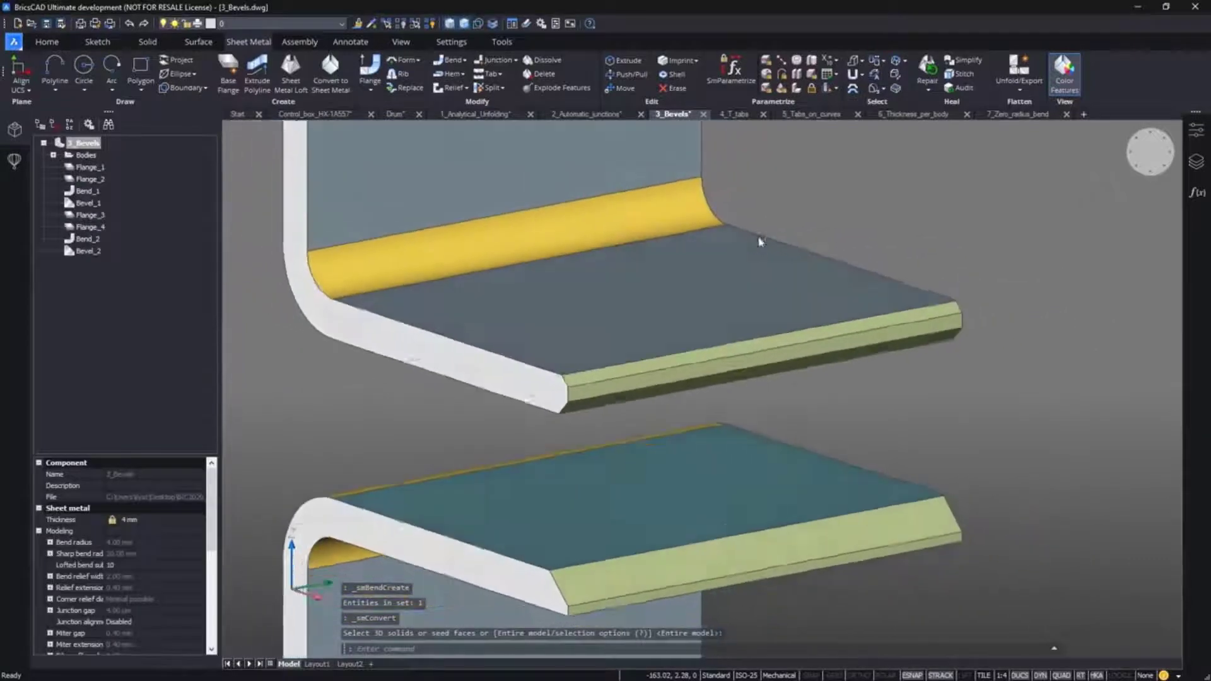
left_click(723, 303)
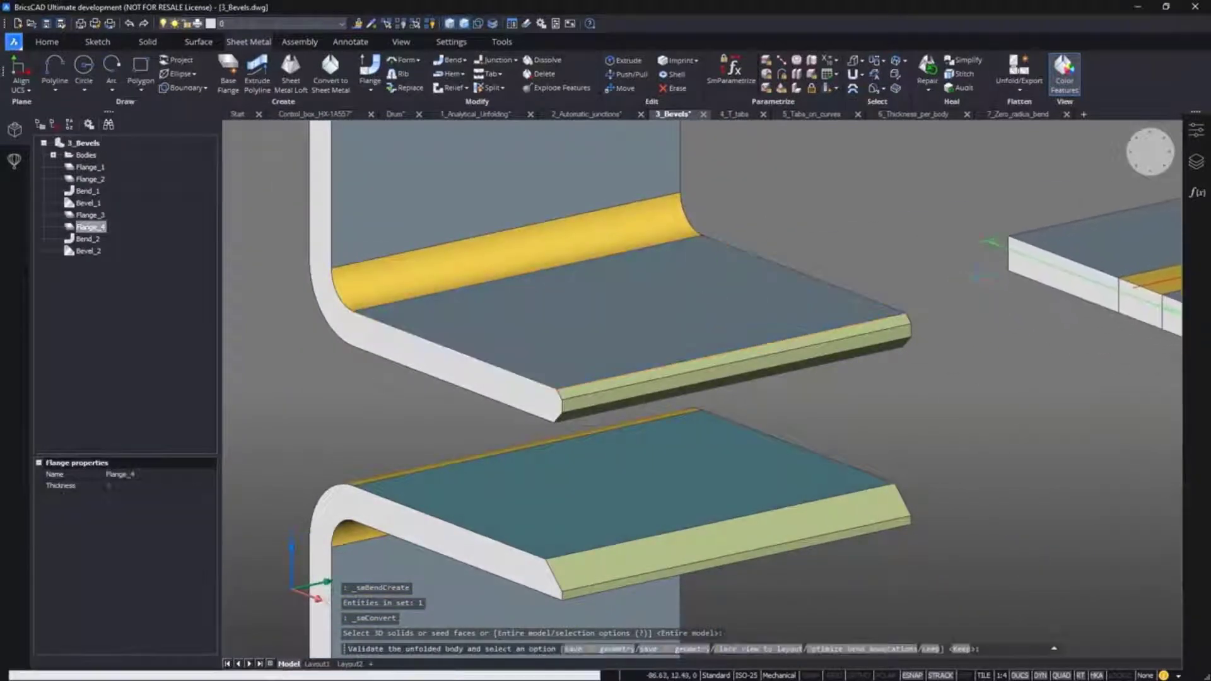
left_click(1033, 346)
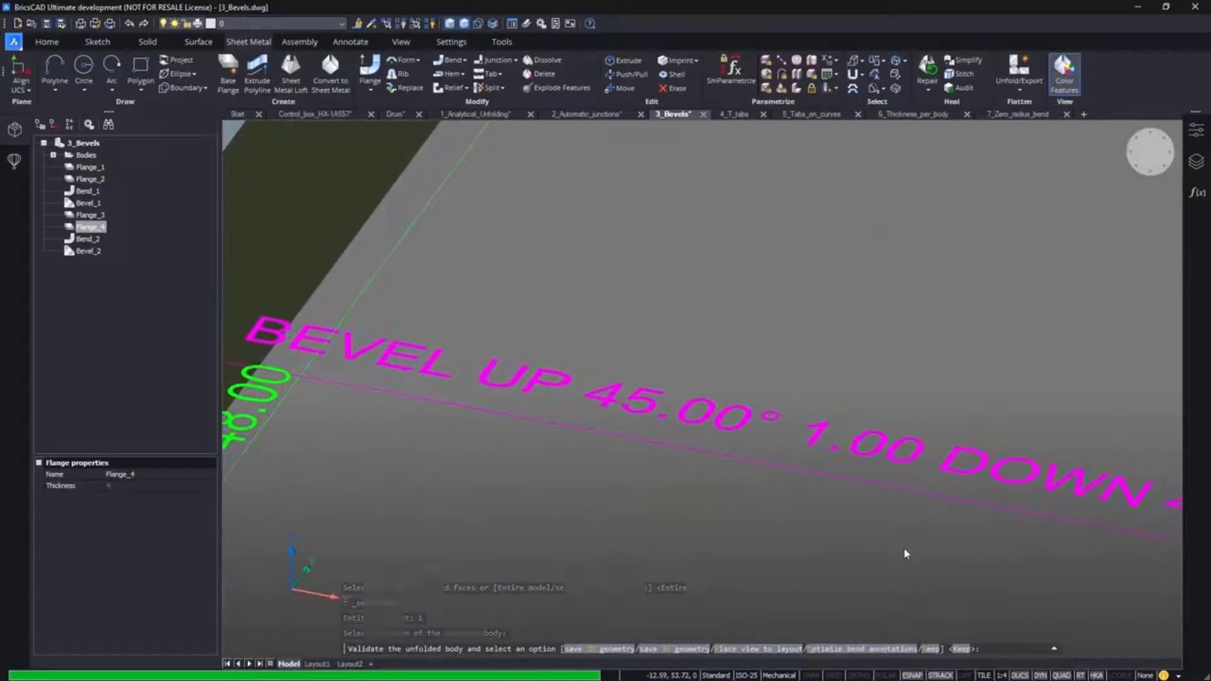
Step: In the 4_T_tabs drawing, connect the raised plate's lower thickness face to the base plate with a flange connection
left_click(735, 114)
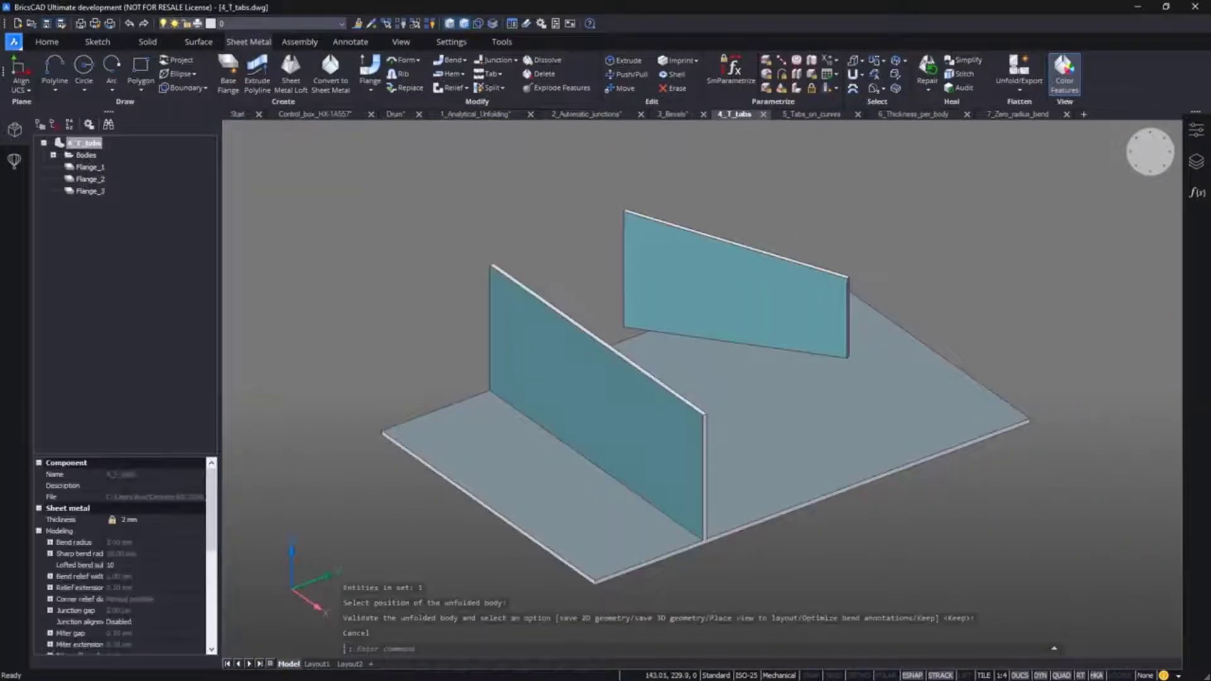
middle_click_drag(702, 404, 936, 251, "shift")
left_click(495, 60)
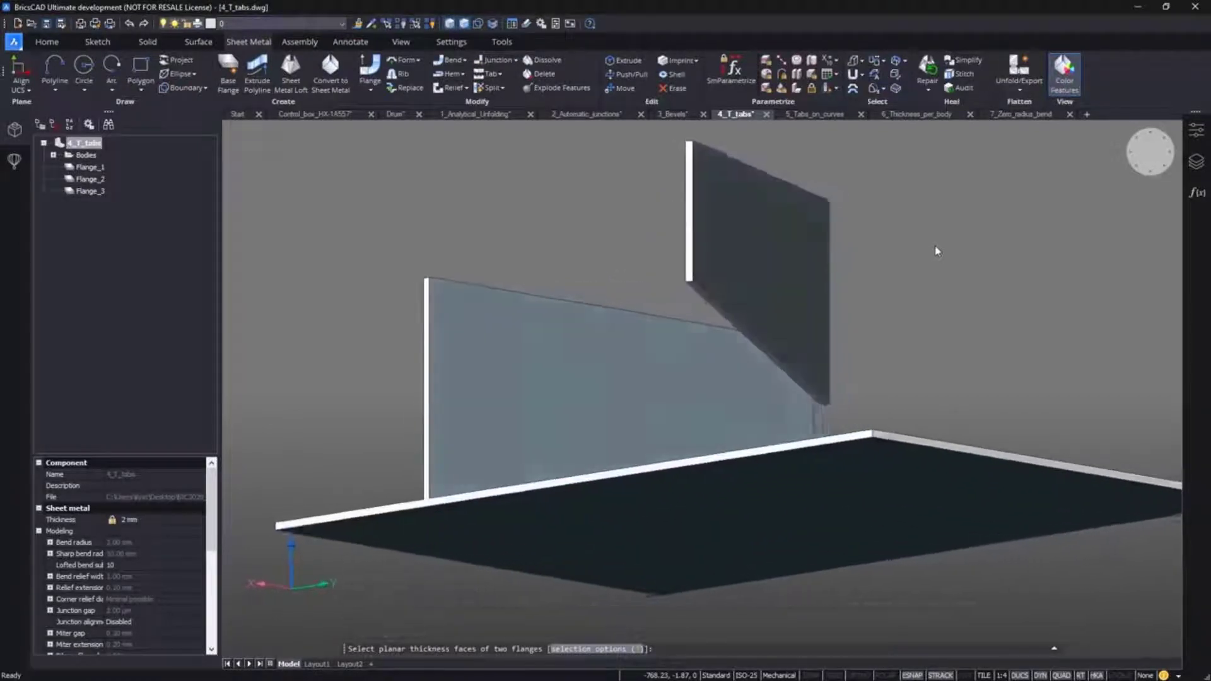
scroll(937, 251, "up", 6)
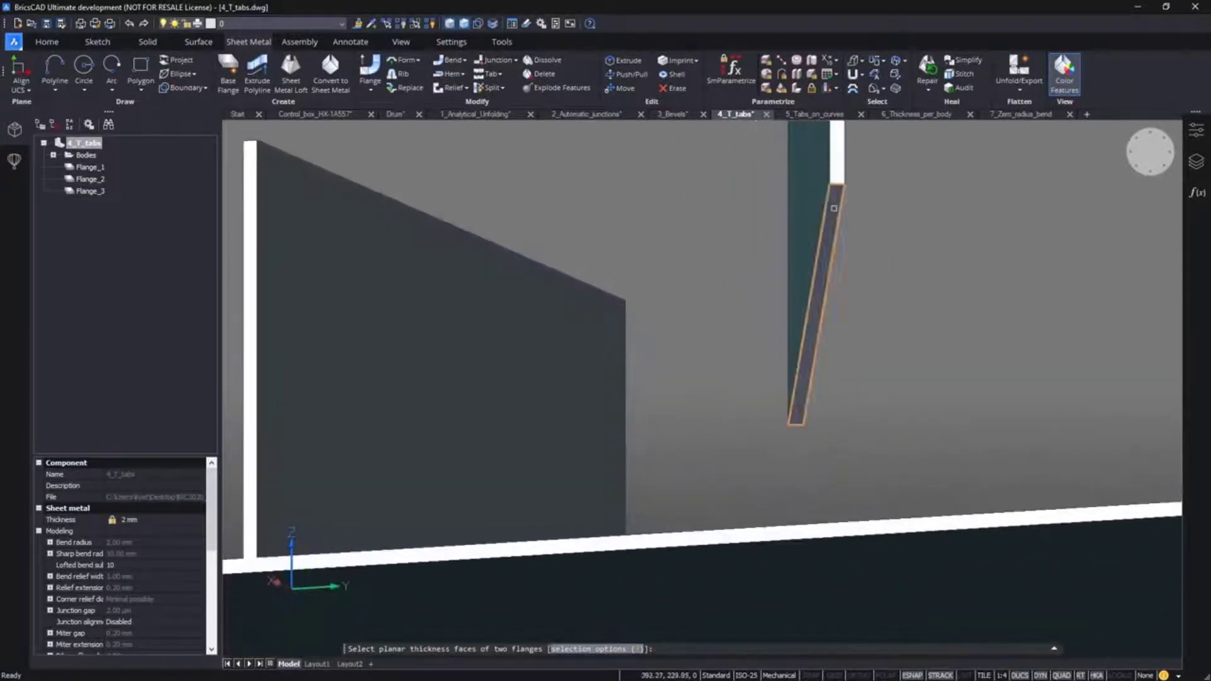
key("Return")
Step: Create a T-junction on the lower edge where the other upright plate meets the base plate
middle_click_drag(952, 245, 598, 513, "shift")
scroll(597, 513, "up", 3)
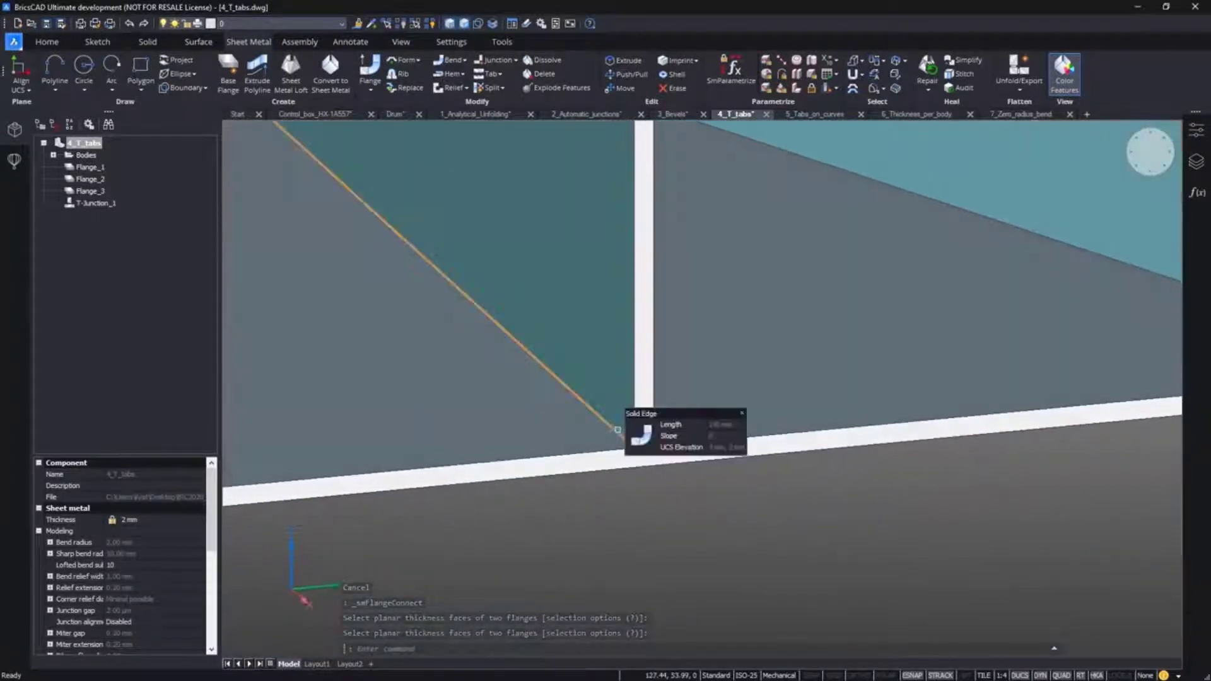
left_click(671, 446)
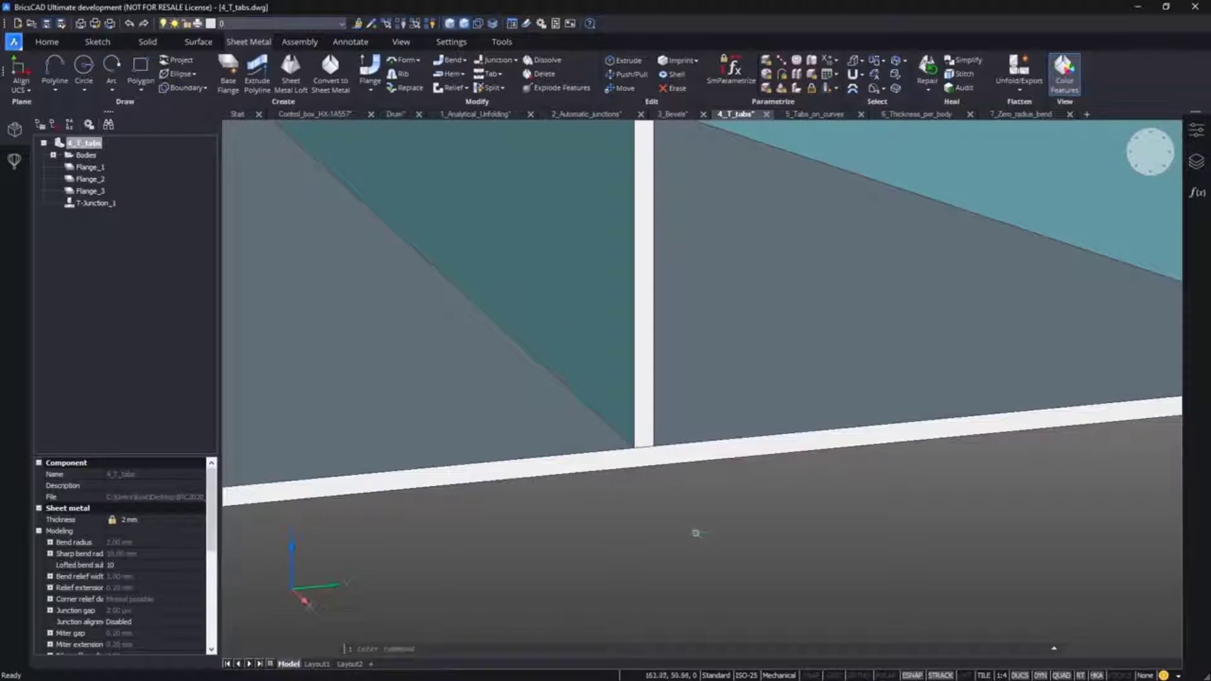
scroll(673, 532, "down", 5)
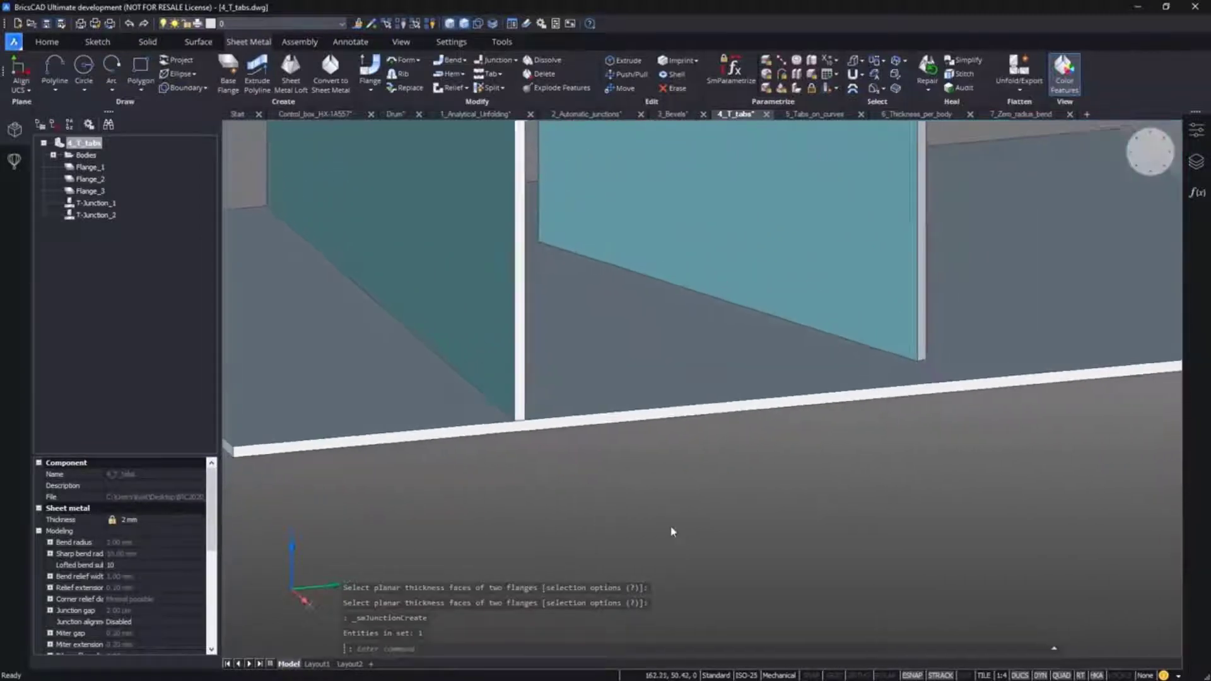
Step: Switch T-Junction_1 to tabs and hide the base plate to expose the upright plate's lower edge
middle_click_drag(673, 533, 269, 338, "shift")
right_click(88, 203)
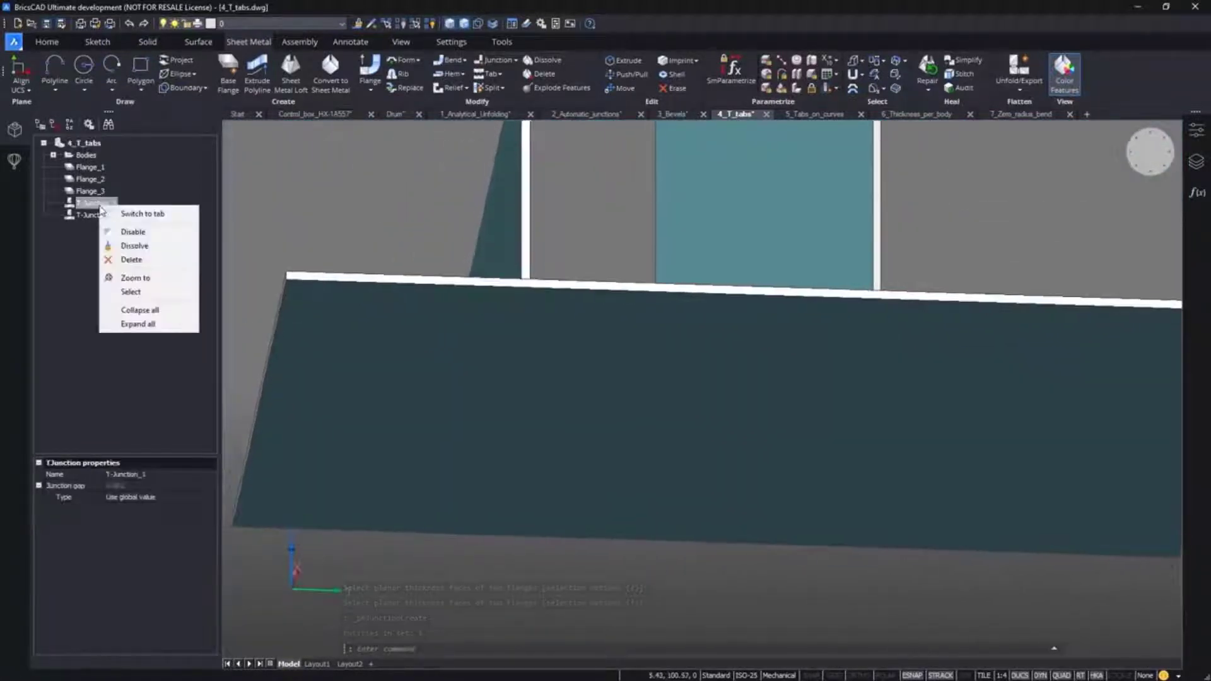
left_click(136, 214)
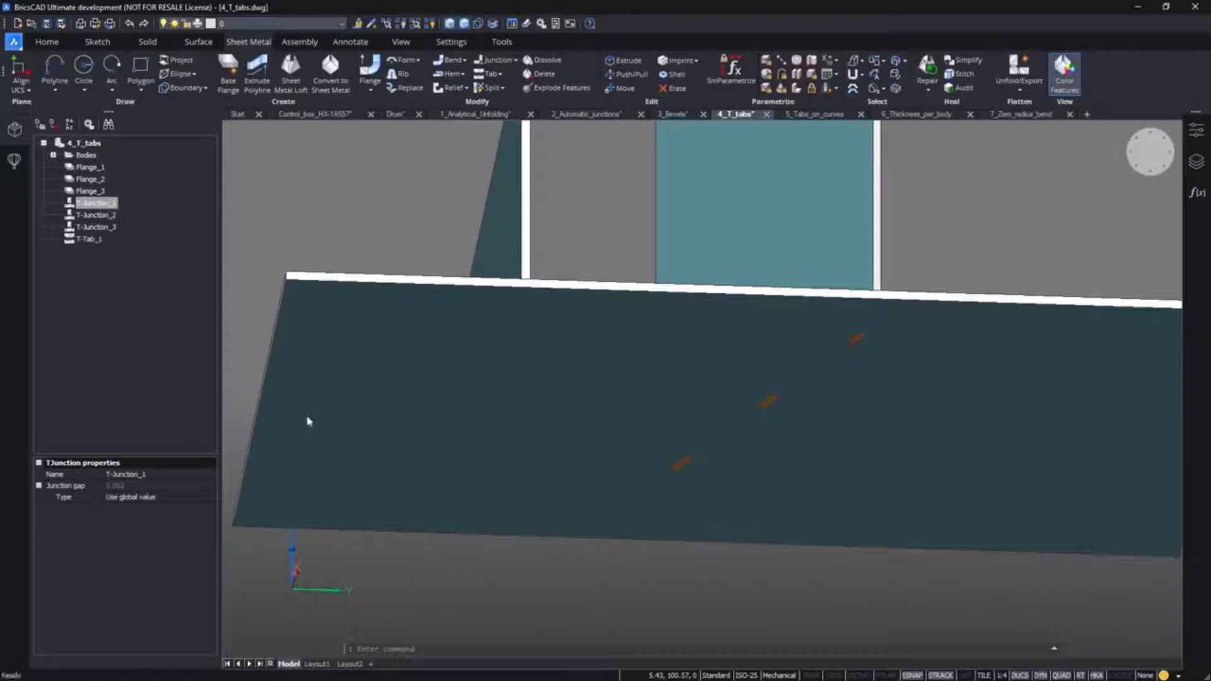
left_click(329, 305)
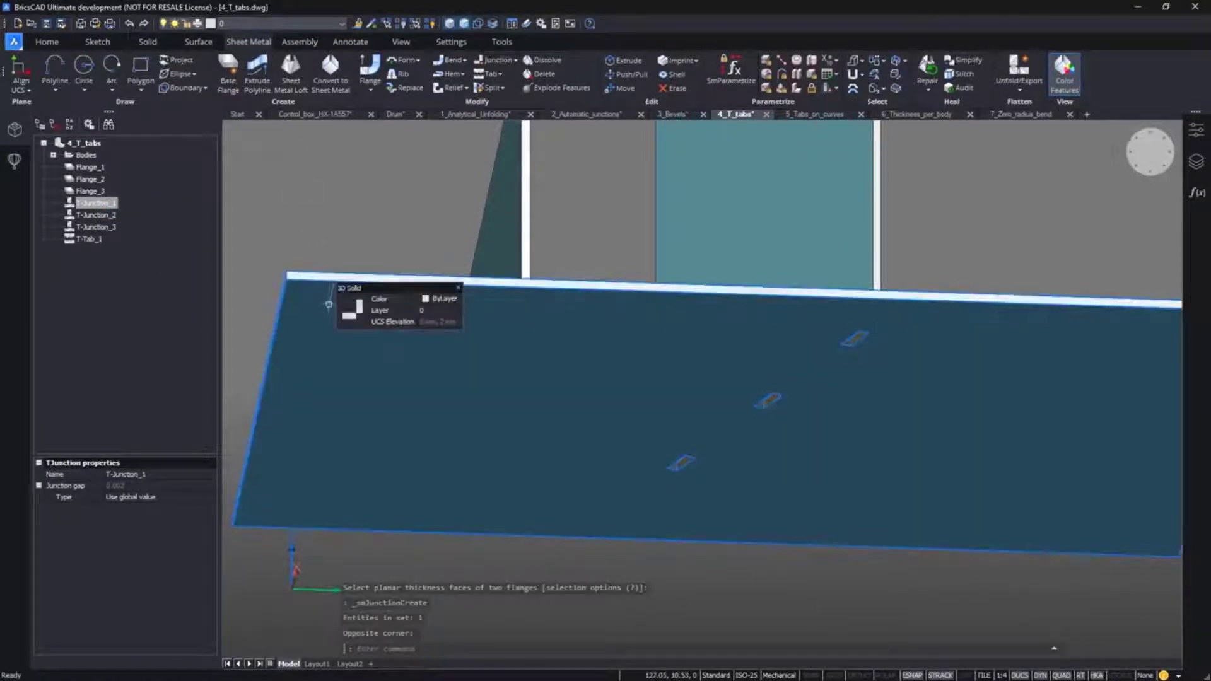
left_click(417, 317)
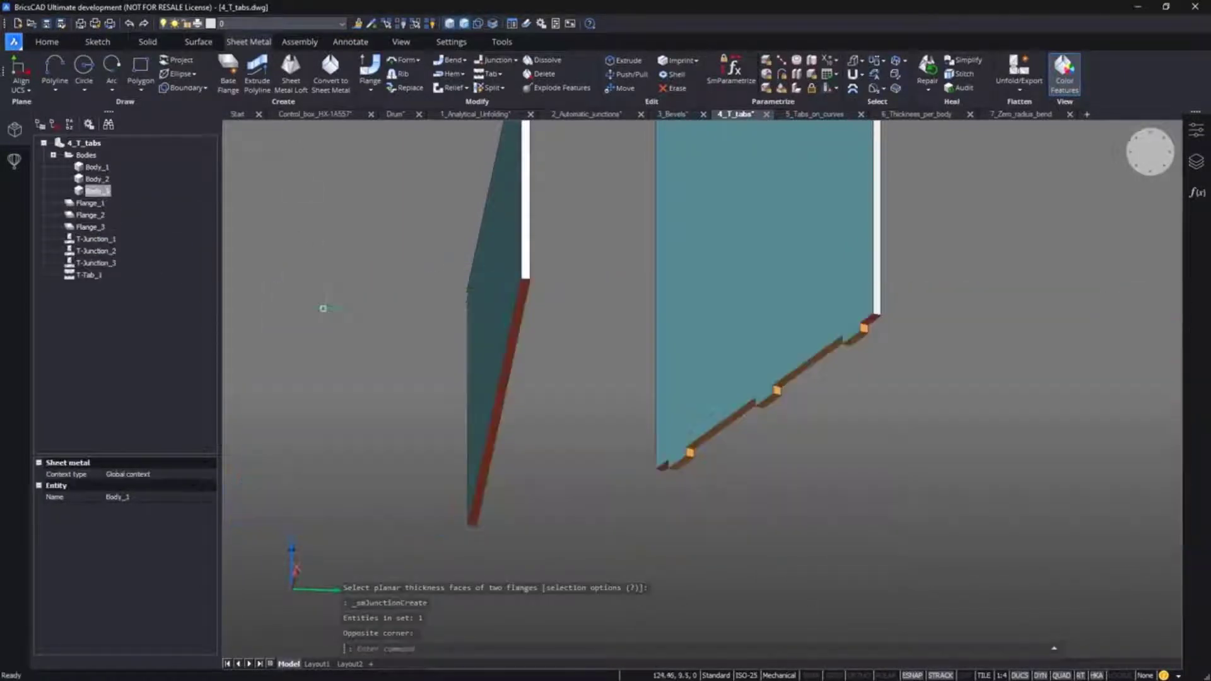
Step: Switch T-Junction_2 on the other upright plate to tabs as well
right_click(108, 252)
left_click(132, 263)
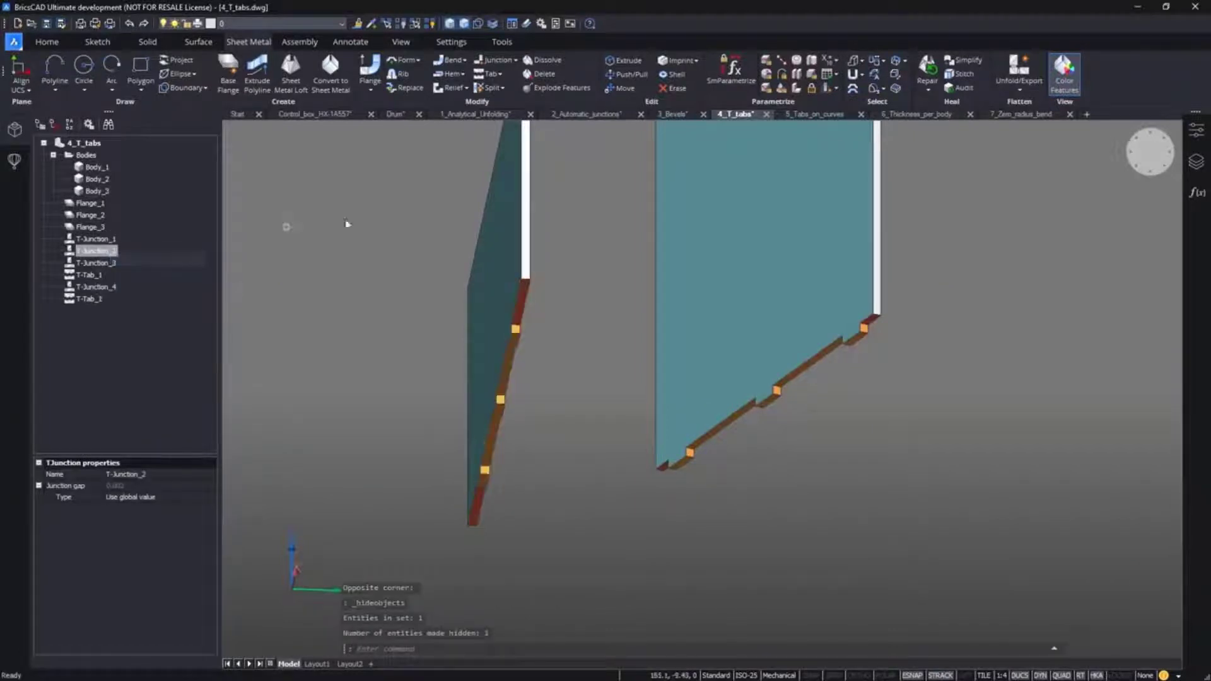
middle_click_drag(536, 182, 810, 123, "shift")
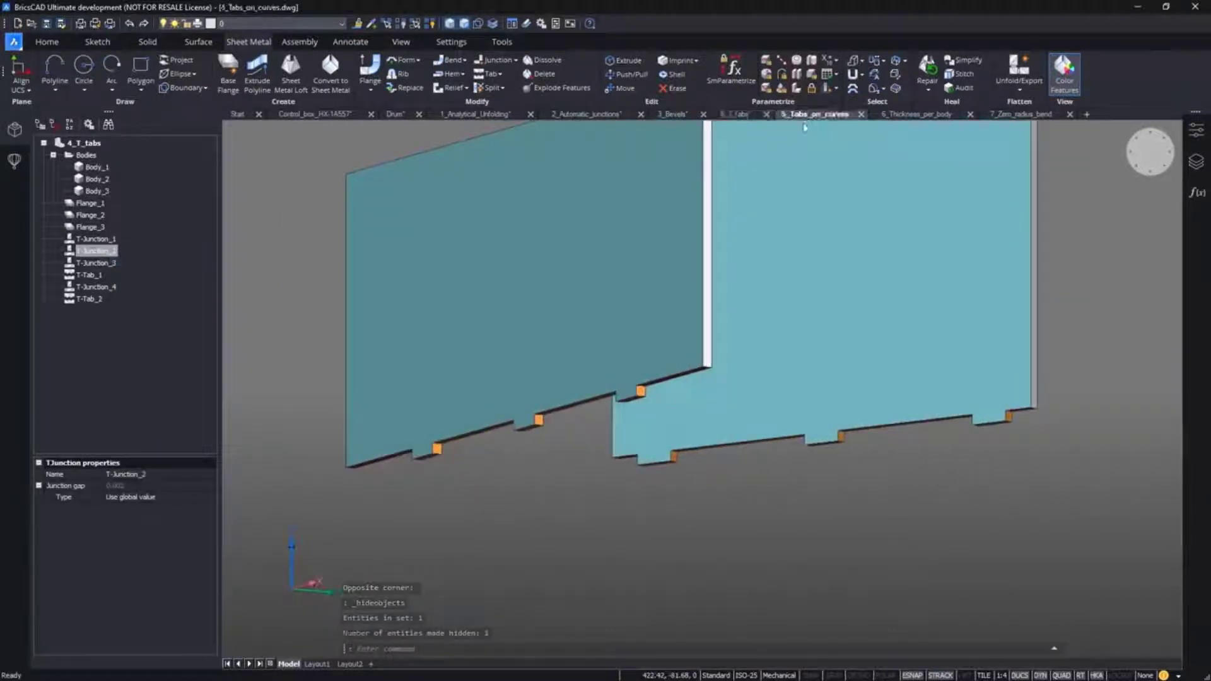
Step: In the 5_Tabs_on_curves drawing, create an array of tabs along the curved upper hard edge between the top plate and the rounded wall
middle_click_drag(341, 263, 727, 135, "shift")
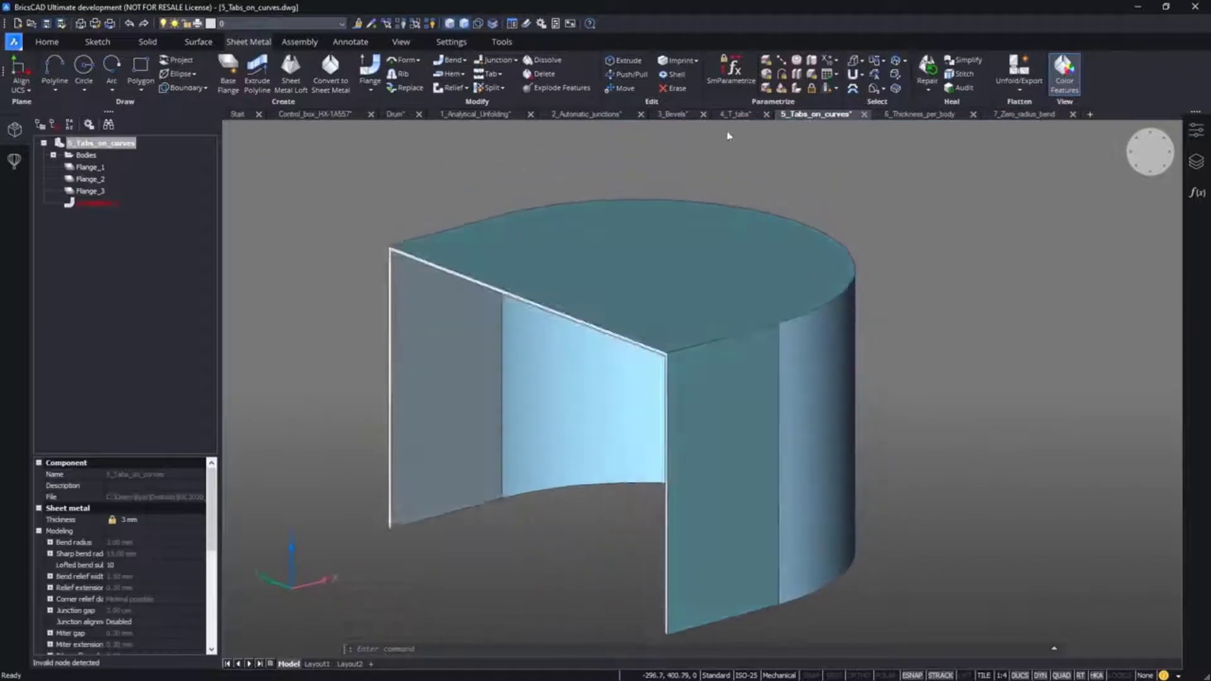
left_click(494, 76)
middle_click_drag(909, 212, 848, 280, "shift")
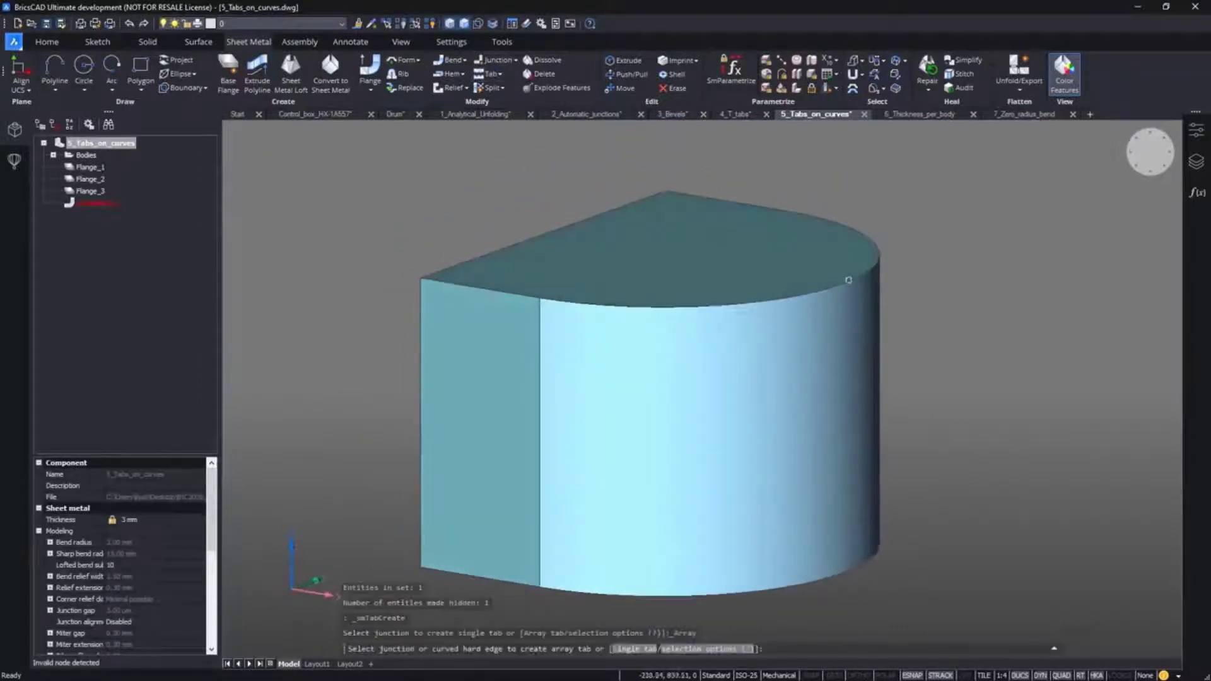
left_click(851, 282)
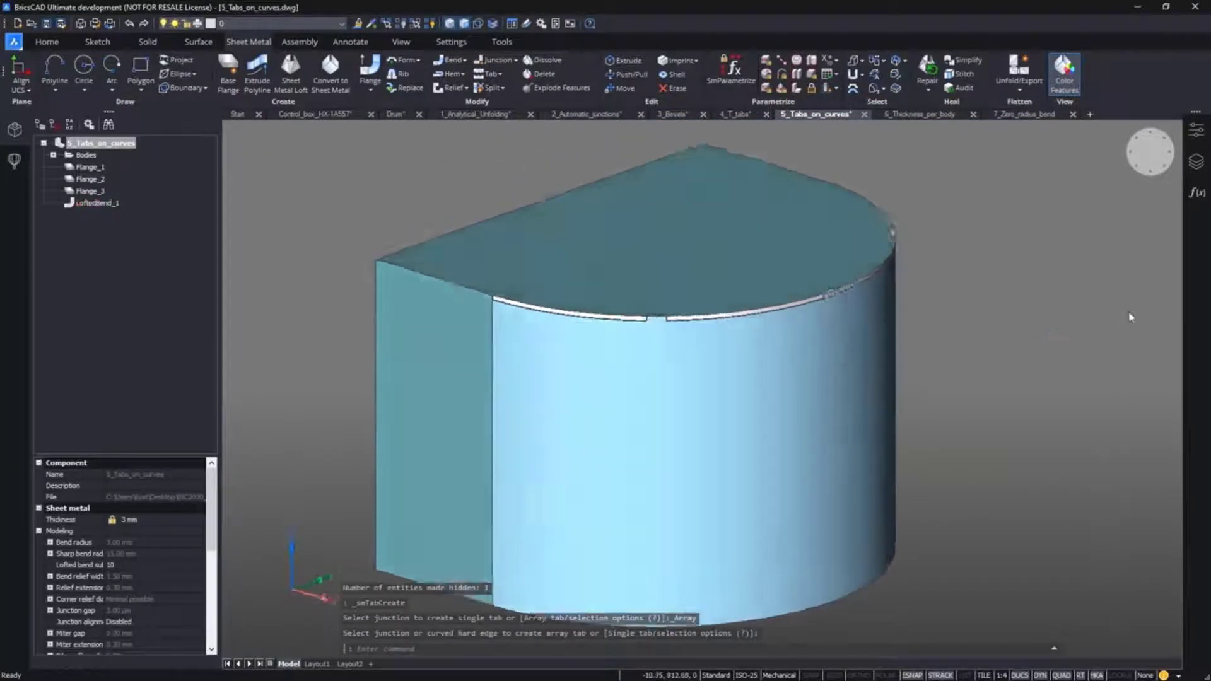
middle_click_drag(1133, 315, 877, 139, "shift")
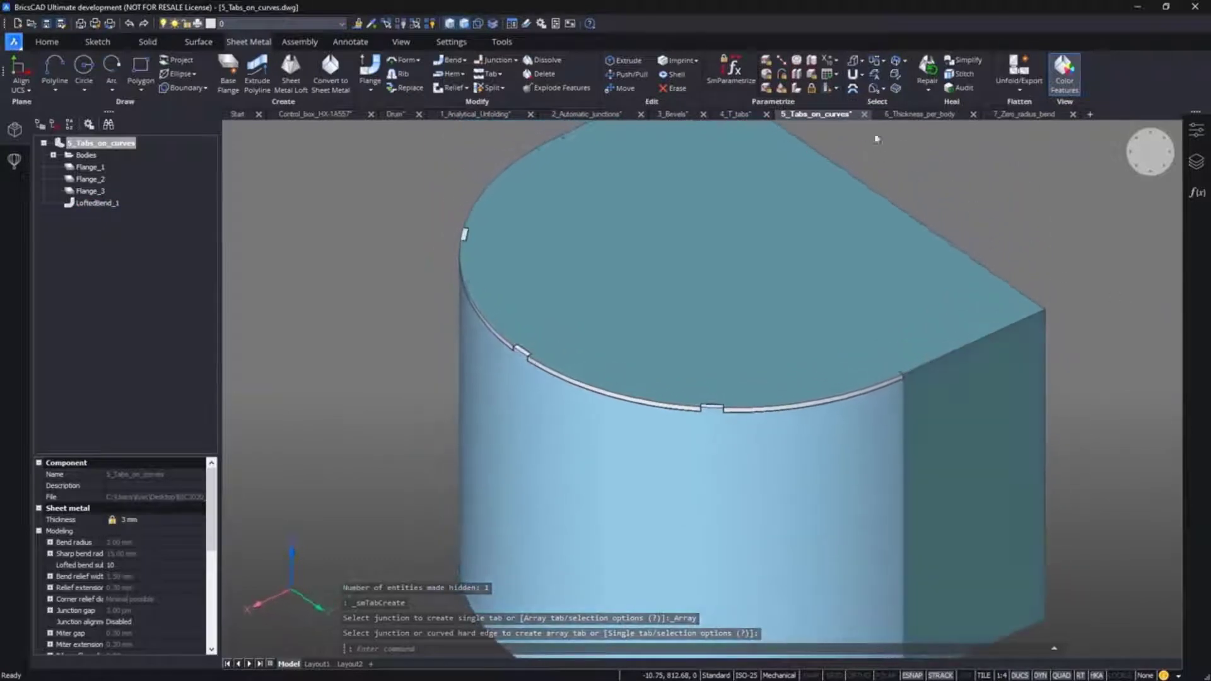
Step: In the 6_Thickness_per_body drawing, convert the entire model to sheet metal
left_click(910, 116)
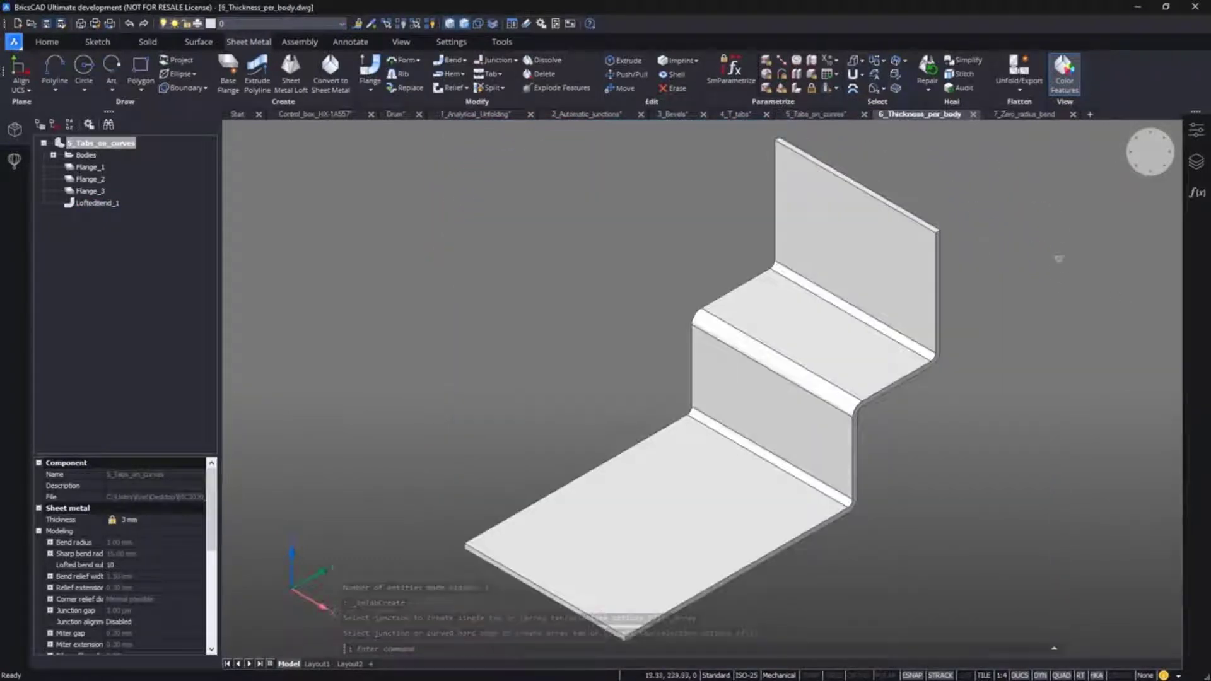
left_click(333, 92)
key("Return")
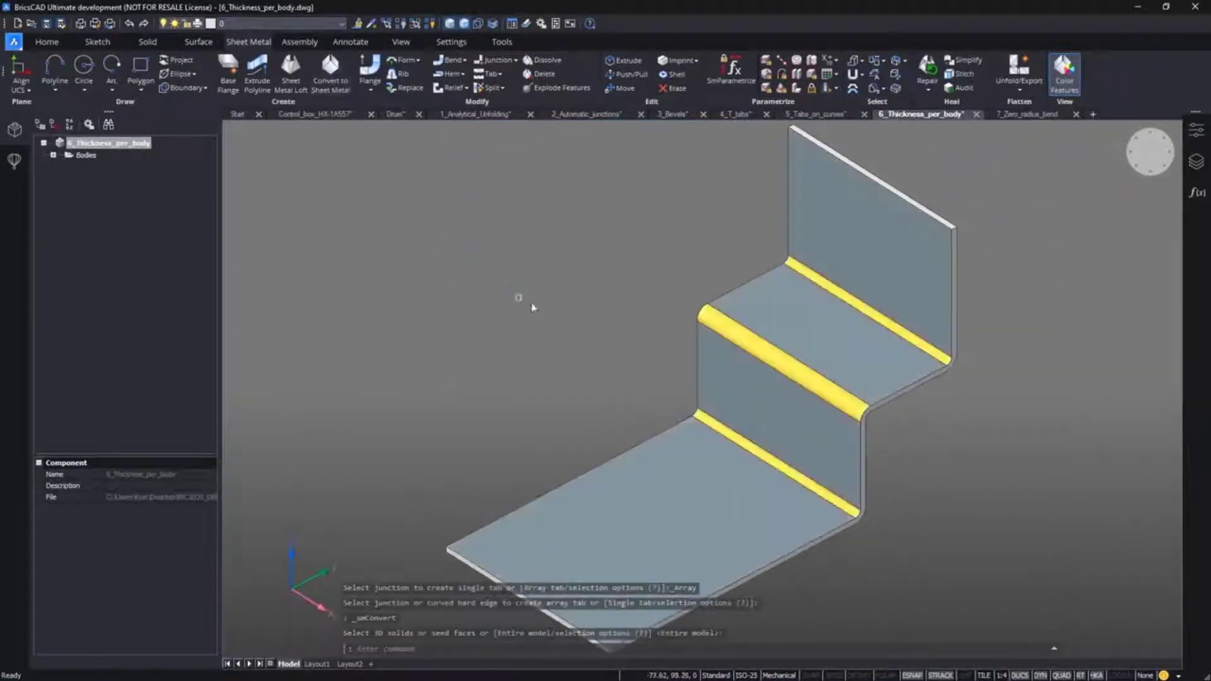
Step: Replace the middle bend of the stepped part with a junction to split it into two bodies
scroll(760, 357, "up", 3)
scroll(760, 356, "up", 2)
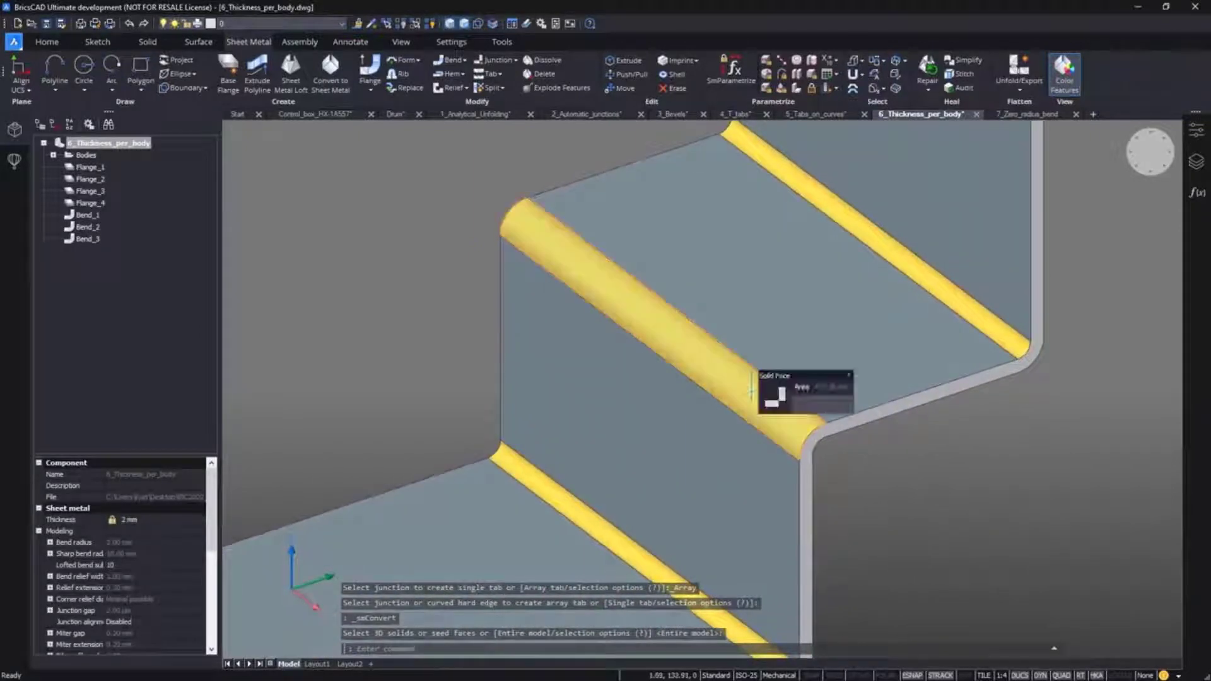
left_click(769, 402)
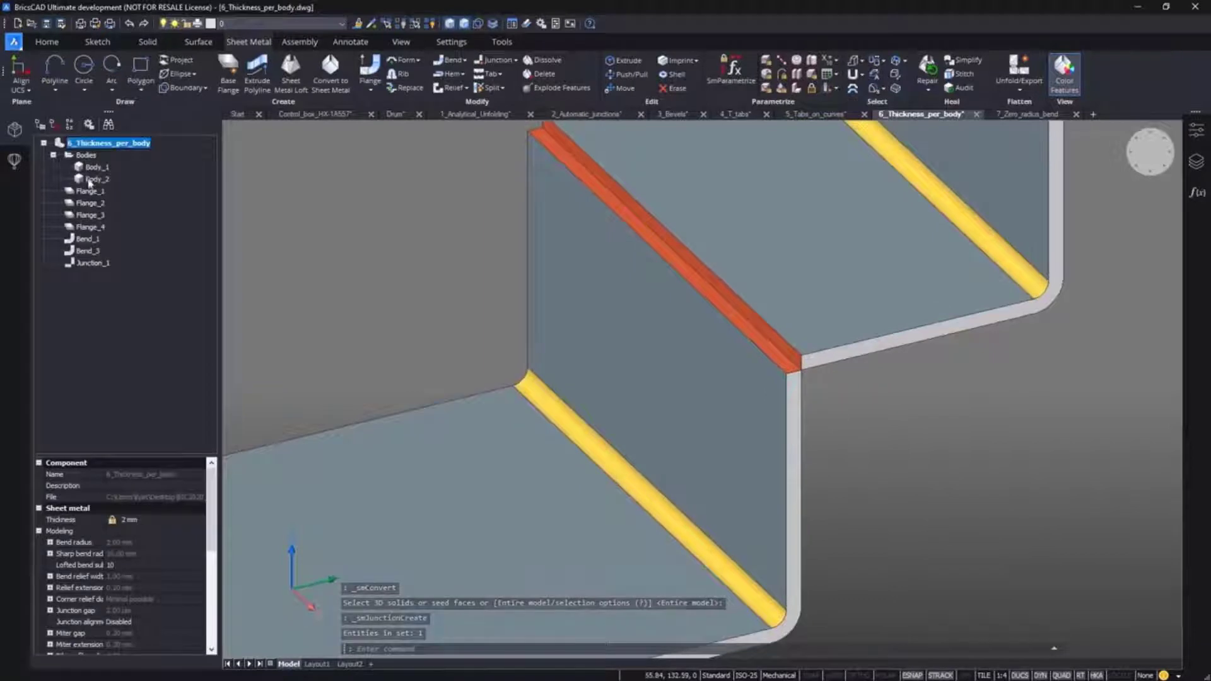
Step: Set Body_2's context type to Context for solid and give the body its own thickness
left_click(91, 181)
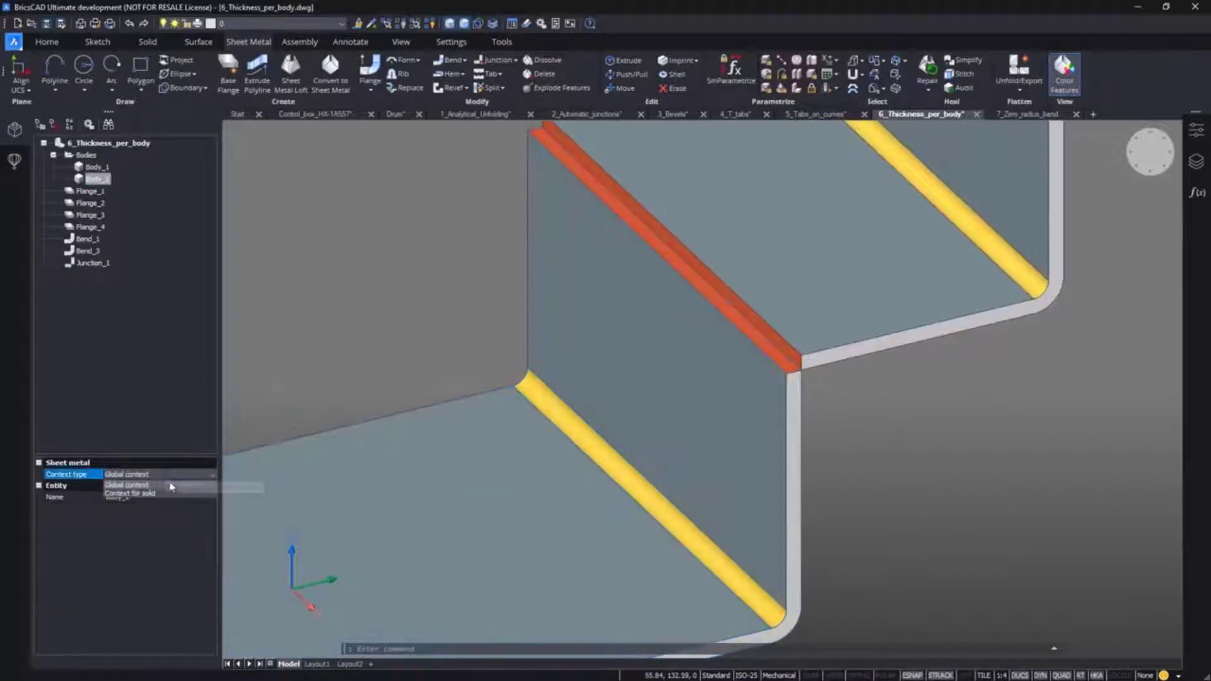
left_click(175, 486)
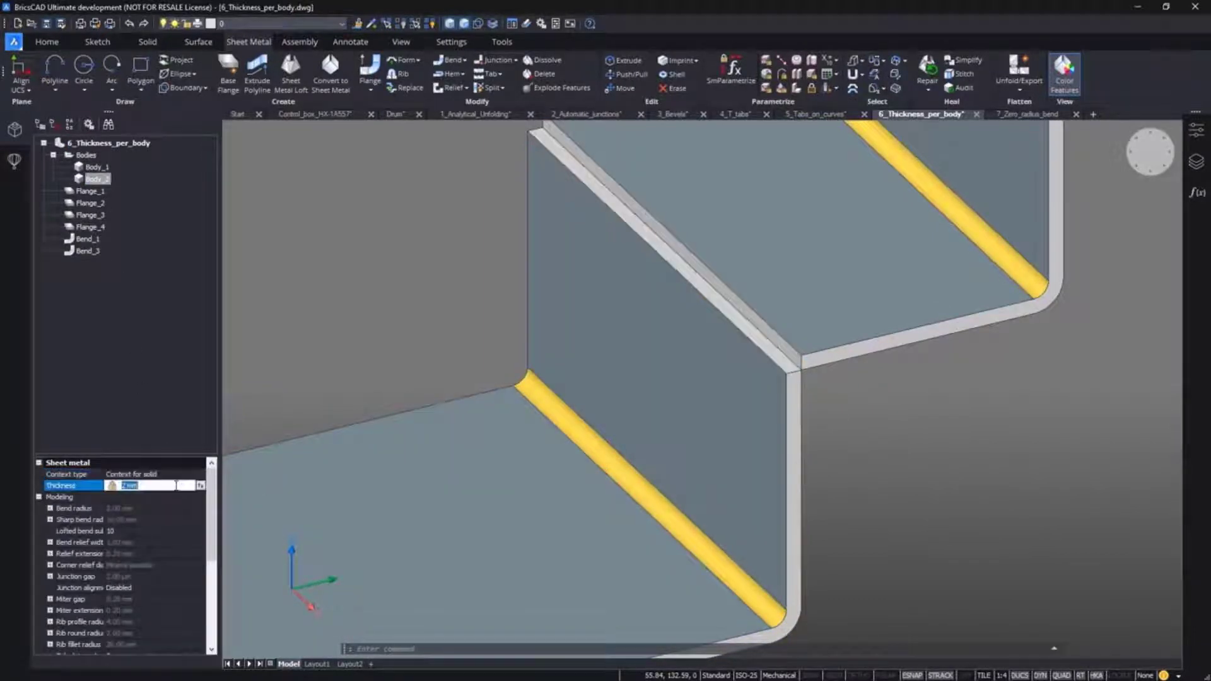
key("Return")
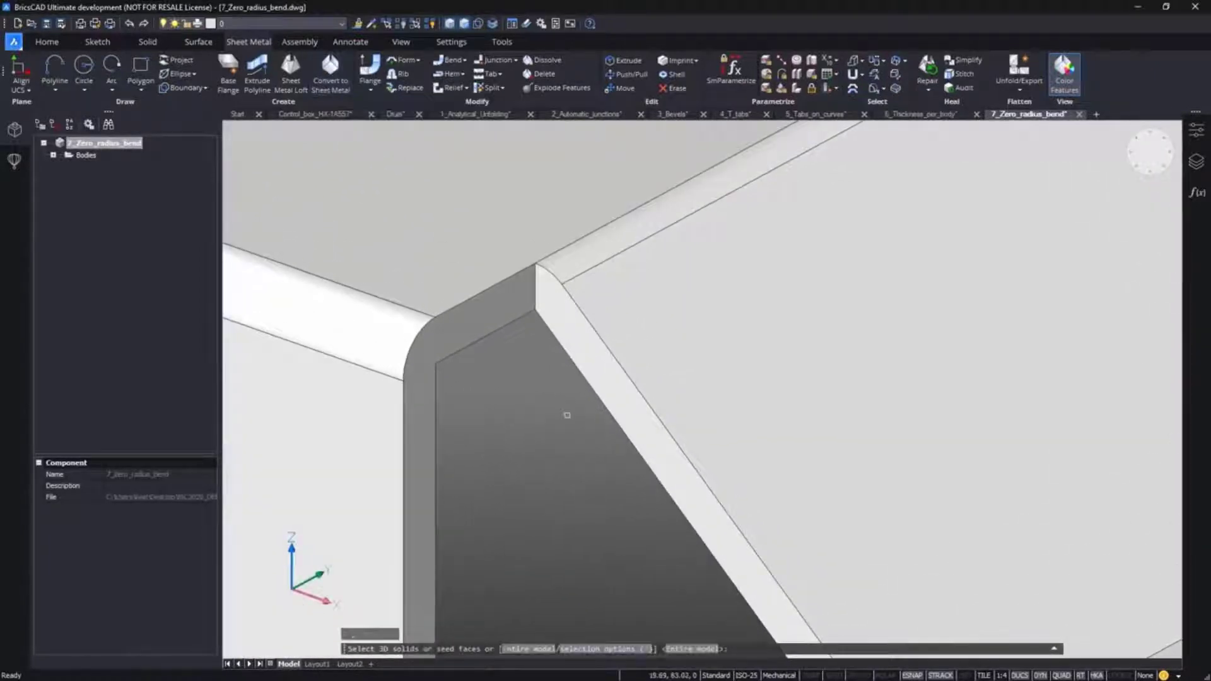
Step: In the 7_Zero_radius_bend drawing, convert the entire model to sheet metal and unfold it from the top flange beside the part
key("Return")
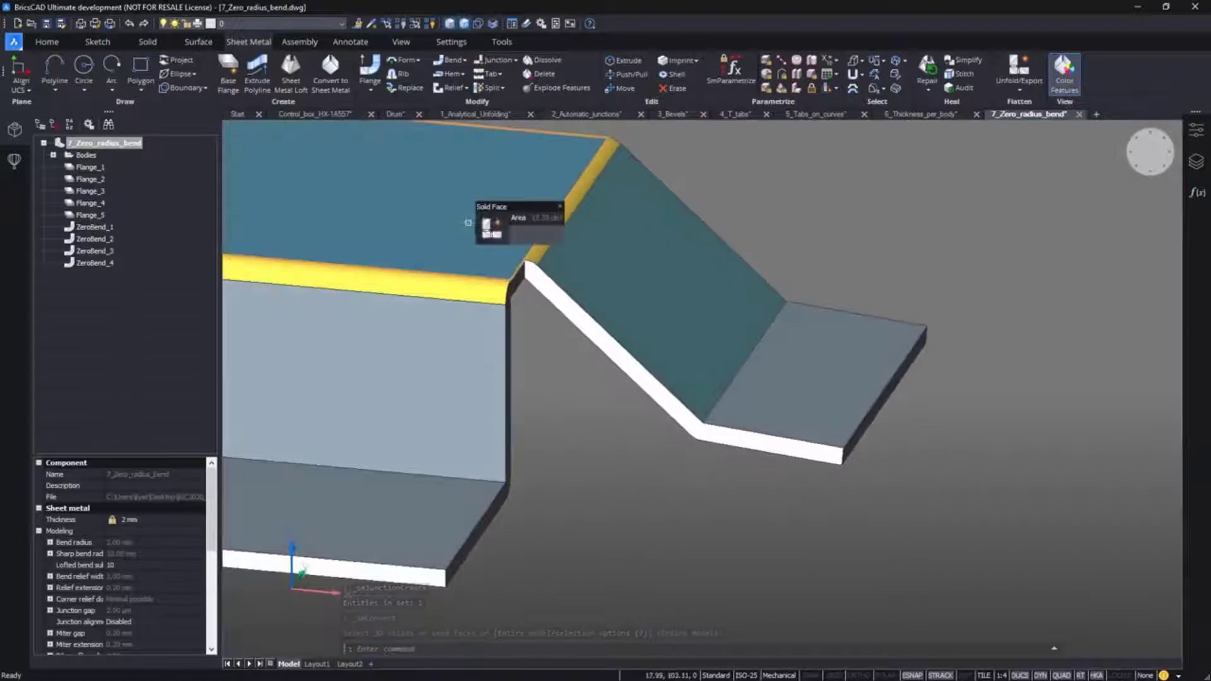
left_click(472, 224)
left_click(904, 239)
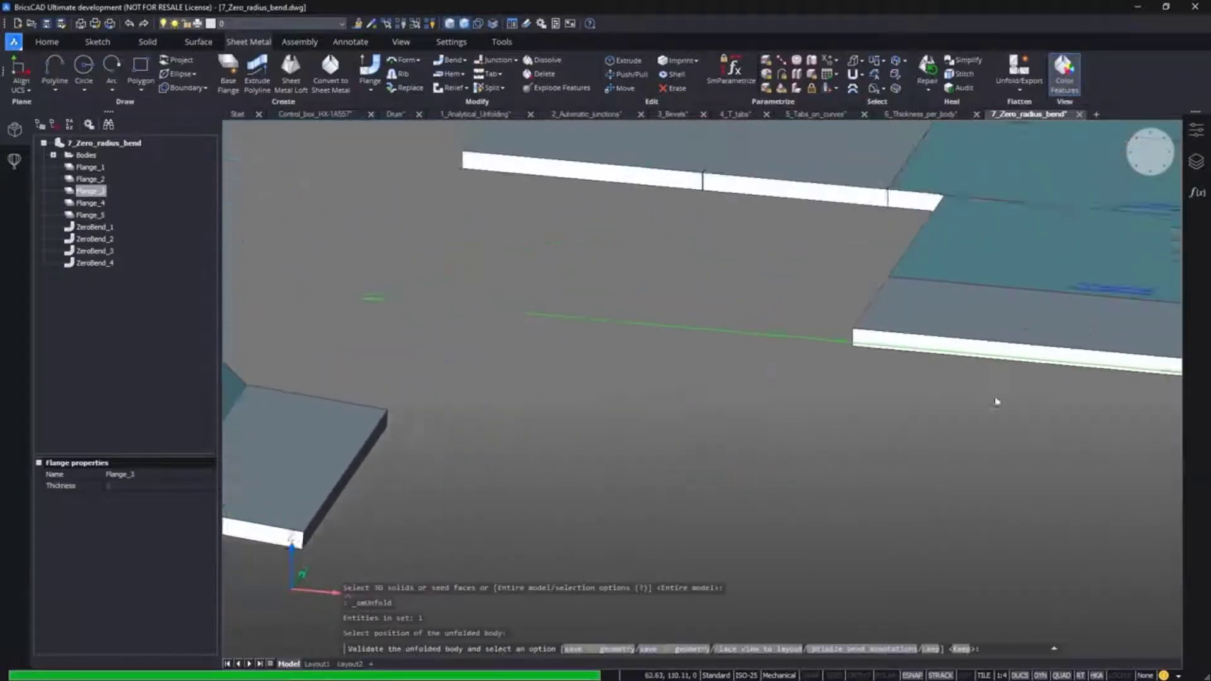
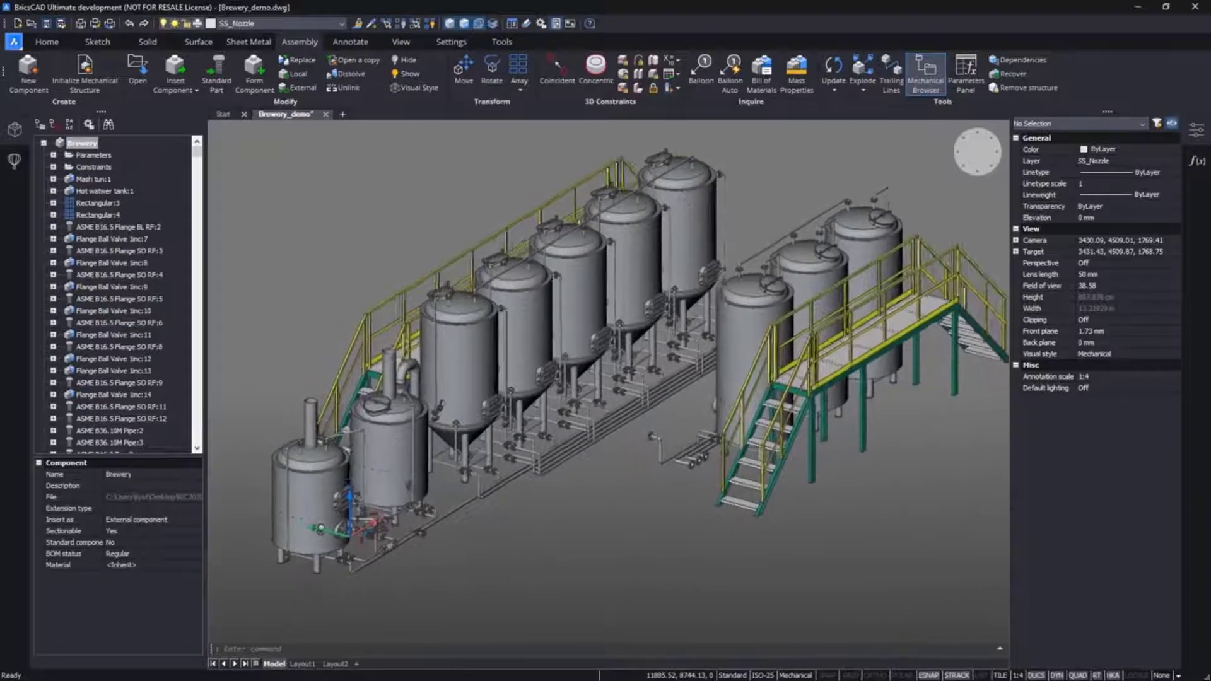
Step: In the Brewery_demo assembly, insert the Service_platform_assembly_L component once, next to the first tank
scroll(497, 514, "up", 5)
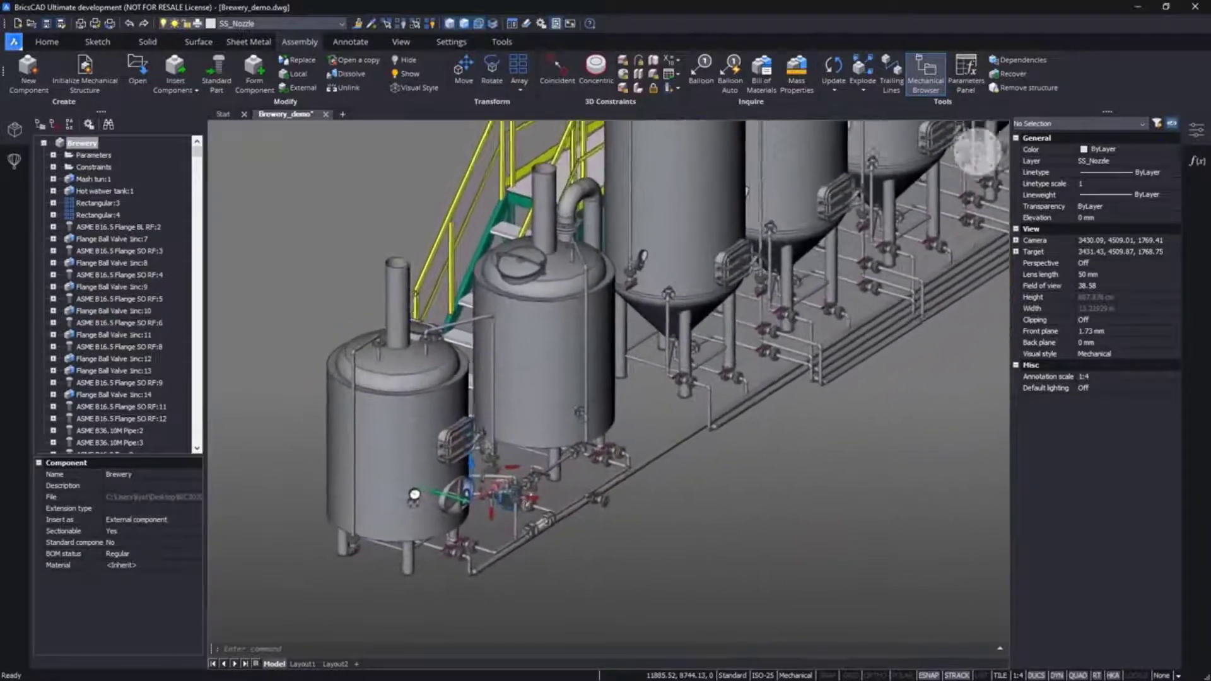
scroll(441, 378, "up", 1)
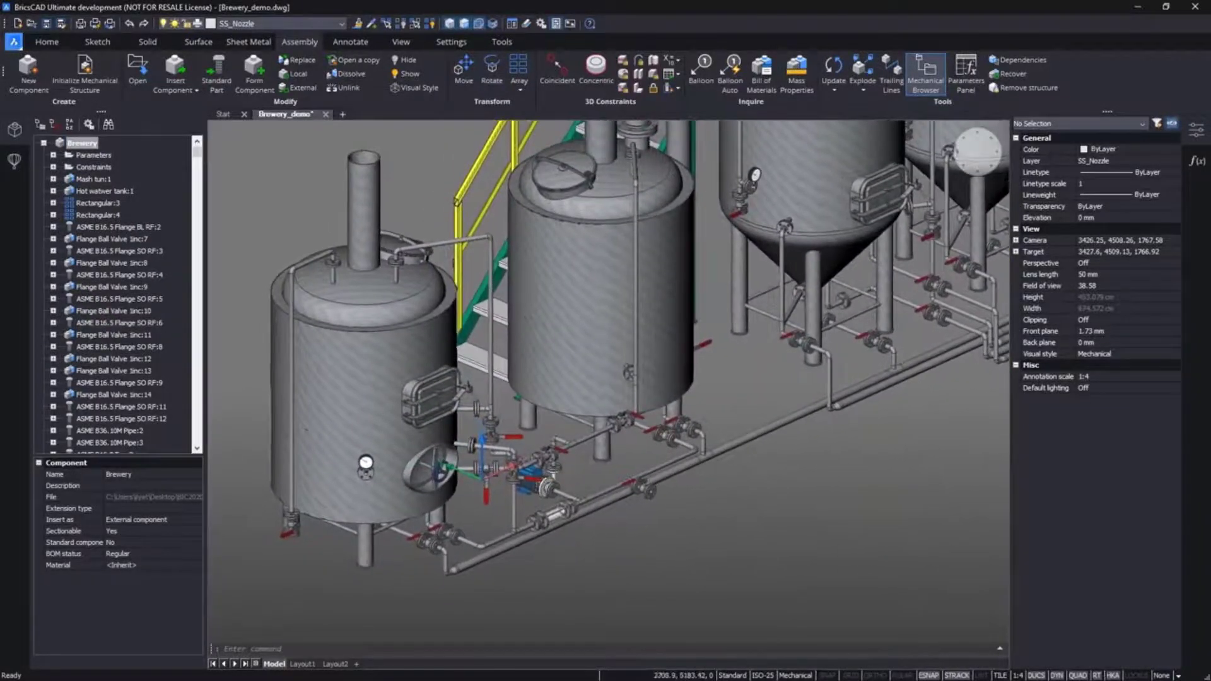
left_click(182, 68)
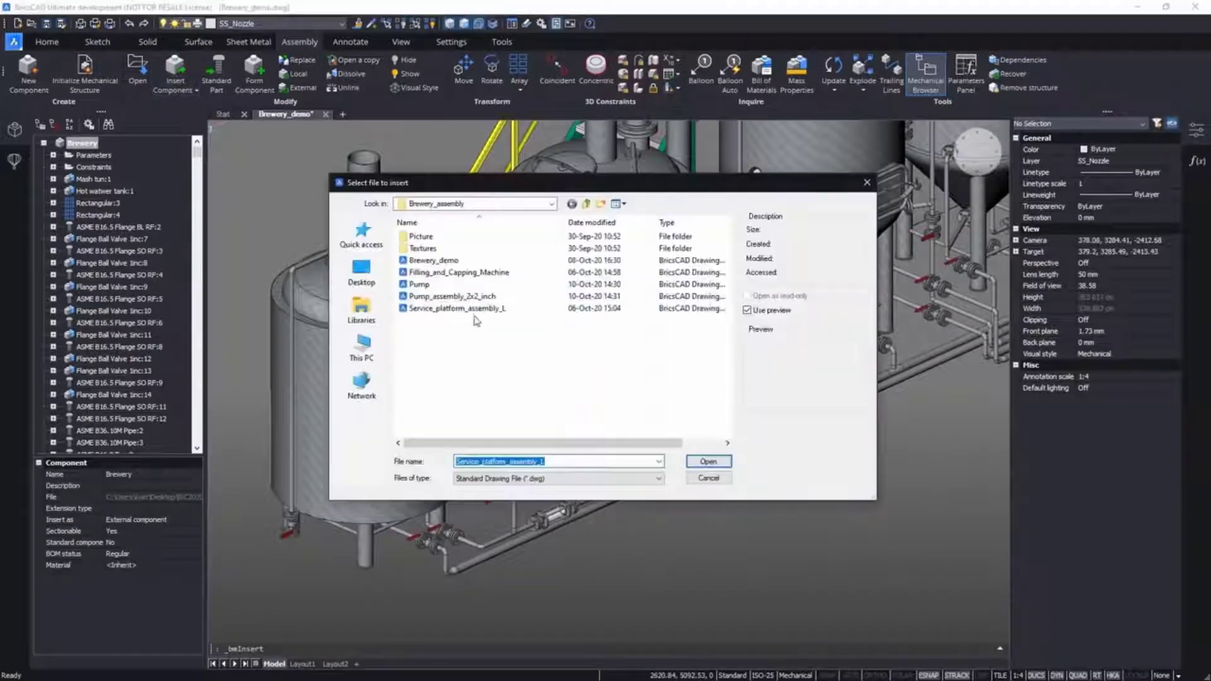
left_click(706, 464)
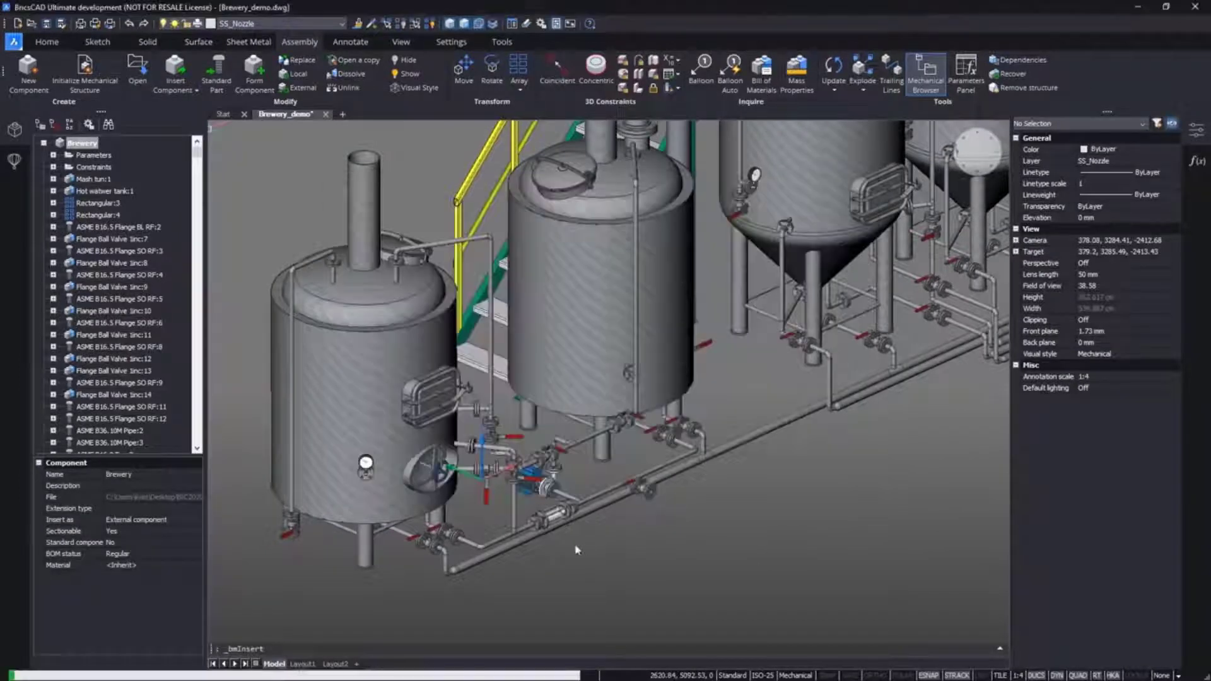
left_click(536, 549)
key("Escape")
middle_click_drag(505, 535, 461, 543, "shift")
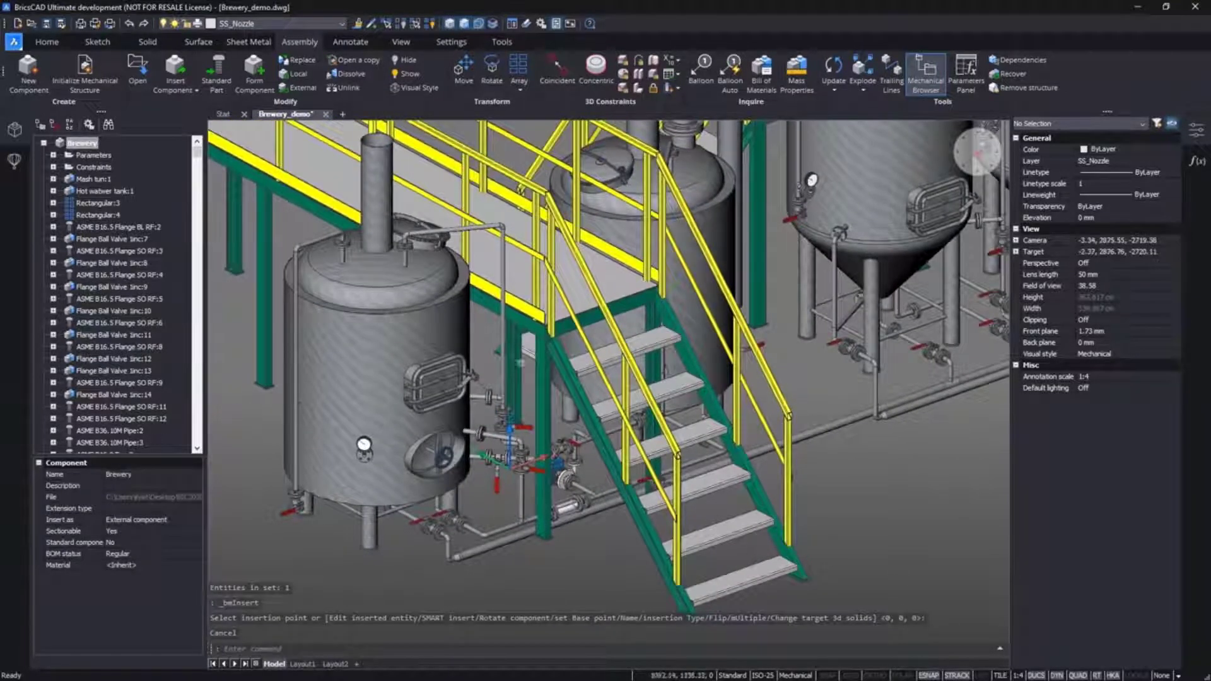
Step: Set the inserted service platform's PlatformHeight to 1000 and PlatformLength to 1600
left_click(495, 377)
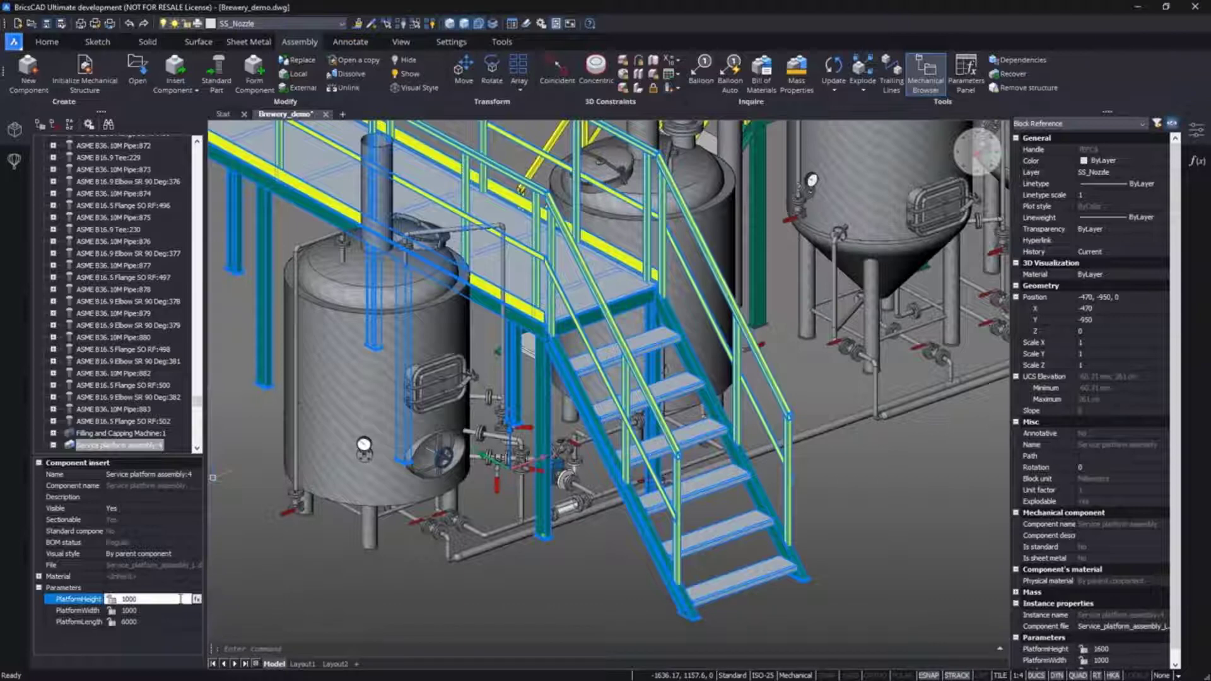
key("Return")
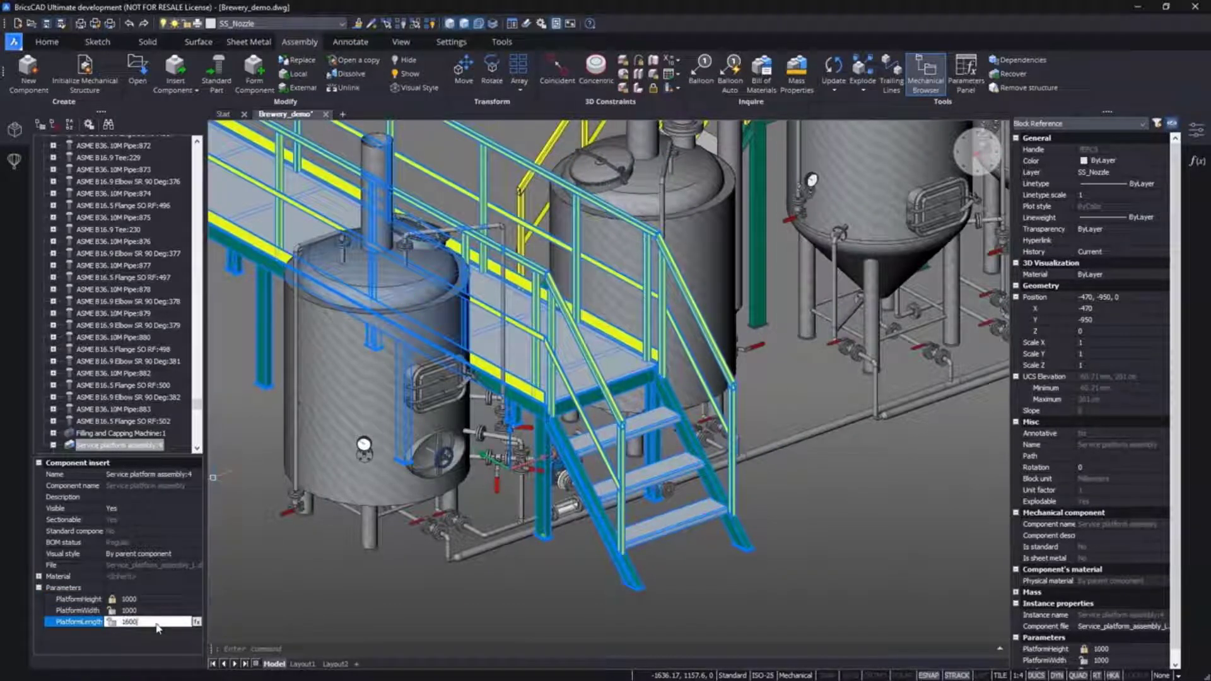
key("Return")
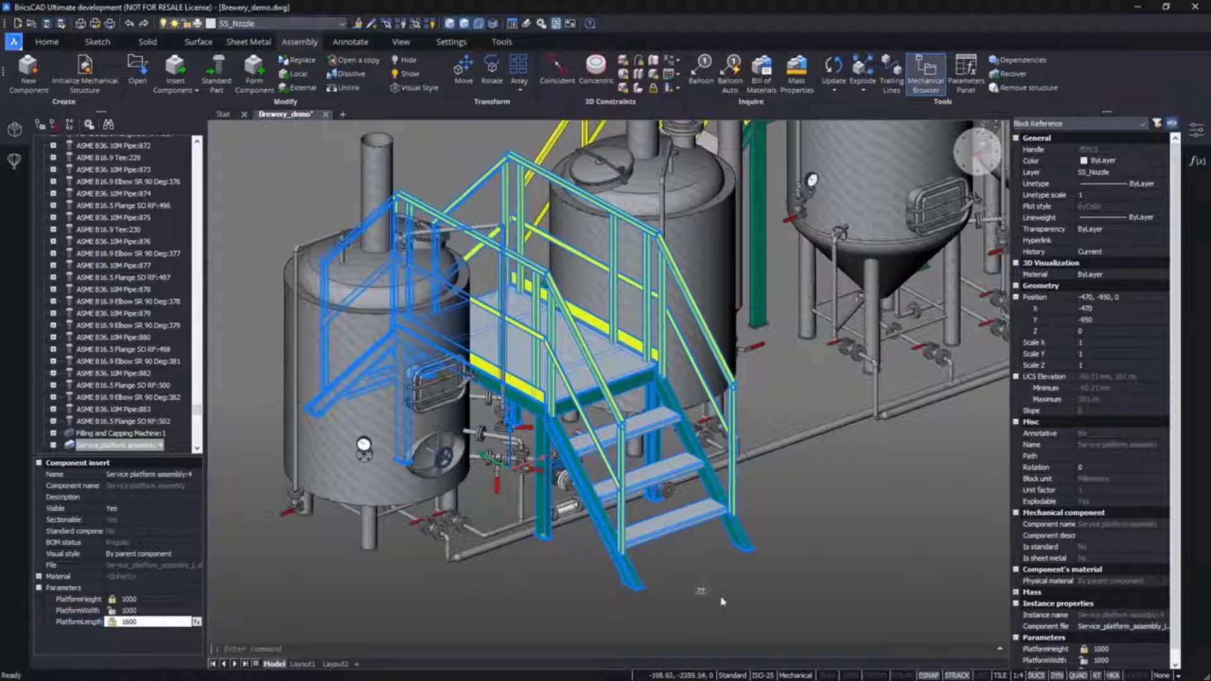
key("Escape")
key("Escape")
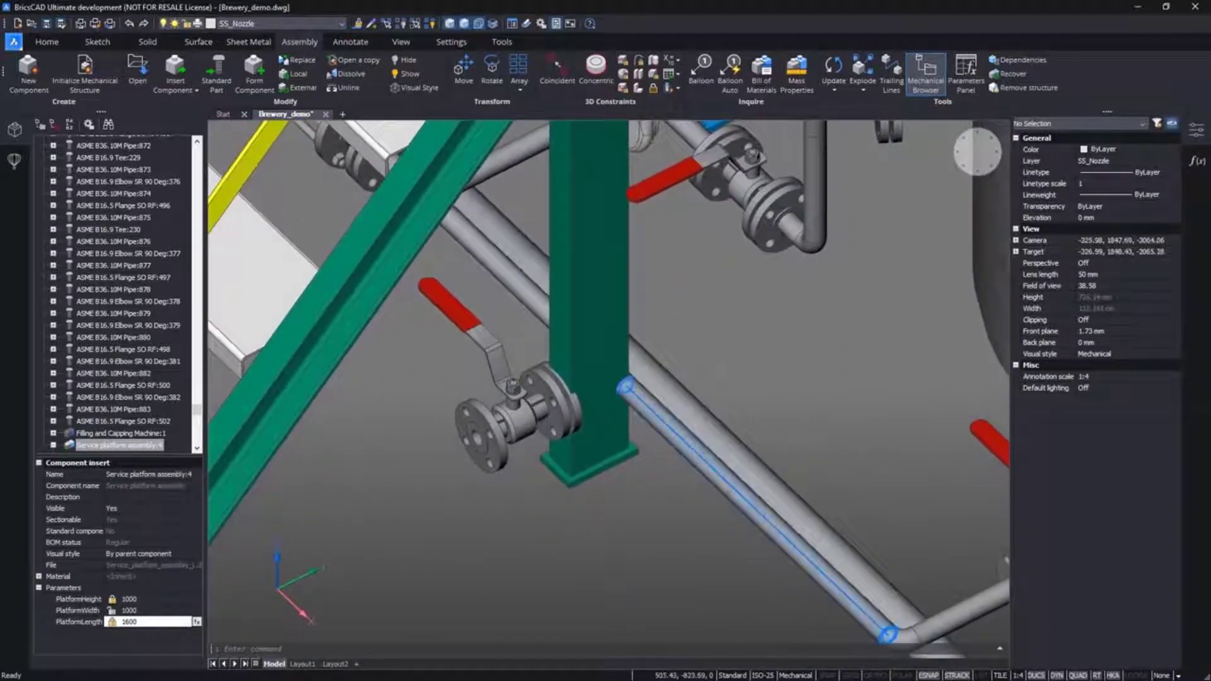
Step: Move the thin pipe that runs through the platform's green column sideways until it clears the column
left_click(674, 450)
middle_click_drag(645, 527, 624, 414, "shift")
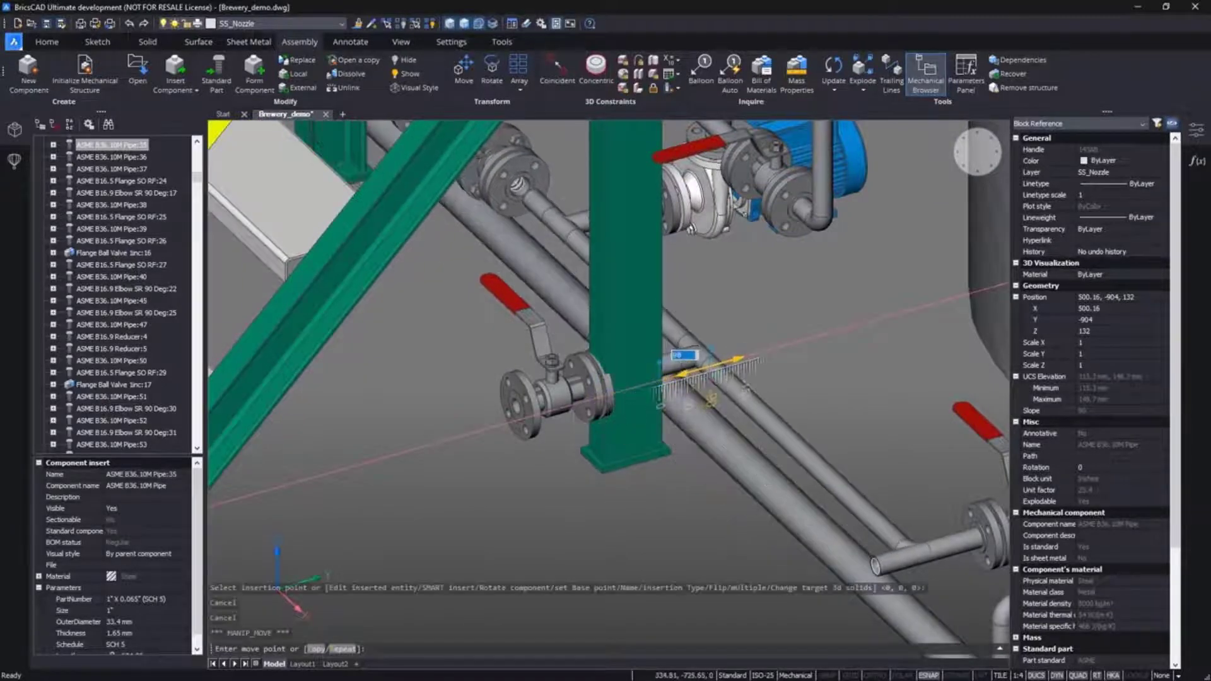
left_click(745, 358)
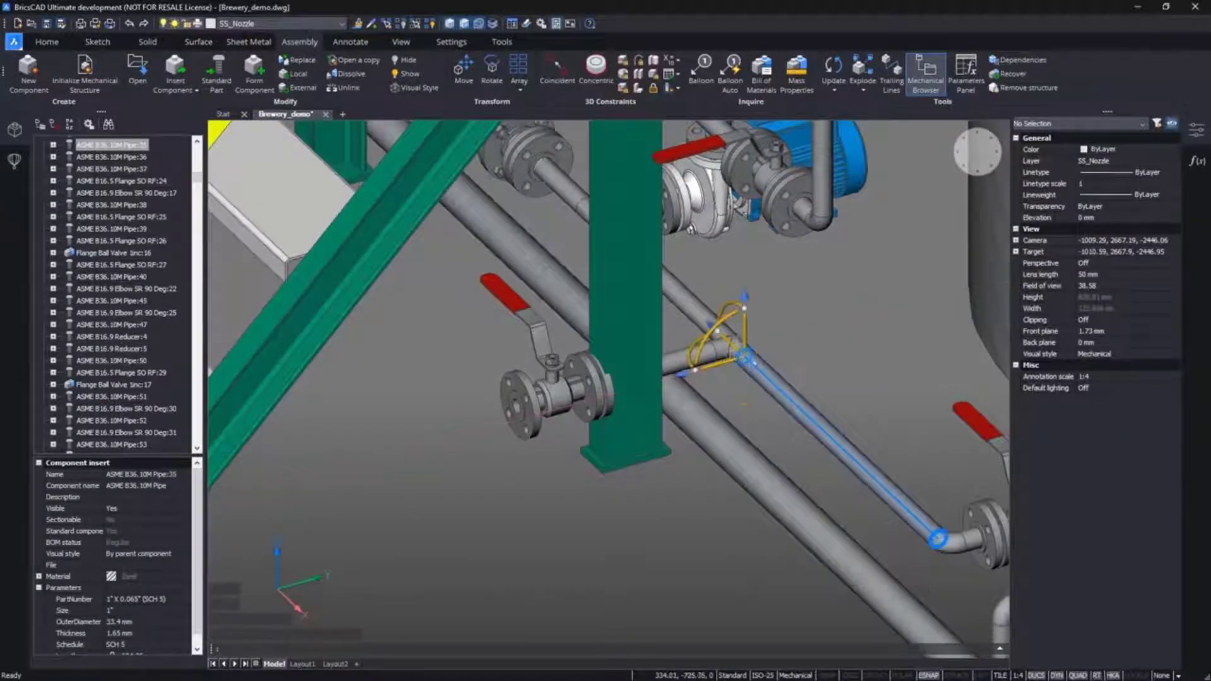
key("Escape")
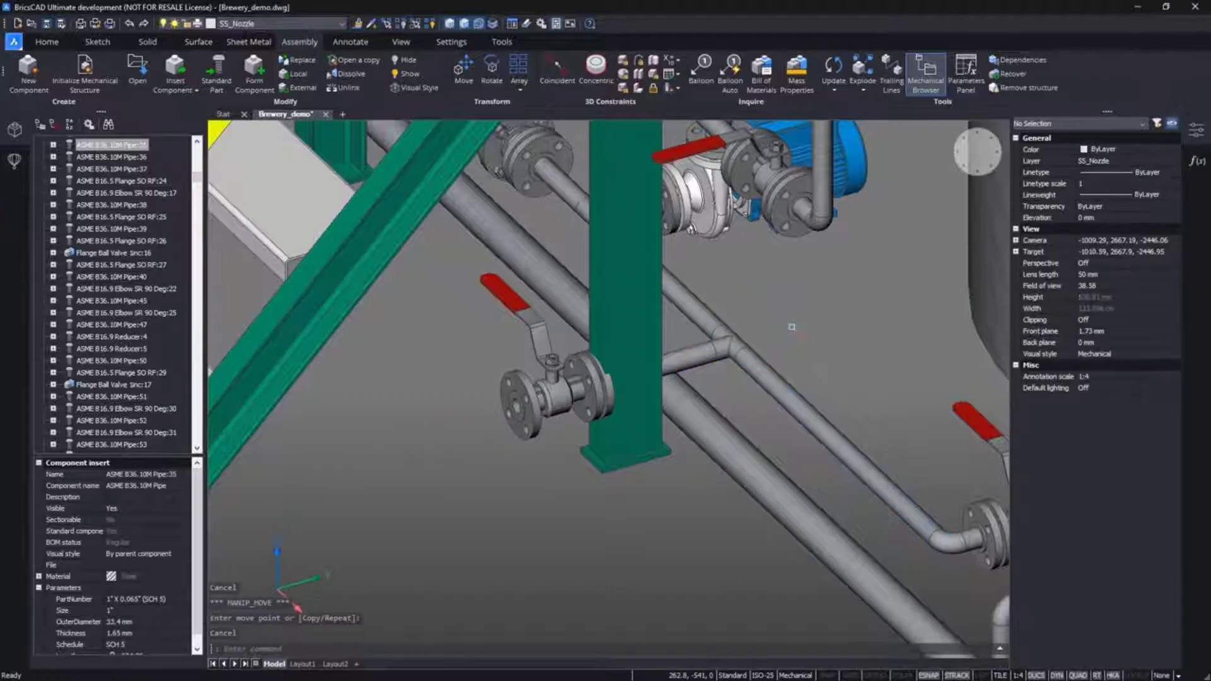
Step: Move the valve's short branch pipe along the line until the branch and its valve clear the green column
middle_click_drag(792, 327, 702, 322, "shift")
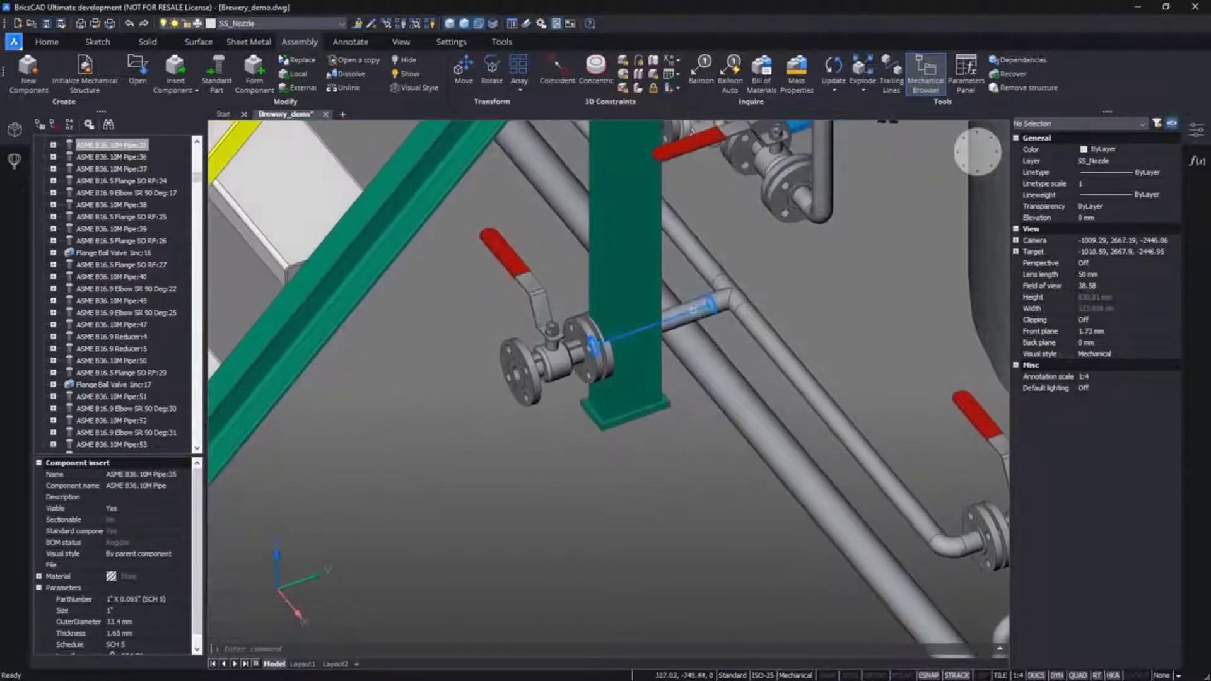
left_click(695, 314)
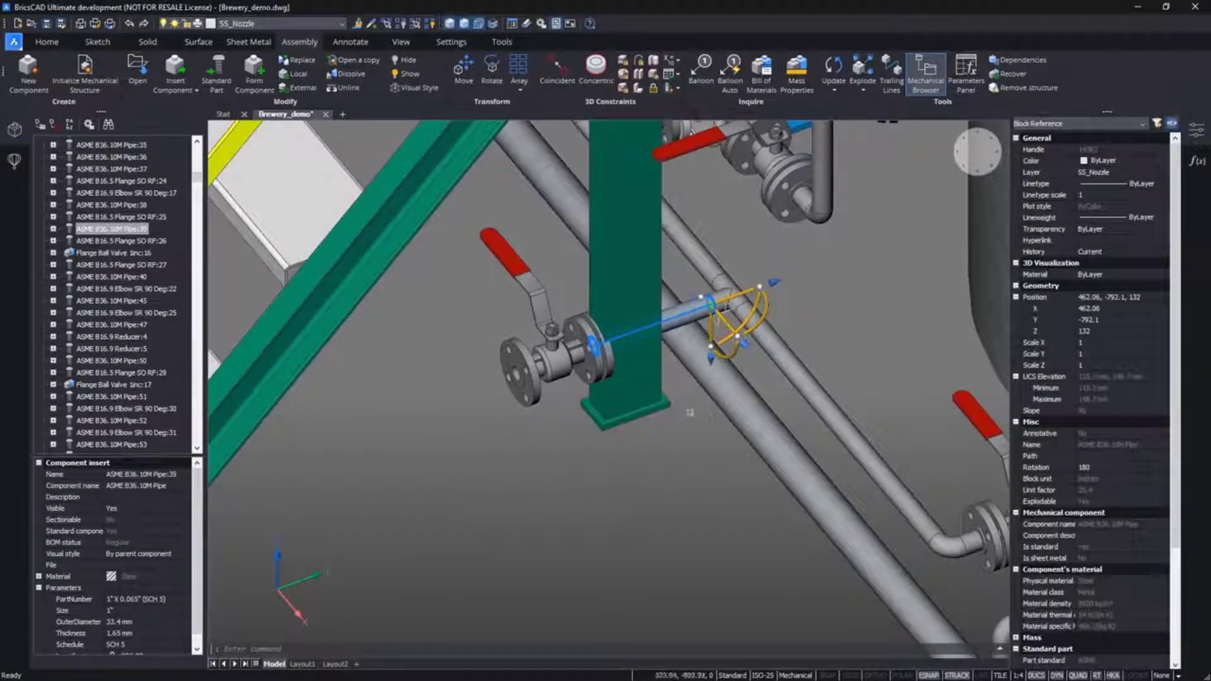
middle_click_drag(683, 528, 685, 529, "shift")
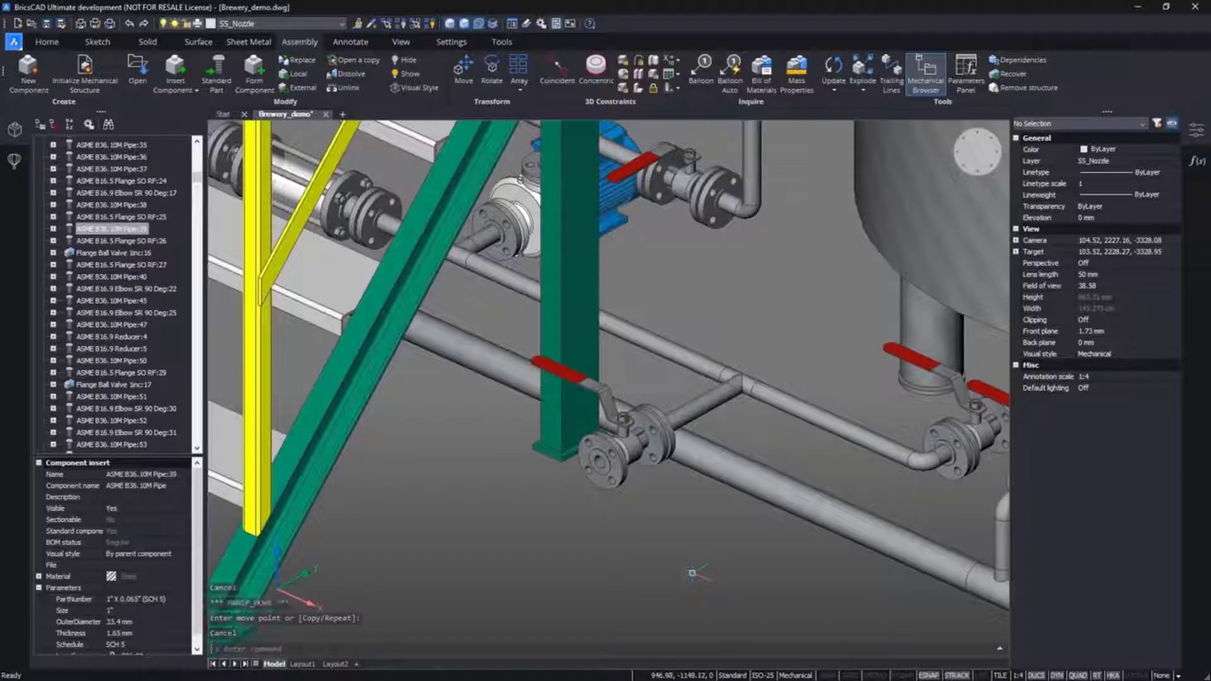
Step: Make the hidden Filling and Capping Machine component visible in the brewery assembly
scroll(692, 573, "down", 7)
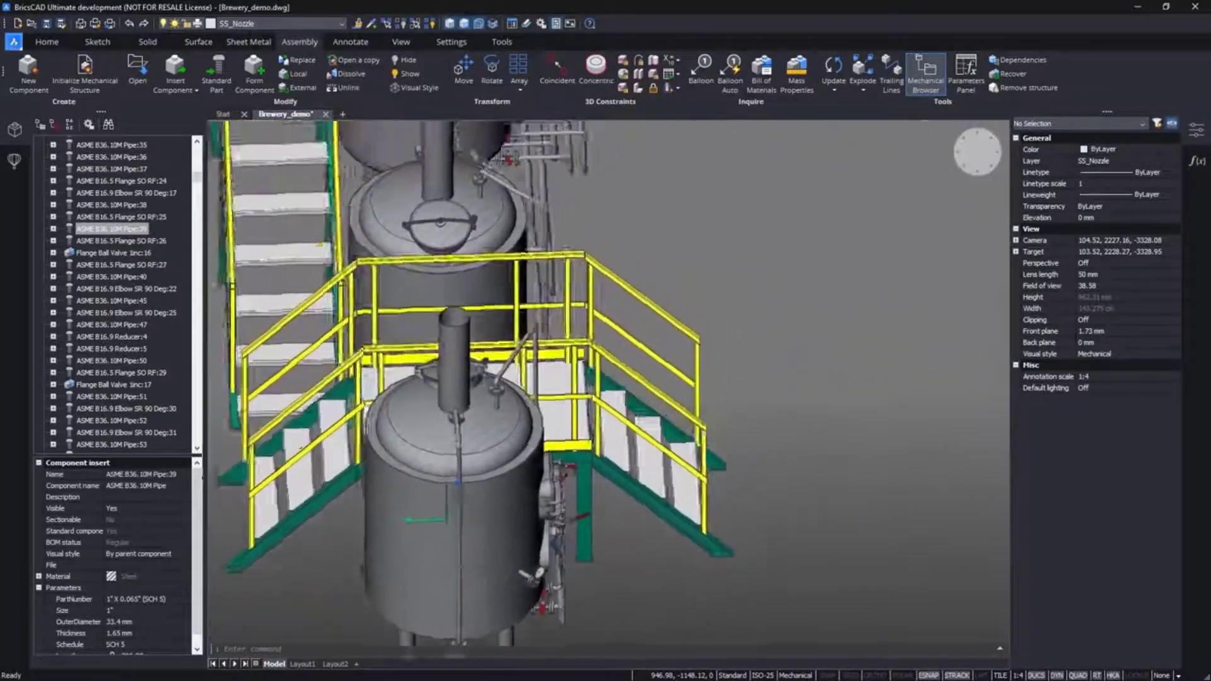
left_click_drag(197, 180, 195, 421)
right_click(91, 223)
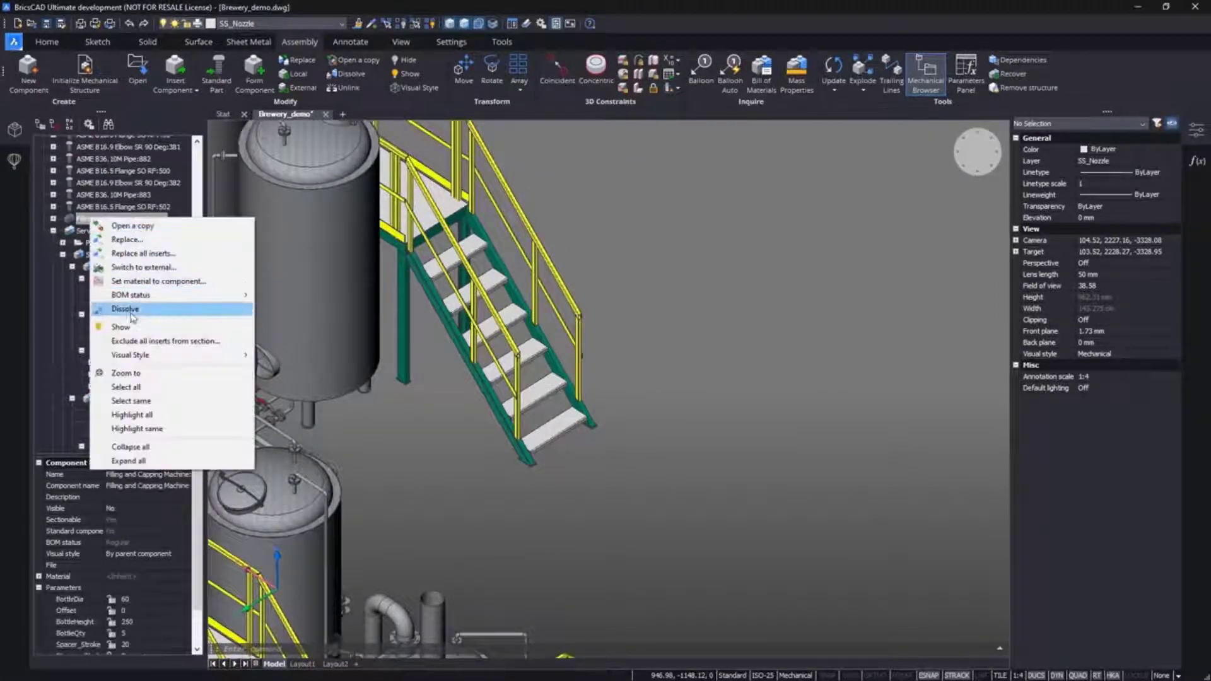
left_click(183, 328)
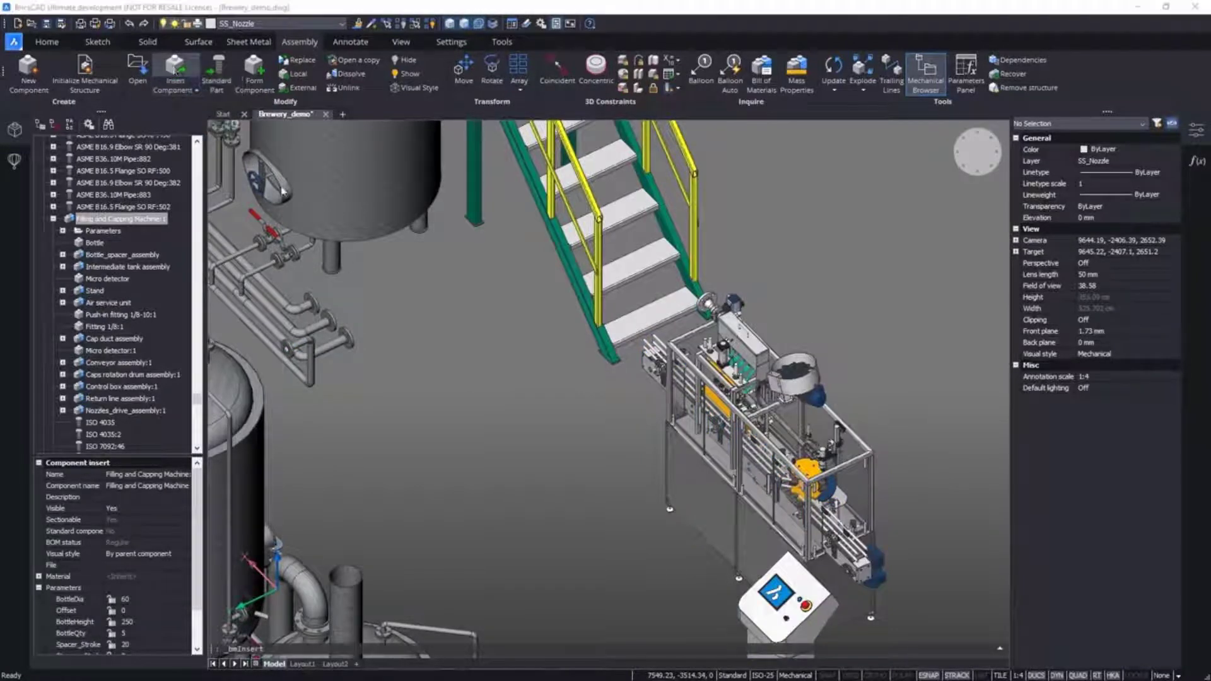
Step: Insert the Pump_assembly_2x2_inch component near the open pipe ends, rotated 180 degrees so its motor points away from them
left_click(437, 299)
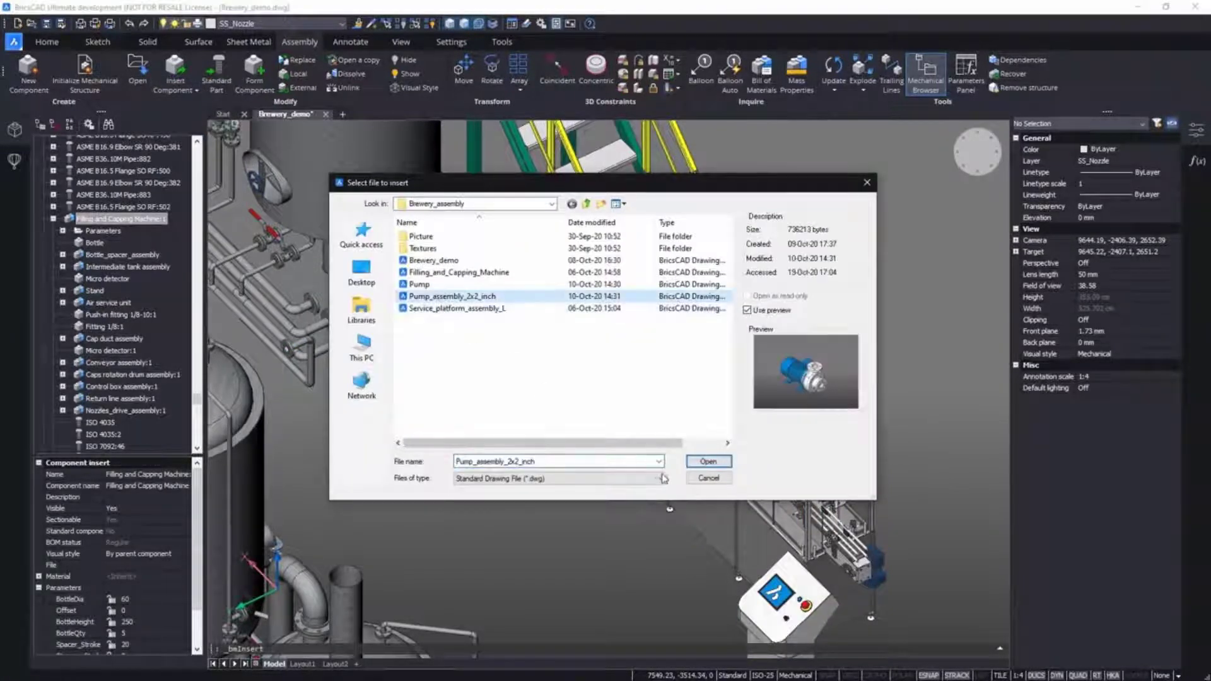
left_click(707, 462)
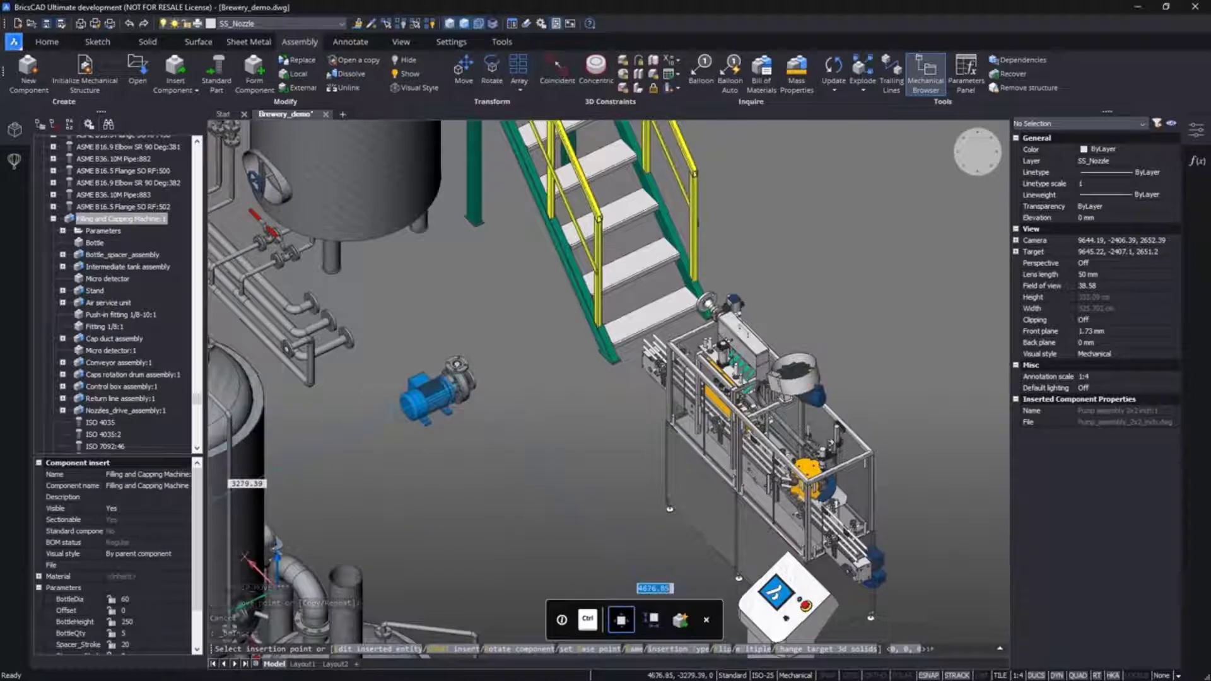
left_click(441, 385)
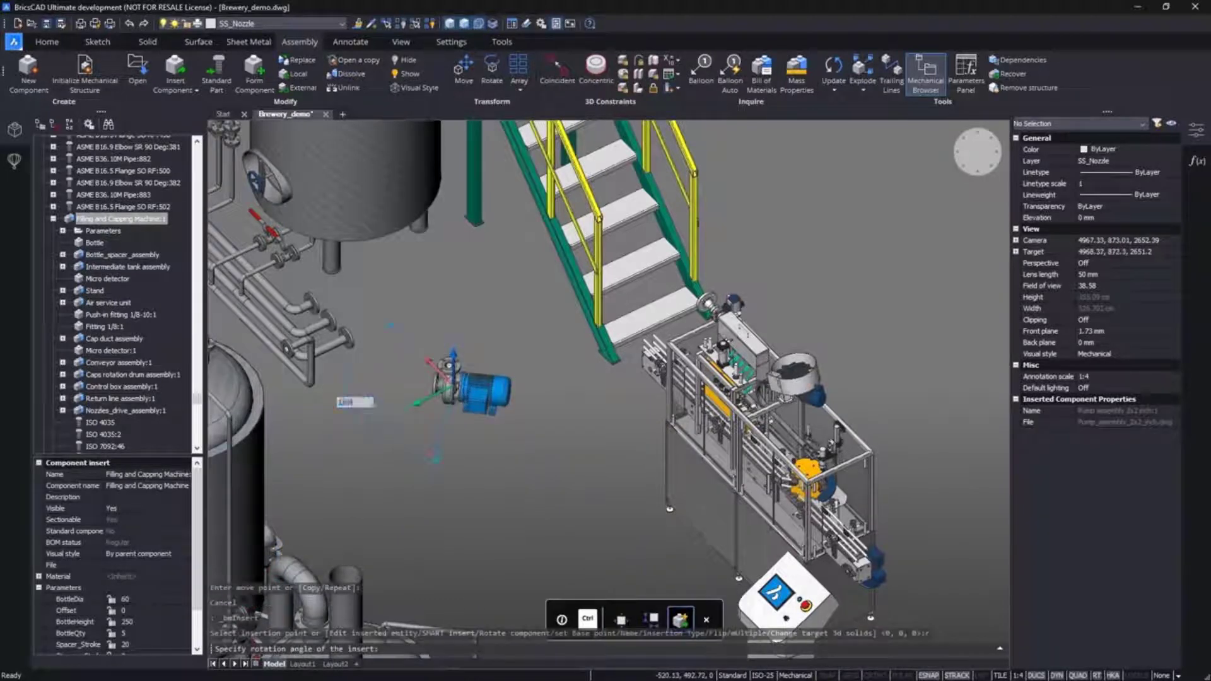
key("Return")
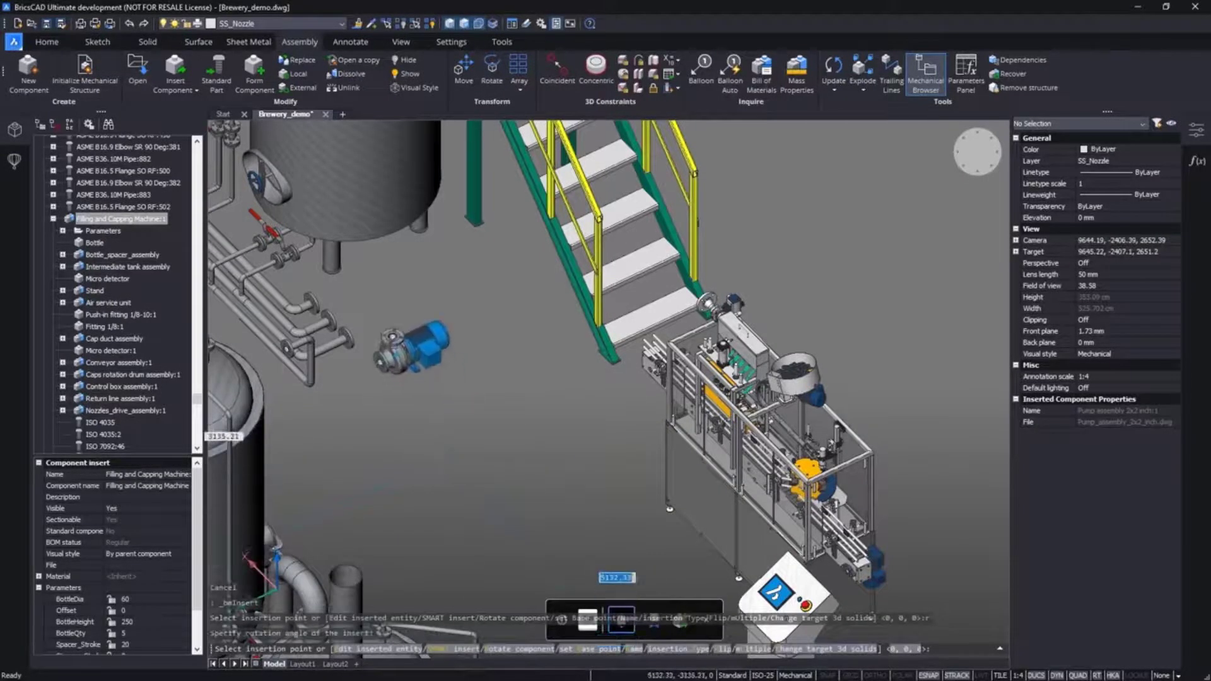
scroll(445, 381, "up", 2)
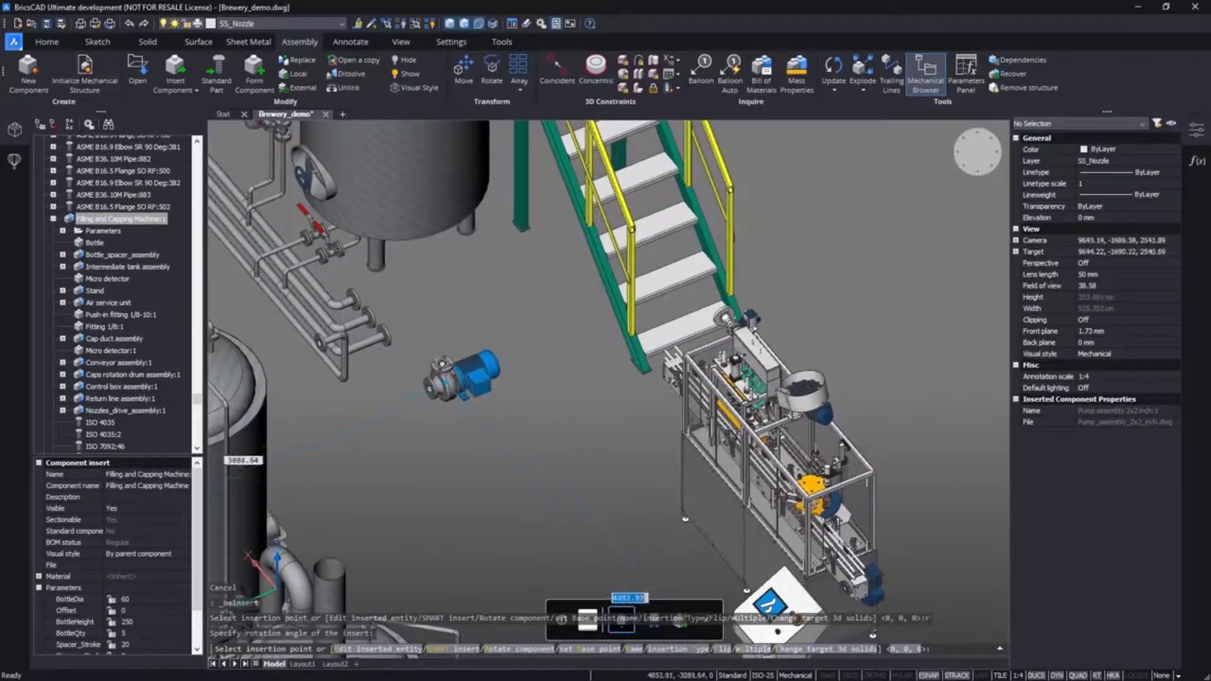
key("Escape")
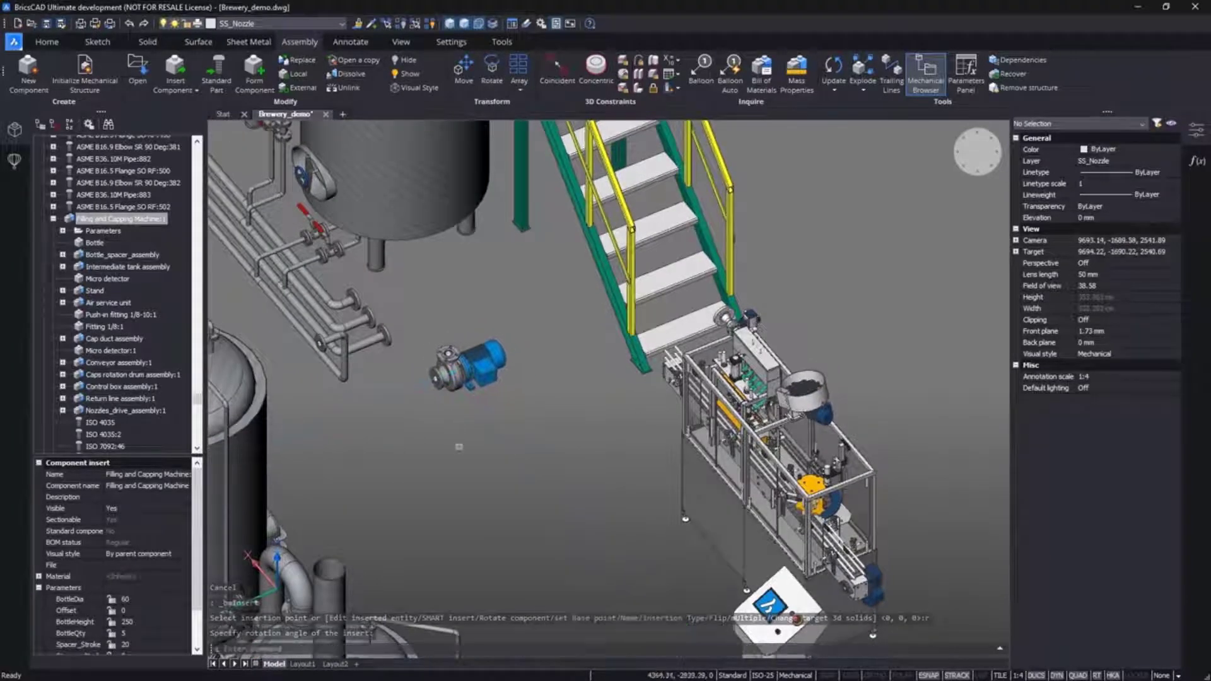
Step: Rotate the elbow on top of the short vertical pipe so its flanged branch points toward the pump
scroll(395, 313, "up", 3)
scroll(389, 344, "up", 5)
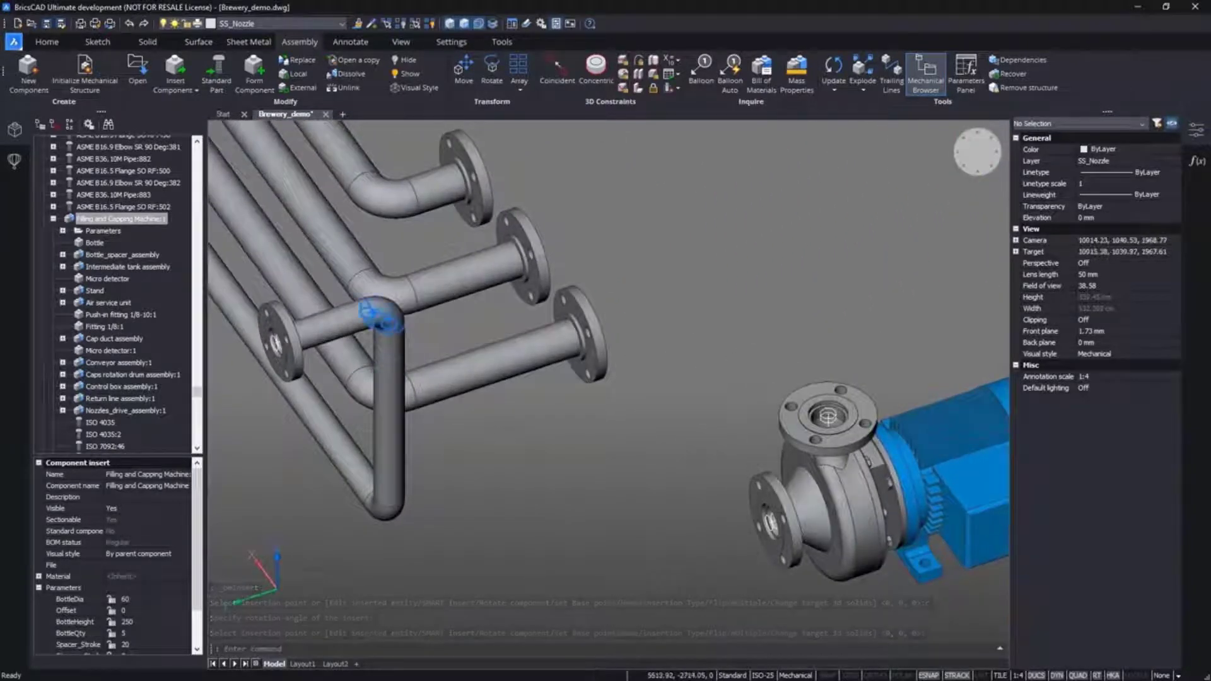
left_click(386, 318)
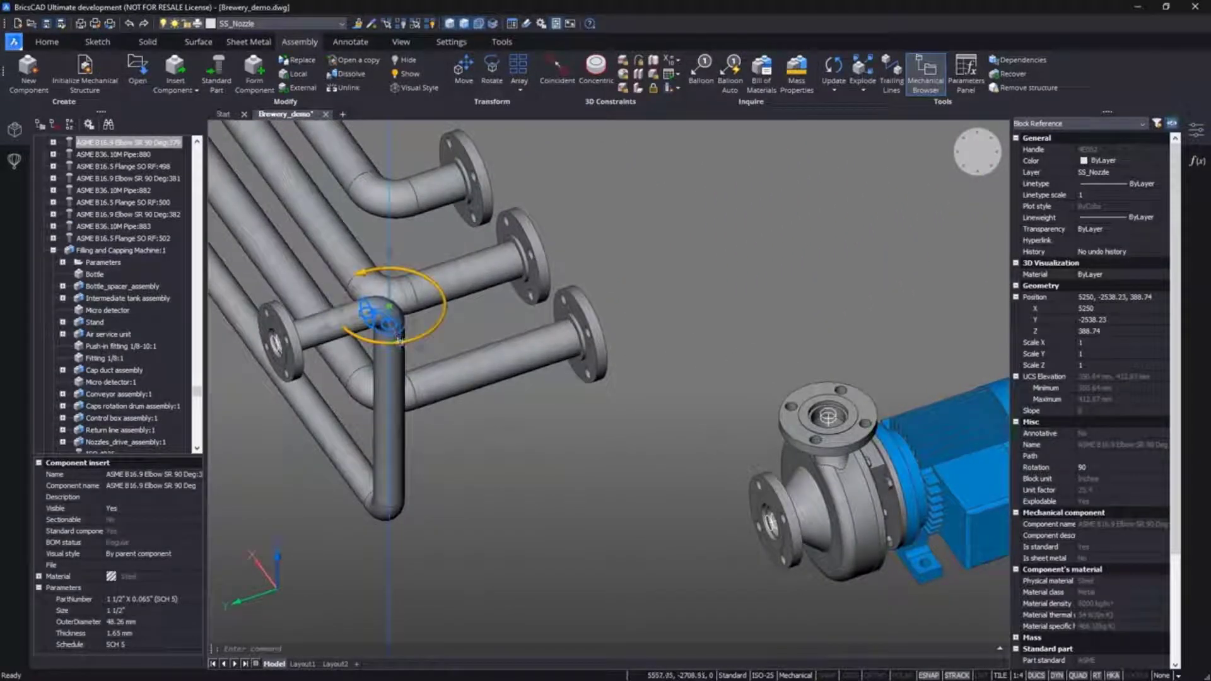
left_click(467, 275)
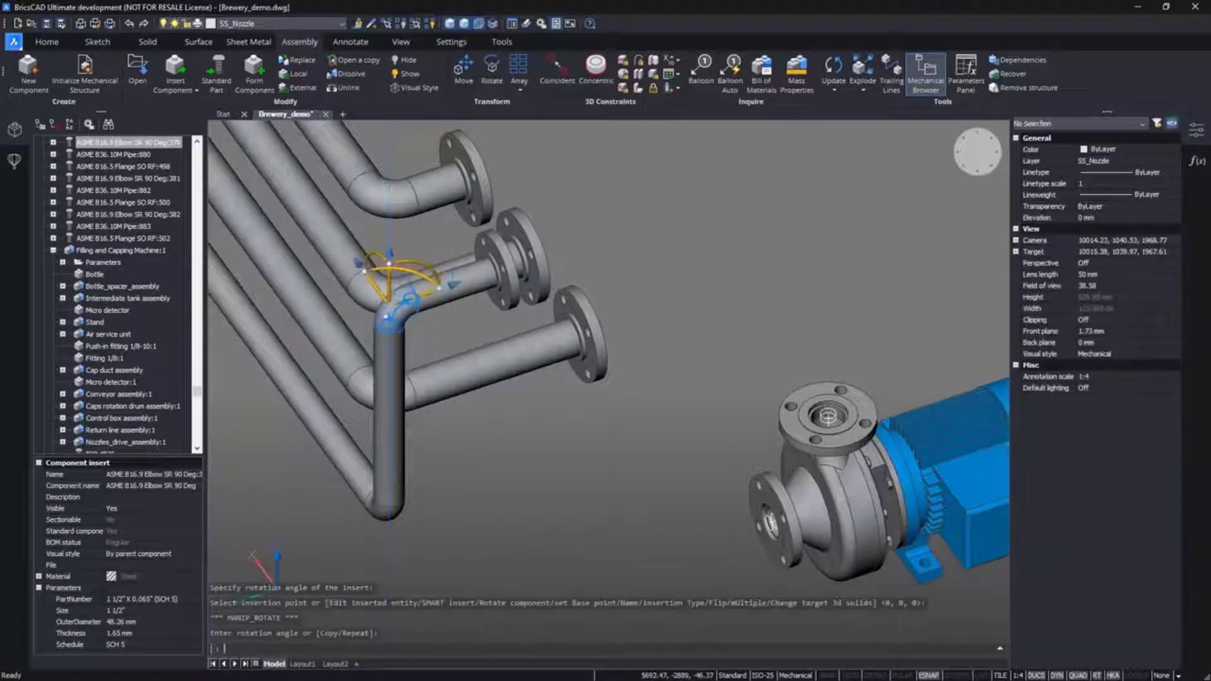
key("Escape")
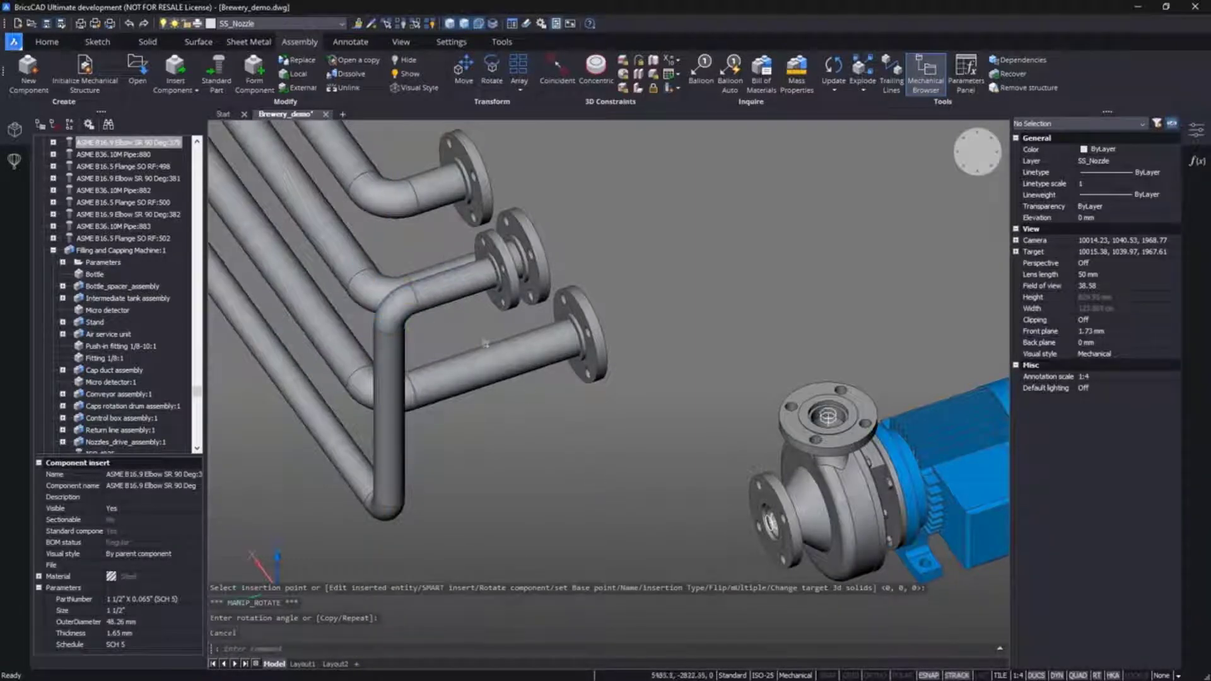
Step: Make the 150 mm Distance_155 constraint of the branch pipe geometry-driven
left_click(88, 154)
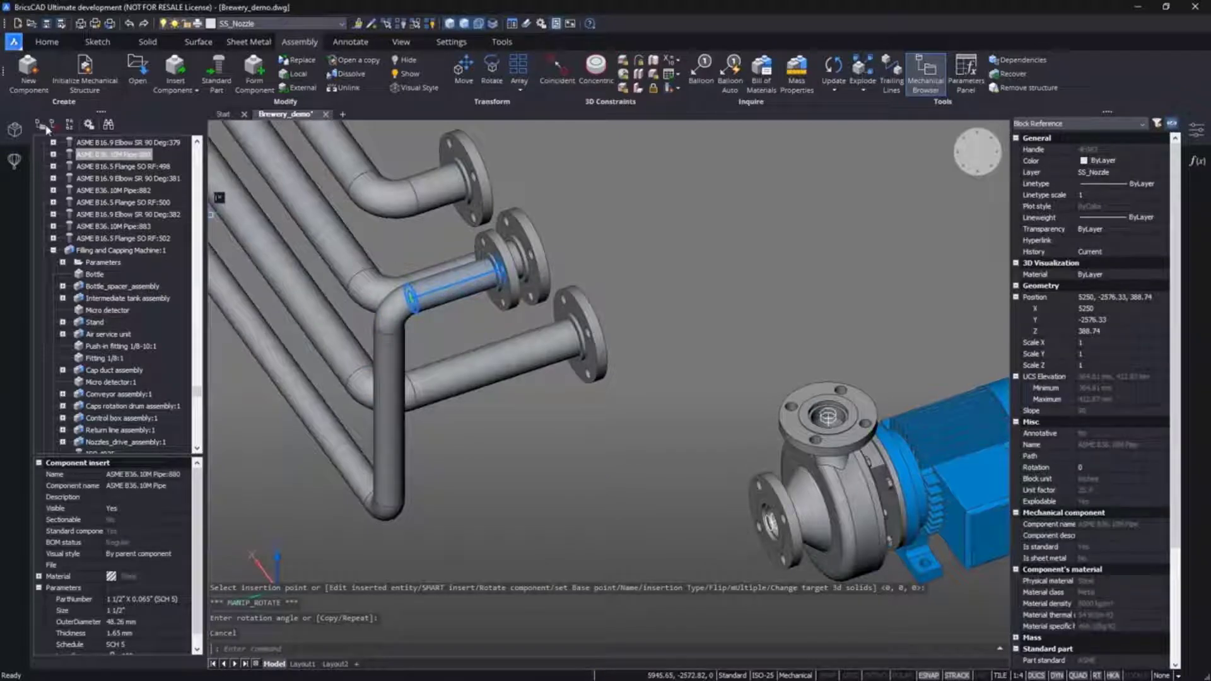
scroll(53, 148, "down", 1)
left_click(53, 142)
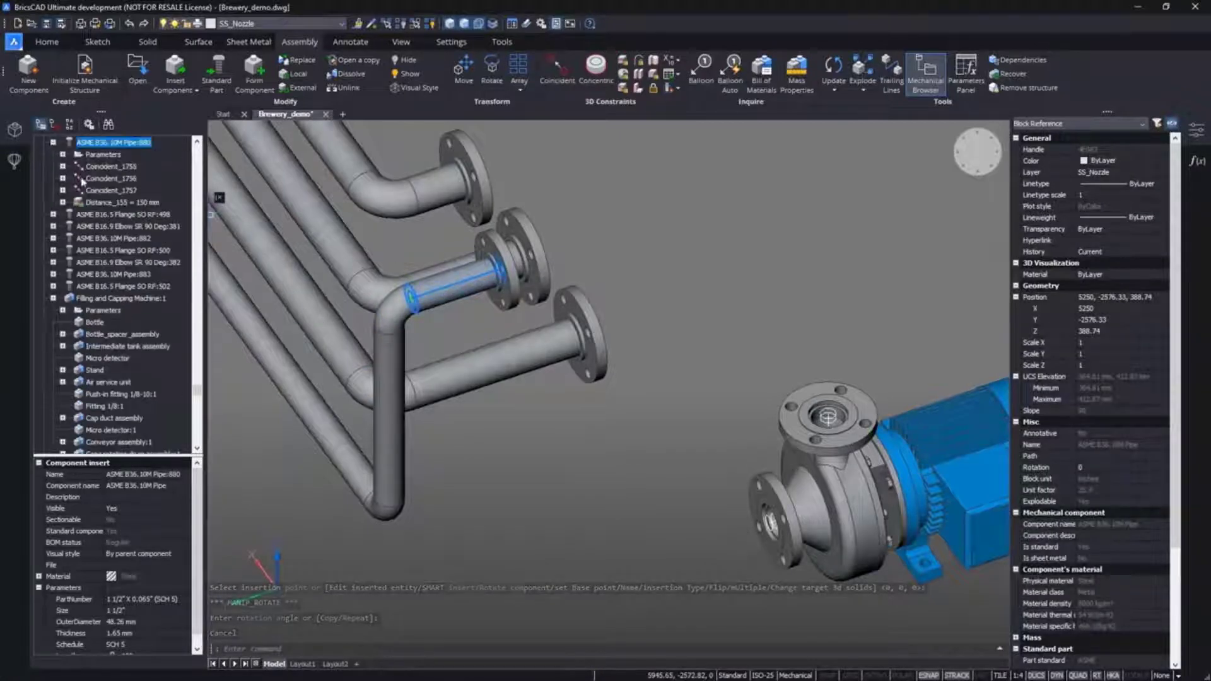
right_click(97, 203)
left_click(142, 223)
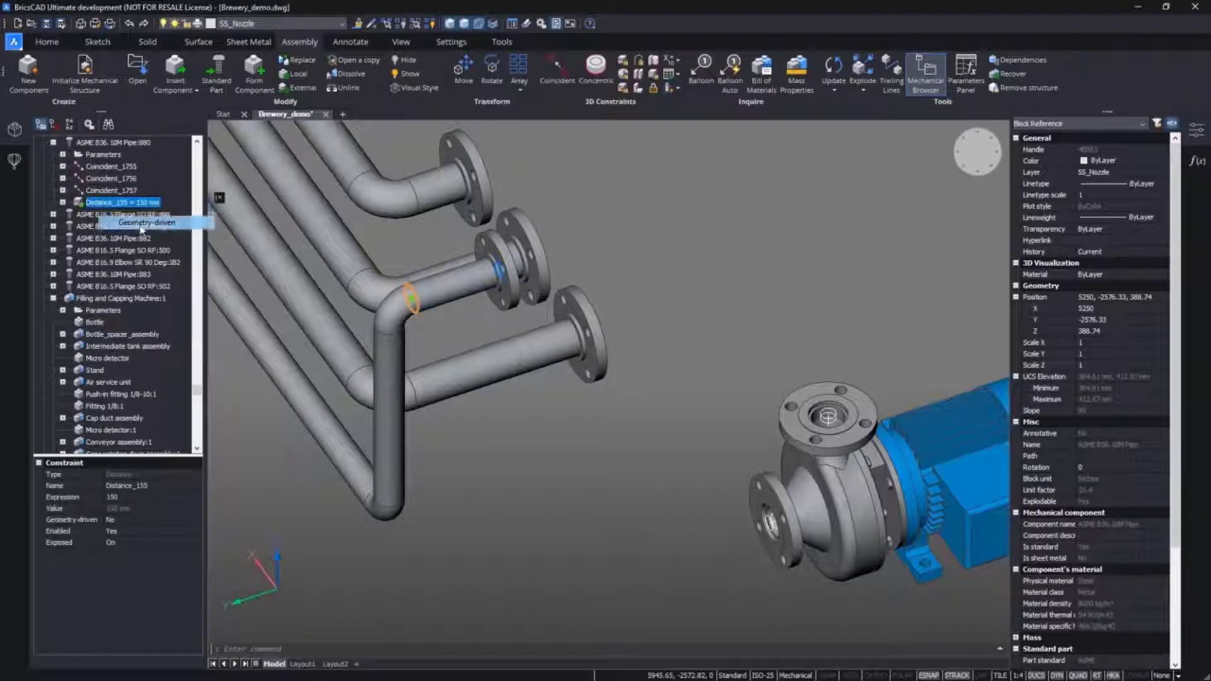
Step: Move the branch pipe's end flange onto the pump's side flange so the pipe stretches to reach it
left_click(506, 297)
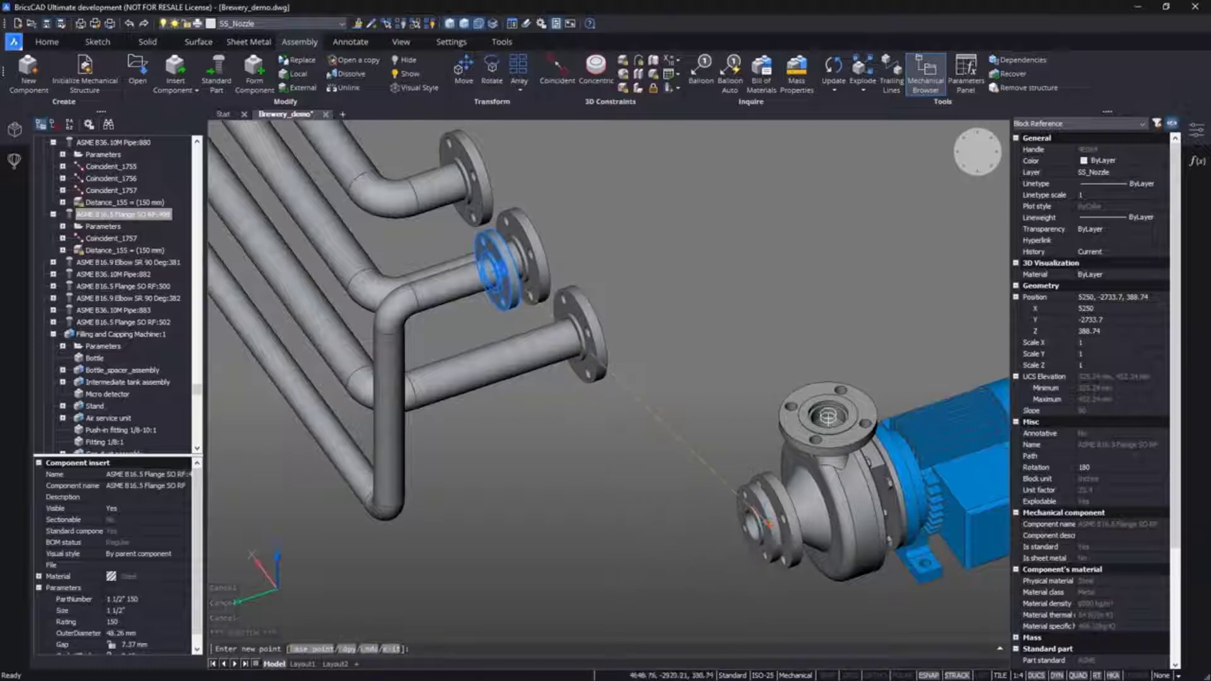
left_click(768, 522)
key("Escape")
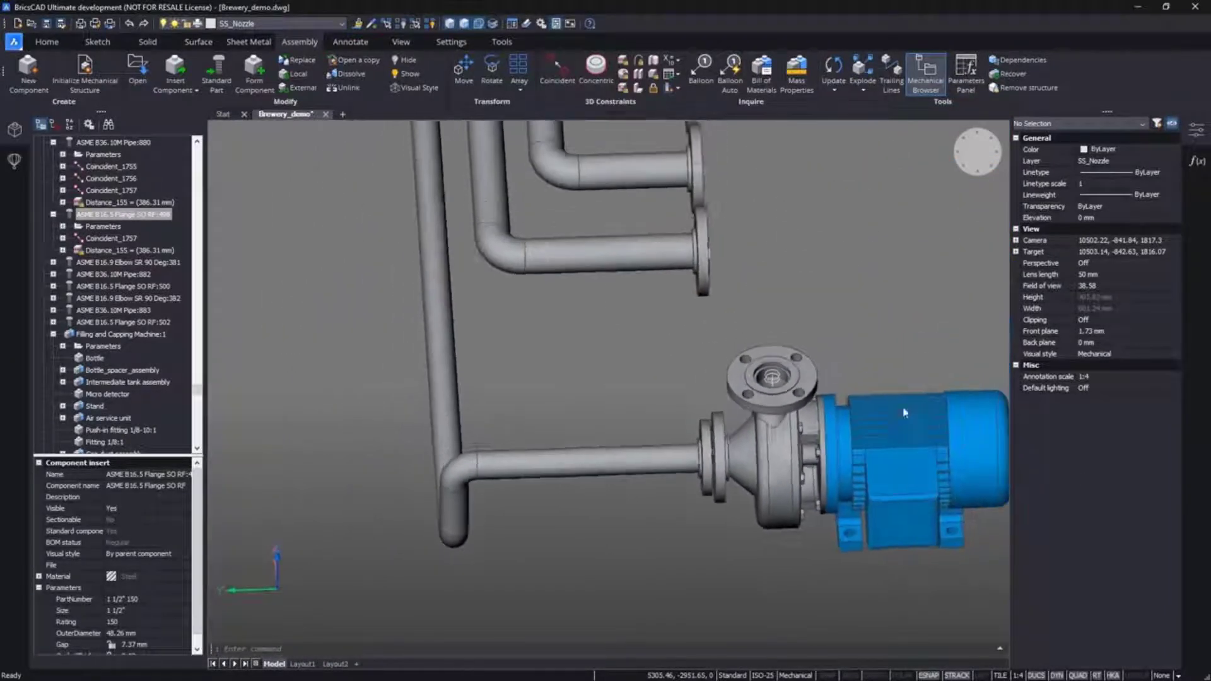
Step: Set the brewery assembly's Beer_Line_Size parameter to 2"
scroll(115, 167, "up", 15)
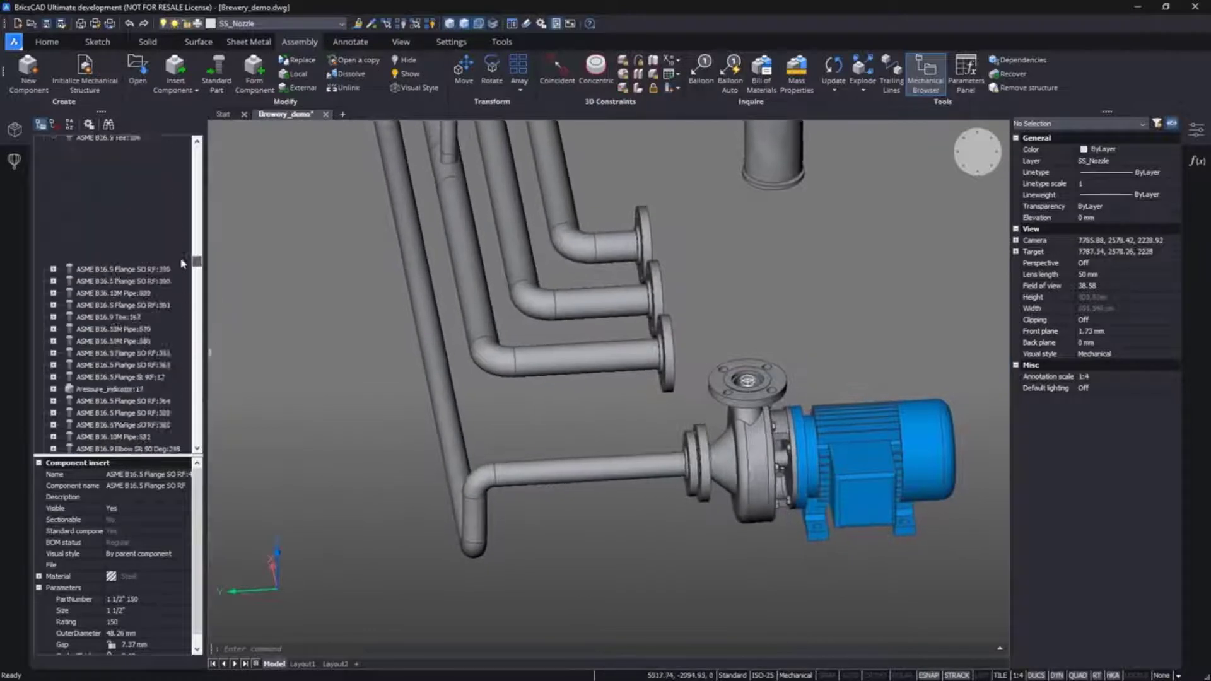
left_click(53, 155)
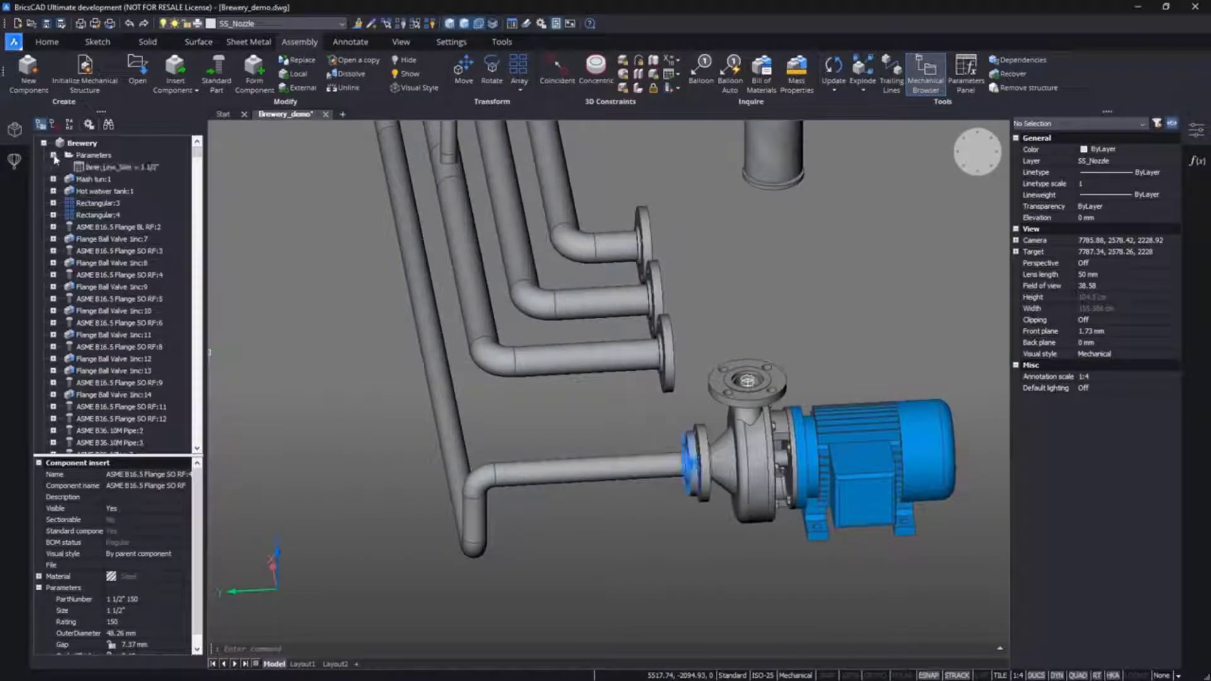
left_click(82, 167)
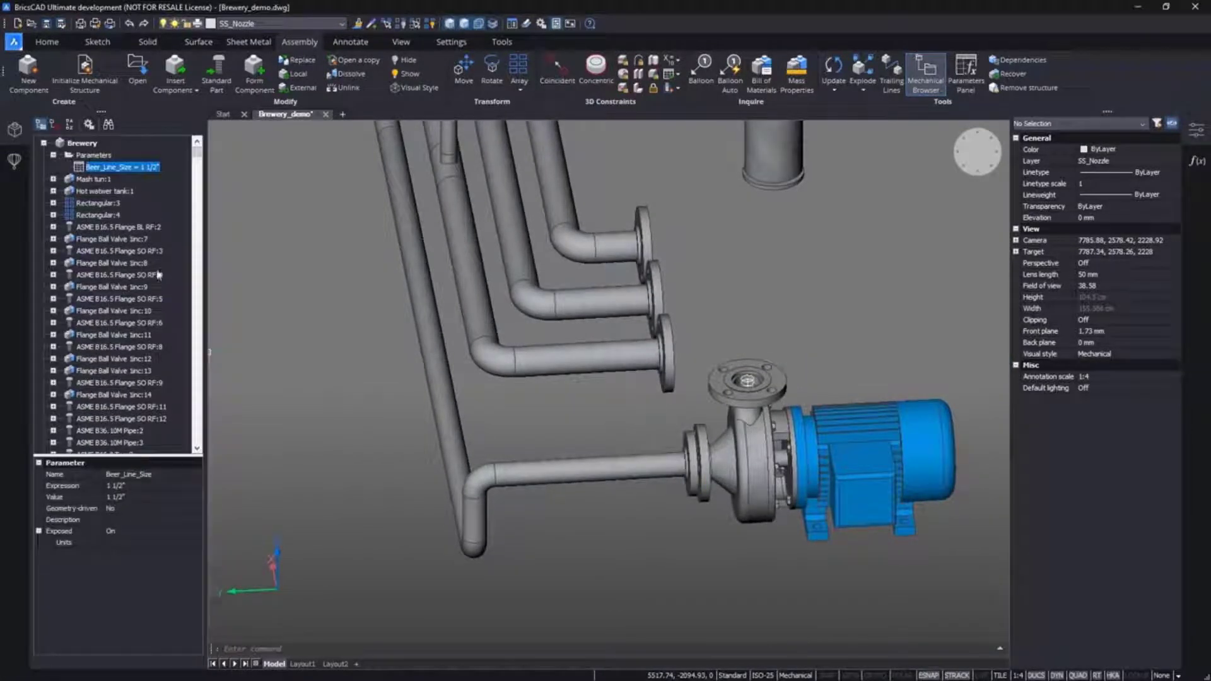
left_click(201, 497)
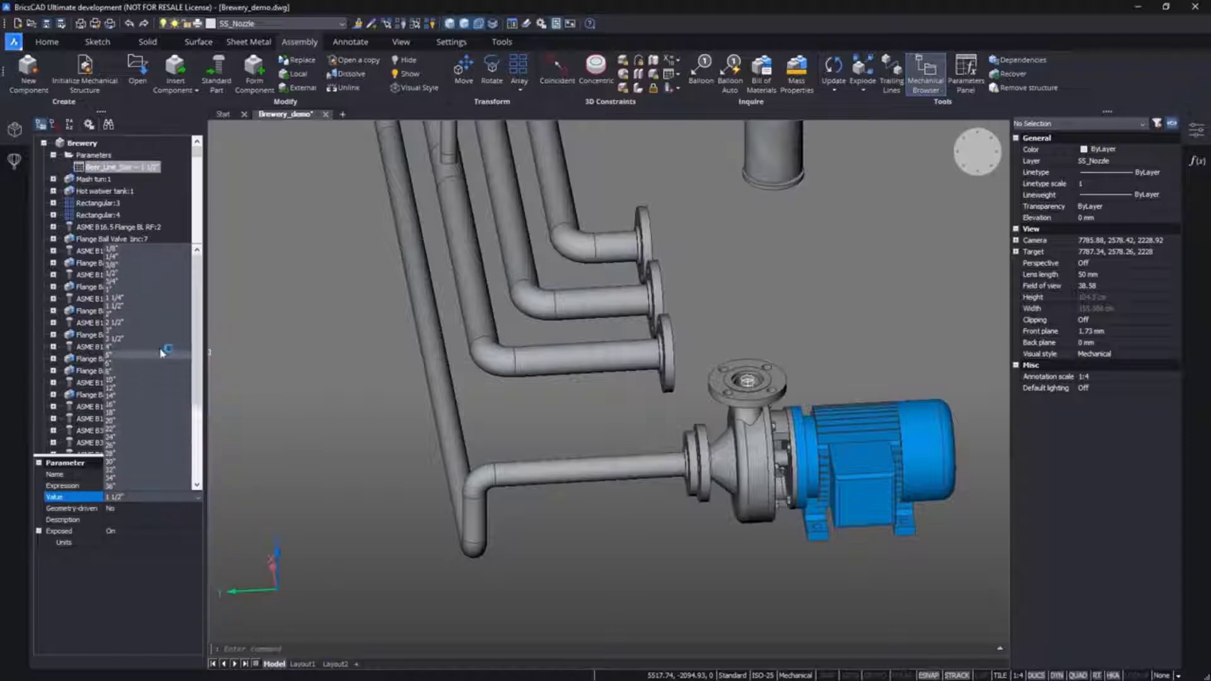
left_click(150, 314)
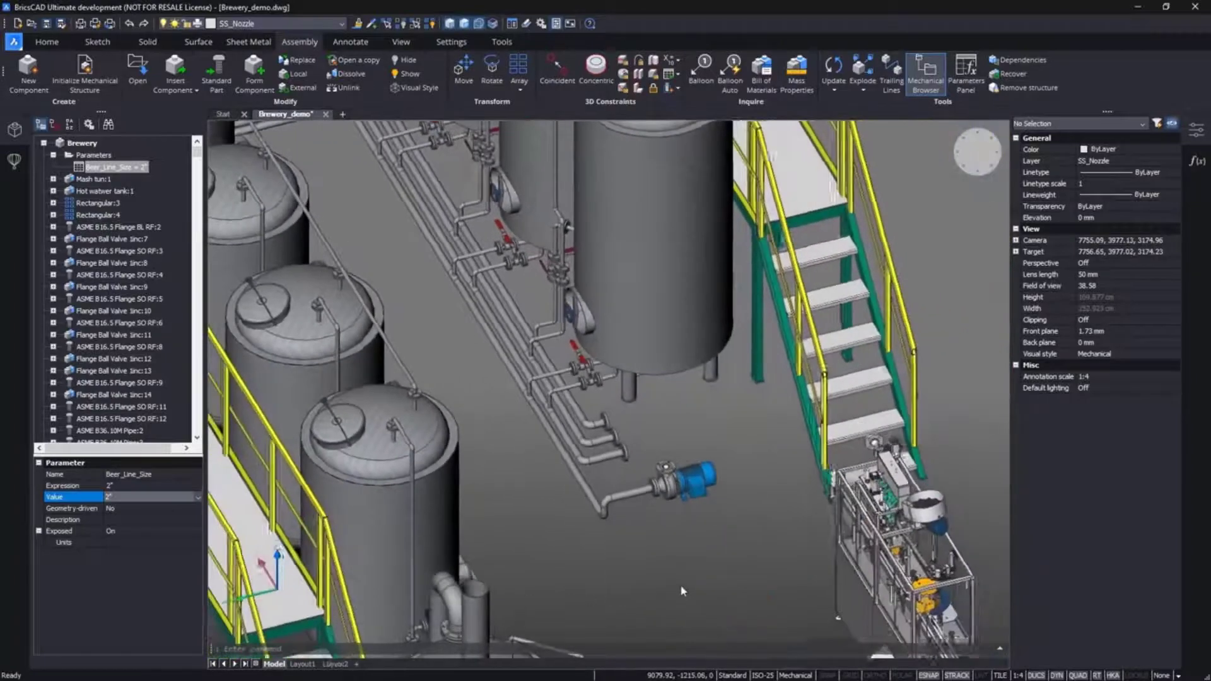
Step: Isolate the pump and the filling and capping machine, hiding the rest of the assembly
left_click(788, 519)
left_click(732, 446)
left_click(569, 396)
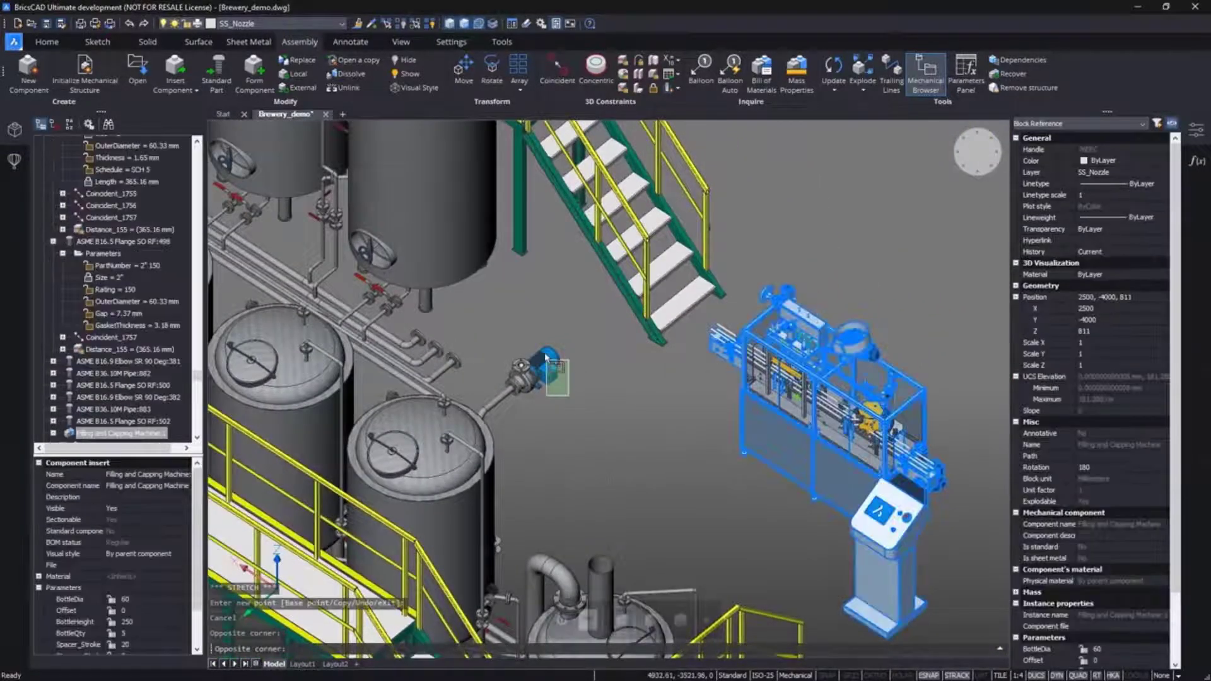
left_click(600, 421)
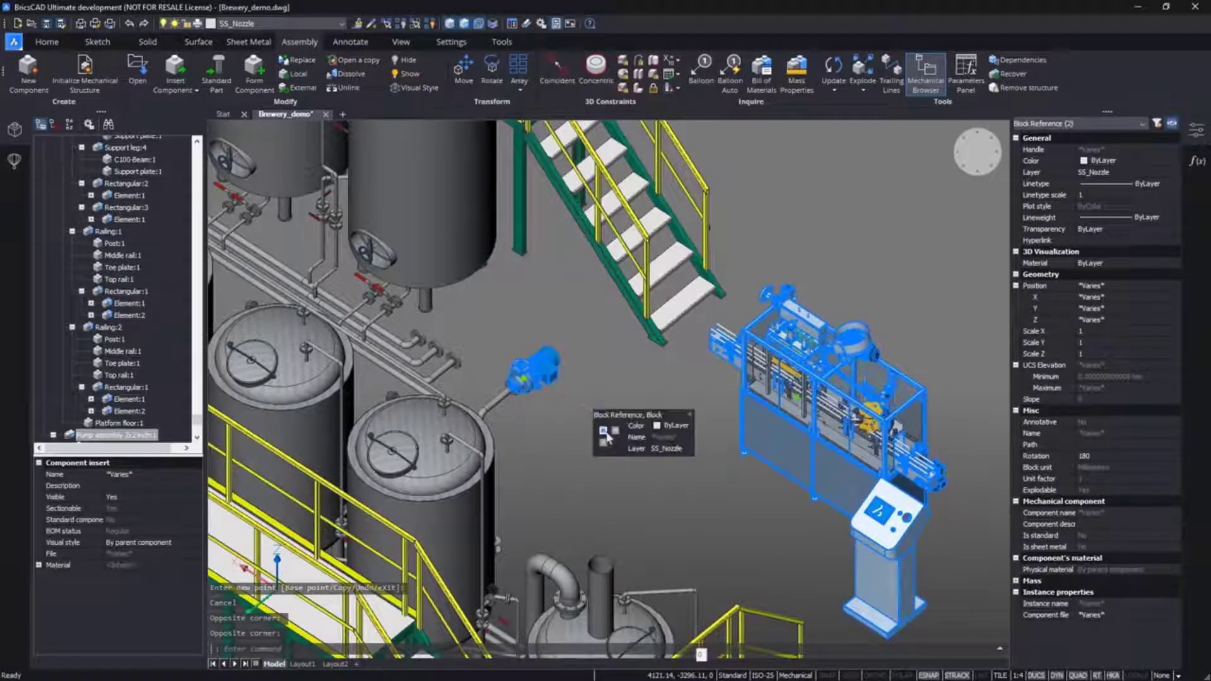
left_click(604, 479)
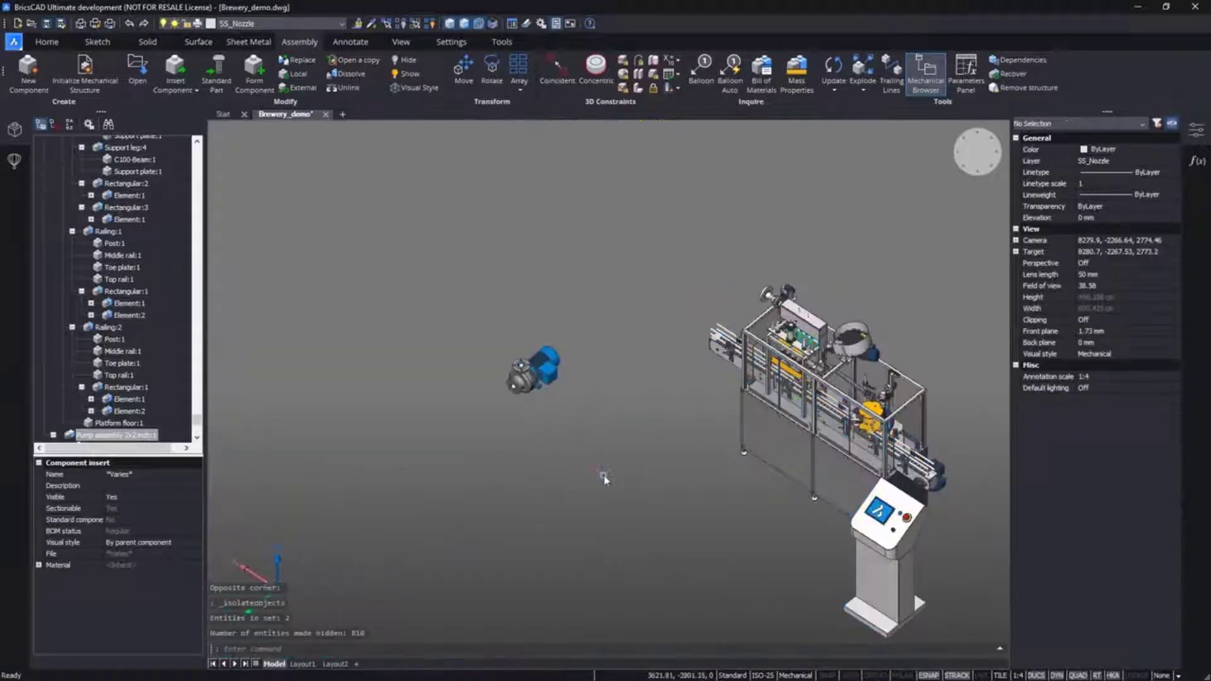
Step: Browse the standard parts library to the ASME piping flanges, listing the entries by name
middle_click_drag(603, 475, 19, 166, "shift")
left_click(15, 161)
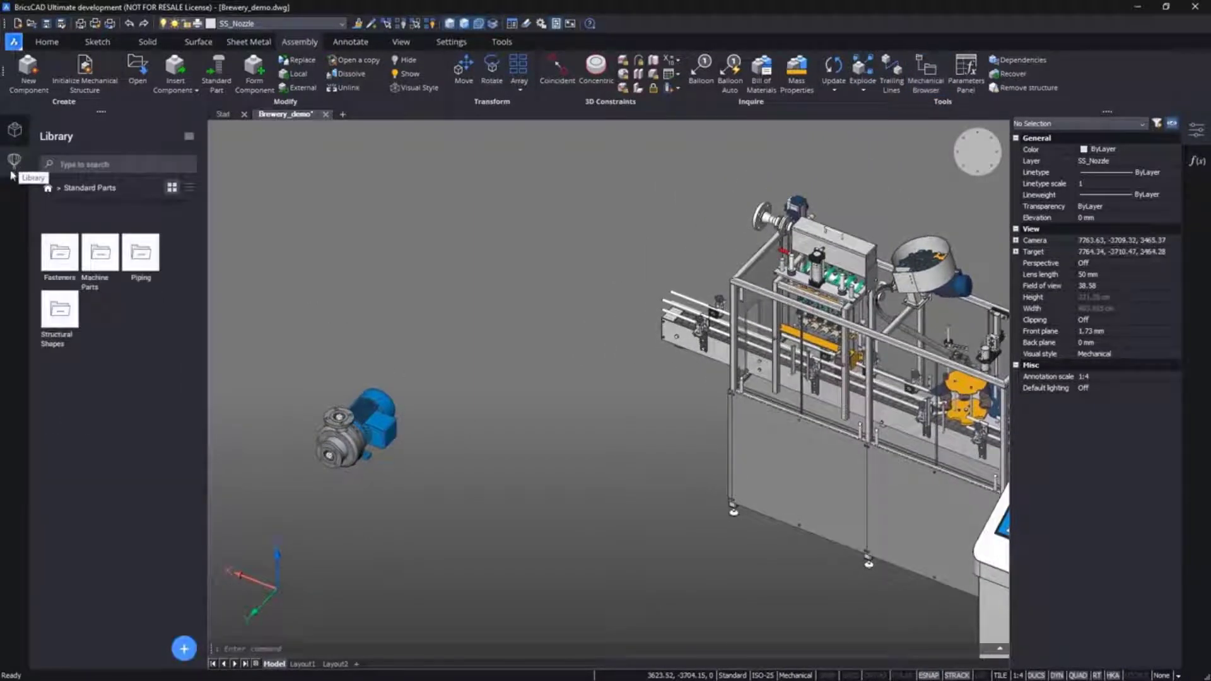
scroll(73, 375, "up", 6)
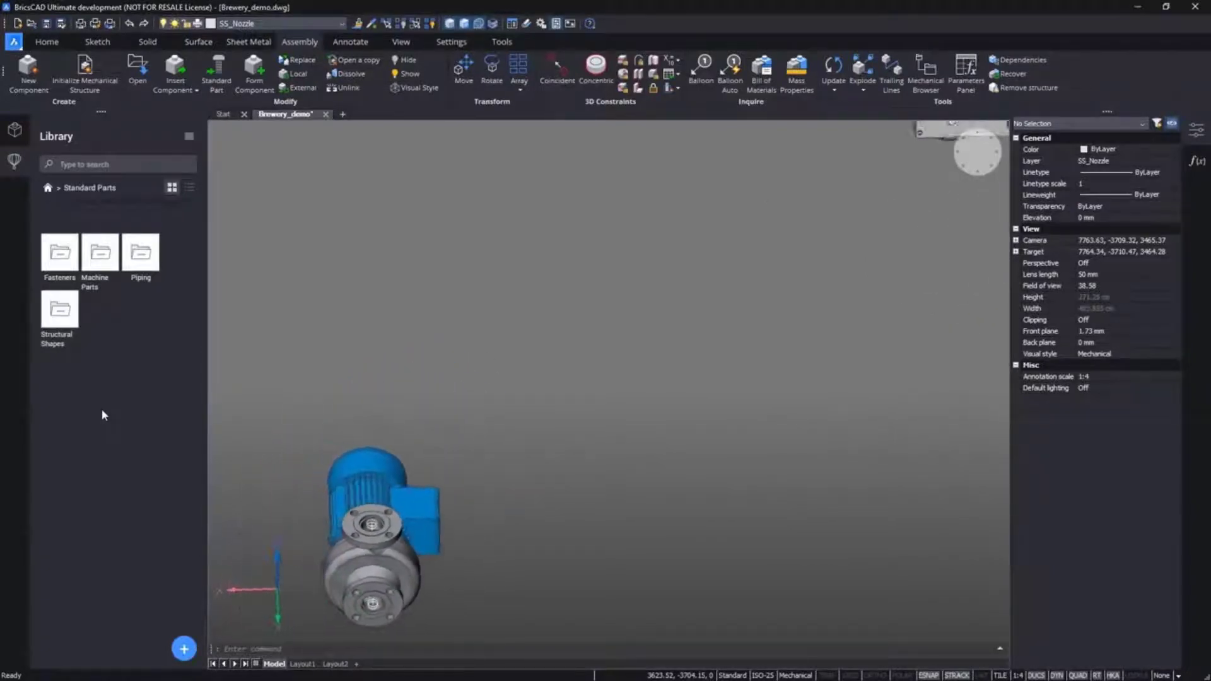
double_click(140, 254)
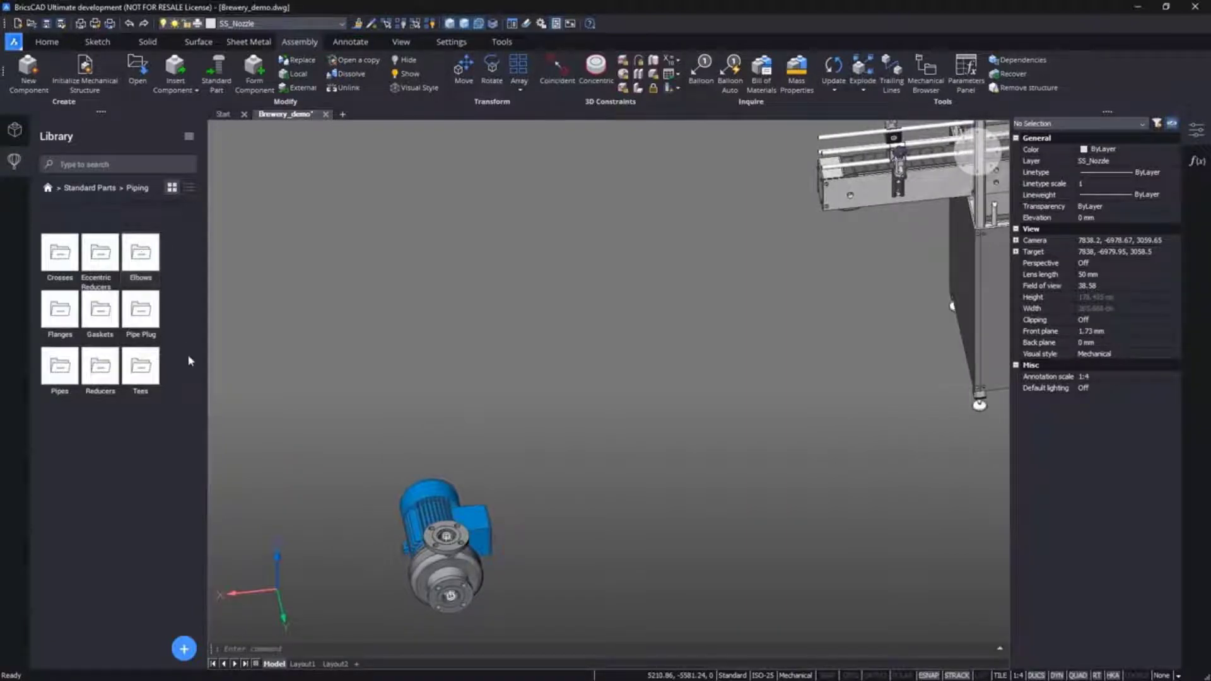
left_click(189, 188)
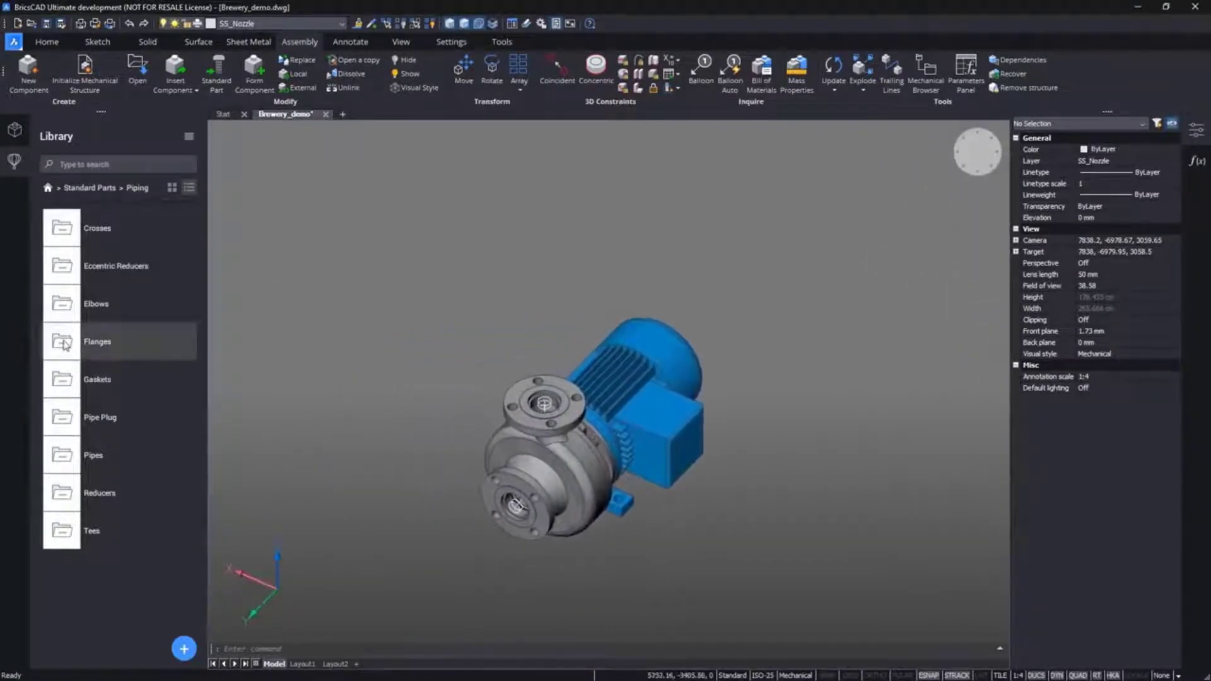
left_click(65, 345)
left_click(79, 270)
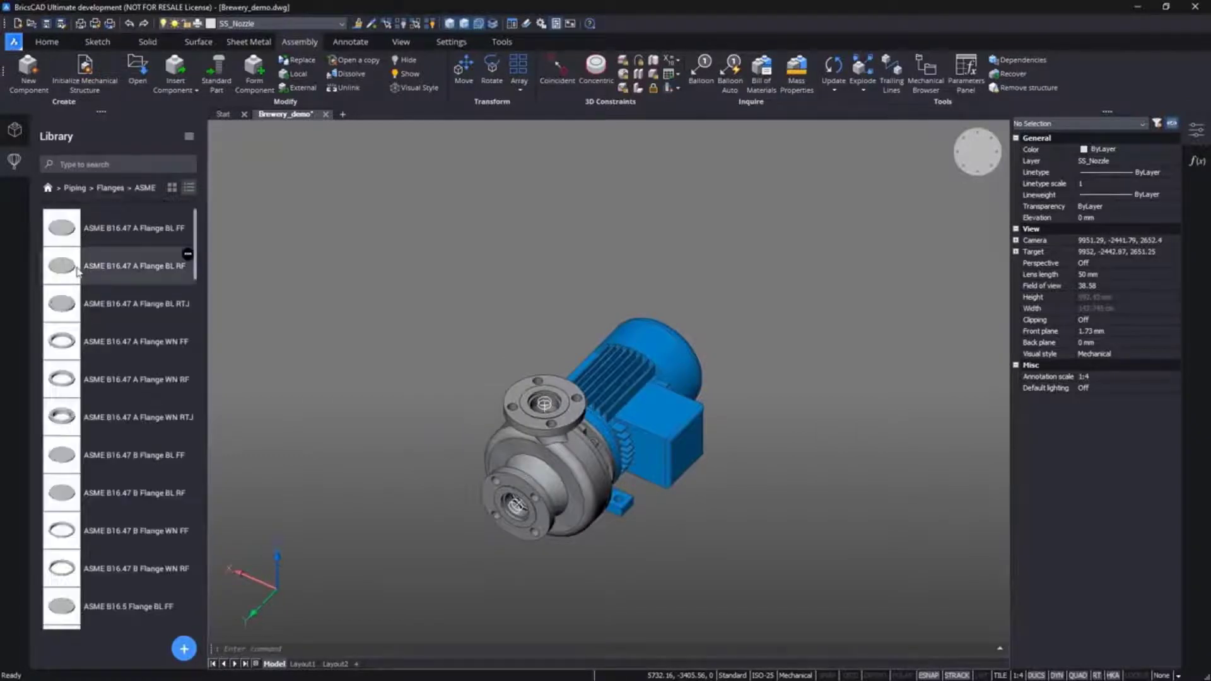
left_click_drag(195, 246, 197, 600)
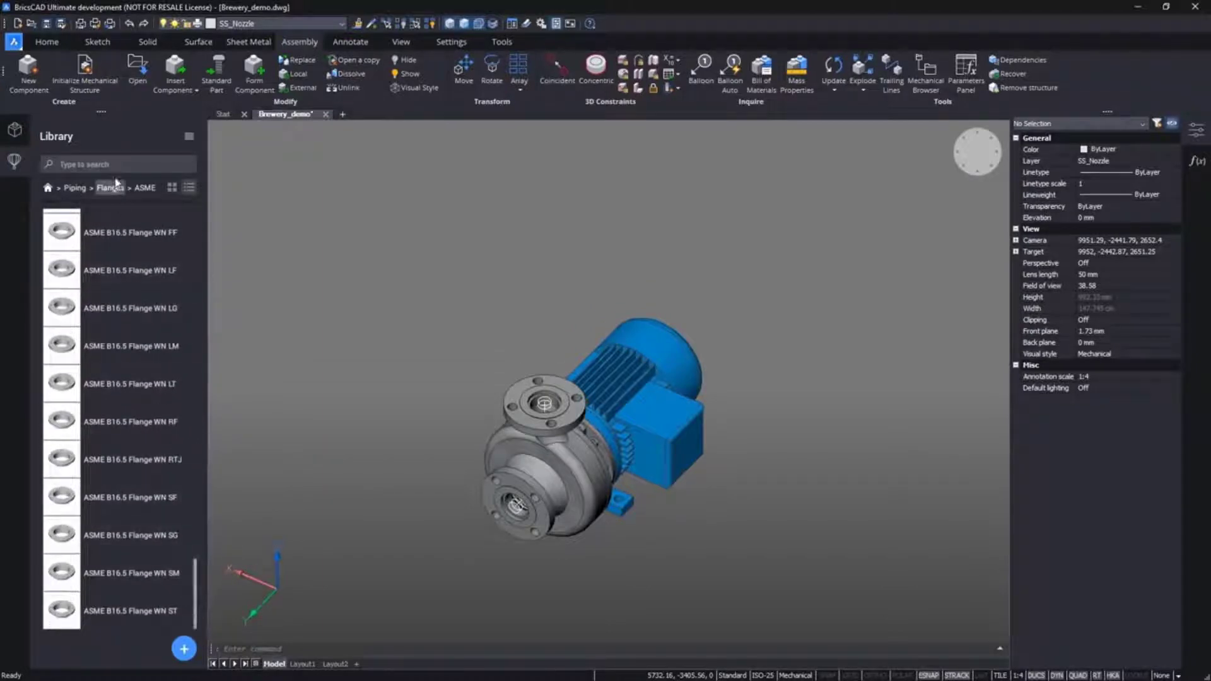
Step: Filter the flanges by "rf" and insert a 2" 150 ASME B16.5 Flange SO RF on the pump's upward-facing flange
type("rf")
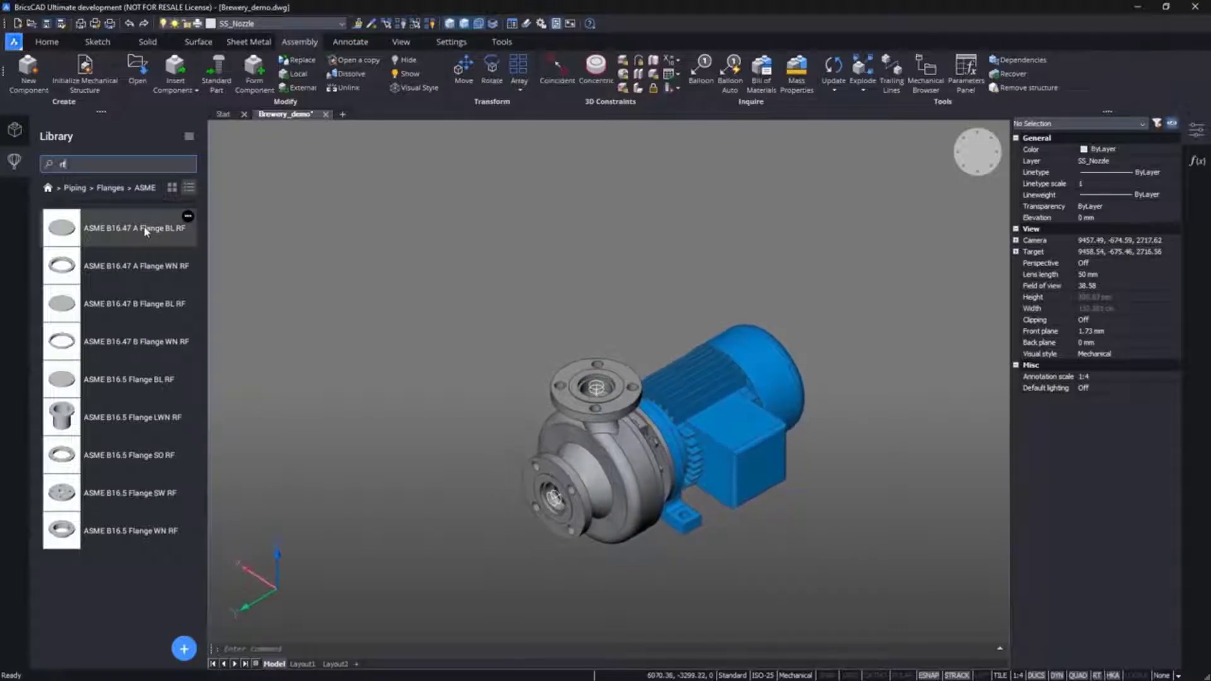
left_click(60, 465)
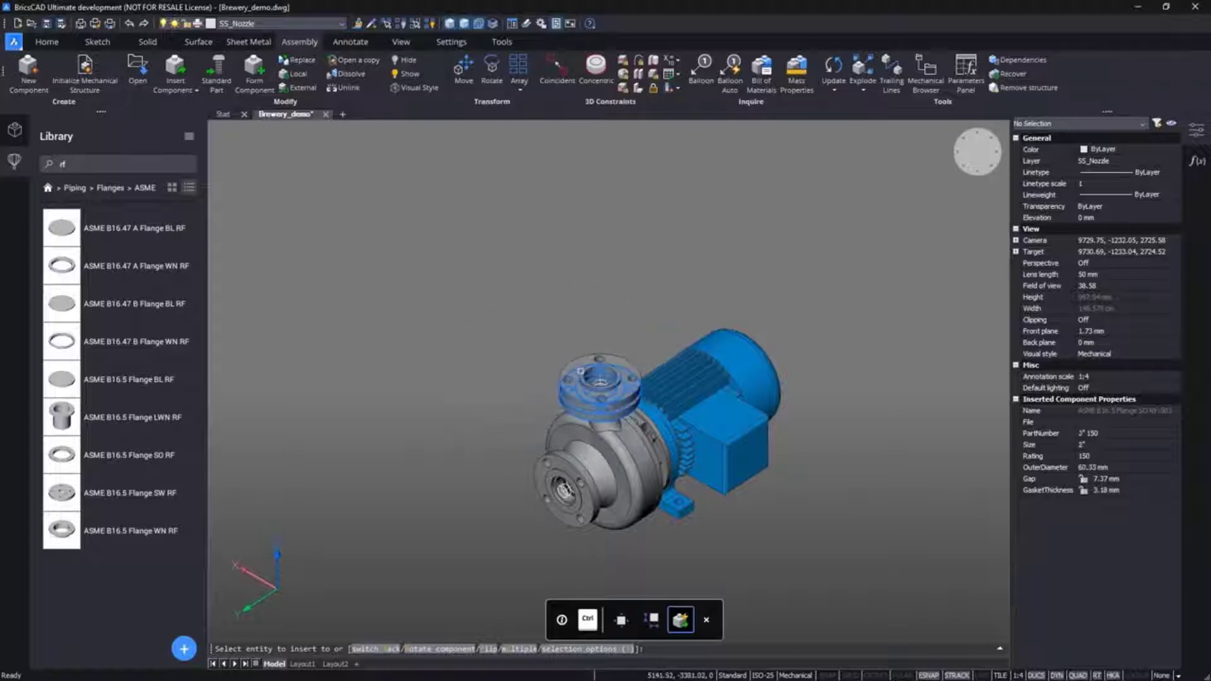
left_click(580, 371)
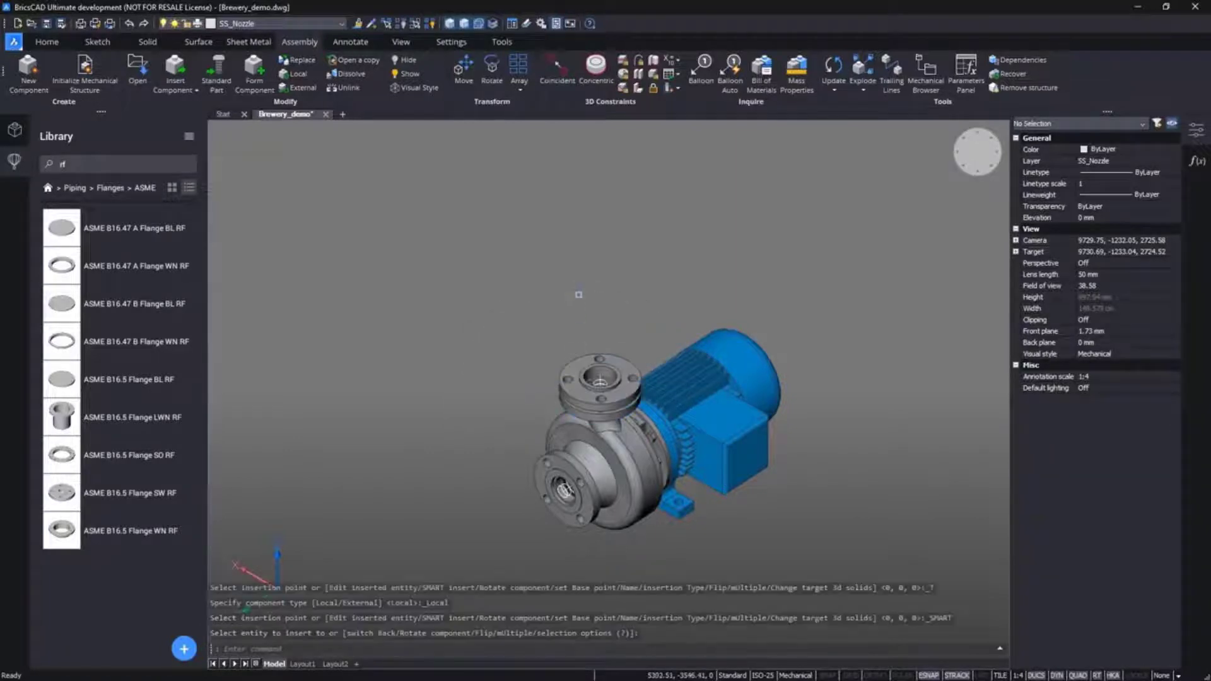
Step: Insert a 2" SCH 5S ASME B36.19M Pipe from the piping library onto the pump's upper flange
left_click(76, 189)
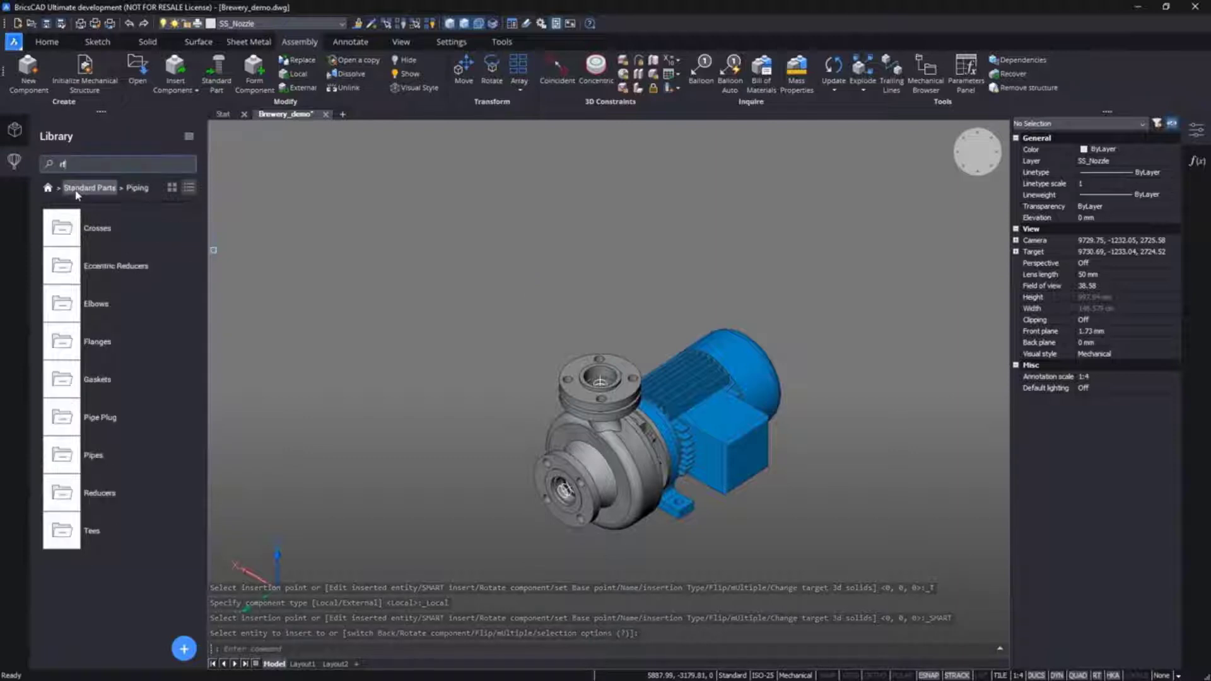
left_click(63, 454)
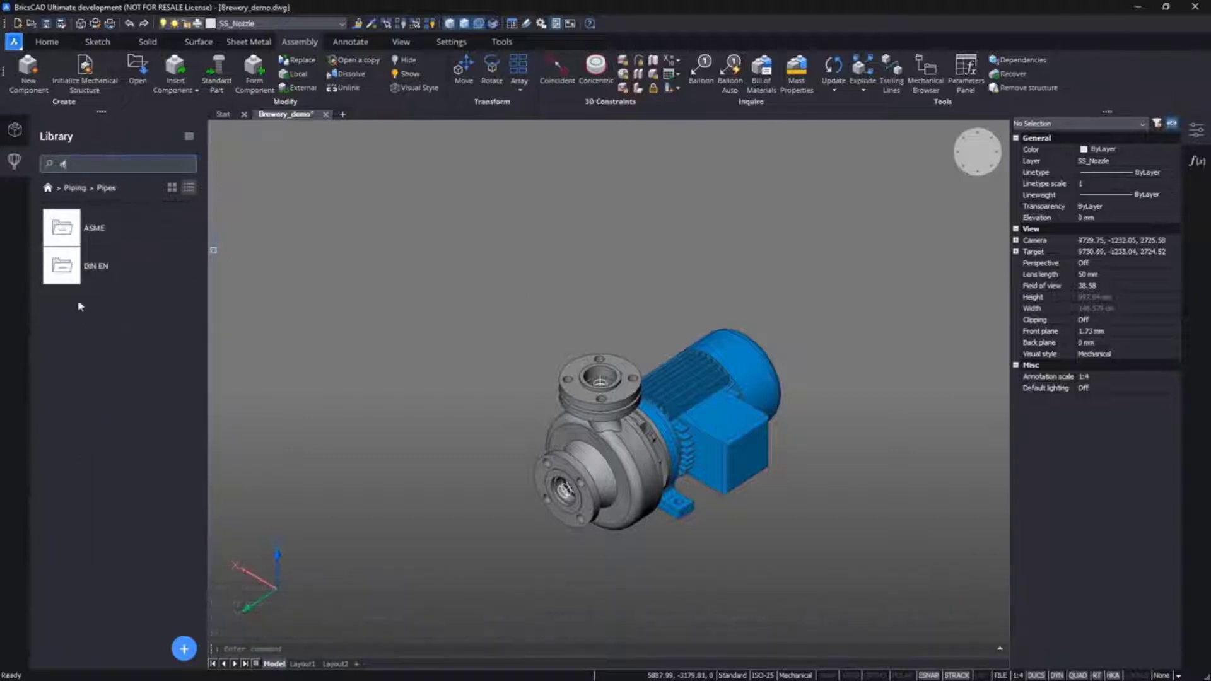
left_click(65, 265)
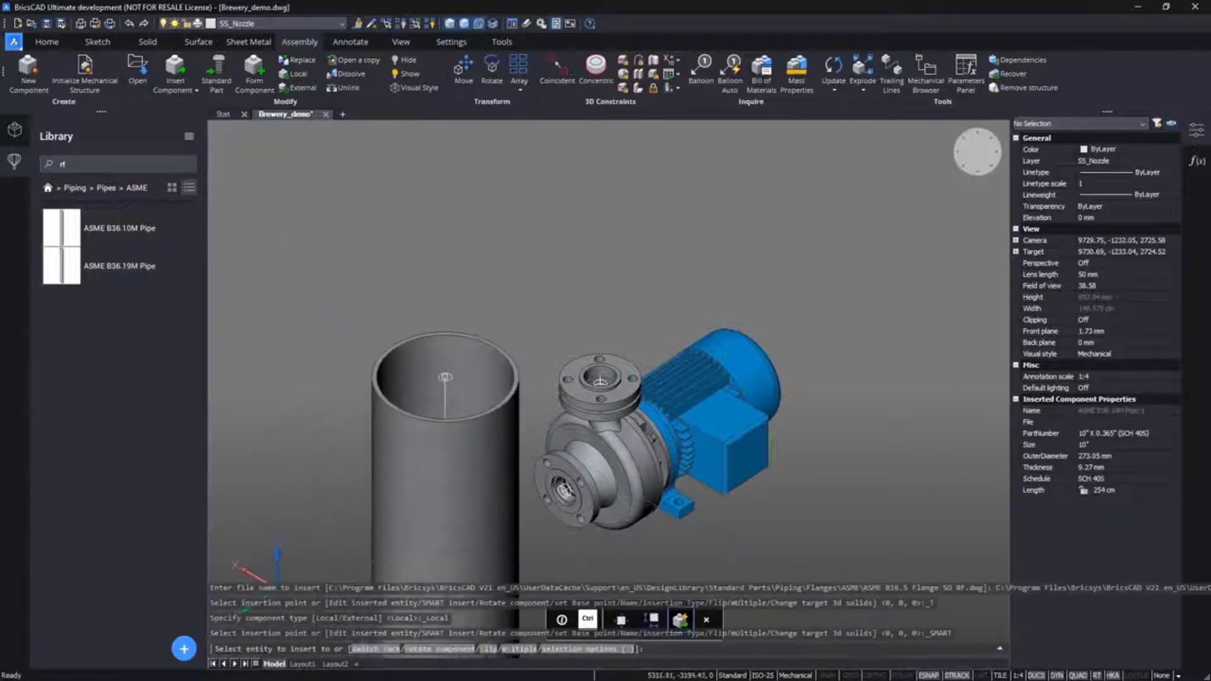
left_click(580, 372)
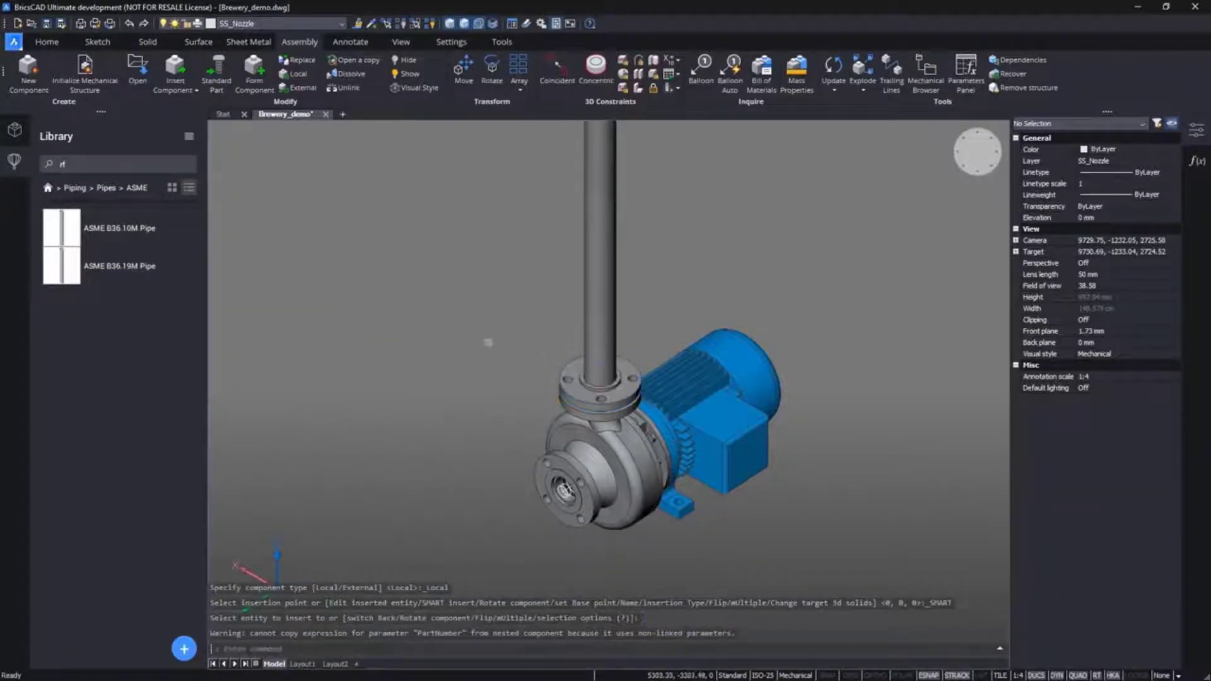
Step: Insert an ASME B16.9 Elbow LR 90 Deg from the piping library onto the upper end of the vertical pipe
scroll(453, 350, "down", 3)
scroll(453, 354, "up", 5)
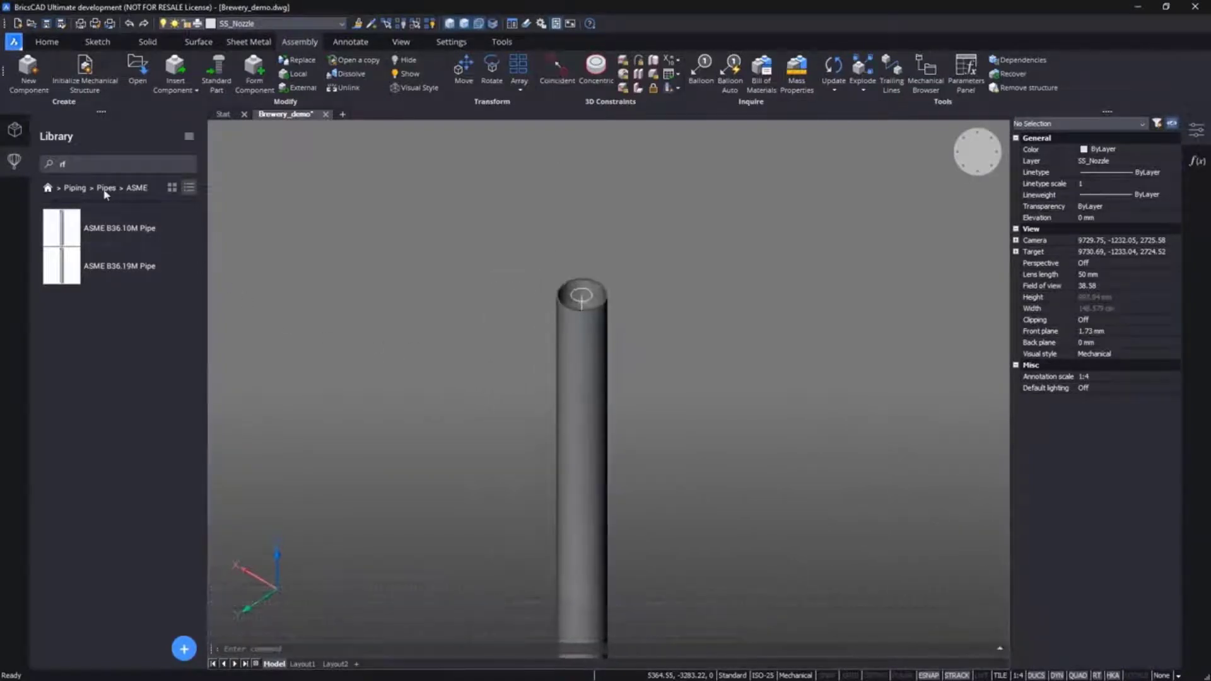
left_click(74, 188)
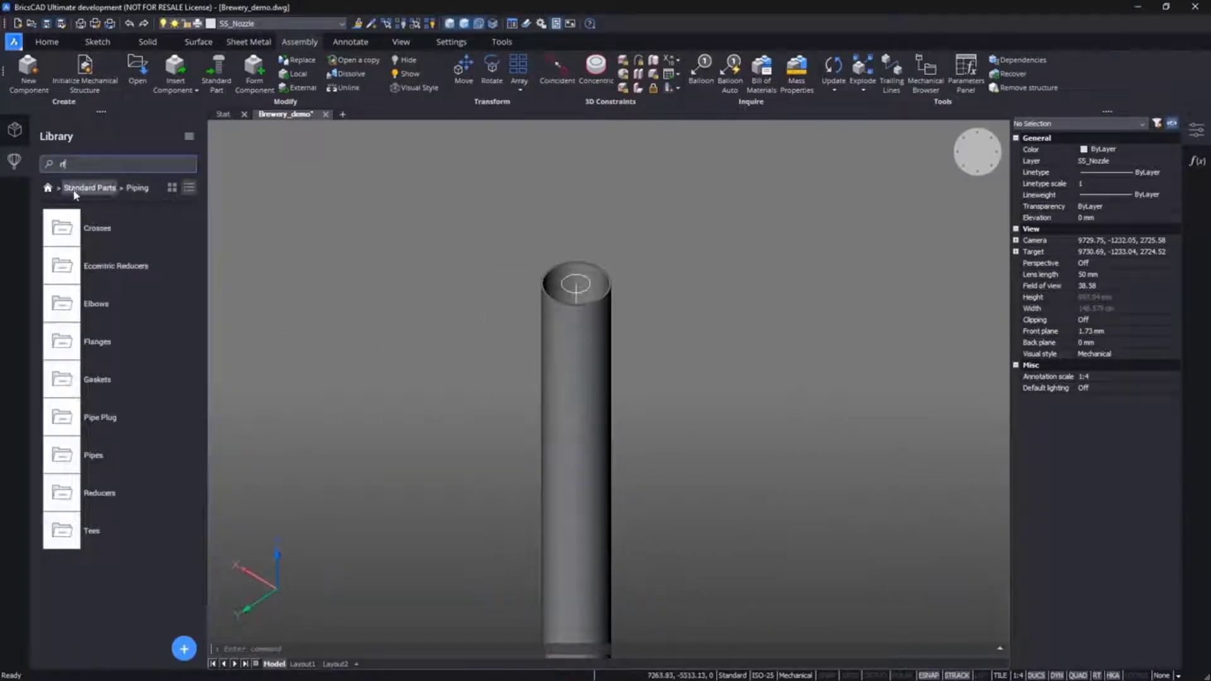
left_click(72, 303)
left_click(69, 237)
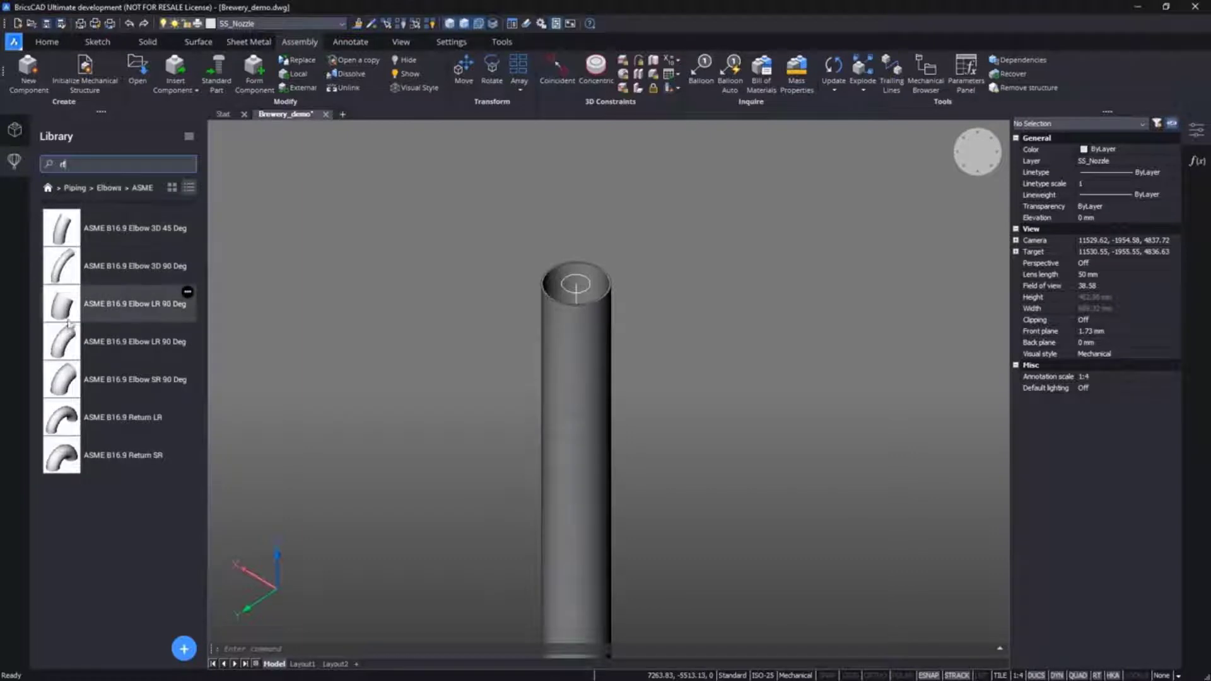
left_click(127, 342)
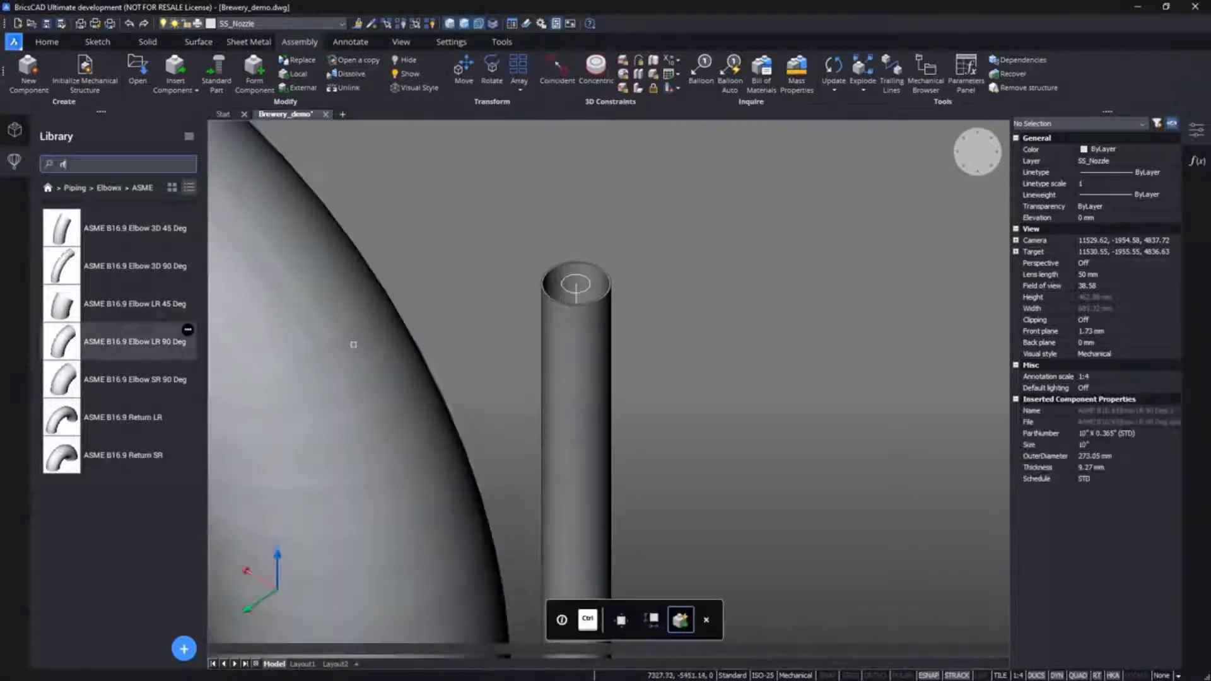
left_click(548, 292)
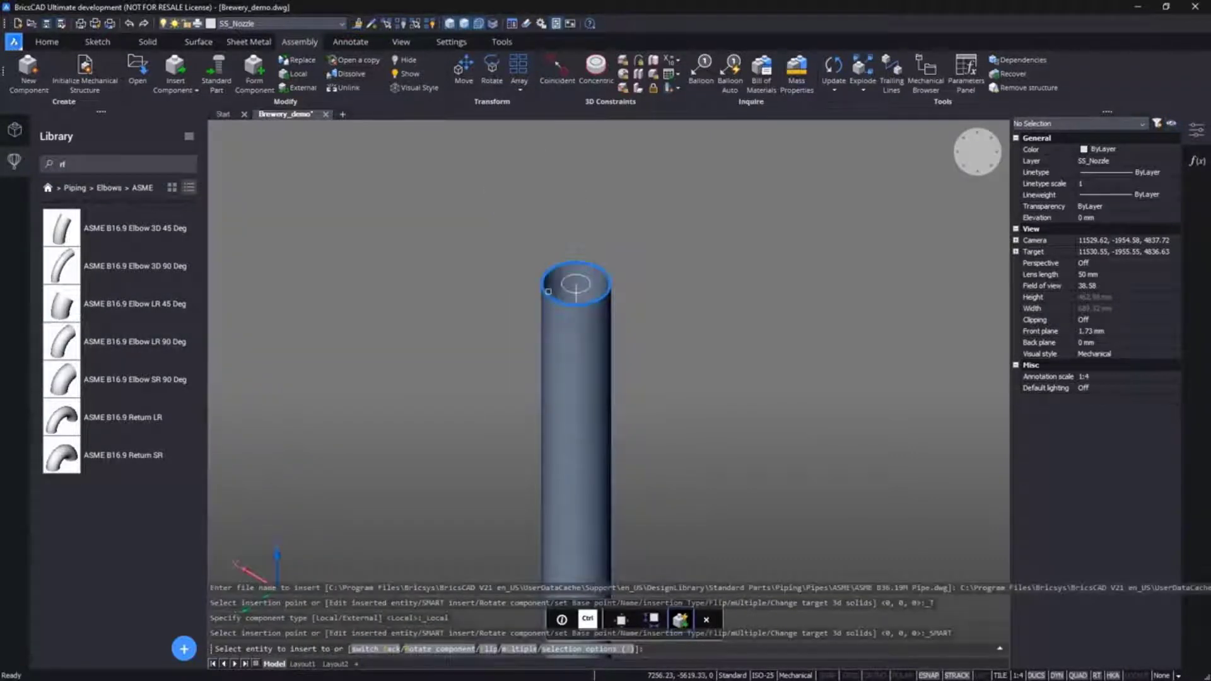
key("Escape")
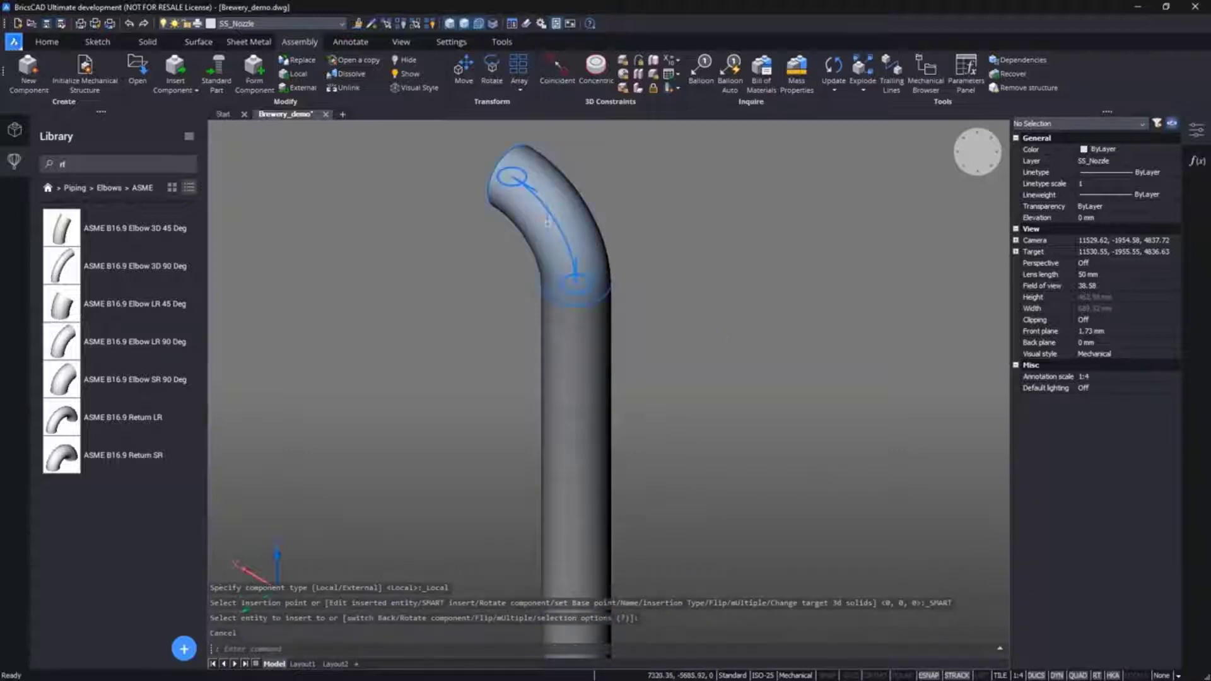
Step: Rotate the elbow about the vertical pipe's axis so its open end faces the negative Y direction
left_click(548, 228)
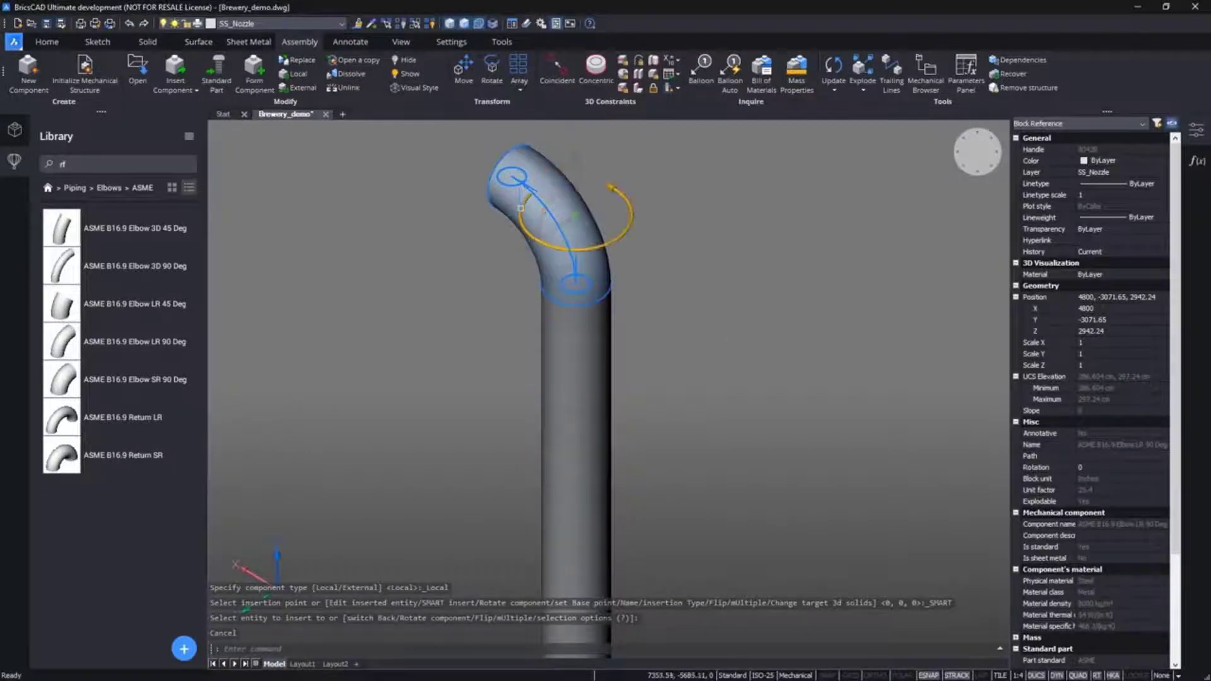
left_click_drag(548, 210, 576, 193)
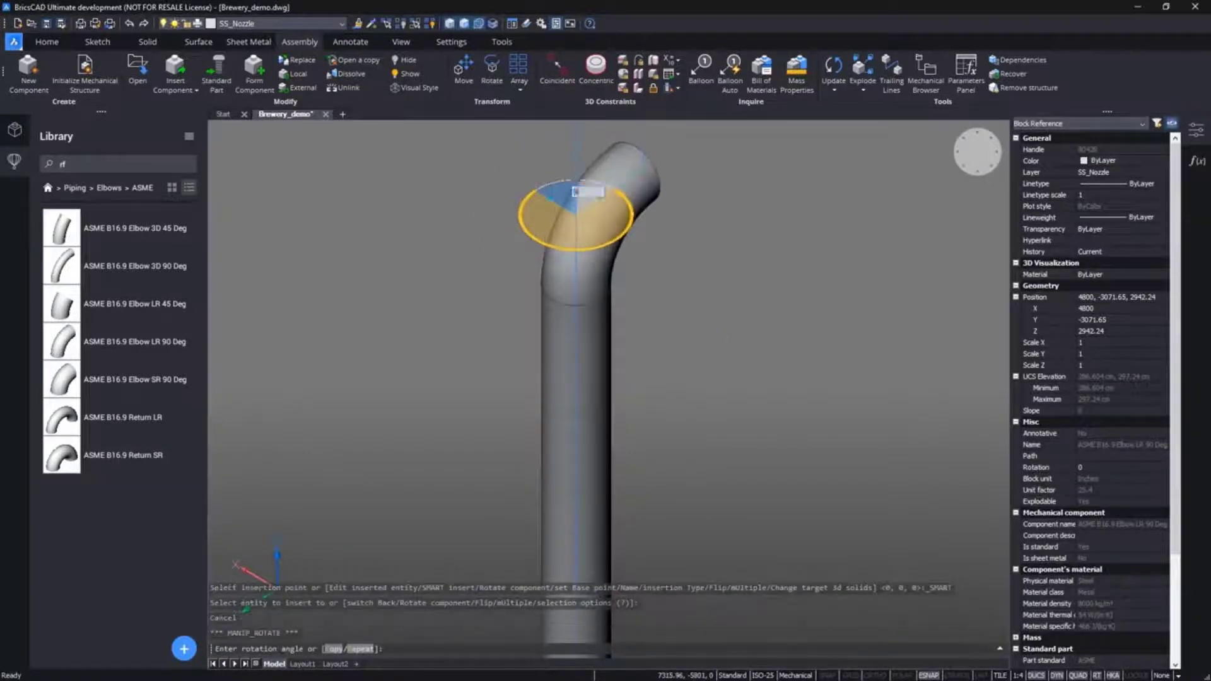
key("Escape")
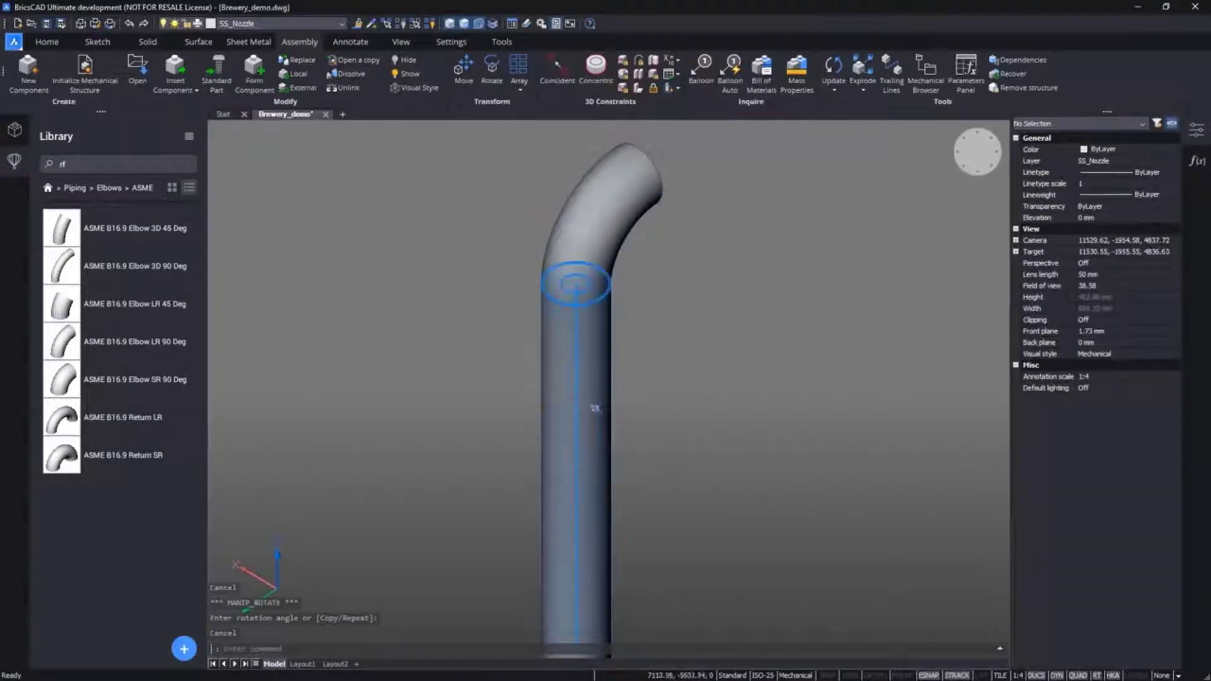
Step: Insert a copy of the vertical 2" pipe onto the open end of the elbow
left_click(592, 411)
mouse_move(610, 416)
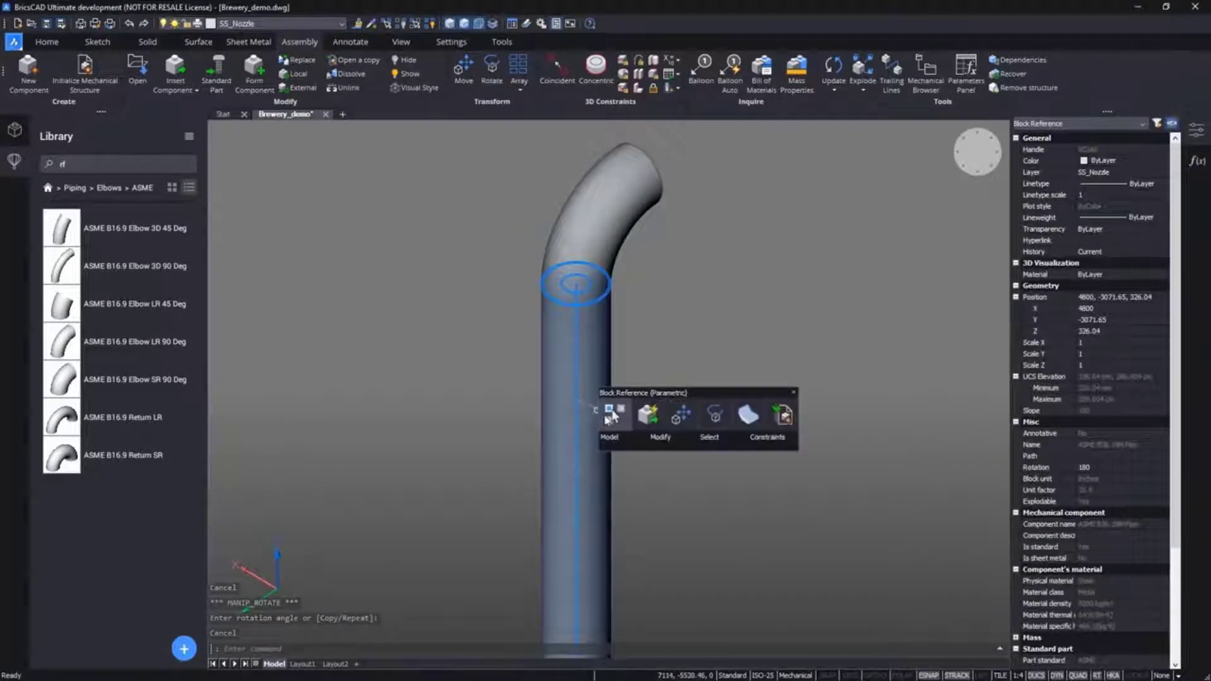
left_click(650, 426)
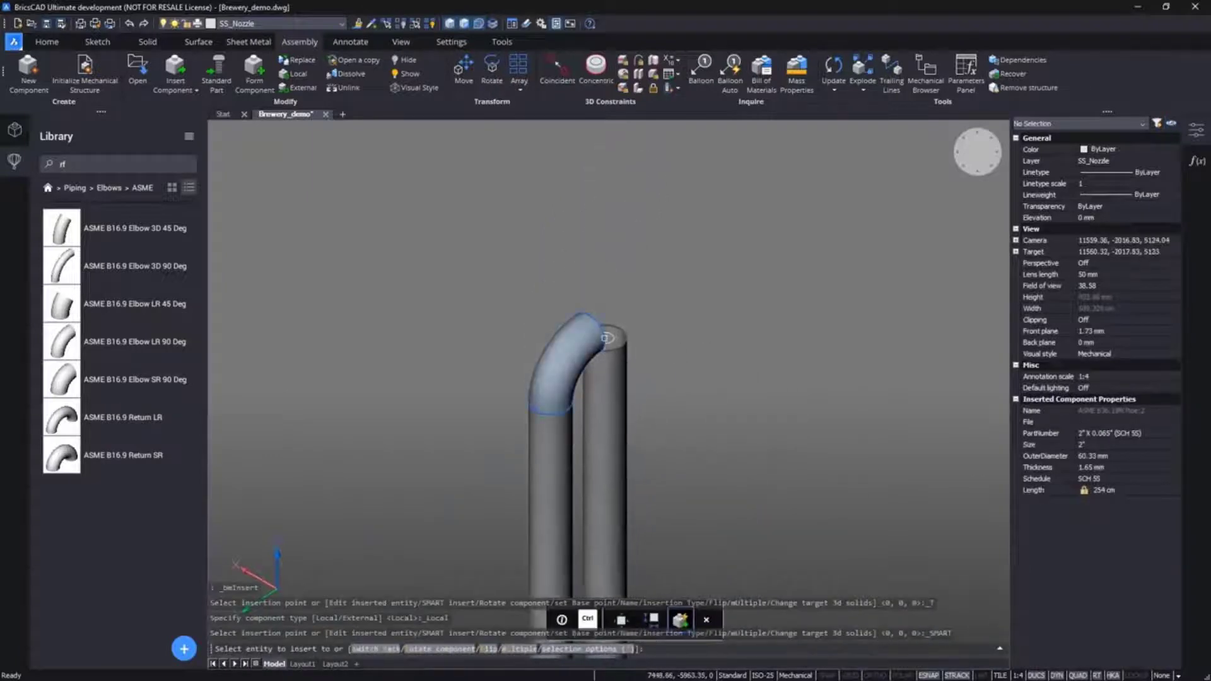
left_click(634, 358)
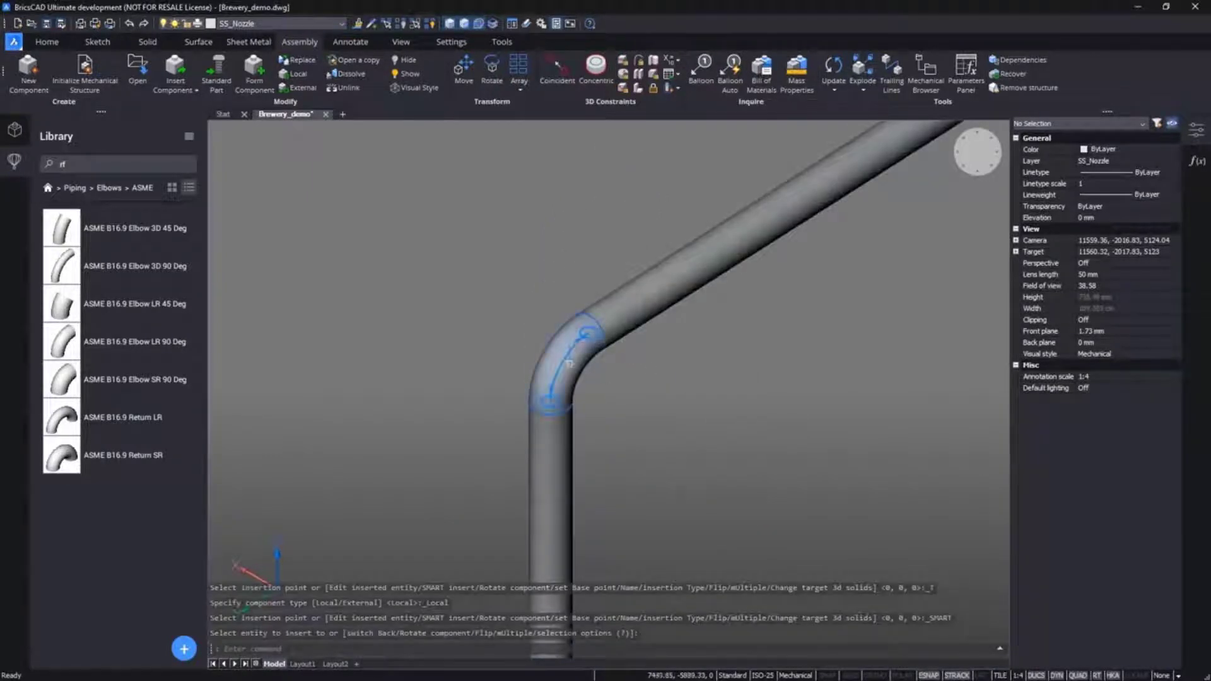
Step: Insert a copy of the LR 90 Deg elbow onto the free end of the horizontal pipe
left_click(585, 372)
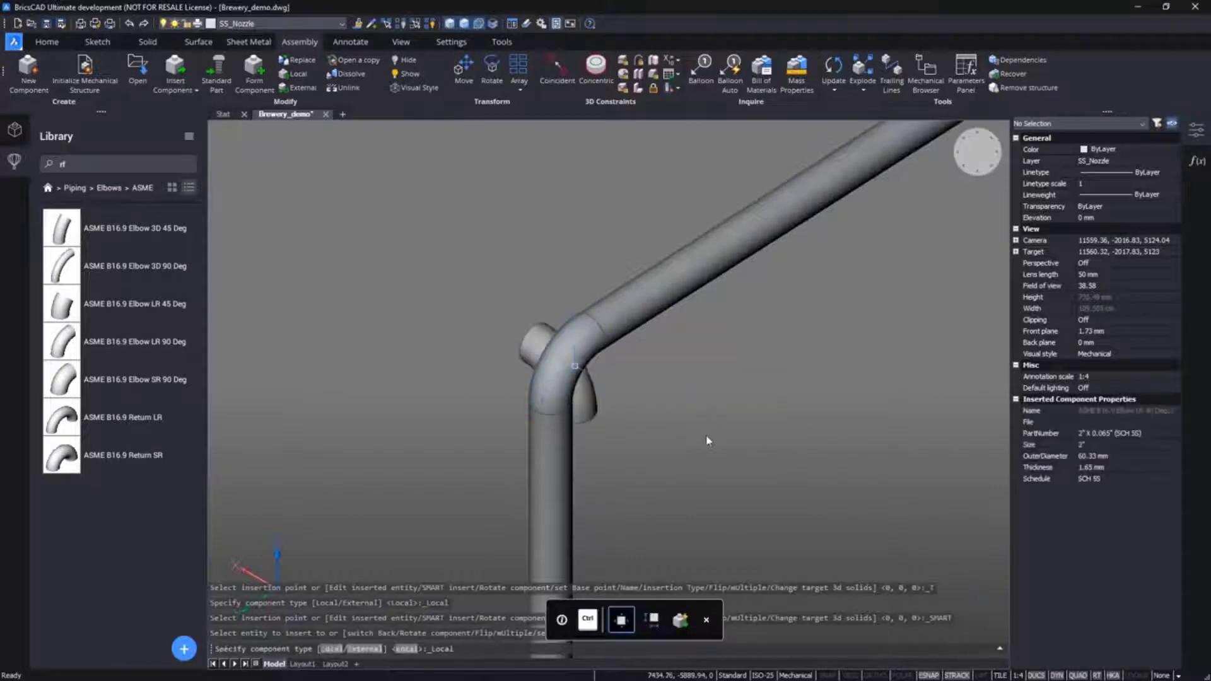
scroll(708, 450, "down", 4)
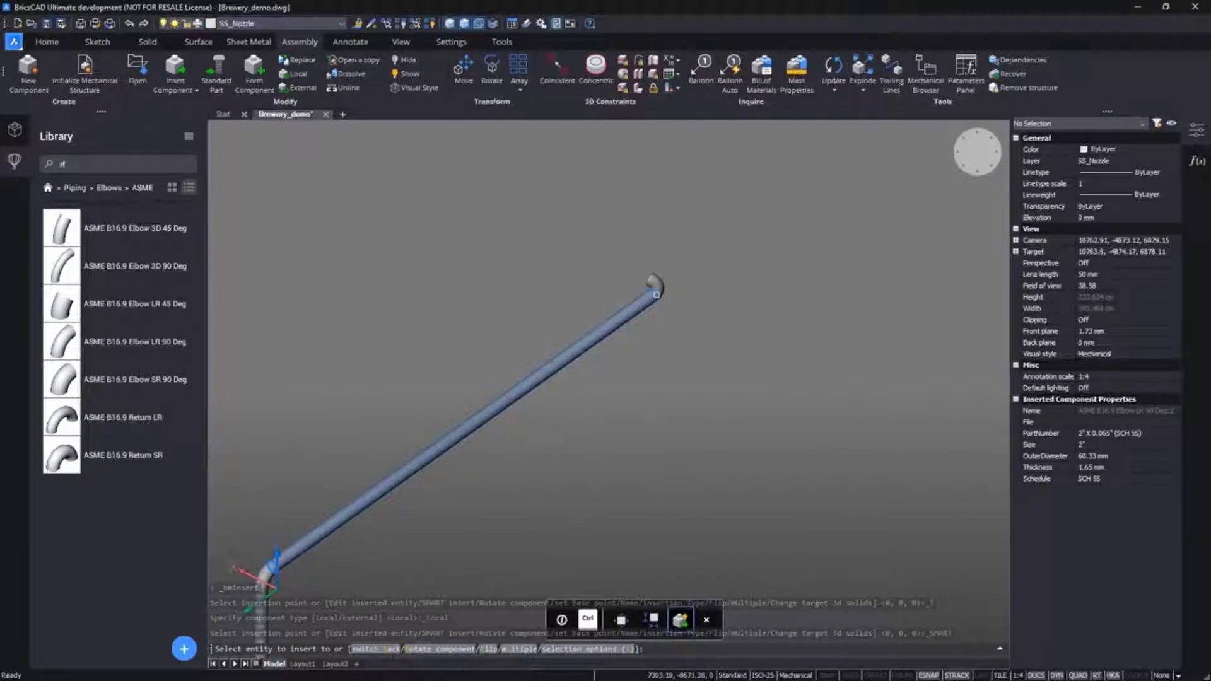
key("Escape")
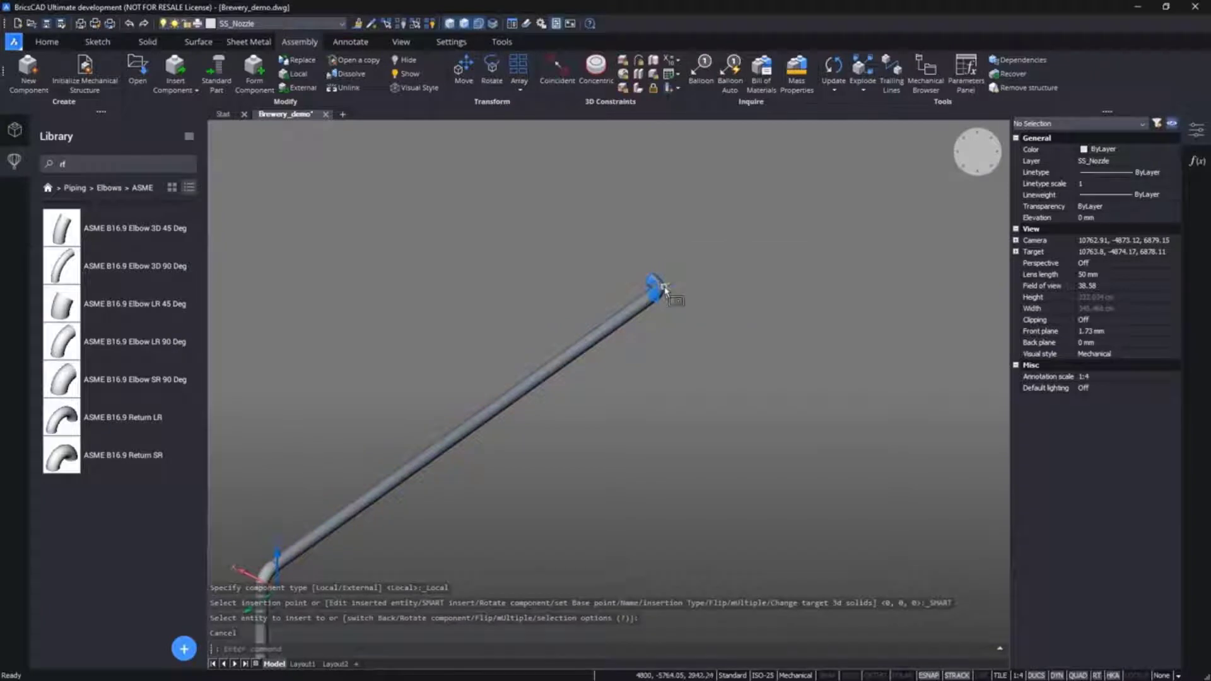
Step: Rotate the second elbow 180 degrees about the horizontal pipe's axis and attach a copy of the pipe to its open end
left_click(662, 288)
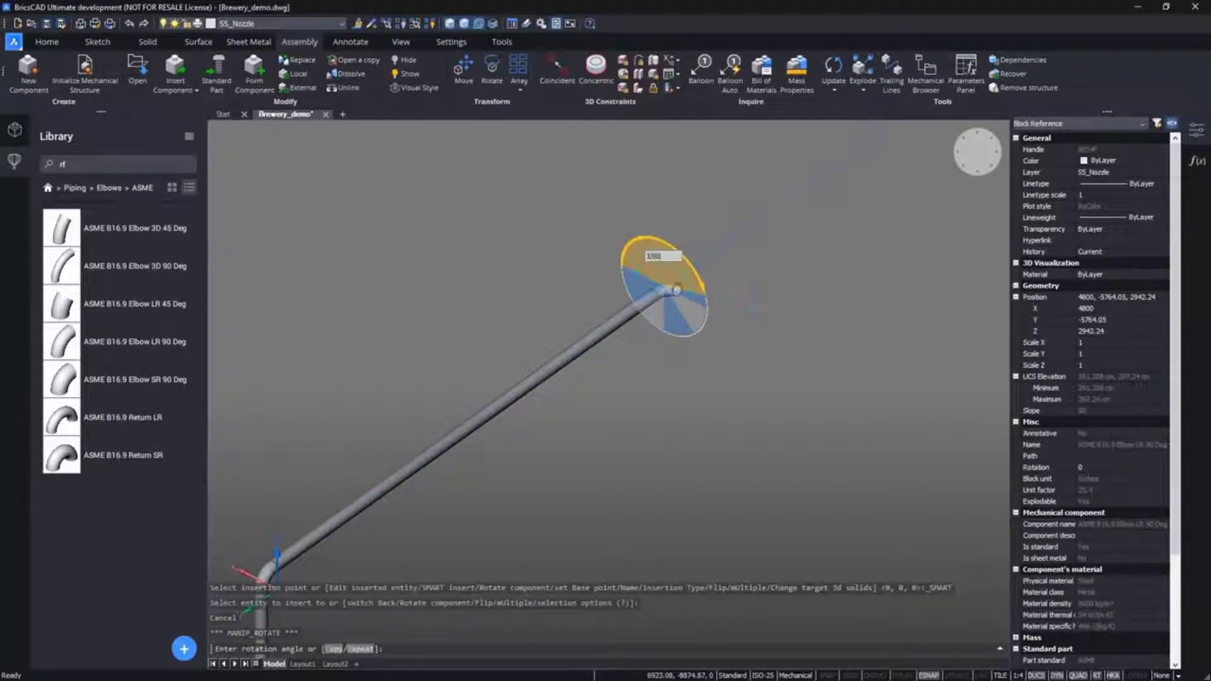
key("Escape")
key("Escape")
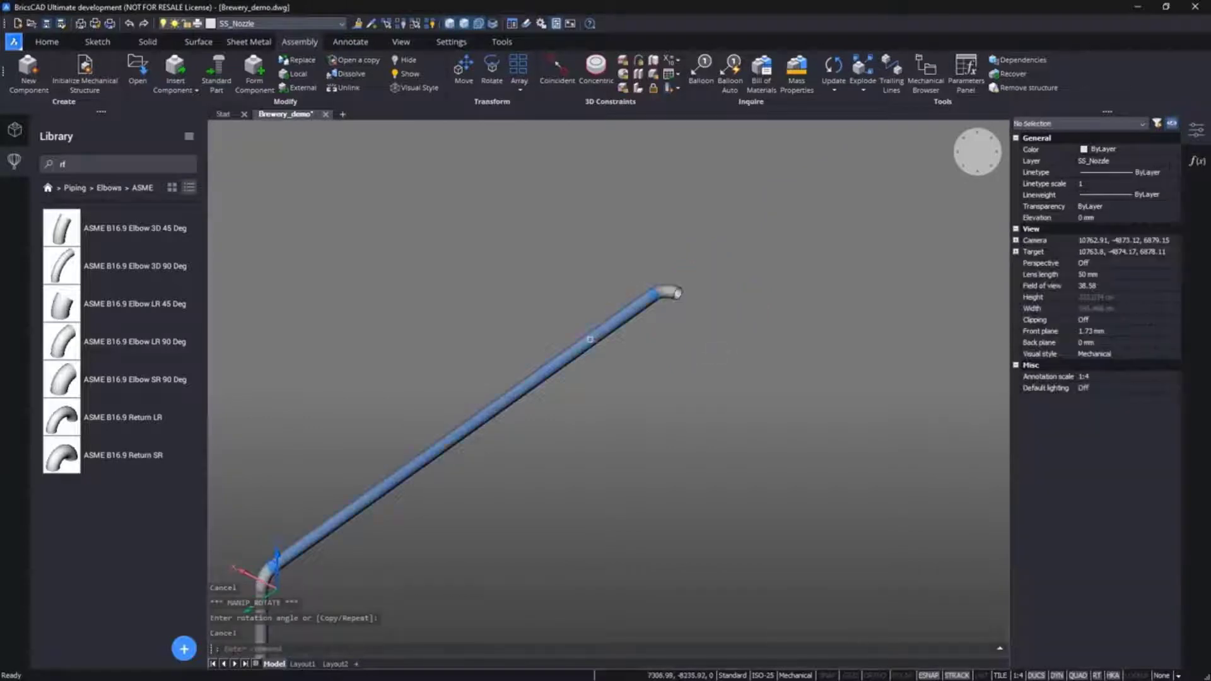
left_click(605, 345)
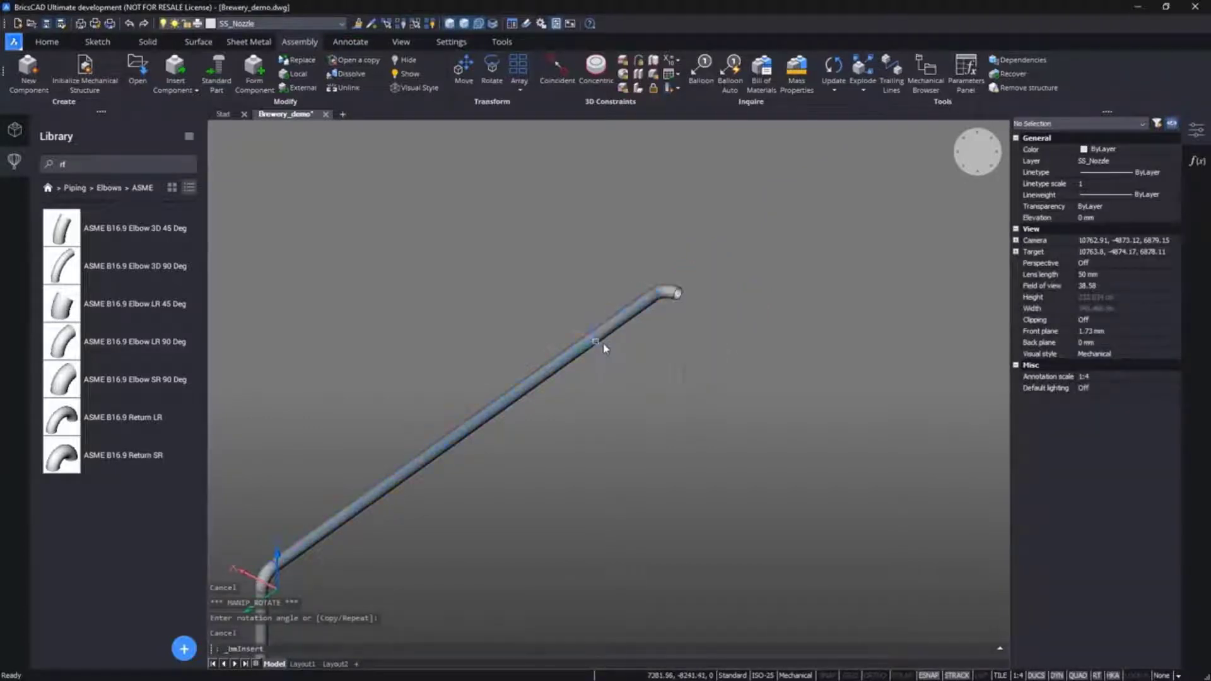
left_click(677, 298)
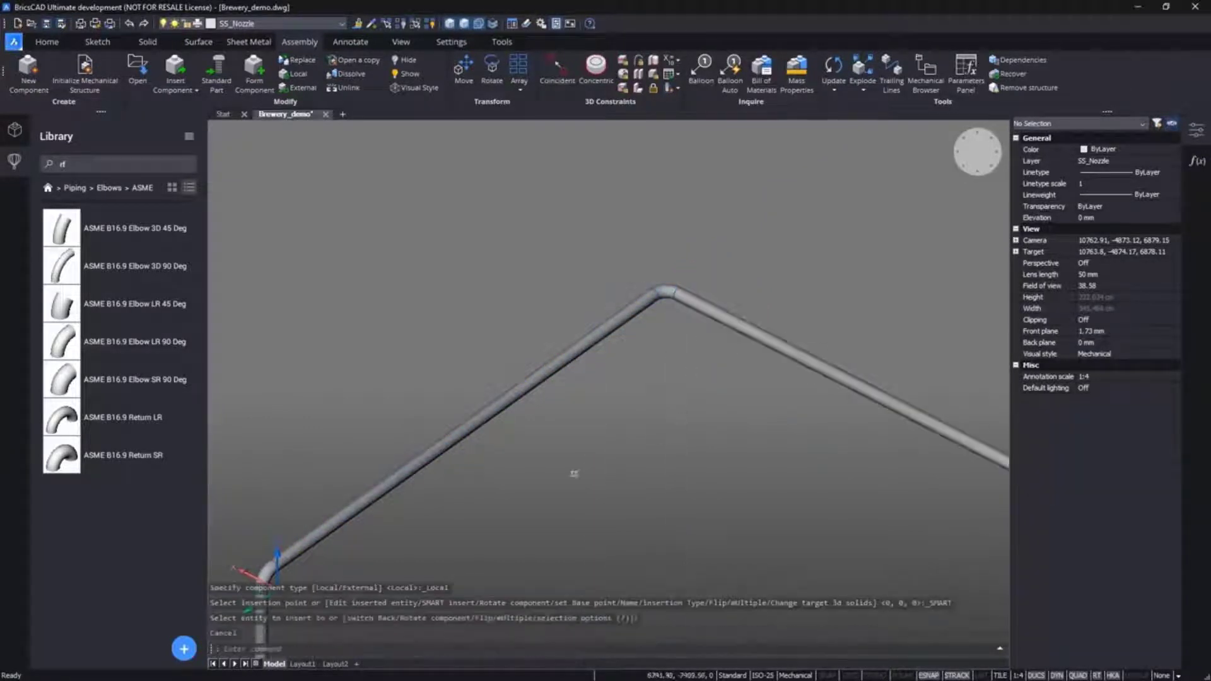
Step: Insert a copy of the pump's 2" 150 SO RF flange onto the free end of the last horizontal pipe
scroll(562, 448, "down", 1)
middle_click_drag(577, 504, 687, 221)
scroll(560, 492, "up", 2)
middle_click_drag(560, 542, 628, 493)
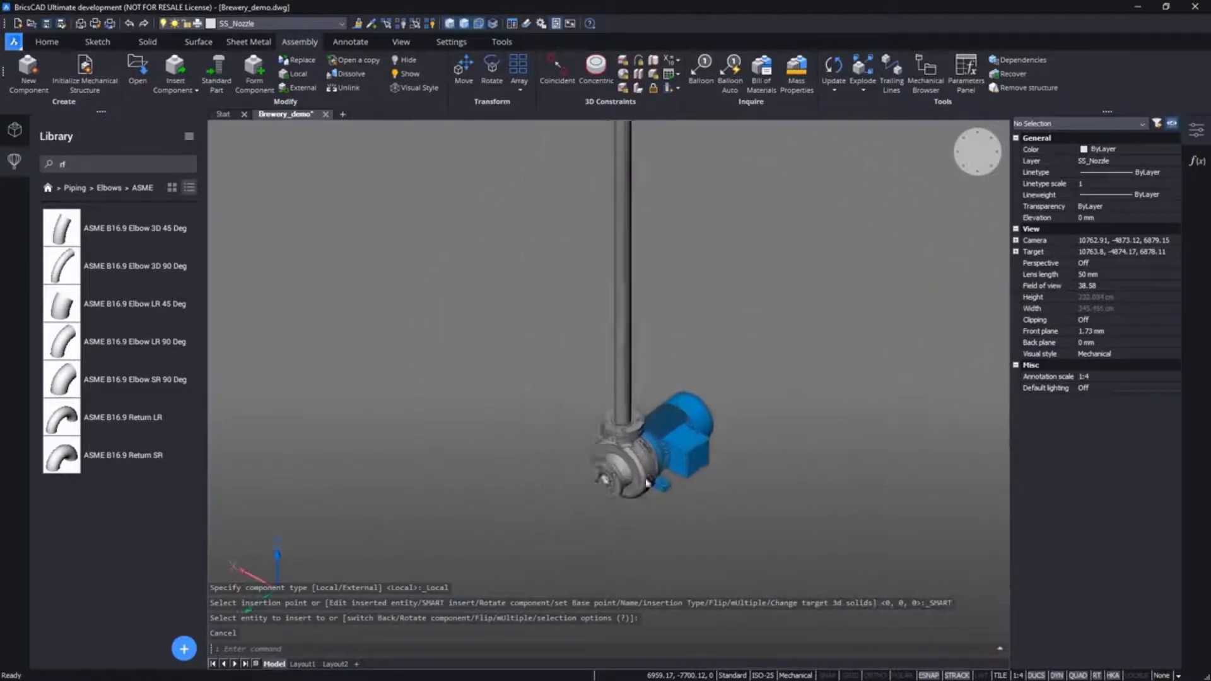
left_click(635, 408)
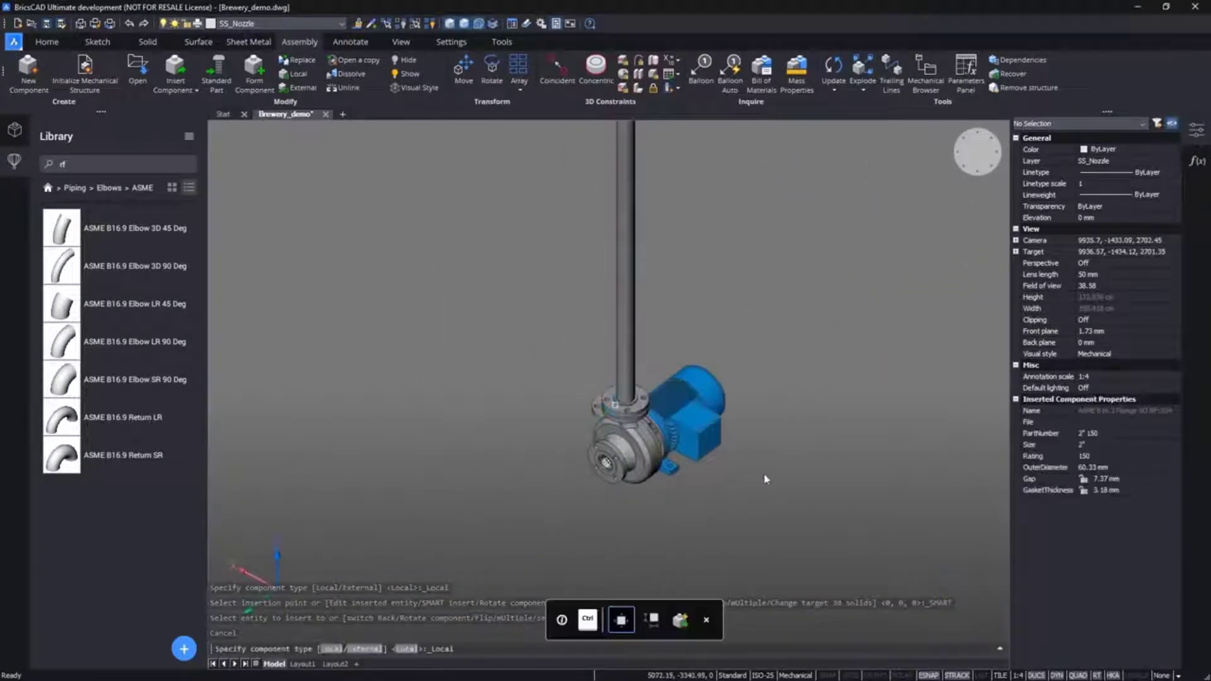
scroll(861, 484, "down", 1)
middle_click_drag(861, 484, 394, 568)
scroll(394, 567, "down", 4)
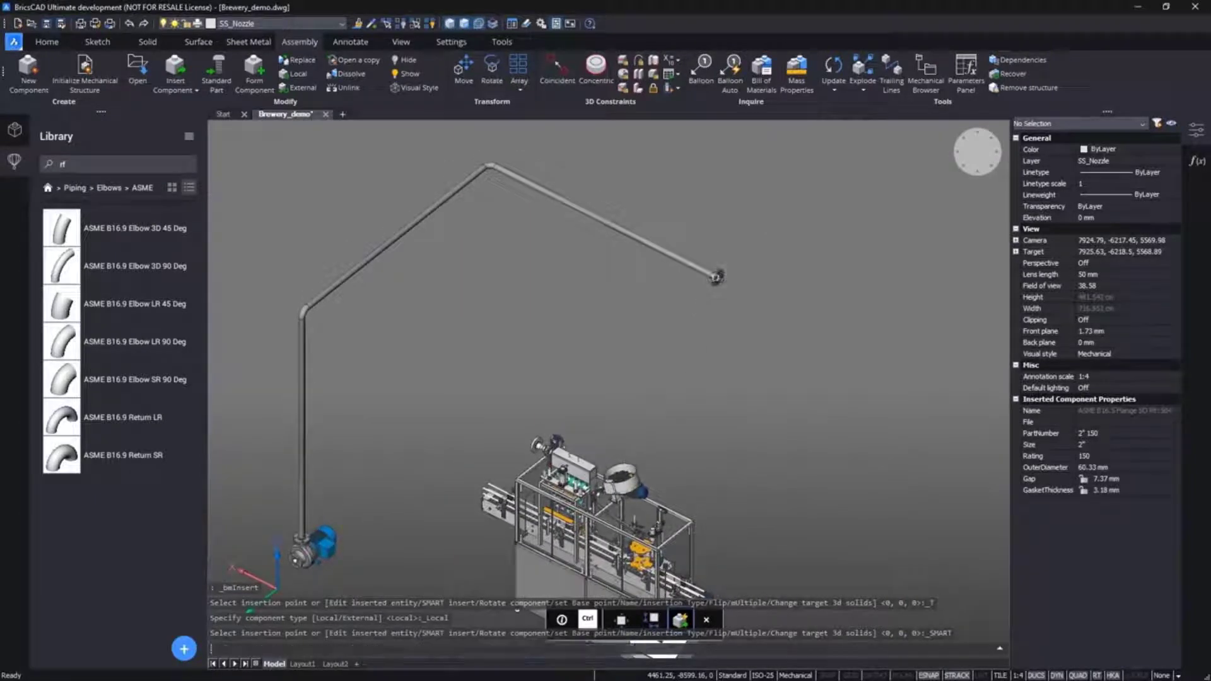
left_click(716, 277)
key("Escape")
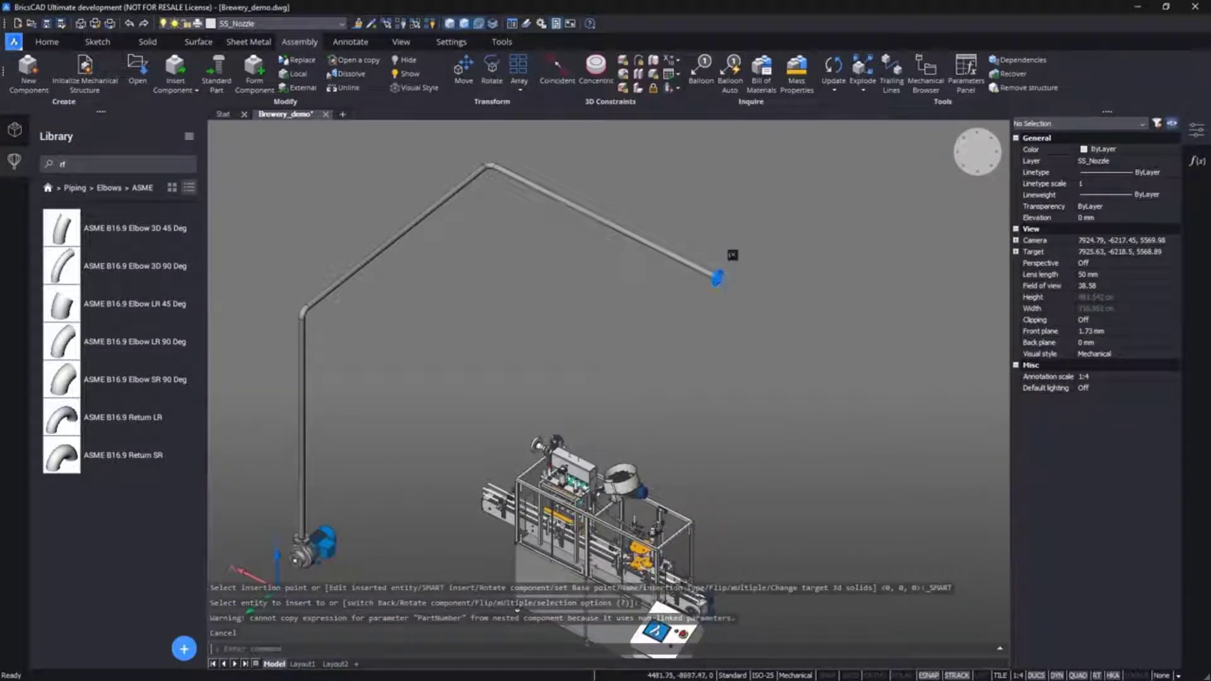
Step: Move the end flange along the last pipe towards the second elbow to shorten that pipe run
left_click(719, 276)
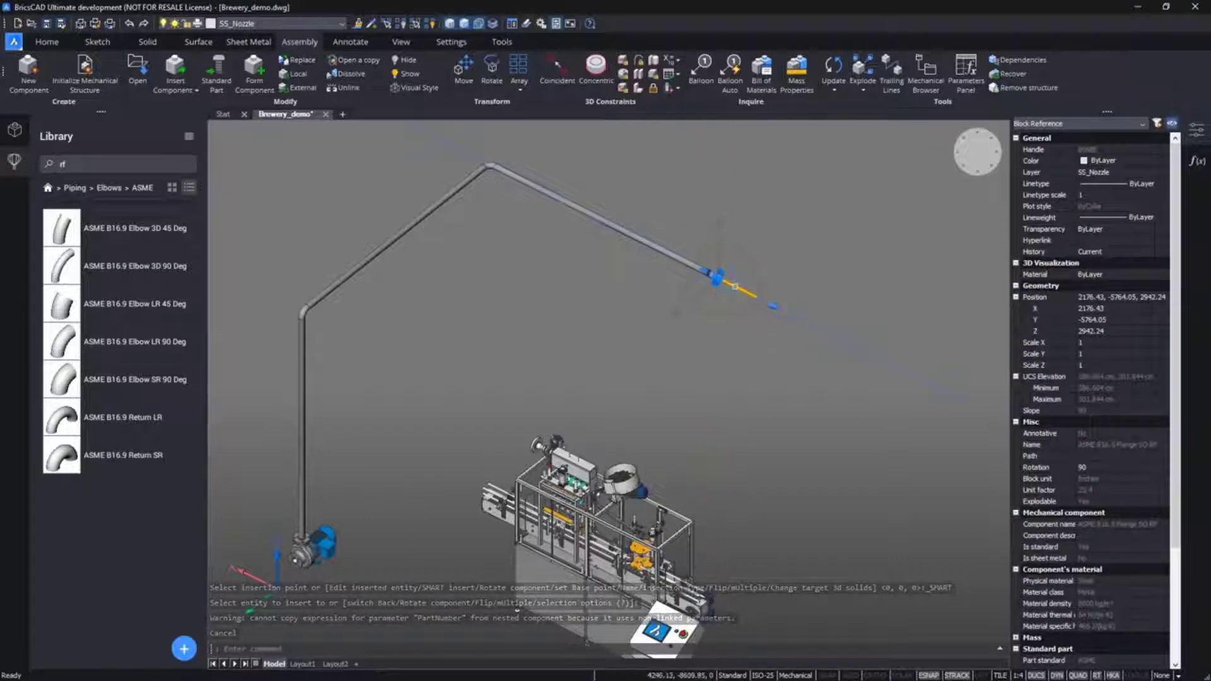
key("Escape")
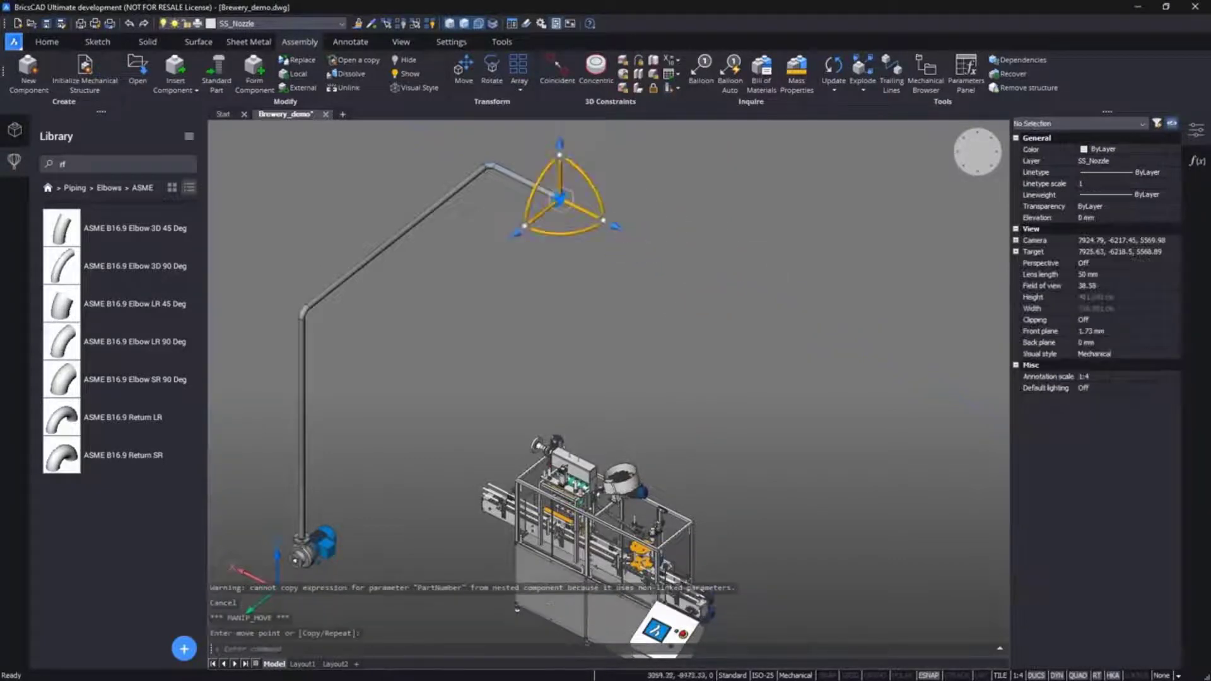
key("Escape")
Step: Connect the pipe run's end flange to the inlet flange of the filling and capping machine with Connect StdParts
middle_click_drag(716, 360, 414, 188, "shift")
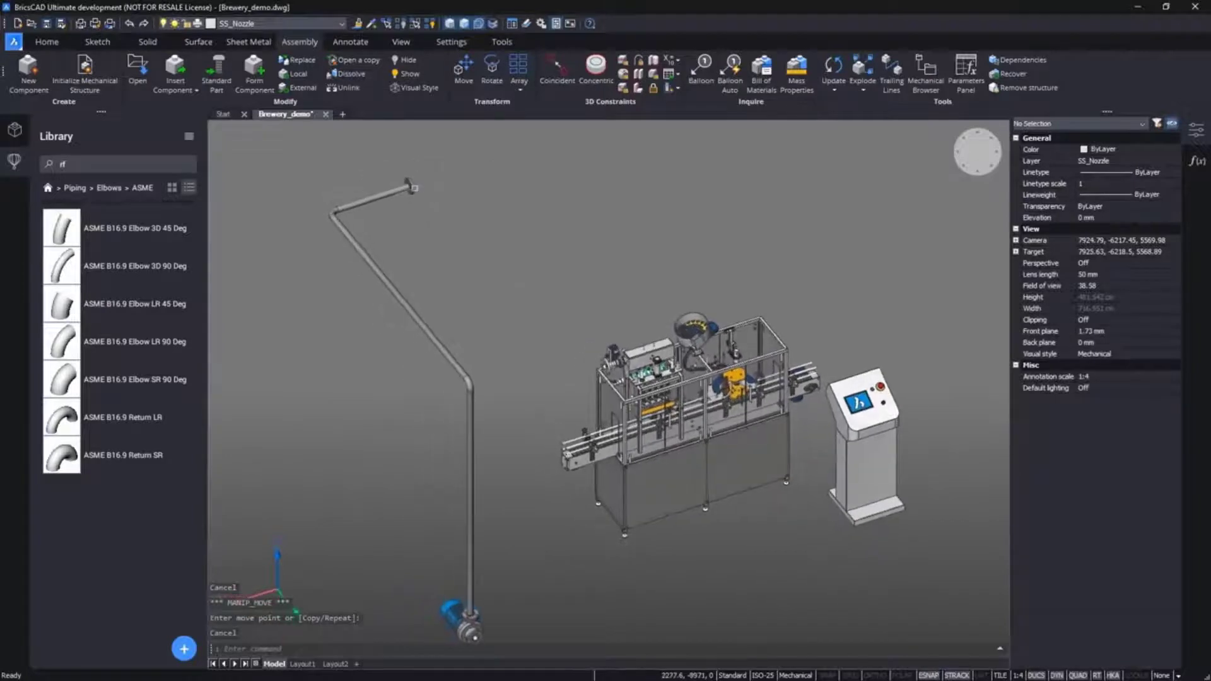
left_click(197, 94)
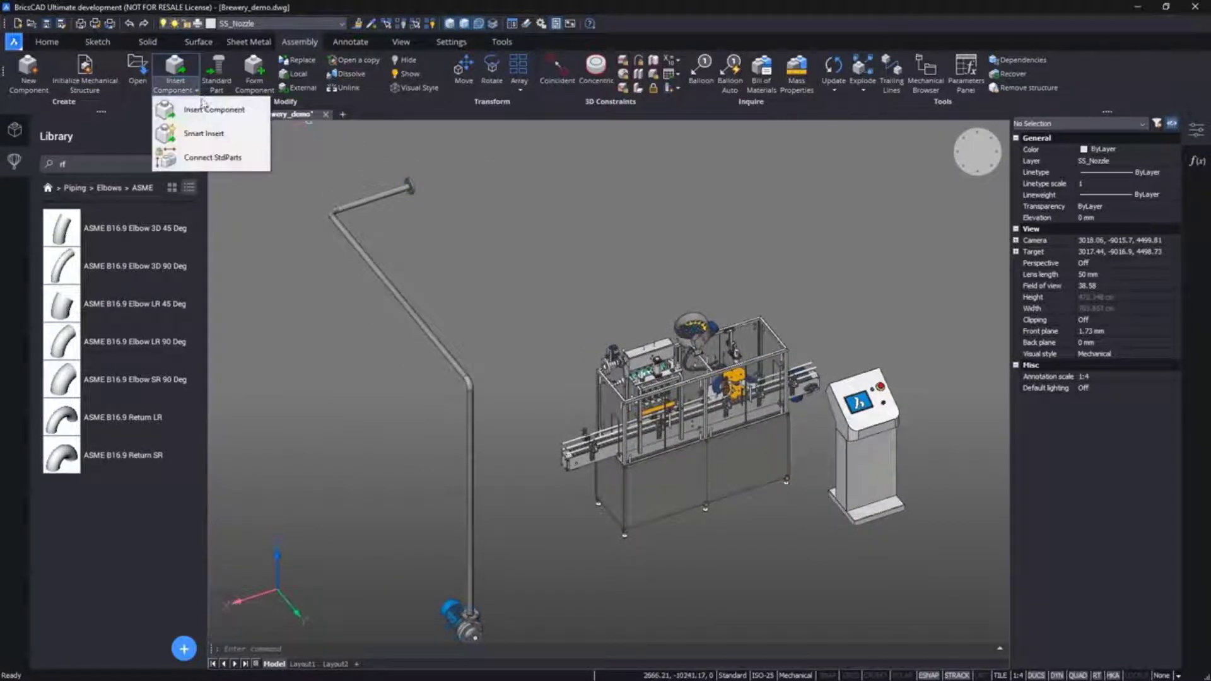
left_click(213, 158)
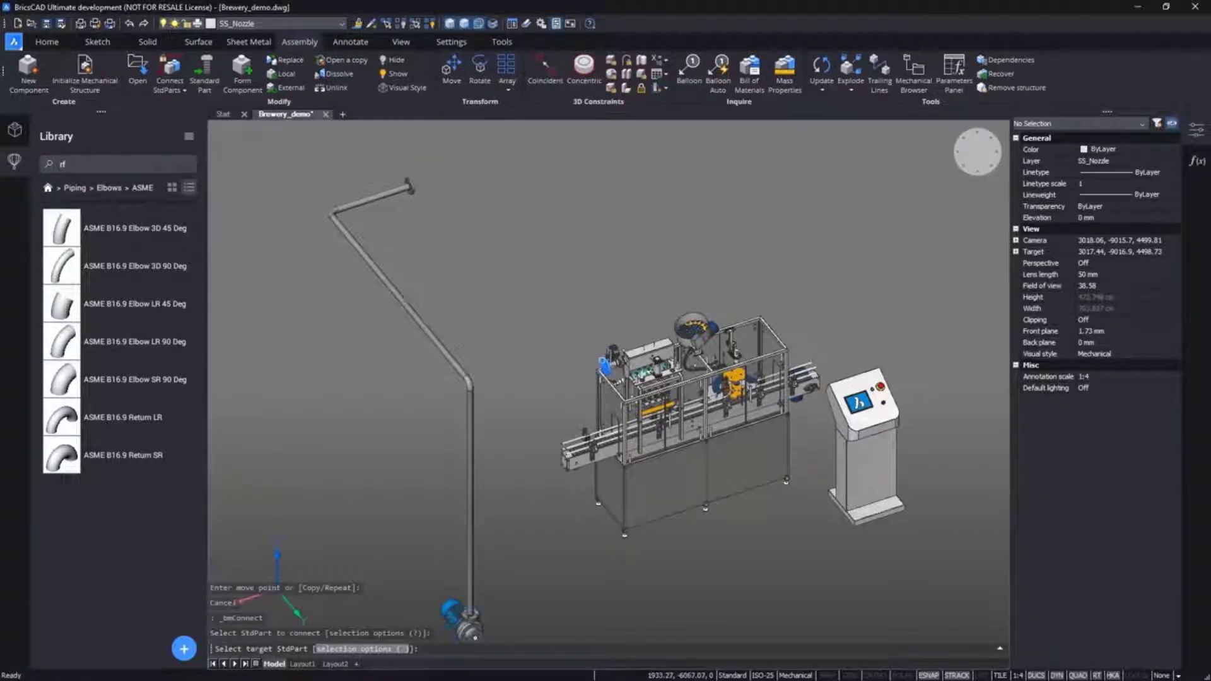
left_click(605, 366)
Step: Unisolate the hidden objects to show the whole brewery assembly, and orbit around it
middle_click_drag(610, 265, 362, 268, "shift")
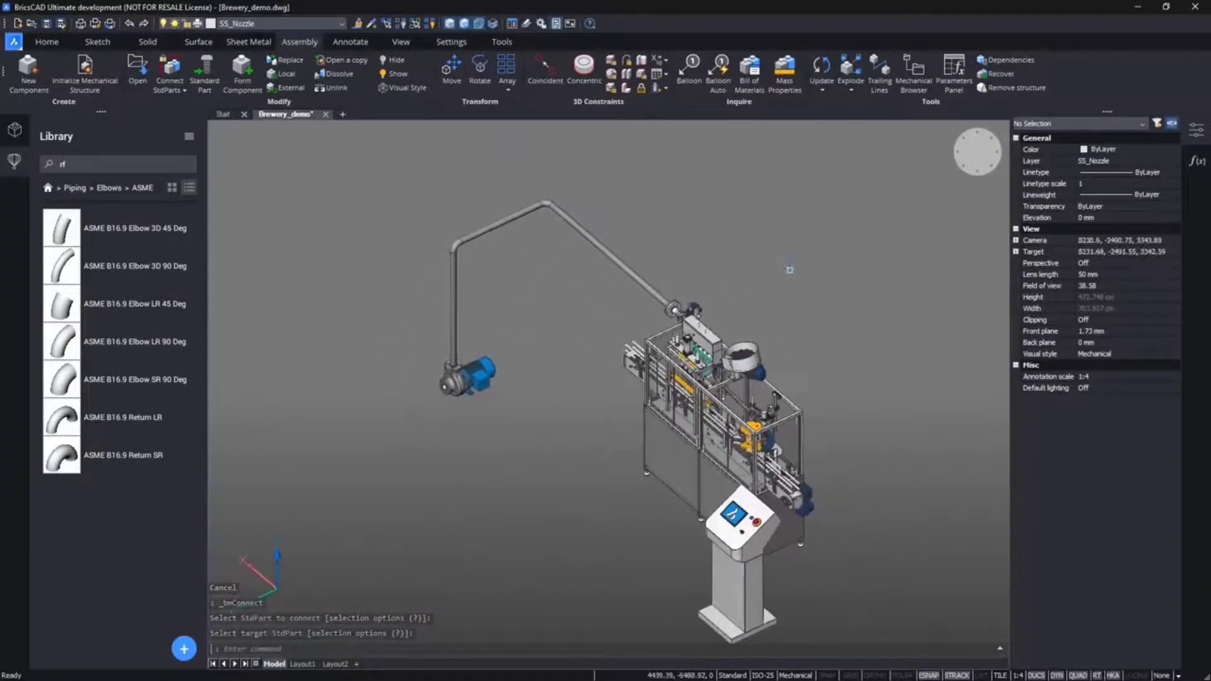
mouse_move(843, 304)
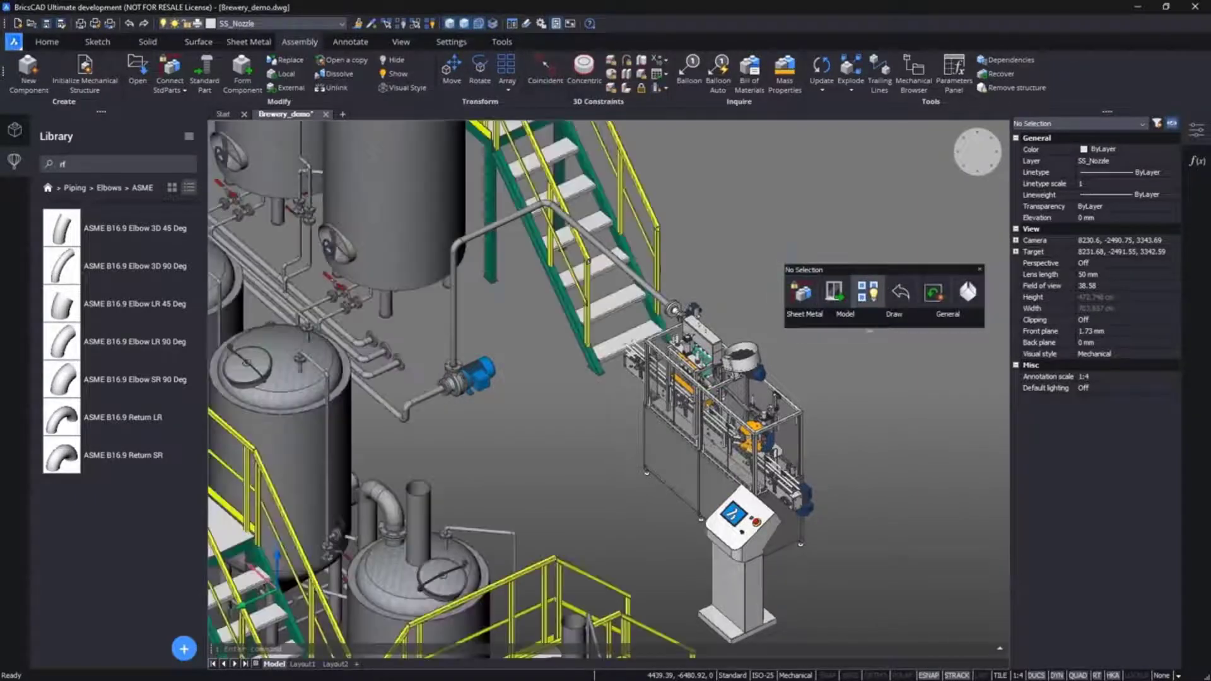
key("Escape")
middle_click_drag(480, 442, 978, 416, "shift")
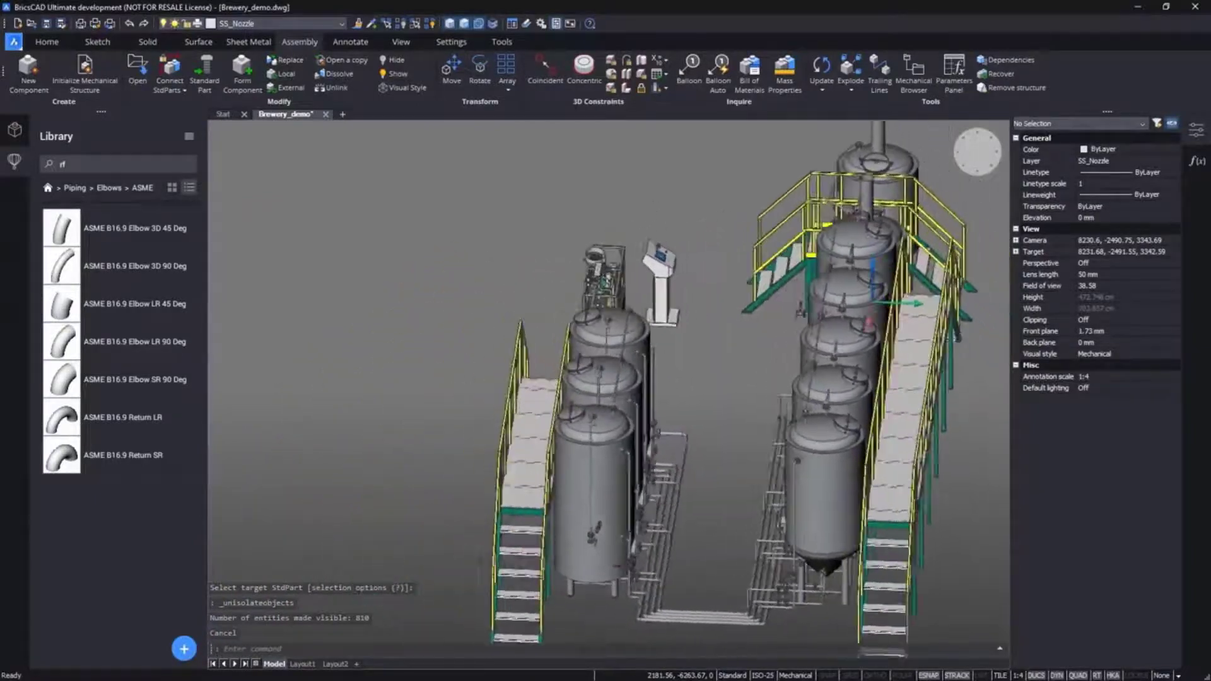
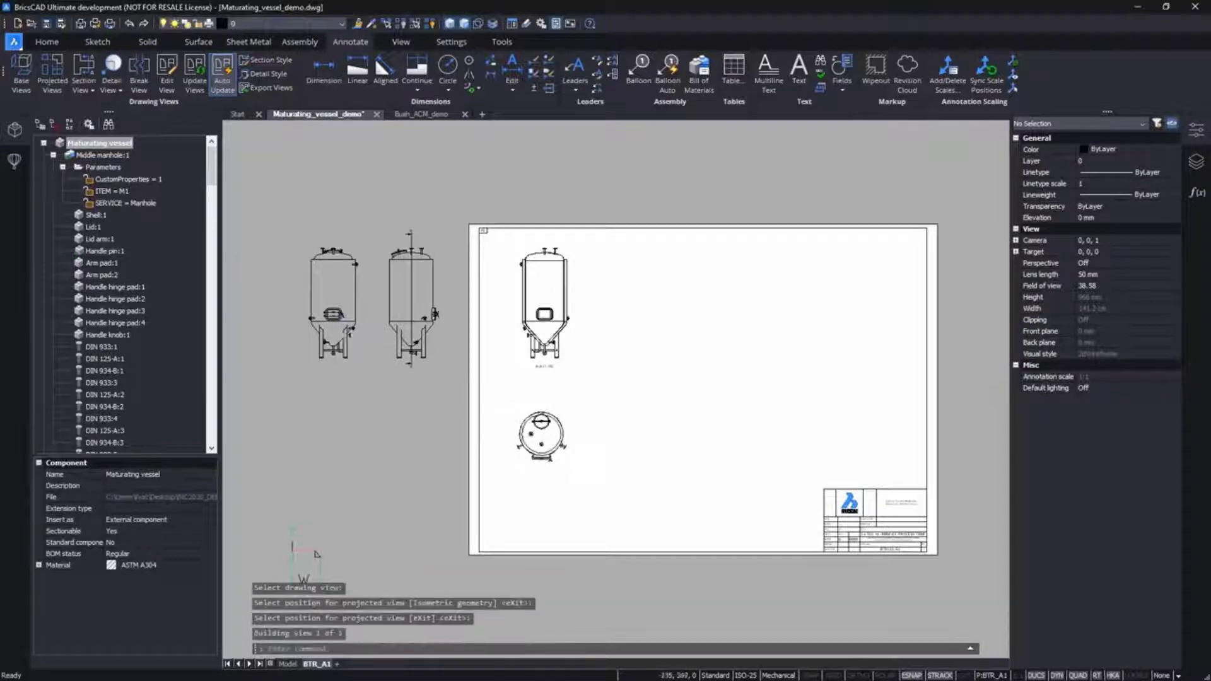
Step: Create a projected bottom view from the vessel's front view outside the sheet and place it beside the circular top view
left_click(53, 66)
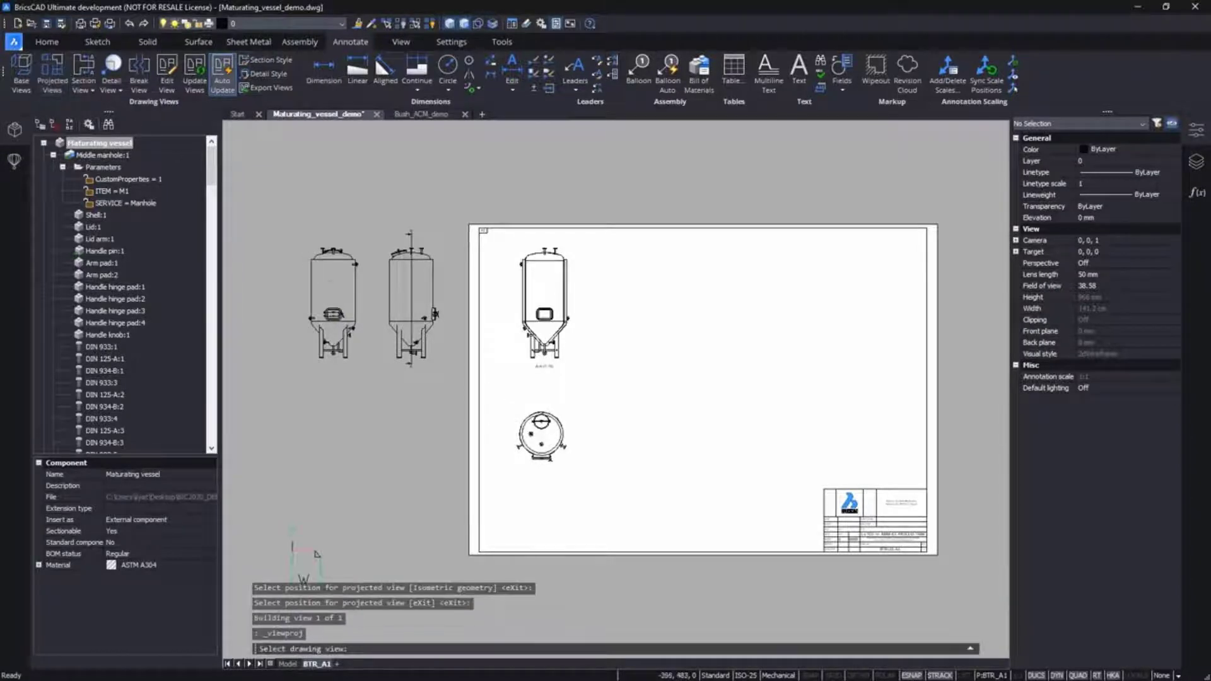
left_click(333, 303, "ctrl")
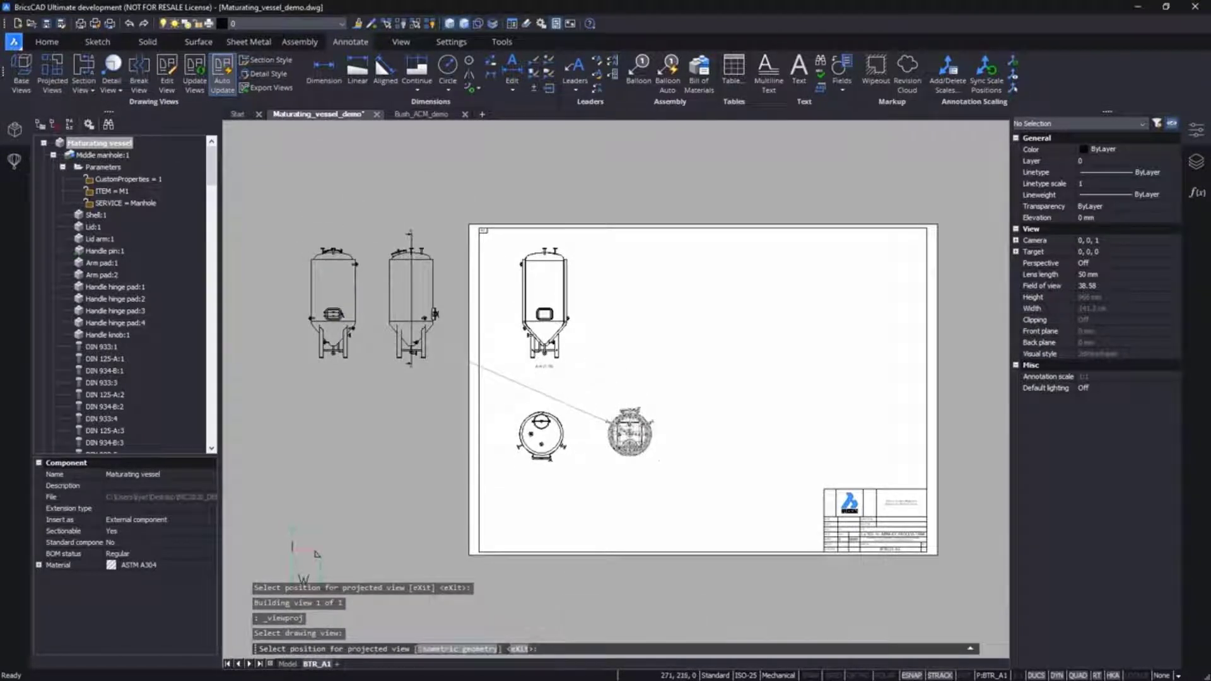
left_click(630, 430)
key("Return")
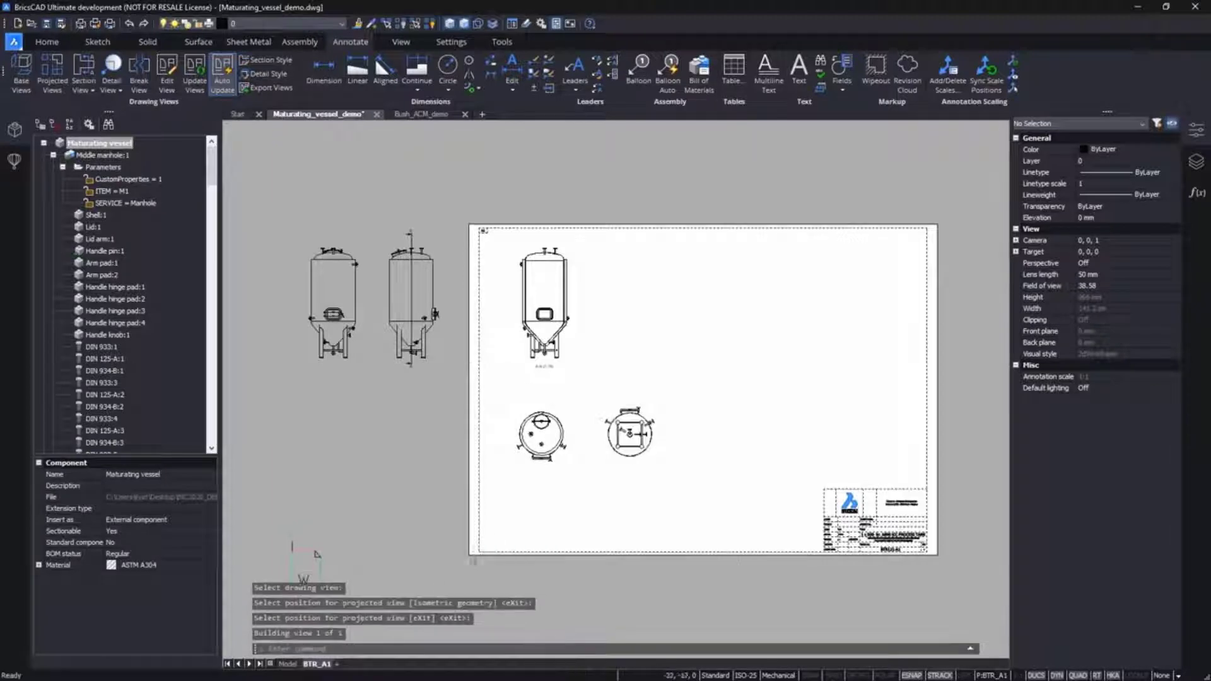
Step: Start a base view of only the vessel's rectangular side manhole from model space, directed to the BTR_A1 layout
left_click(294, 667)
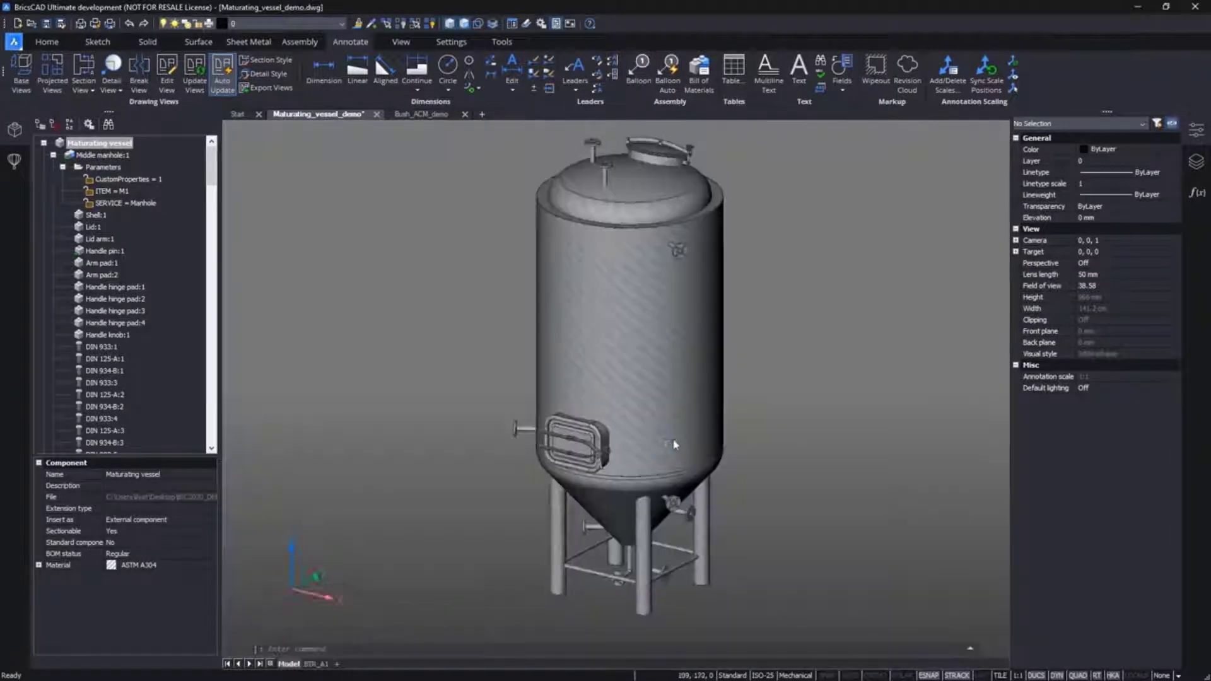
scroll(625, 404, "up", 5)
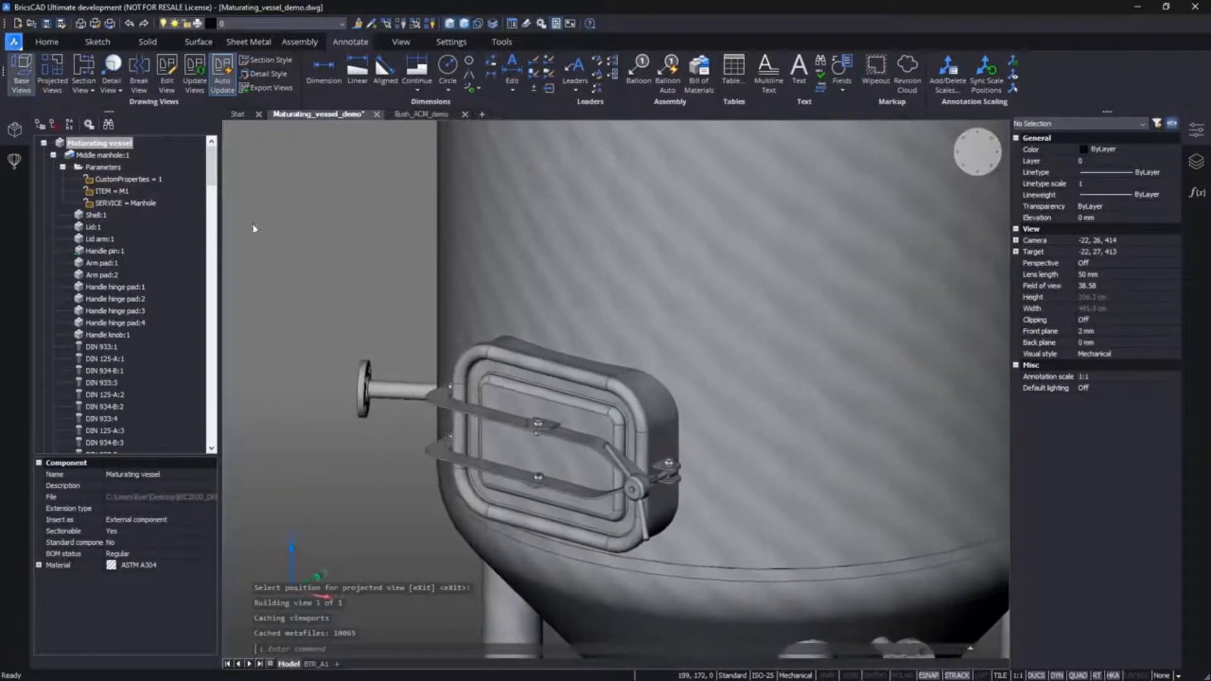
left_click(21, 69)
left_click(571, 412)
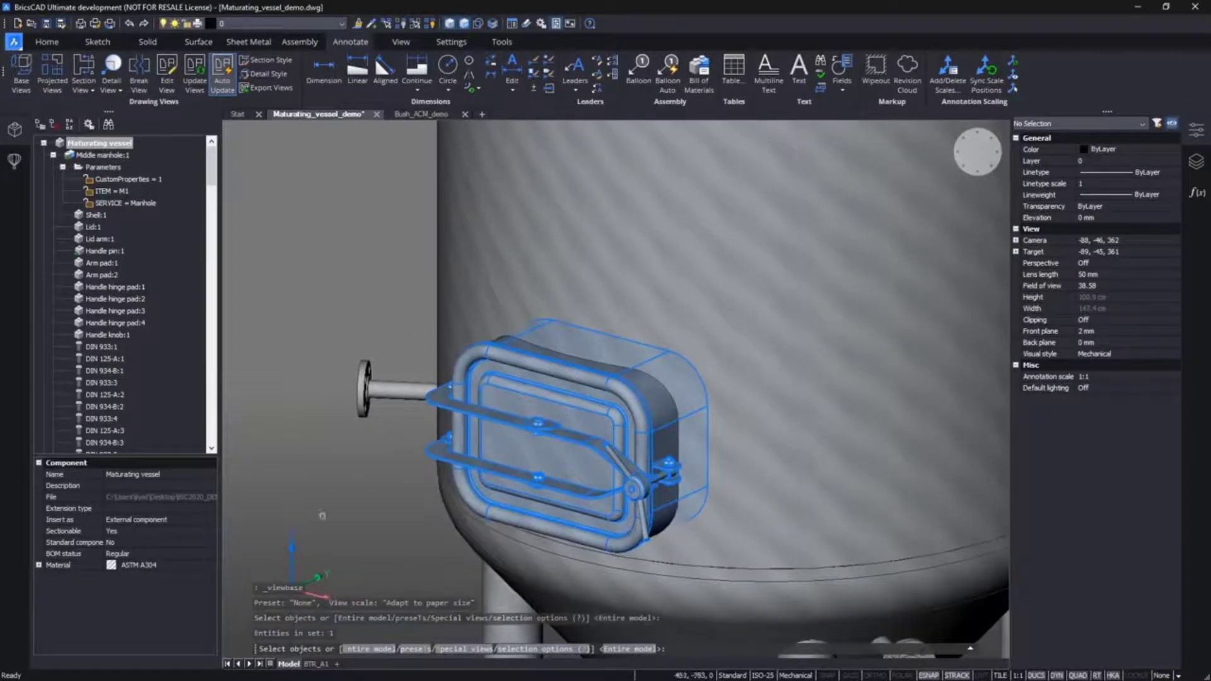
key("Return")
key("Return")
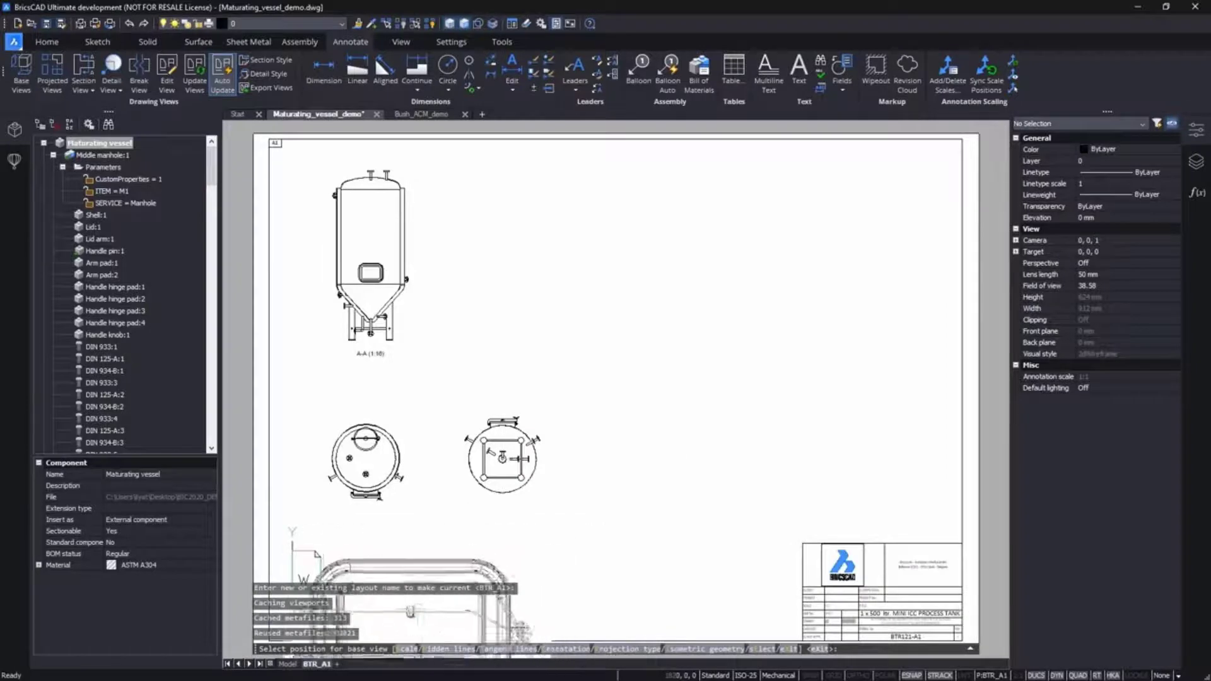
Step: Scale the manhole base view to fit 10 views, place it beside the vessel section view, and add a projected view above it
left_click(409, 659)
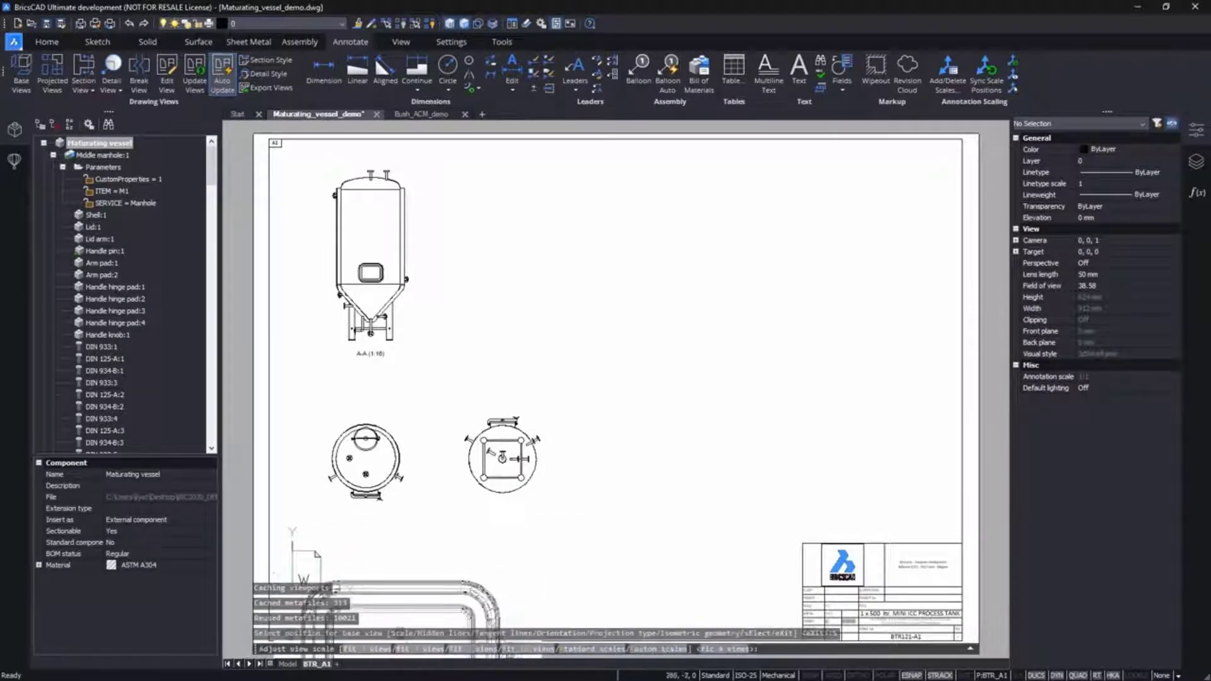
left_click(523, 652)
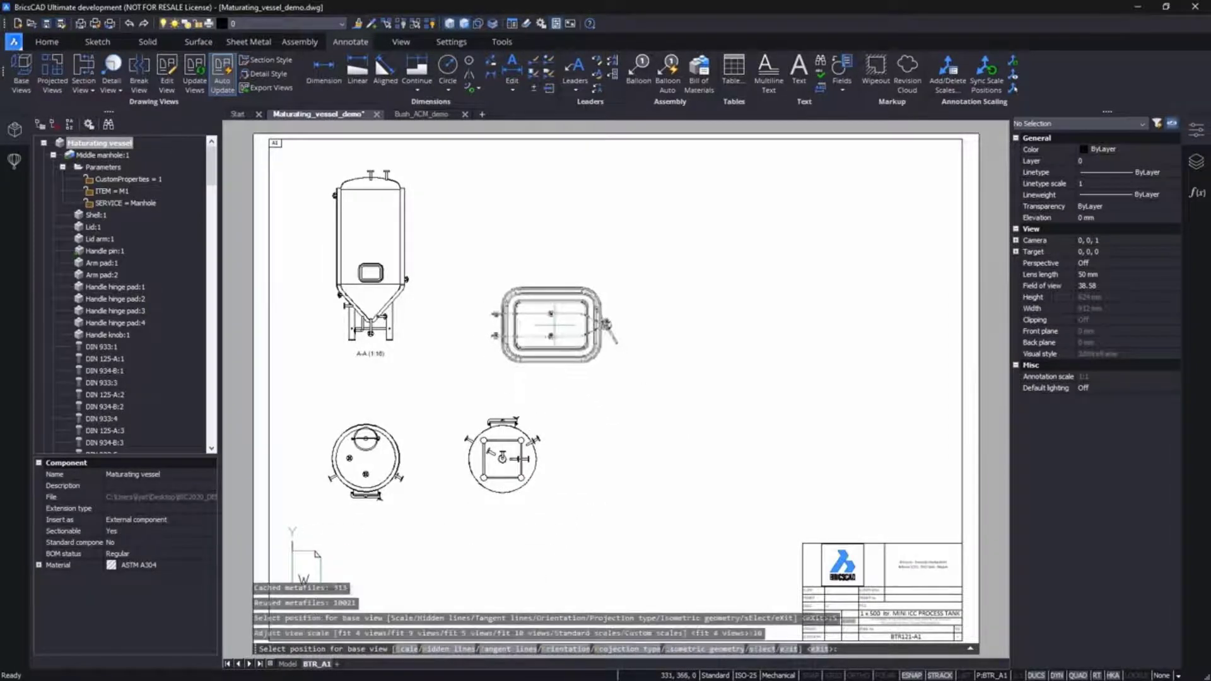
left_click(555, 306)
left_click(551, 205)
key("Return")
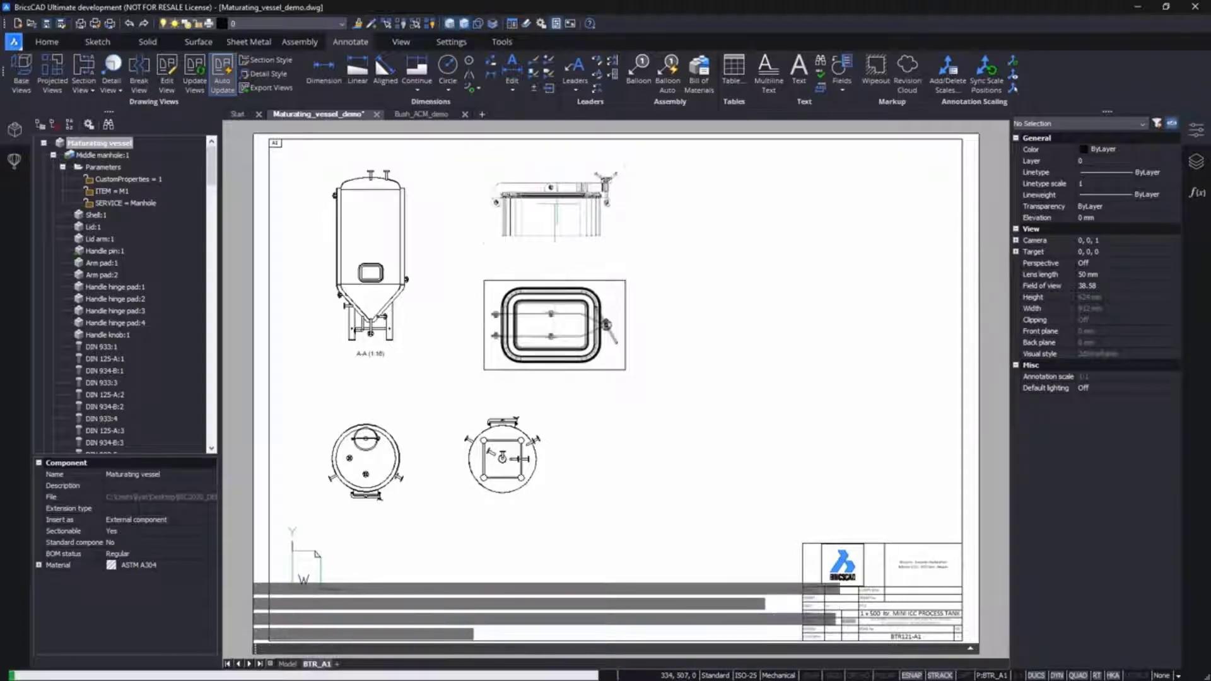
Step: Add a projected side view of the rectangular manhole beside its upper view on the BTR_A1 layout
left_click(52, 74)
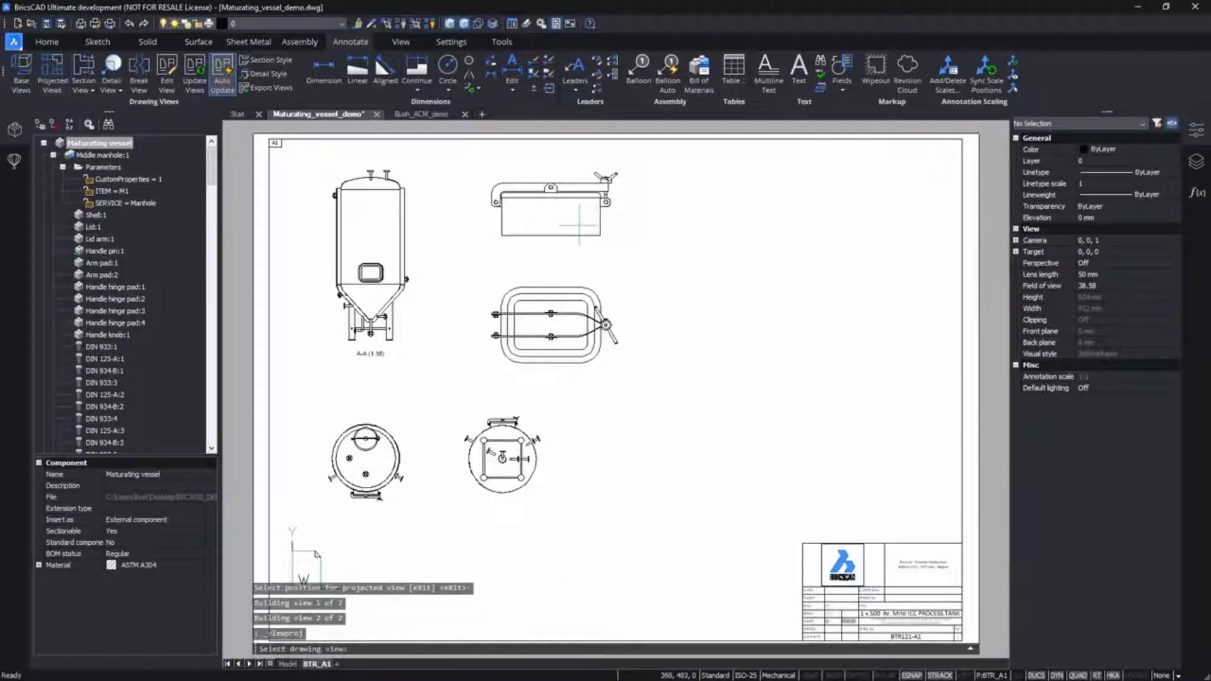
left_click(579, 225)
left_click(702, 204)
key("Return")
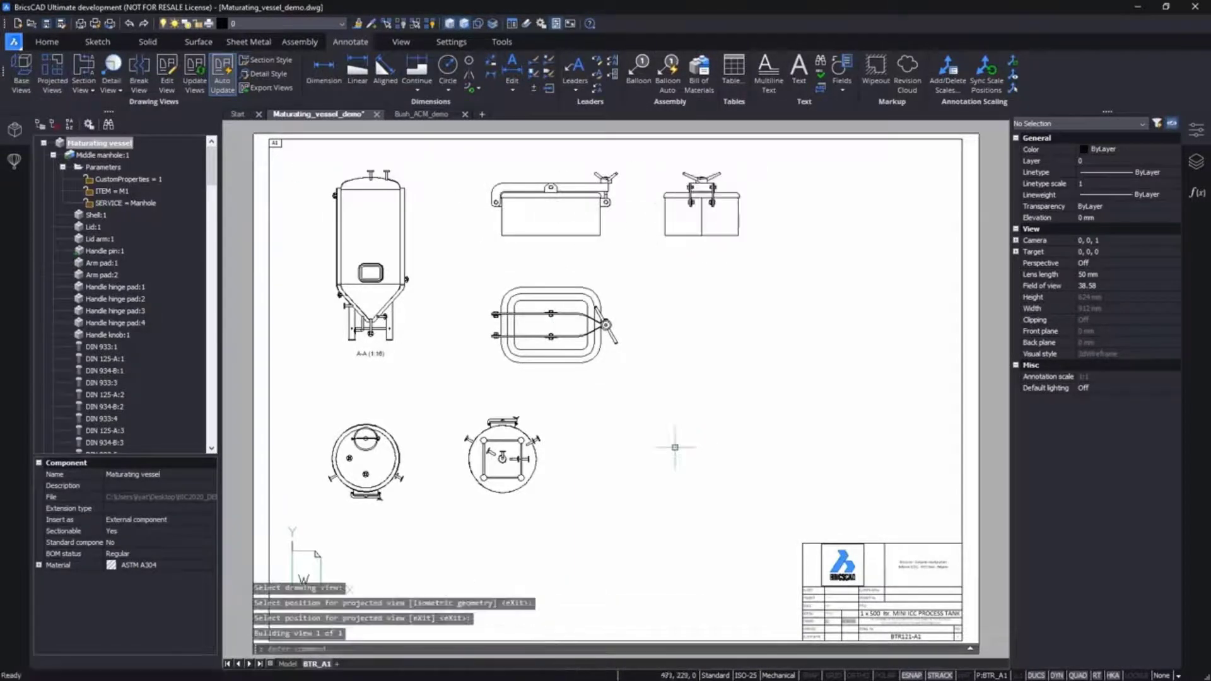
Step: Orient the 3D model to the current UCS plan view, turned so the round top manhole's arm lies horizontal
left_click(289, 665)
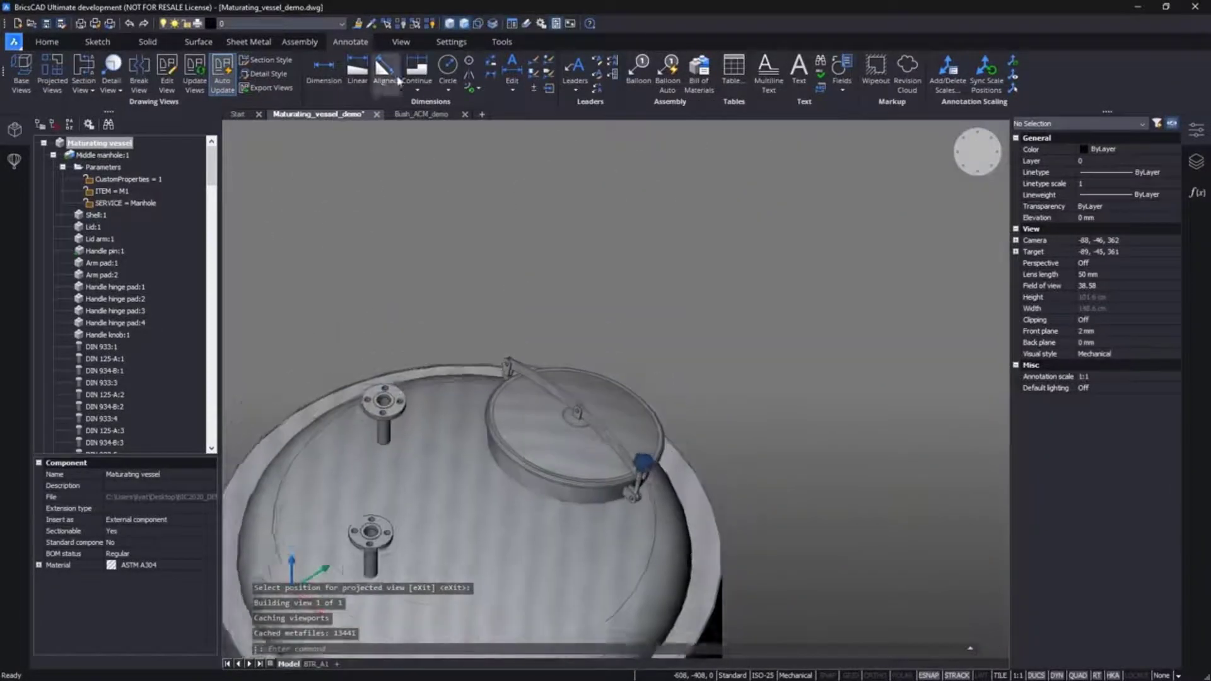
left_click(401, 42)
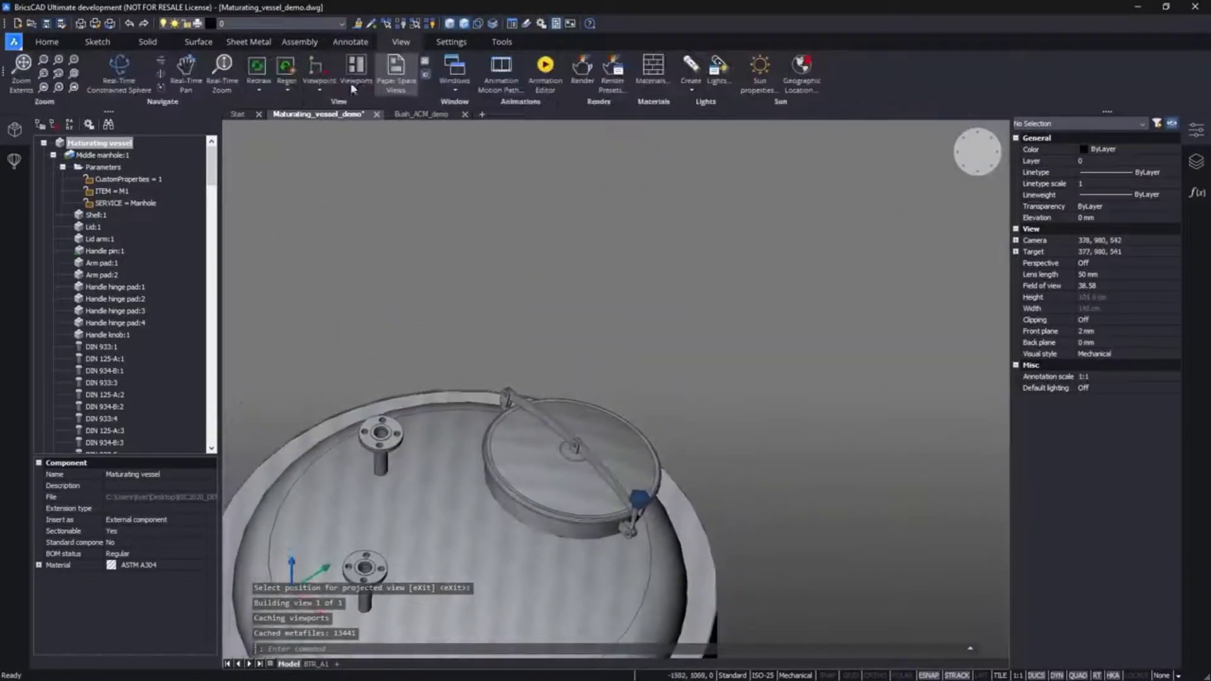
left_click(315, 74)
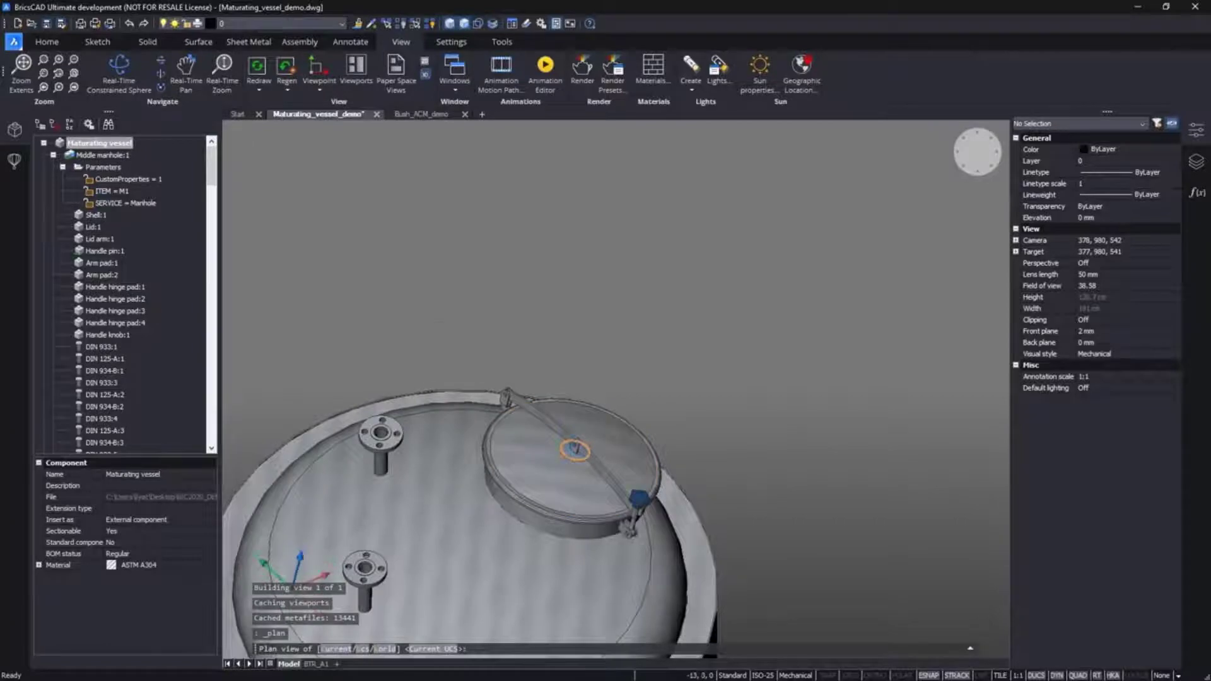
key("Return")
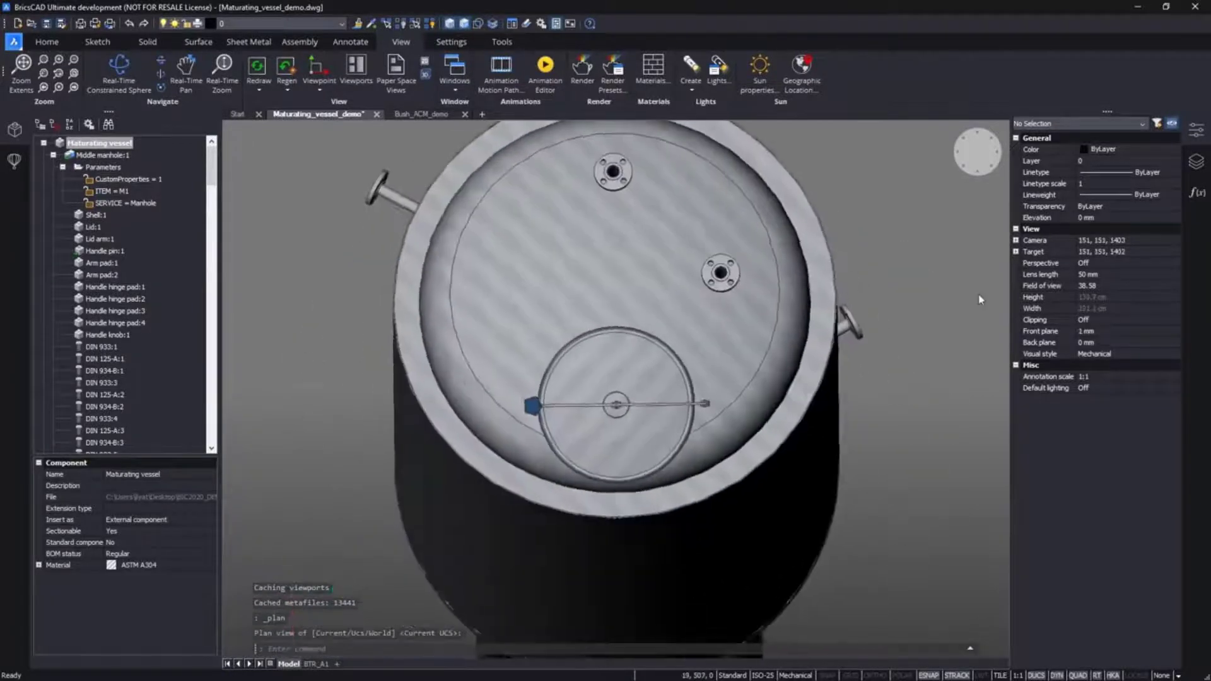
middle_click_drag(879, 379, 569, 125, "shift")
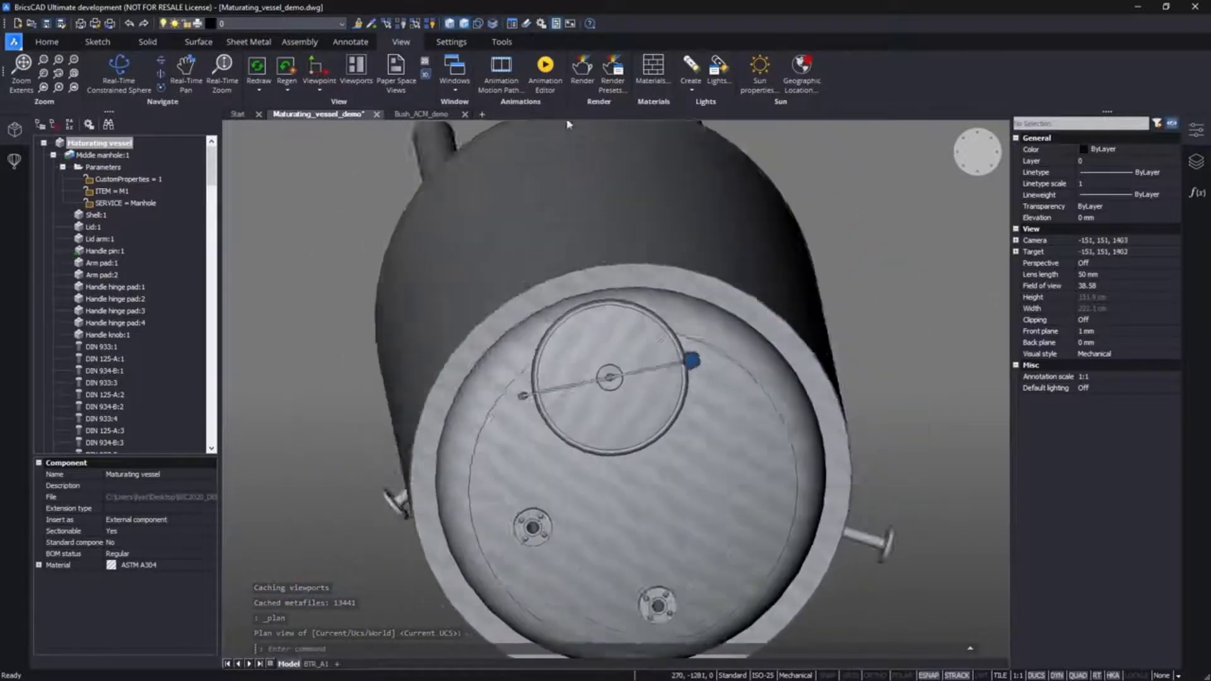
Step: Create a base view of the round top manhole on BTR_A1 using the current orientation, with a projected side view above it
left_click(341, 43)
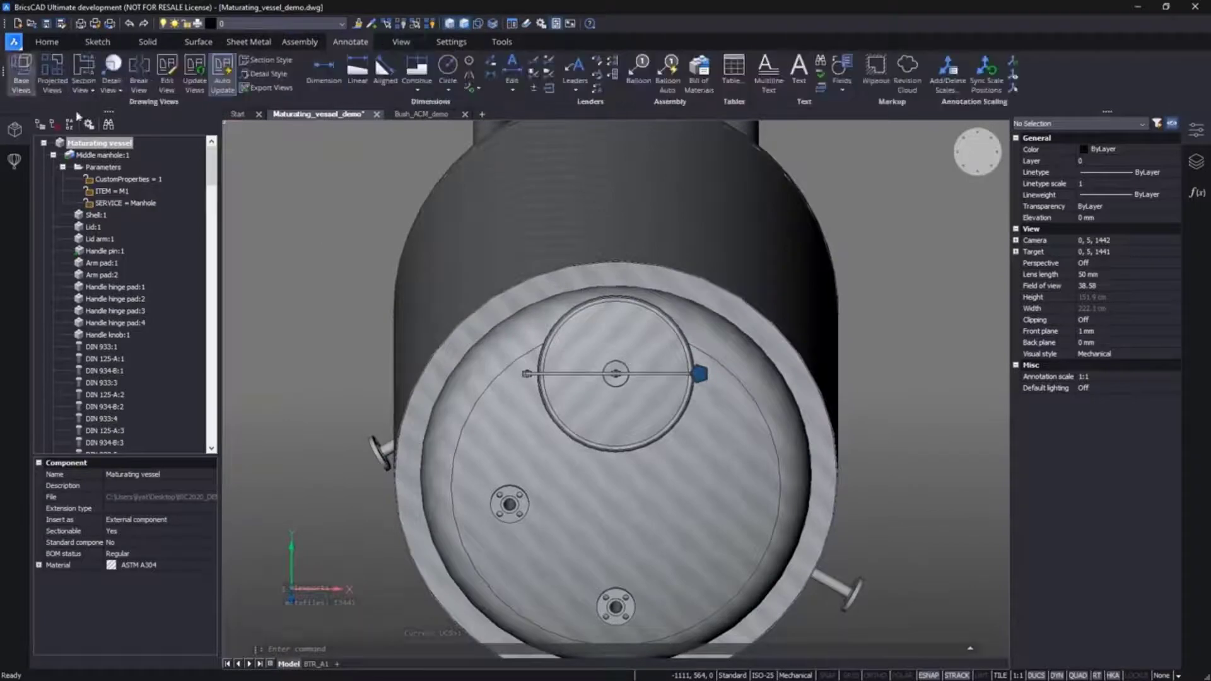
left_click(591, 364)
key("Return")
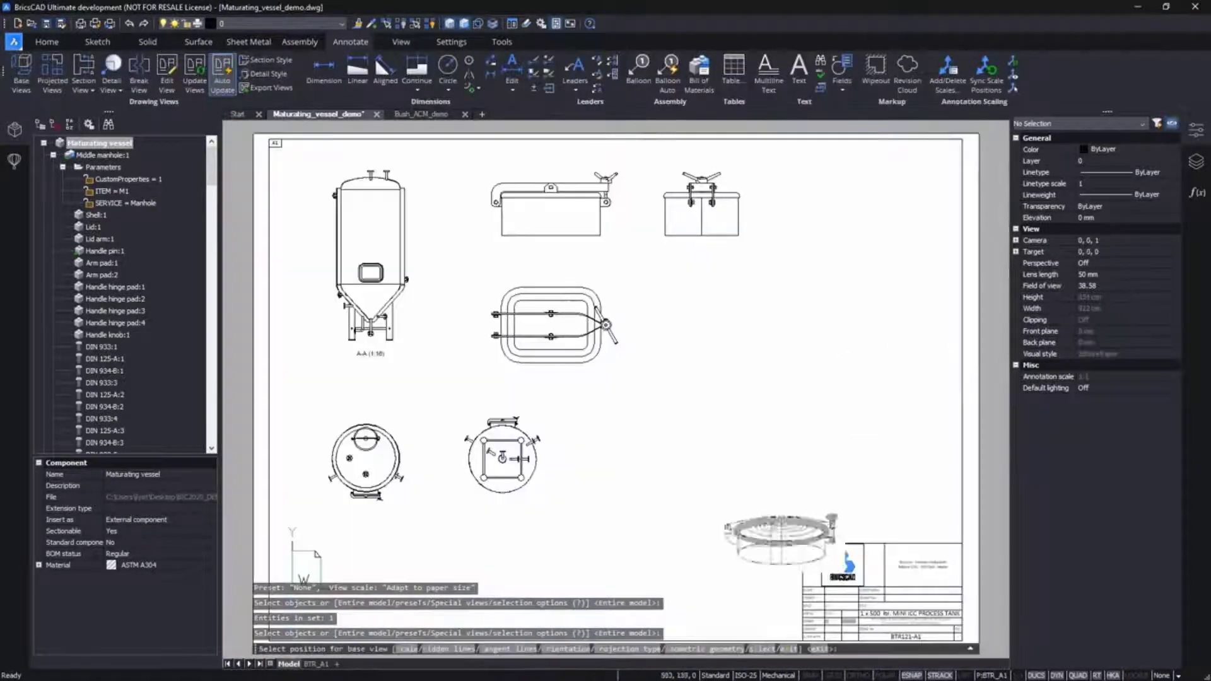
left_click(568, 649)
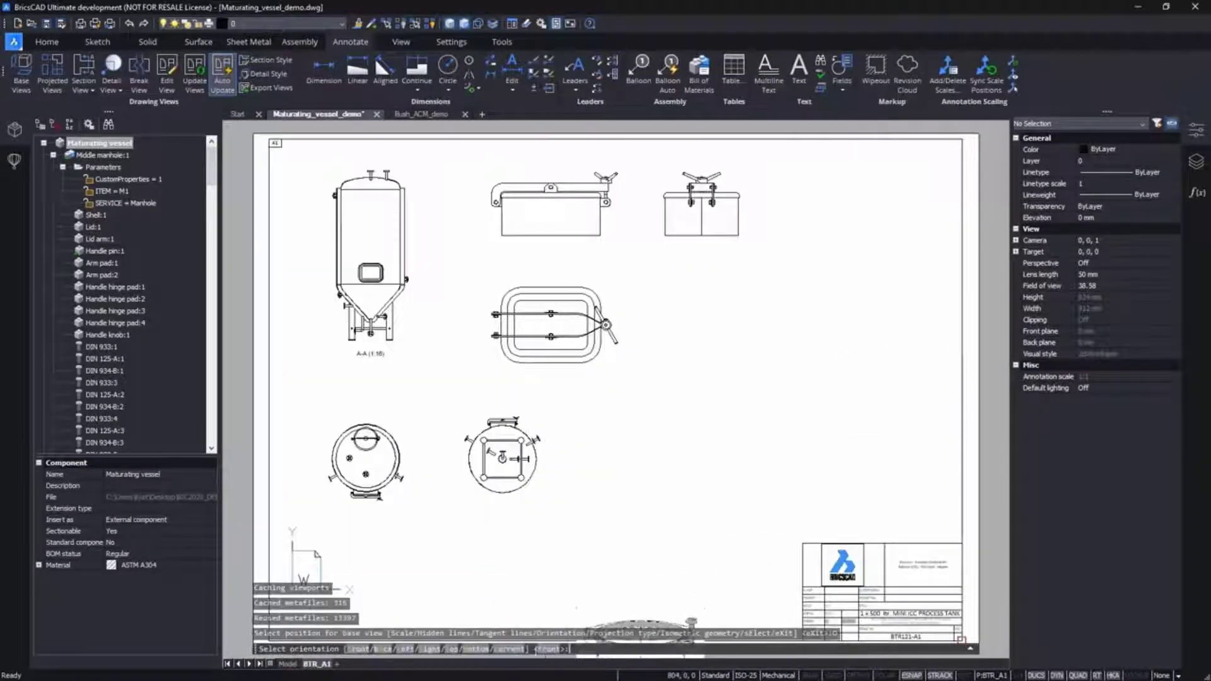
left_click(512, 651)
left_click(706, 435)
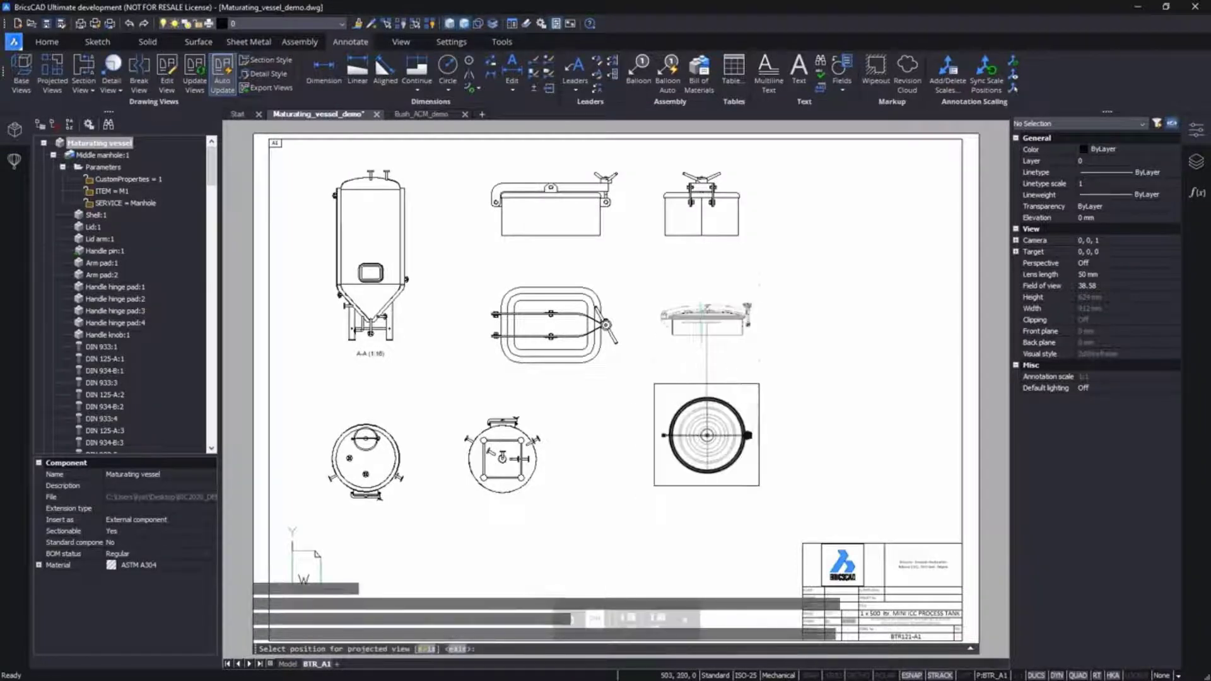
left_click(706, 314)
key("Return")
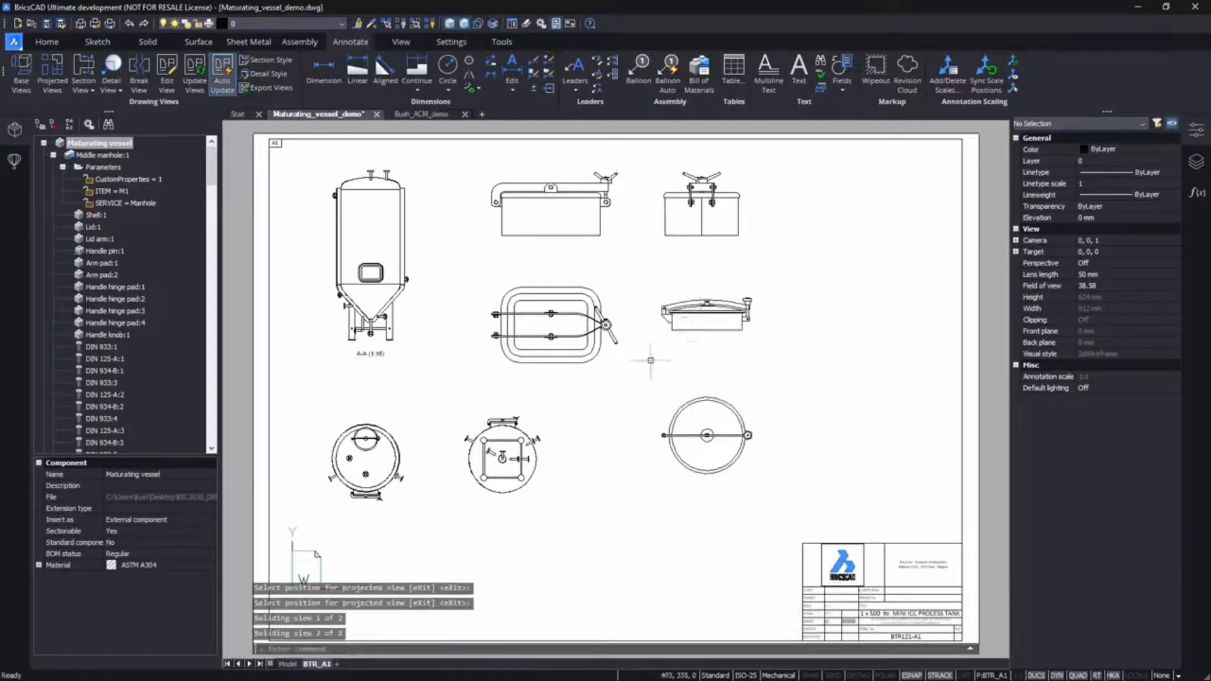
Step: Create a front base view of one support leg with its foot beside the vessel's bottom view, adding a projected view below it
scroll(549, 391, "up", 2)
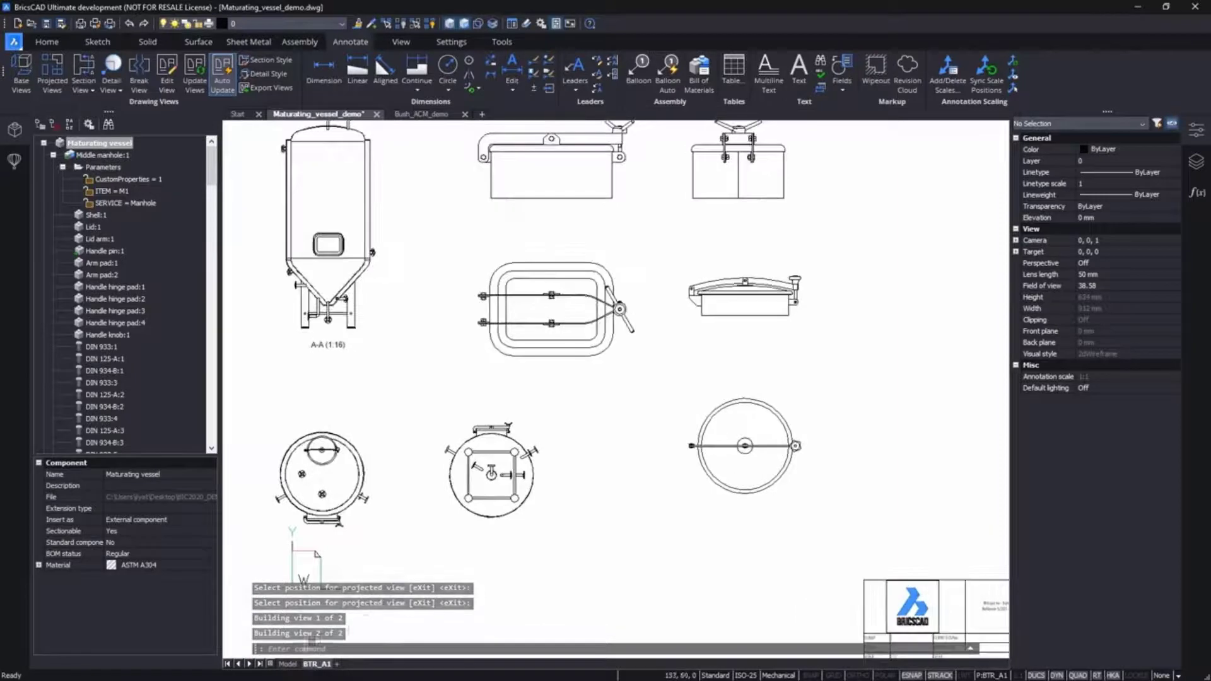
left_click(287, 665)
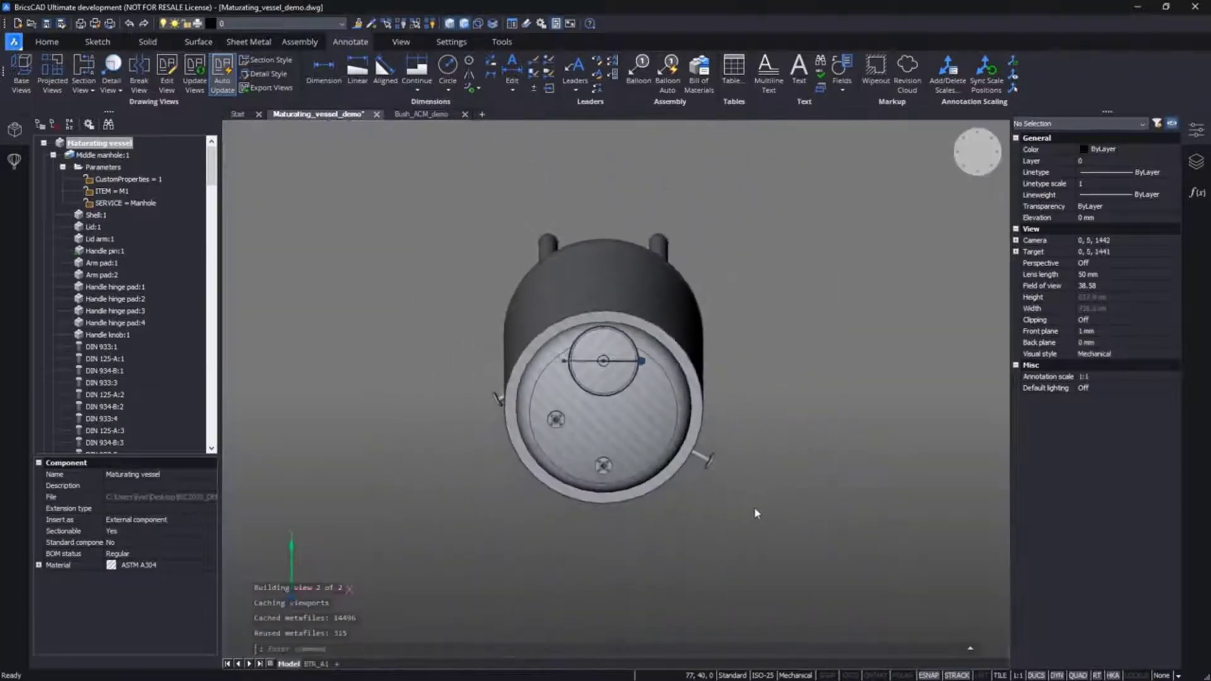
middle_click_drag(749, 512, 699, 521, "shift")
left_click(697, 521)
left_click(629, 479)
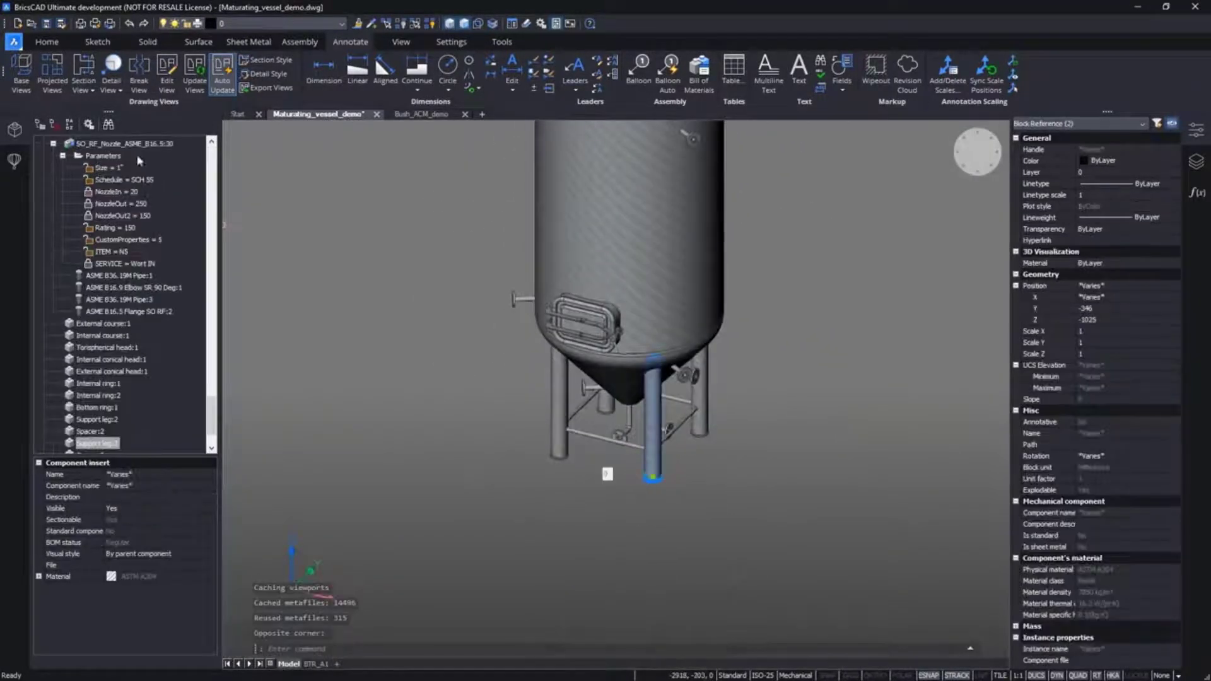
key("Return")
key("Return")
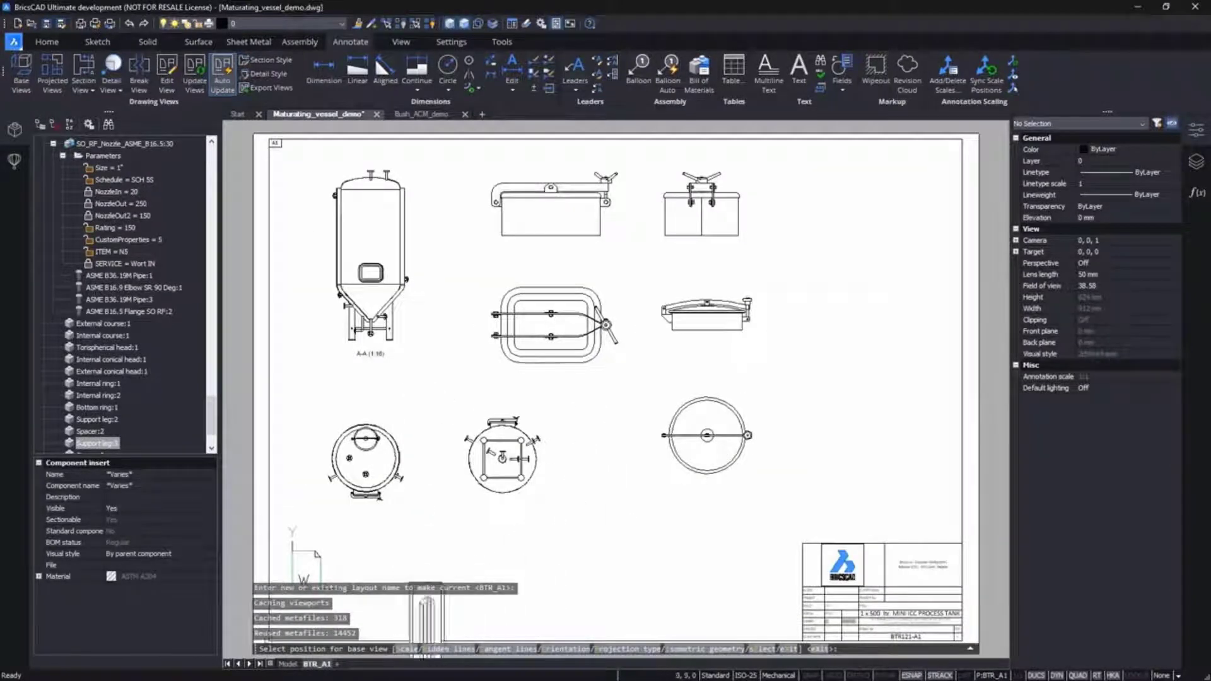
left_click(566, 628)
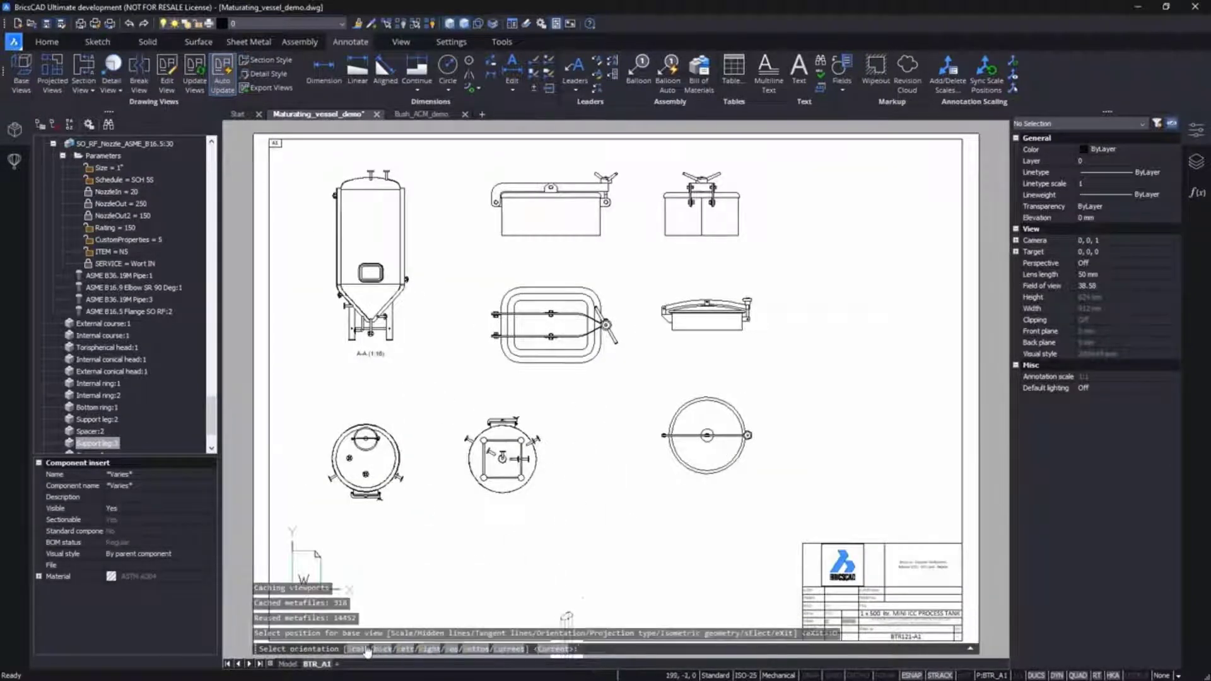
left_click(593, 470)
left_click(593, 569)
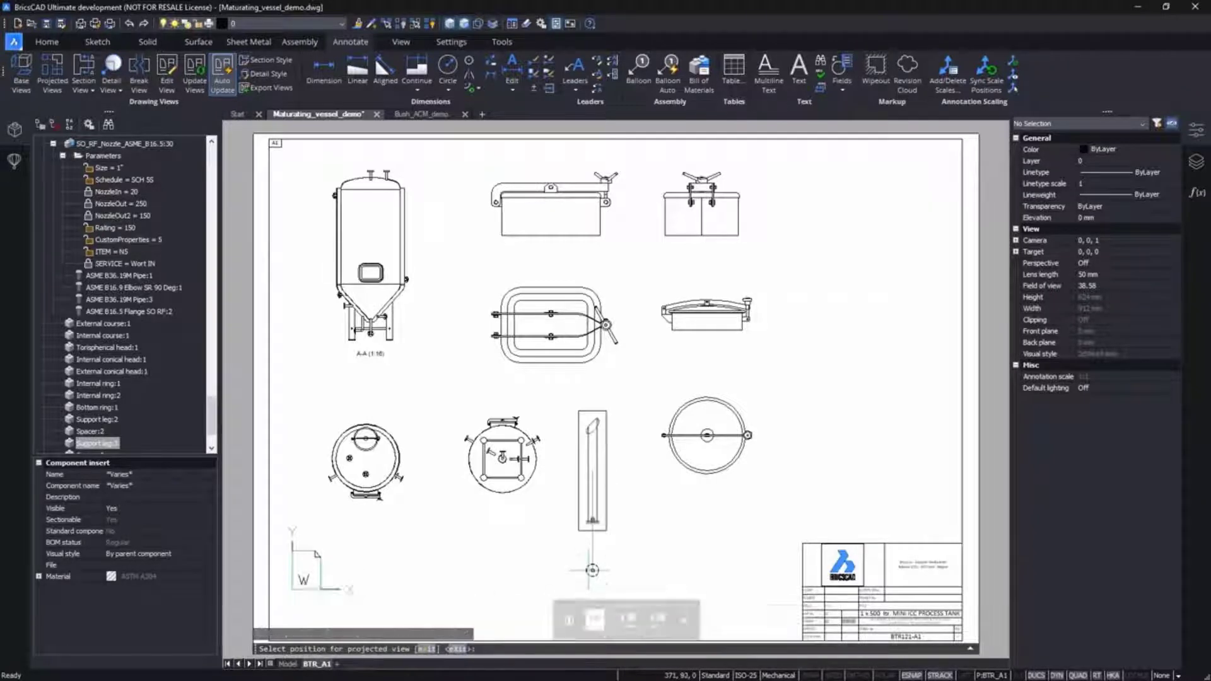
key("Return")
Step: Add an aligned dimension to the height of the vessel's cylindrical section in section view A-A
scroll(384, 332, "up", 5)
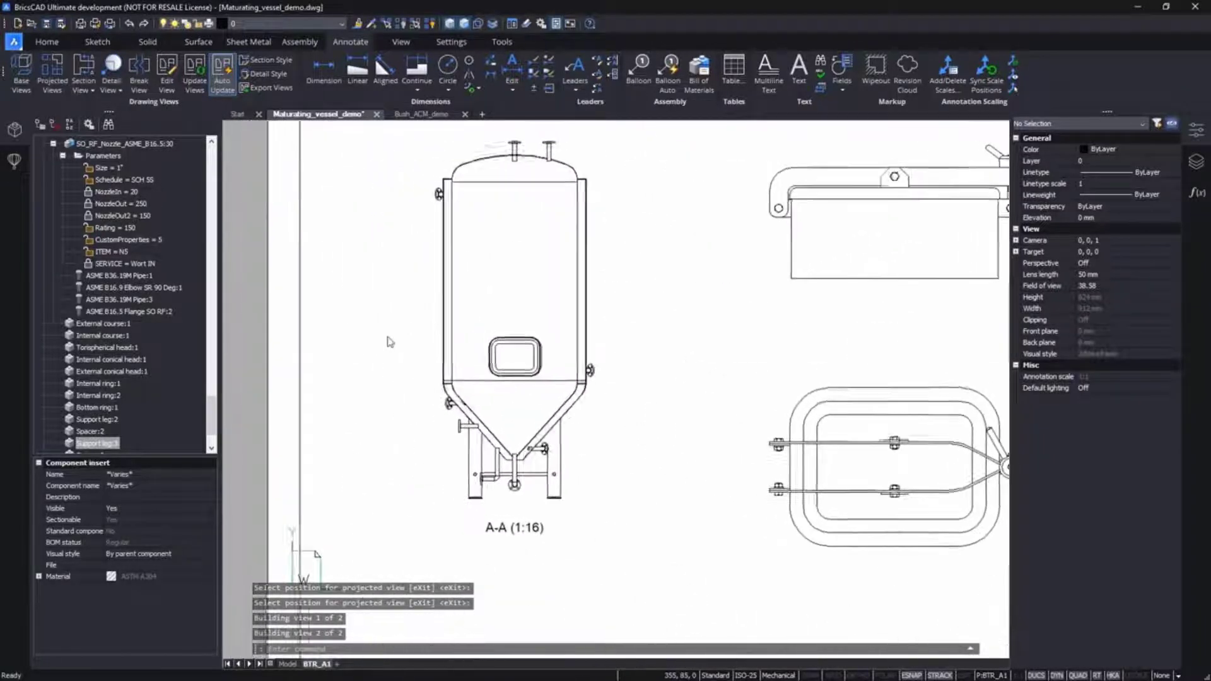
scroll(383, 333, "up", 4)
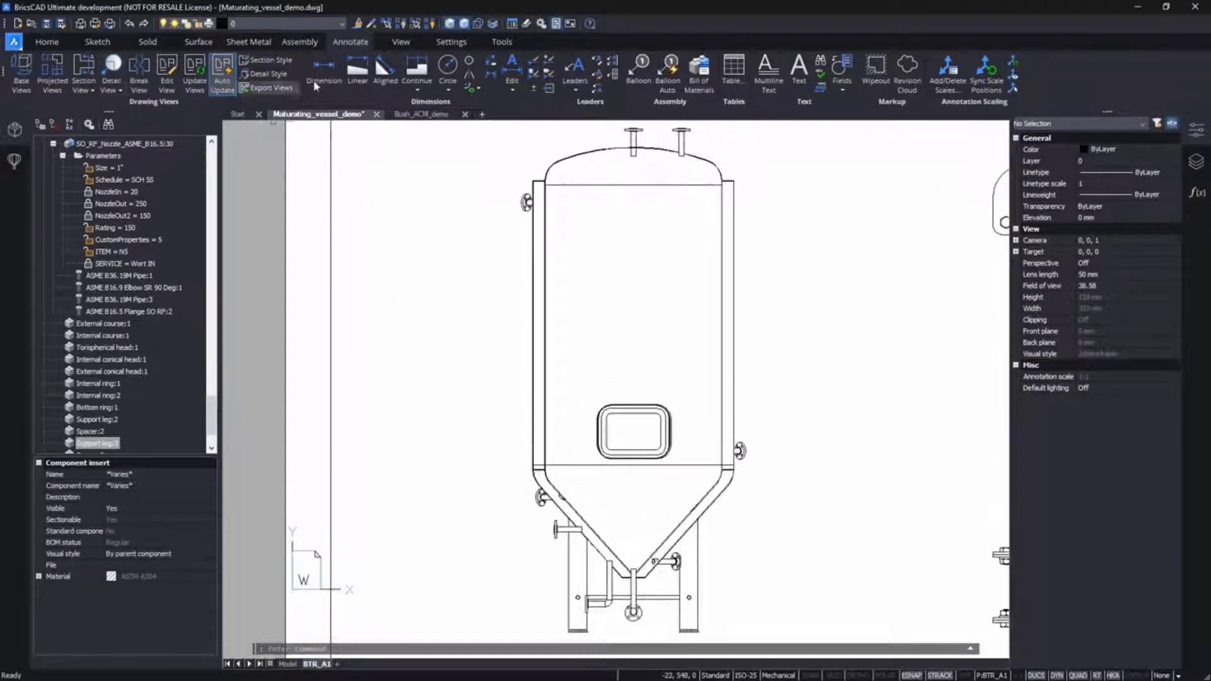
left_click(381, 72)
left_click(533, 181)
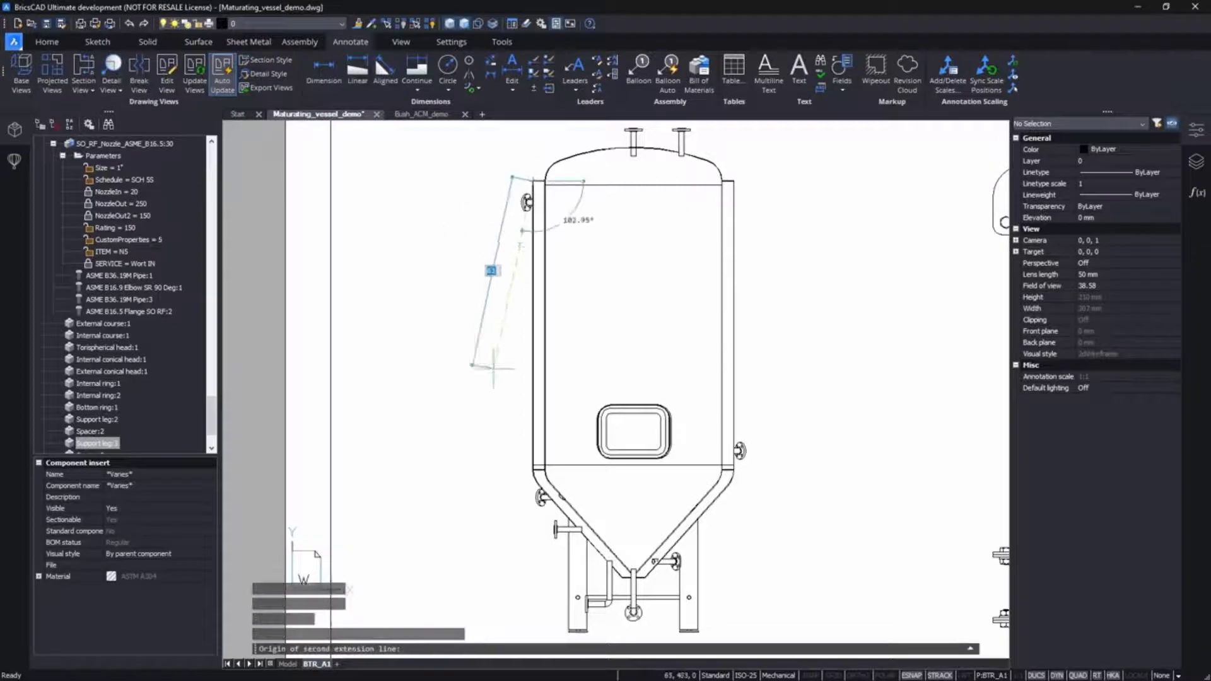
left_click(533, 465)
left_click(496, 364)
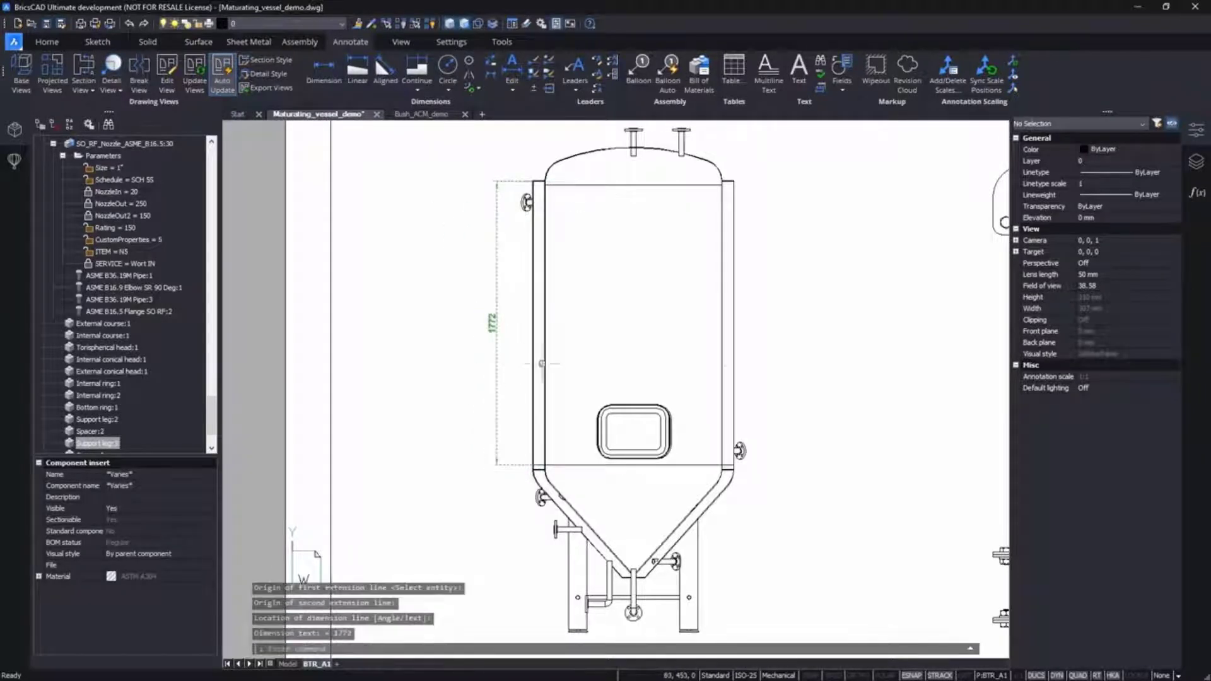
Step: Break section view A-A horizontally, removing the part of the cylindrical shell between the upper nozzle and the manhole
scroll(831, 365, "up", 3)
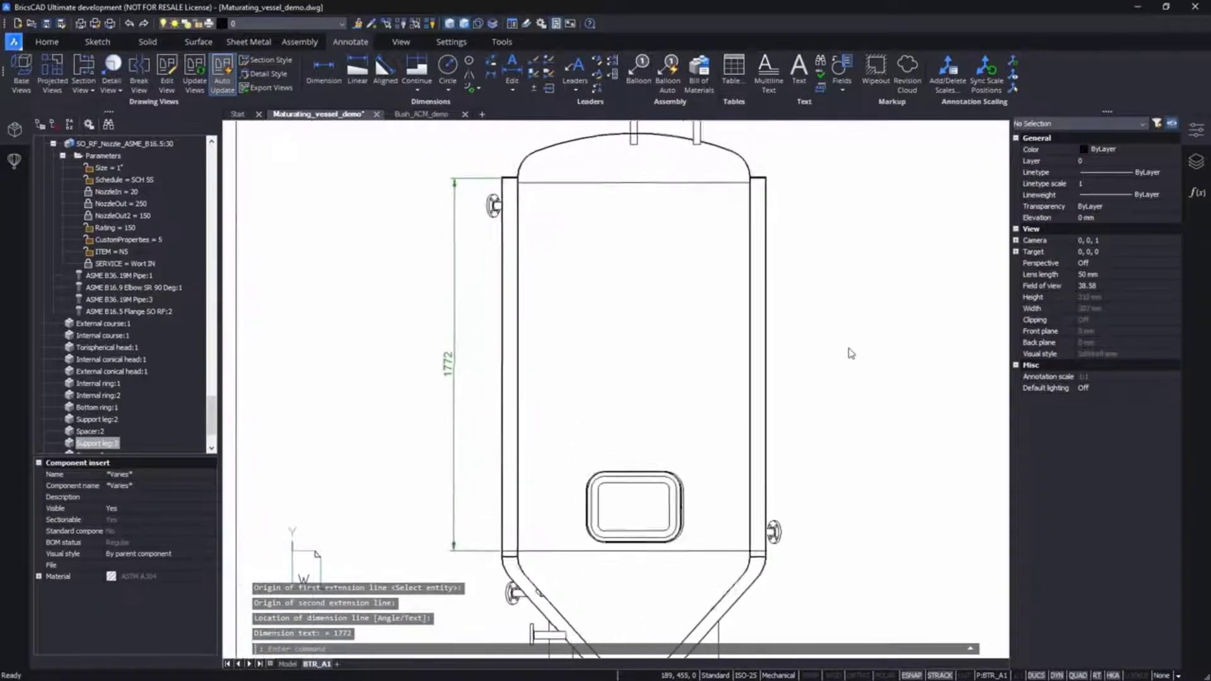
left_click(139, 76)
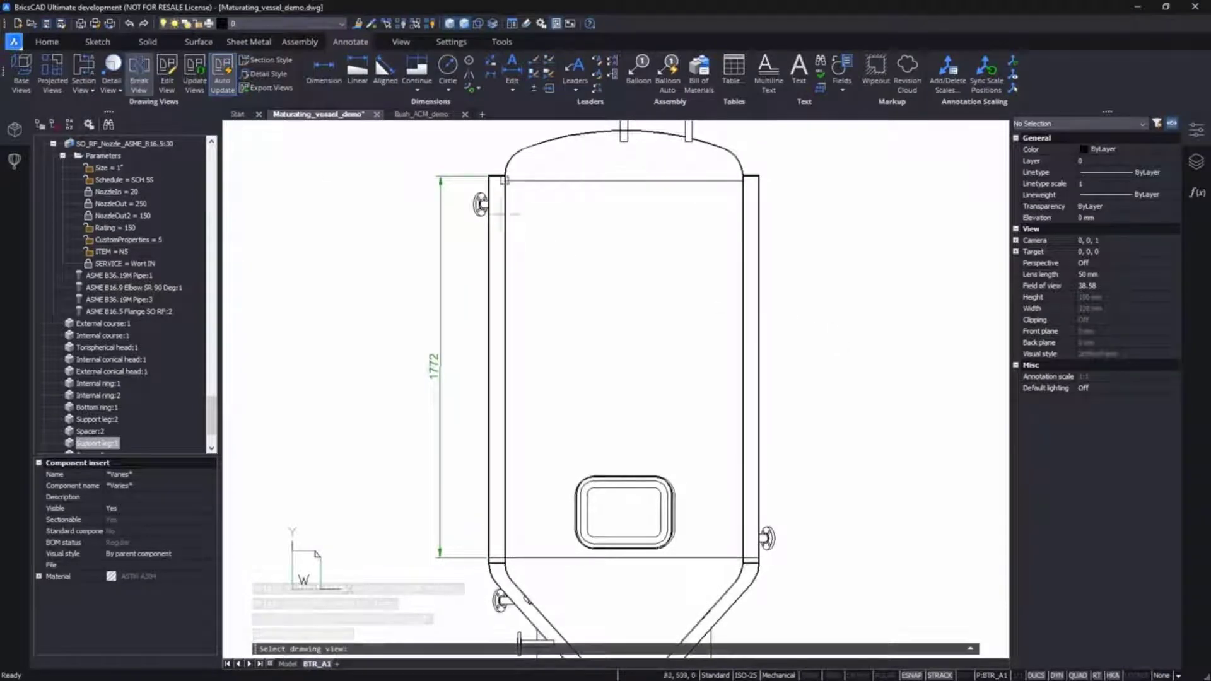
left_click(608, 248)
left_click(785, 230)
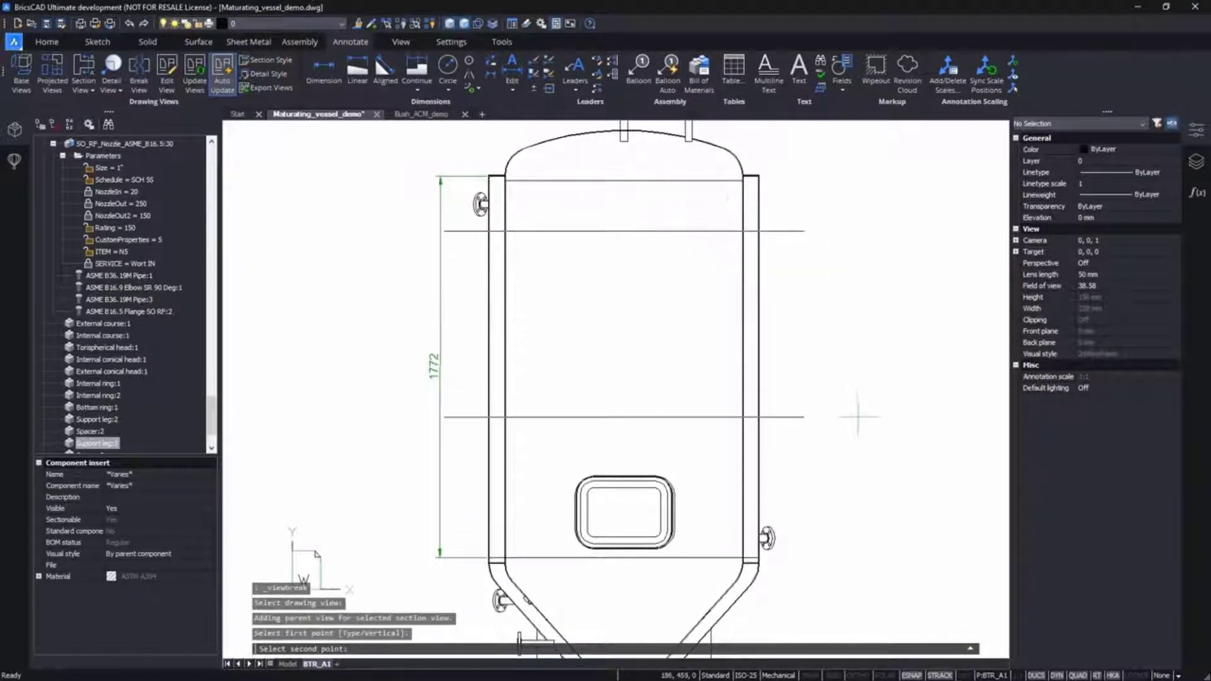
left_click(861, 458)
Step: Compare the break symbol types in section view A-A and choose Small Zigzag
scroll(862, 458, "up", 2)
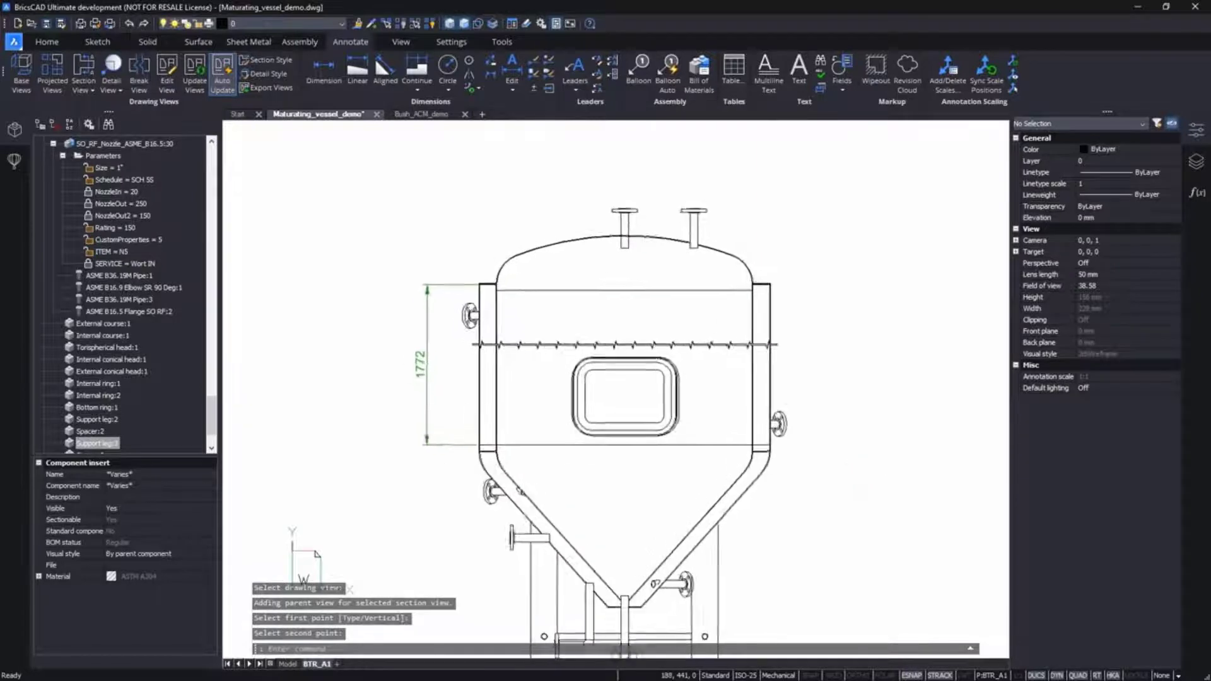
scroll(617, 388, "up", 2)
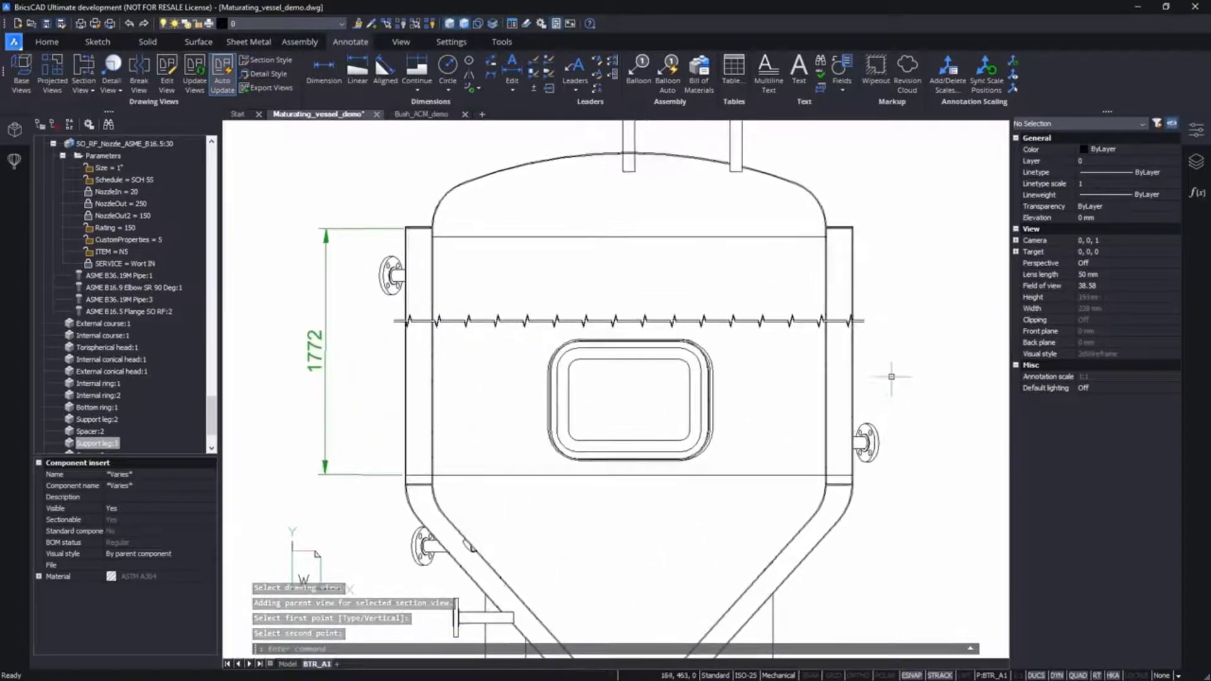
left_click(865, 321)
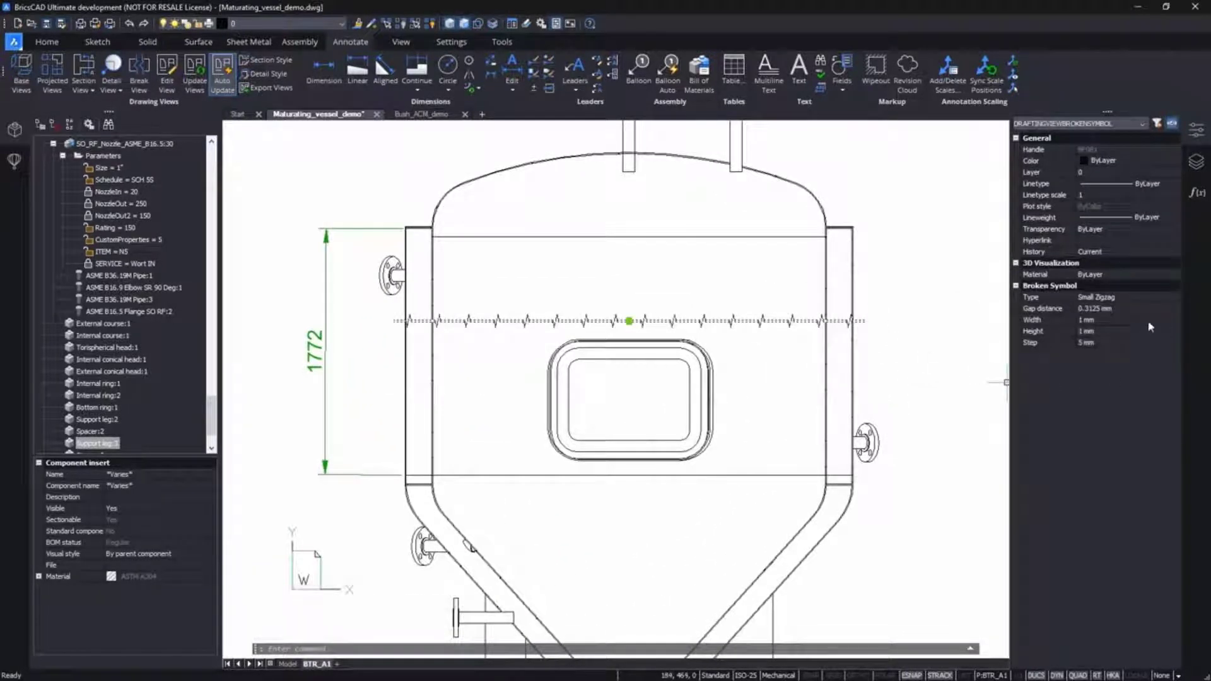
left_click(1174, 299)
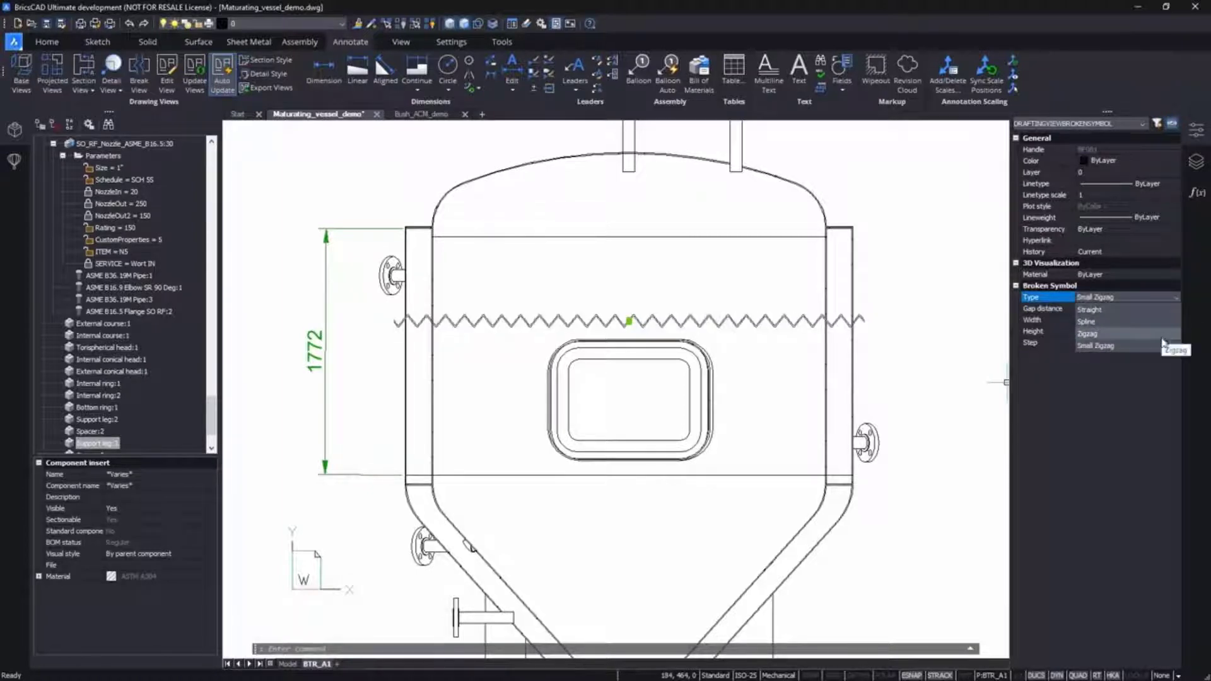
left_click(1161, 348)
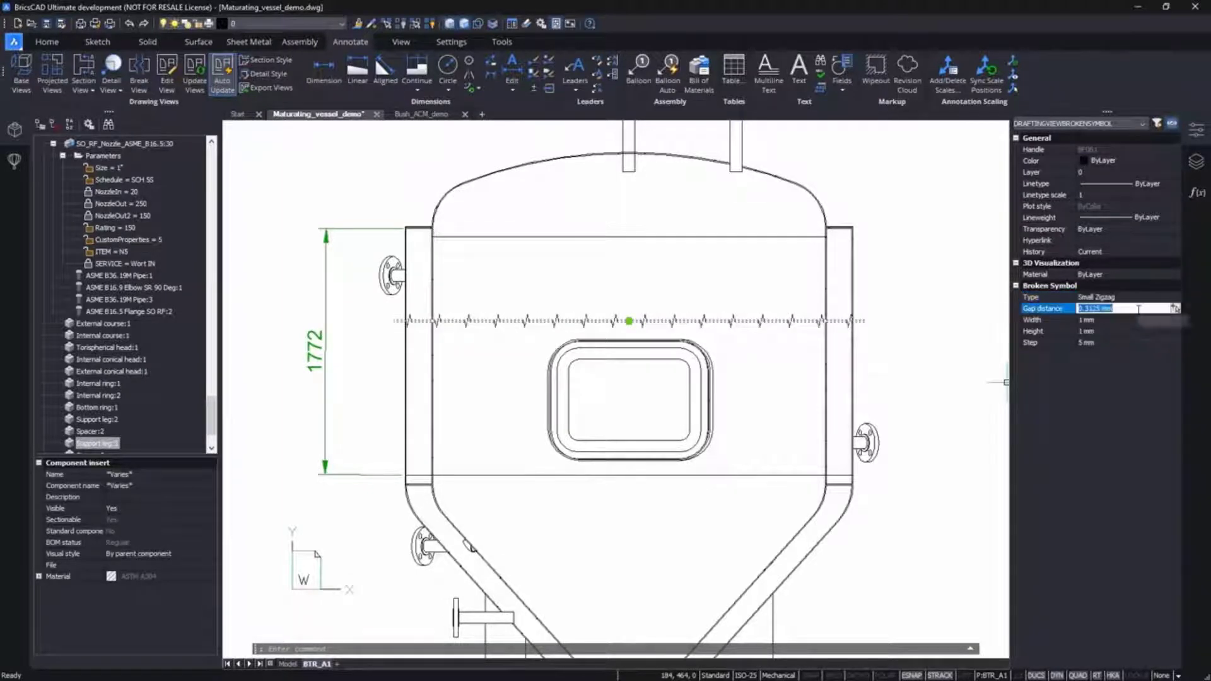
Step: Set the break symbol's gap distance to 5 mm, width and height to 3 mm, and step to 50 mm
key("Tab")
type("3")
key("Tab")
type("3")
key("Tab")
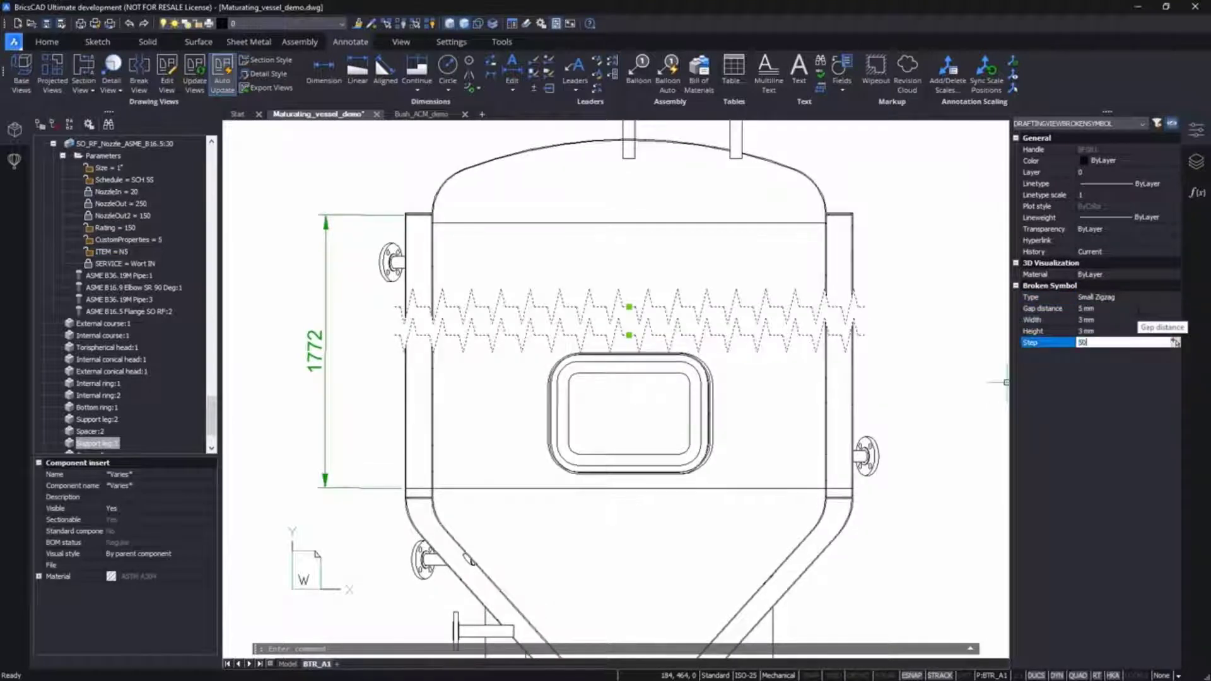
key("Return")
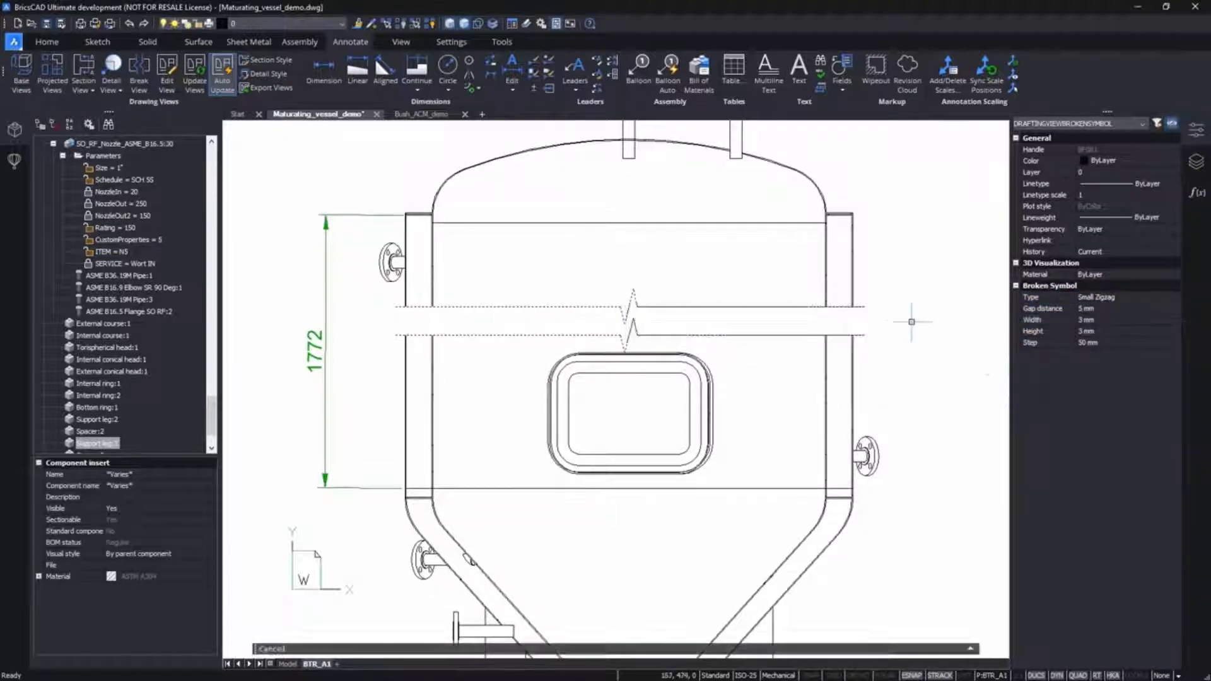
key("Escape")
key("Escape")
Step: Return to model space and open the Handle pin component of the middle manhole
scroll(896, 318, "down", 5)
scroll(882, 319, "down", 5)
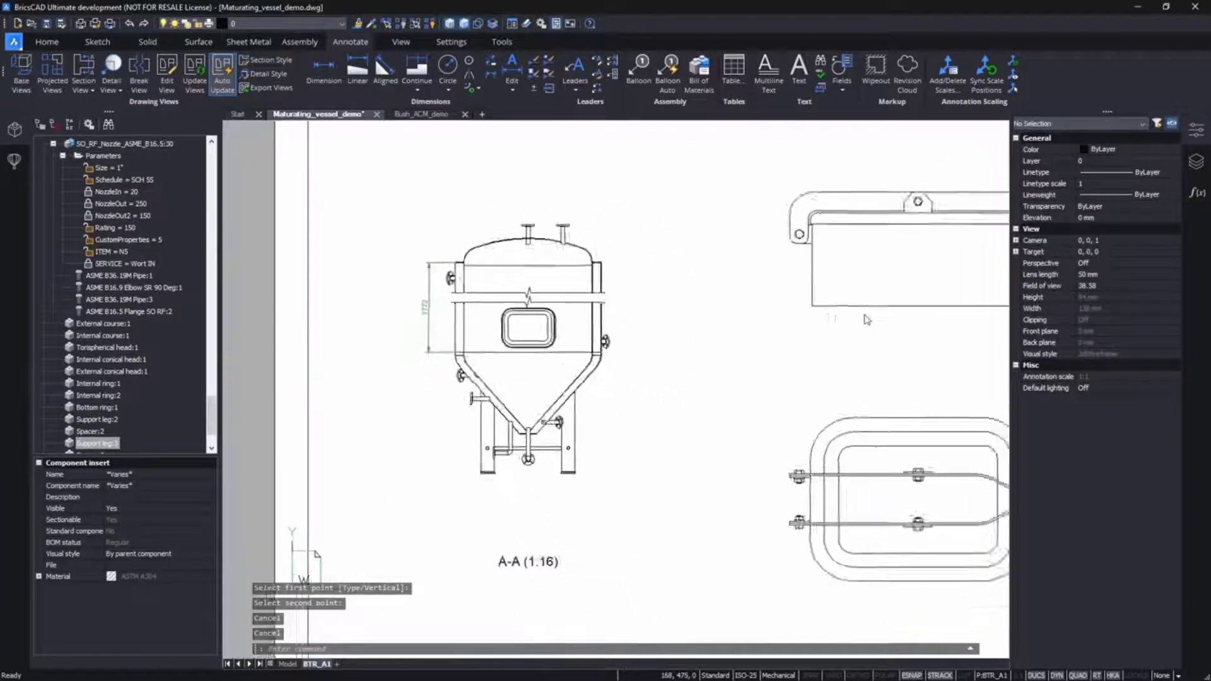
left_click(287, 664)
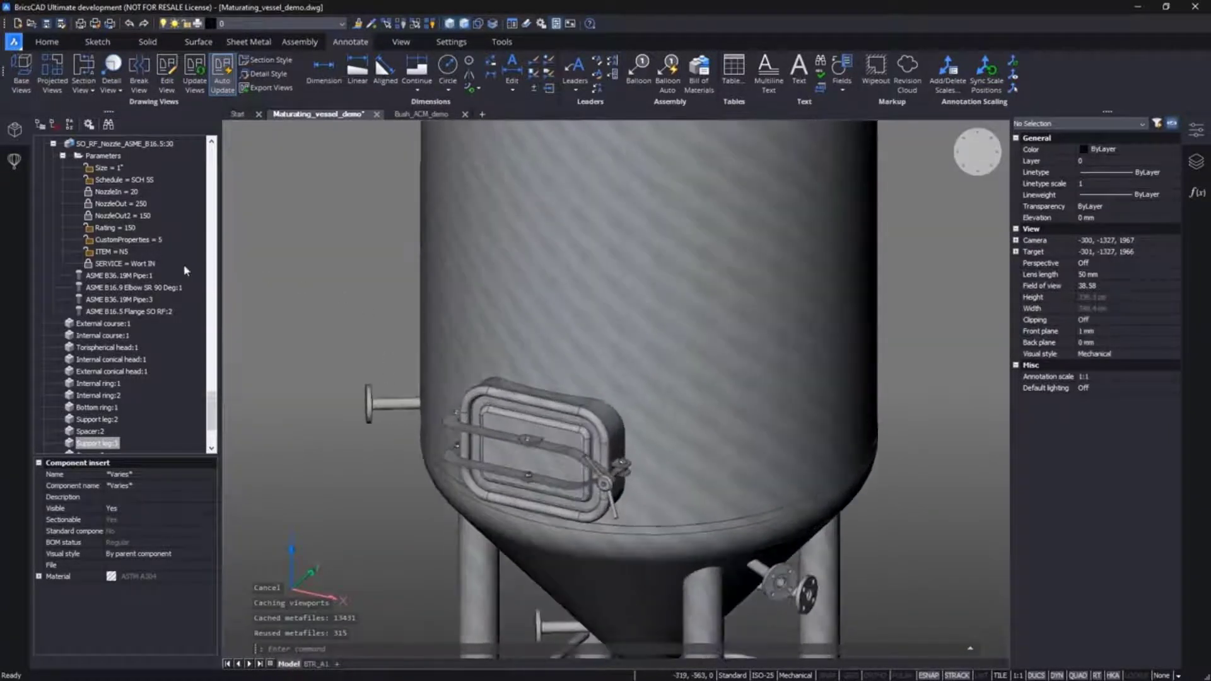
scroll(183, 270, "up", 10)
right_click(117, 253)
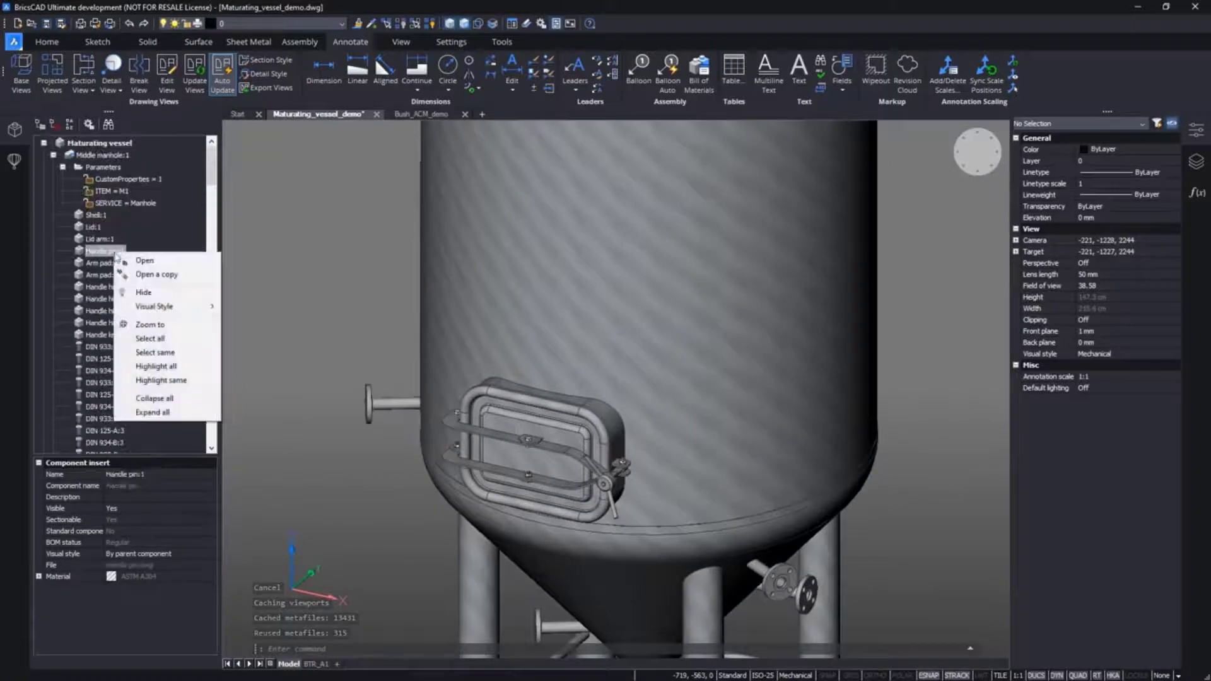
left_click(126, 262)
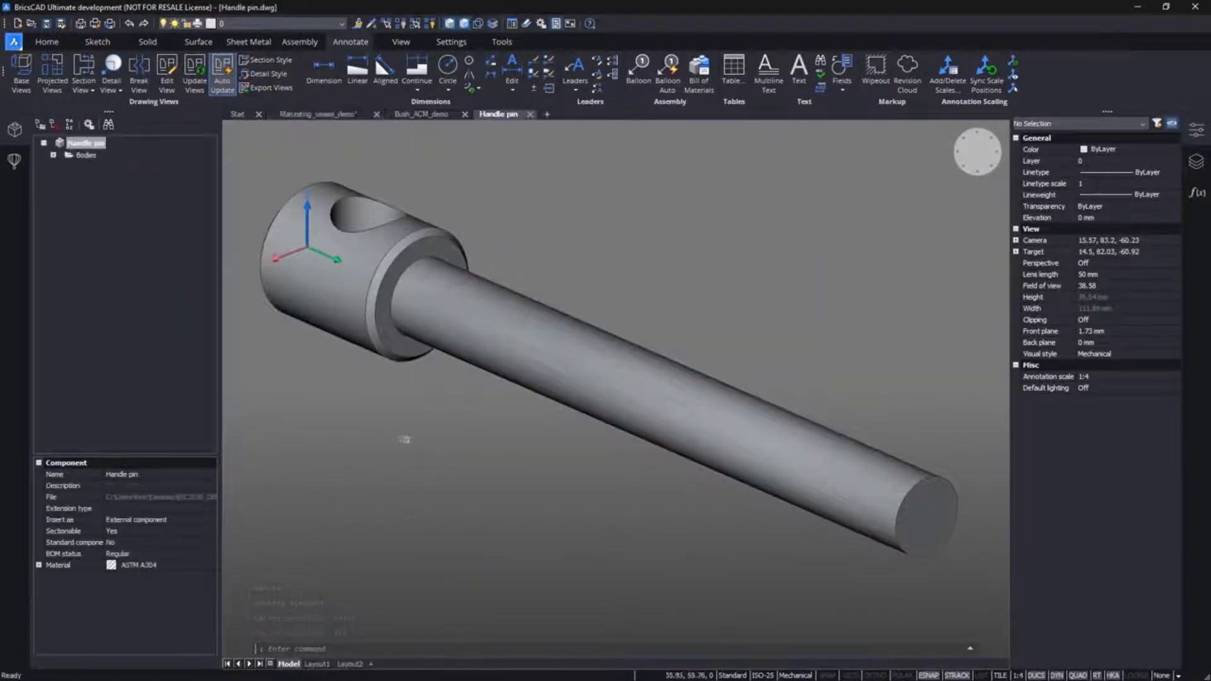
Step: Add a thread with 1.75 mm pitch and 106 mm length to the handle pin's long cylindrical shank and view its parameters
scroll(400, 433, "up", 3)
middle_click_drag(523, 441, 153, 48, "shift")
left_click(153, 48)
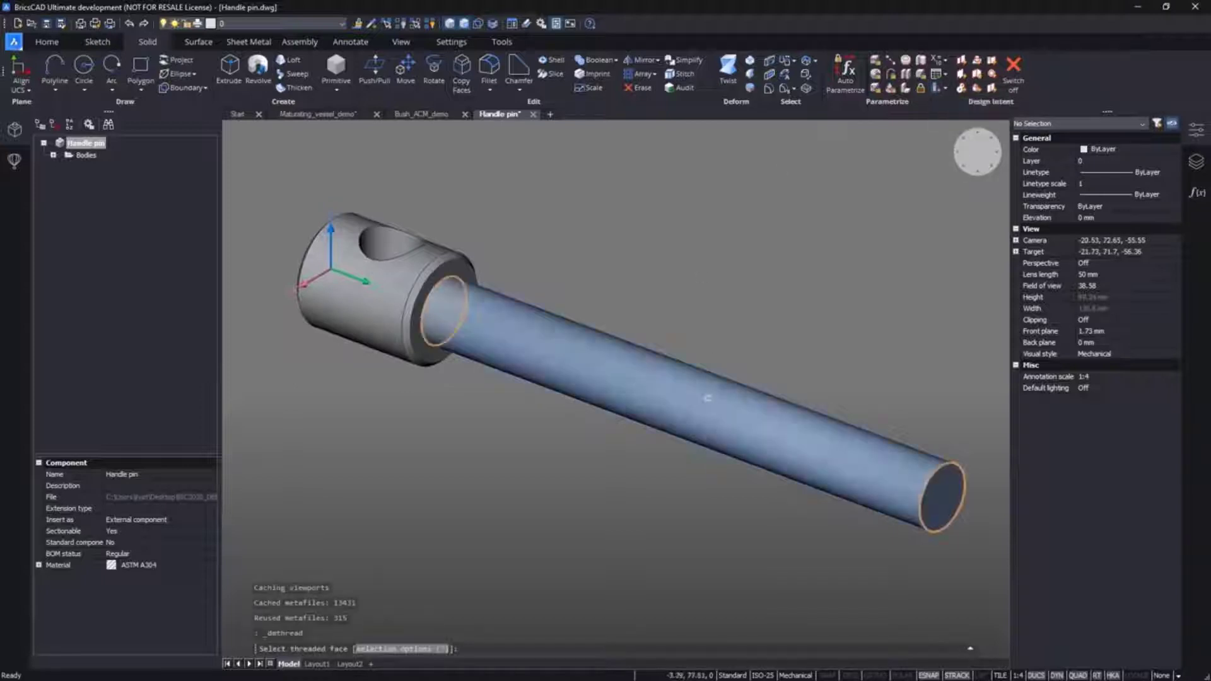
left_click(631, 369)
key("Return")
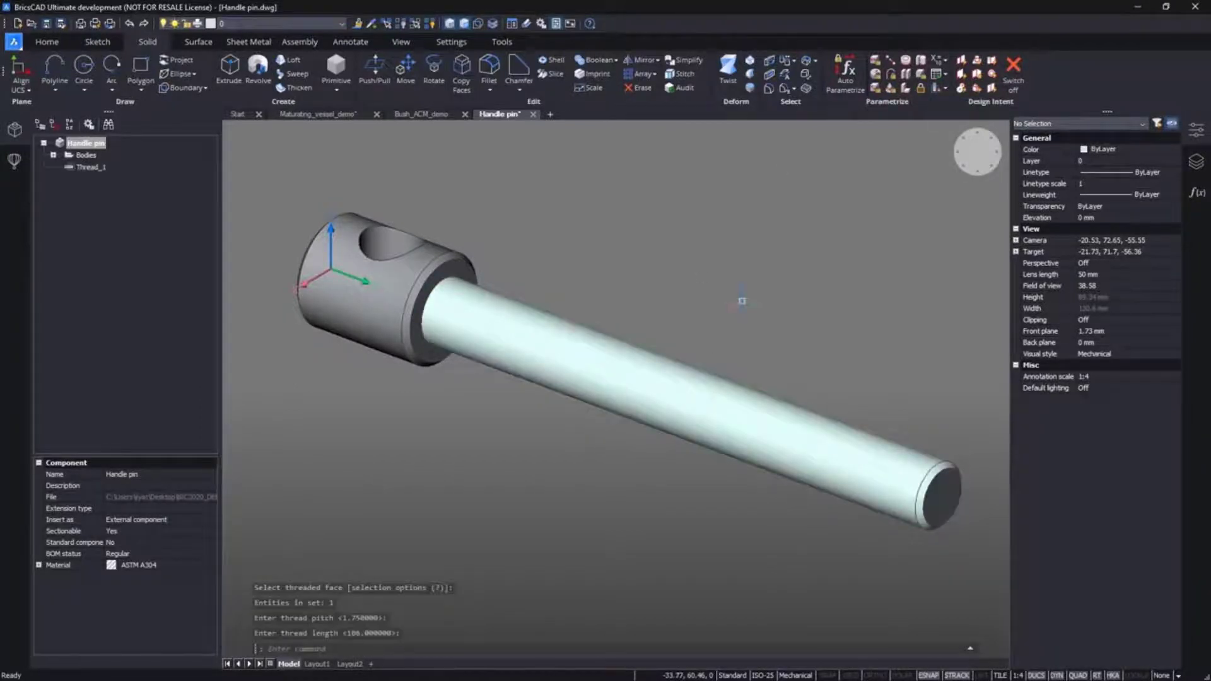
left_click(94, 170)
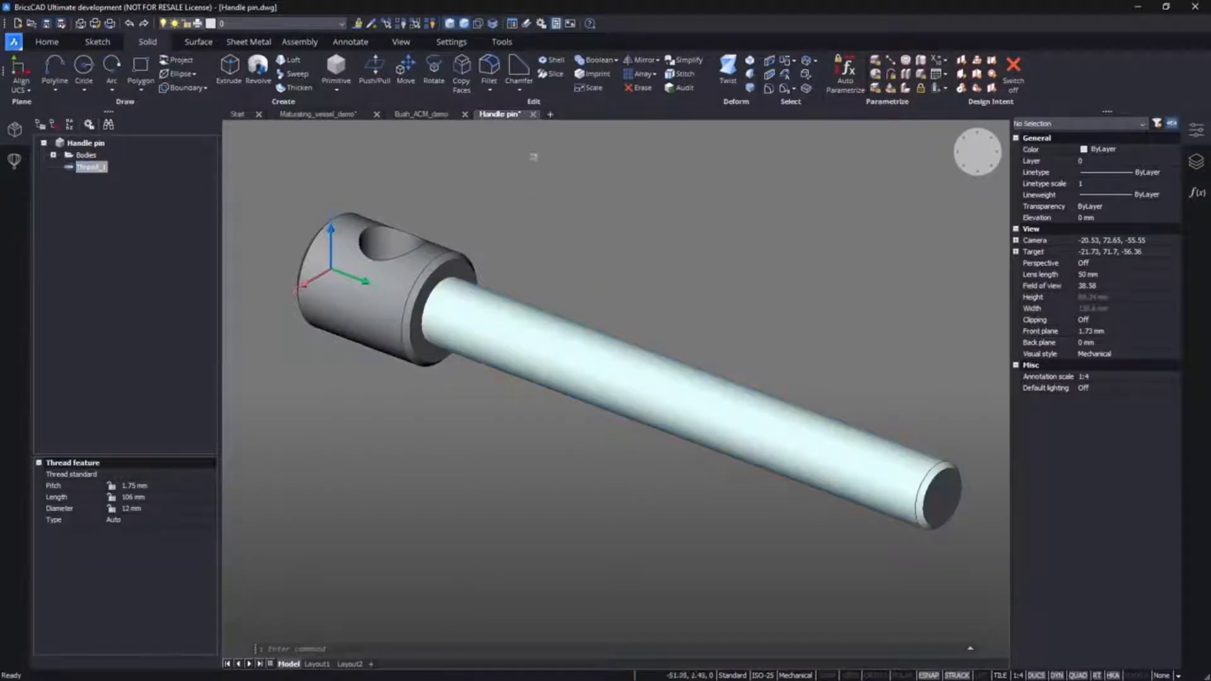
Step: Close the handle pin drawing with its changes saved and update the Maturating vessel assembly
left_click(533, 115)
left_click(593, 345)
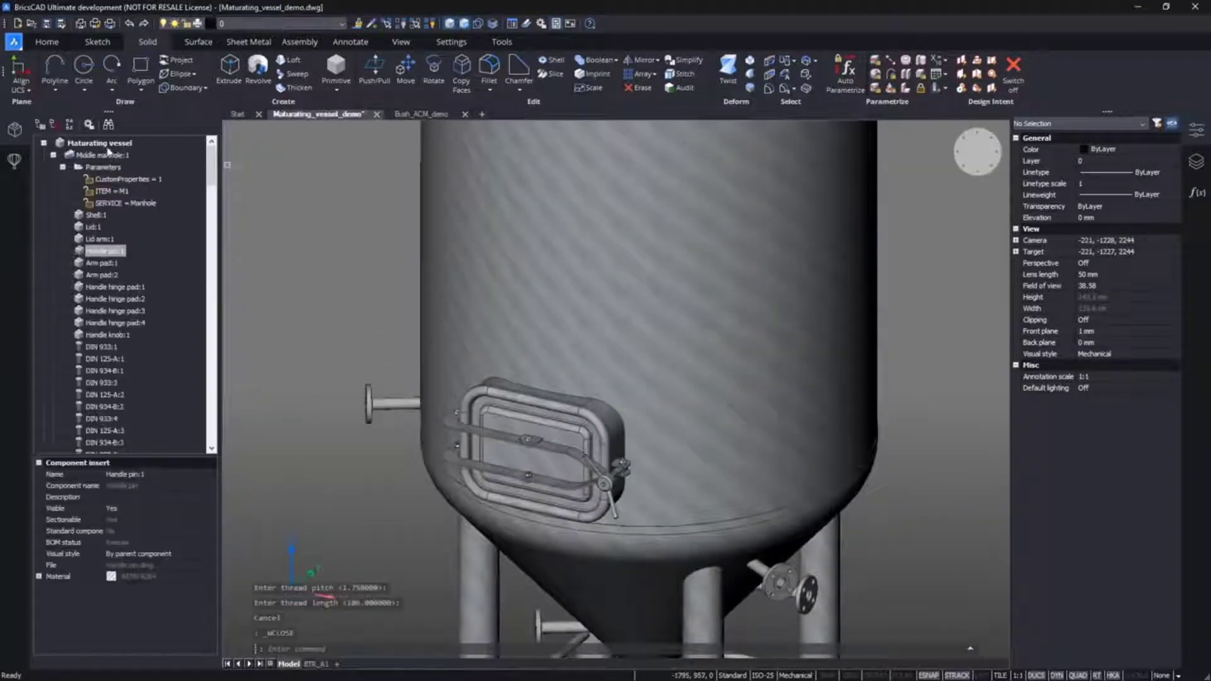
right_click(106, 144)
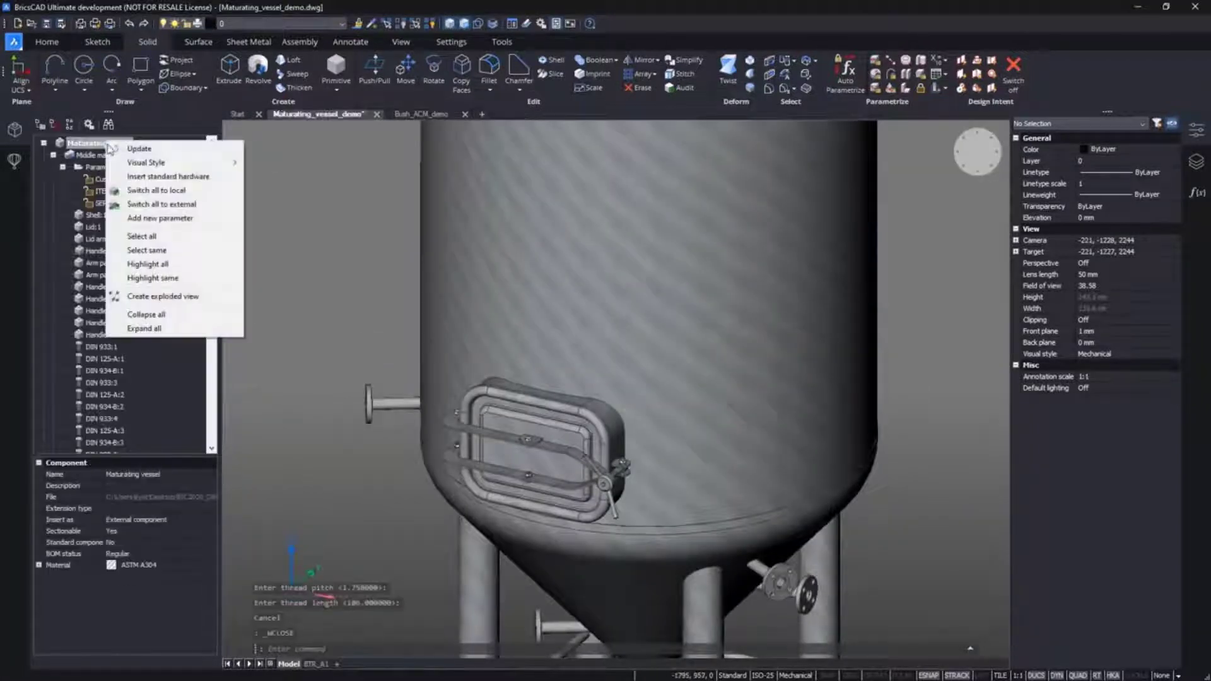
left_click(129, 149)
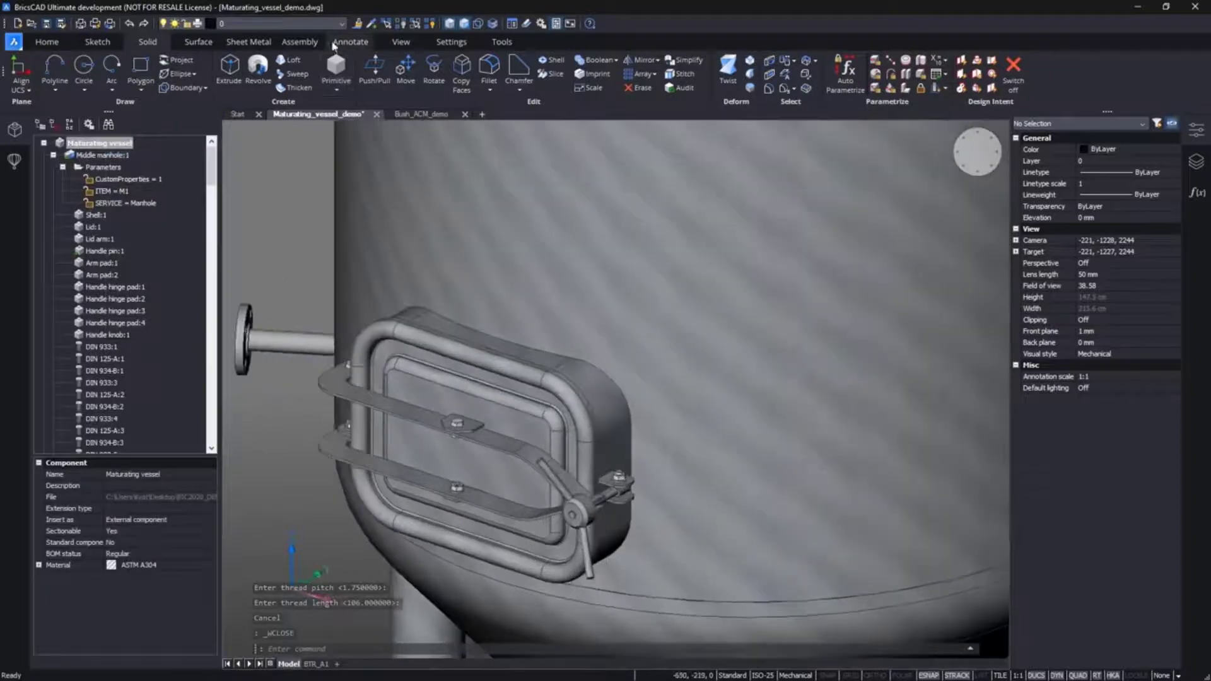
Step: Place a base view of only the handle pin in the empty lower area of layout BTR_A1, with a projected side view beside it
left_click(338, 43)
left_click(21, 74)
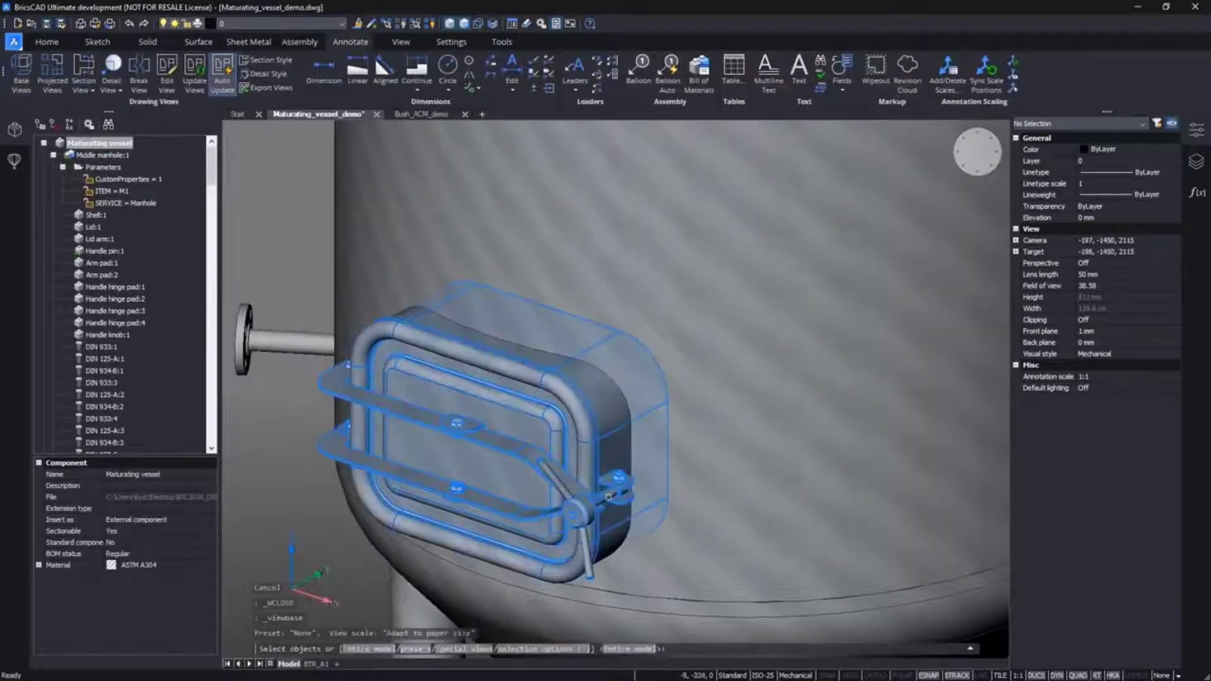
key("Tab")
left_click(609, 497)
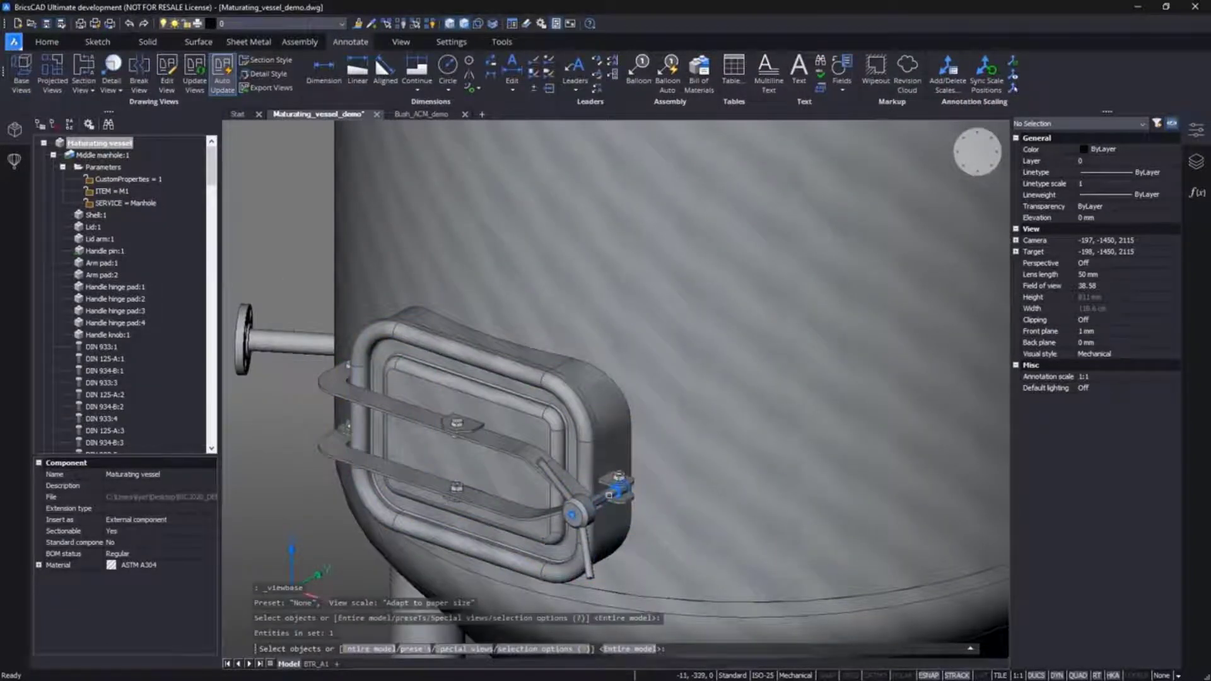
key("Return")
key("Return")
left_click(348, 560)
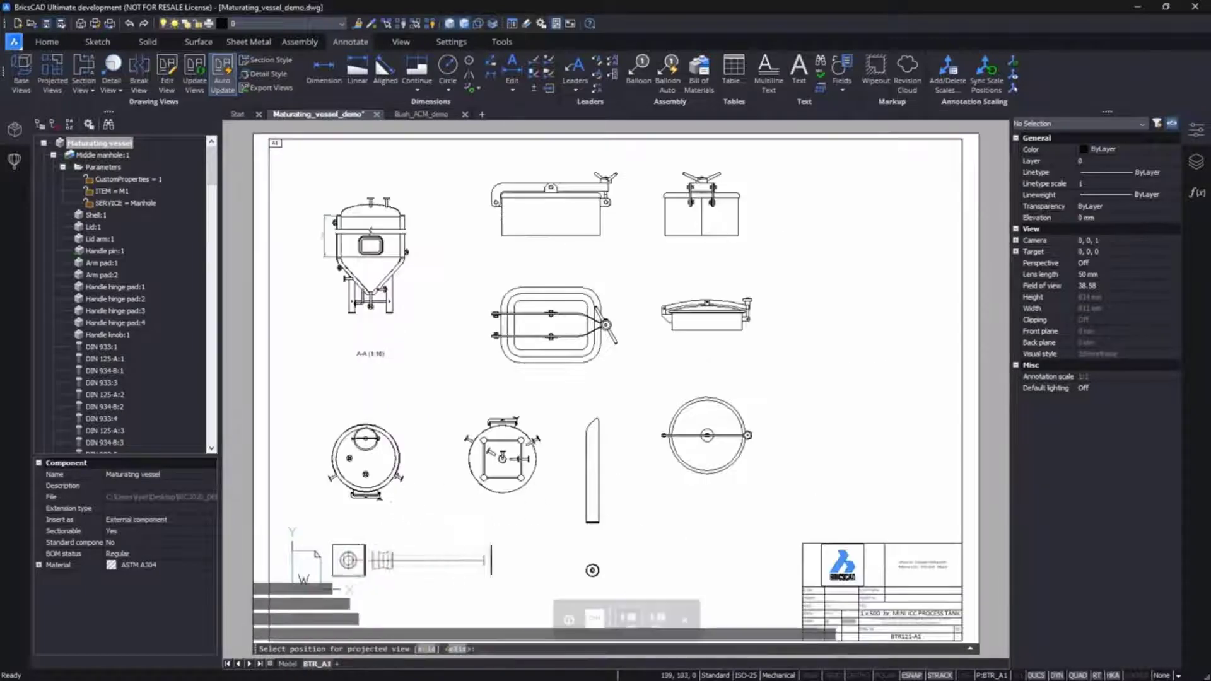
left_click(448, 560)
key("Return")
scroll(523, 561, "up", 4)
scroll(535, 541, "up", 5)
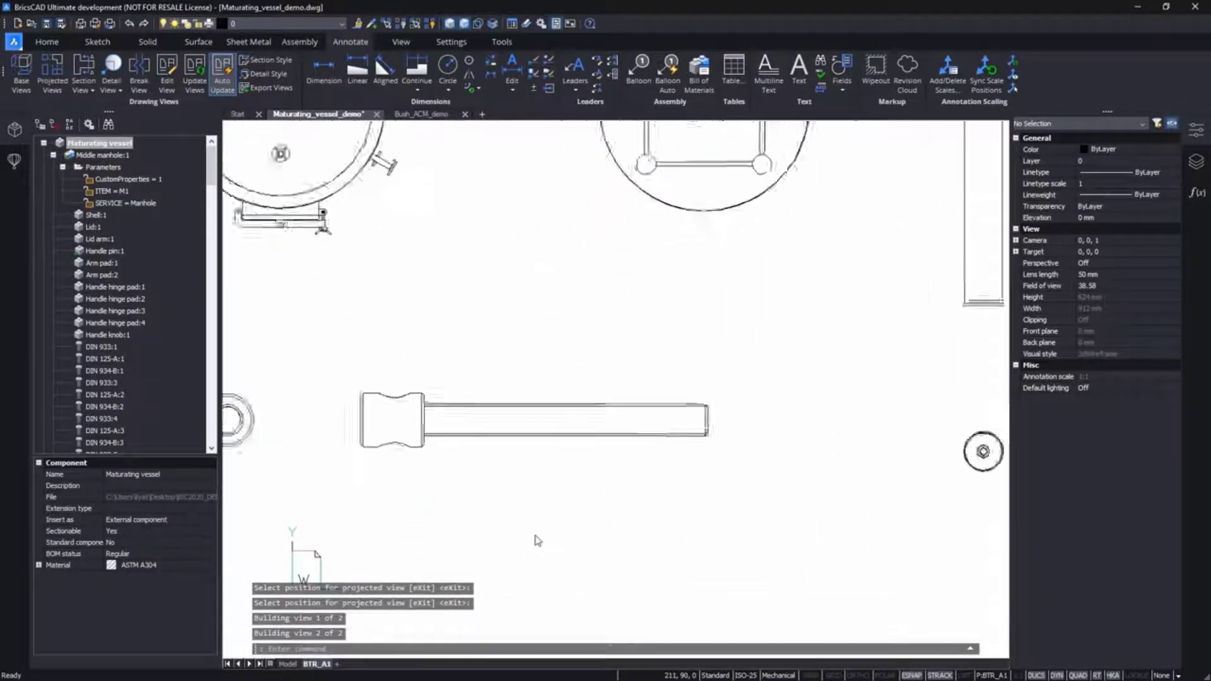
scroll(537, 542, "down", 5)
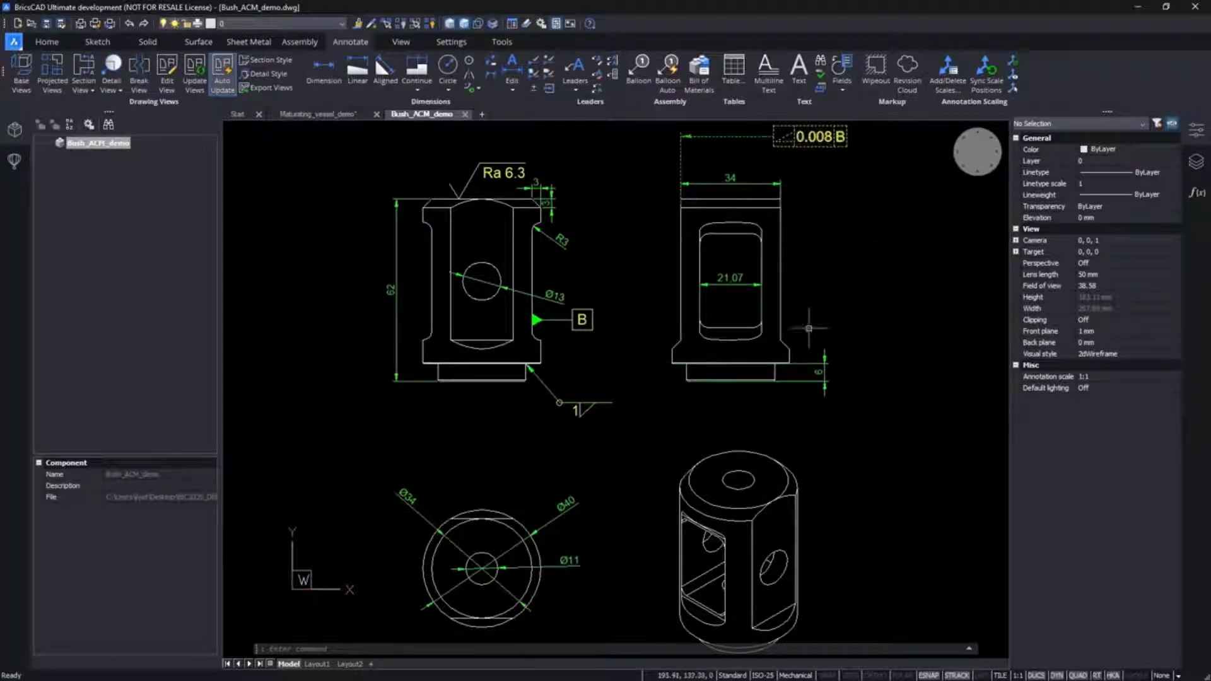
Step: Enable the Mechanical 2D enablers setting, then close and reopen Bush_ACM_demo.dwg
mouse_move(586, 329)
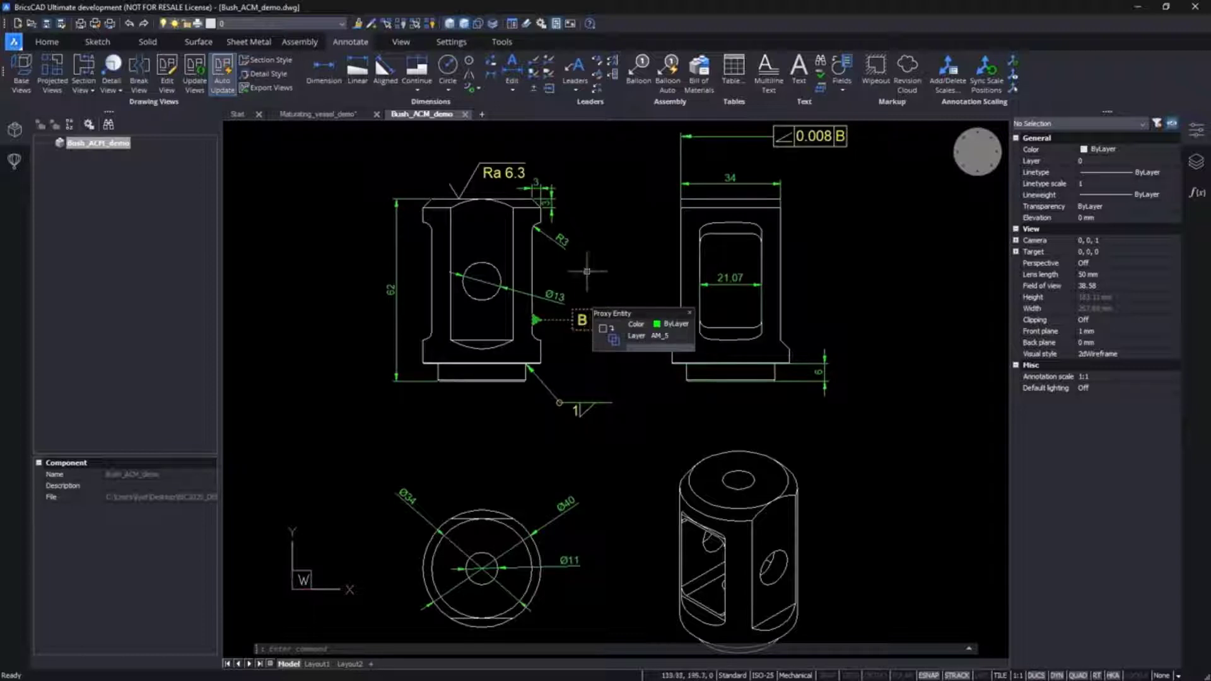
mouse_move(513, 175)
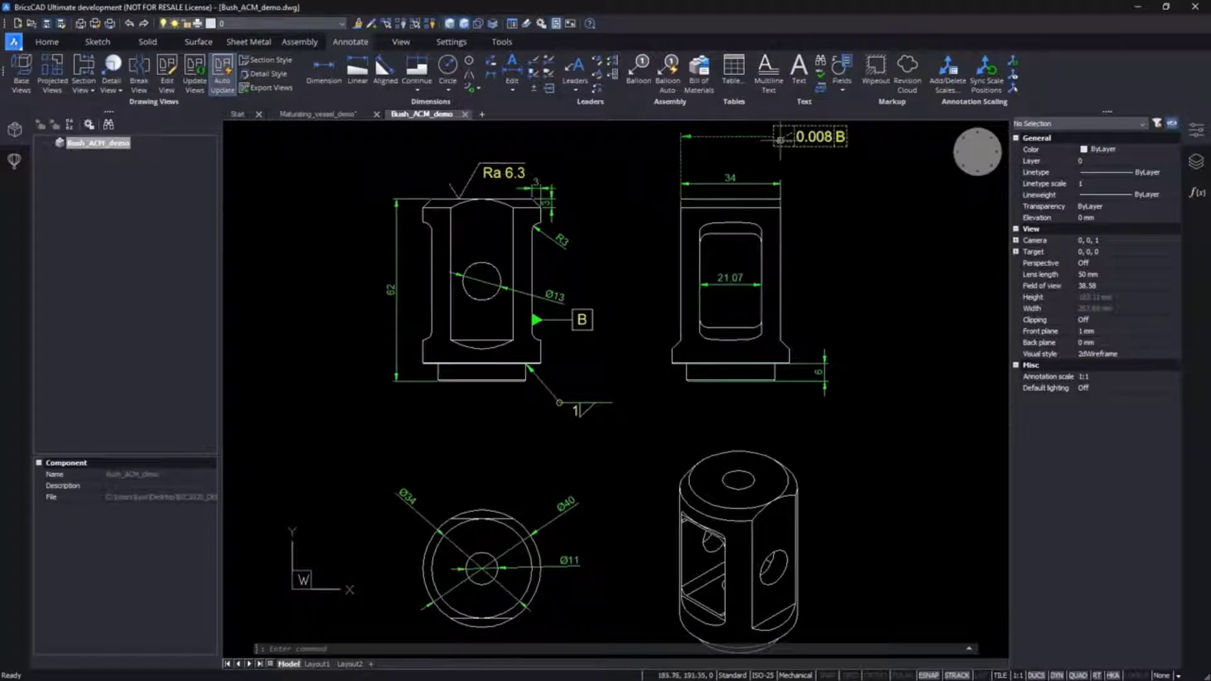
left_click(541, 24)
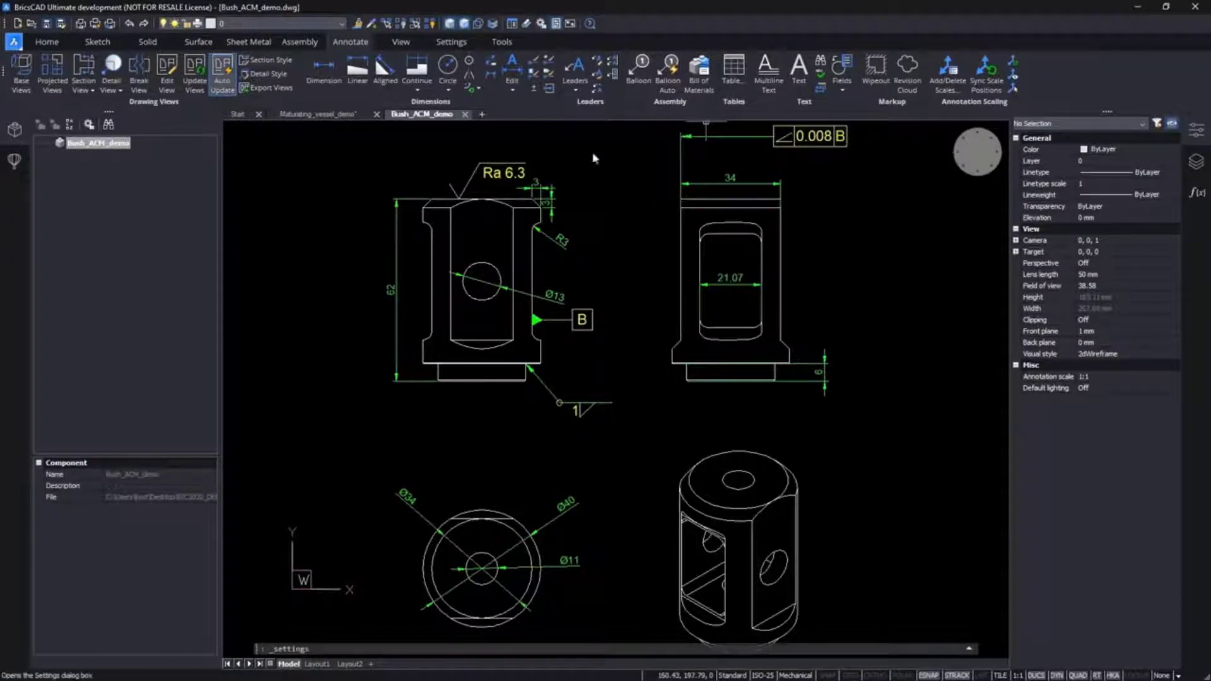
type("loadme")
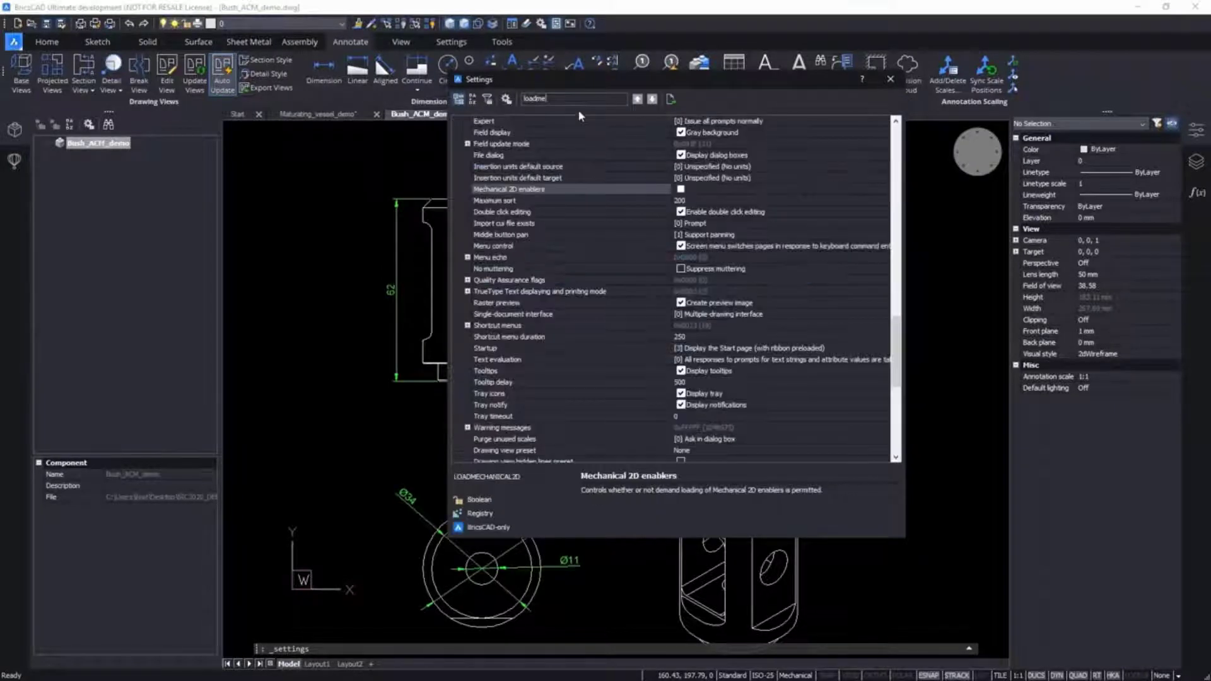
left_click(681, 190)
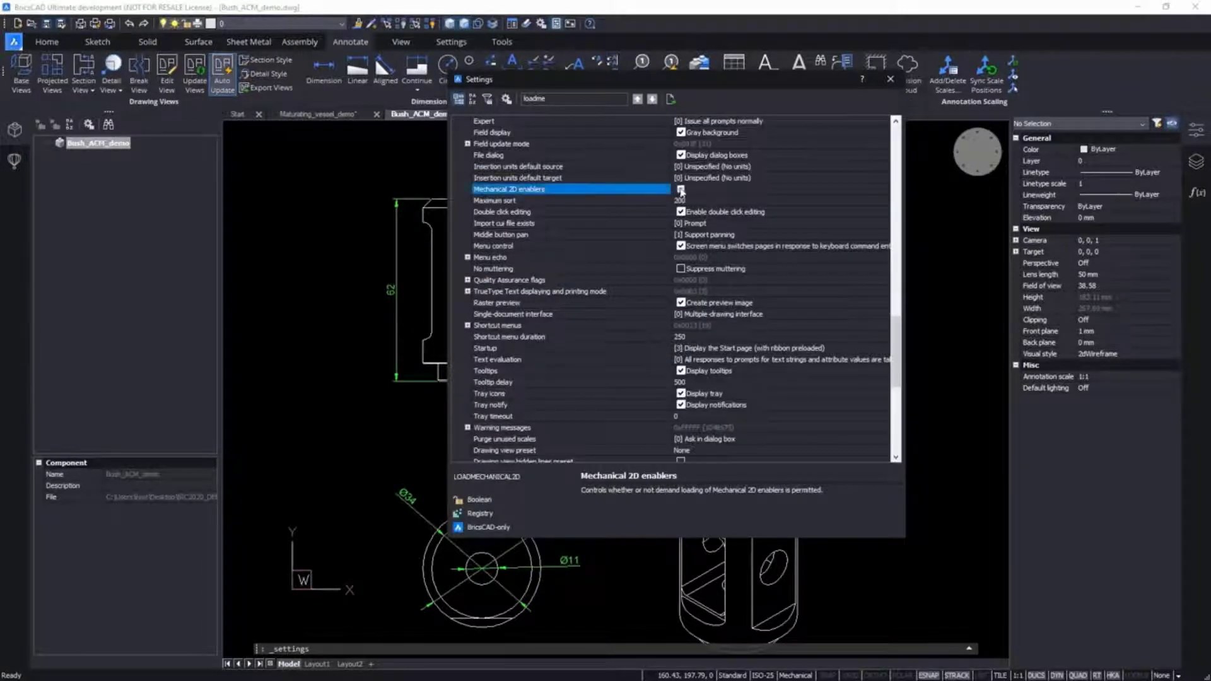
left_click(891, 81)
left_click(464, 115)
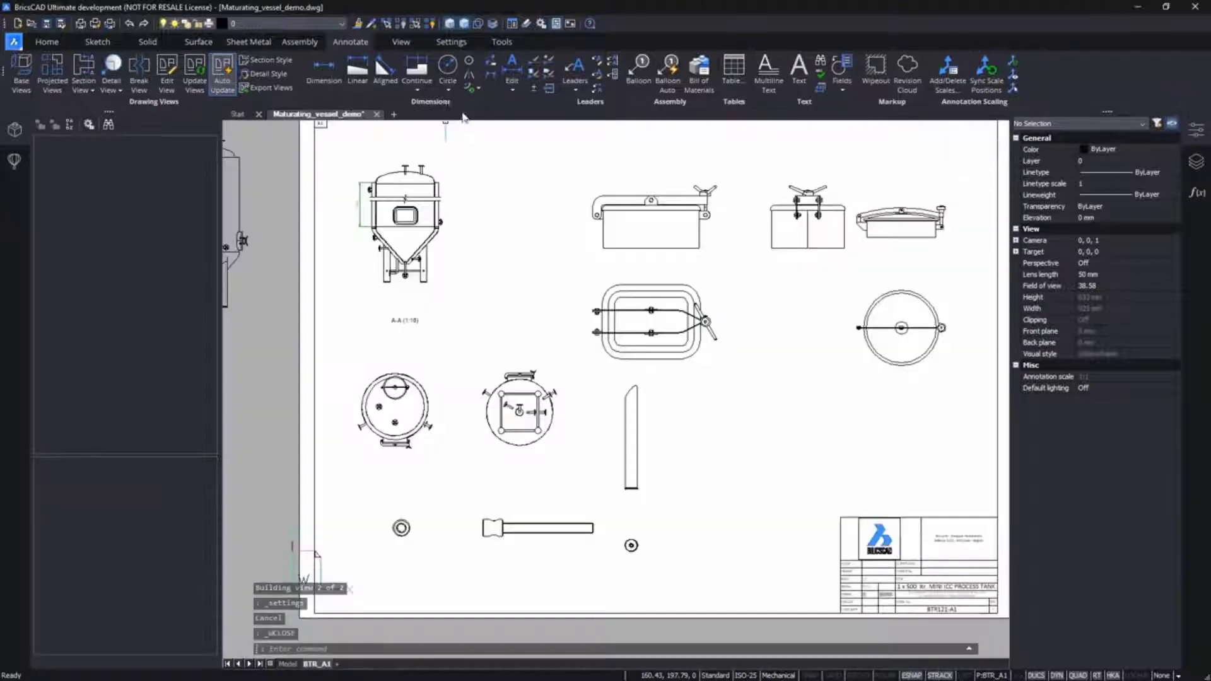
left_click(238, 114)
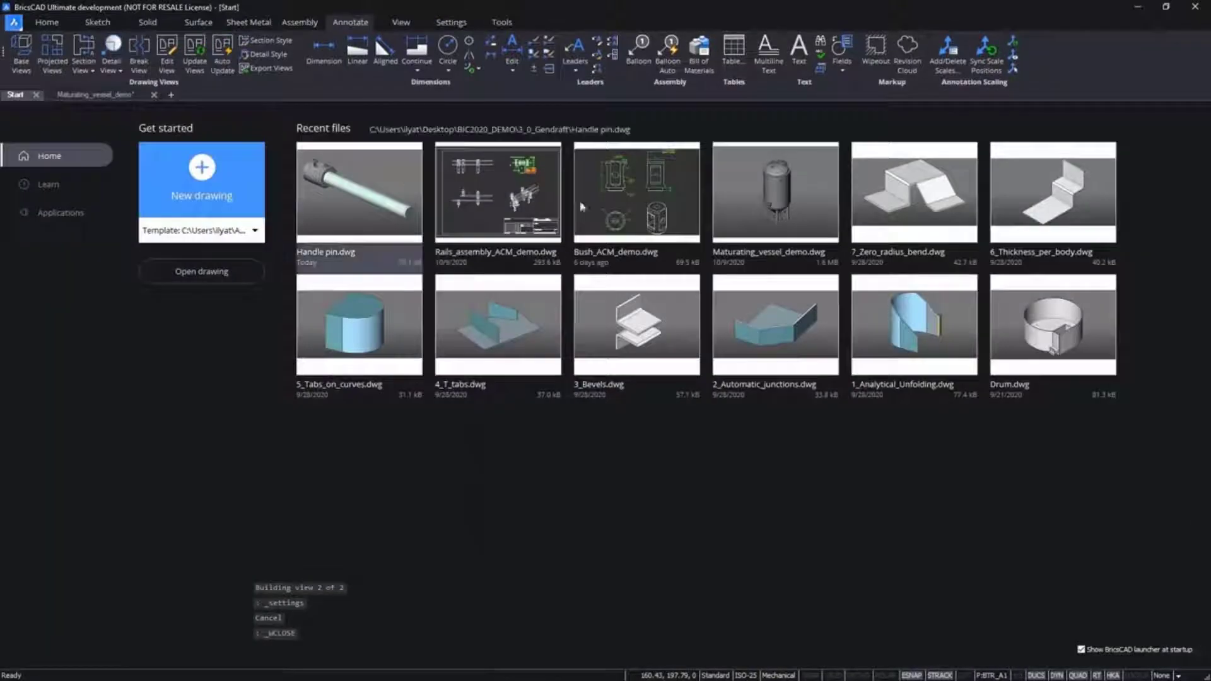
left_click(621, 201)
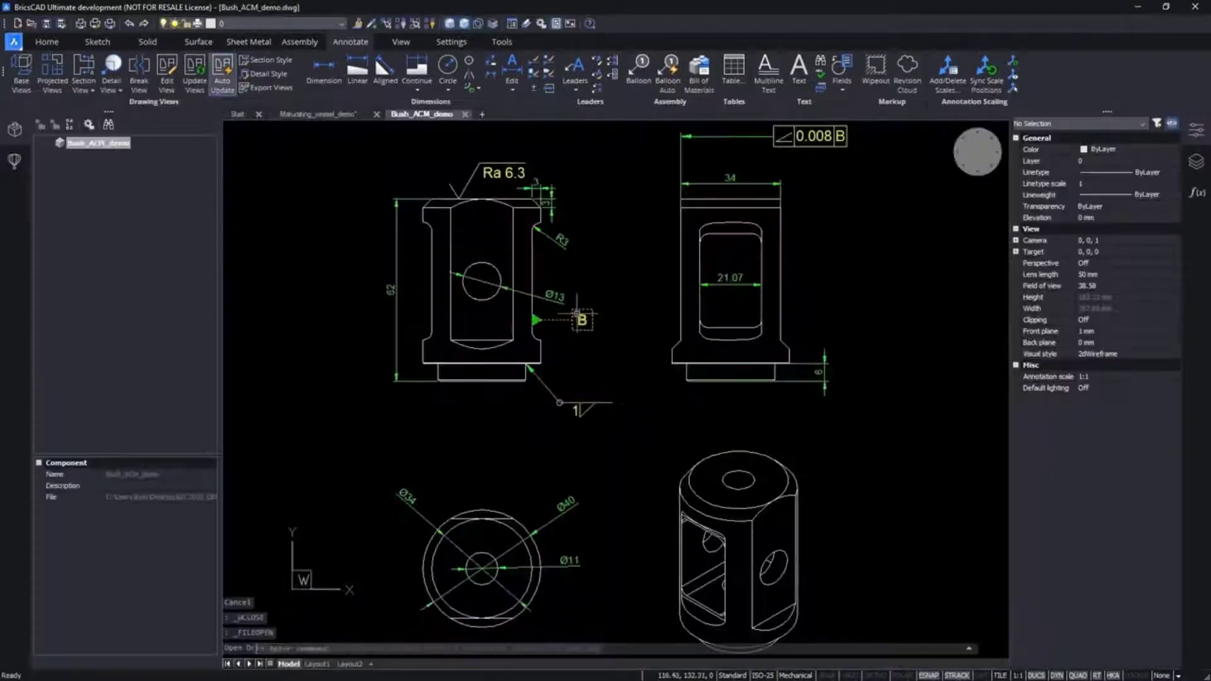
Step: Copy datum symbol B horizontally from the bush's front view to the outer edge of the side view
mouse_move(629, 324)
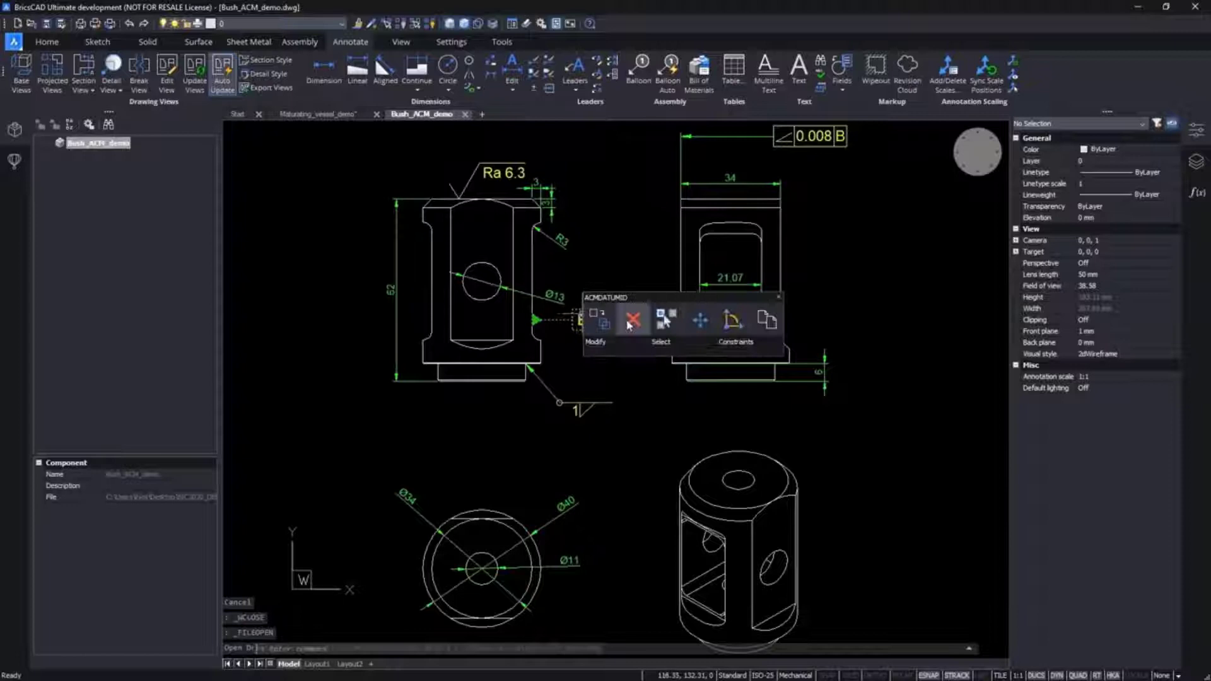
left_click(728, 323)
left_click(544, 320)
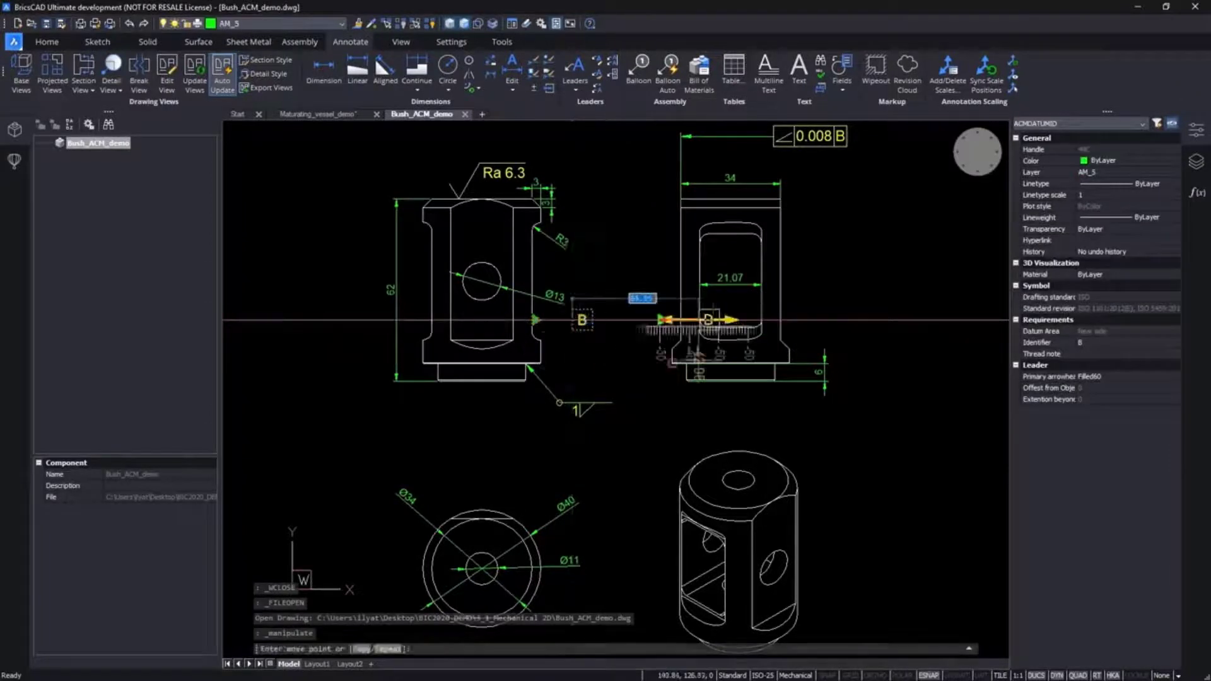
key("ctrl")
left_click(822, 416)
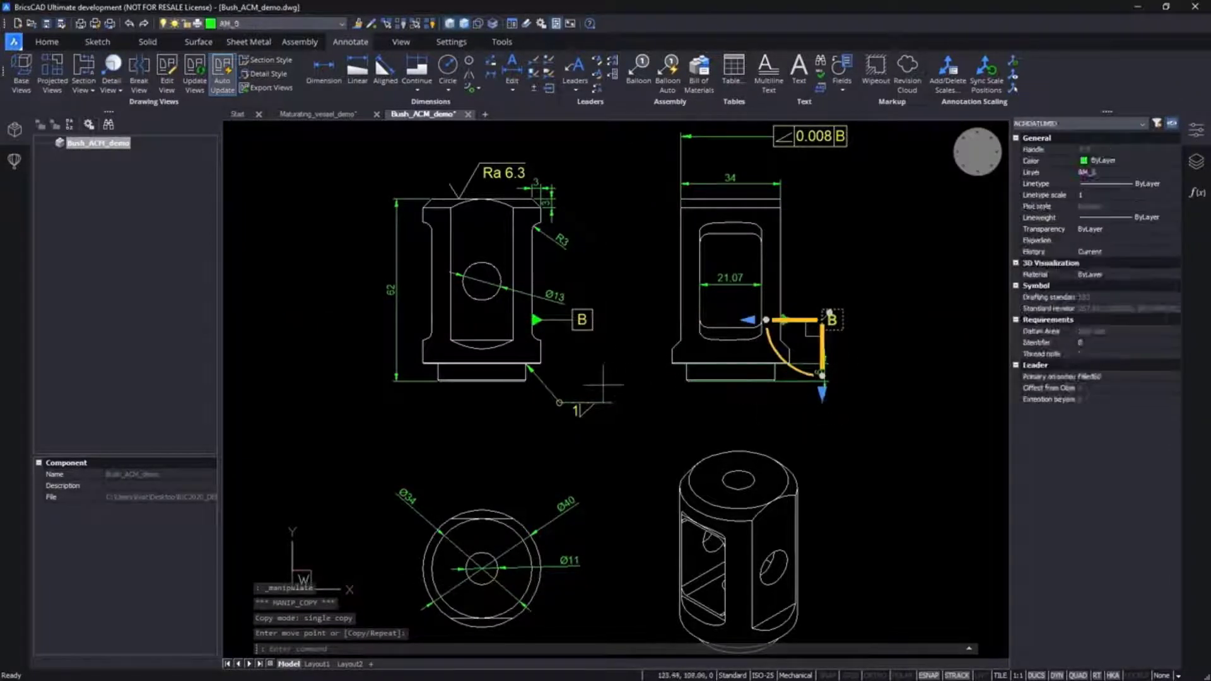
Step: Erase the original datum symbol on the front view and set the copied symbol's identifier to A
left_click(842, 331)
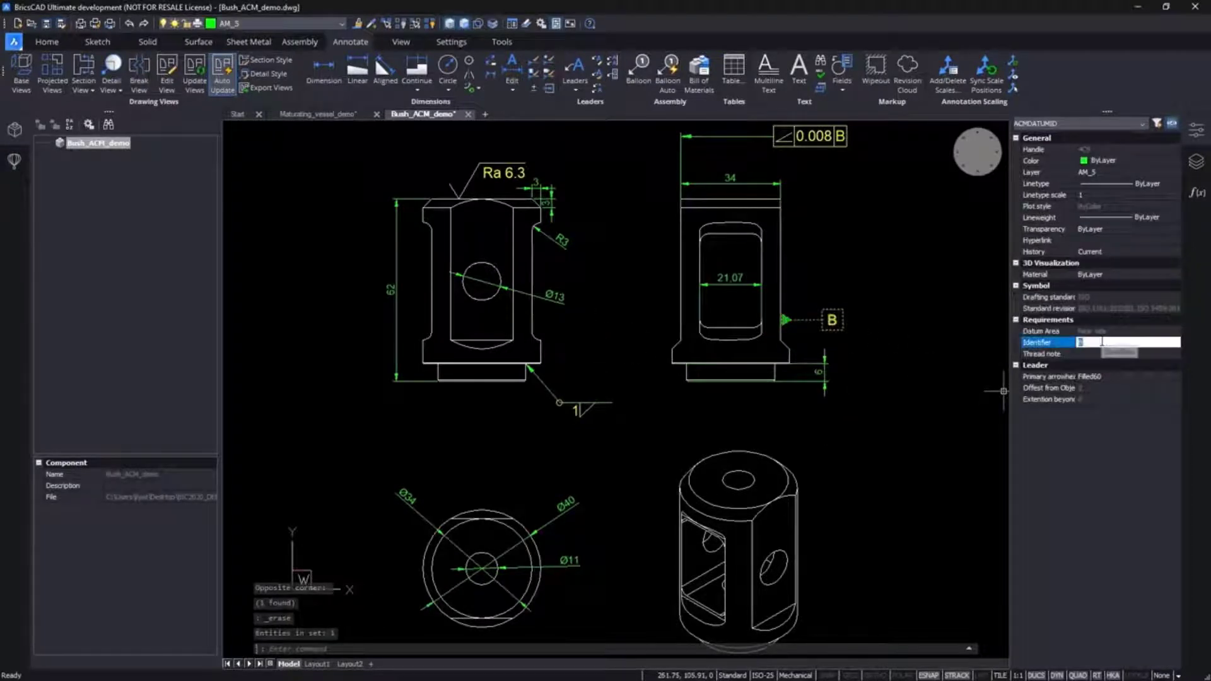
type("A")
key("Return")
middle_click_drag(887, 292, 831, 444)
key("Escape")
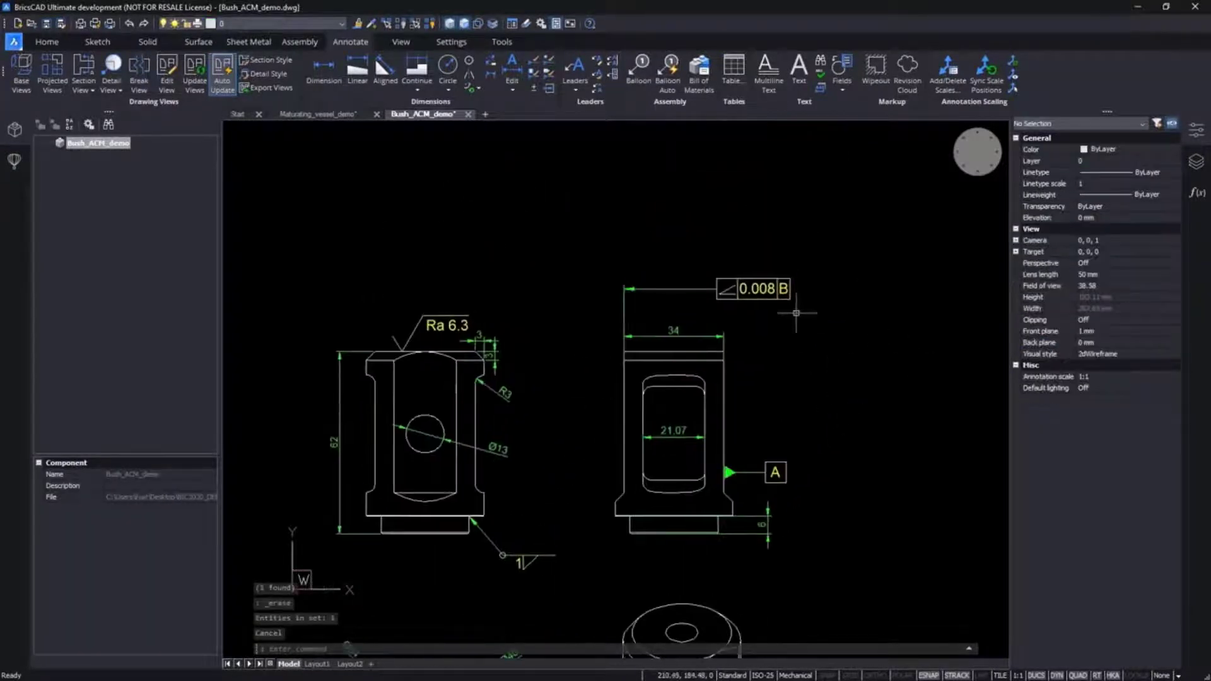
Step: Set the feature control frame above the side view to Parallelism with tolerance 0.05 and first datum A
left_click(798, 313)
left_click(773, 274)
left_click(1111, 377)
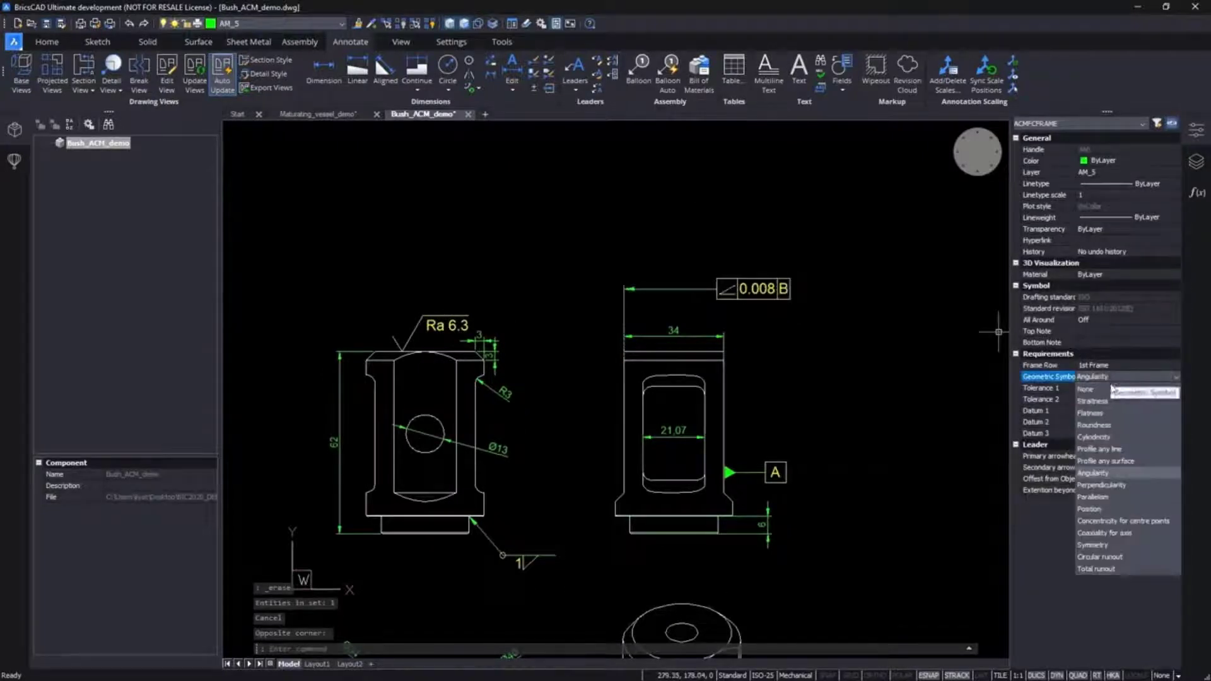
left_click(1116, 500)
left_click(1111, 388)
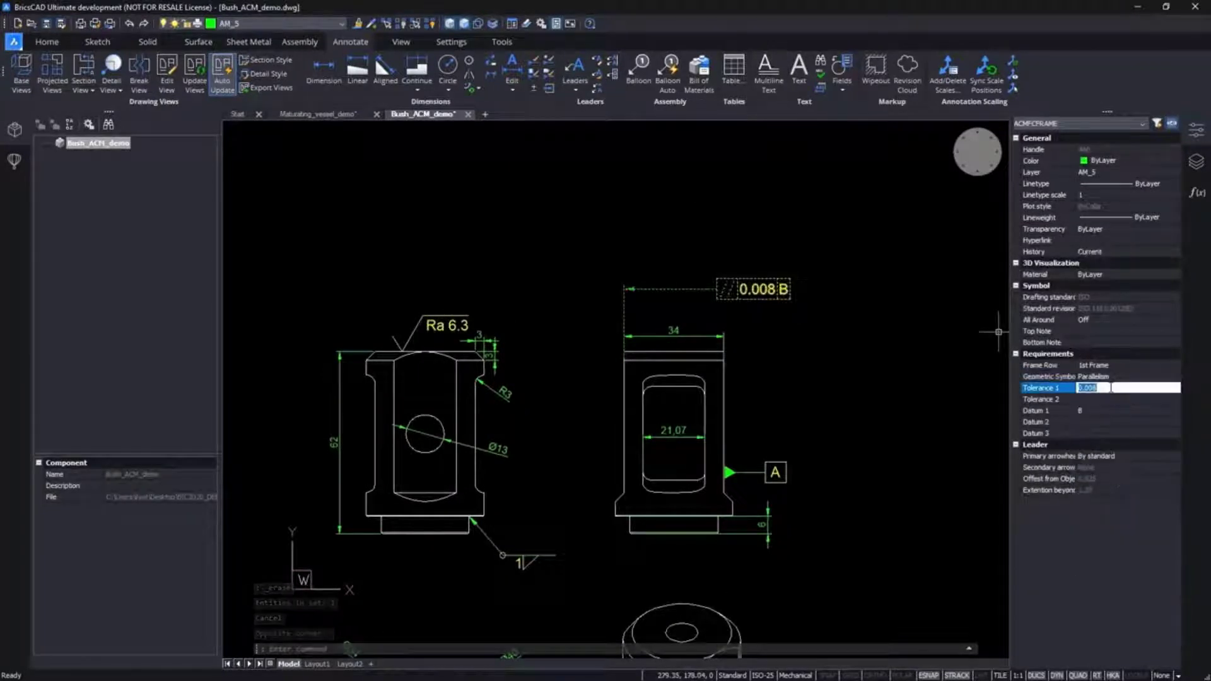
type("0.05")
key("Tab")
key("Tab")
key("Tab")
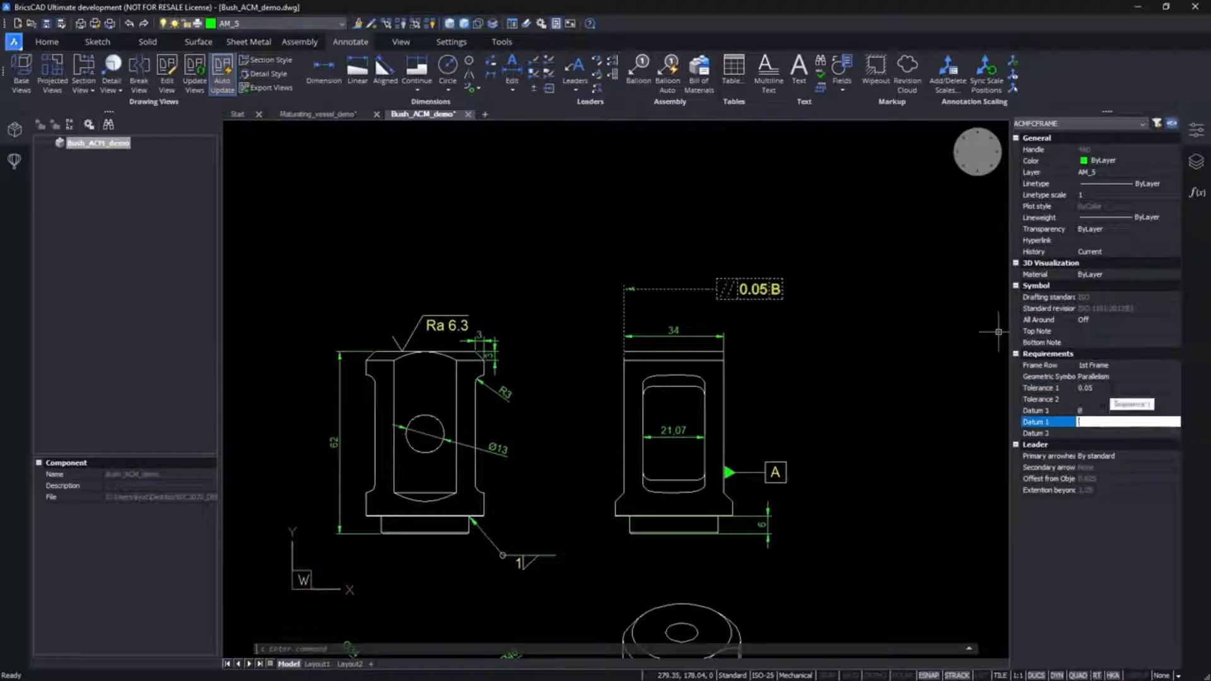
type("A")
key("Return")
key("Escape")
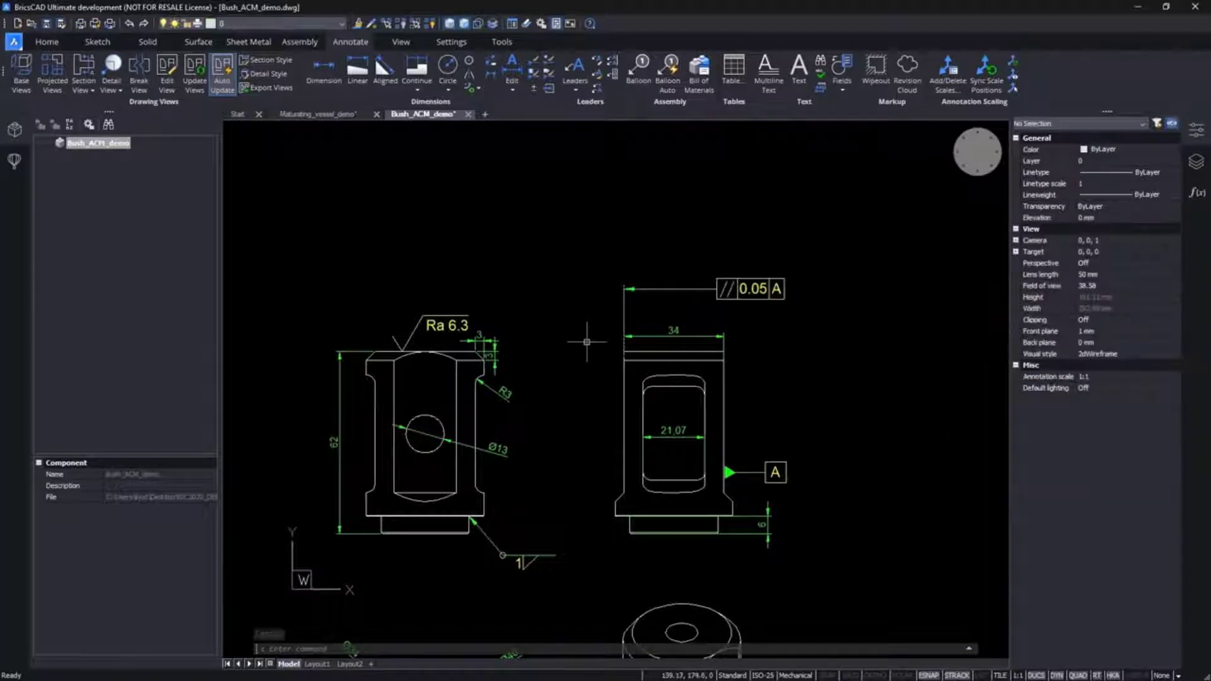
Step: Move the Ra 6.3 surface texture symbol from the bush's front view to the side view's outer edge and rotate it 90° clockwise
left_click(450, 326)
left_click(431, 334)
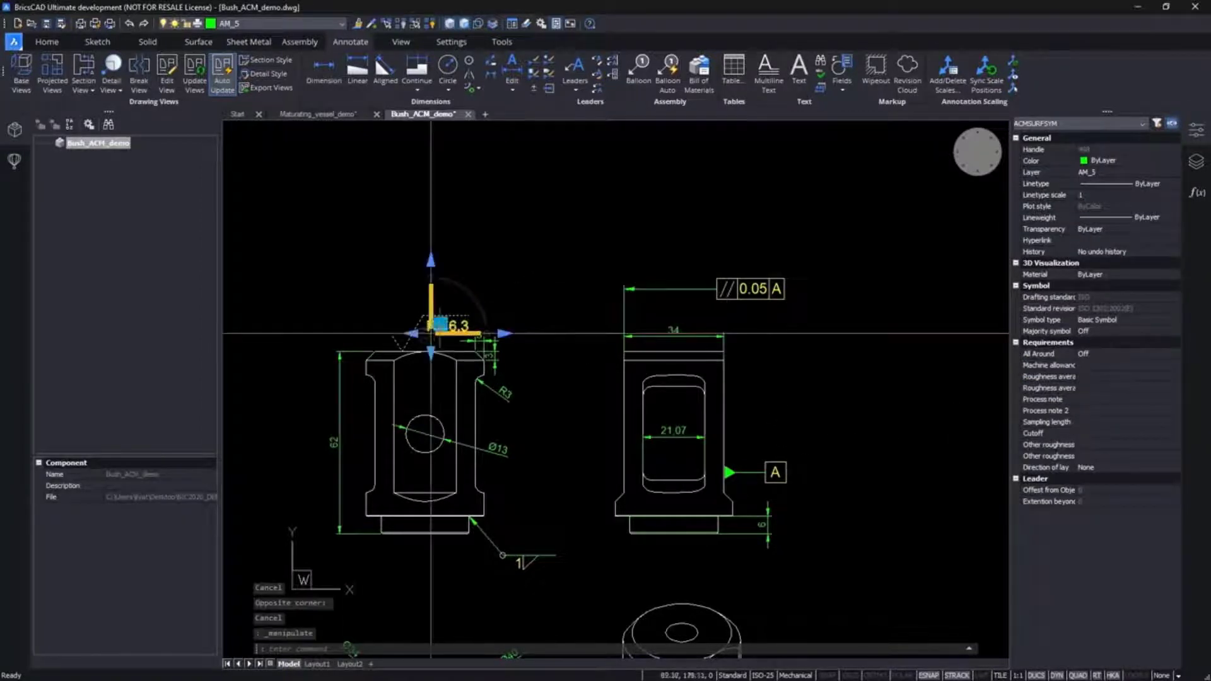
left_click(431, 333)
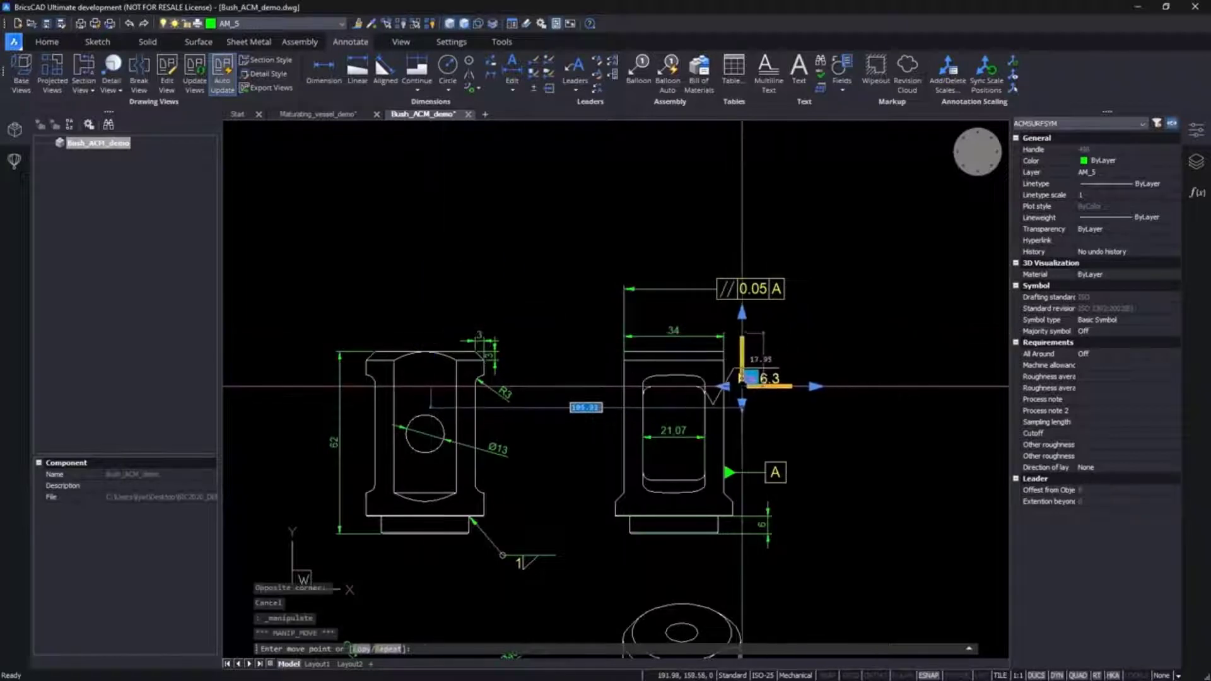
left_click(744, 386)
left_click(782, 346)
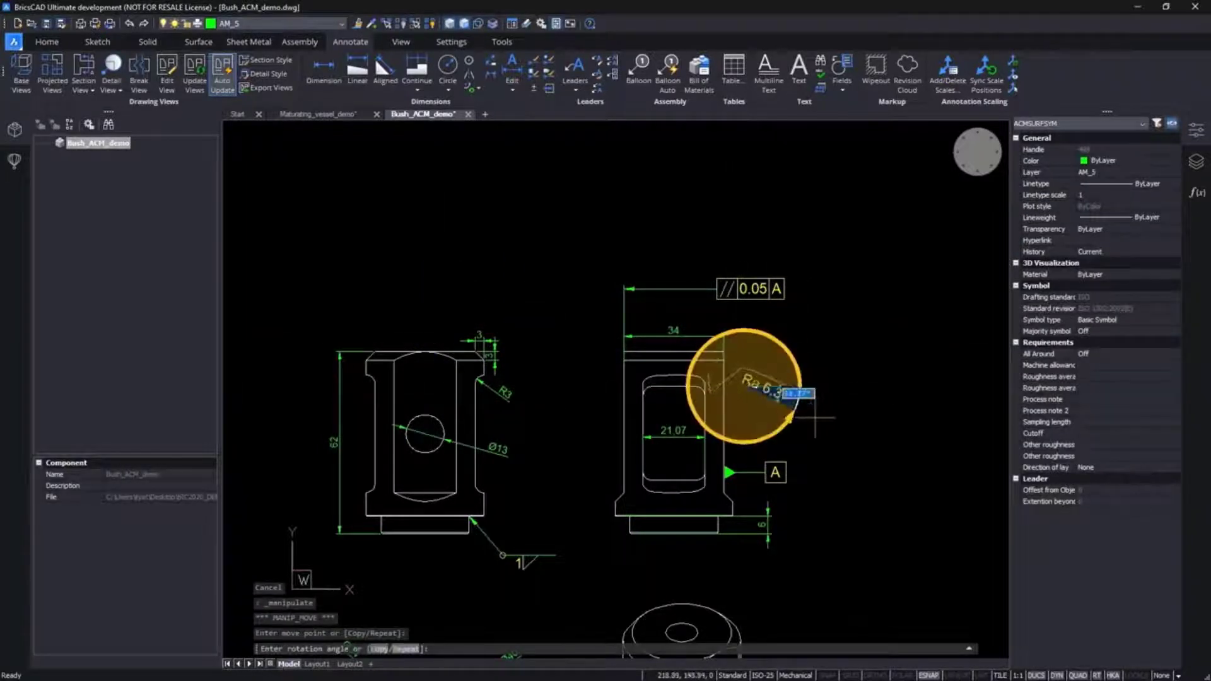
key("Return")
key("Escape")
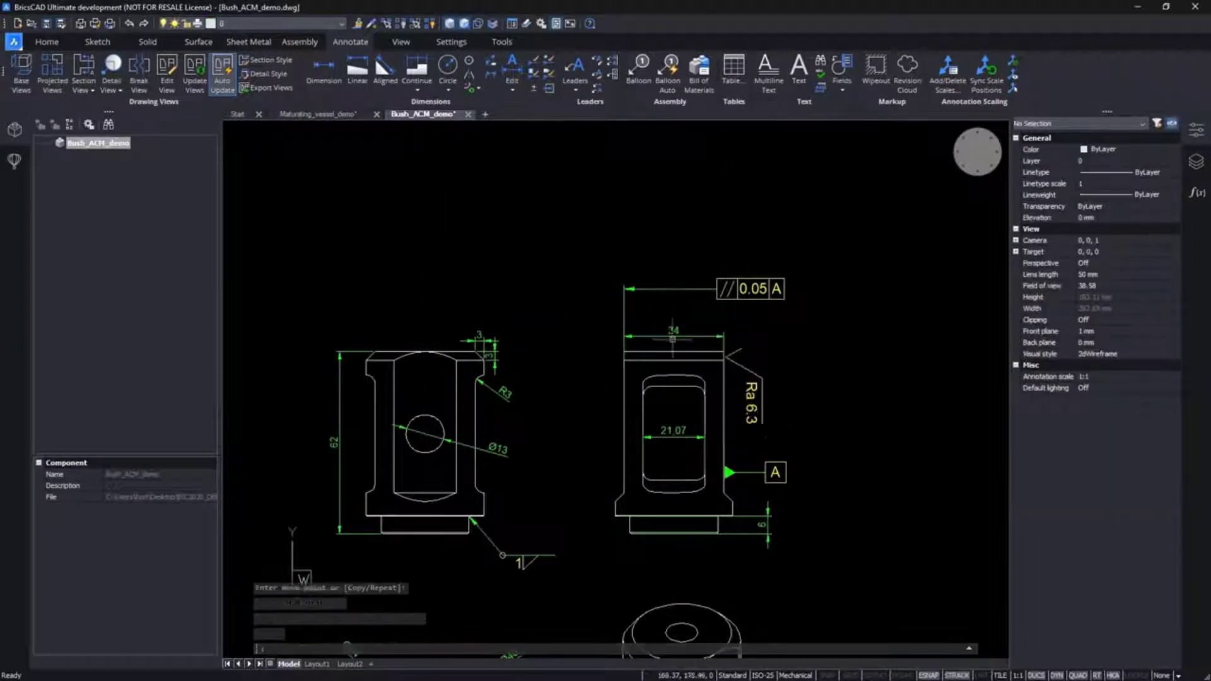
Step: Open Rails_assembly_ACM_demo.dwg and set the balloon type of the item 10 balloon between the support brackets to Circular 2 text
left_click(239, 115)
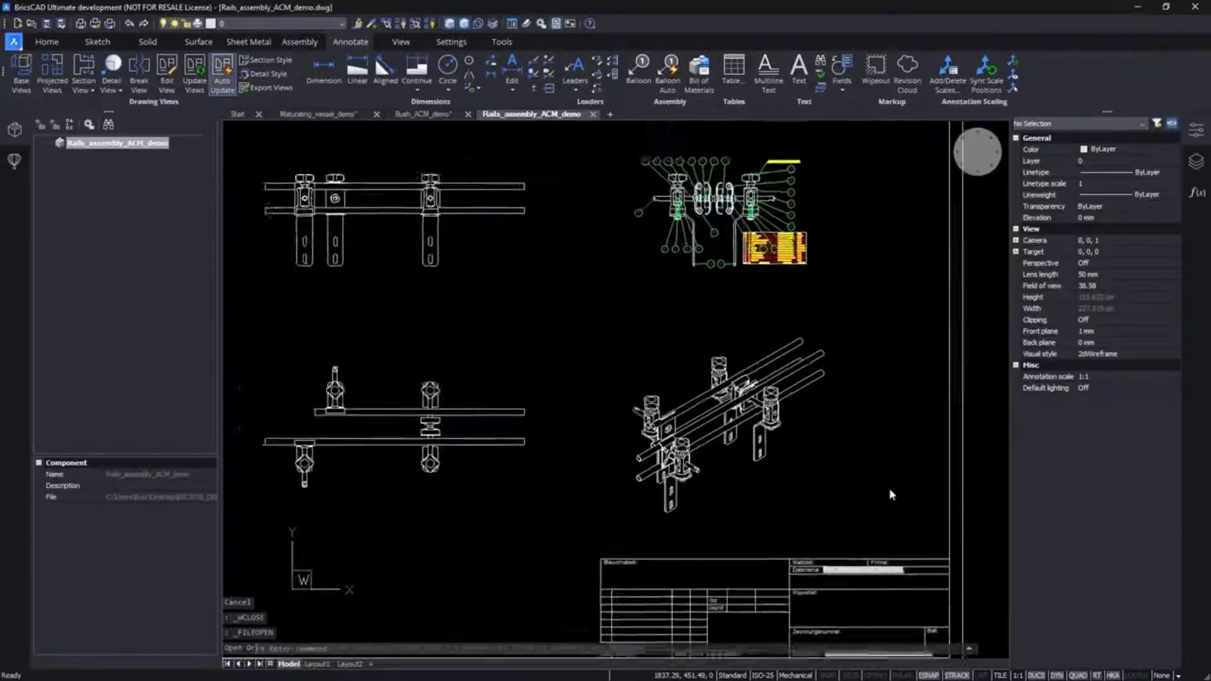
scroll(889, 489, "up", 5)
middle_click_drag(717, 126, 717, 486)
scroll(717, 487, "up", 4)
scroll(600, 478, "up", 8)
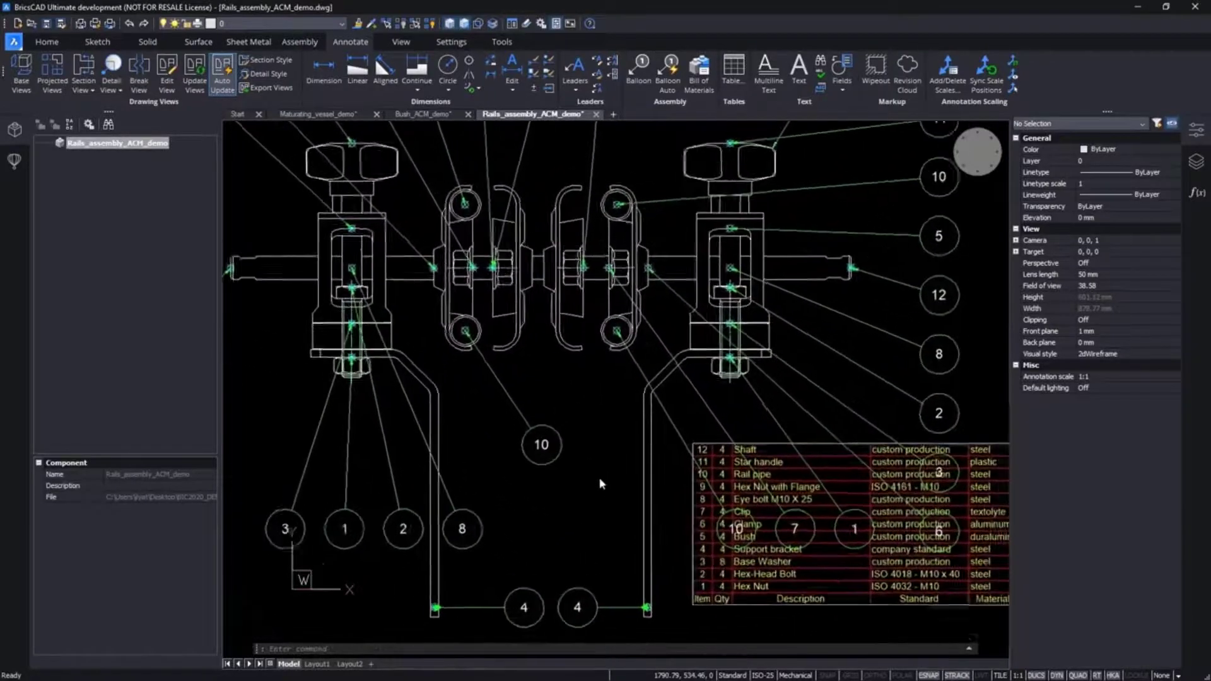
left_click(635, 496)
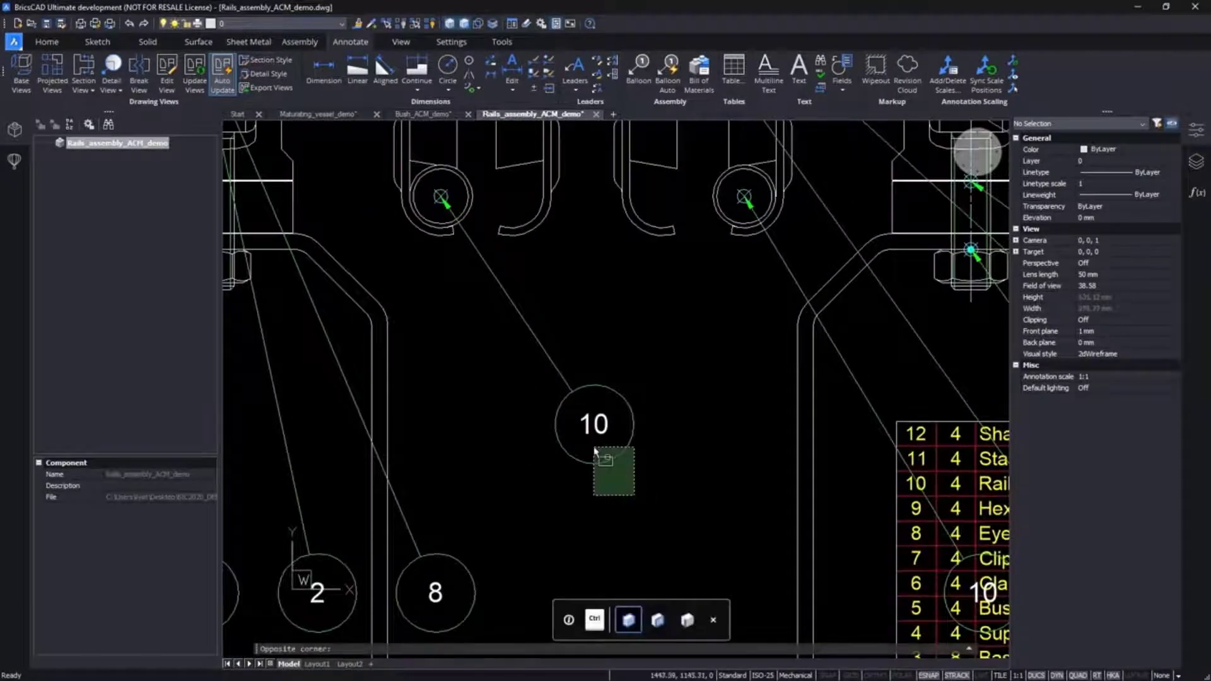
left_click(594, 450)
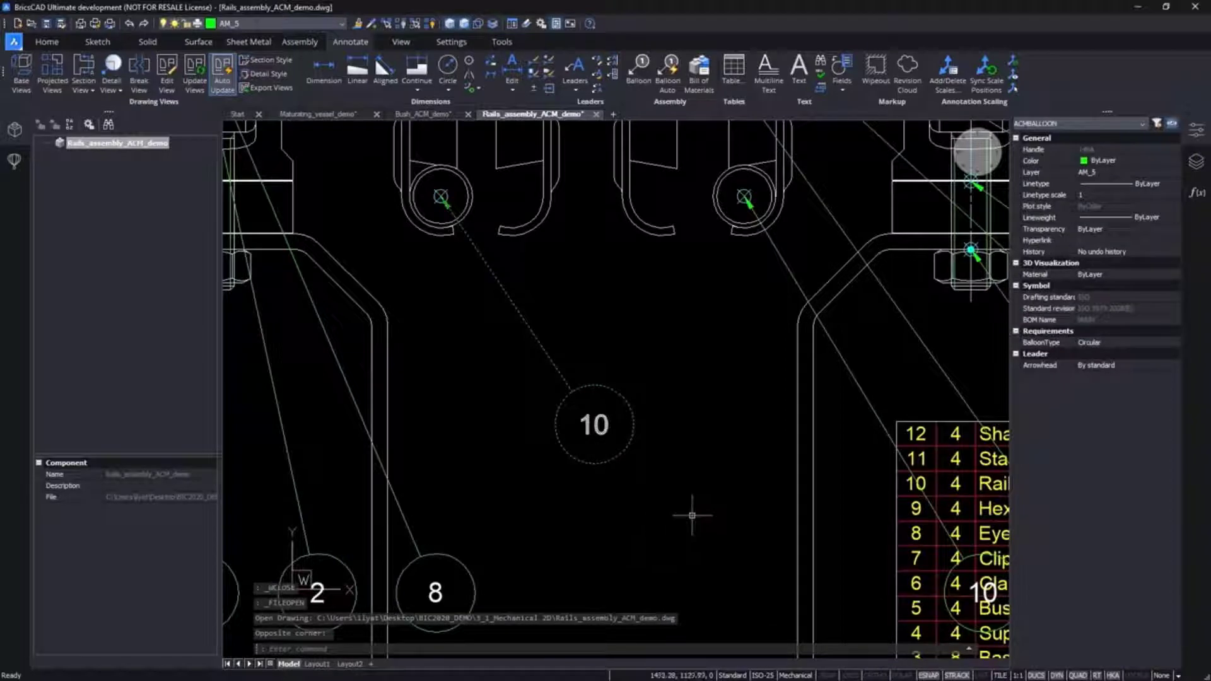
left_click(1121, 348)
left_click(1105, 371)
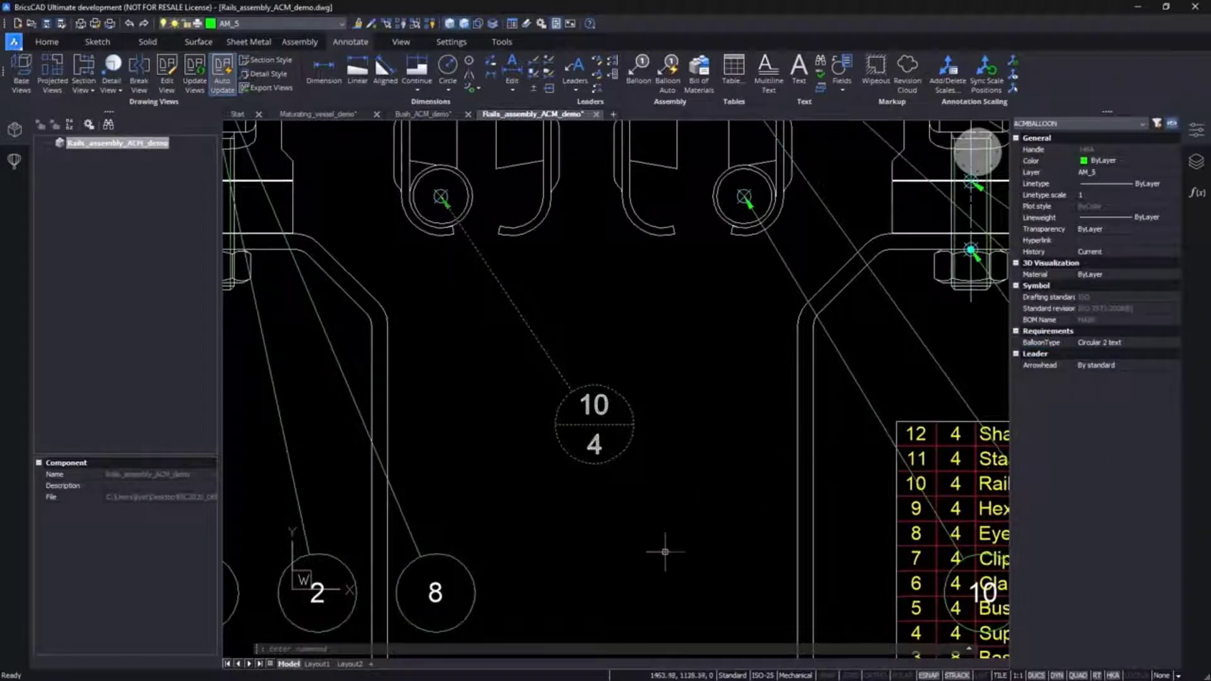
key("Escape")
Step: Set both item 4 balloons between the support brackets to the Polygon type with a By standard leader arrowhead
middle_click_drag(661, 528, 657, 246)
left_click(636, 531)
left_click(540, 473)
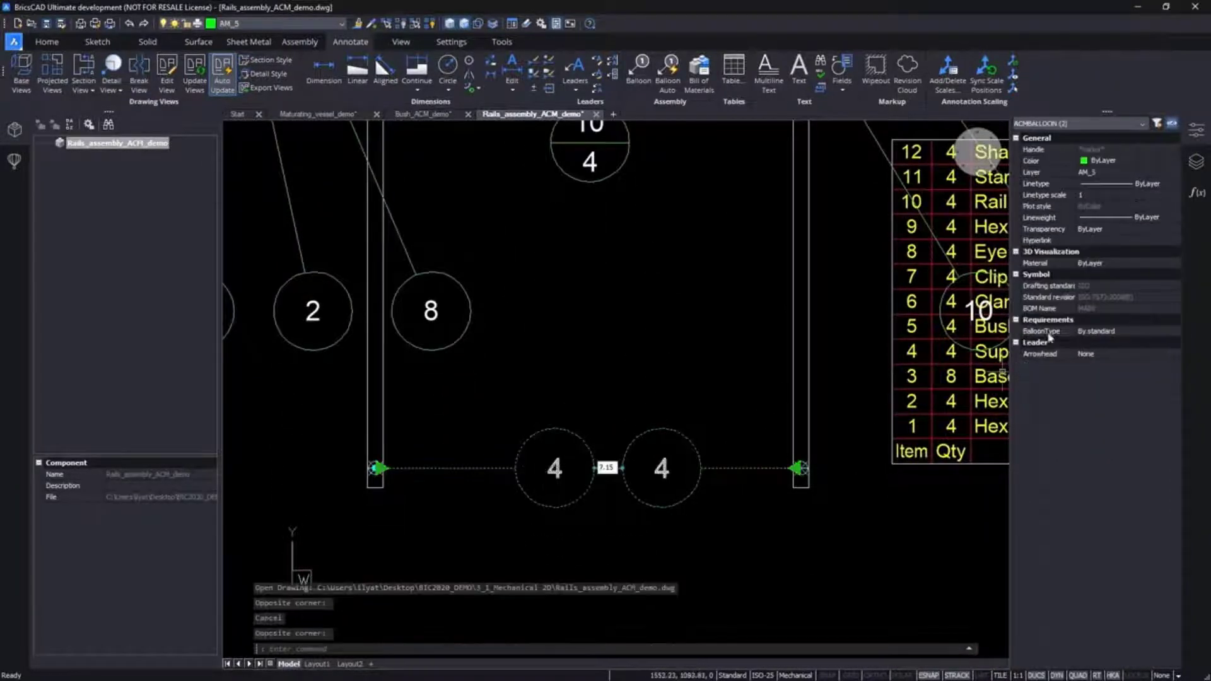
left_click(1083, 333)
left_click(1097, 405)
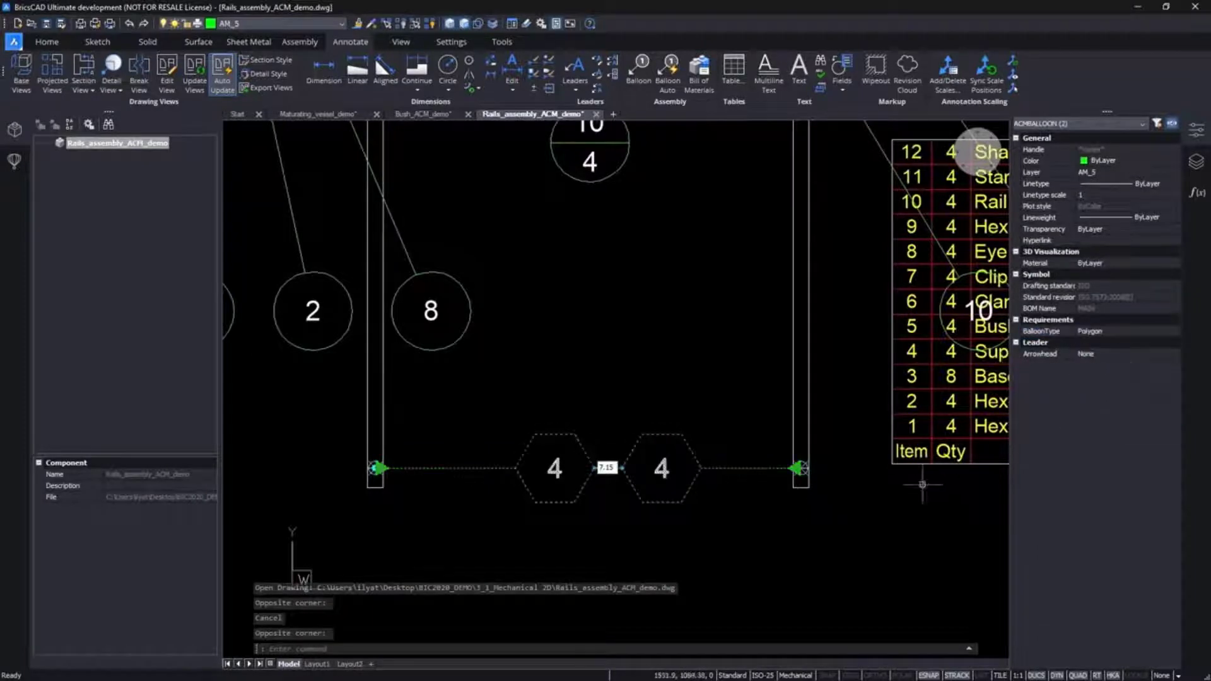
left_click(1091, 356)
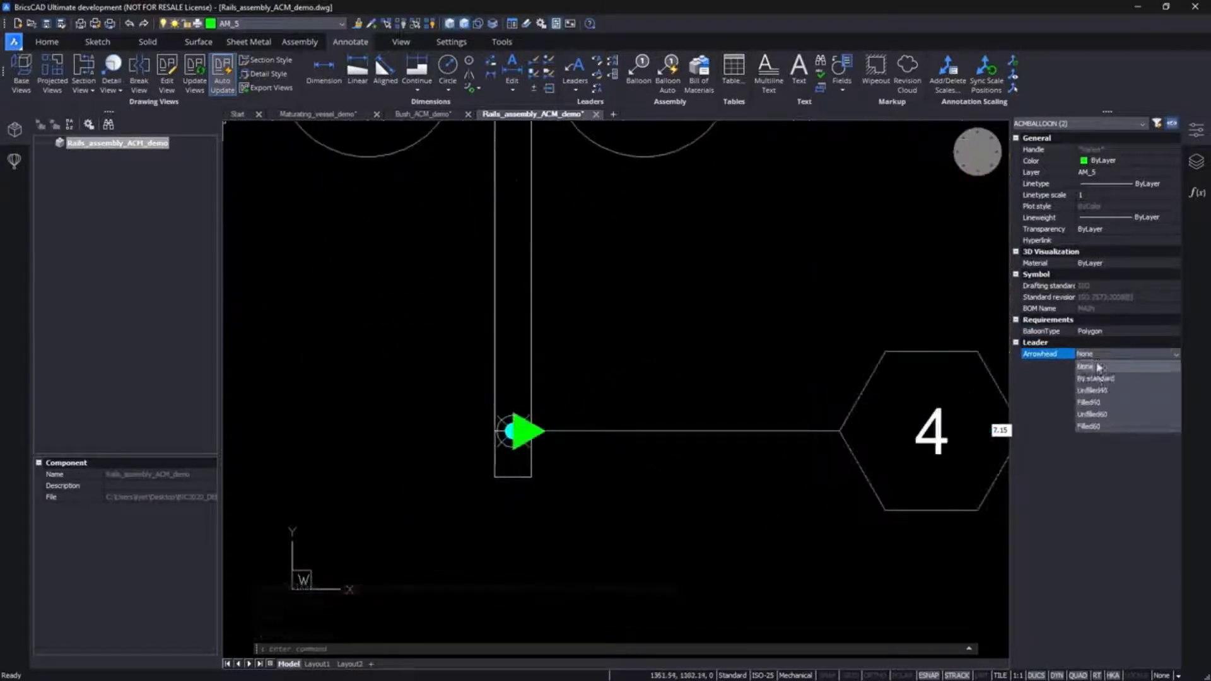
left_click(1099, 381)
key("Escape")
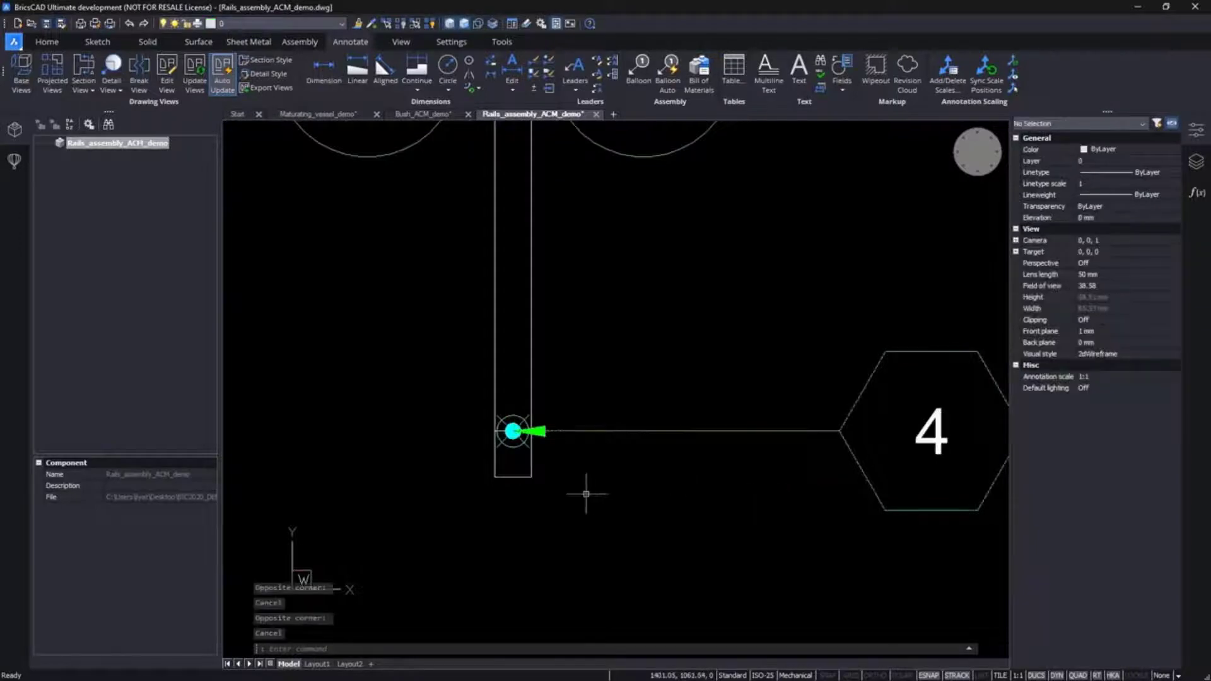
Step: Move the parts list straight down so it sits clear of the balloons
scroll(584, 489, "down", 5)
scroll(732, 454, "down", 3)
left_click(796, 390)
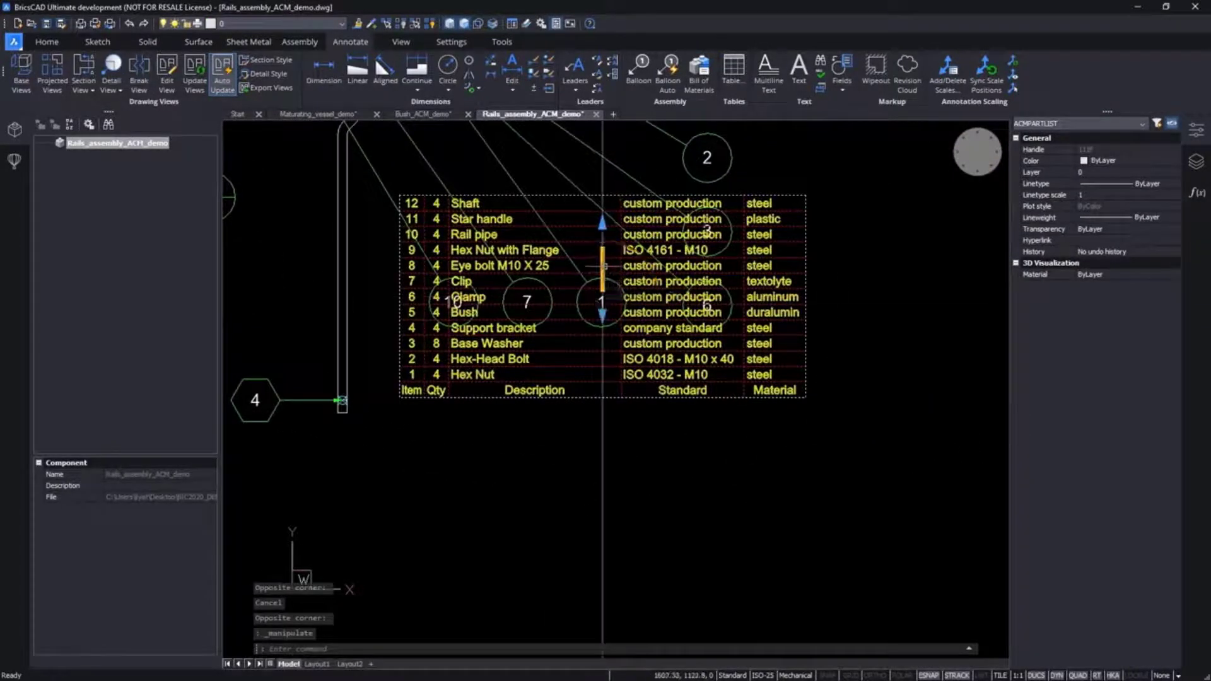
left_click(604, 266)
left_click(604, 441)
key("Escape")
Step: Explode the parts list and insert text before "steel" in the Support bracket's Material cell
left_click(819, 492)
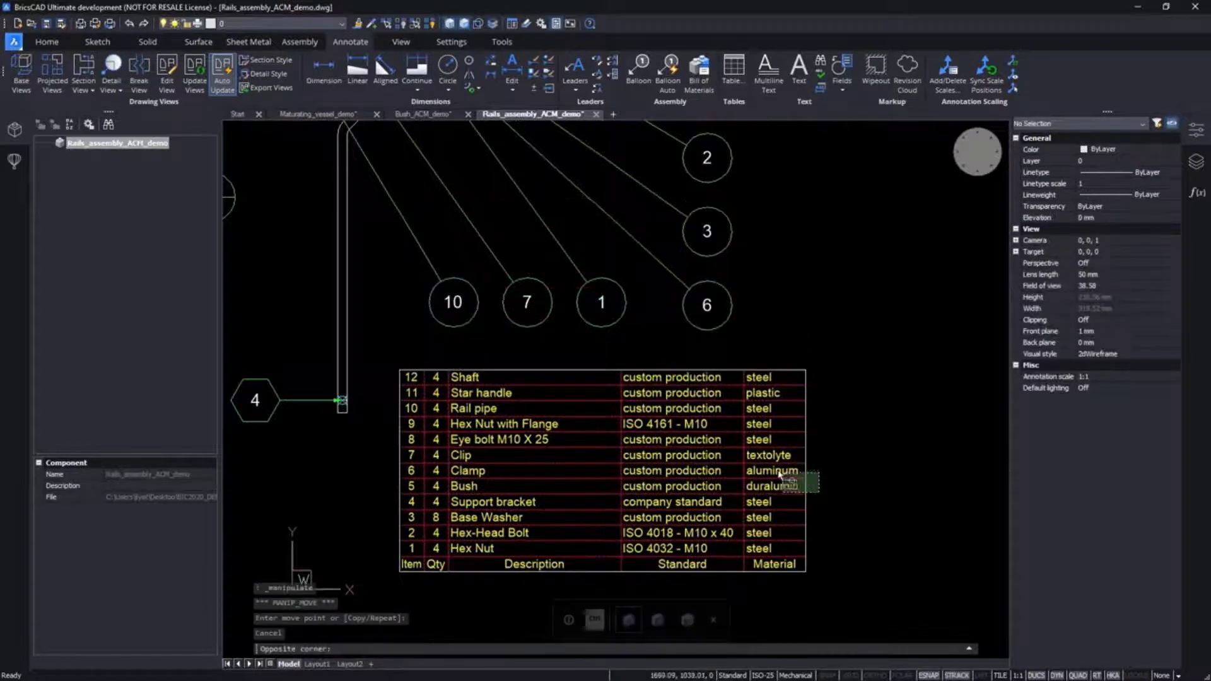
left_click(777, 473)
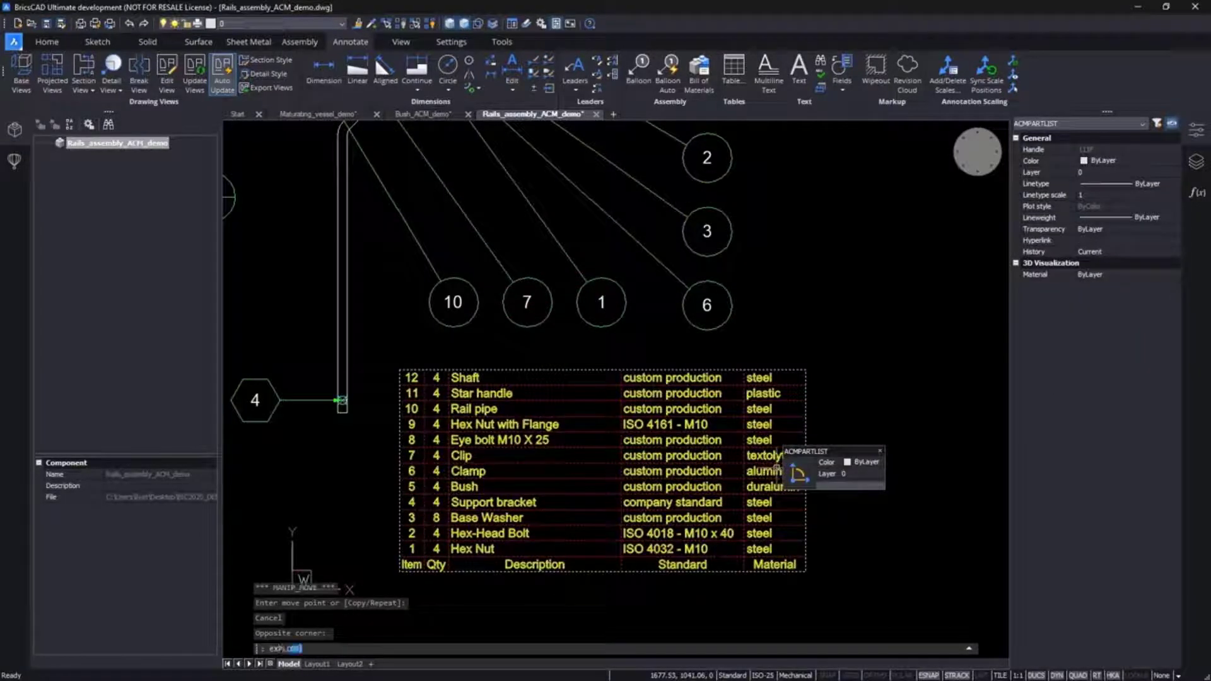
key("Return")
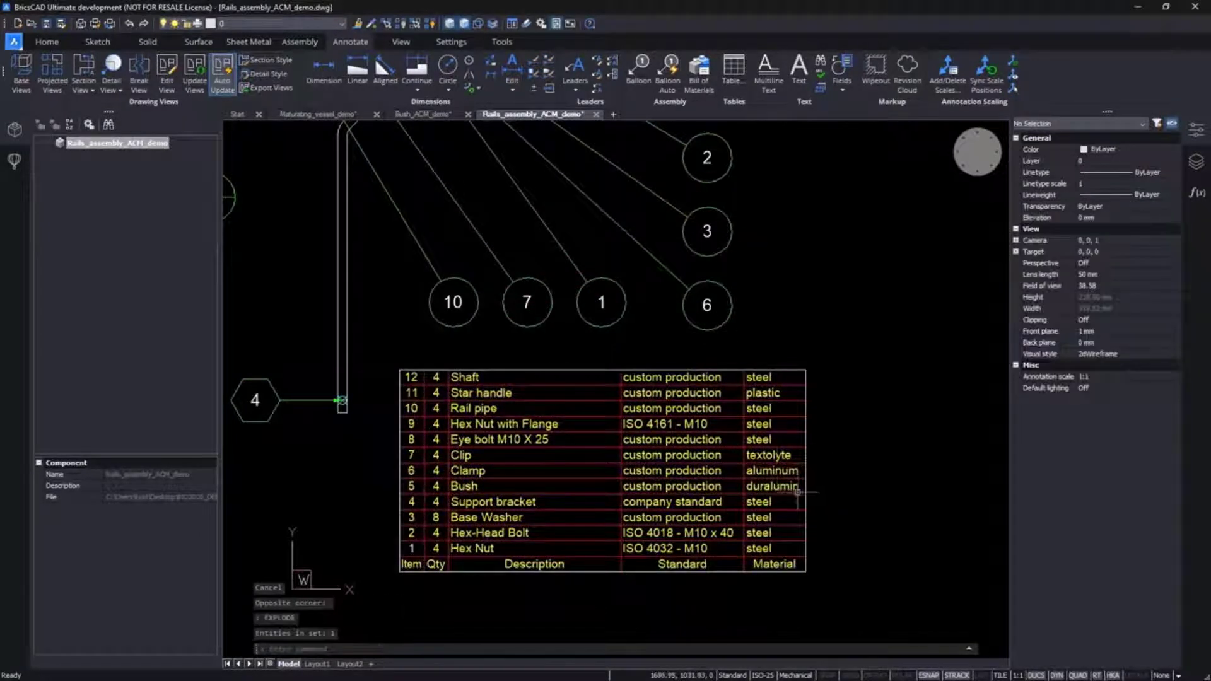
double_click(755, 502)
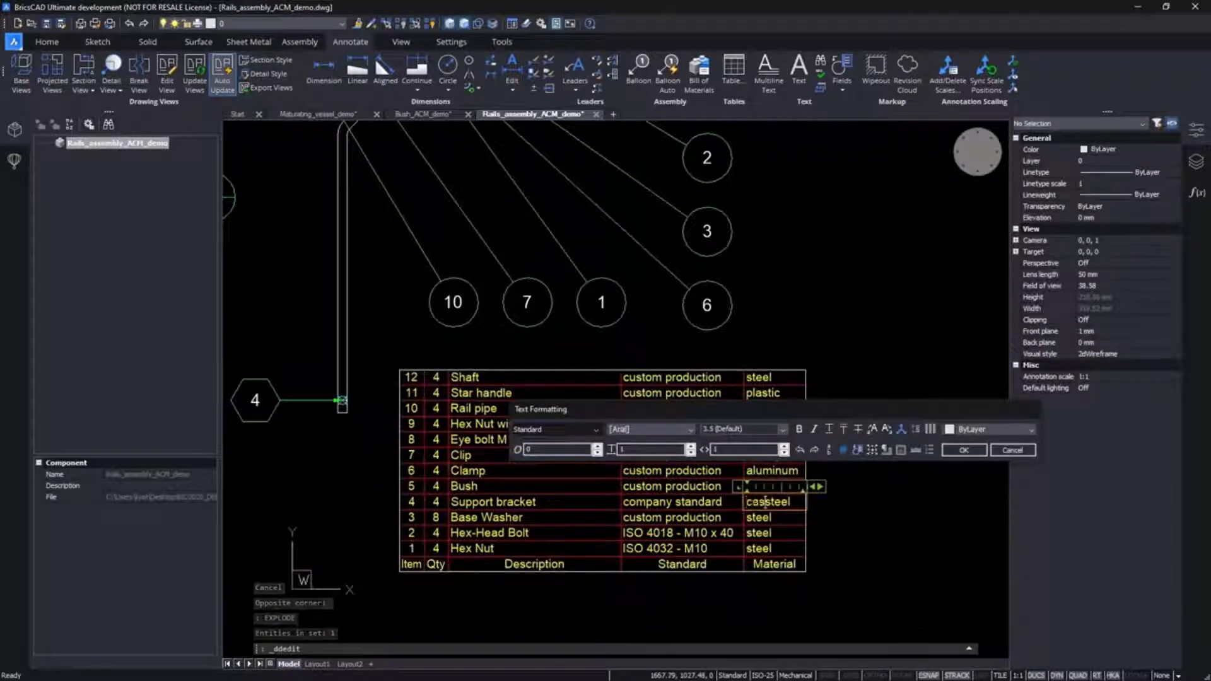
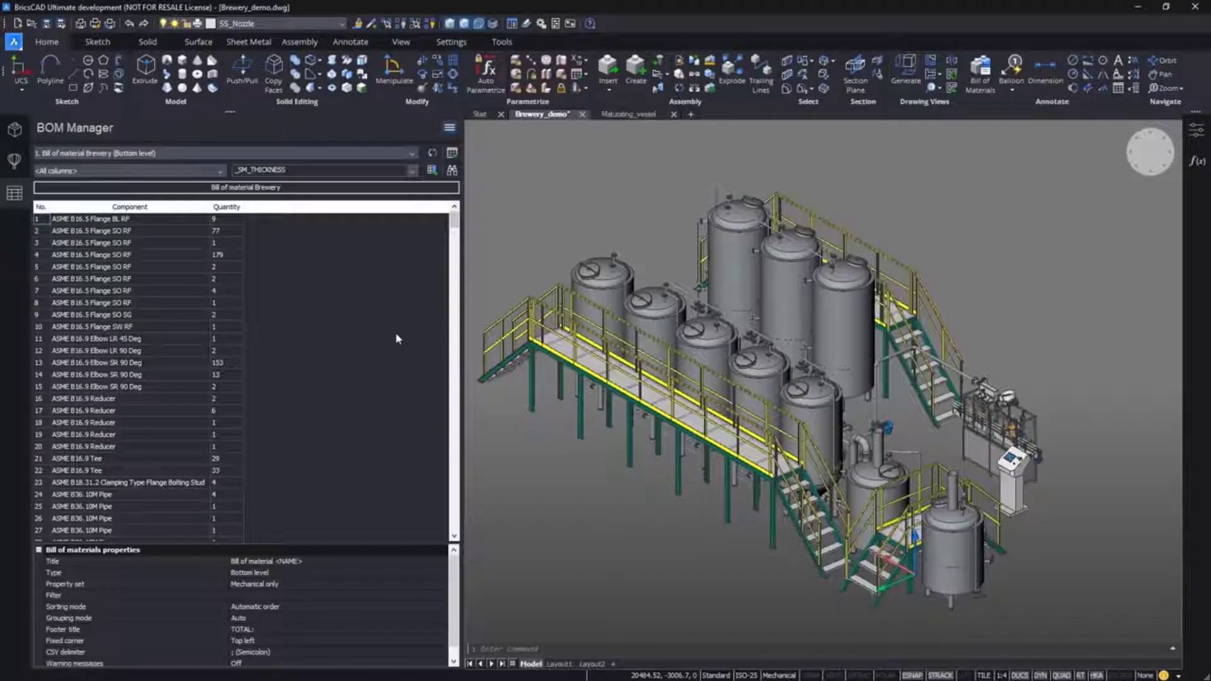
Step: Add a Part category column after the Component column in the Brewery_demo bill of materials
scroll(397, 338, "down", 20)
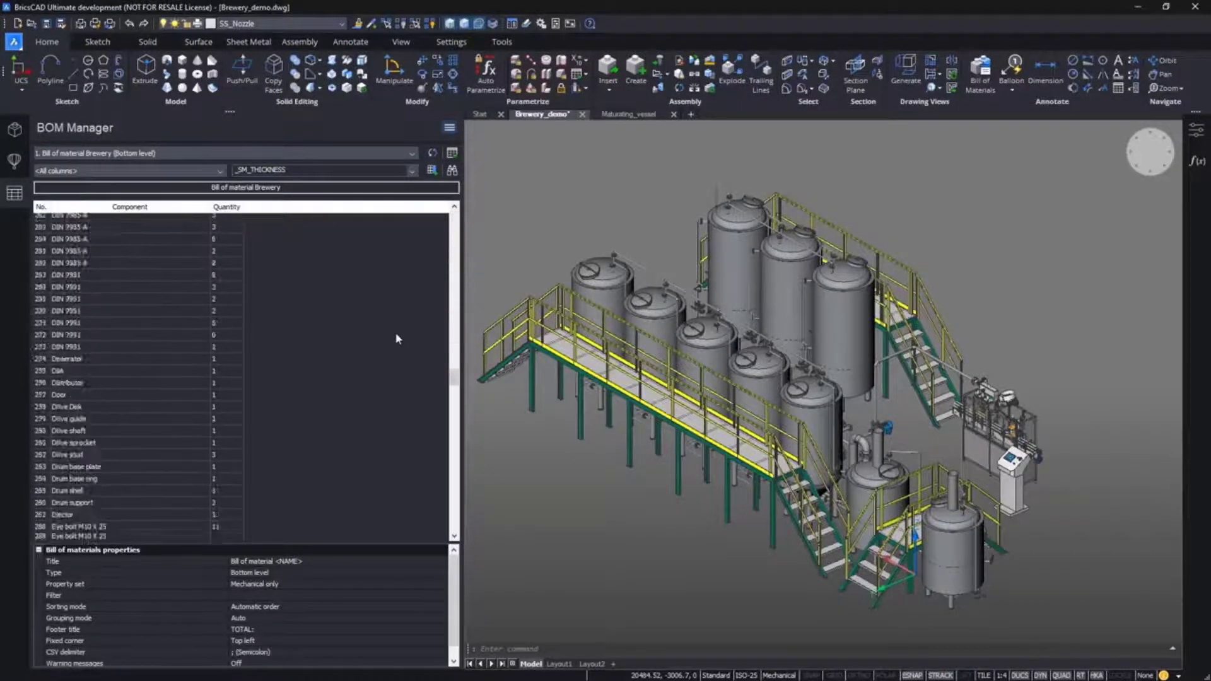
scroll(396, 339, "down", 5)
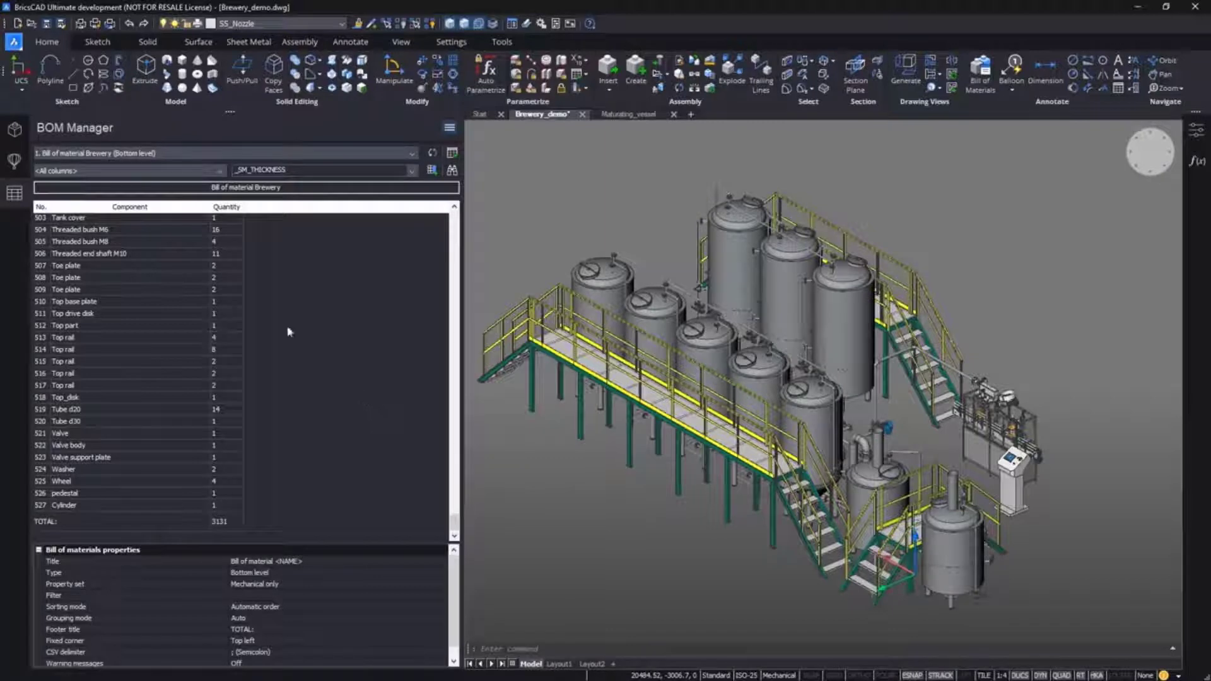
left_click(162, 209)
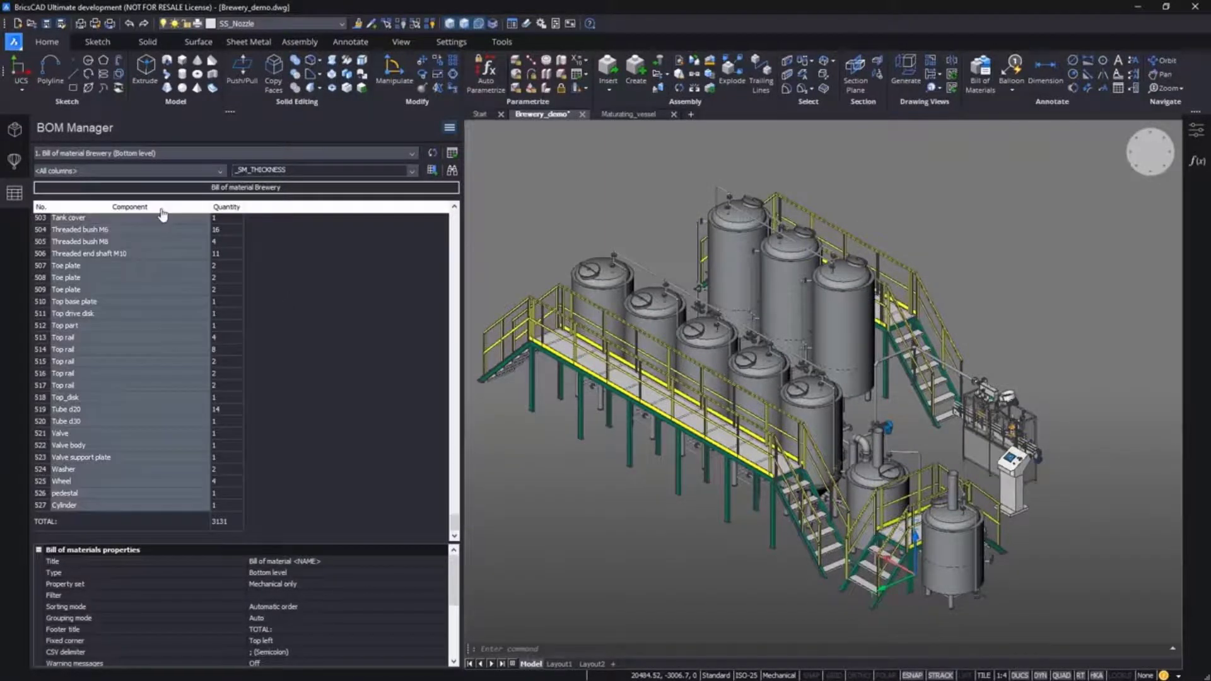
left_click(412, 171)
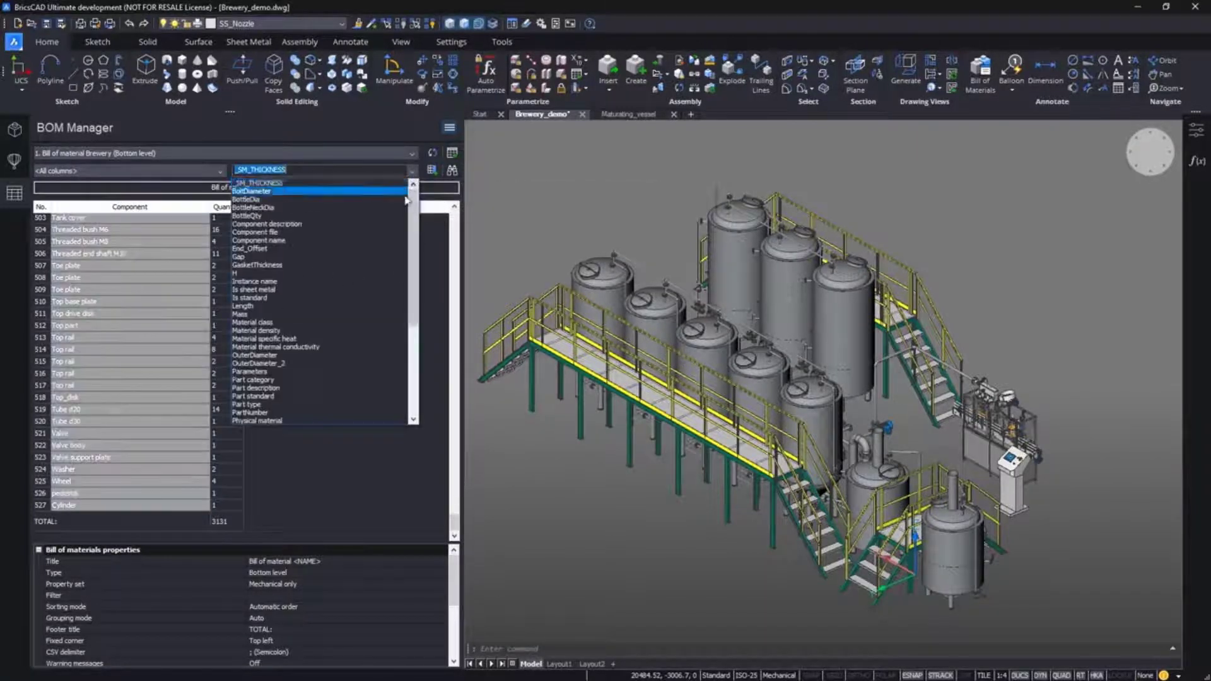
left_click(359, 381)
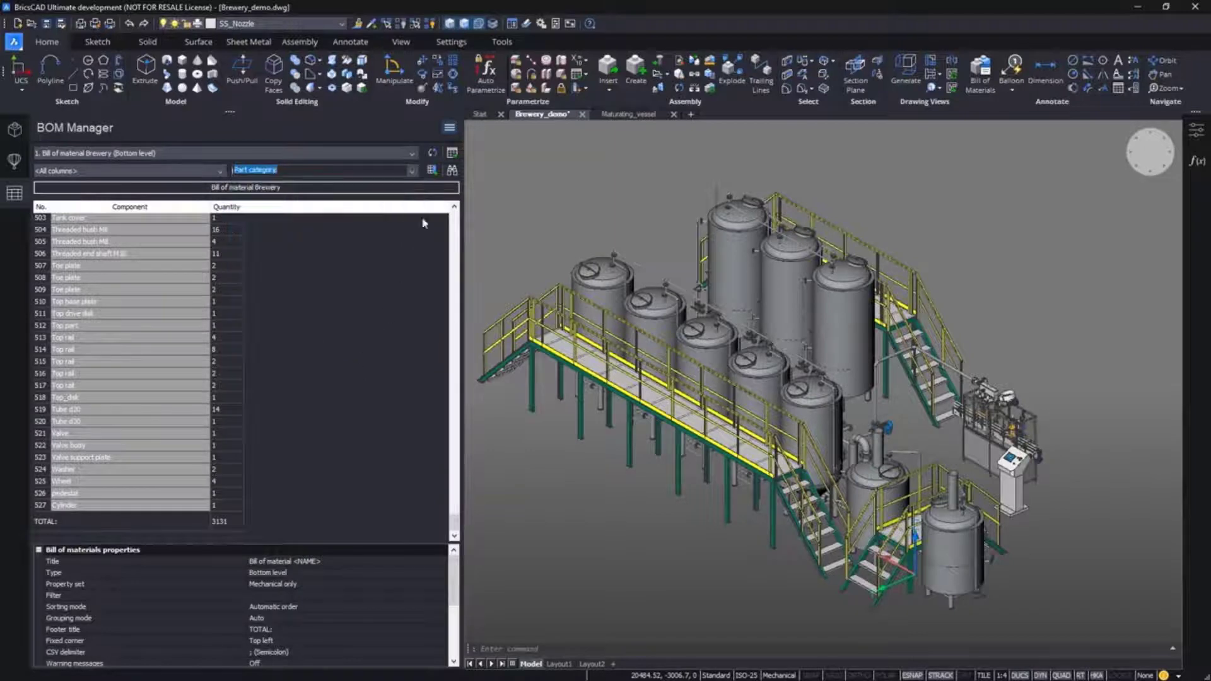
Step: Filter the Part category column with the "in" condition to ELBOW, FLANGE, PIPE, REDUCER and TEE, and check the total row
right_click(262, 218)
left_click(296, 339)
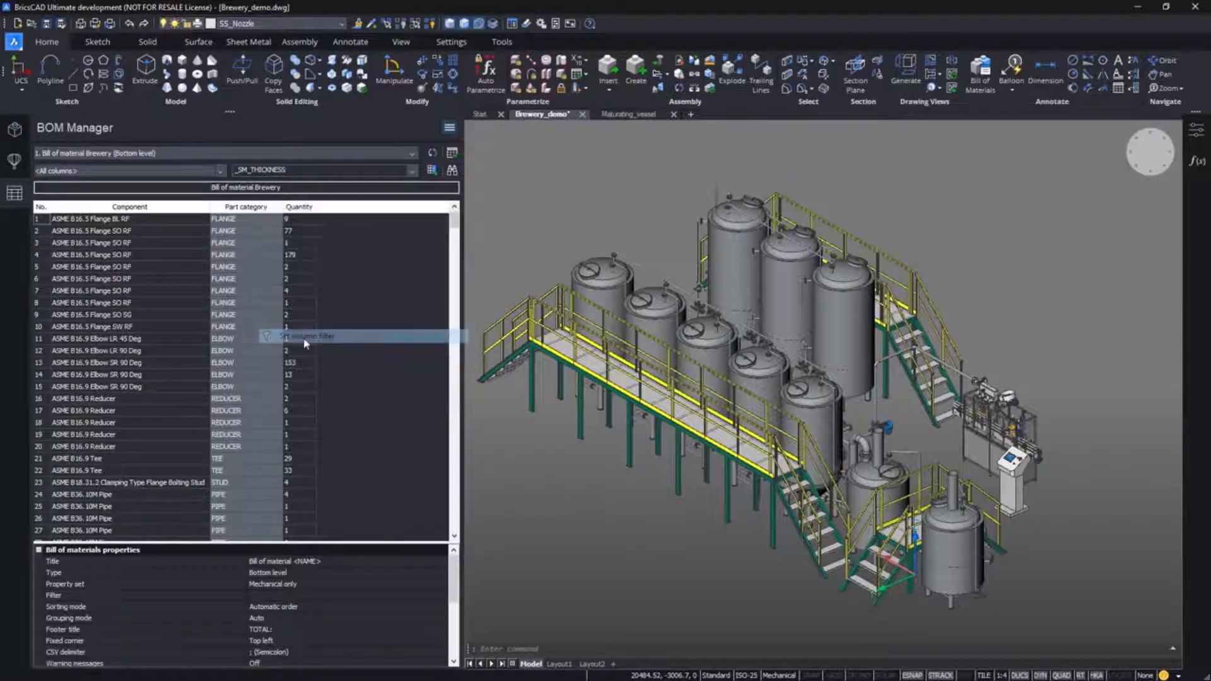
left_click(661, 244)
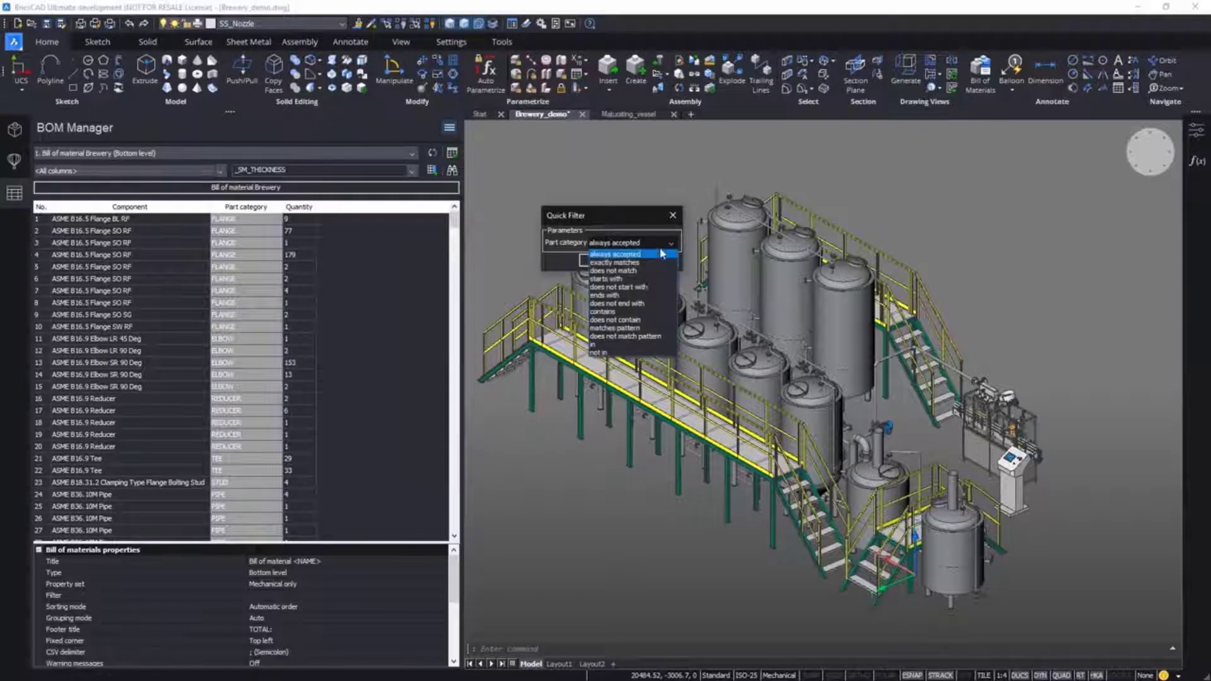
left_click(612, 346)
left_click(567, 257)
left_click(552, 309)
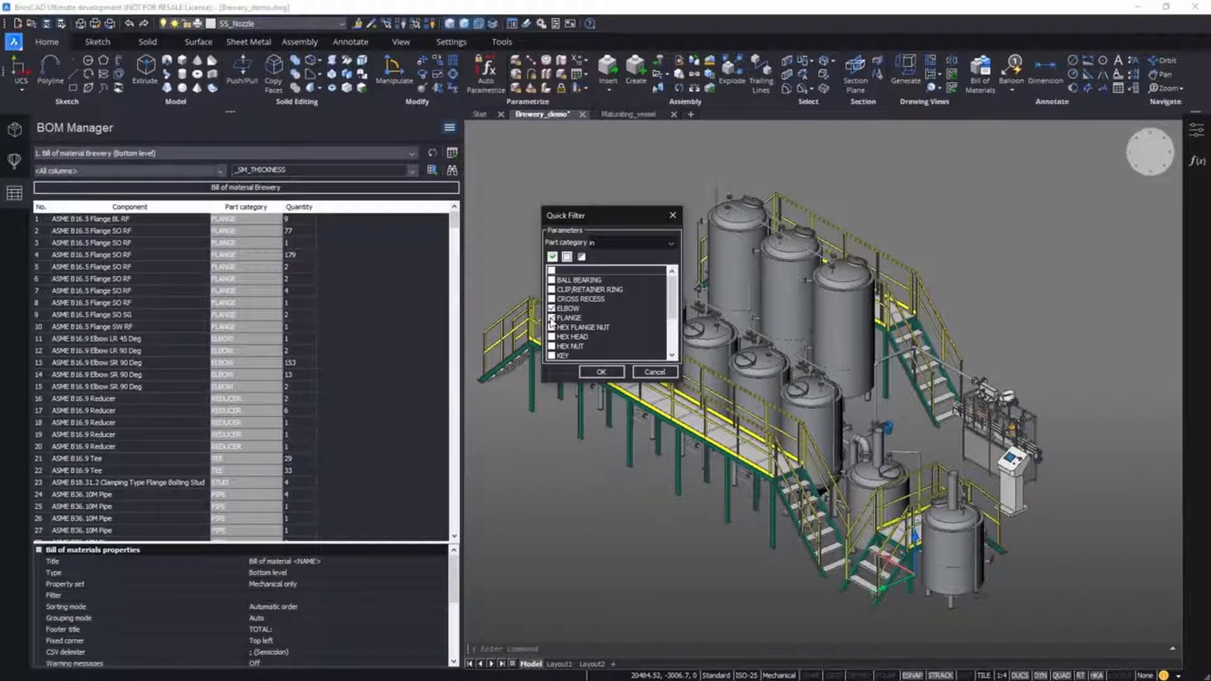
scroll(552, 319, "down", 2)
left_click(552, 299)
left_click(552, 309)
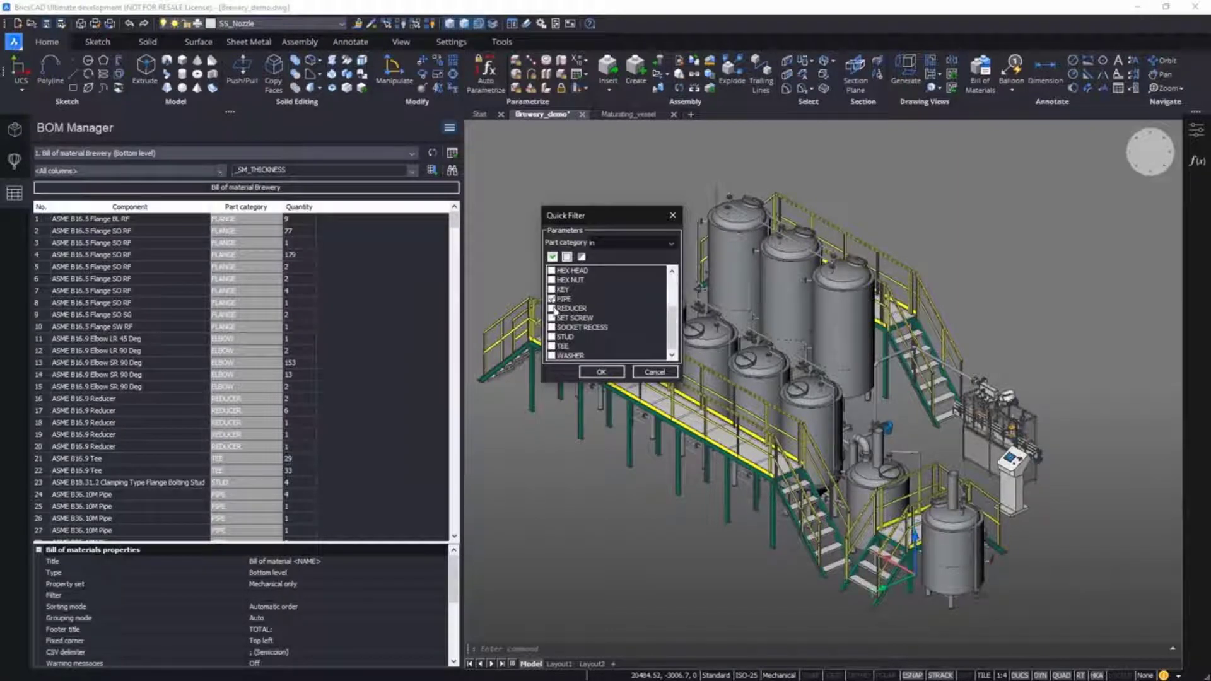
left_click(552, 346)
left_click(597, 372)
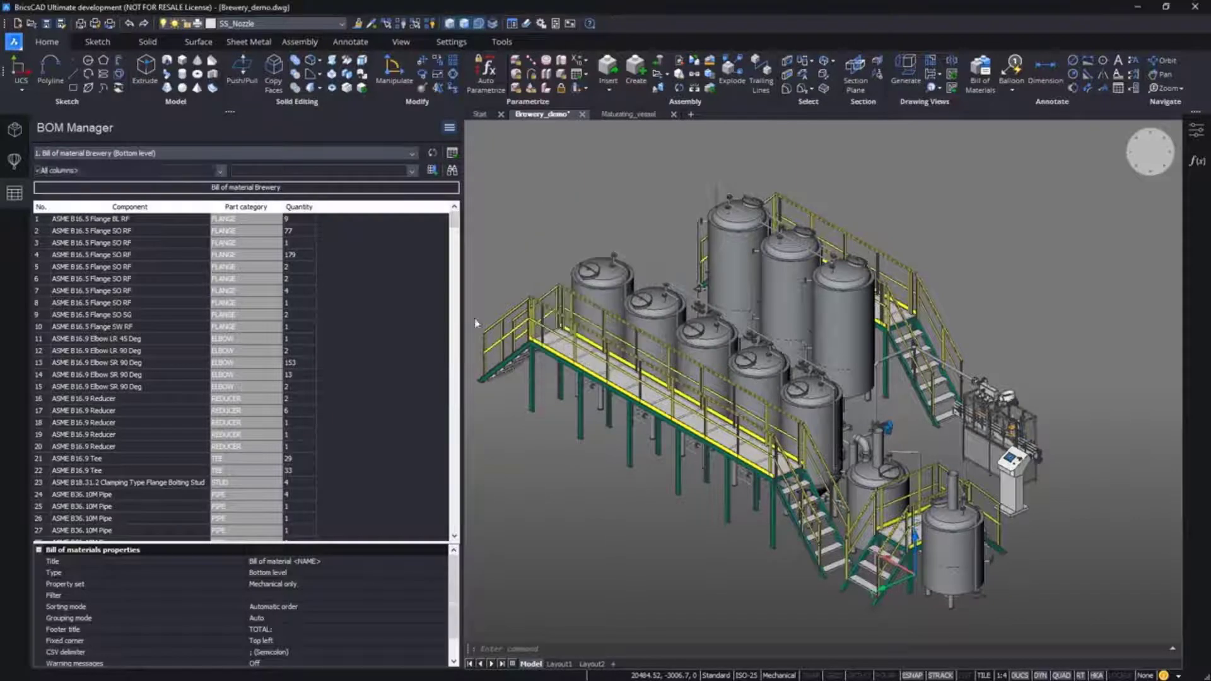
scroll(287, 360, "down", 10)
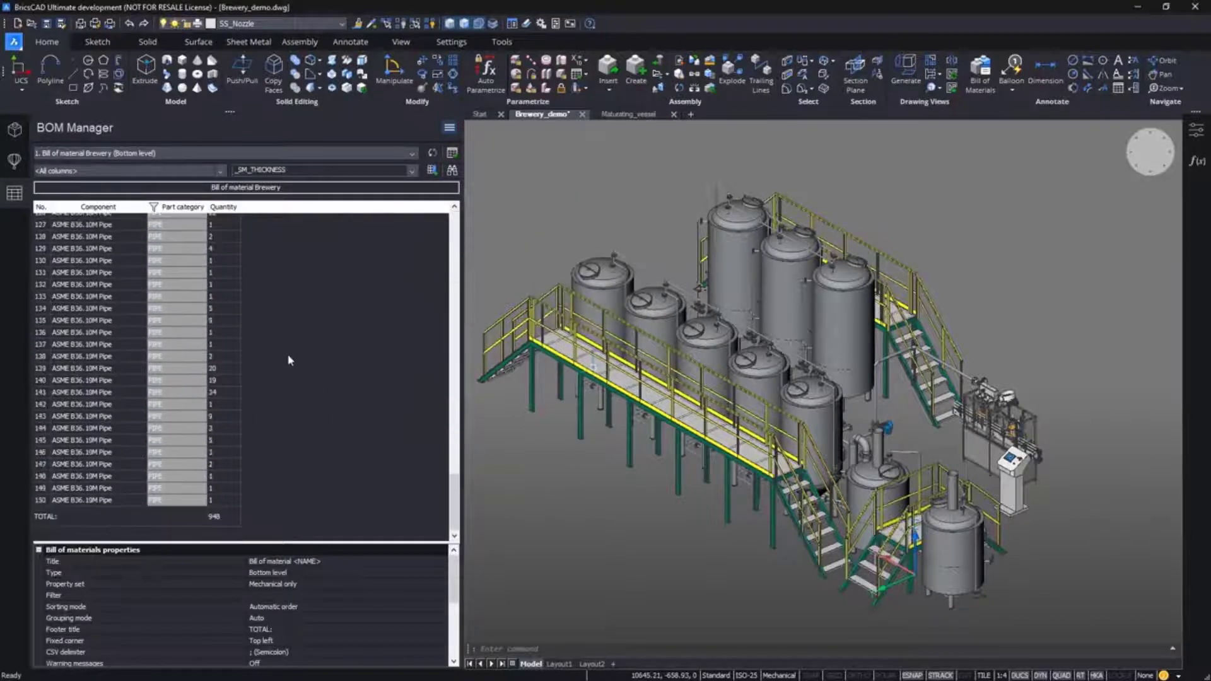
left_click(237, 521)
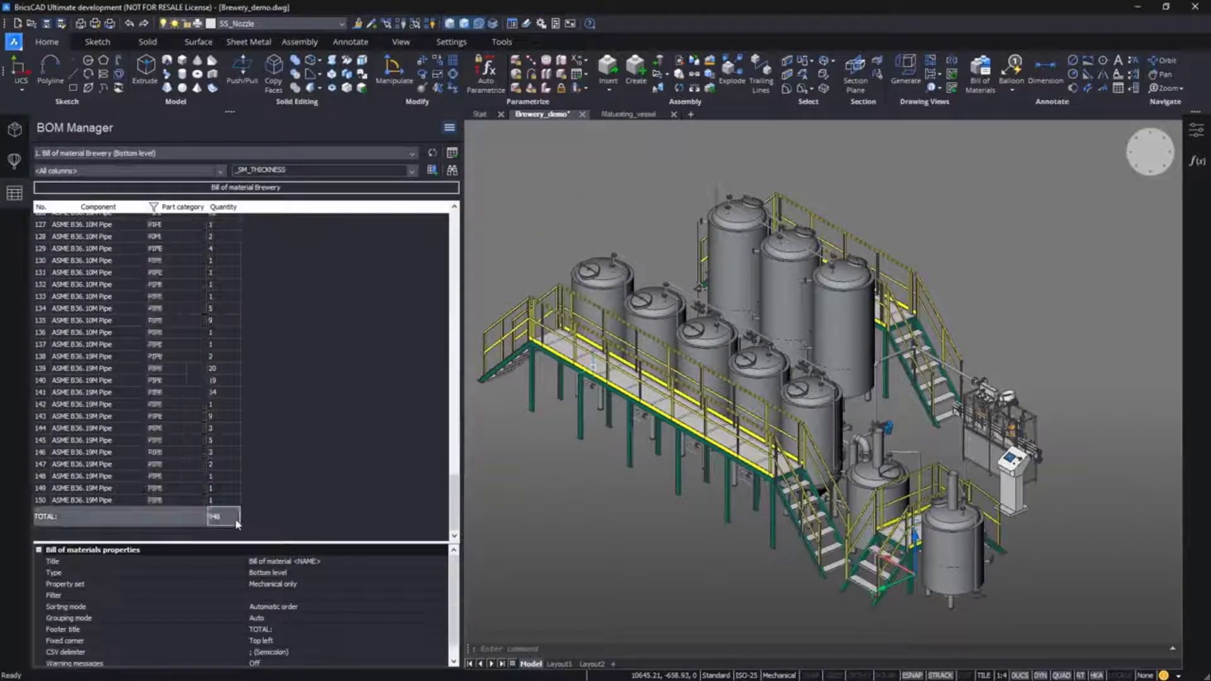
Step: Exclude PIPE from the Part category column filter of the bill of materials
right_click(179, 213)
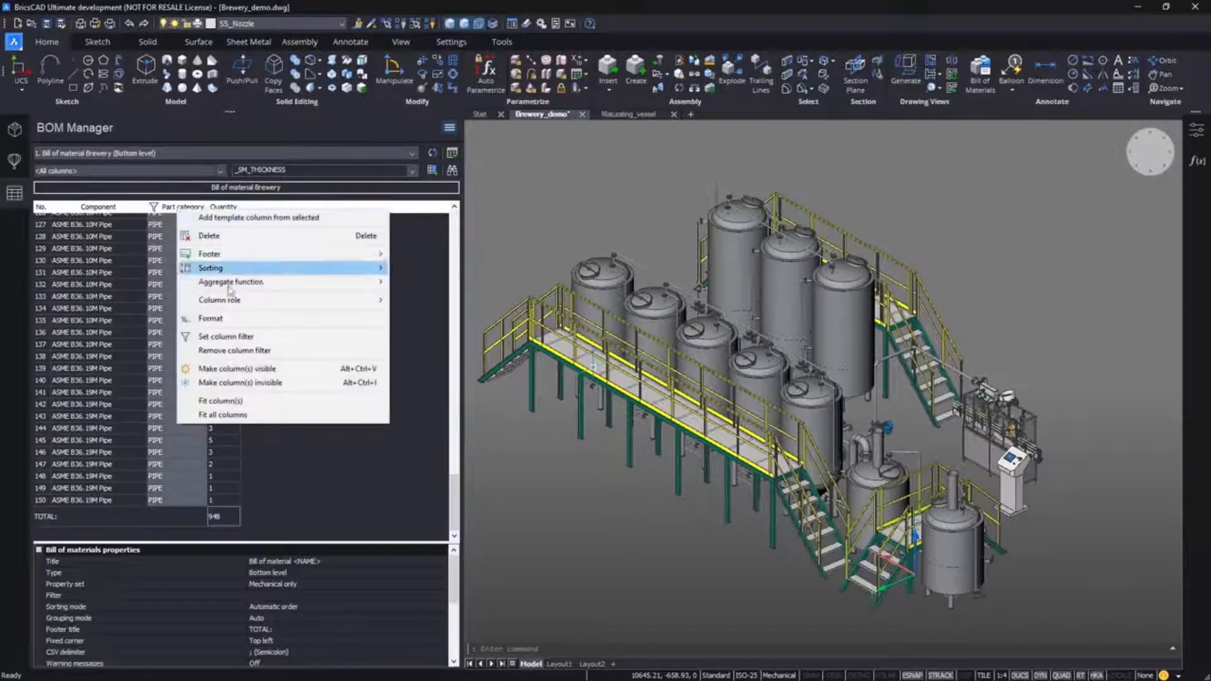
left_click(246, 337)
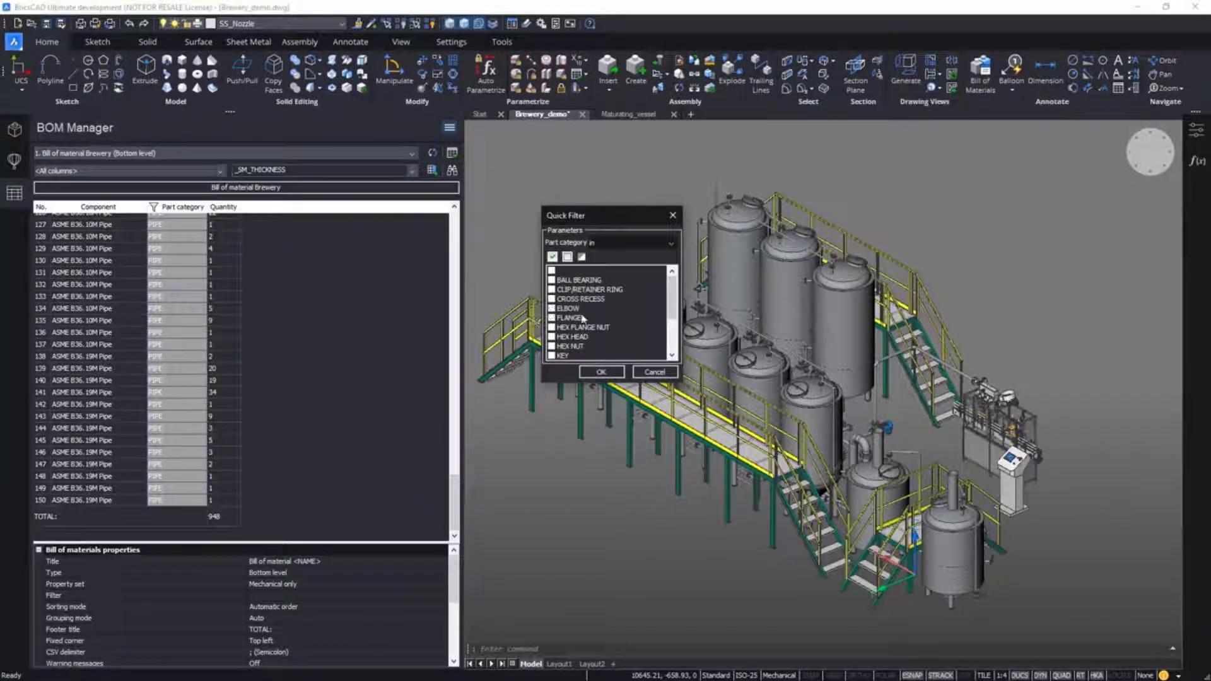
scroll(574, 281, "down", 3)
left_click(552, 299)
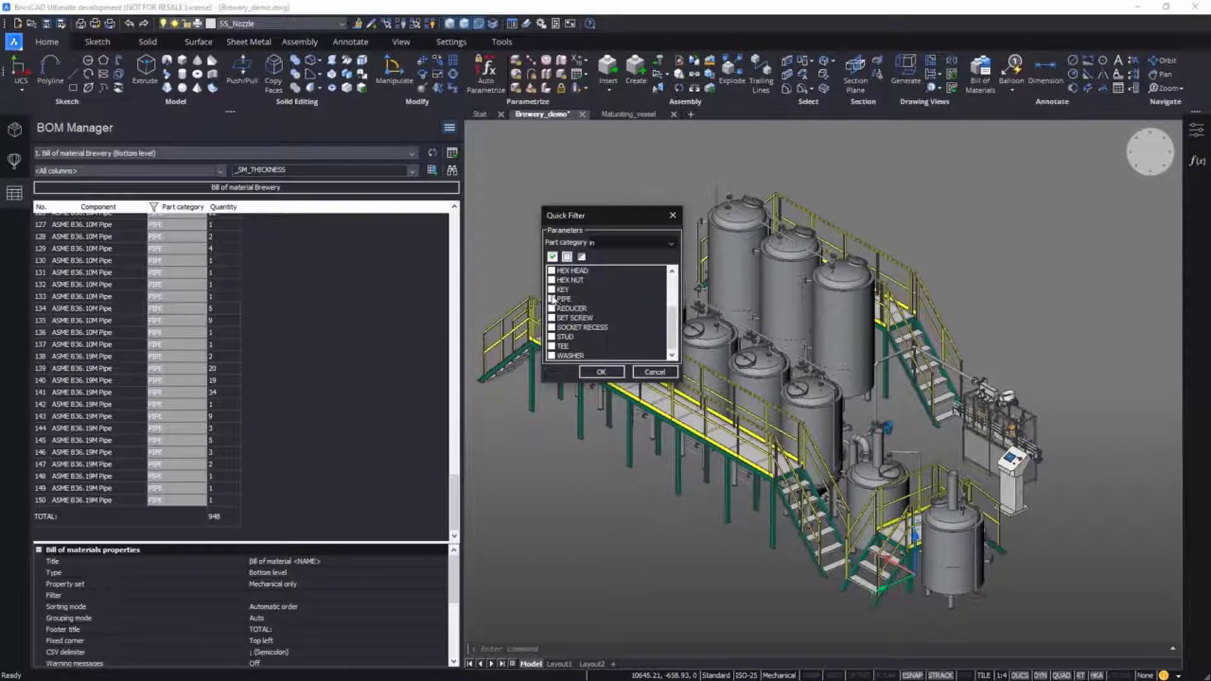
left_click(606, 373)
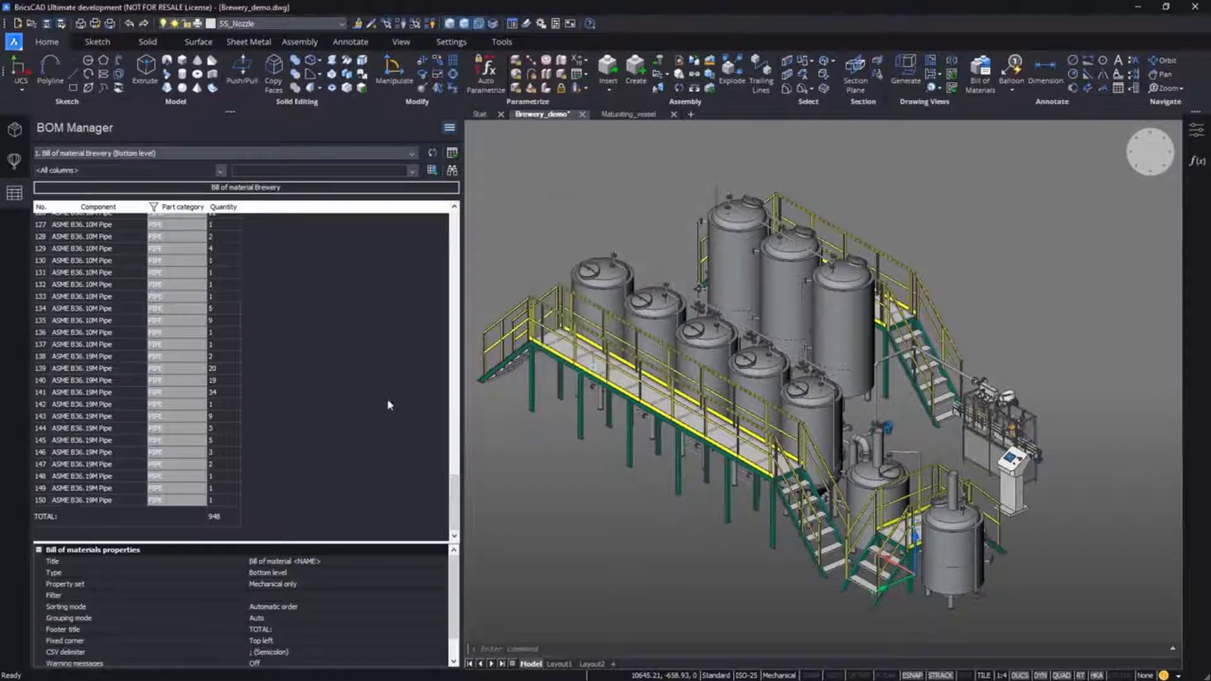
Step: Delete the Component column from the Brewery bill of materials
left_click(88, 208)
right_click(88, 209)
left_click(105, 239)
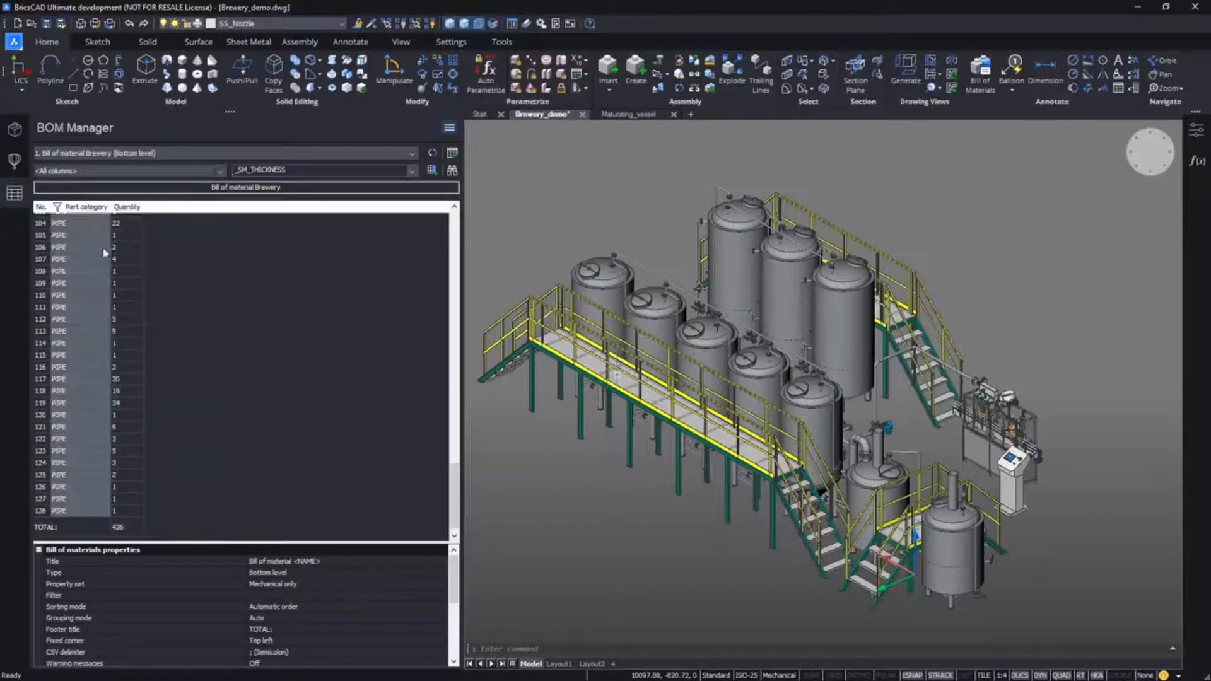
Step: Add Size and Length columns after the Part category column in the Brewery bill of materials
left_click(412, 171)
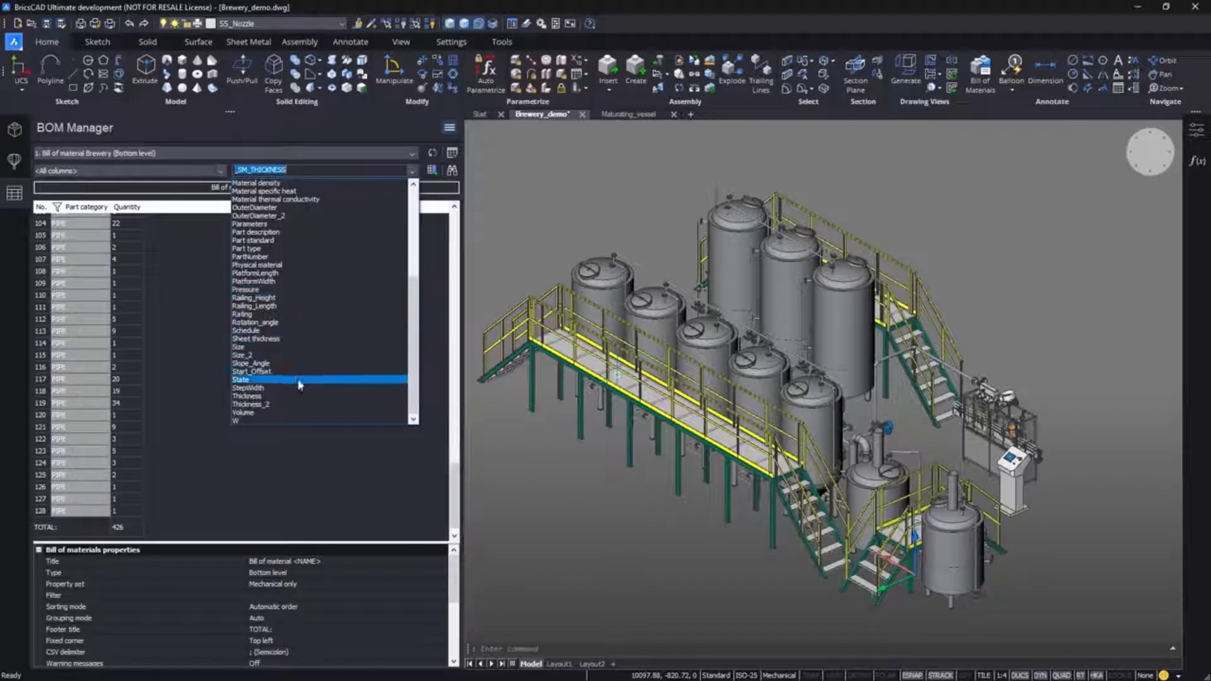
left_click(292, 348)
left_click(432, 171)
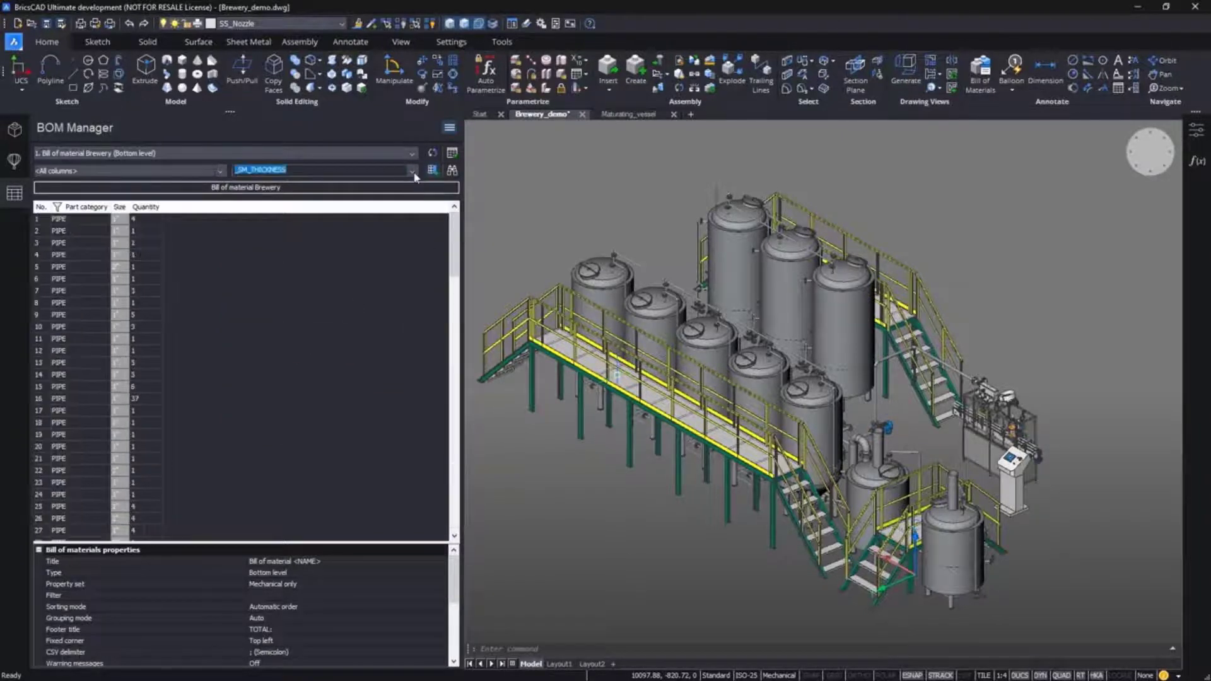
left_click(412, 170)
left_click(369, 314)
left_click(432, 170)
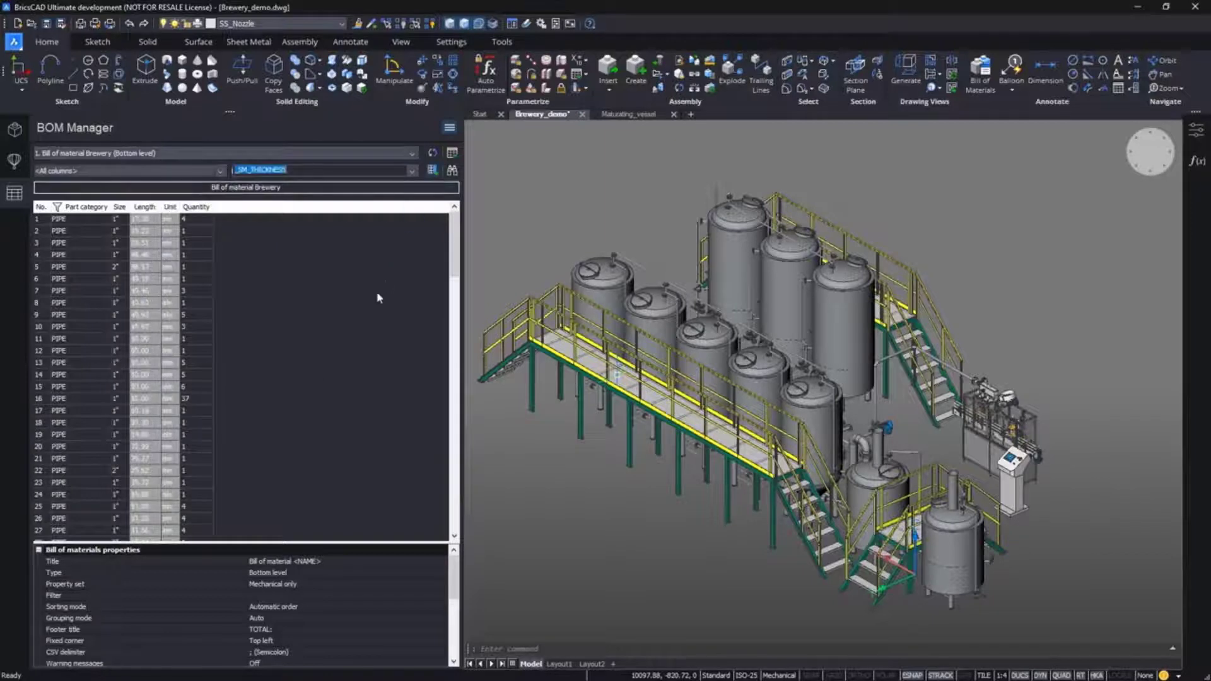
Step: Set the bill of materials grouping mode to By columns only
left_click(351, 335)
scroll(367, 591, "down", 3)
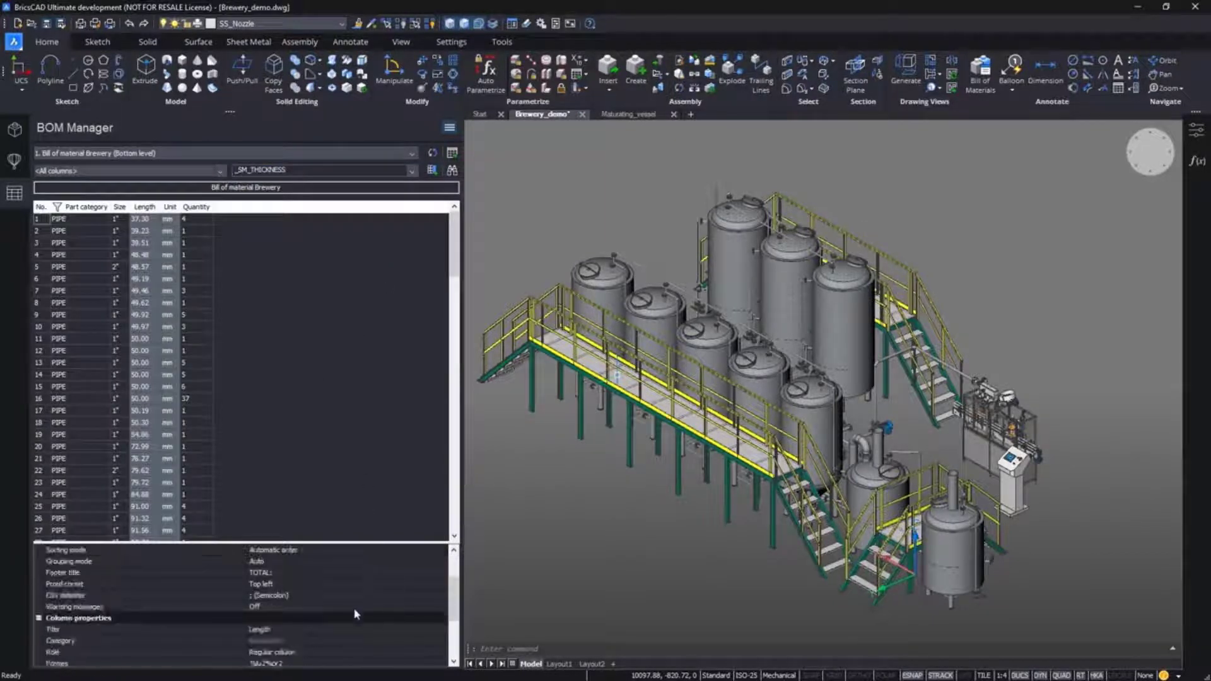
left_click(328, 562)
left_click(439, 563)
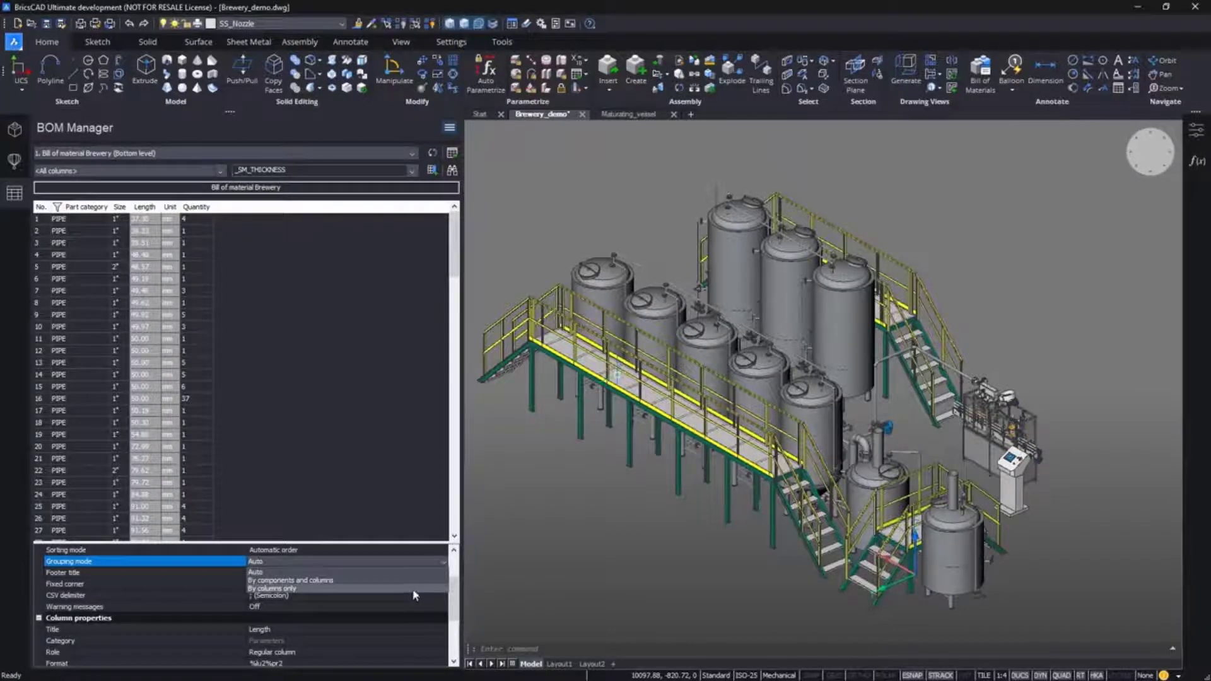
left_click(414, 590)
left_click(405, 511)
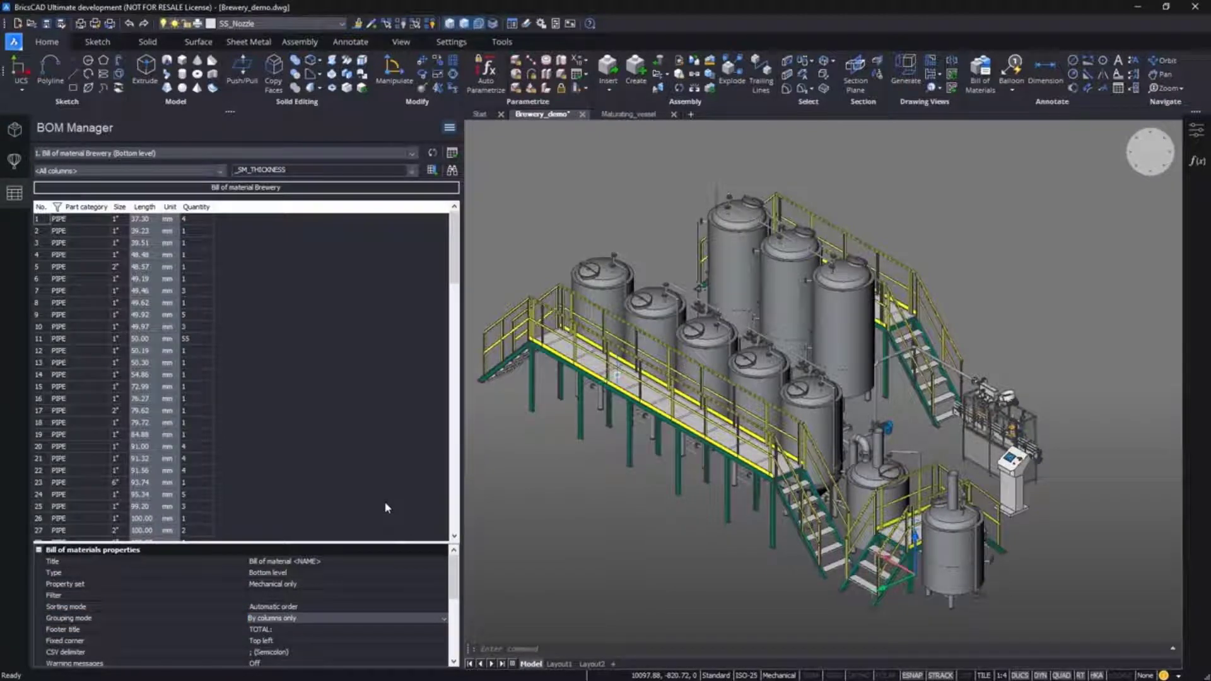
Step: Apply the Sum aggregate function to the Length column and sort the table by length in descending order
right_click(149, 213)
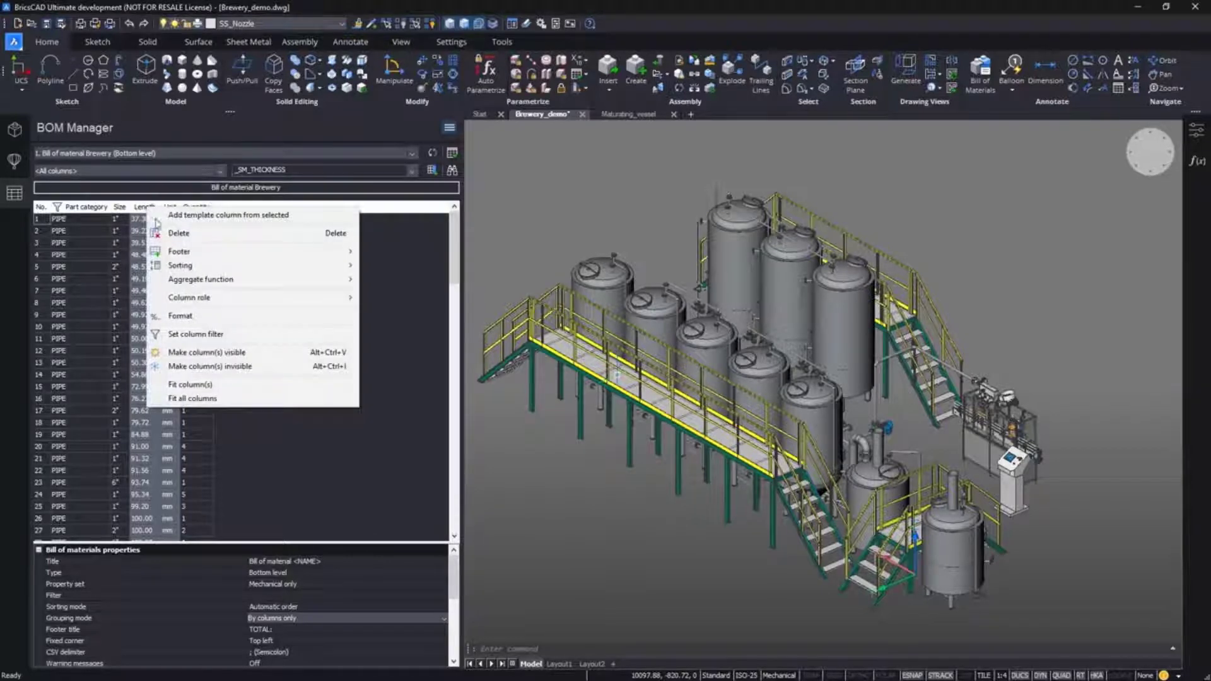
mouse_move(352, 287)
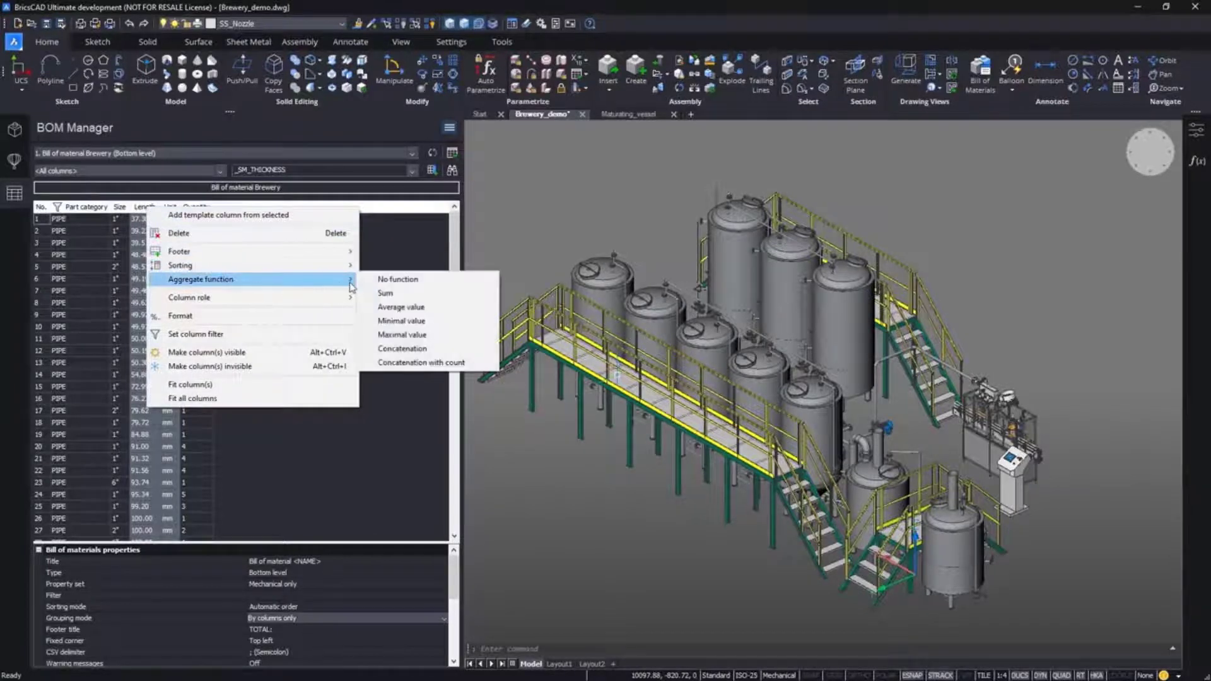
left_click(415, 301)
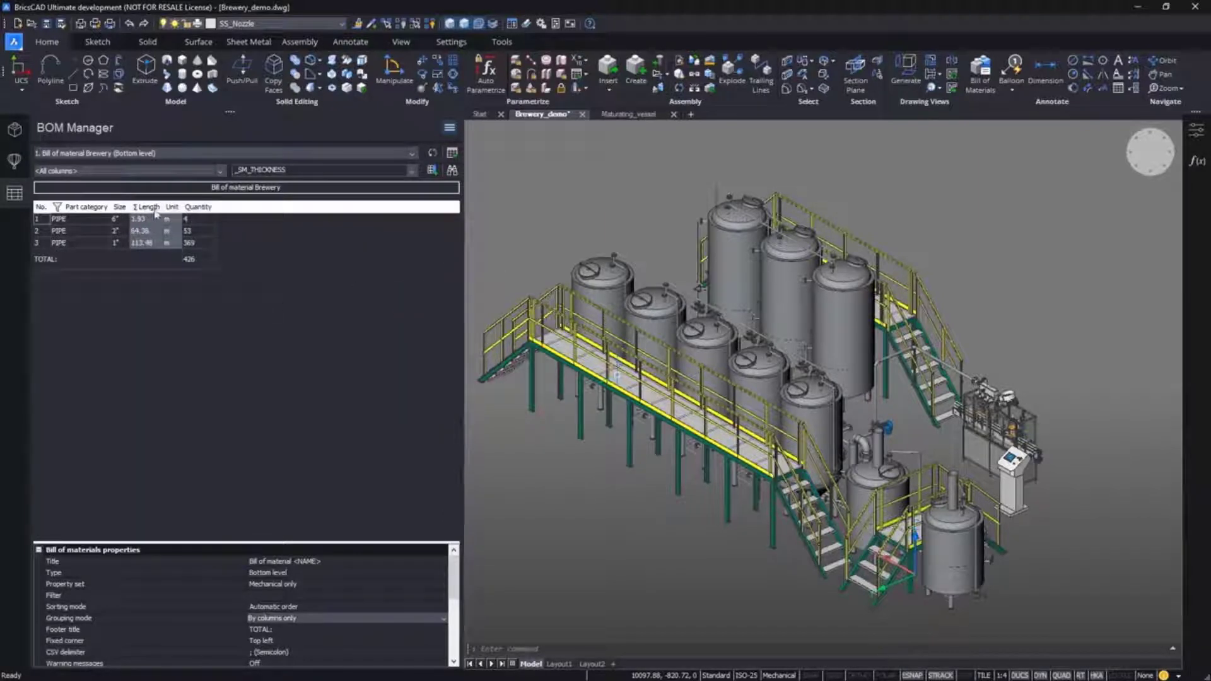
left_click(155, 208)
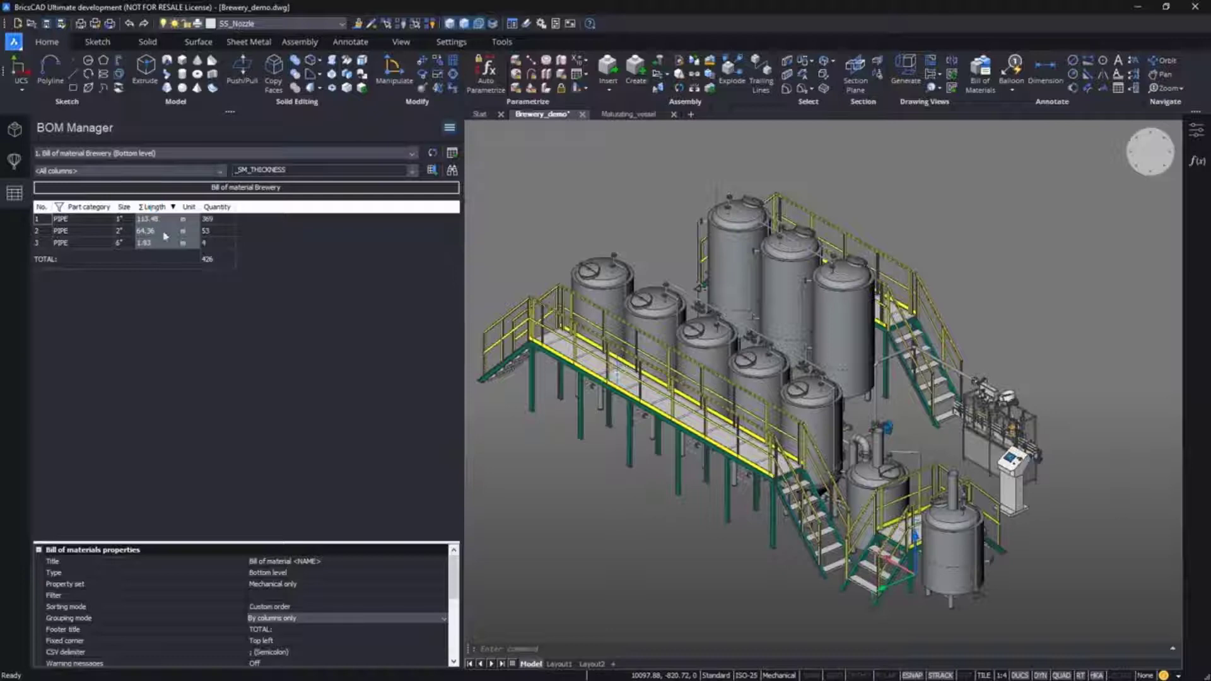
Step: Add a Thickness column after the Length column in the Brewery bill of materials
left_click(411, 170)
scroll(341, 303, "down", 3)
left_click(351, 400)
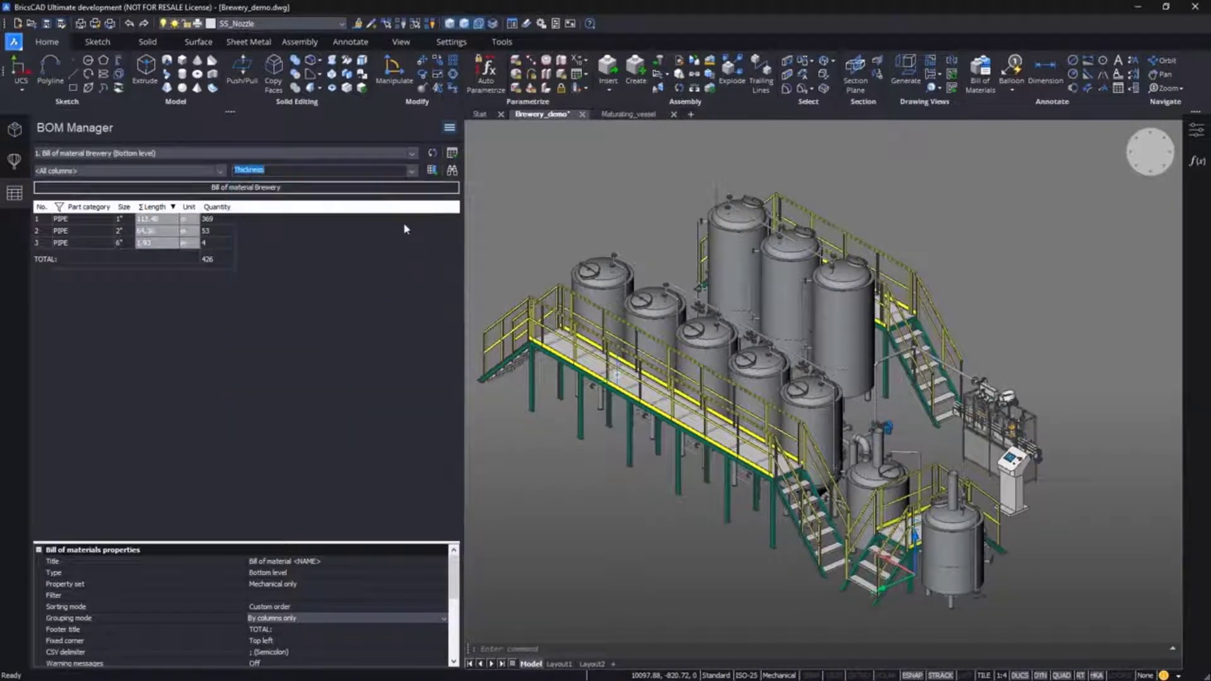
left_click(433, 170)
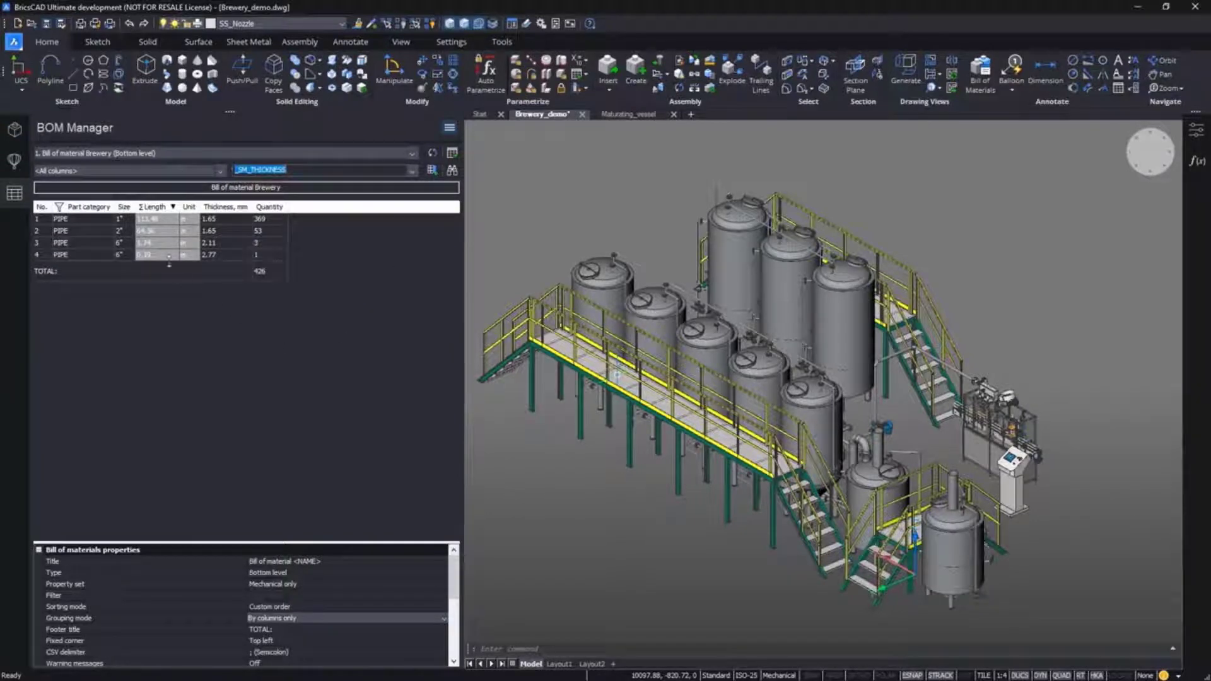
Step: Set the footer of the Length column to Sum
right_click(159, 209)
mouse_move(202, 250)
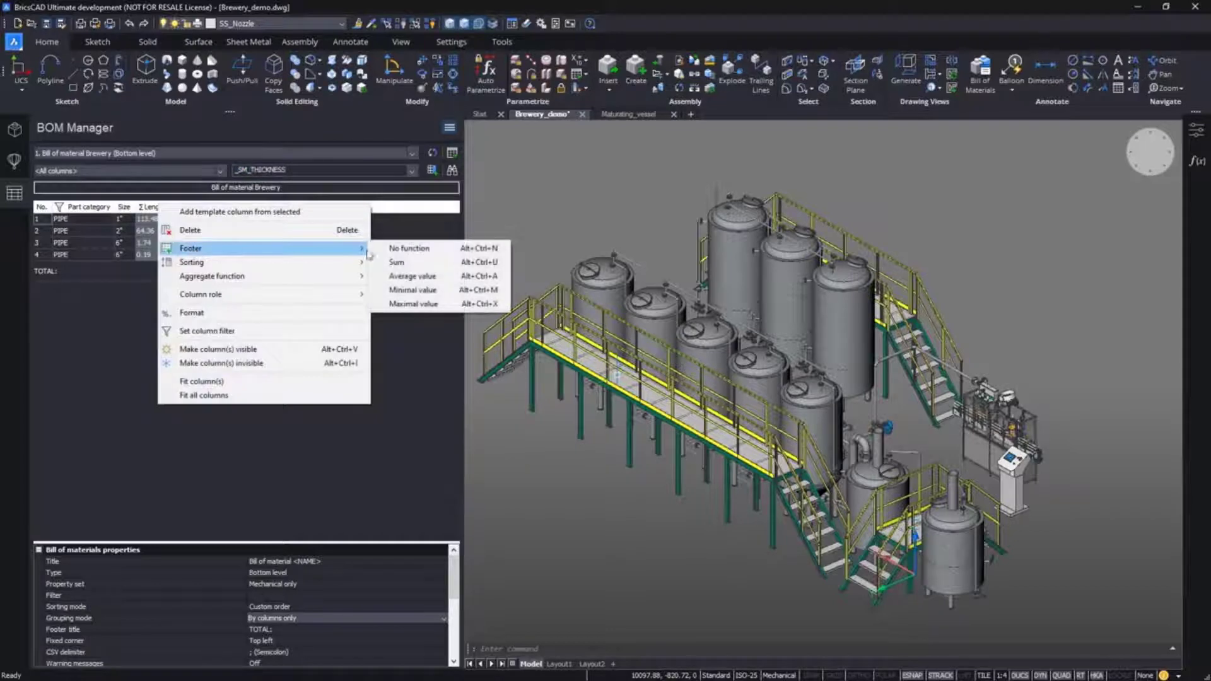
left_click(397, 262)
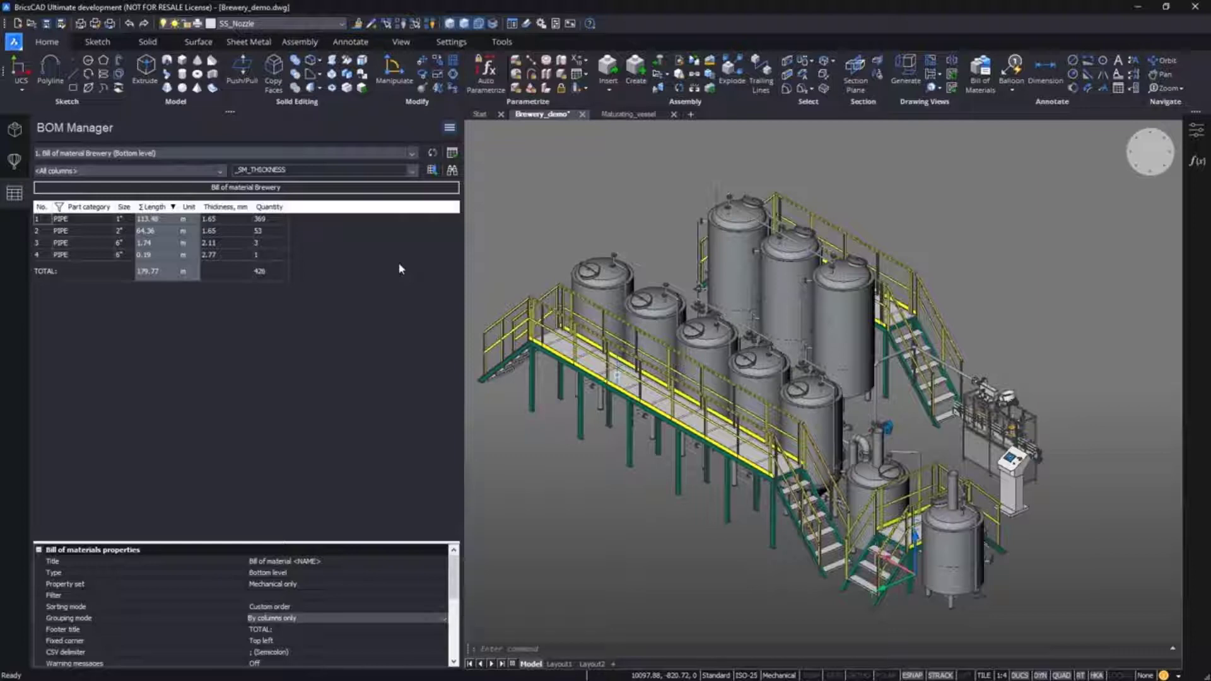
Step: Filter the Length column with the "between" condition, choosing a length unit for both limits
right_click(154, 209)
mouse_move(203, 304)
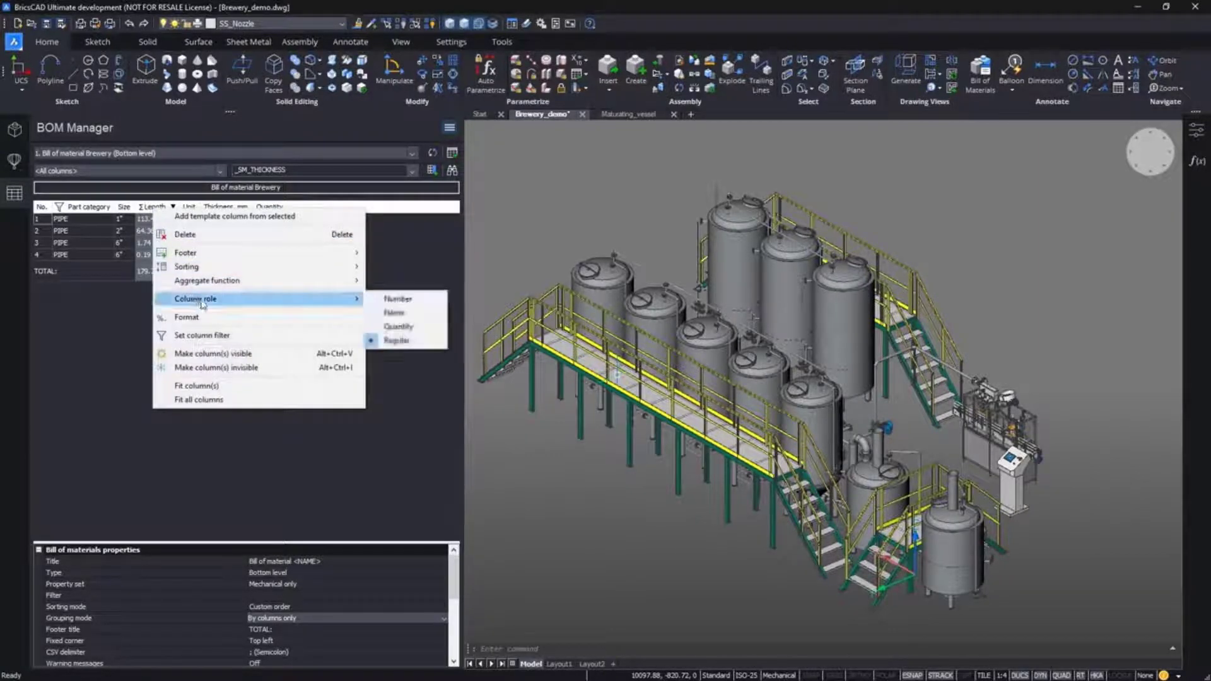
left_click(202, 335)
left_click(625, 243)
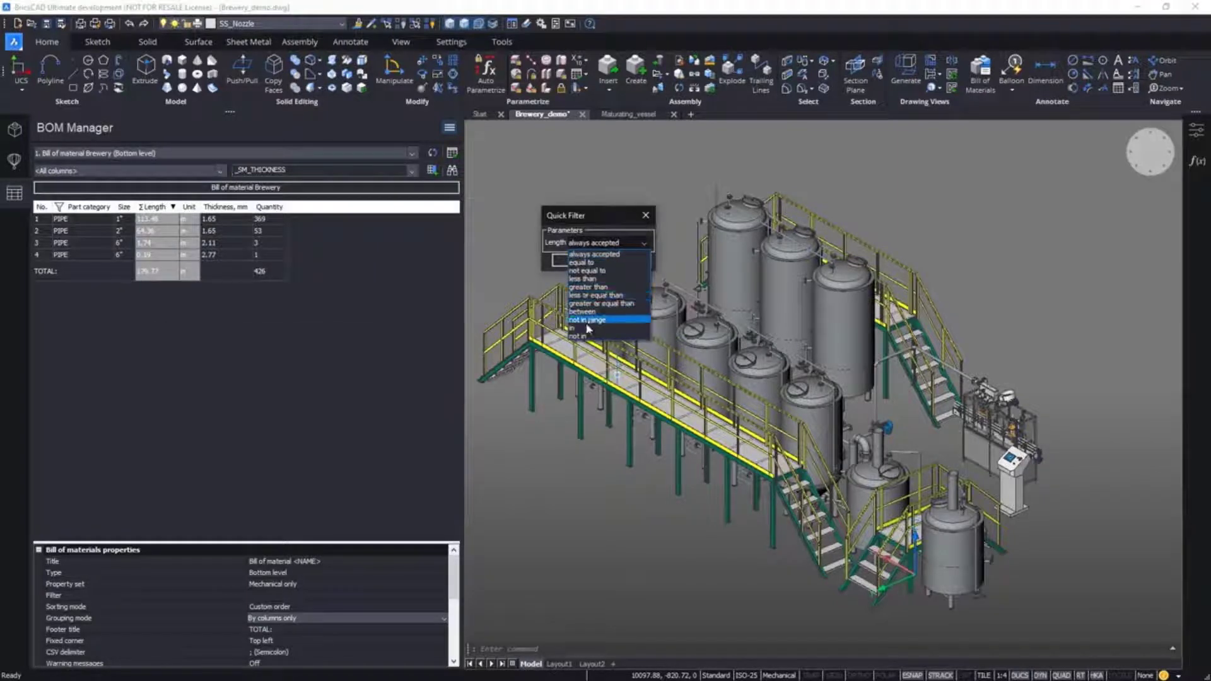
left_click(583, 312)
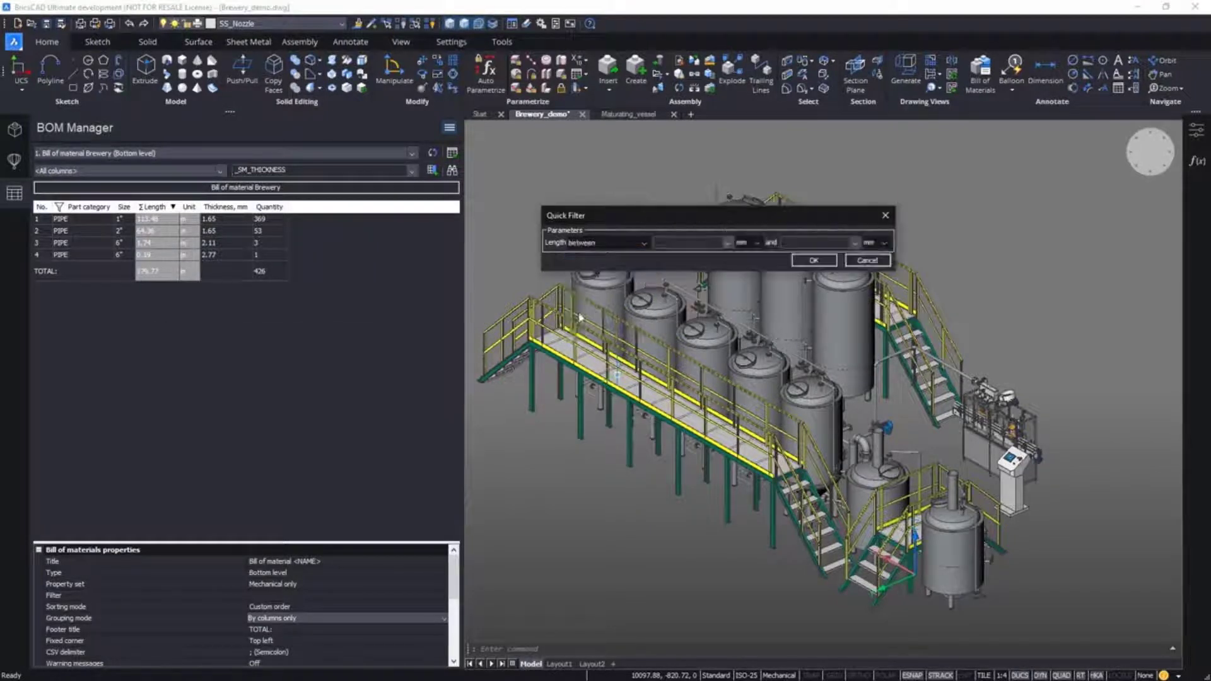
left_click(748, 246)
left_click(749, 299)
left_click(877, 245)
left_click(877, 299)
left_click(813, 260)
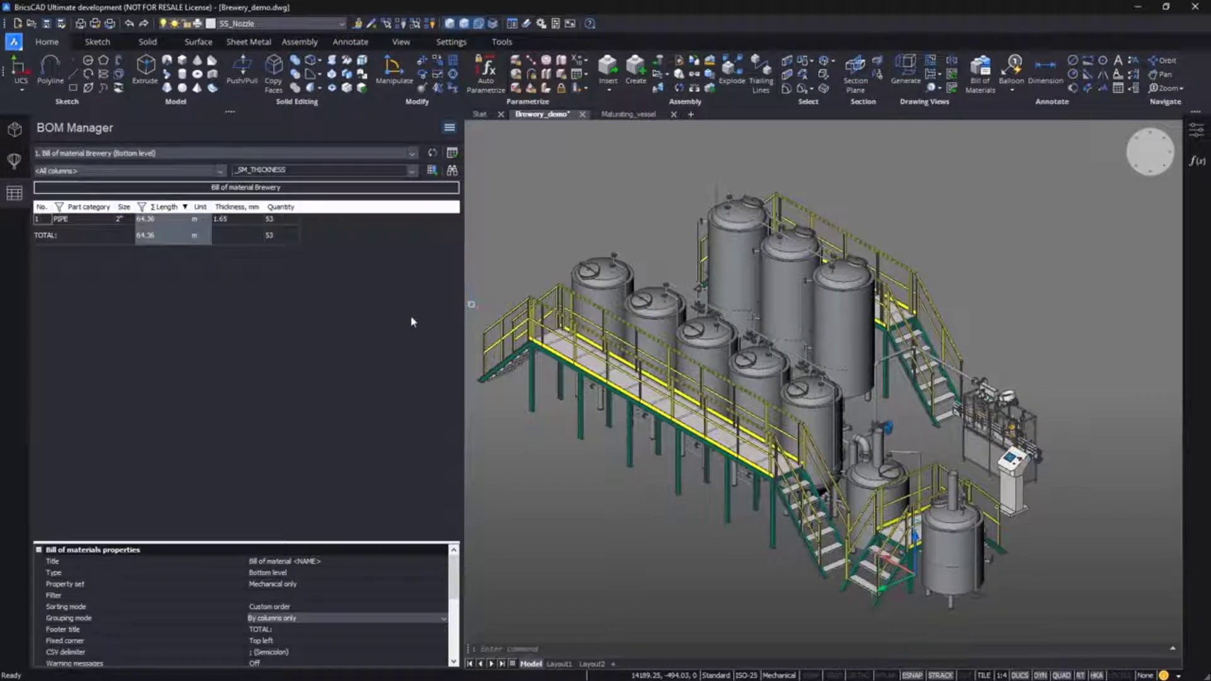
Step: Switch to the Maturating_vessel drawing and create a Bottom Level bill of materials table
left_click(638, 116)
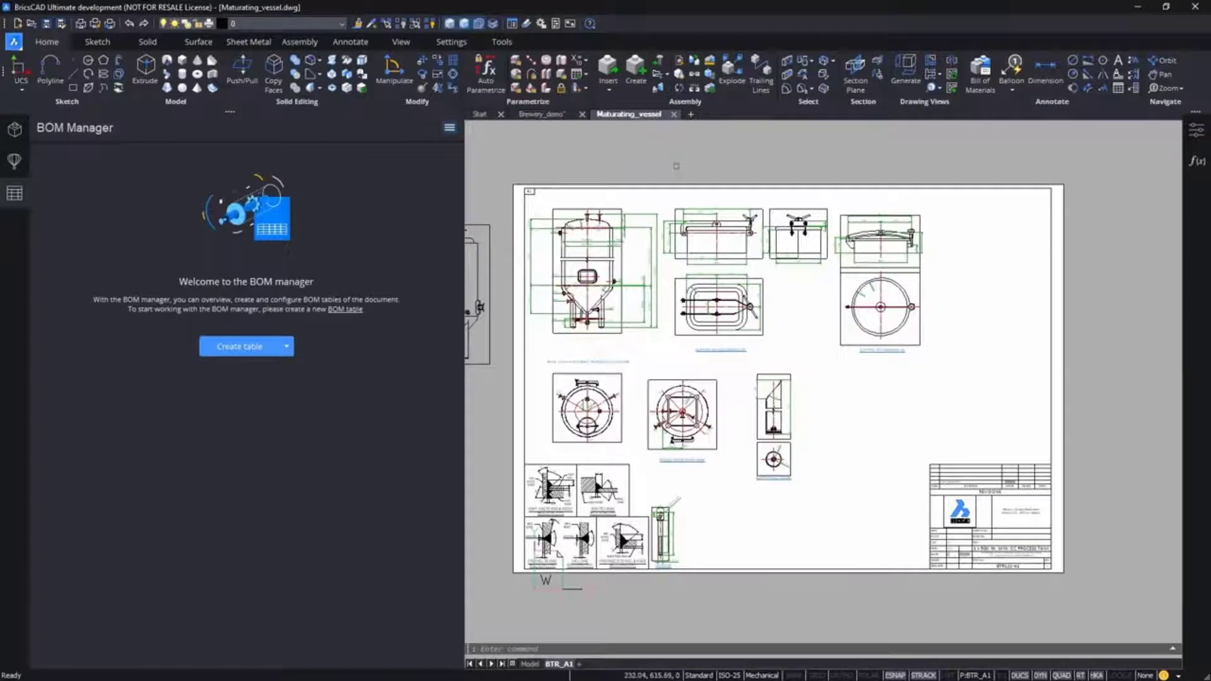
scroll(668, 165, "up", 3)
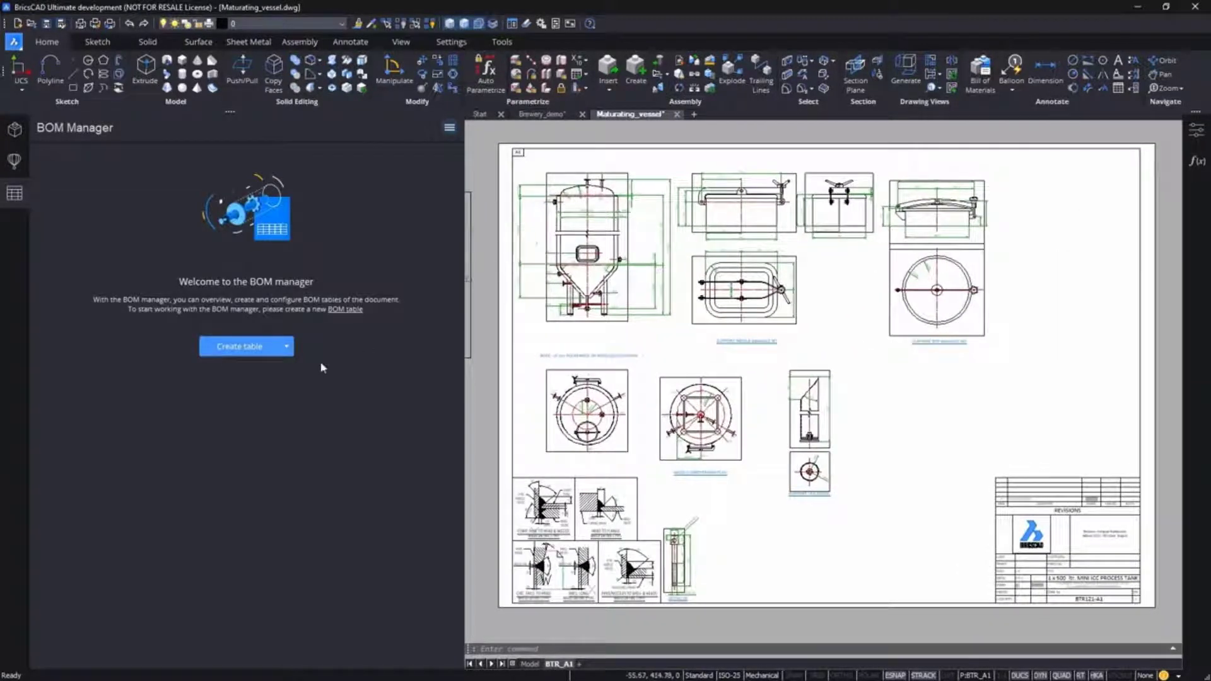
left_click(286, 347)
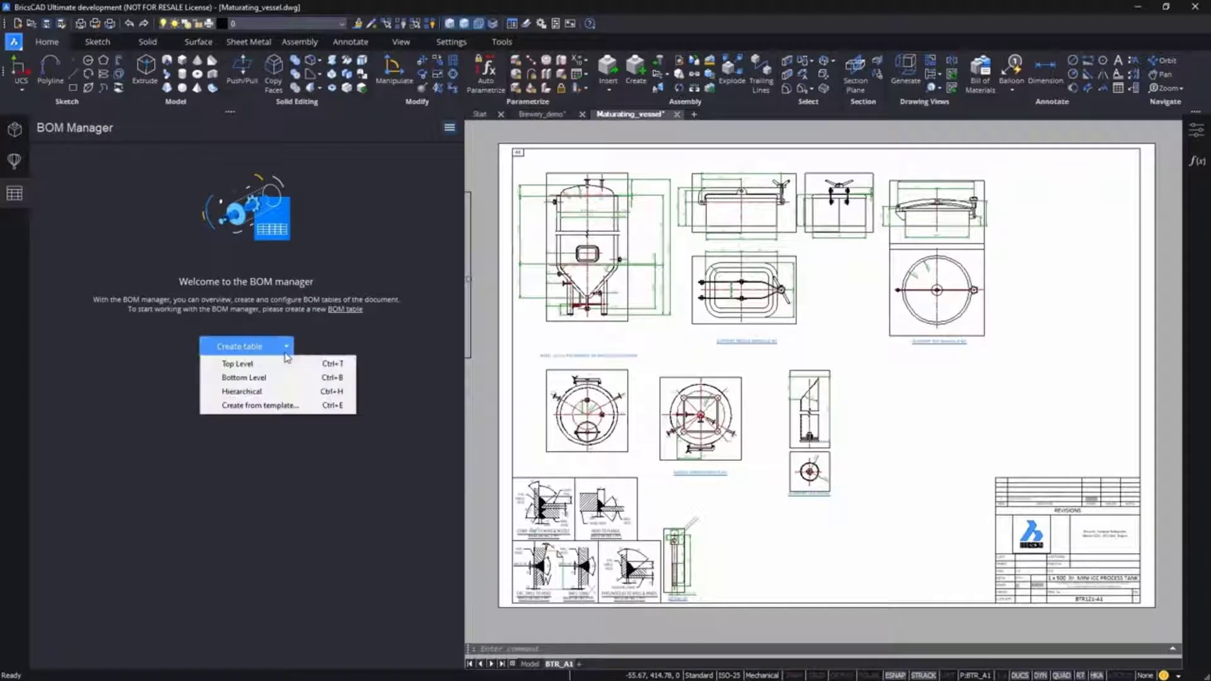
left_click(318, 378)
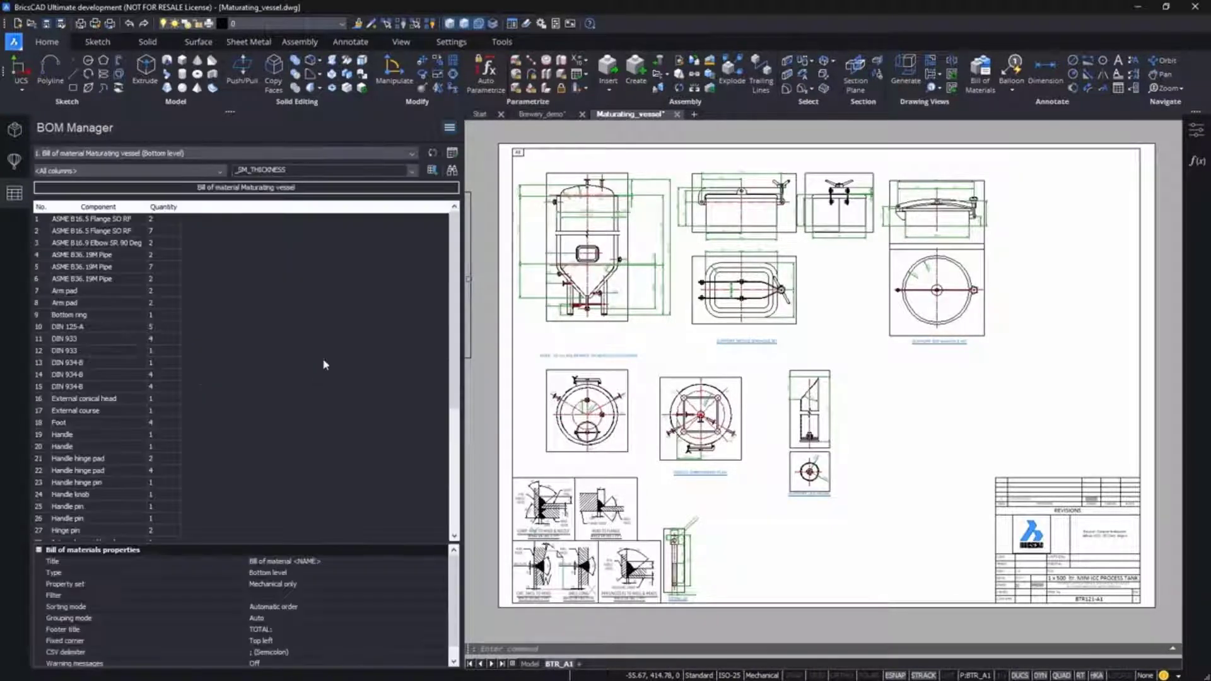
Step: Change the title of the Maturating vessel bill of materials to "Materila list"
key("ctrl+a")
type("Material list")
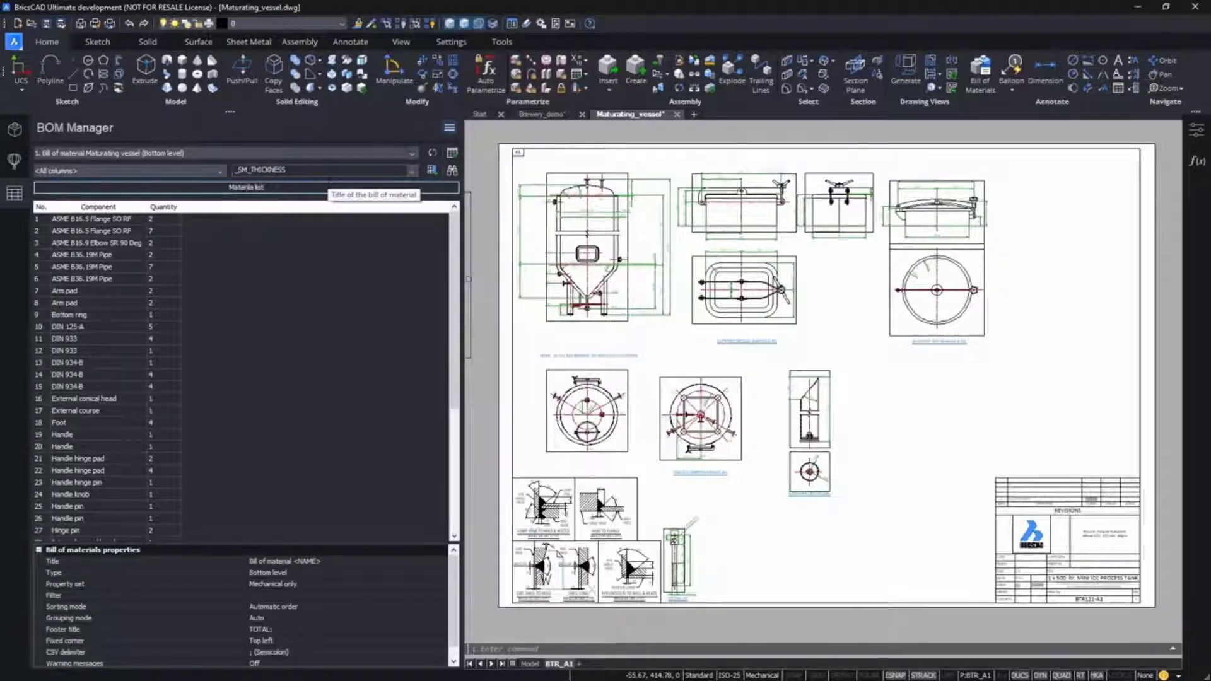
key("Return")
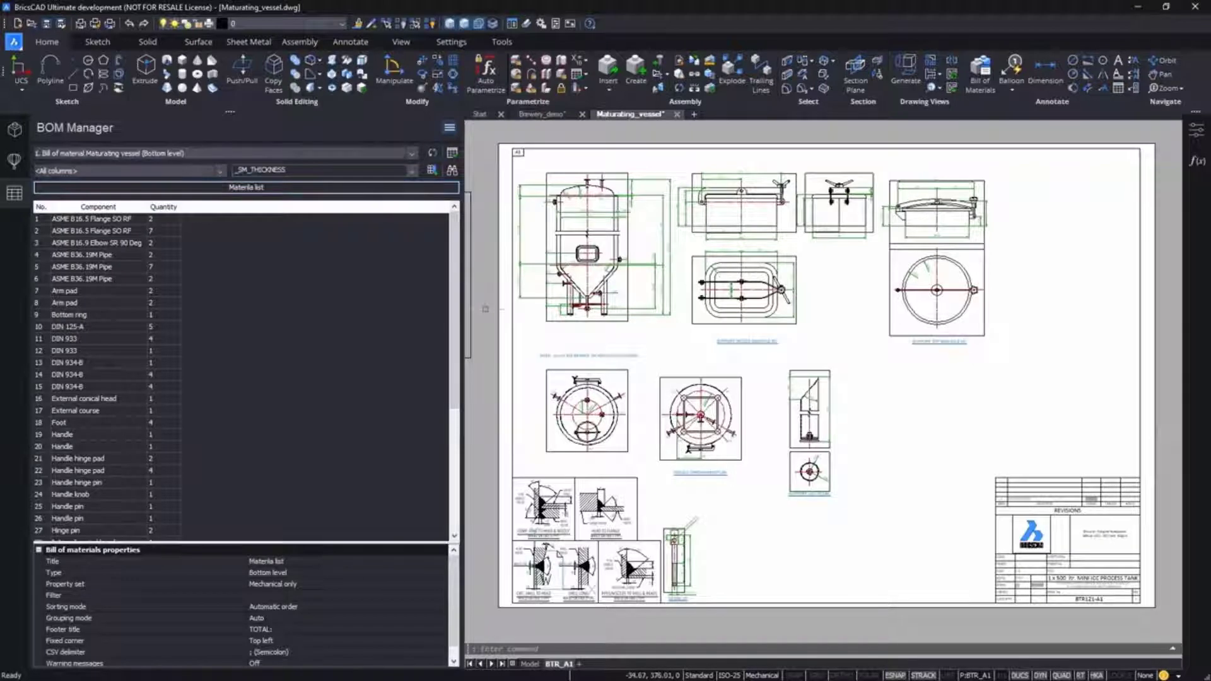
Step: Add Physical material and Part category columns after the Component column in the Maturating vessel bill of materials
left_click(85, 209)
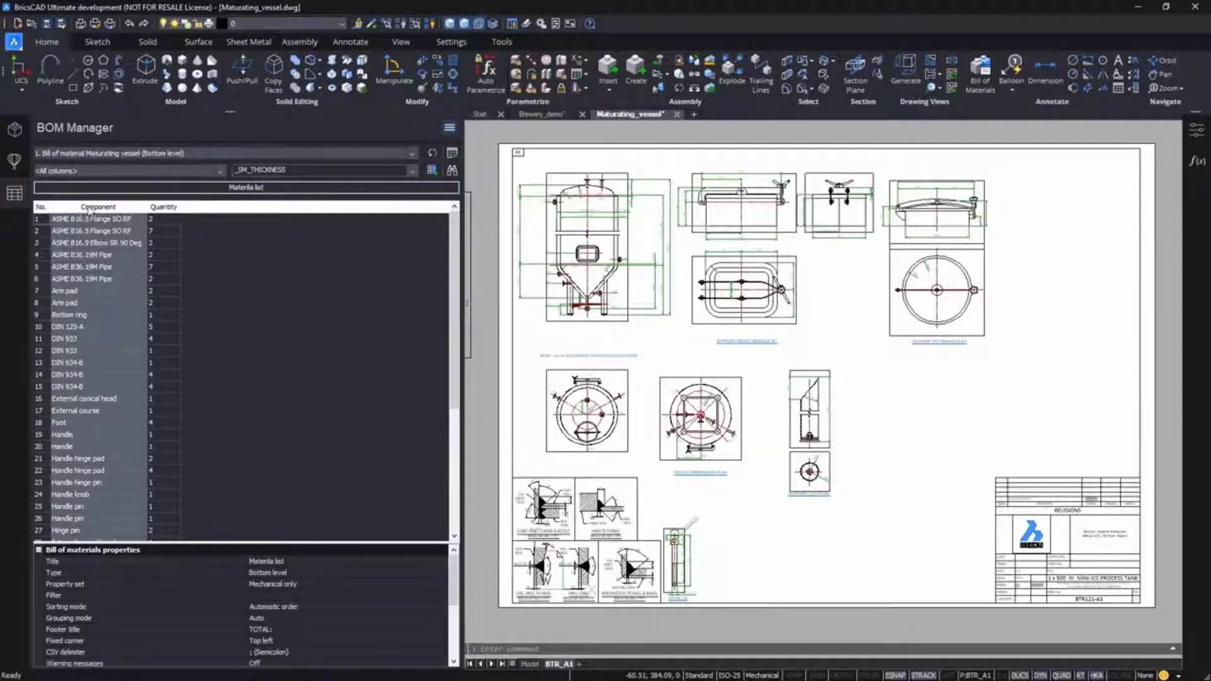
left_click(410, 170)
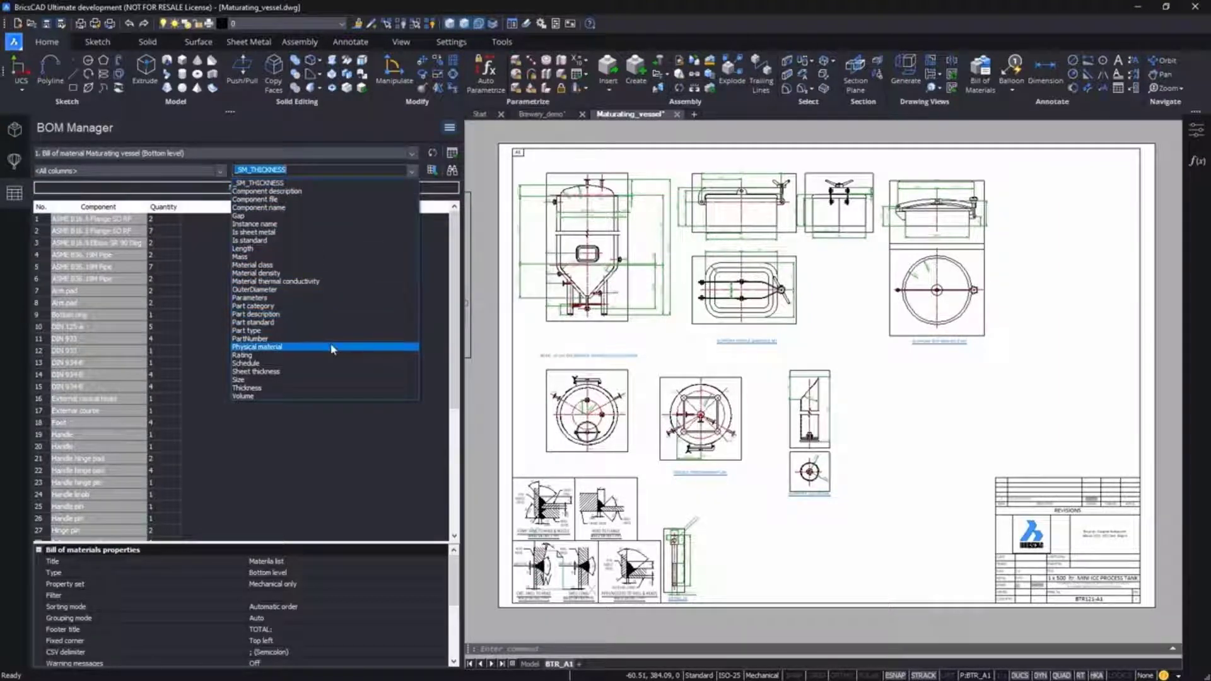
left_click(331, 346)
left_click(432, 170)
left_click(411, 170)
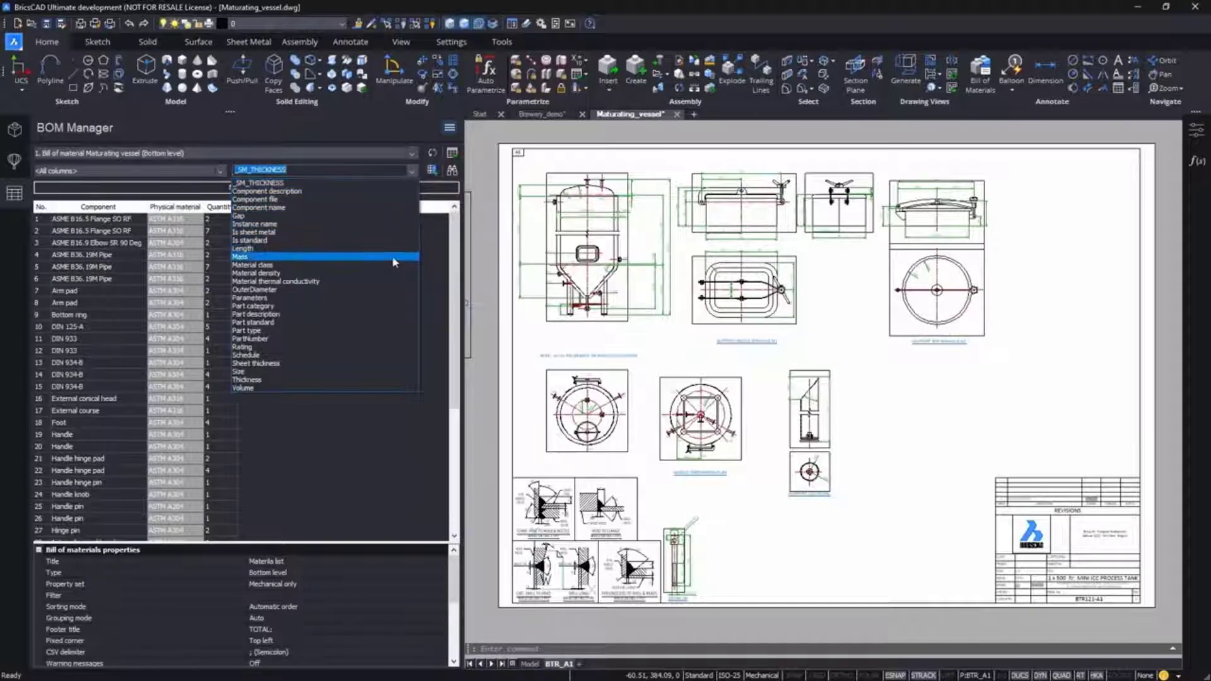
left_click(369, 306)
left_click(432, 170)
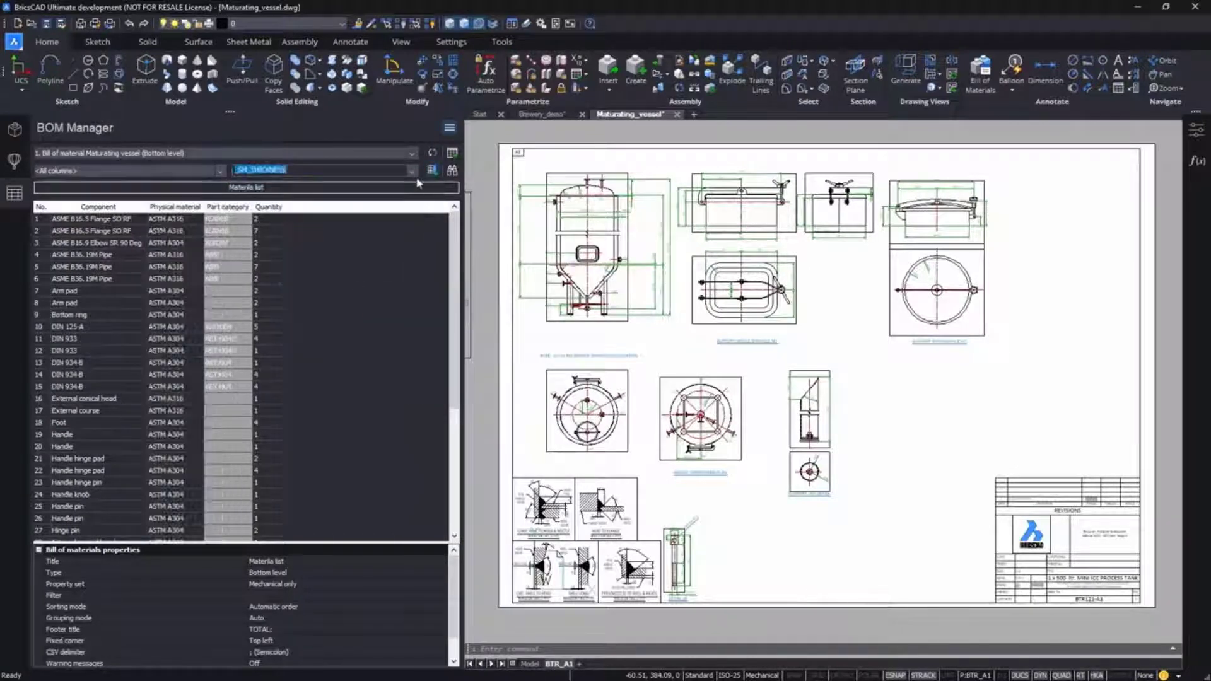
Step: Add PartNumber and Length columns after the Part category column
left_click(411, 171)
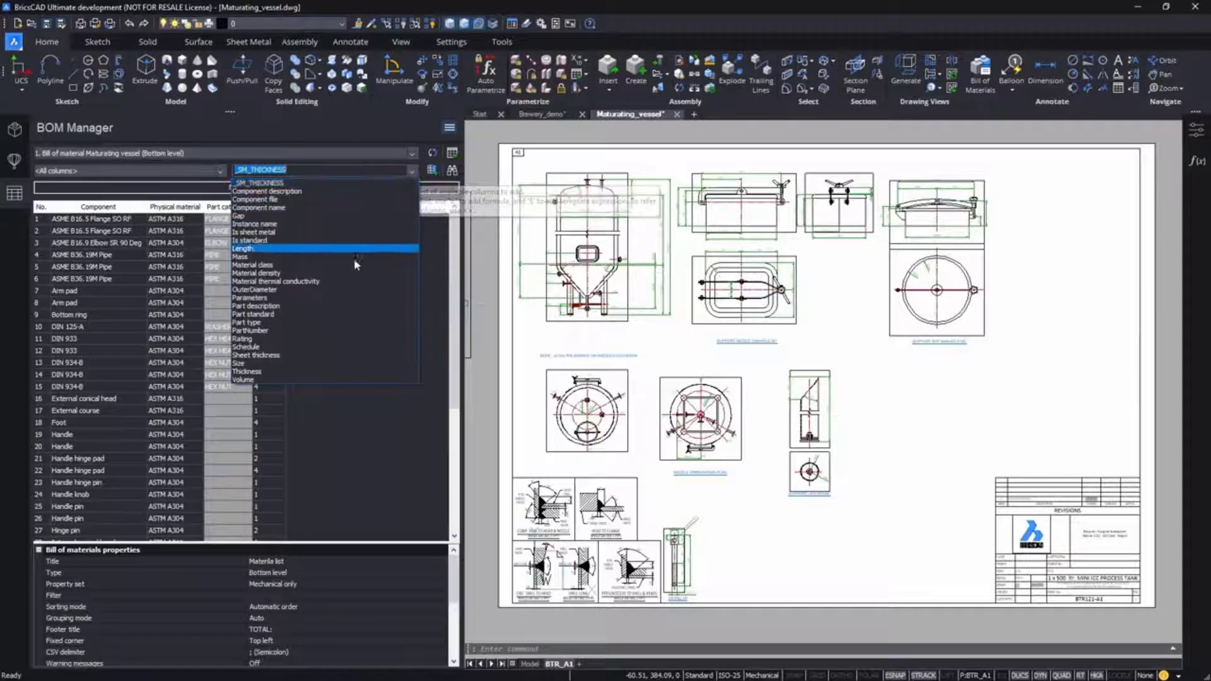
left_click(319, 331)
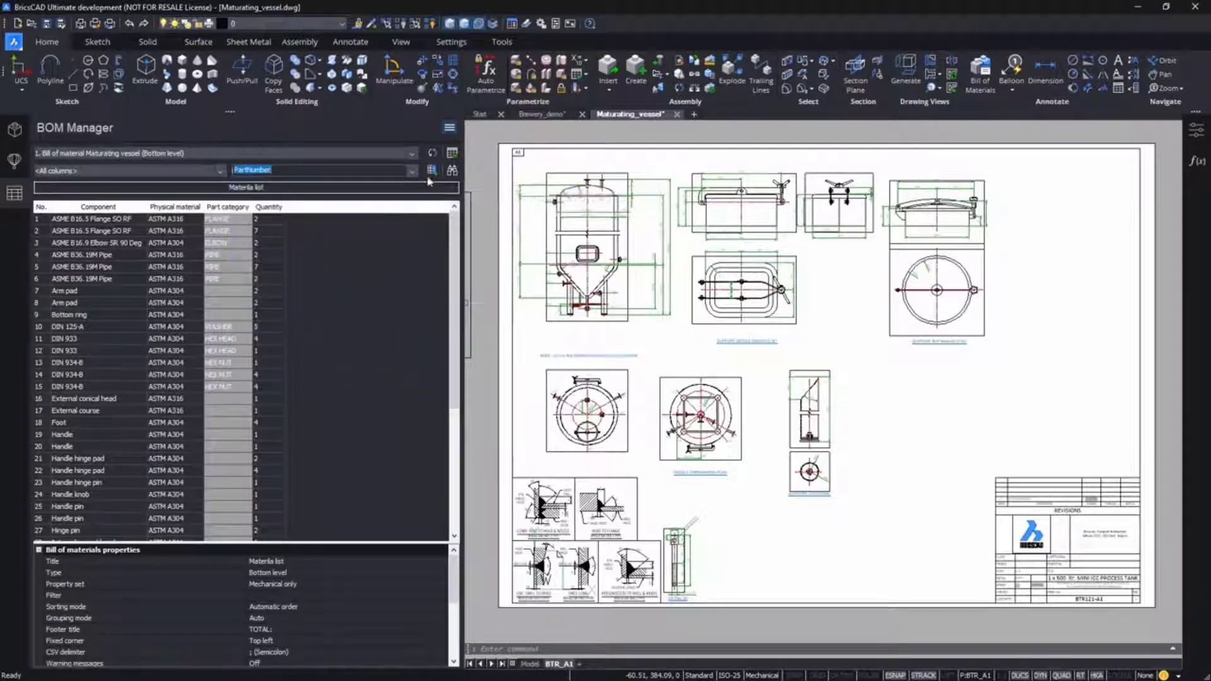
left_click(413, 172)
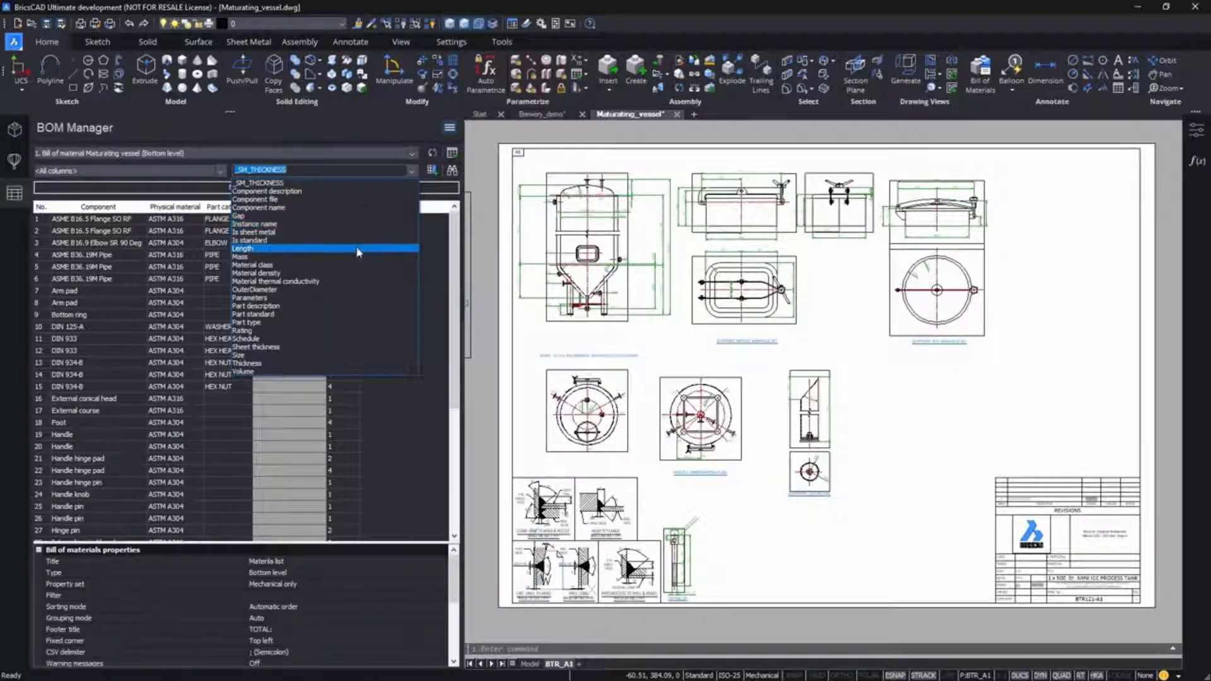
left_click(319, 248)
left_click(431, 170)
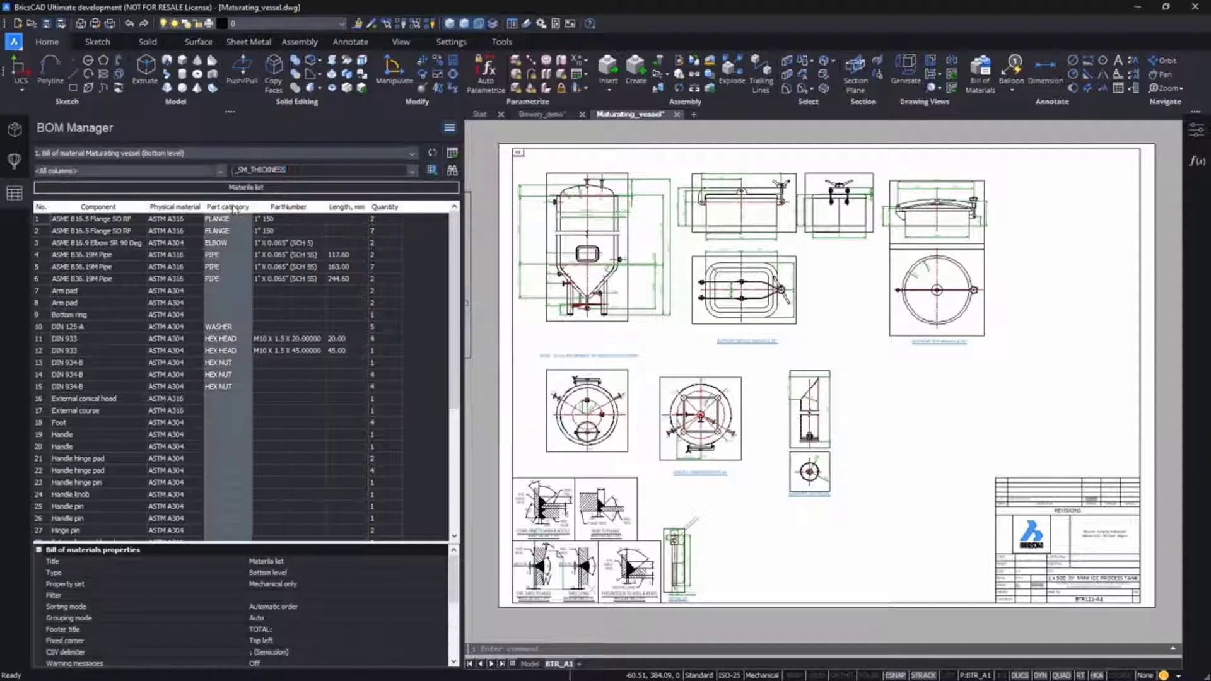
Step: Create a template column from the Part category, PartNumber and Length columns and title it "Dimensions"
left_click(346, 213, "shift")
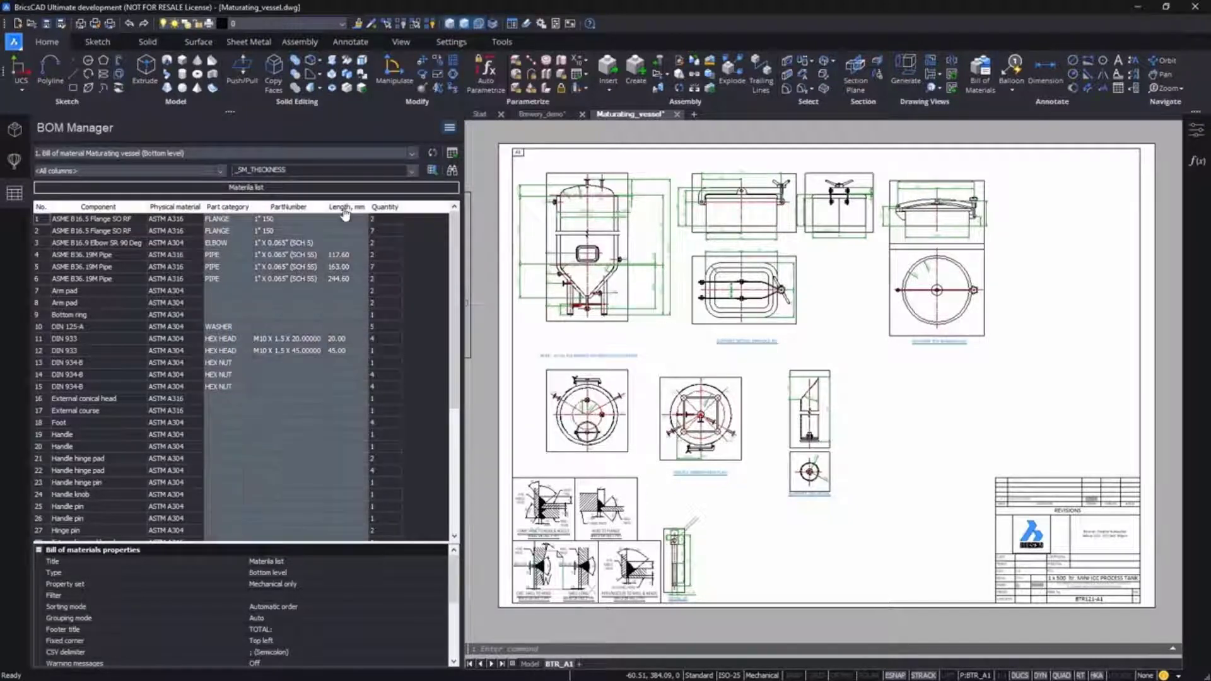
right_click(346, 212)
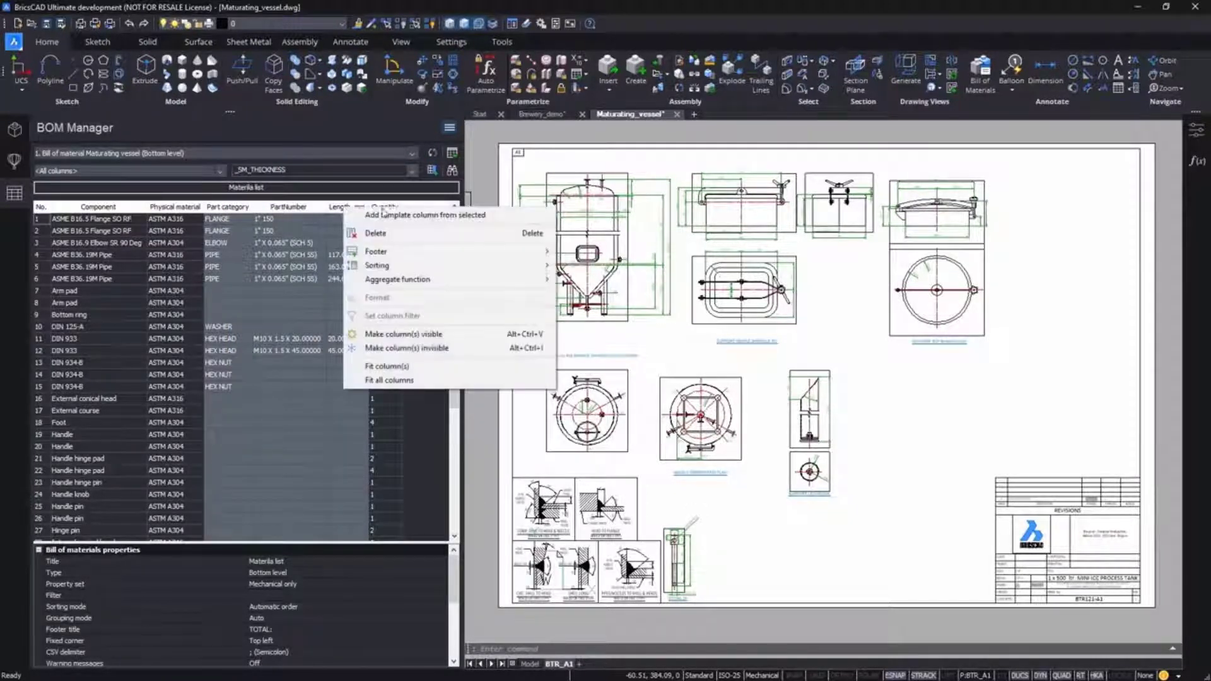
left_click(514, 216)
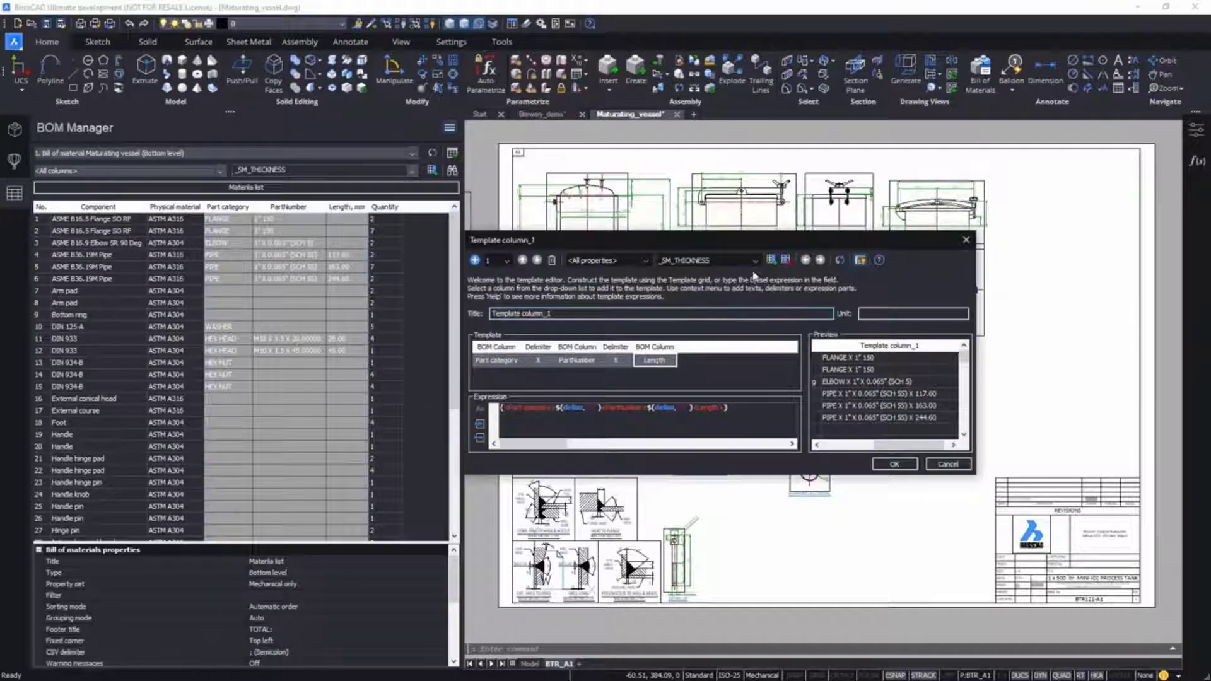
left_click_drag(553, 313, 481, 318)
type("Dimensions")
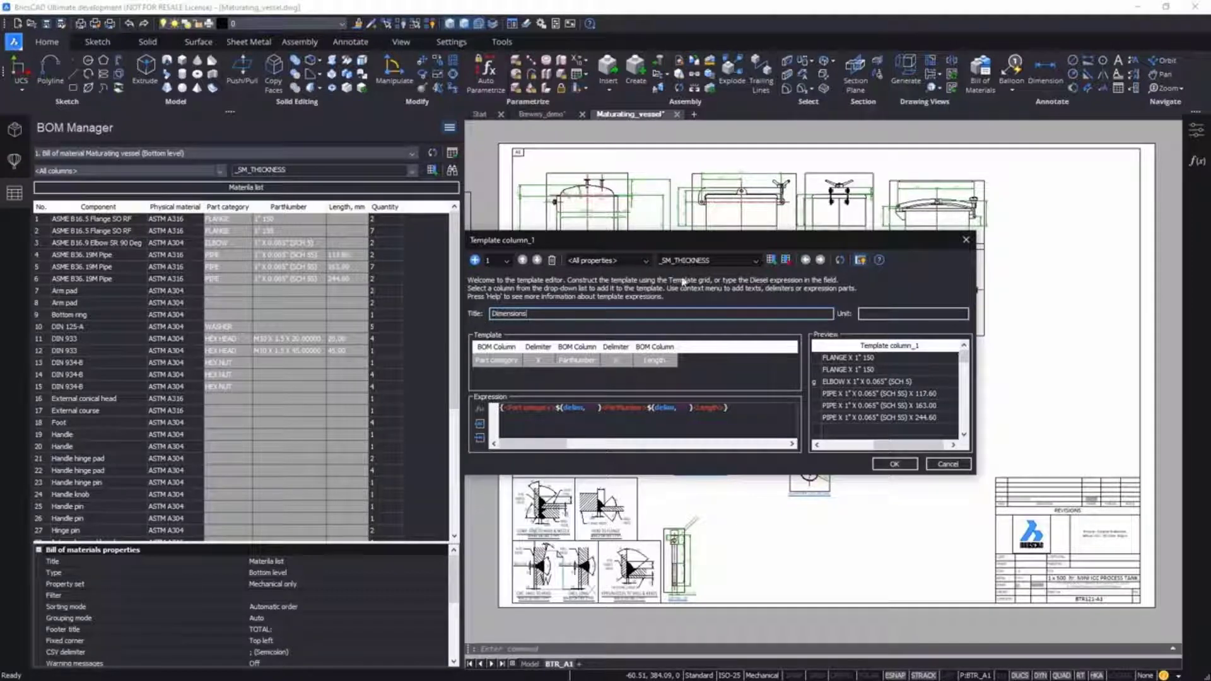
left_click(754, 262)
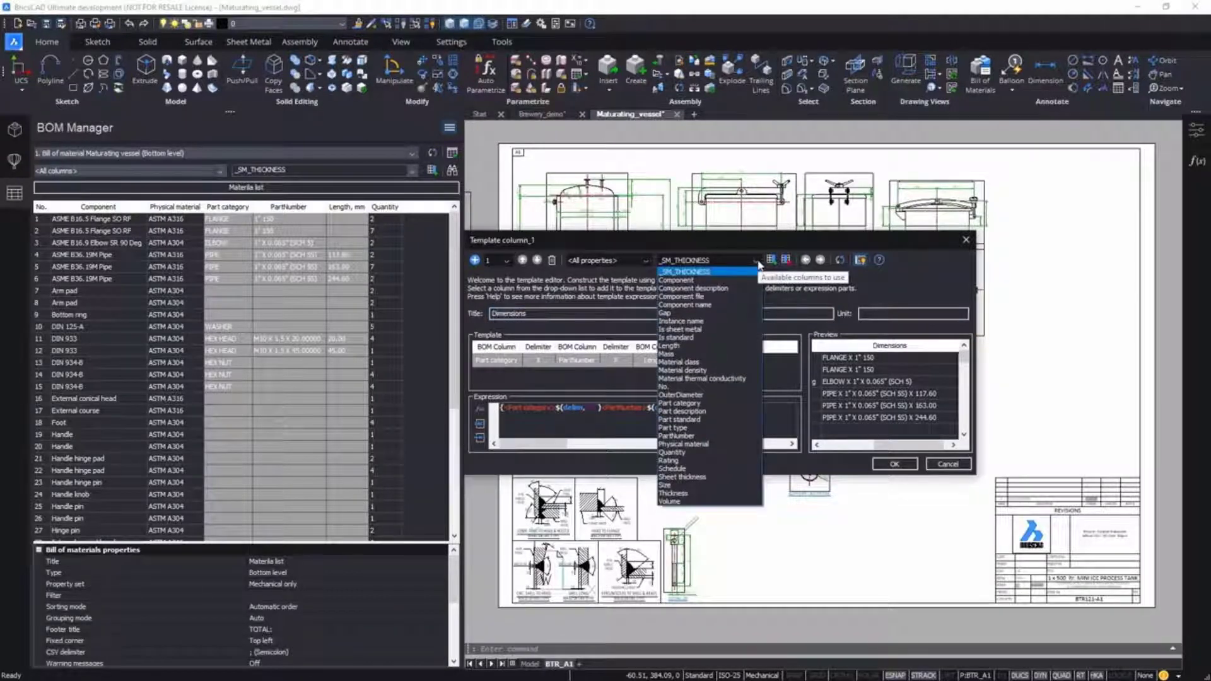
left_click(755, 264)
Step: In the Dimensions template, use a space after Part category and "L=" before Length as delimiters, and apply it
left_click(542, 362)
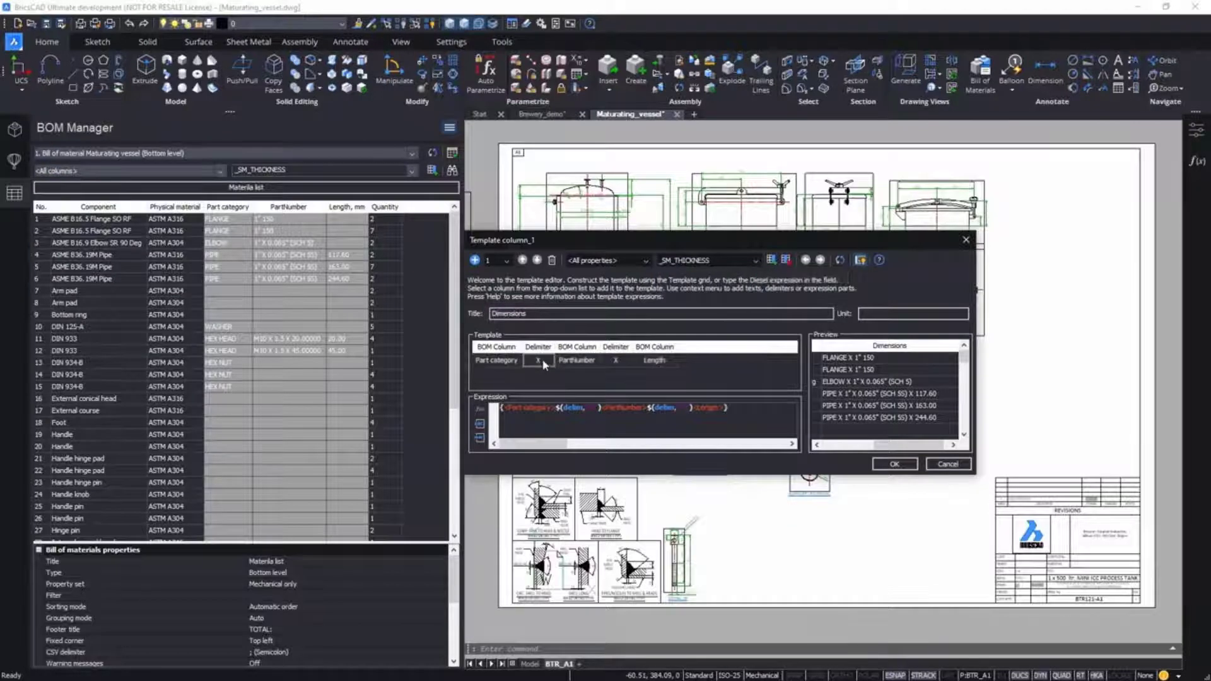
left_click(548, 360)
left_click(543, 400)
left_click(615, 361)
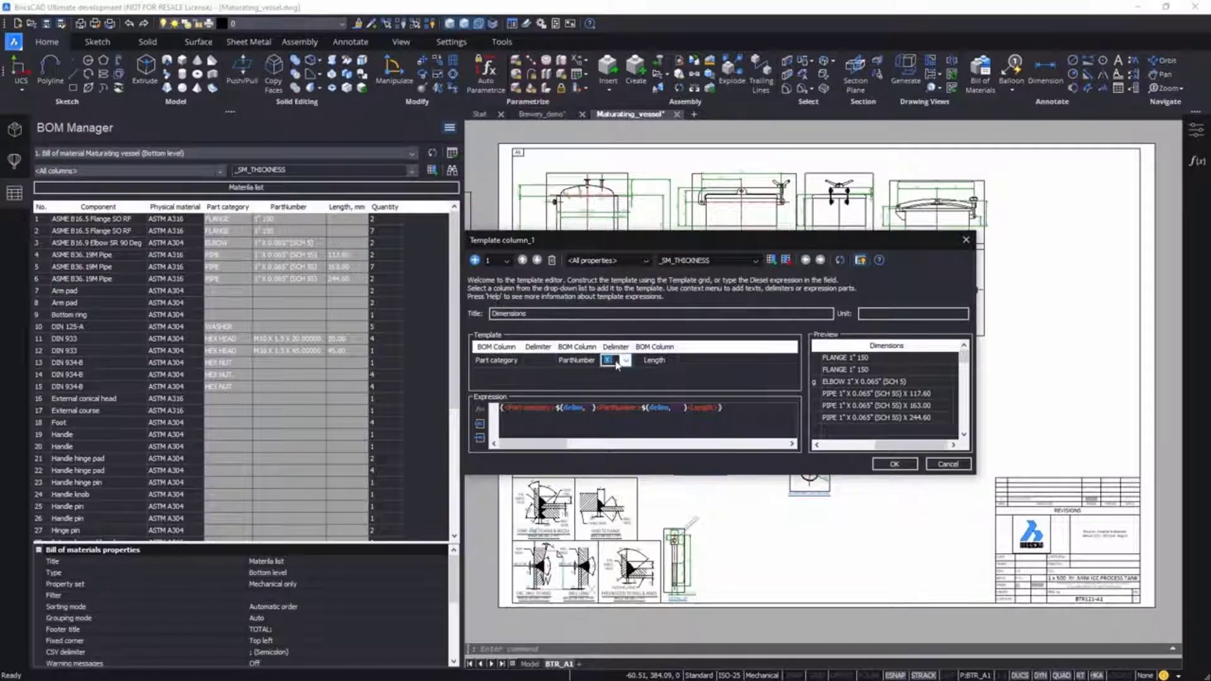
type("L")
key("Return")
left_click_drag(963, 359, 964, 378)
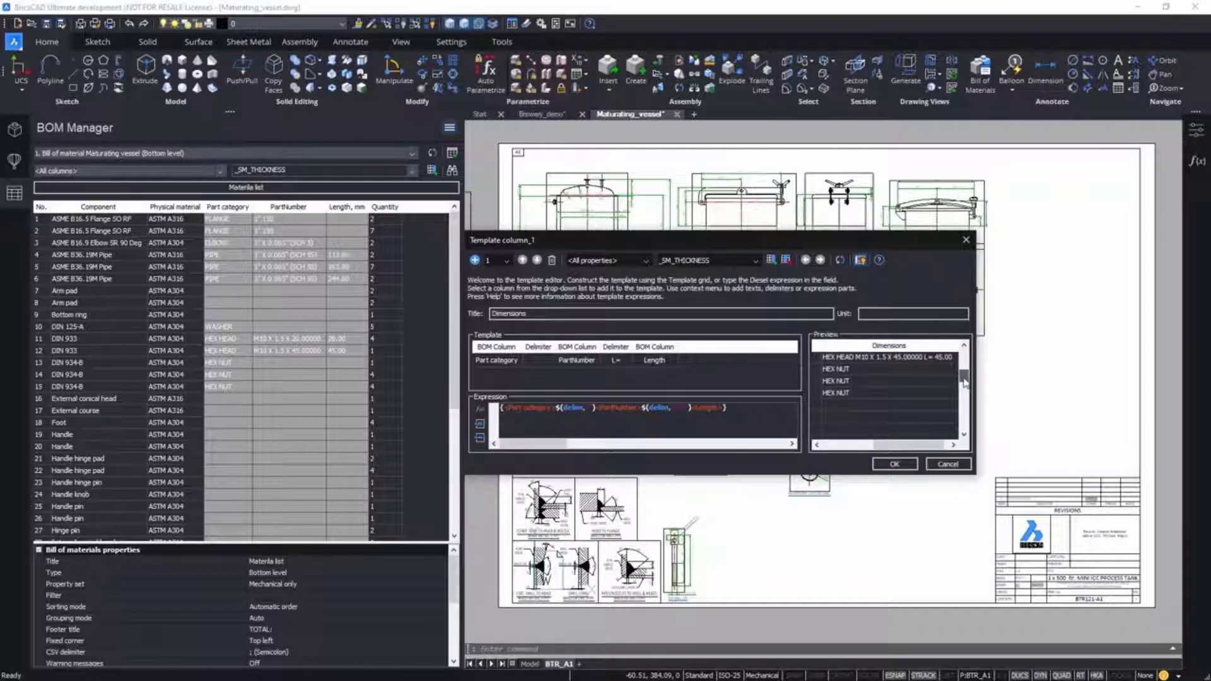
left_click(909, 465)
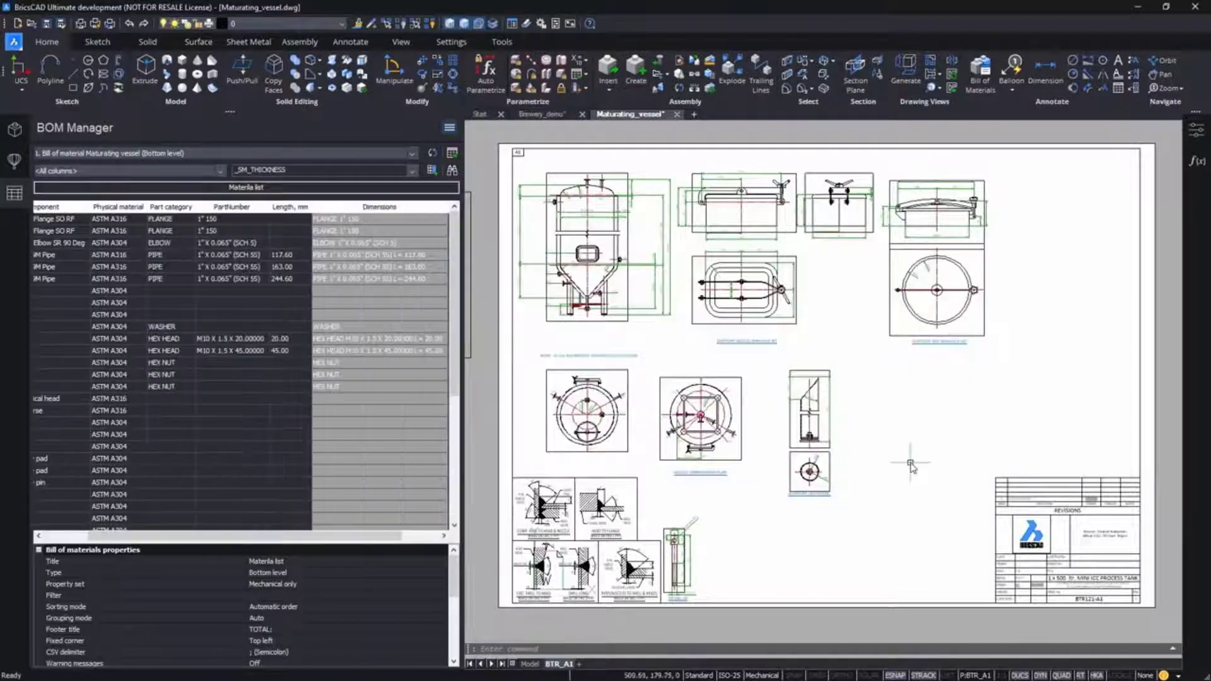
Step: Delete the separate Part category, PartNumber and Length columns from the material list
left_click(183, 207)
left_click(292, 212, "shift")
right_click(292, 212)
left_click(302, 234)
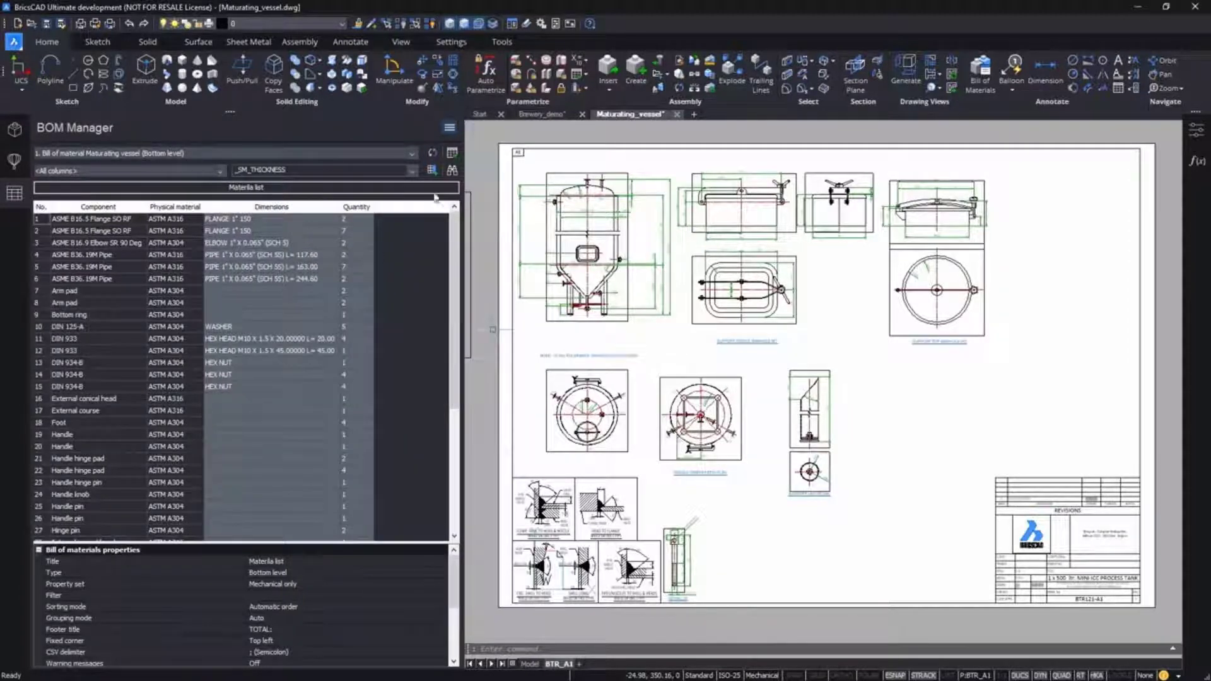
Step: Place the material list table in the drawing and snap its lower-right corner to the upper-right corner of the title block's revision table
left_click(452, 153)
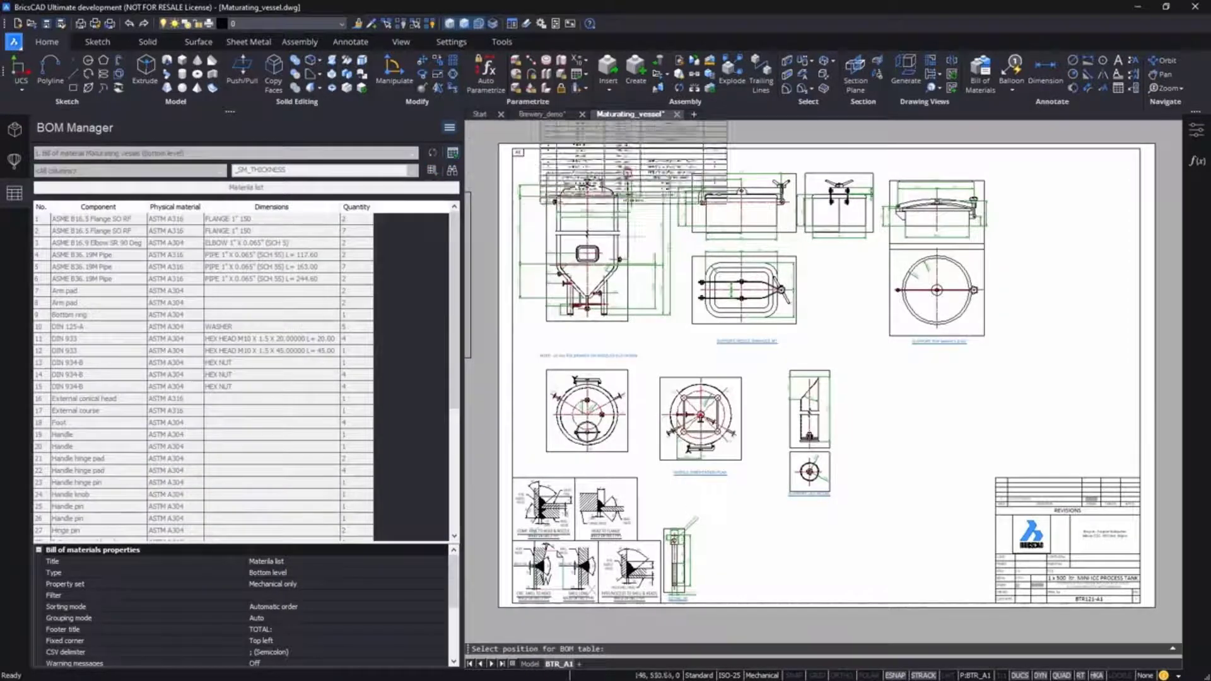
left_click(995, 477)
middle_click_drag(971, 493, 753, 468)
scroll(965, 481, "up", 5)
left_click(919, 334)
left_click(975, 335)
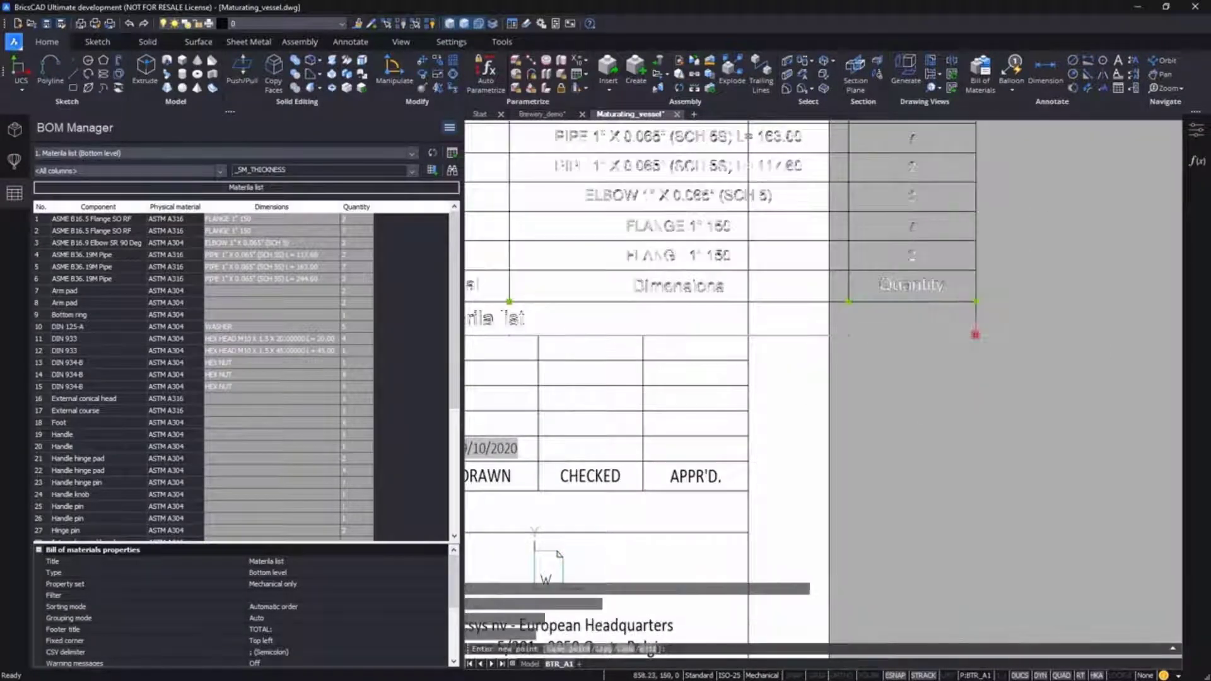
left_click(748, 335)
mouse_move(769, 350)
middle_mouse_down()
mouse_move(821, 417)
mouse_move(1068, 555)
middle_mouse_up()
scroll(1071, 561, "down", 3)
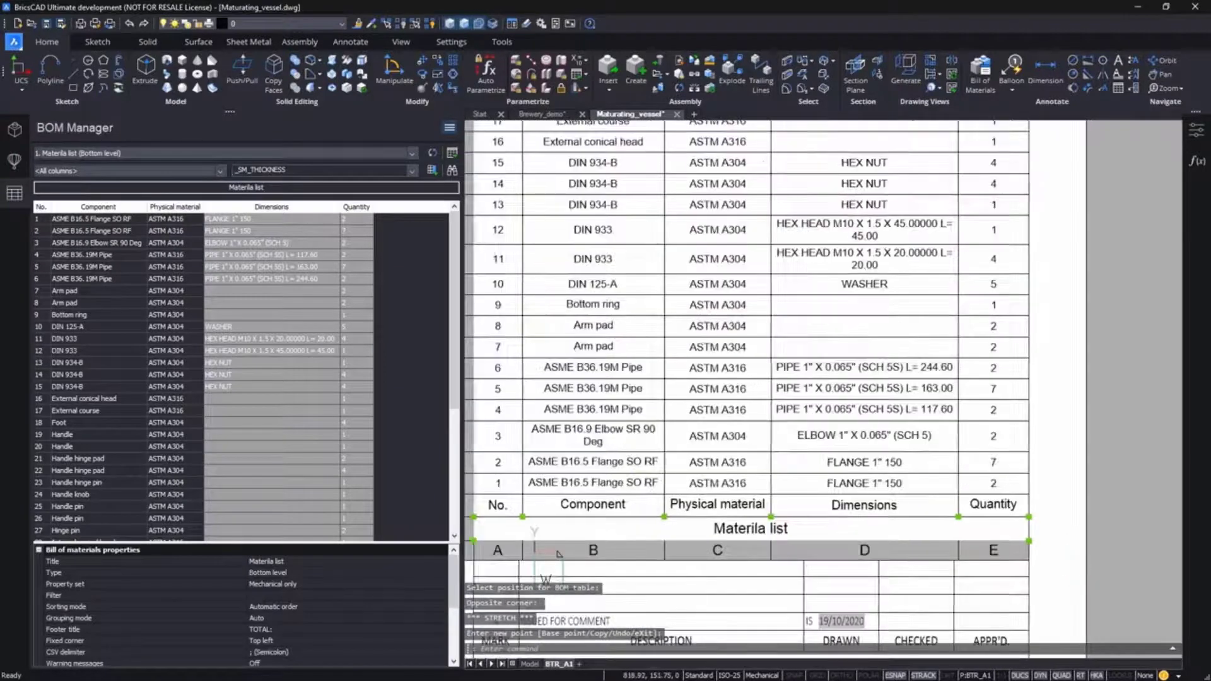
scroll(484, 138, "up", 2)
scroll(762, 325, "down", 3)
Step: Create a new Top level bill of materials and title it "Nozzle schedule"
left_click(450, 127)
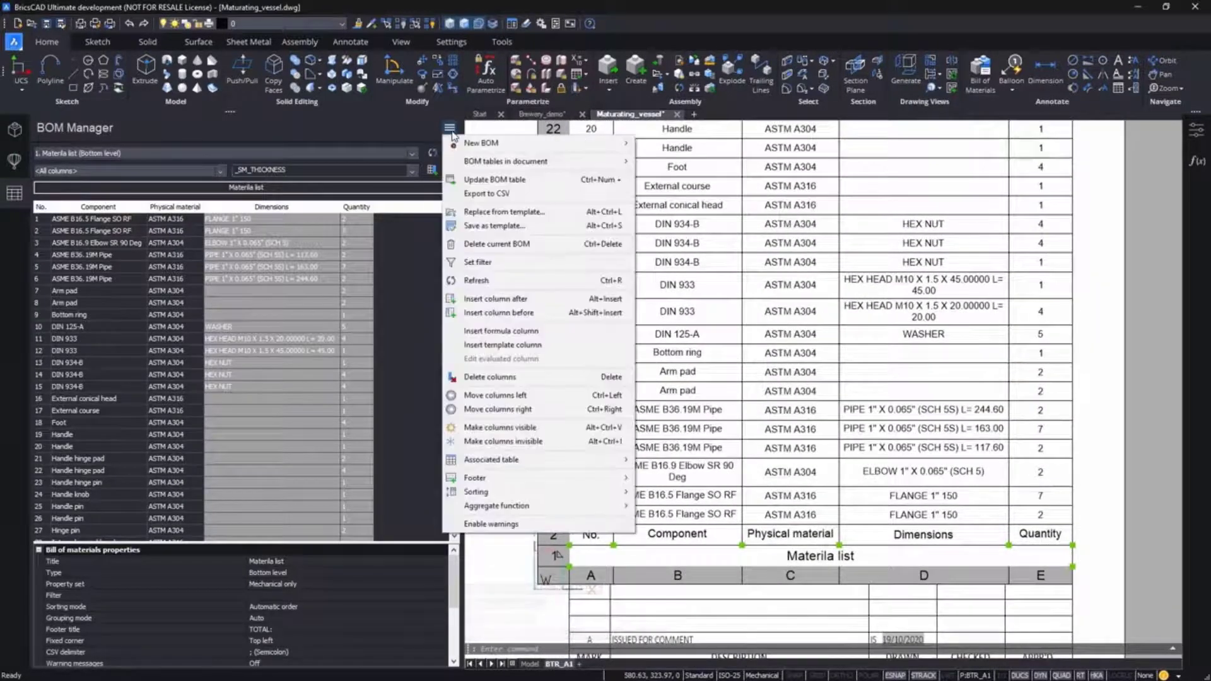
mouse_move(478, 145)
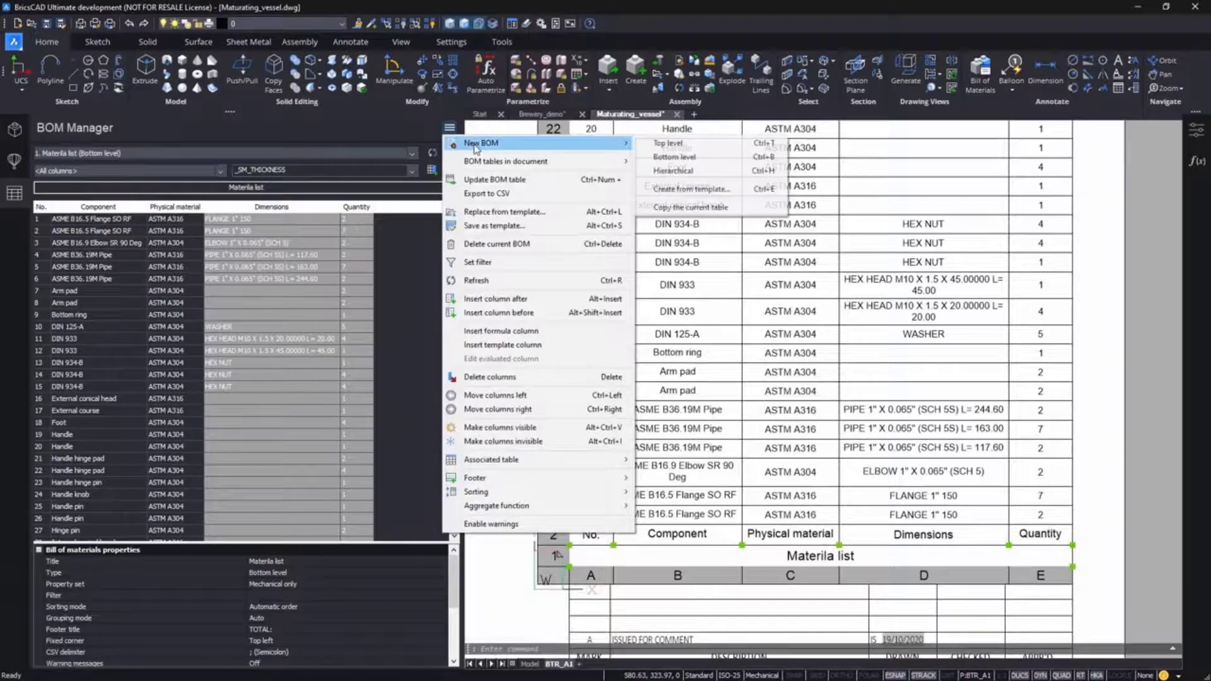
left_click(692, 145)
double_click(309, 187)
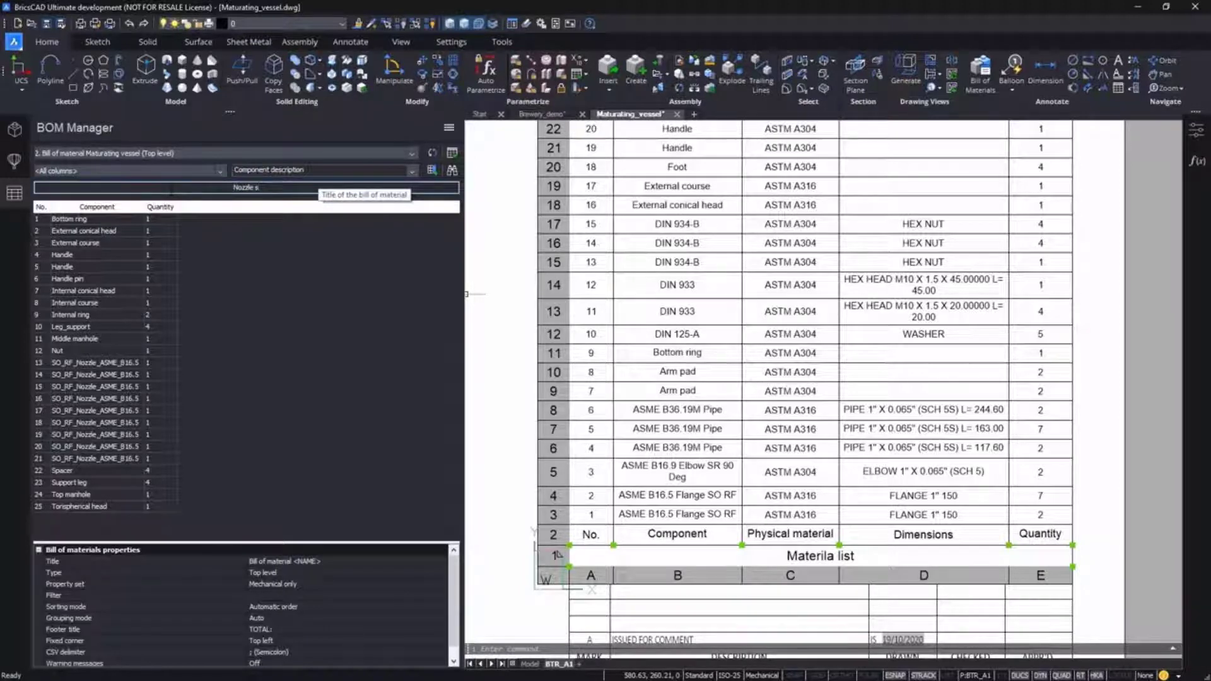
key("Return")
Step: Start a filter for the Nozzle schedule with the condition Component name Equal to "*Nozzle*"
left_click(449, 127)
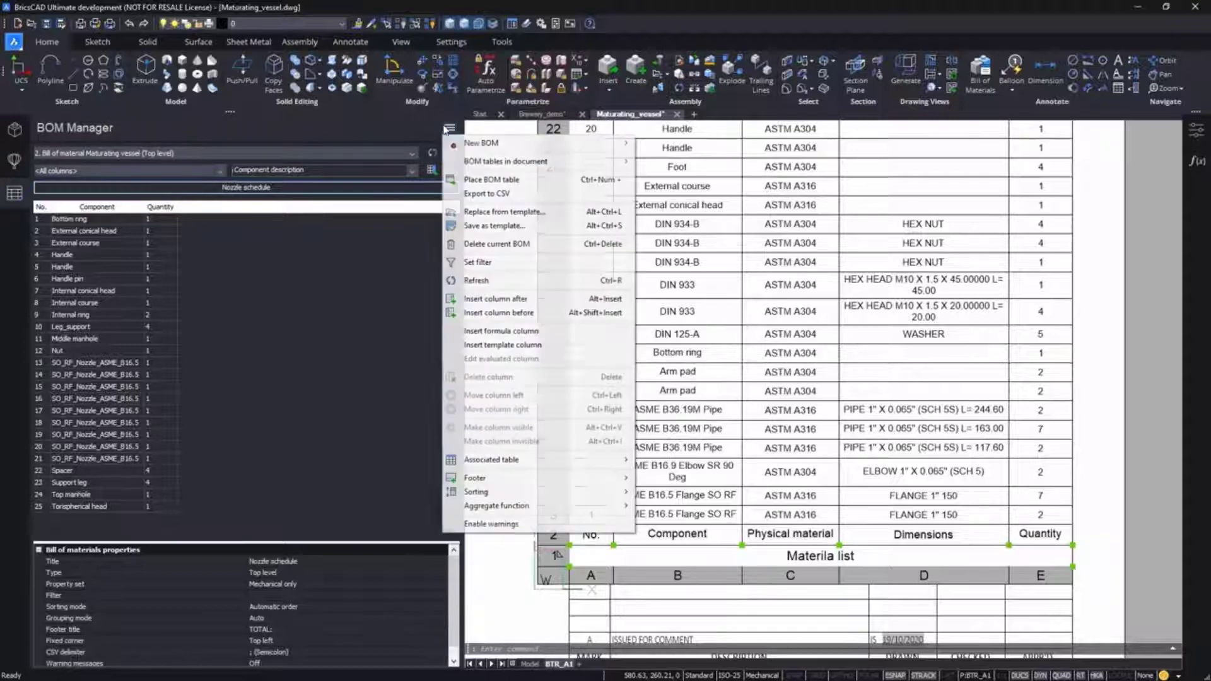
left_click(510, 265)
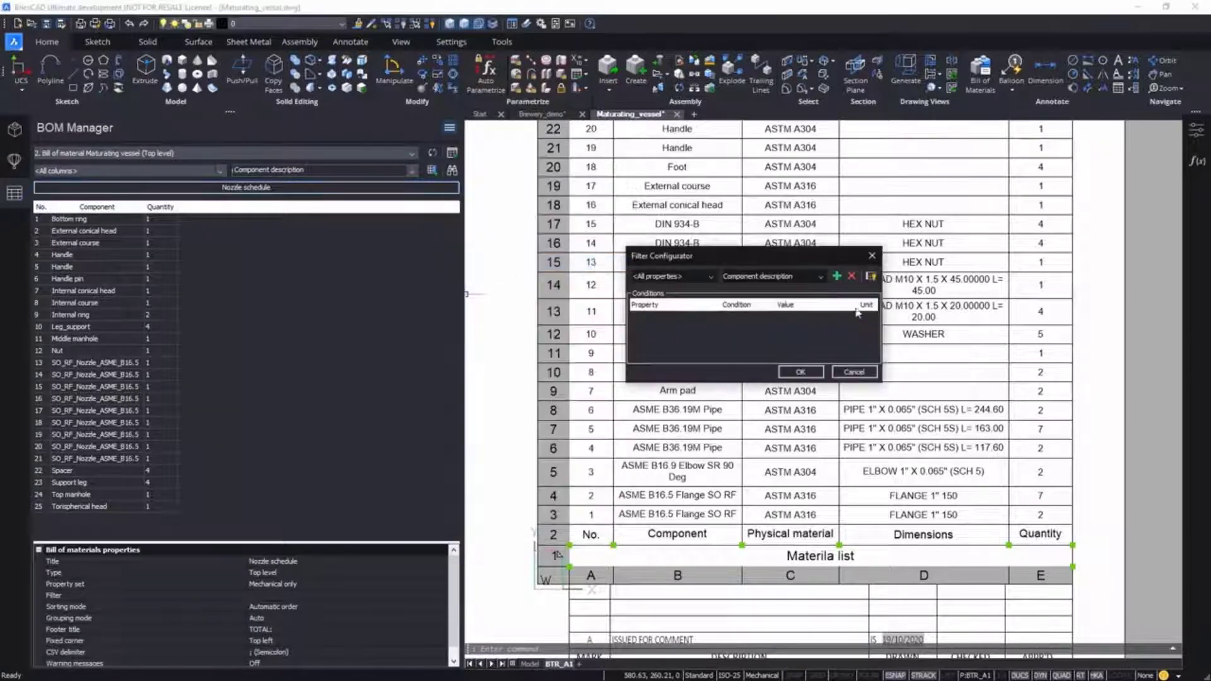
left_click(823, 280)
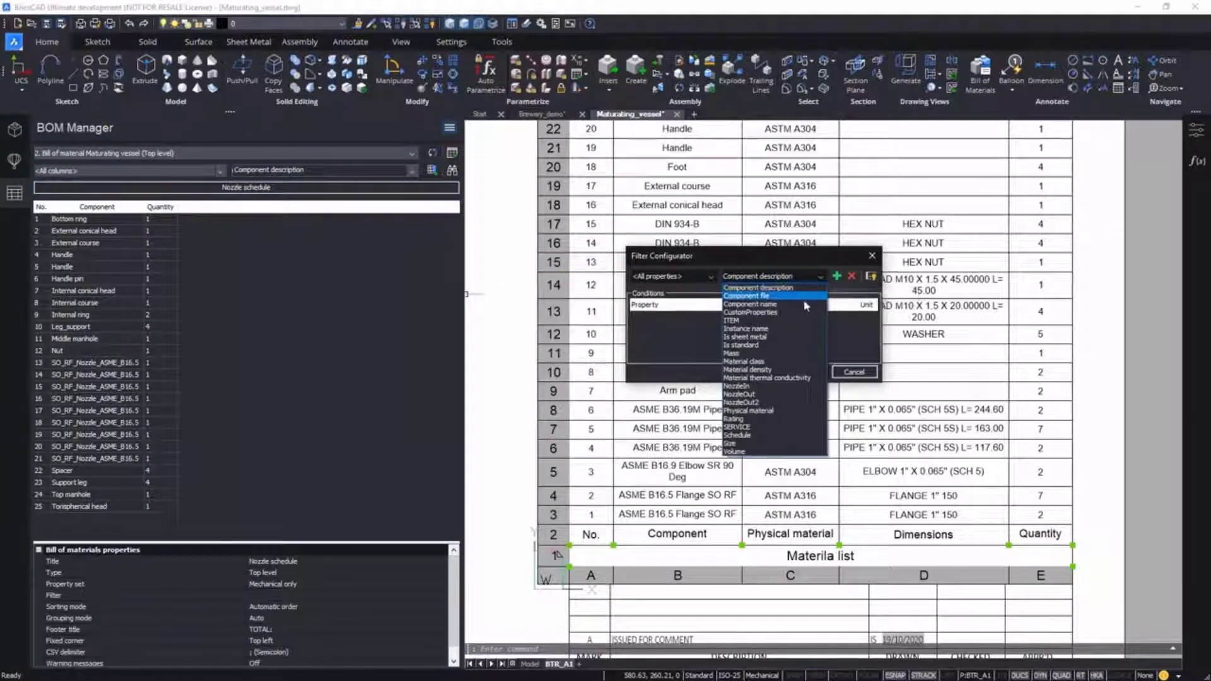
left_click(815, 293)
left_click(820, 318)
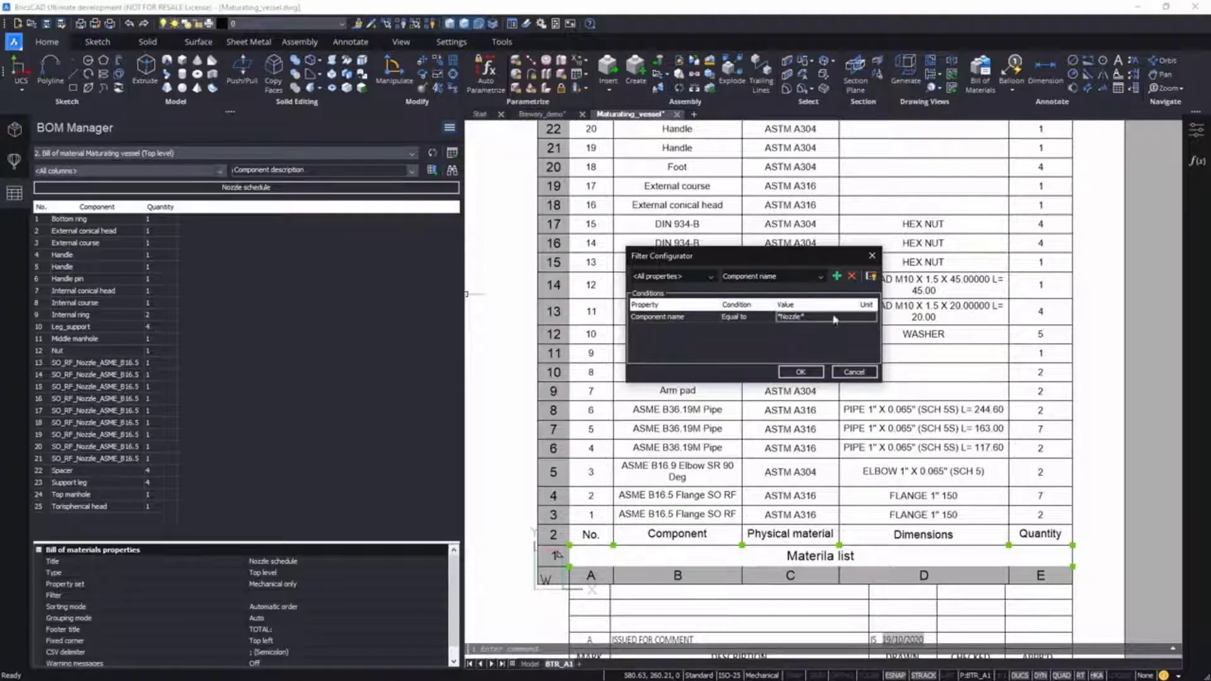
Step: Add a second filter condition, Component name Equal to "*manhole*"
left_click(837, 276)
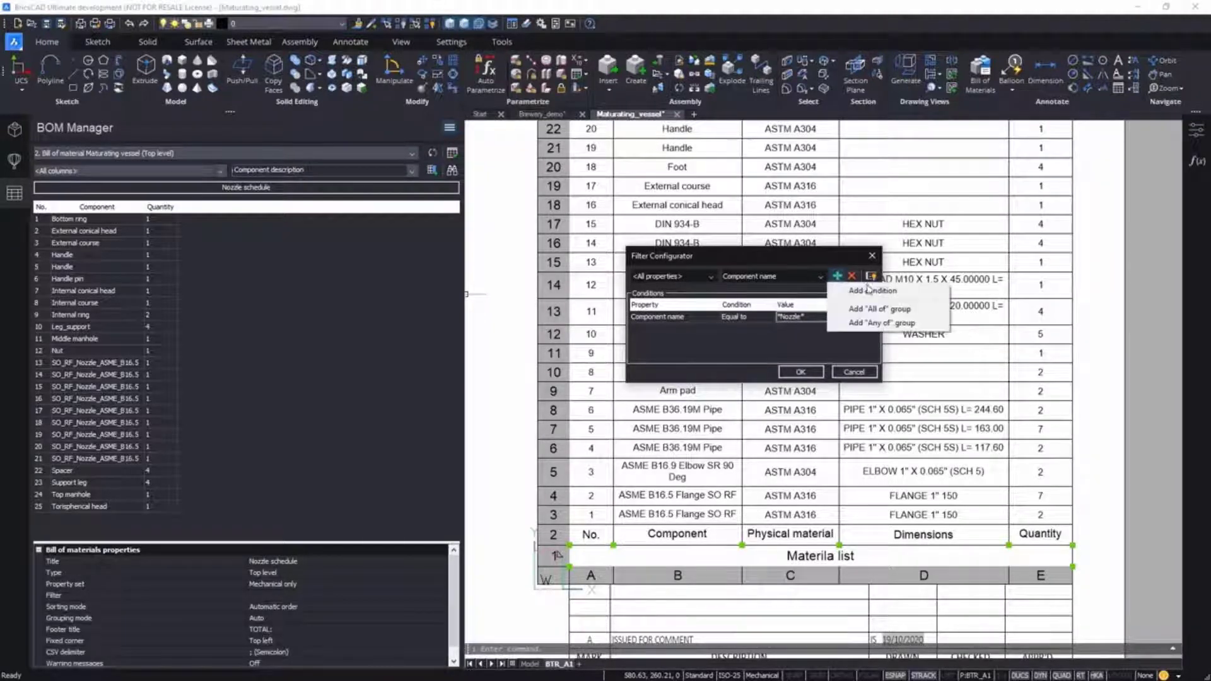
left_click(842, 327)
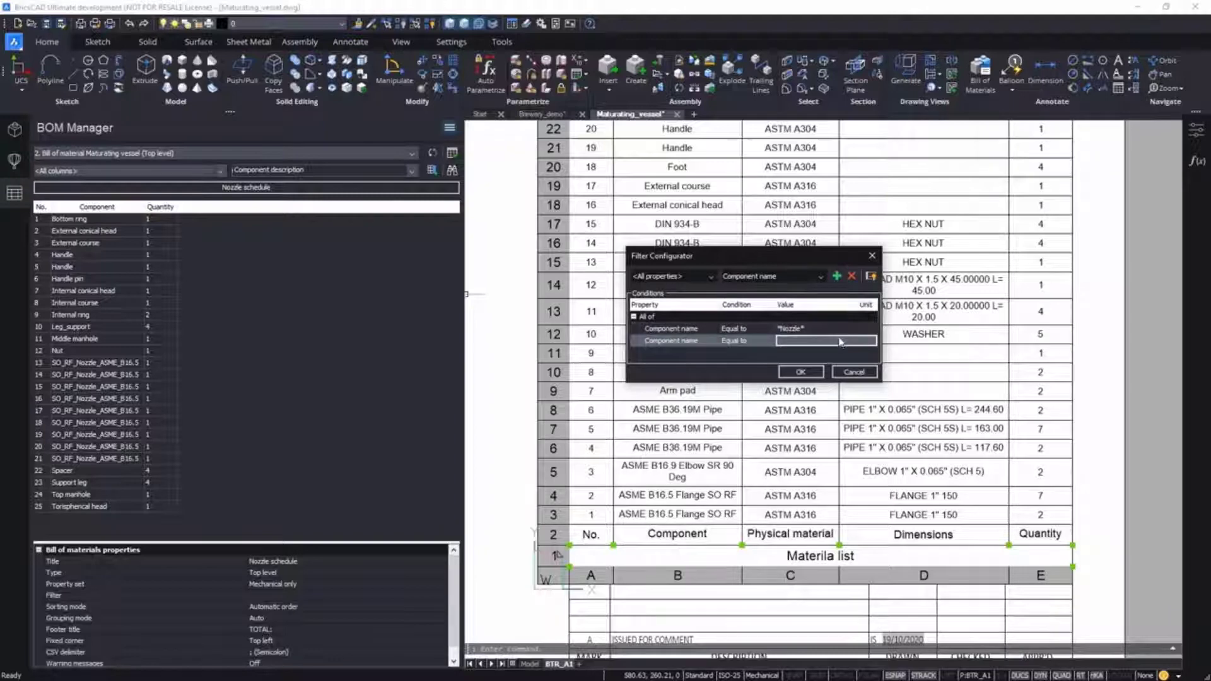
left_click(840, 341)
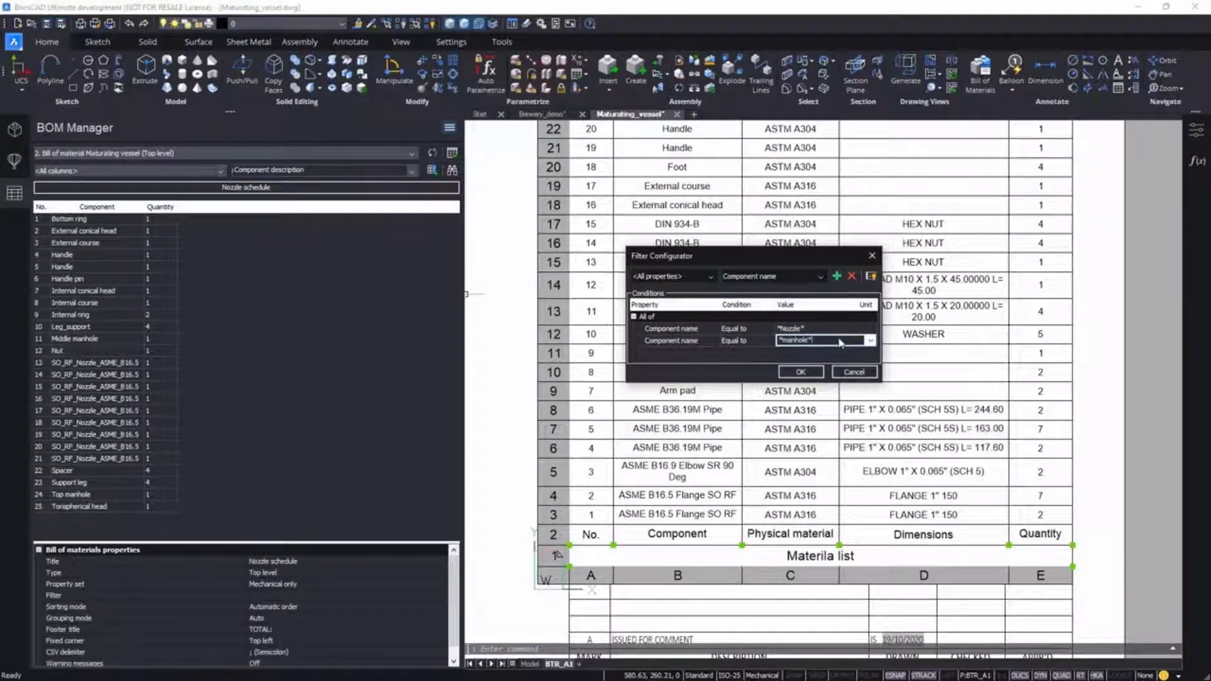
Step: Change the filter group's logic to Any of and apply the filter to the Nozzle schedule
left_click(865, 320)
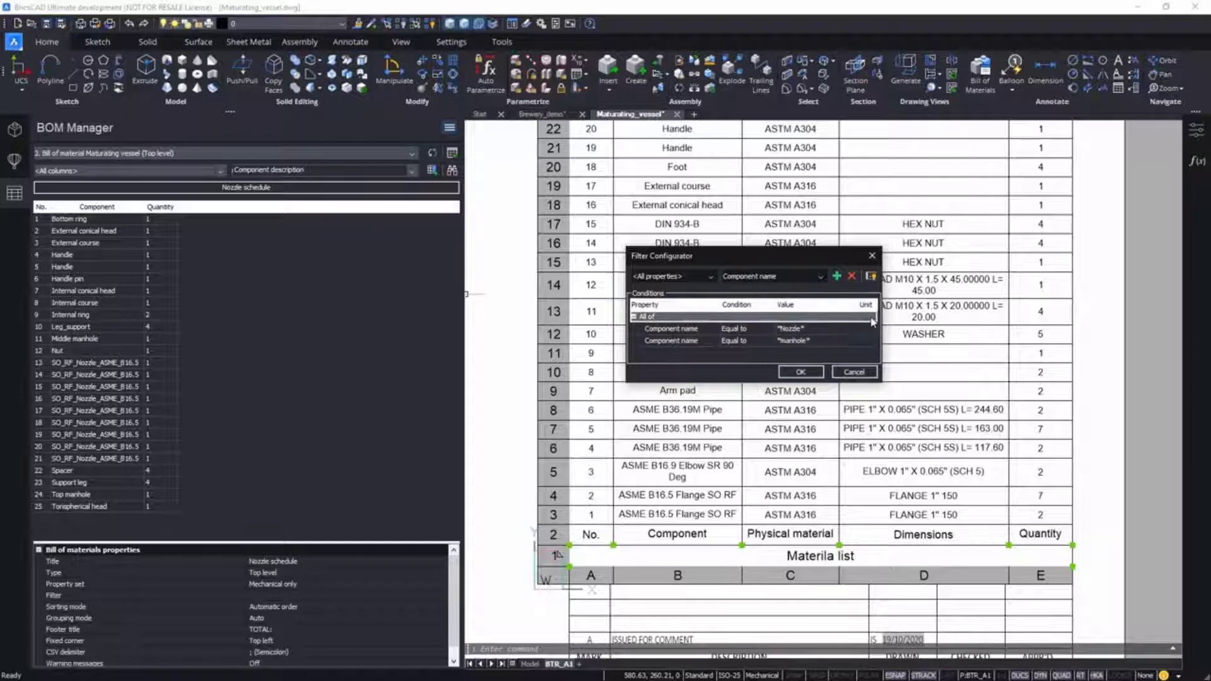
left_click(872, 322)
left_click(872, 321)
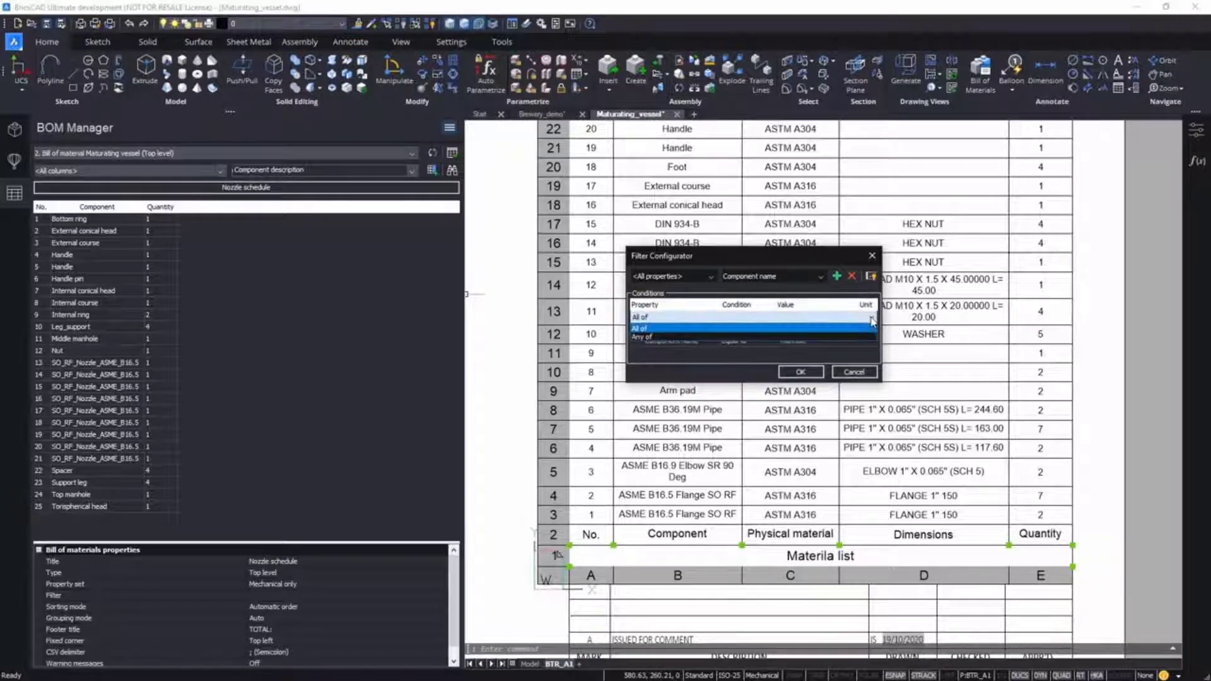
left_click(657, 339)
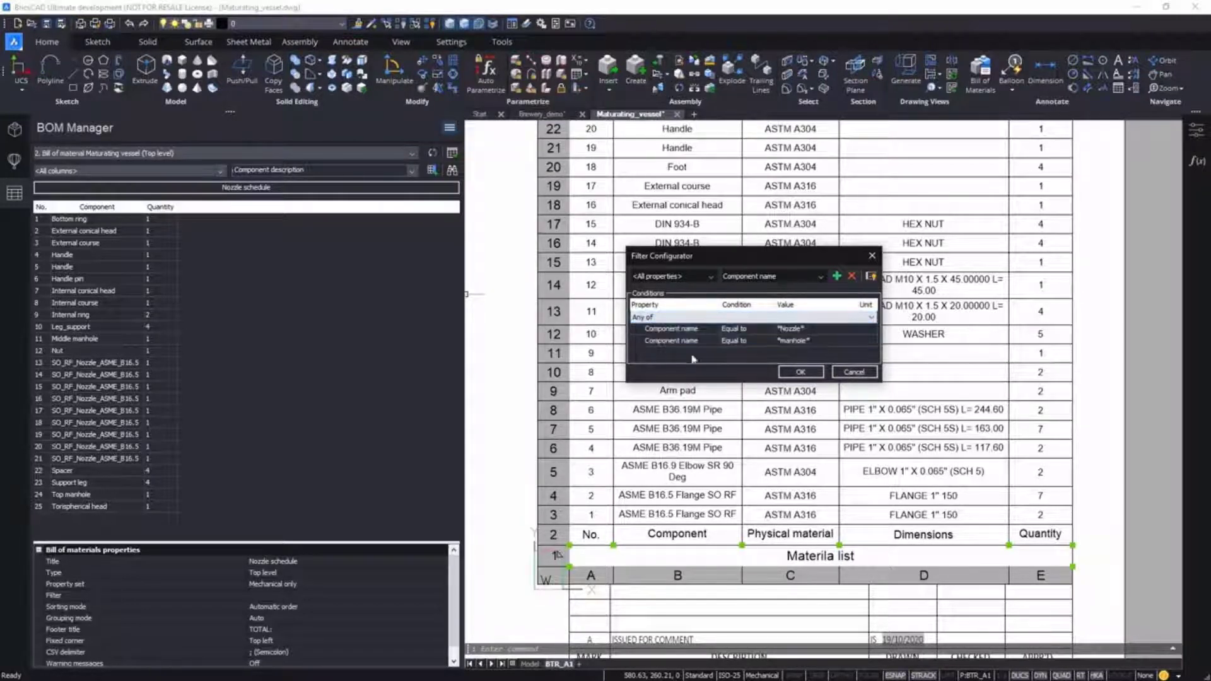
left_click(802, 373)
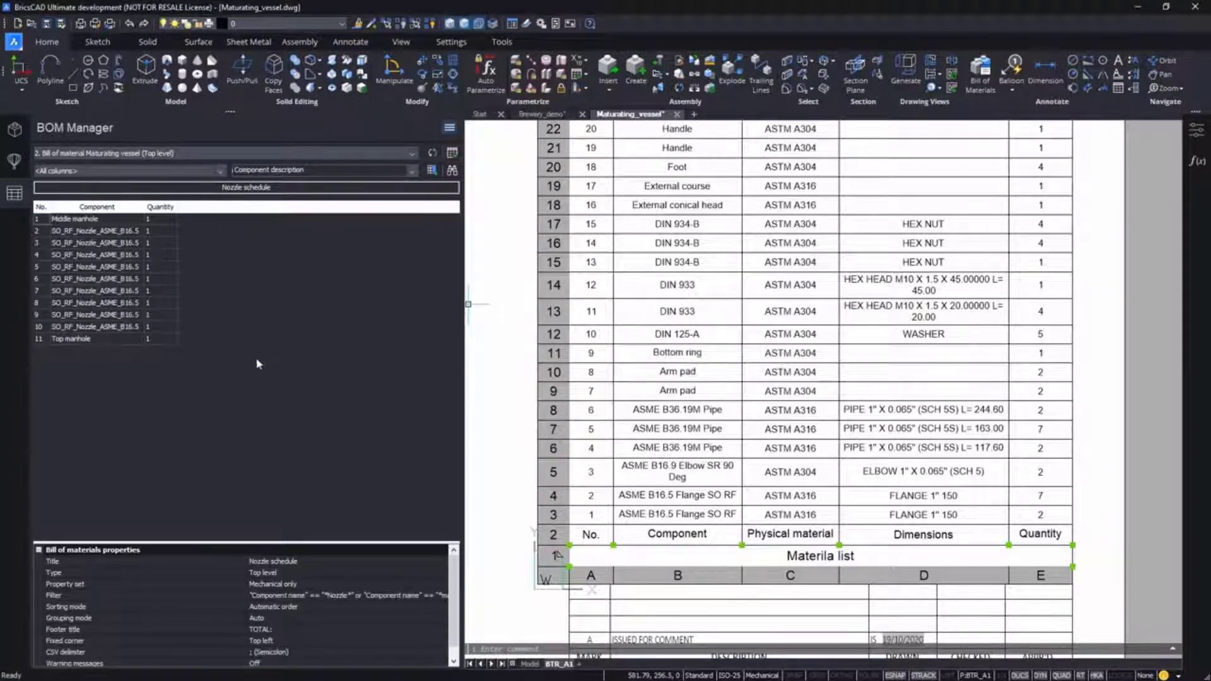
Step: Insert the ITEM and Size columns after the Component column in the Nozzle schedule
left_click(108, 213)
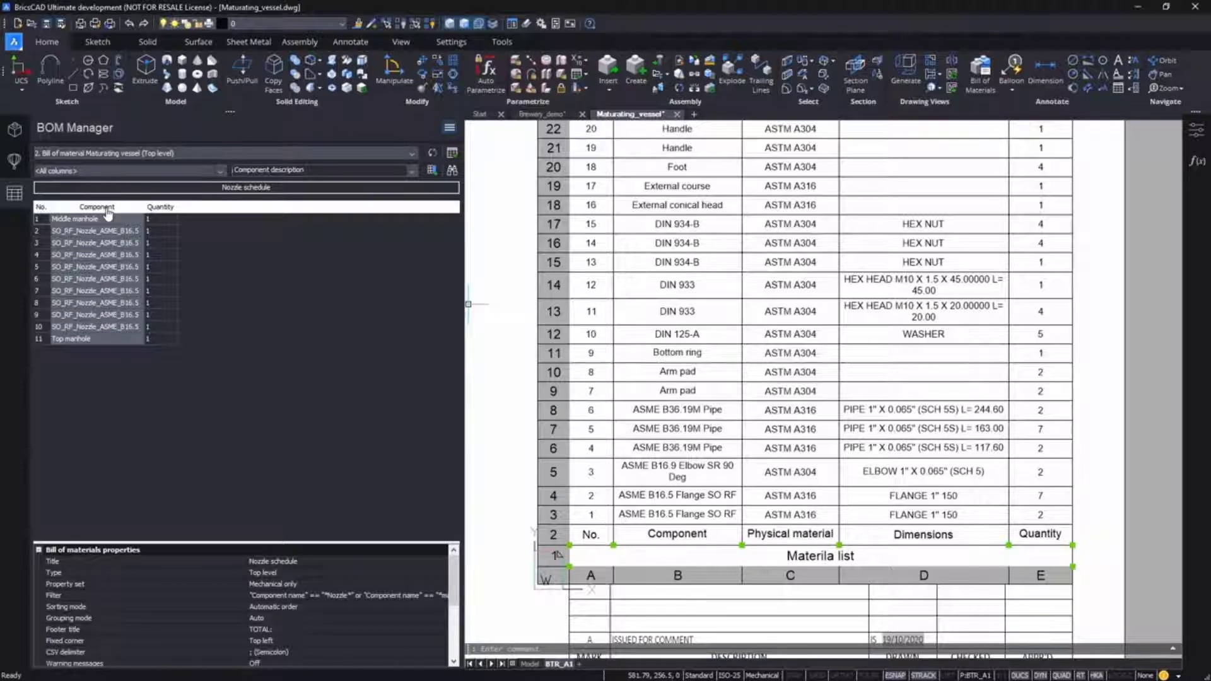
left_click(411, 171)
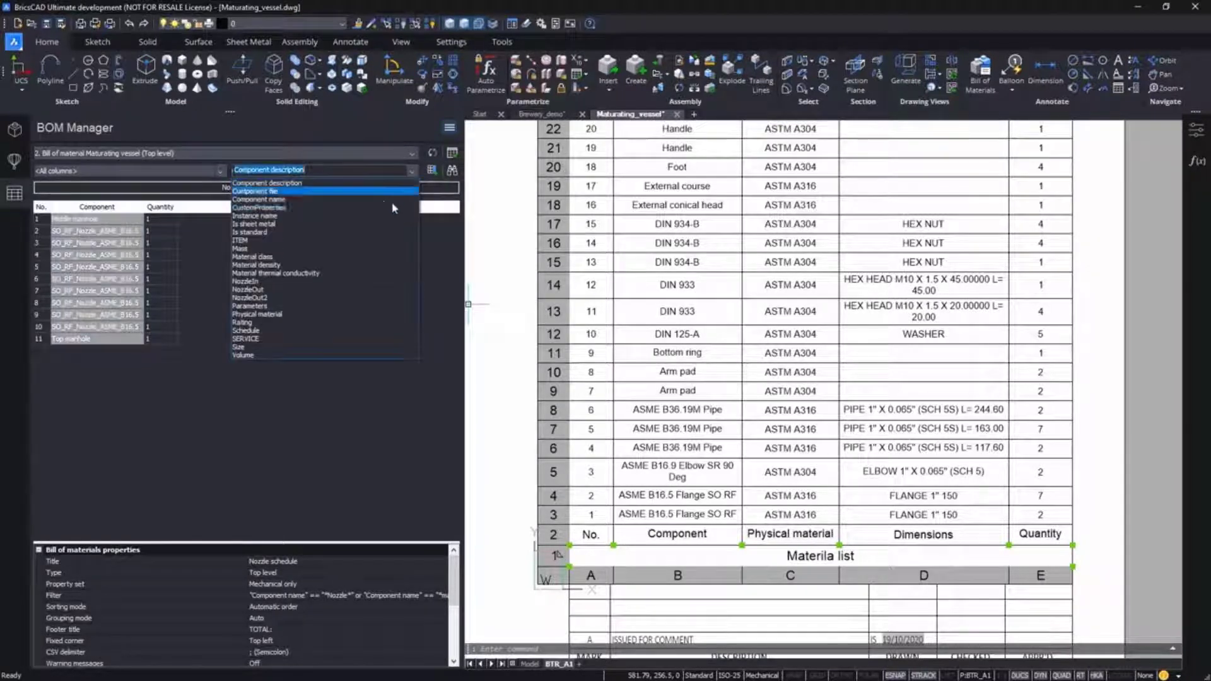
left_click(372, 240)
left_click(432, 170)
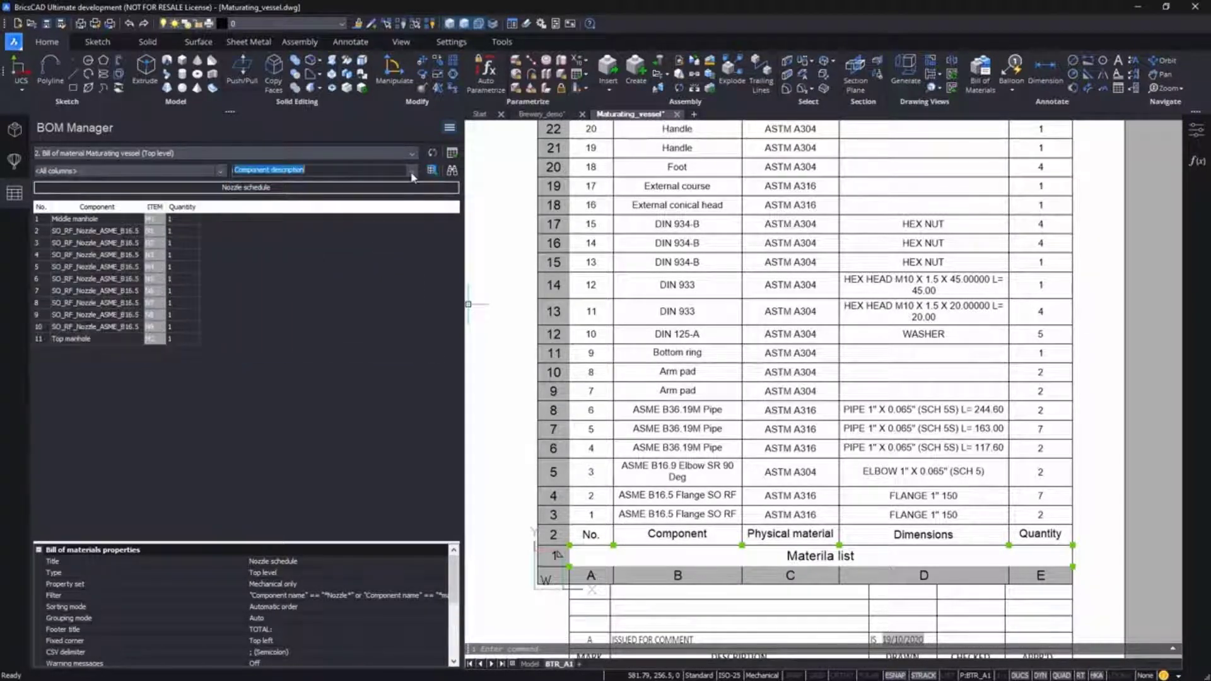
left_click(412, 171)
left_click(331, 338)
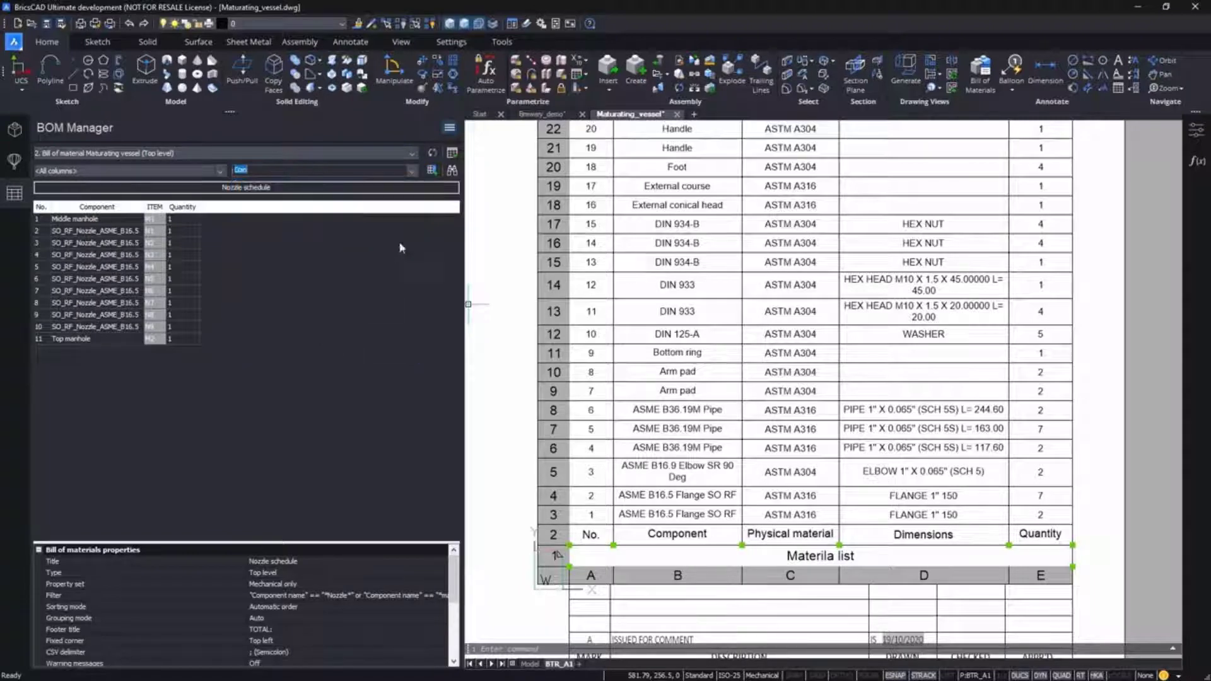
left_click(433, 171)
Step: Insert the SERVICE and Rating columns after the Size column in the Nozzle schedule
left_click(412, 171)
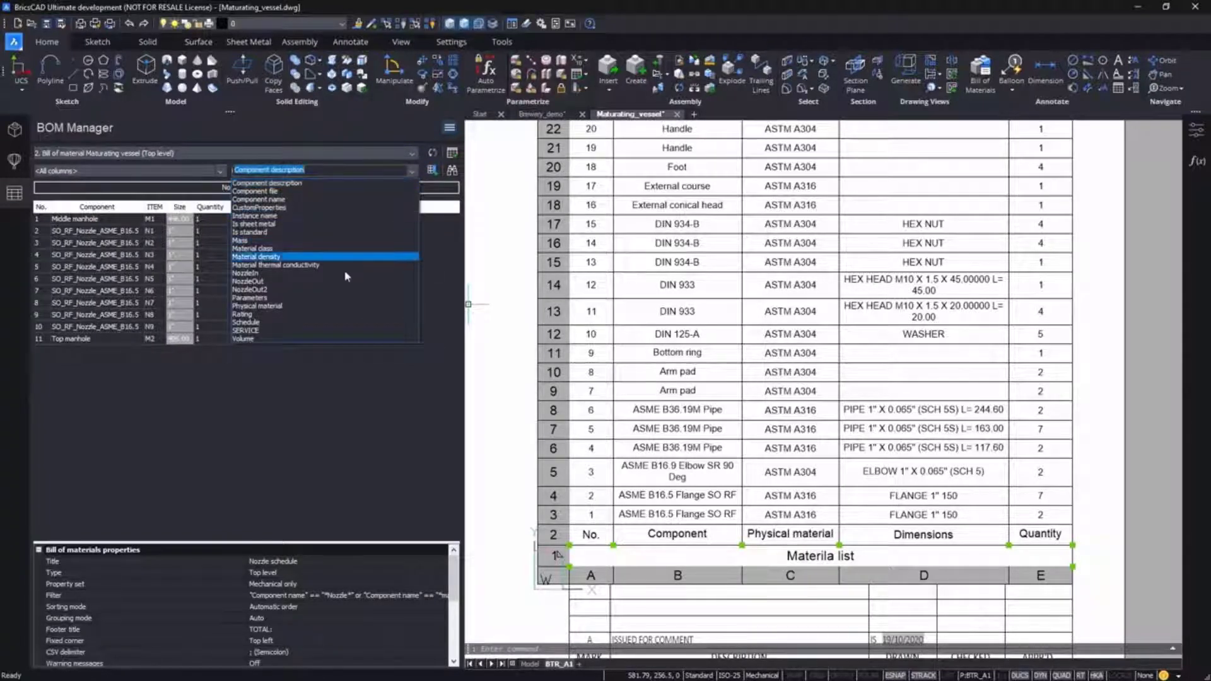
left_click(313, 331)
left_click(432, 171)
left_click(411, 170)
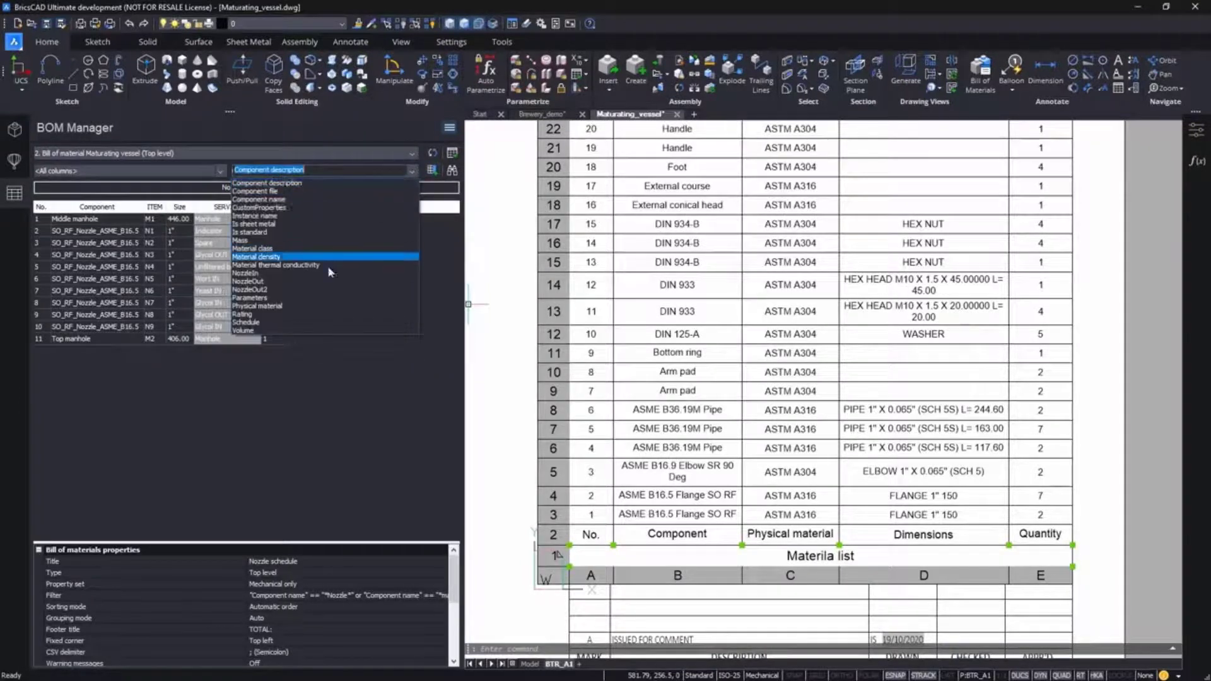
left_click(303, 317)
left_click(433, 170)
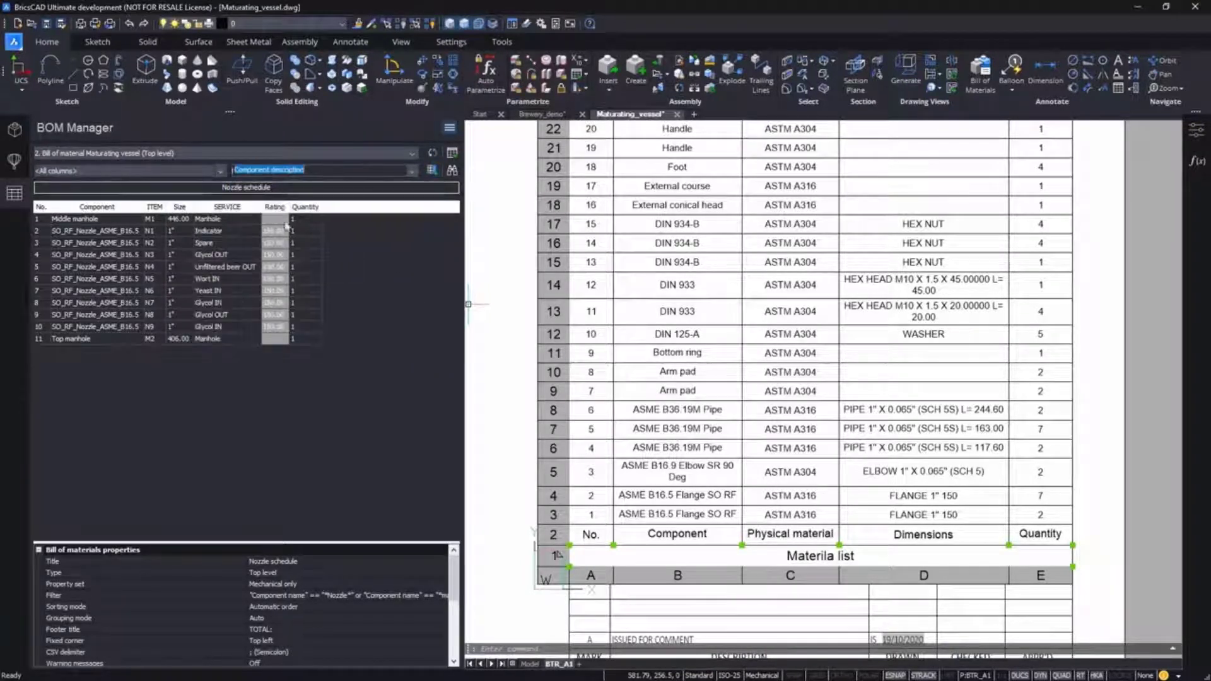
Step: Set the number format precision of the Size and Rating columns in the Nozzle schedule to 0
left_click(182, 209)
left_click(284, 209, "ctrl")
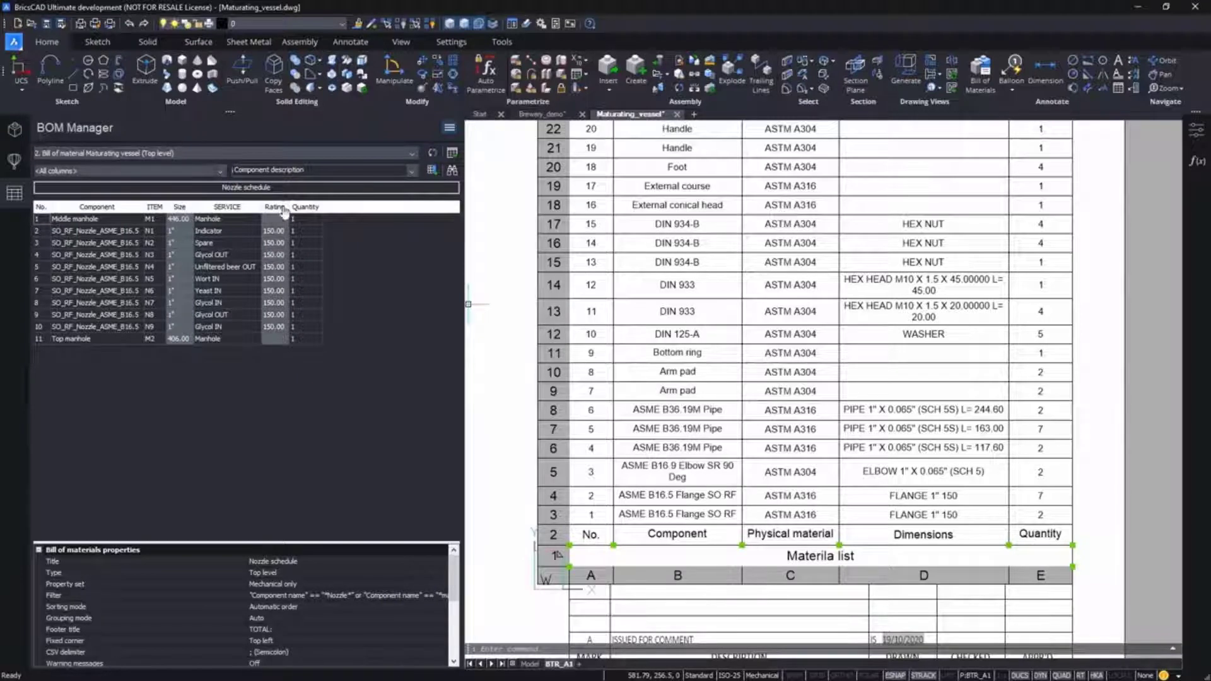
right_click(272, 207)
left_click(325, 300)
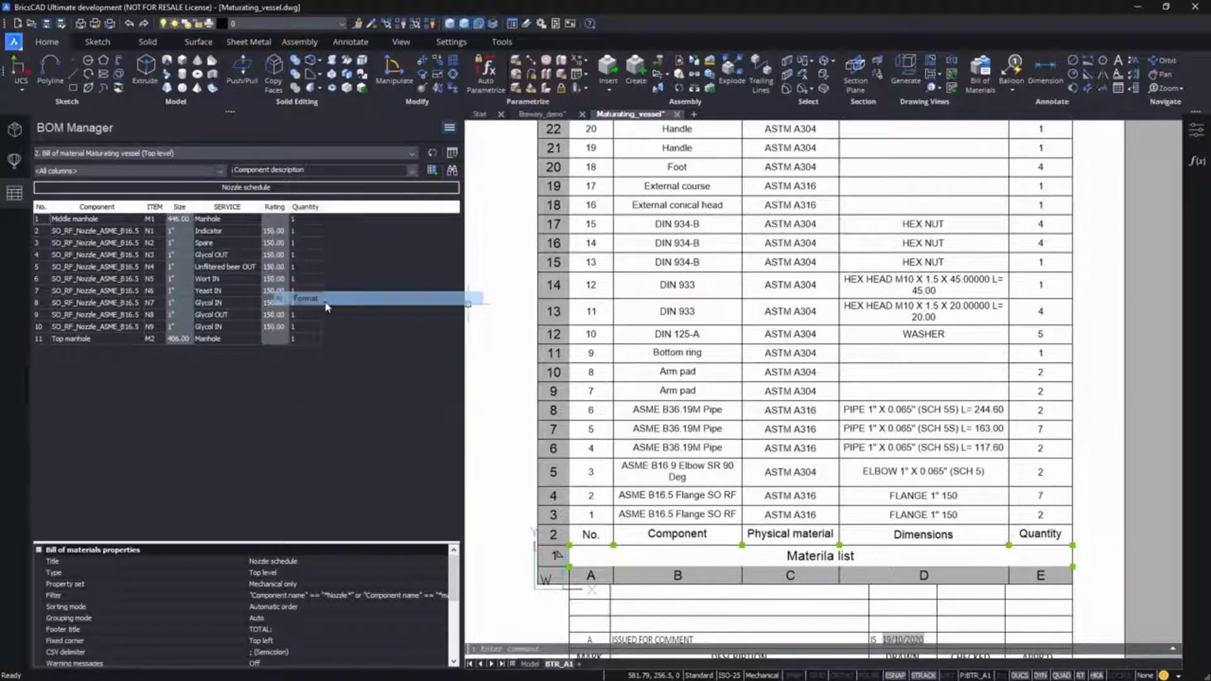
left_click(276, 446)
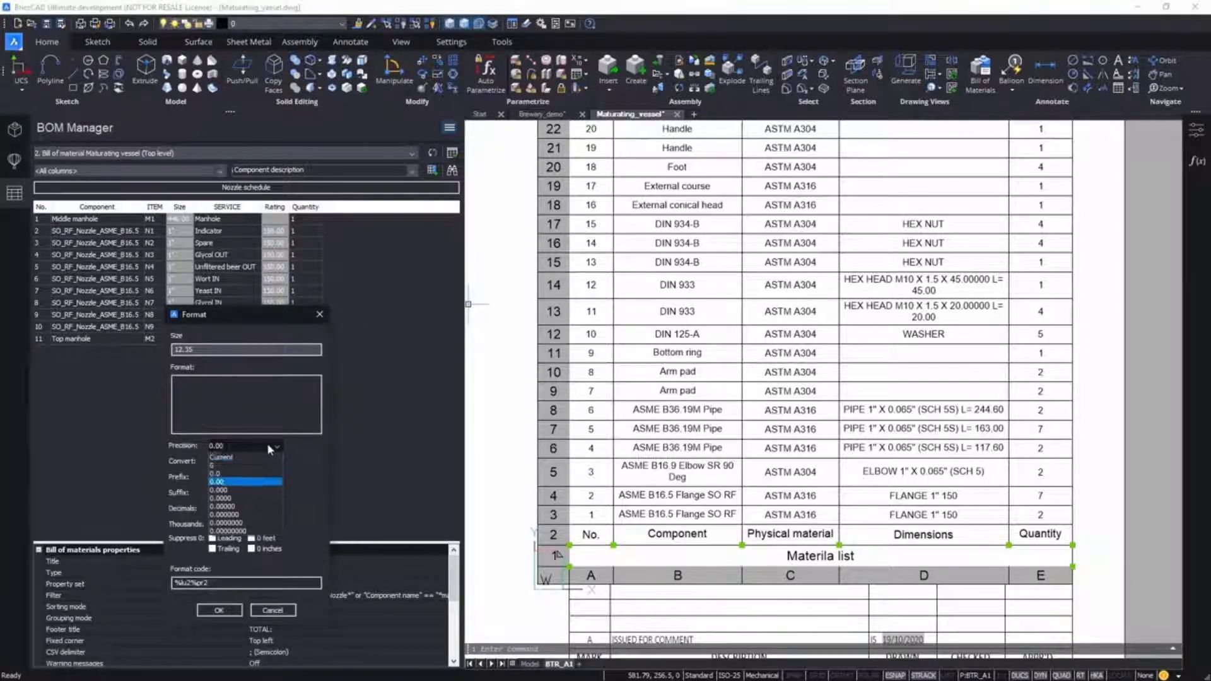
left_click(252, 467)
left_click(219, 610)
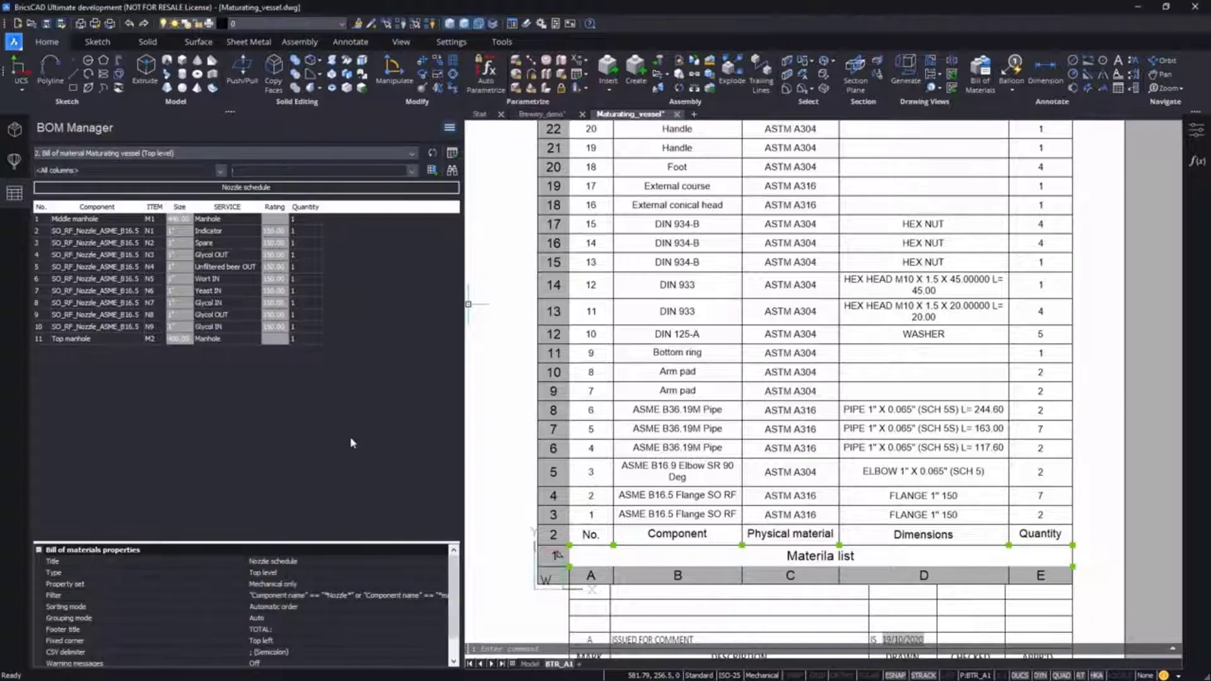
Step: Delete the Component and No. columns from the Nozzle schedule
left_click(105, 207)
right_click(105, 207)
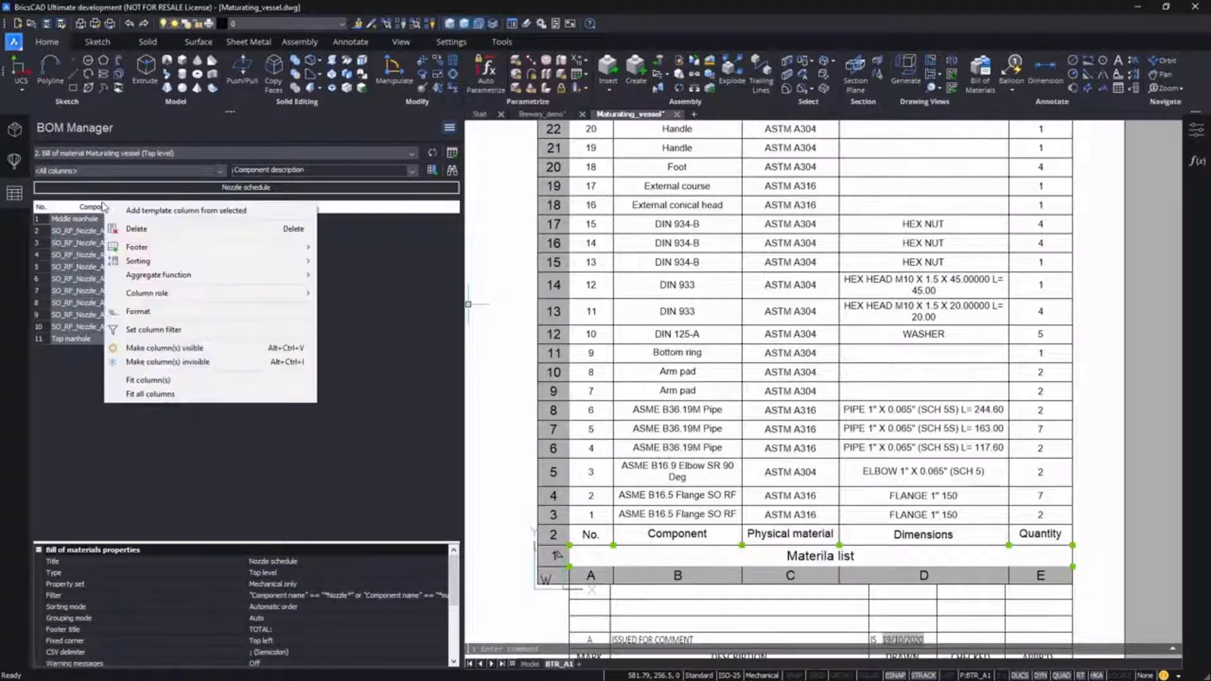
left_click(111, 231)
left_click(41, 211)
right_click(41, 211)
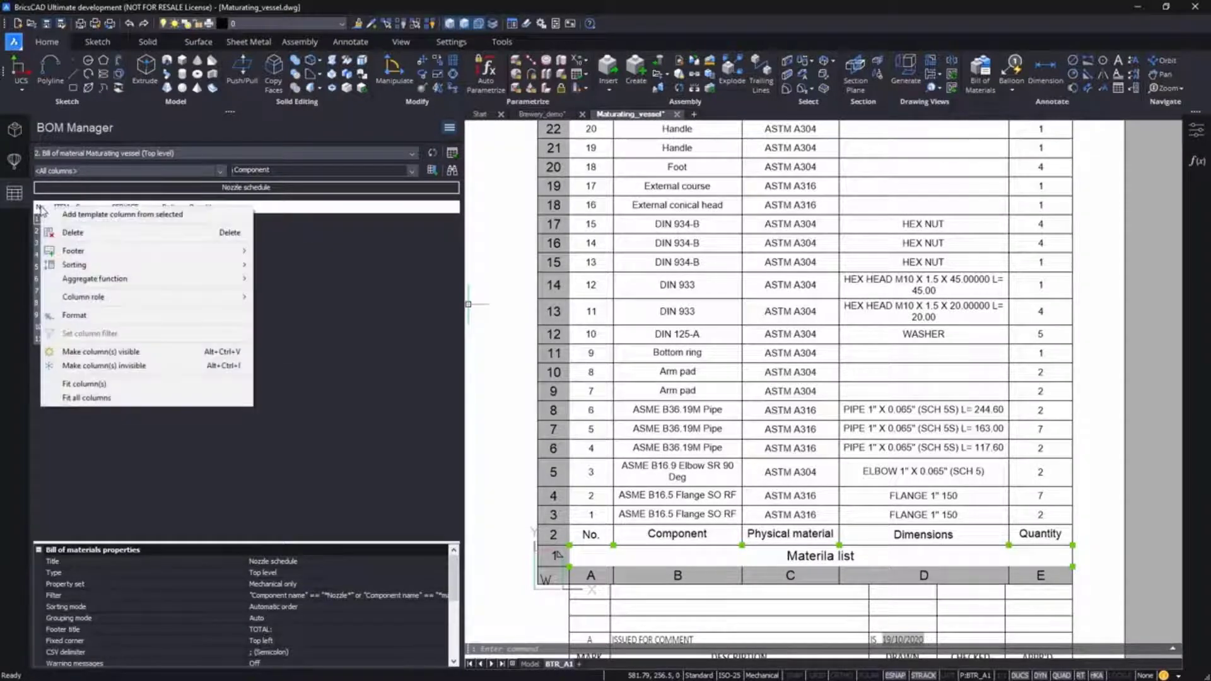
left_click(44, 231)
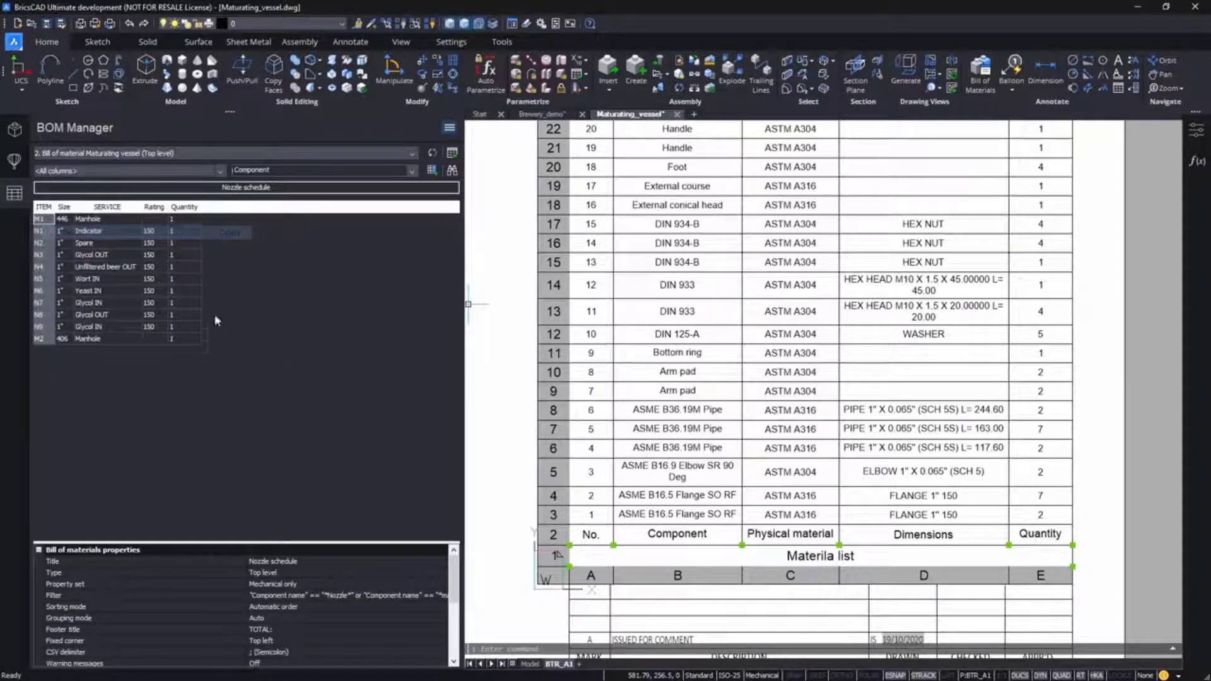
Step: Sort the Nozzle schedule by the ITEM column in ascending order
right_click(43, 210)
mouse_move(149, 299)
left_click(317, 299)
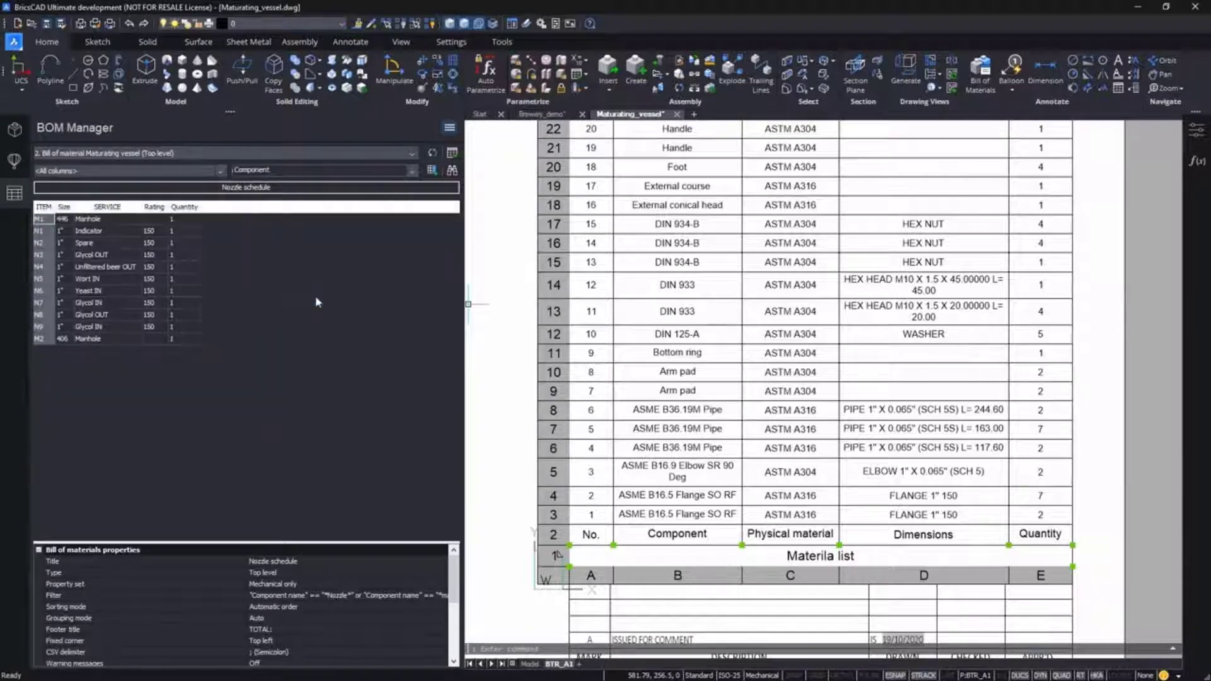
left_click(43, 208)
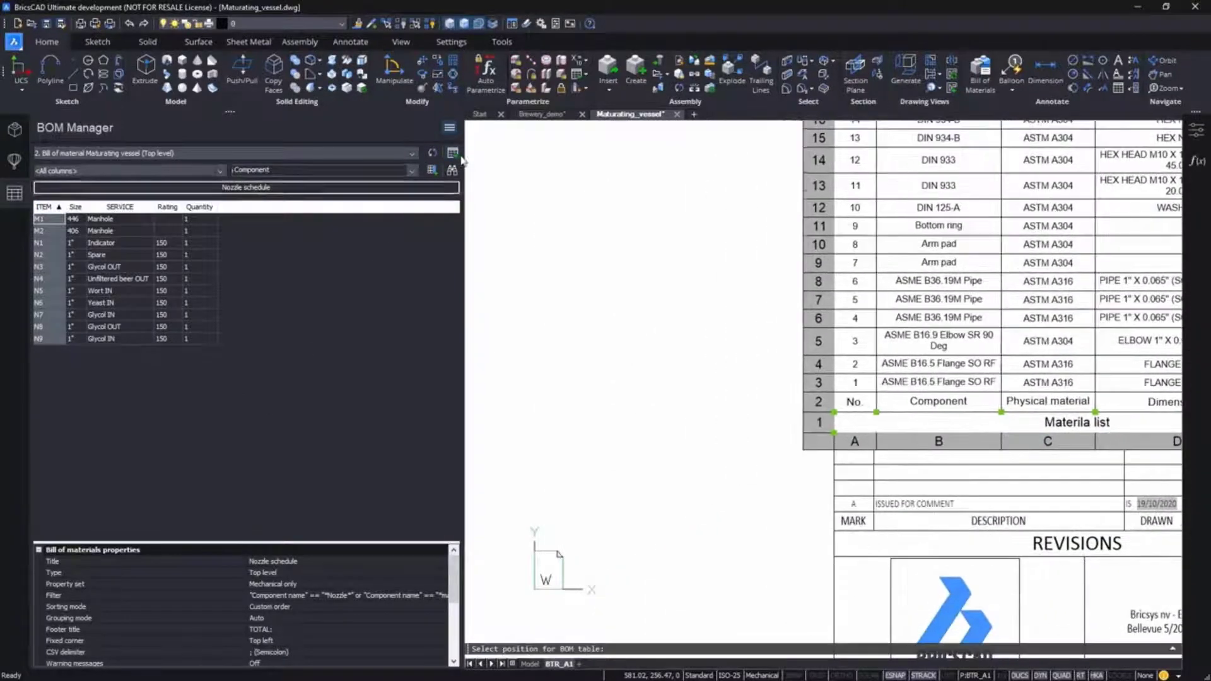
Step: Place the Nozzle schedule table on the sheet with its lower-right corner at the lower-left corner of the title block
left_click(453, 153)
scroll(635, 435, "down", 2)
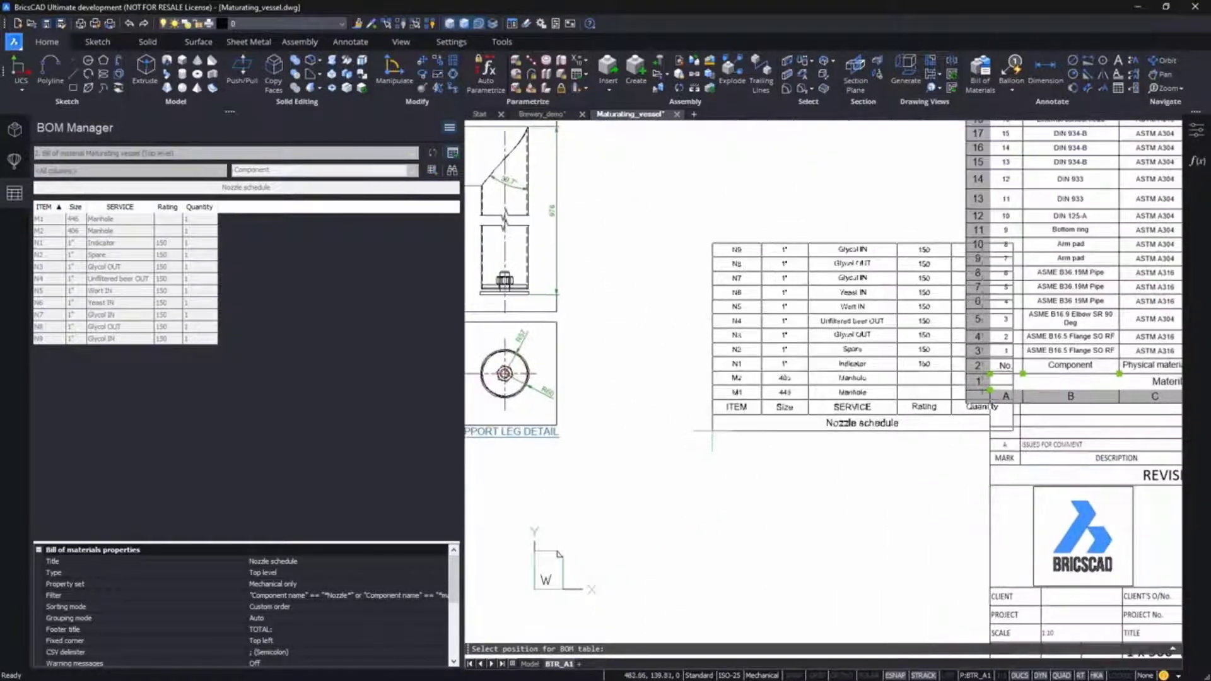
key("ctrl")
key("ctrl")
key("ctrl")
key("ctrl")
key("ctrl")
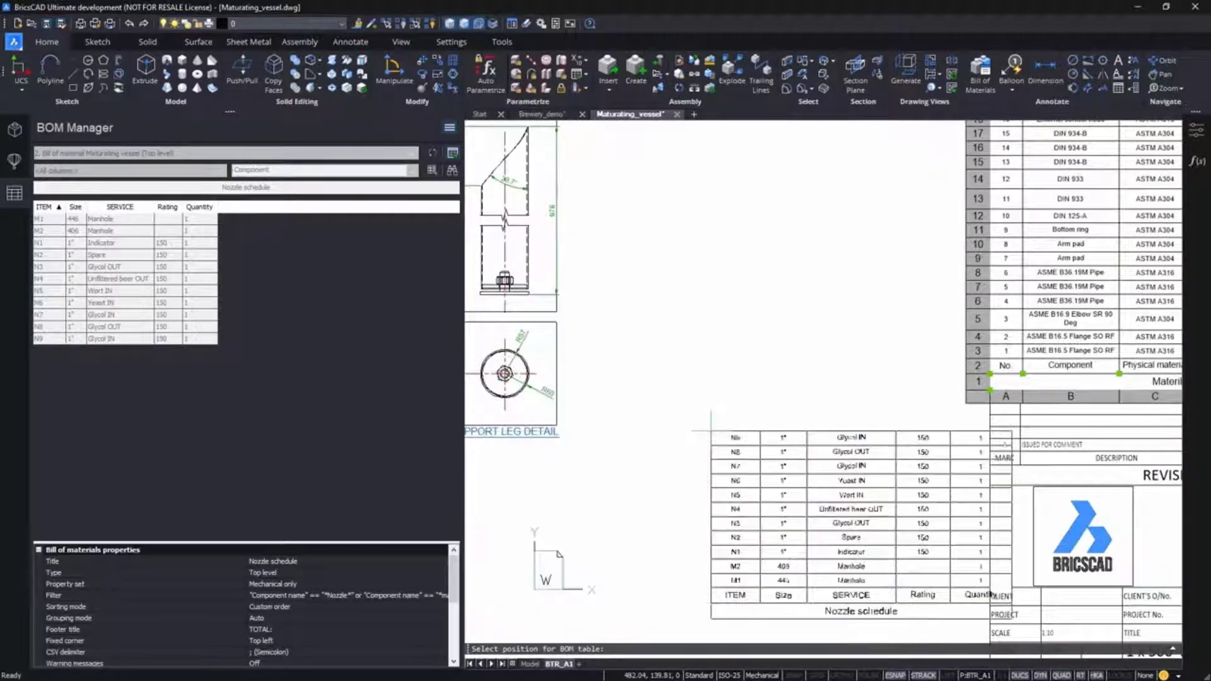
scroll(711, 432, "down", 1)
middle_click_drag(711, 432, 724, 220)
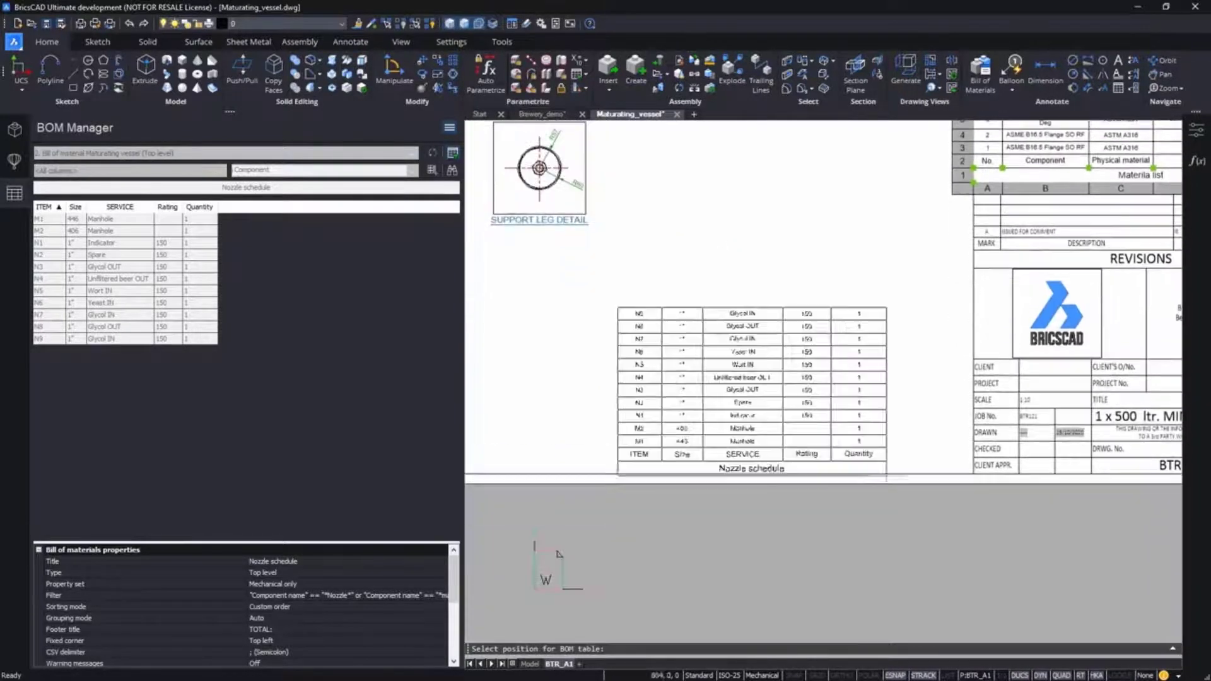
left_click(973, 473)
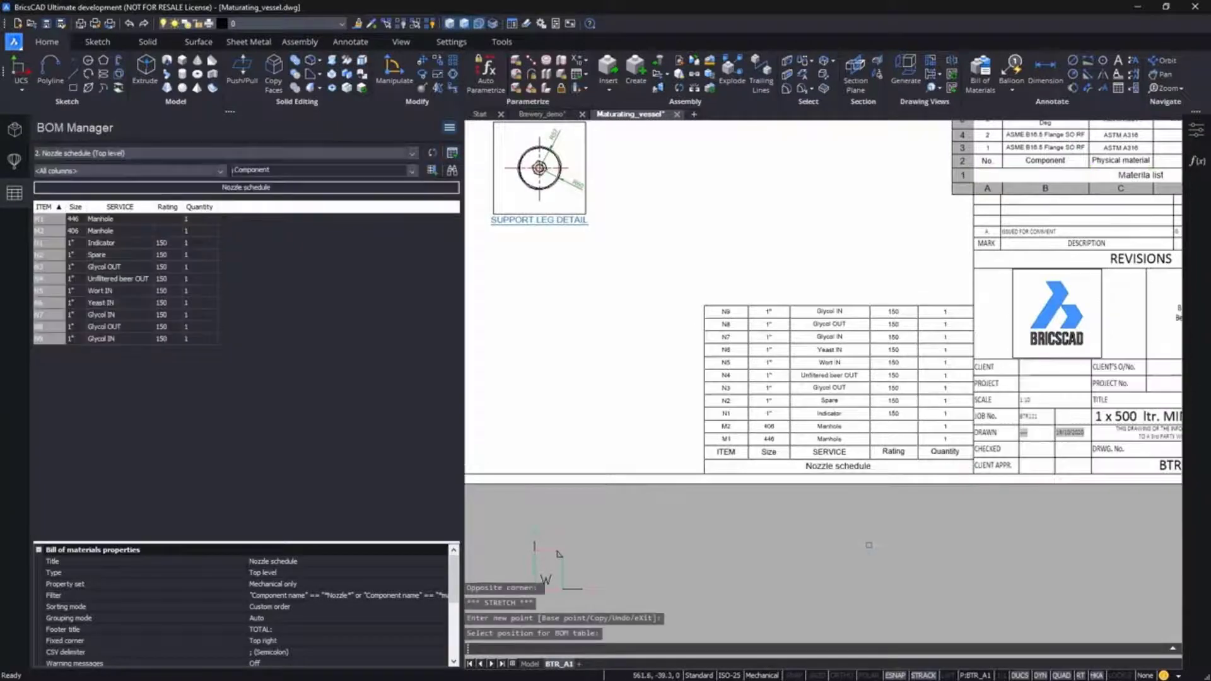
Step: Add automatic balloons to the nozzle orientation plan view, arranged along a circle centred on the vessel
scroll(808, 383, "up", 2)
scroll(860, 546, "down", 2)
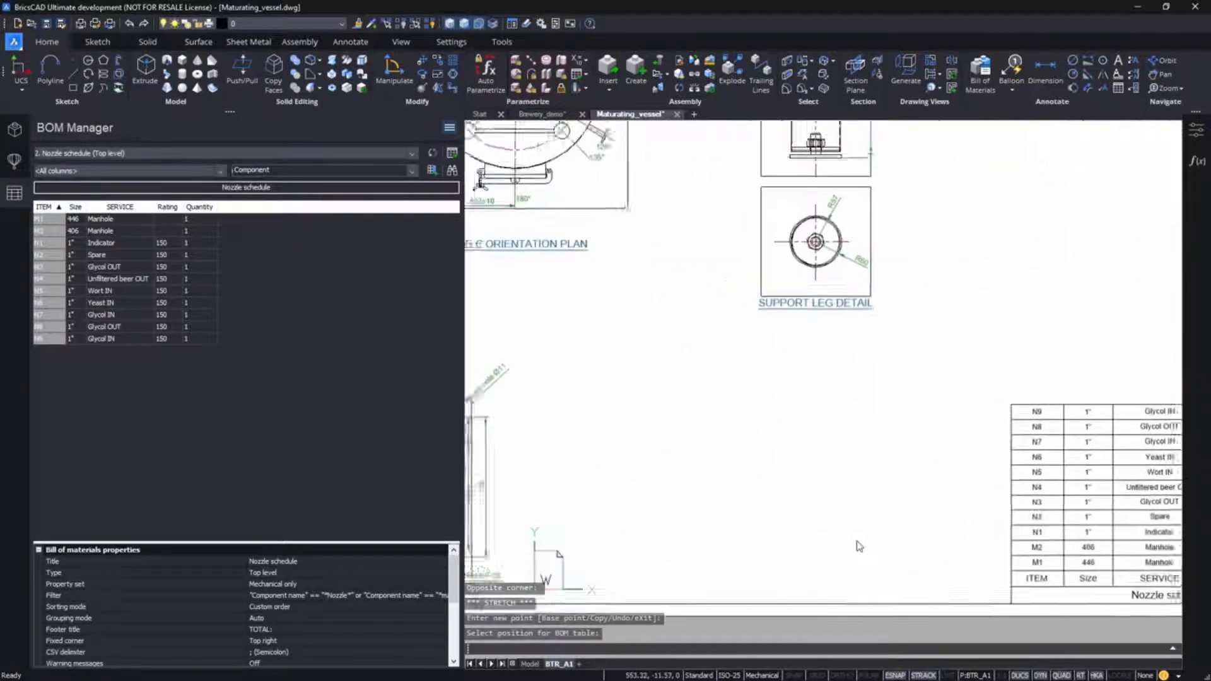
scroll(860, 545, "up", 2)
scroll(861, 509, "up", 2)
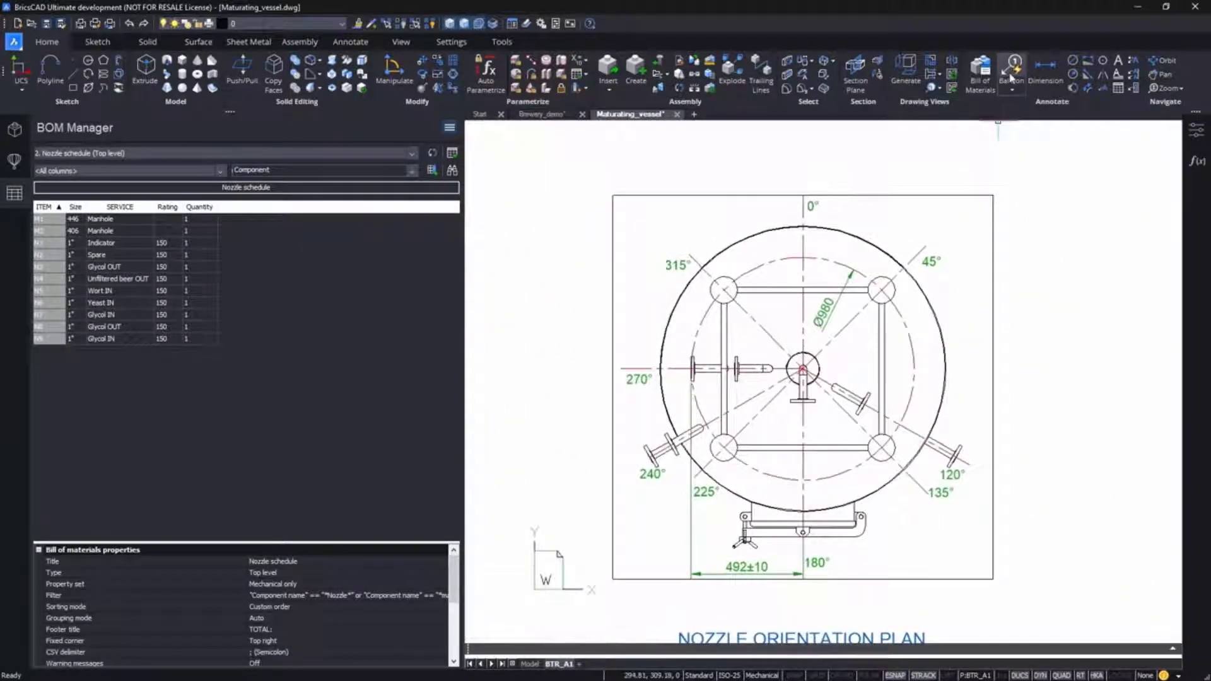
left_click(1014, 64)
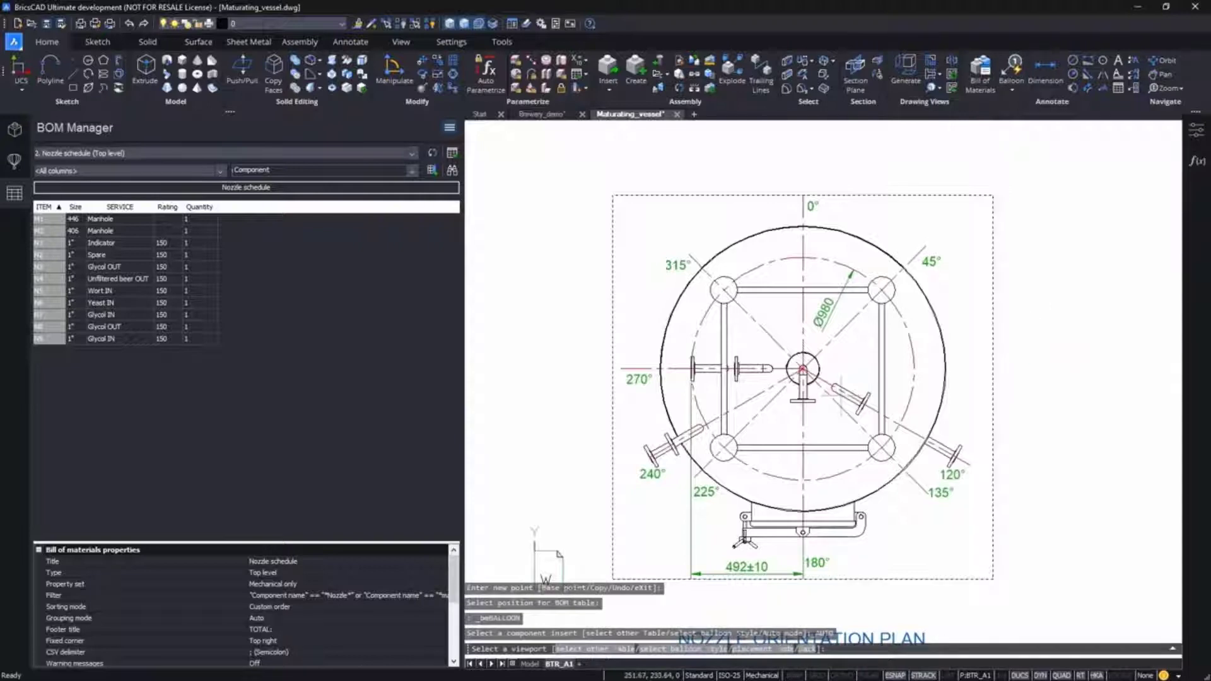
left_click(841, 396)
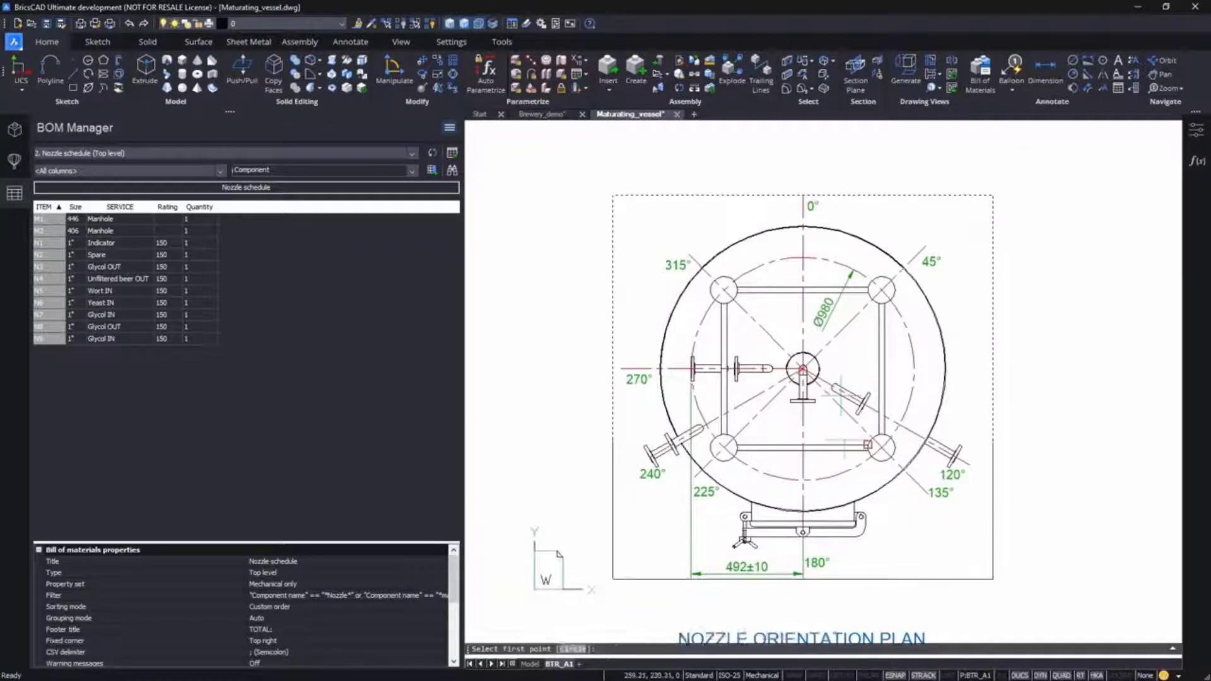
type("c")
key("Return")
left_click(815, 399)
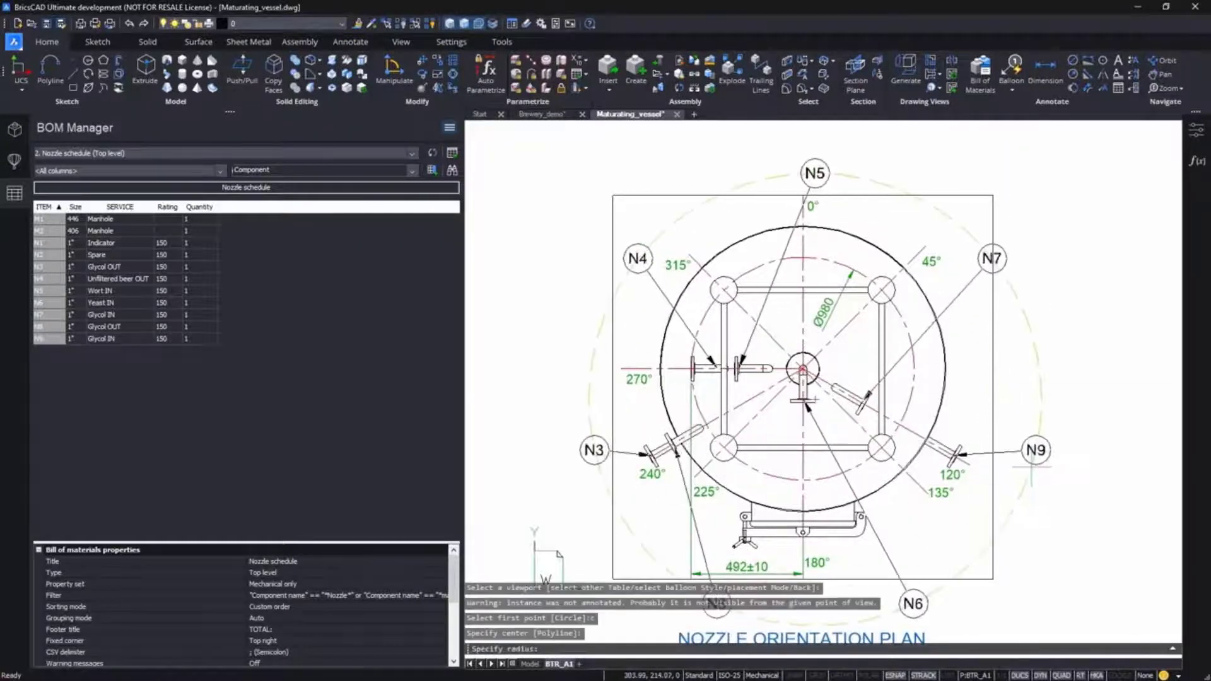
left_click(1034, 460)
Step: Add automatic balloons to the view under the nozzle elevation tolerance note, aligned along an L-shaped polyline, and close the BOM Manager
scroll(1039, 465, "down", 2)
middle_click_drag(750, 466, 1039, 463)
left_click(1014, 65)
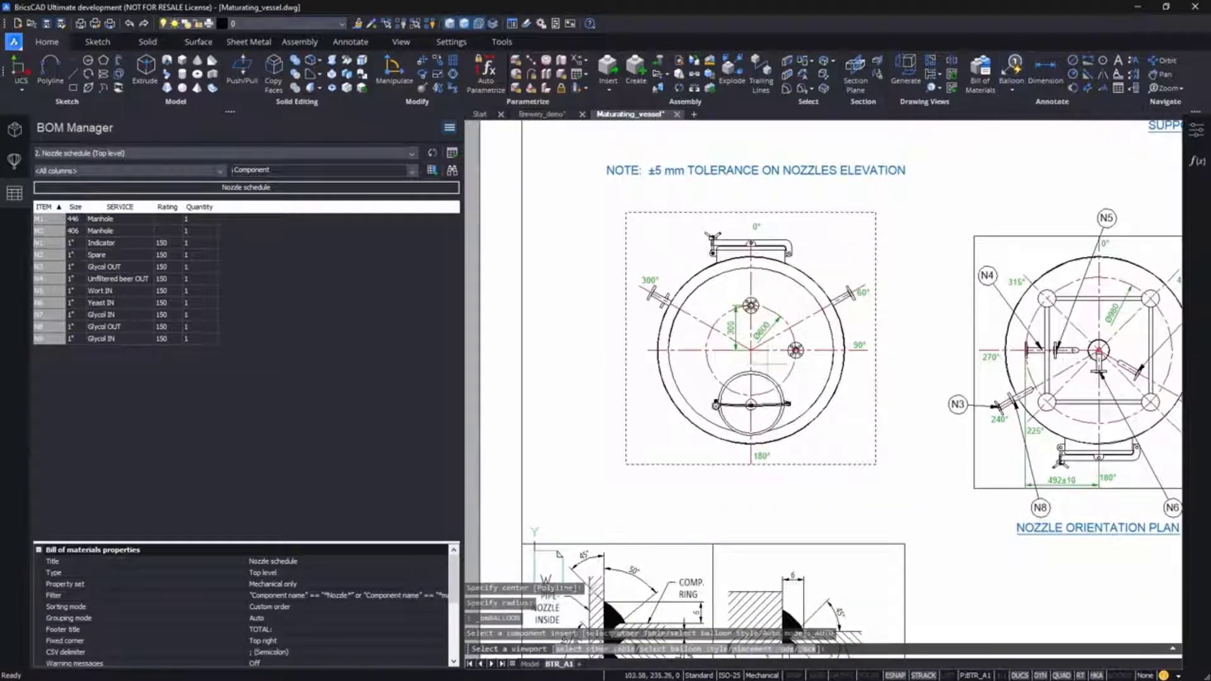
left_click(767, 363)
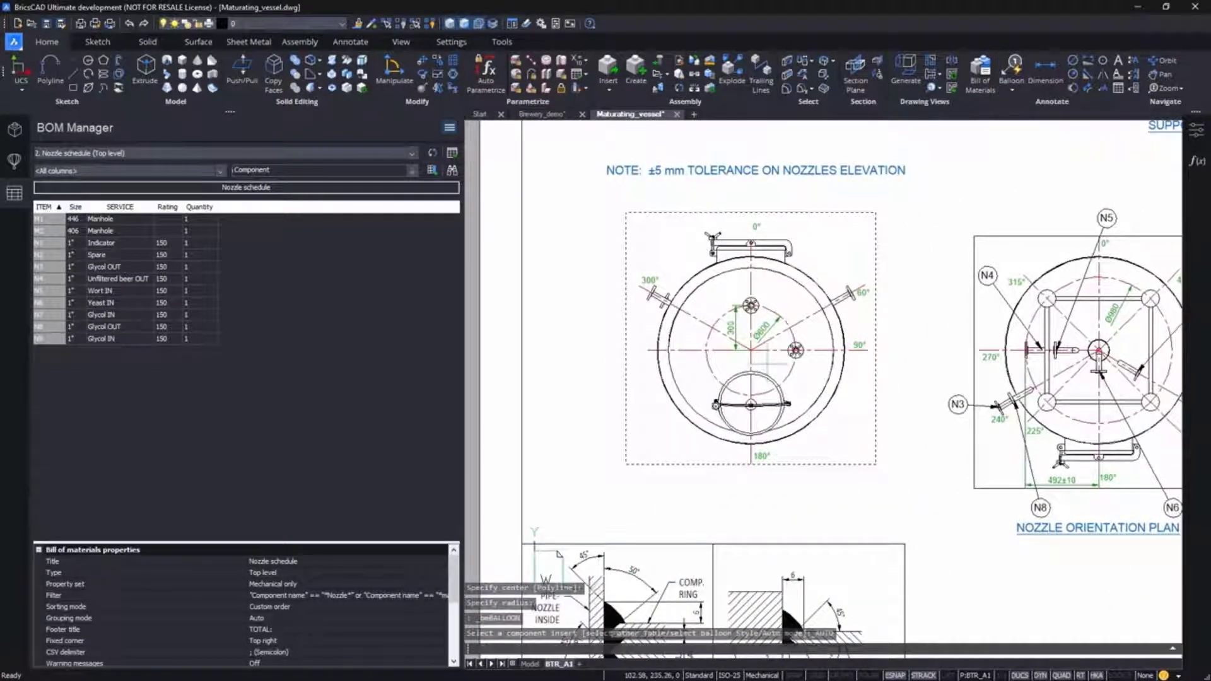
left_click(573, 251)
left_click(573, 528)
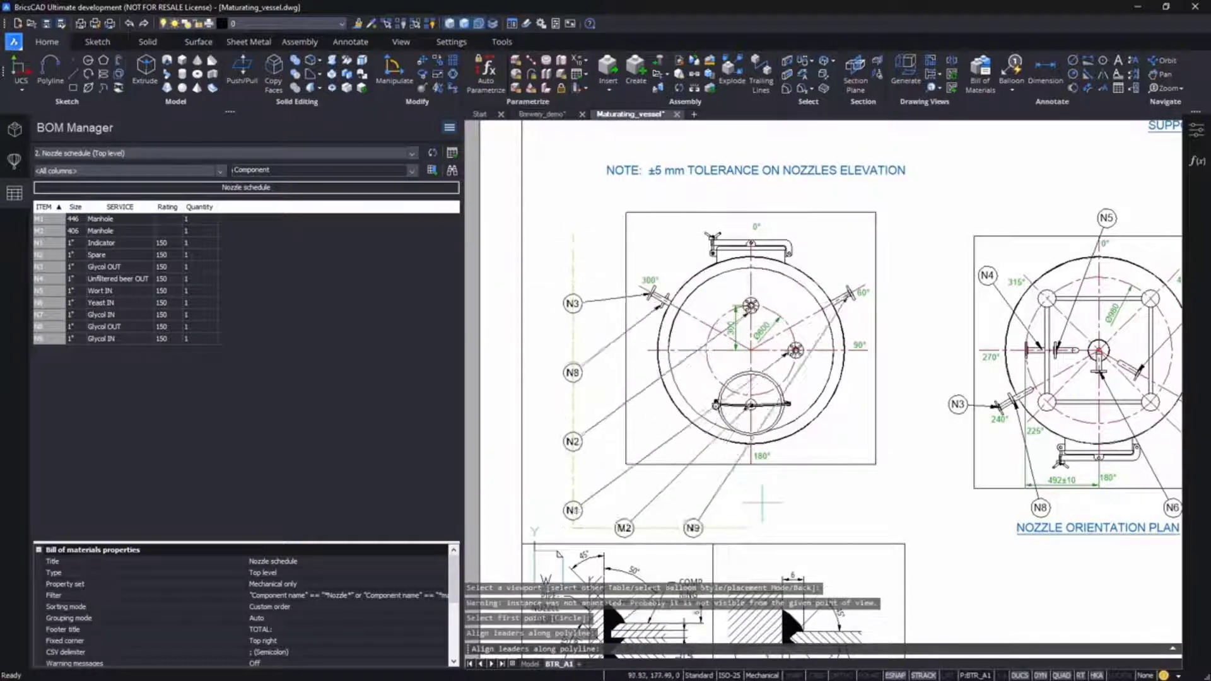
key("Return")
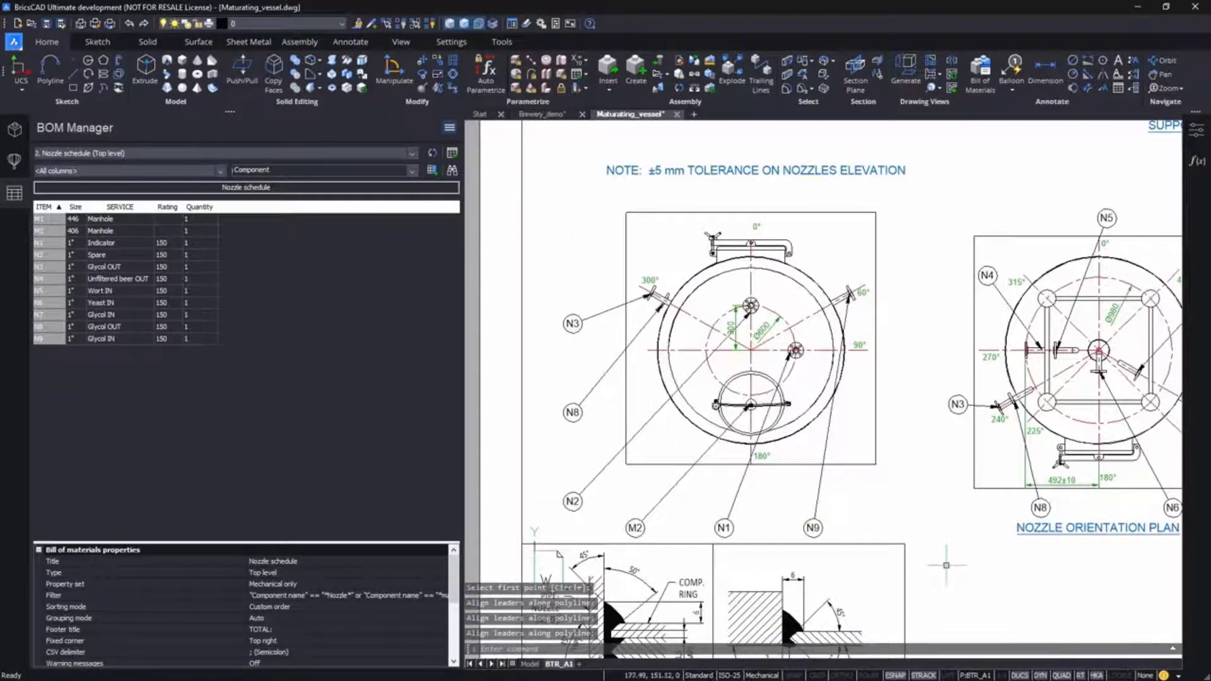
left_click(16, 195)
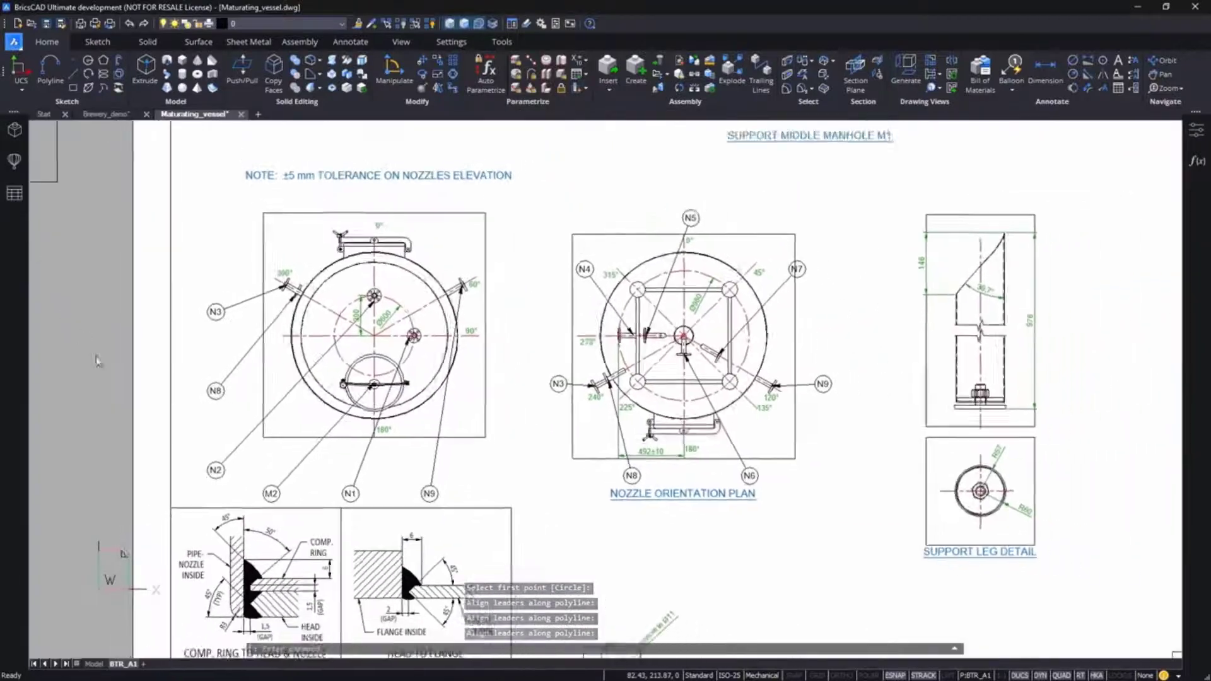
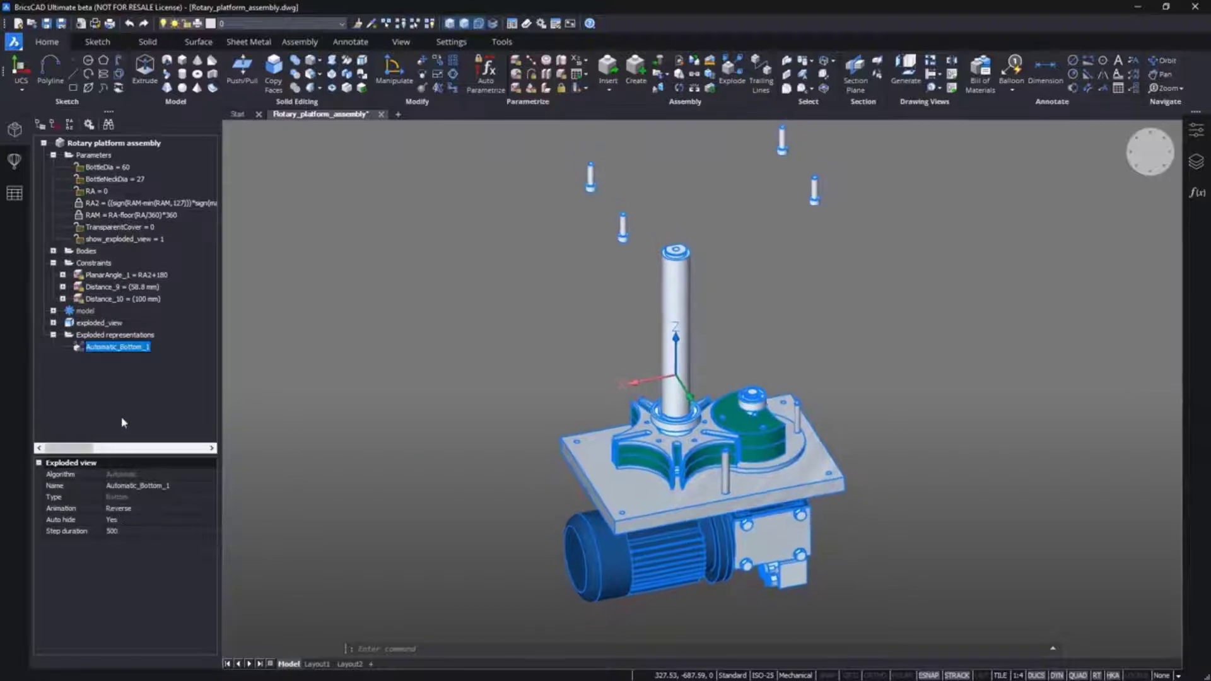
Step: Expand the exploded_view and model suppression features of the Rotary platform assembly and examine their conditions
left_click(53, 322)
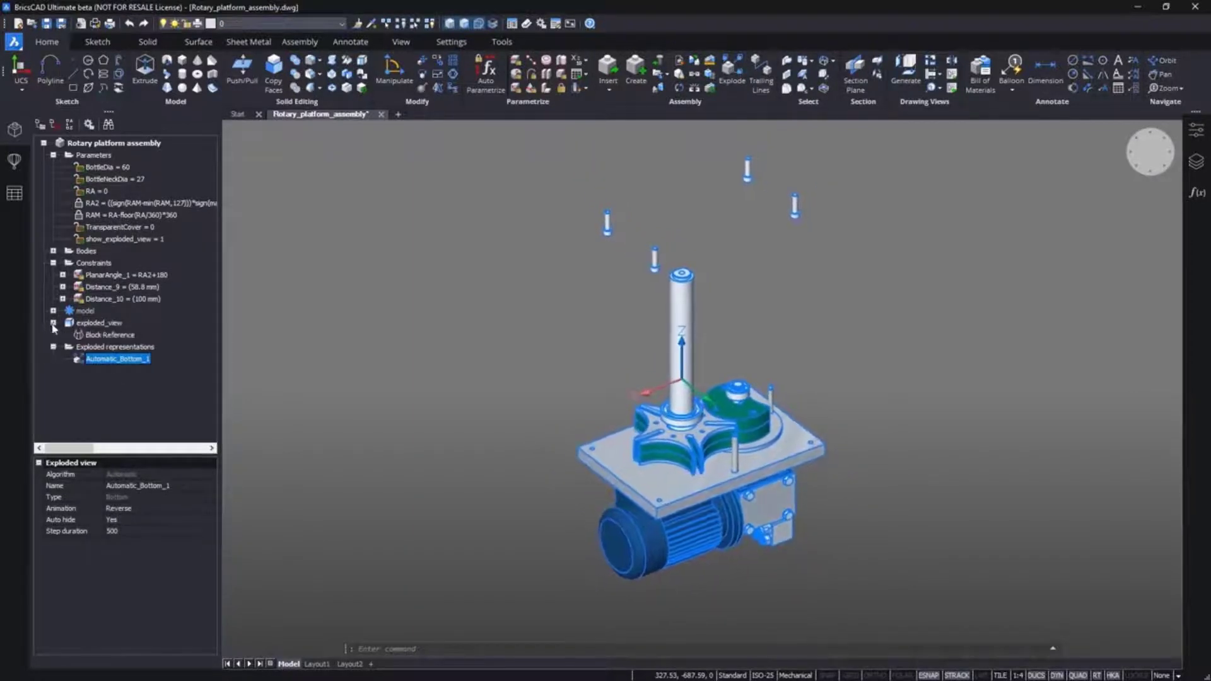
left_click(53, 310)
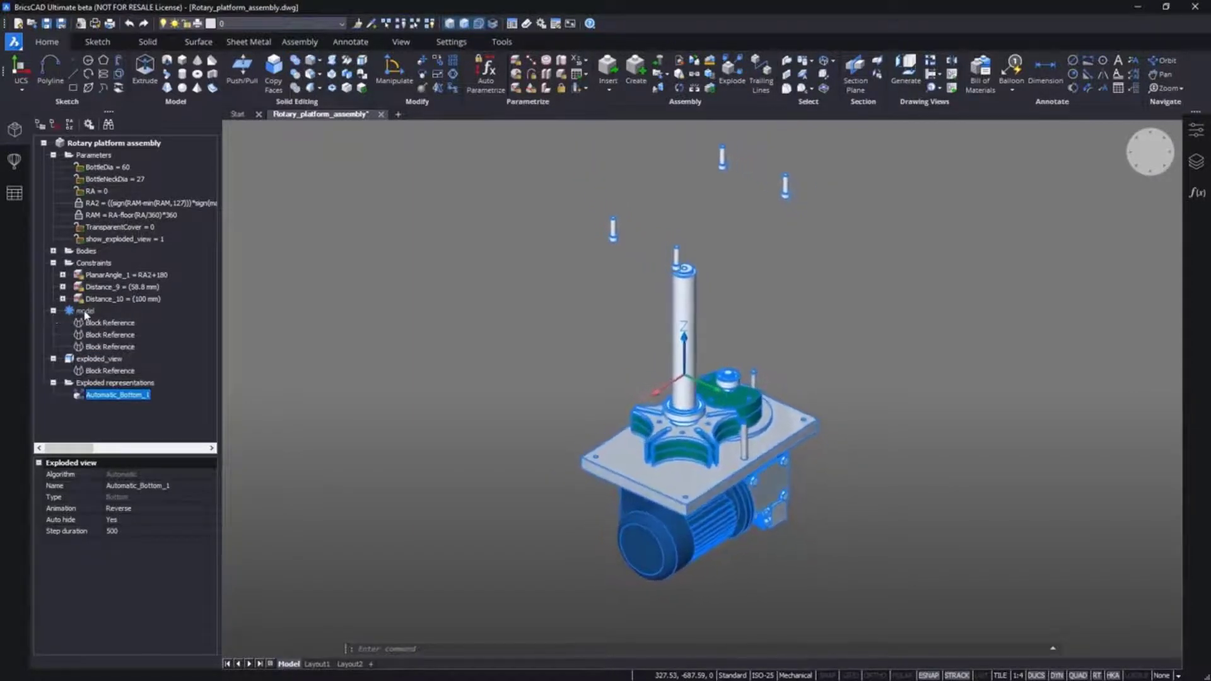
left_click(85, 311)
left_click(99, 359)
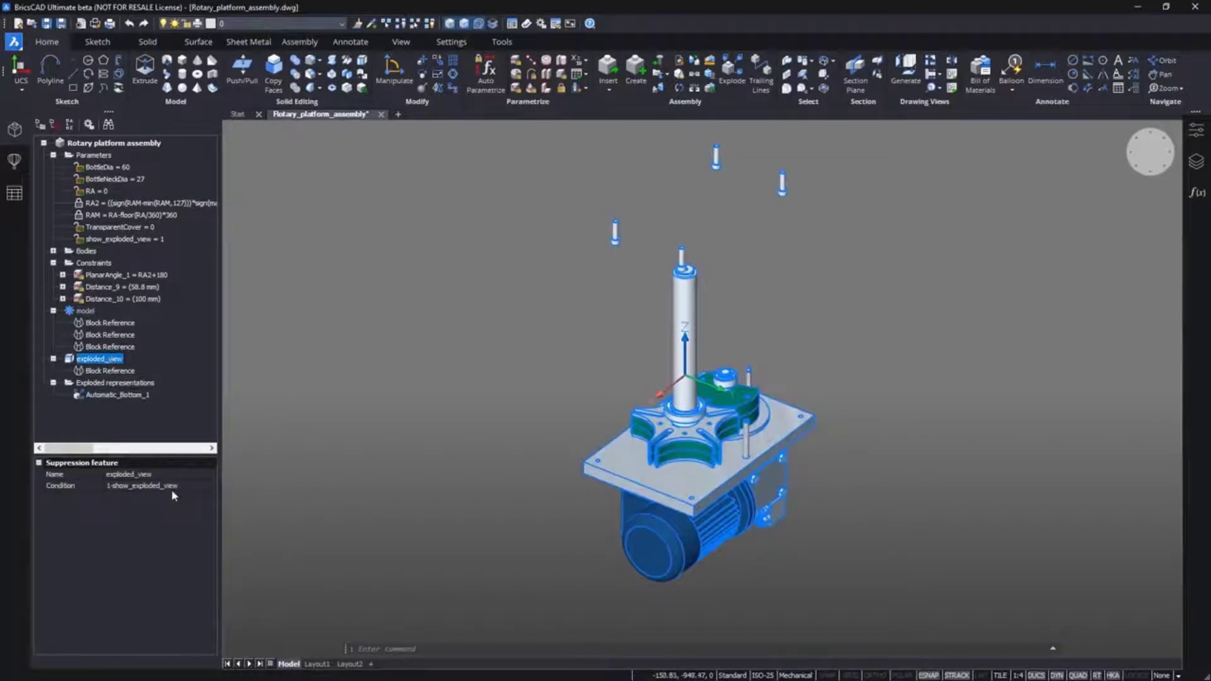
Step: Toggle the show_exploded_view parameter to bring back the full assembly model, and set it back to 1
left_click(145, 239)
left_click(149, 487)
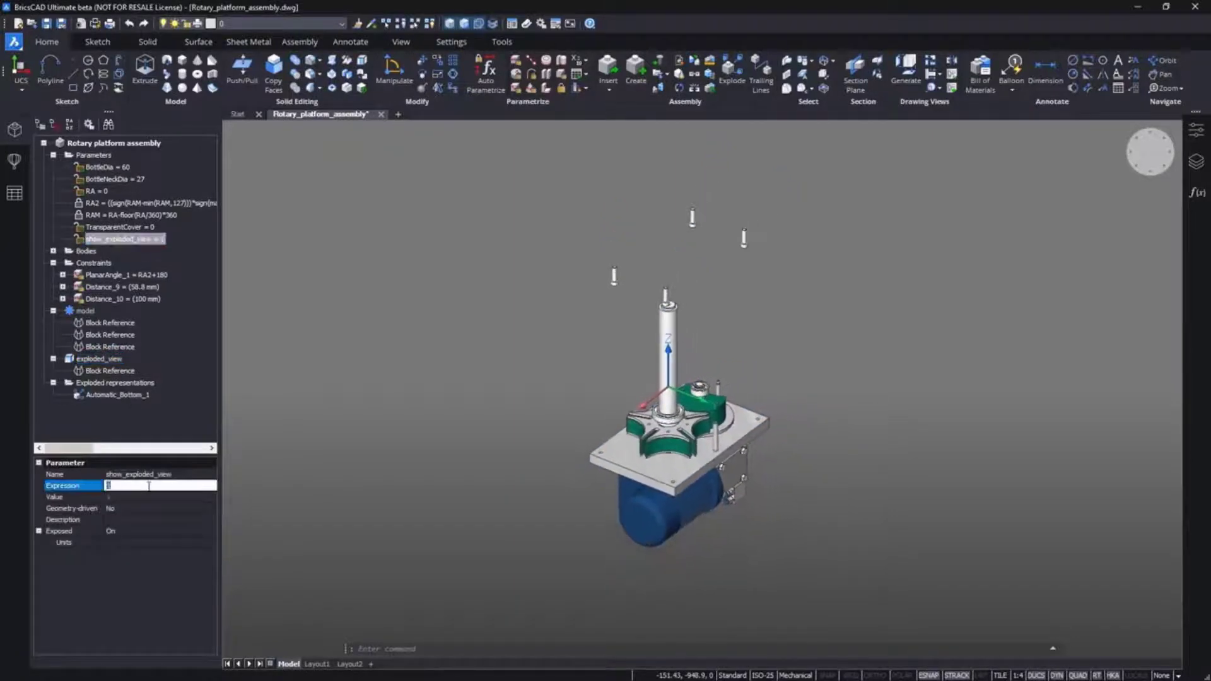
key("Return")
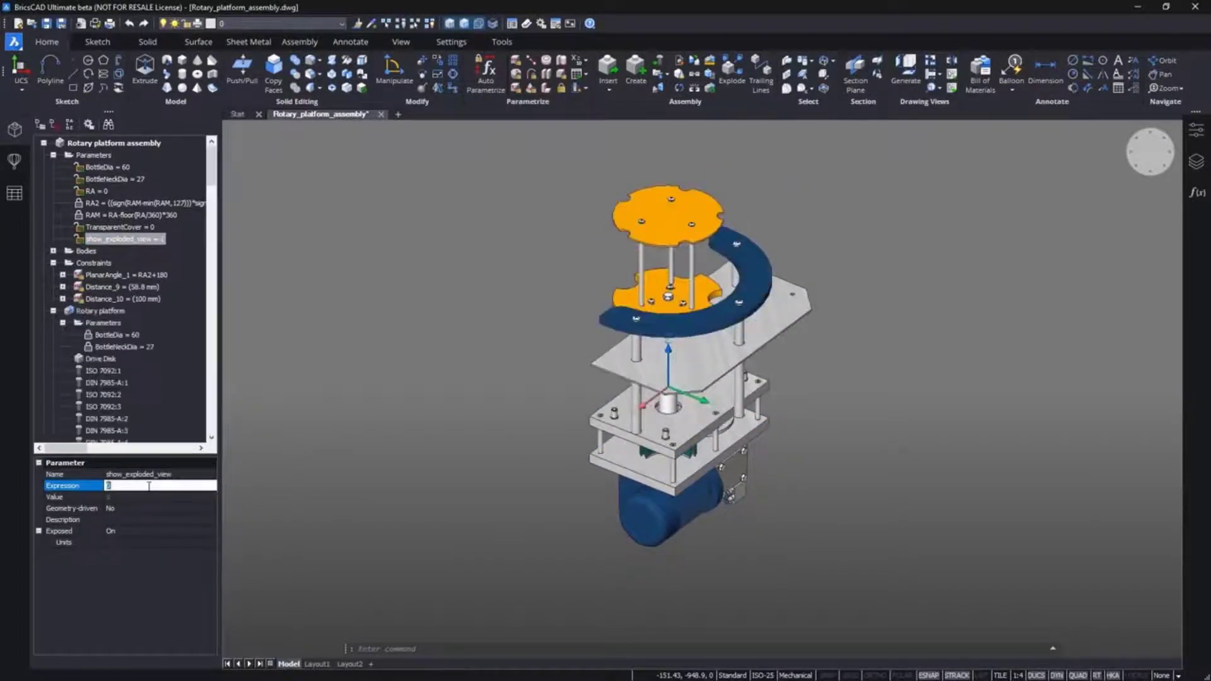
type("1")
key("Return")
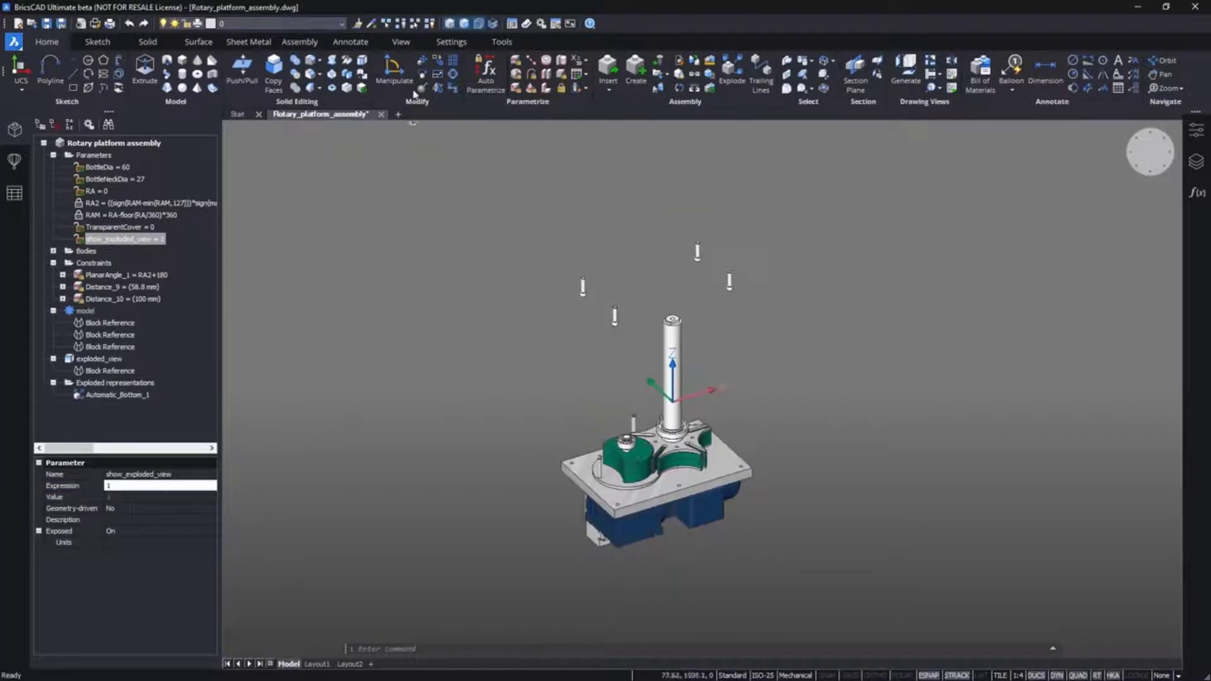
Step: Open the Animation Editor for the exploded assembly and set the duration of Scene_1 to 15 seconds
left_click(407, 46)
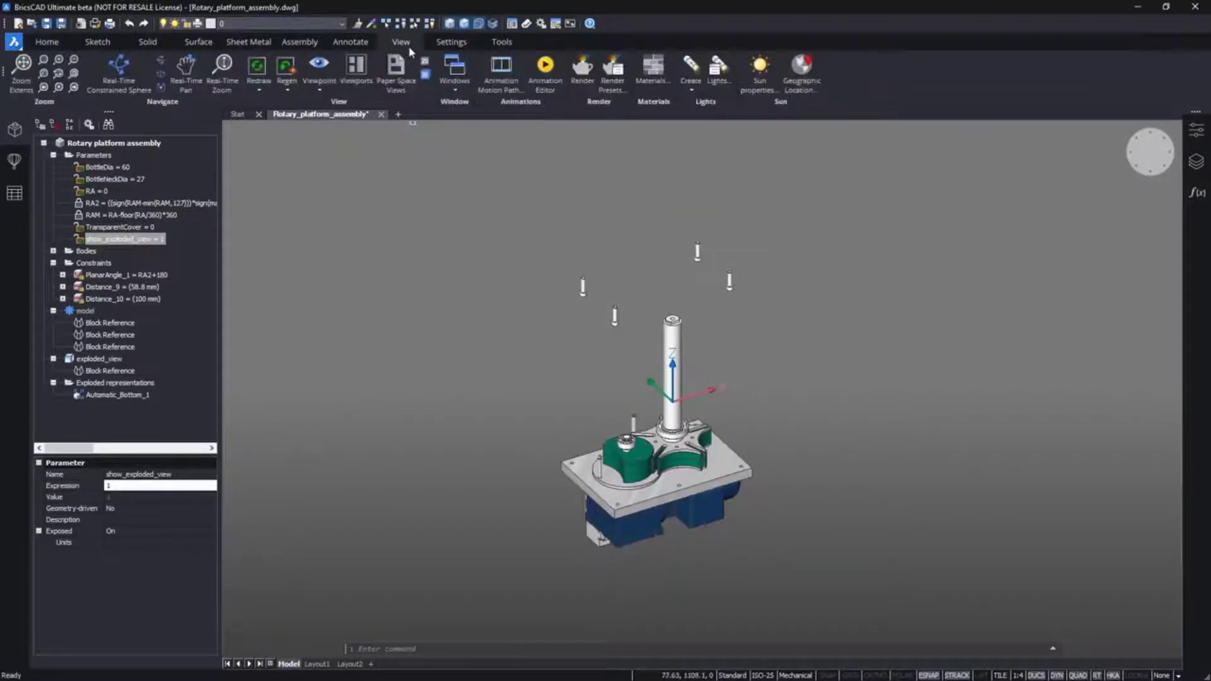
left_click(546, 72)
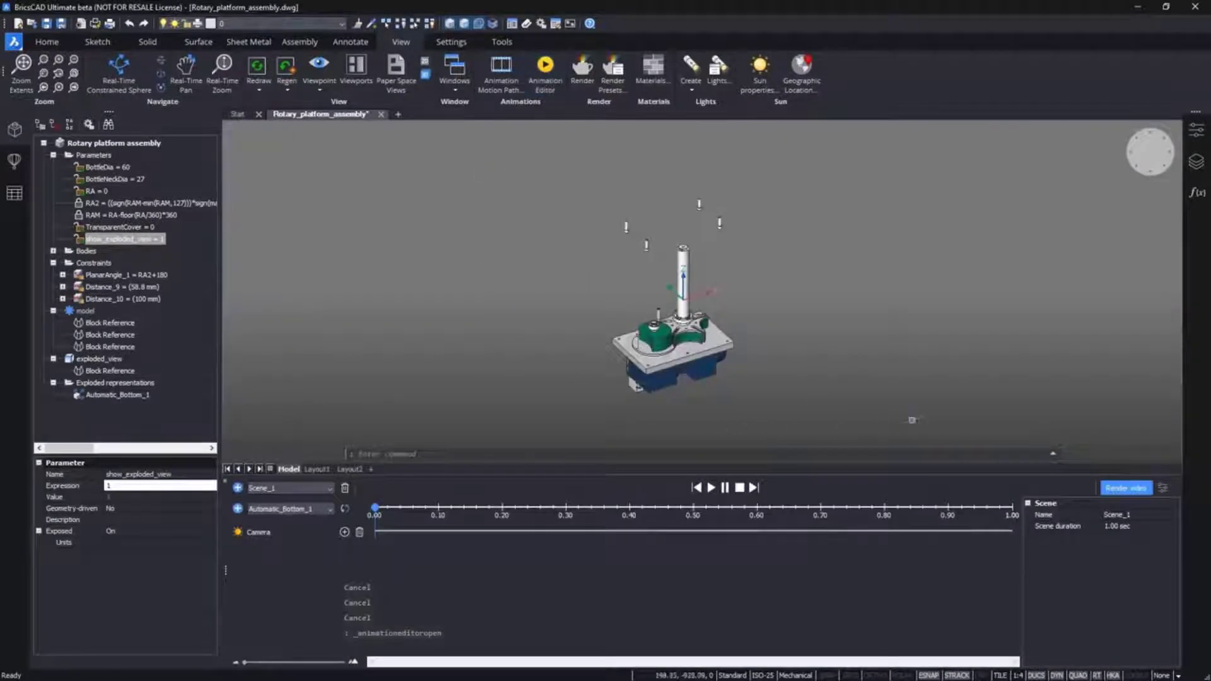
middle_click_drag(916, 418, 1093, 491, "shift")
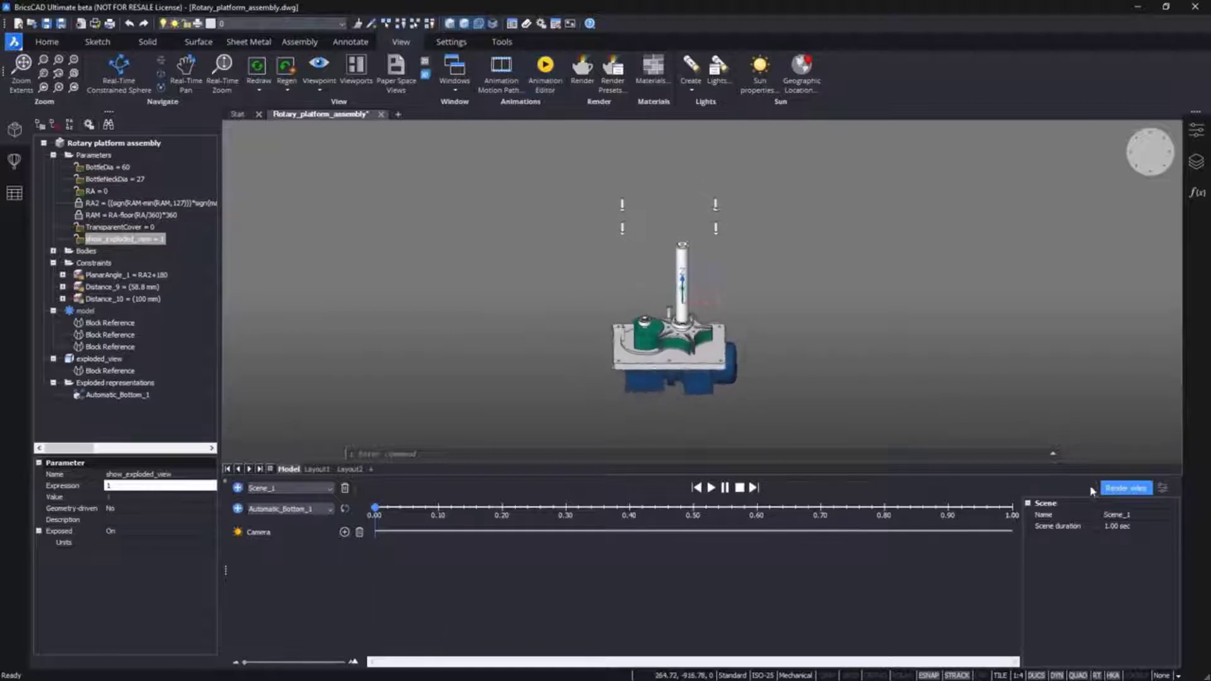
left_click(1122, 527)
type("15")
key("Return")
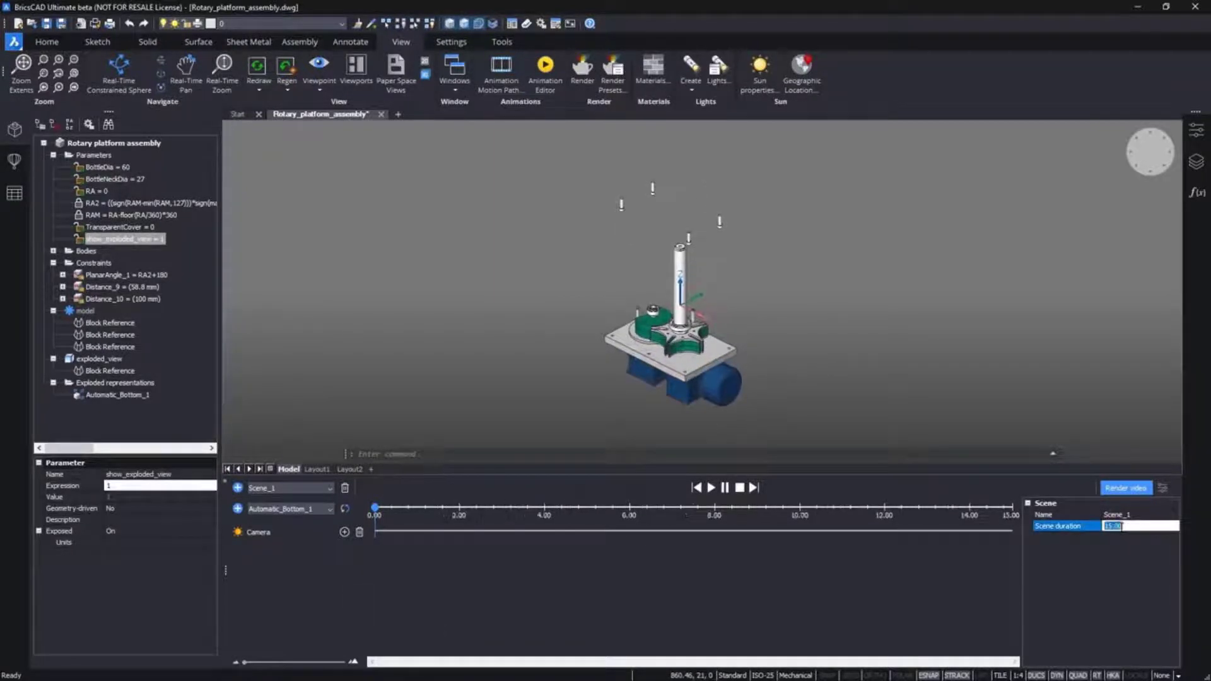
scroll(582, 325, "up", 2)
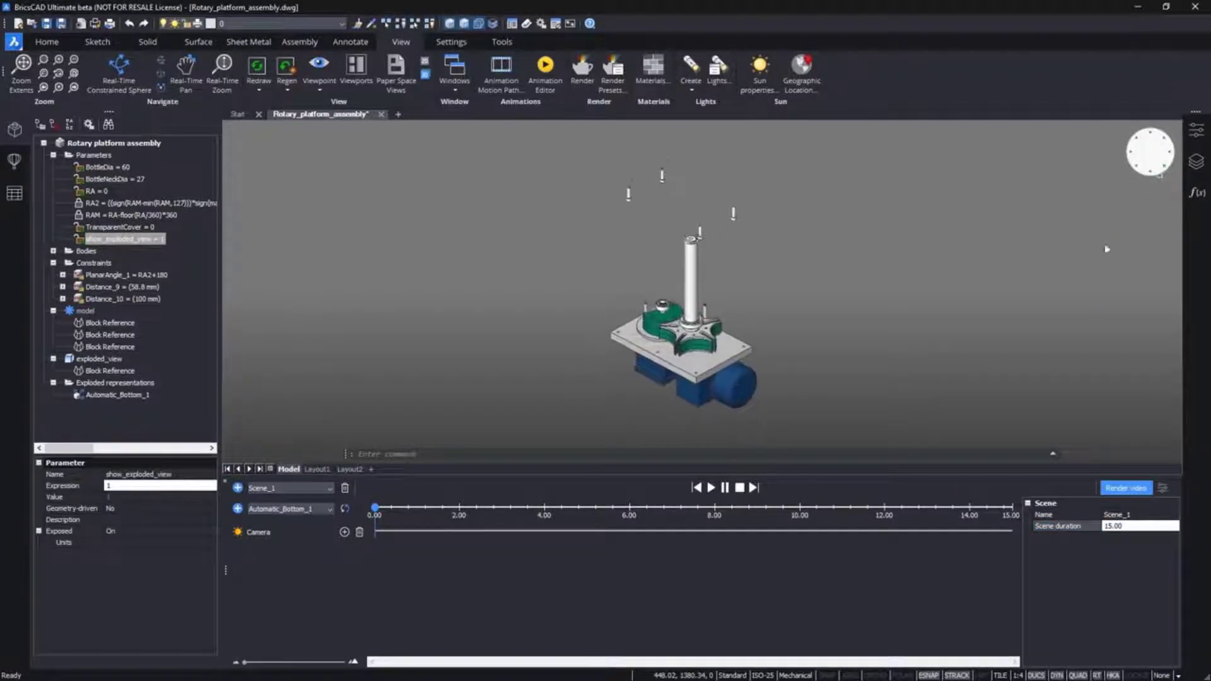
Step: Add Automatic_Bottom_1 and the show_exploded_view parameter as animated objects to the Scene_1 timeline
left_click(238, 509)
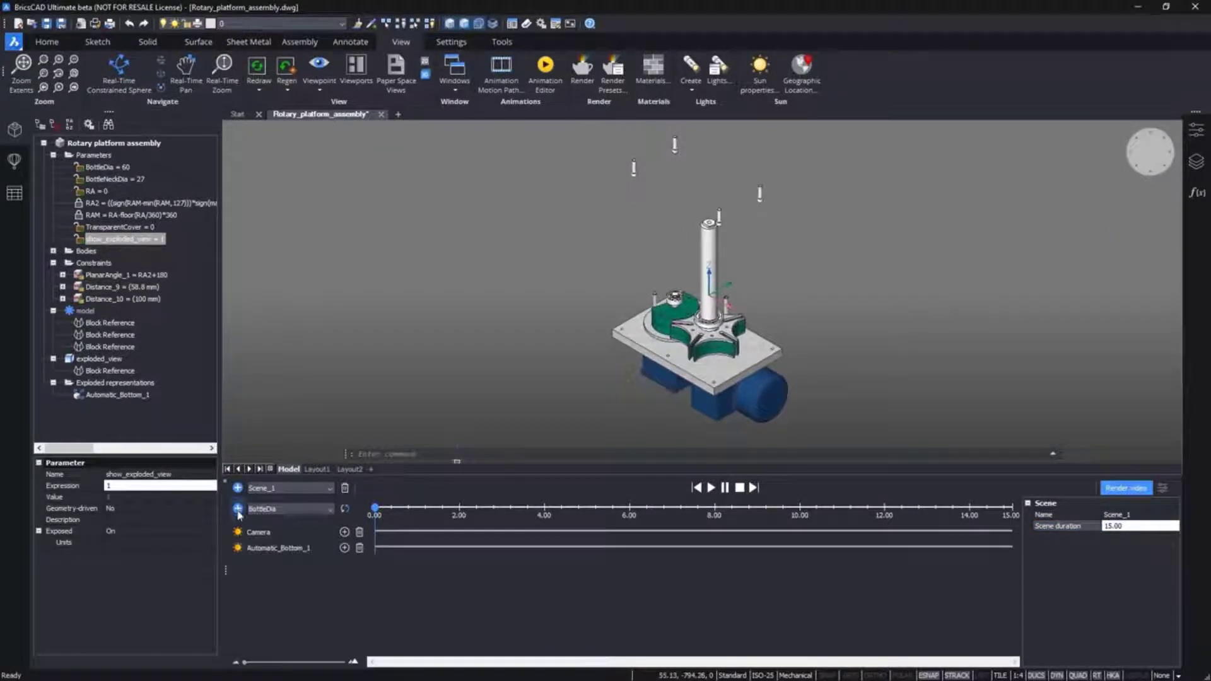
left_click(298, 510)
left_click(301, 563)
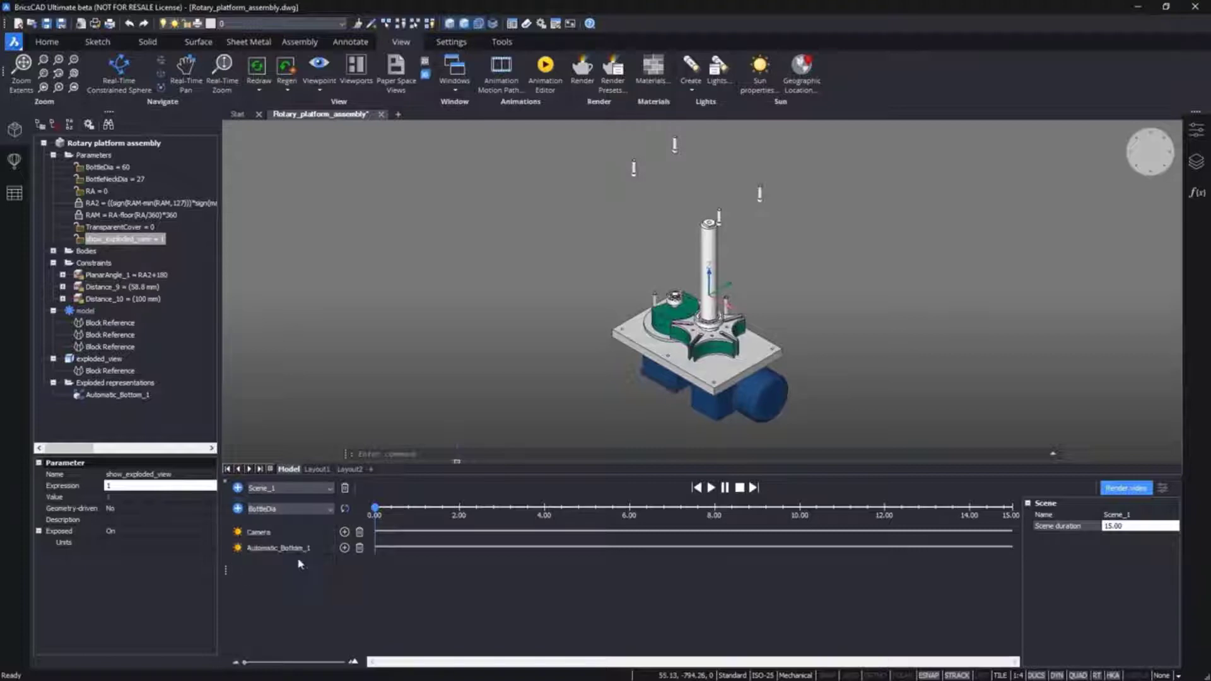
left_click(238, 509)
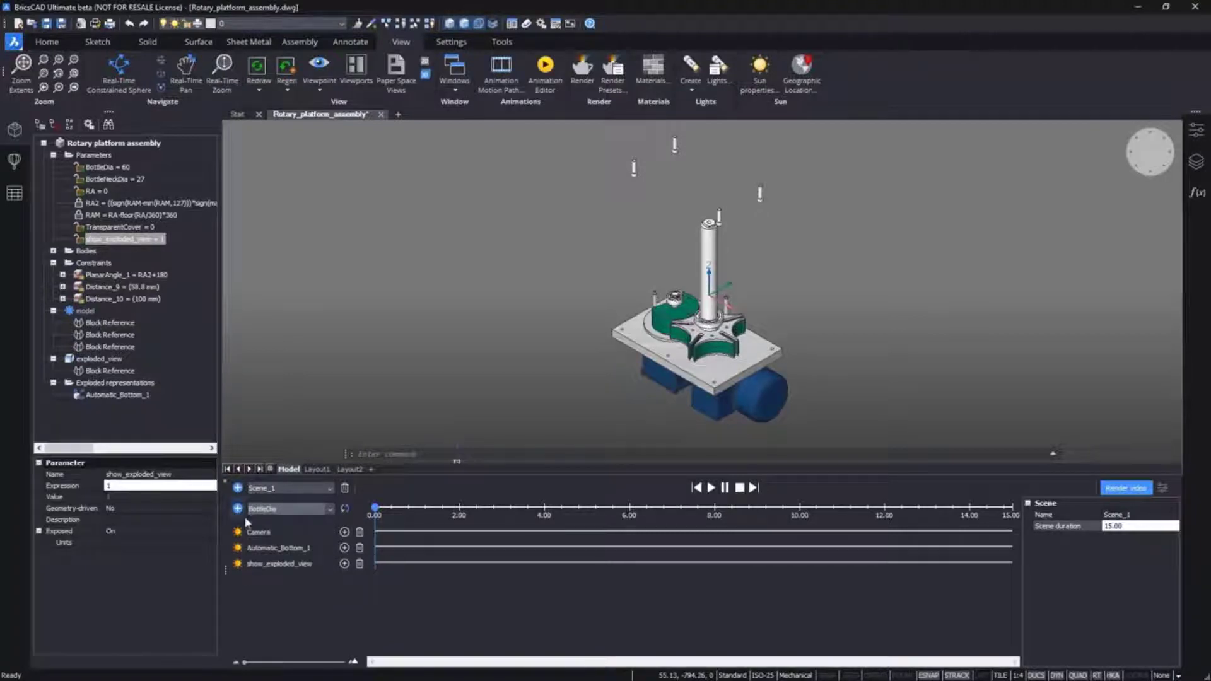
Step: Add a sequence for show_exploded_view starting at 0 seconds and set its duration to 10 seconds
left_click(345, 564)
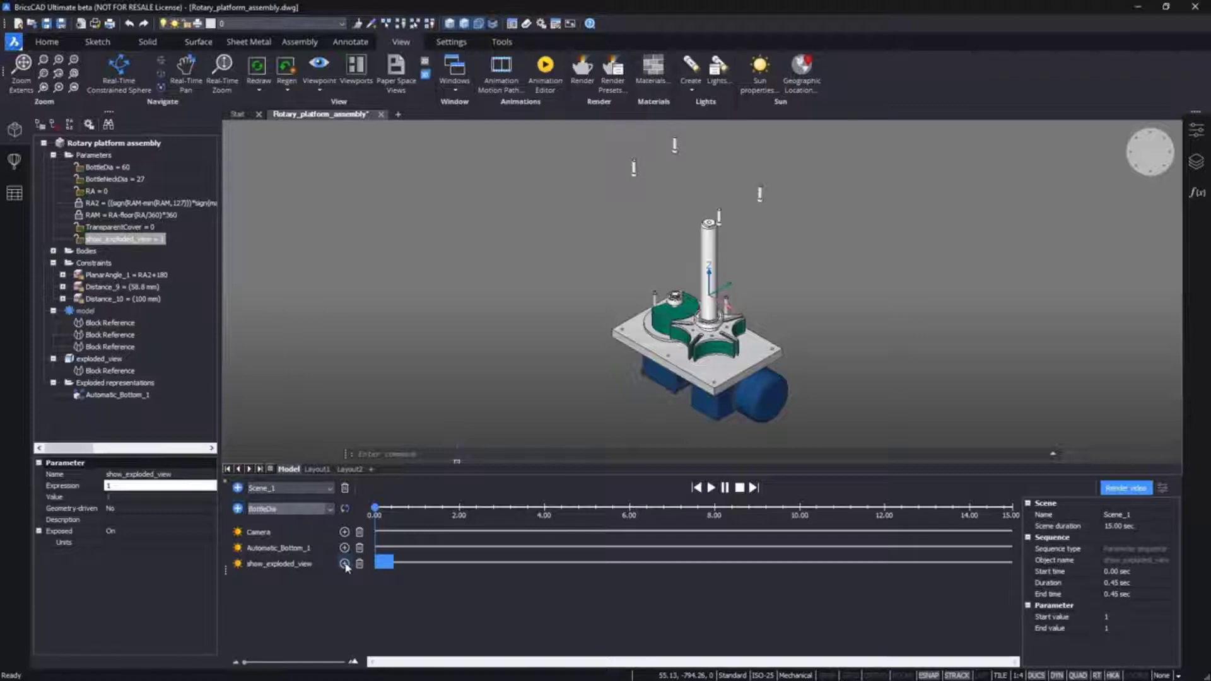
left_click(1130, 583)
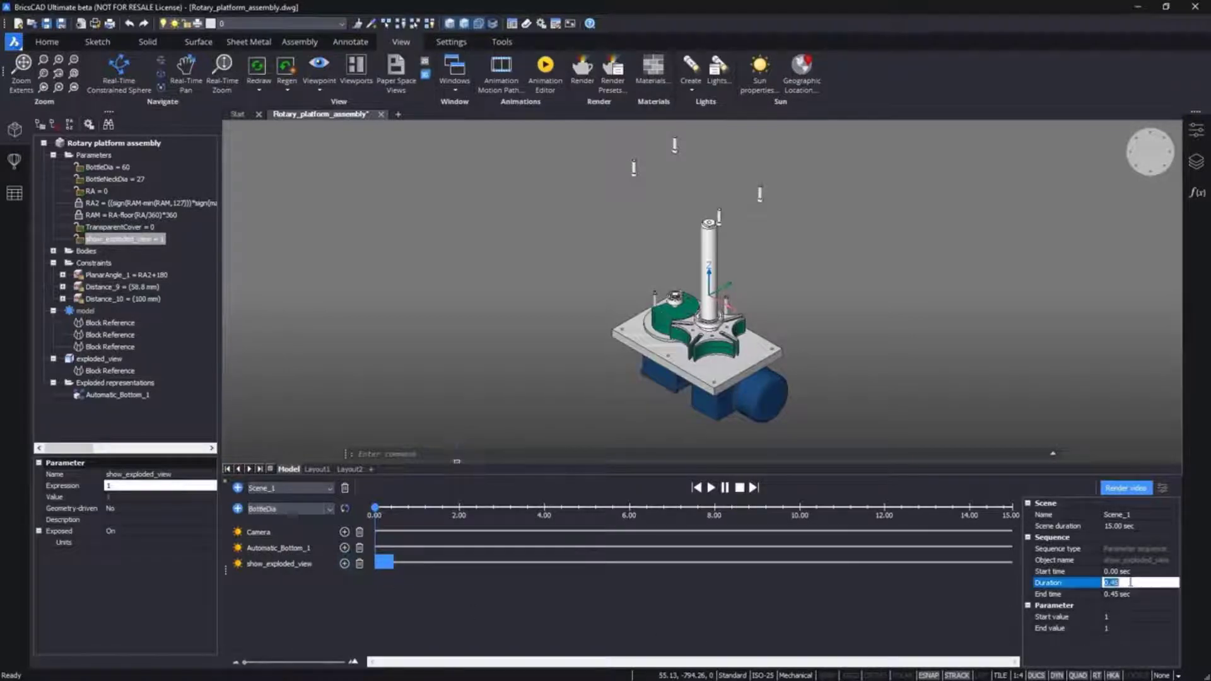
type("10")
key("Return")
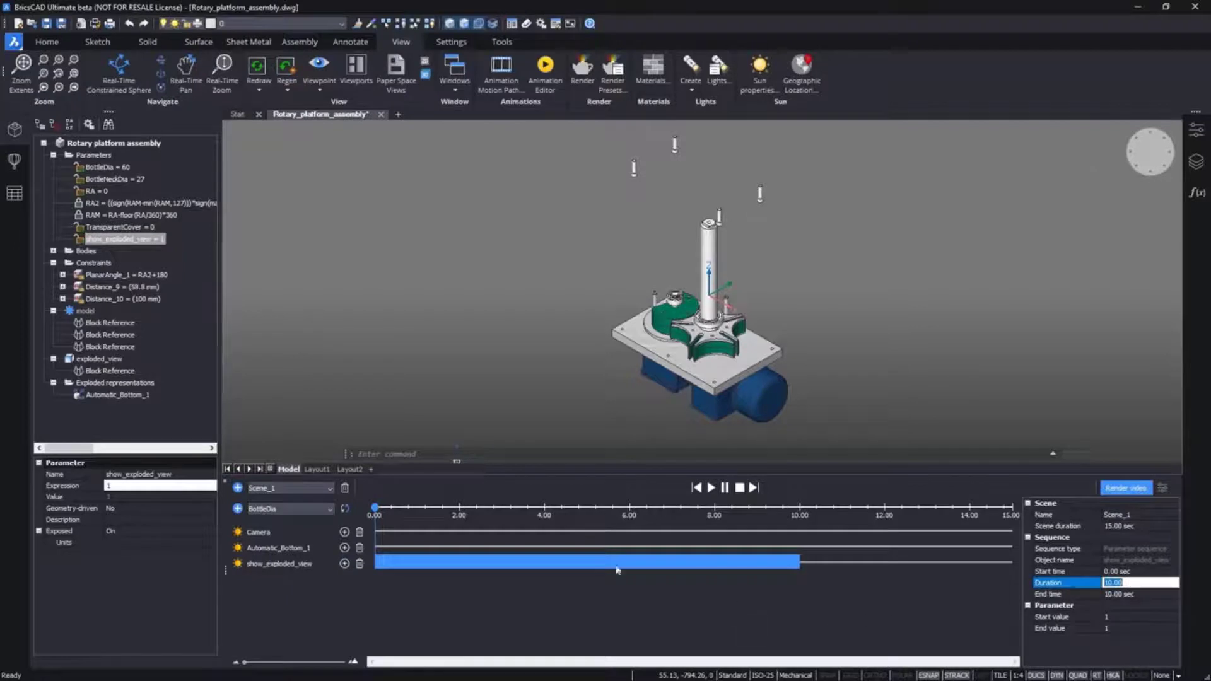
Step: Create an Automatic_Bottom_1 sequence from 0 to about 4 seconds, with first step Step 44 and last step Step 22
left_click(448, 545)
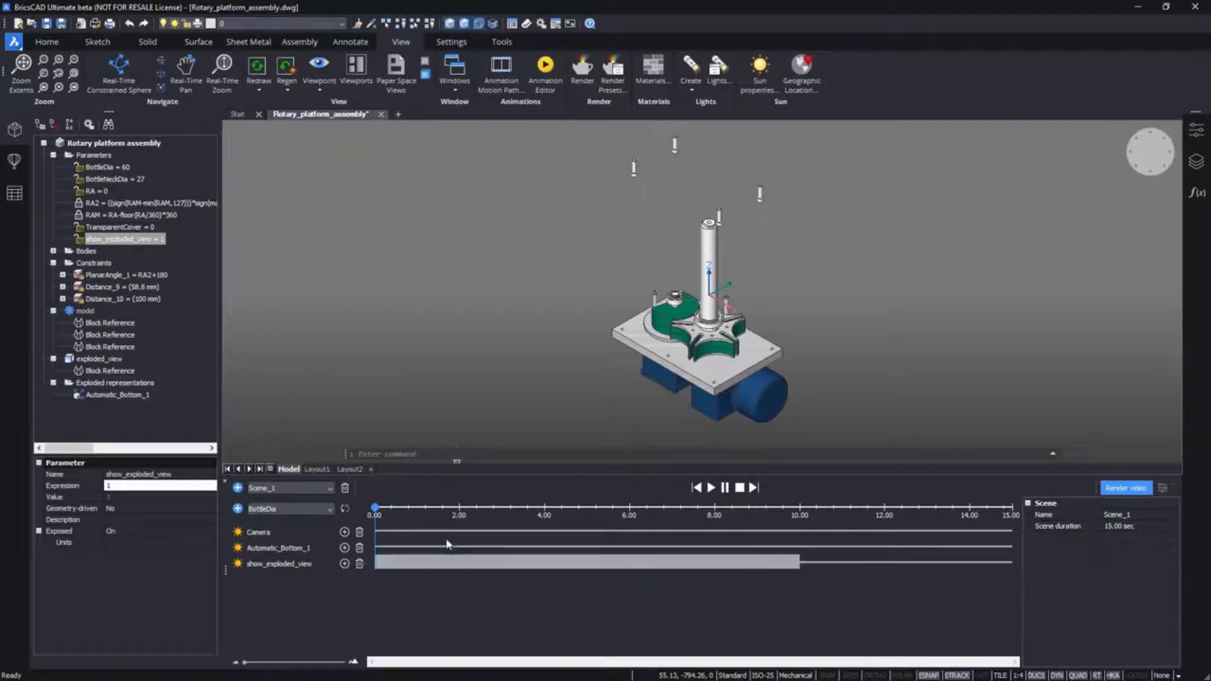
left_click(400, 546)
left_click_drag(393, 544, 543, 547)
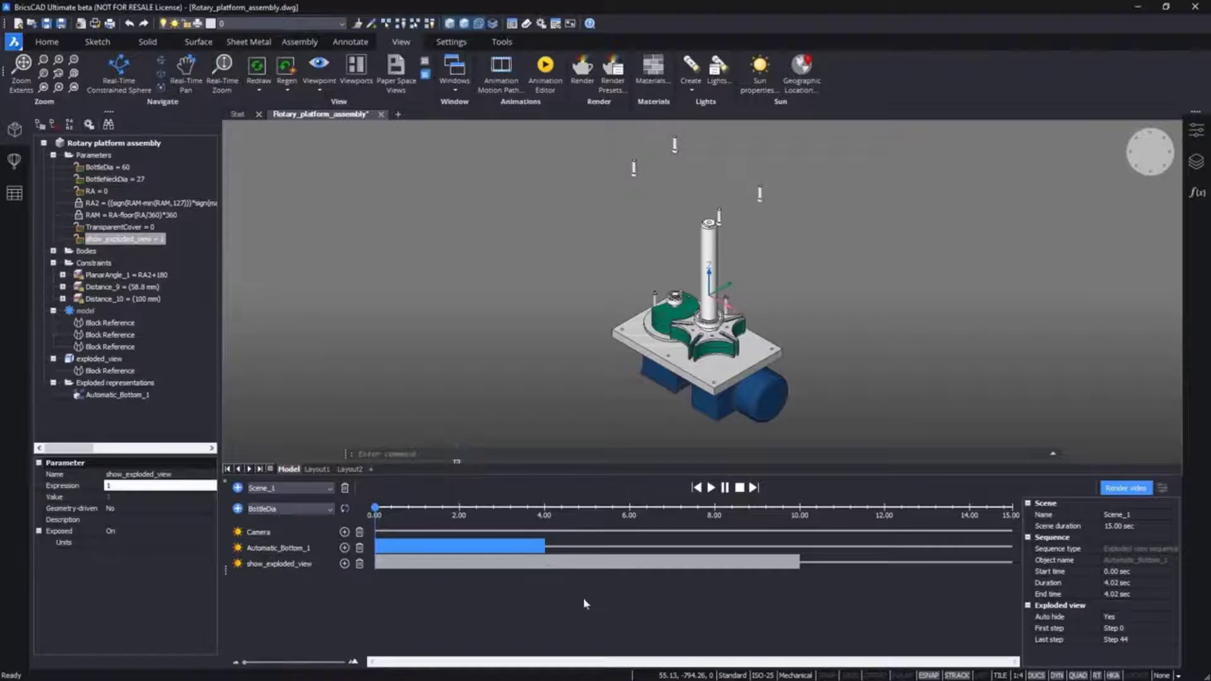
left_click(1176, 629)
left_click(1175, 629)
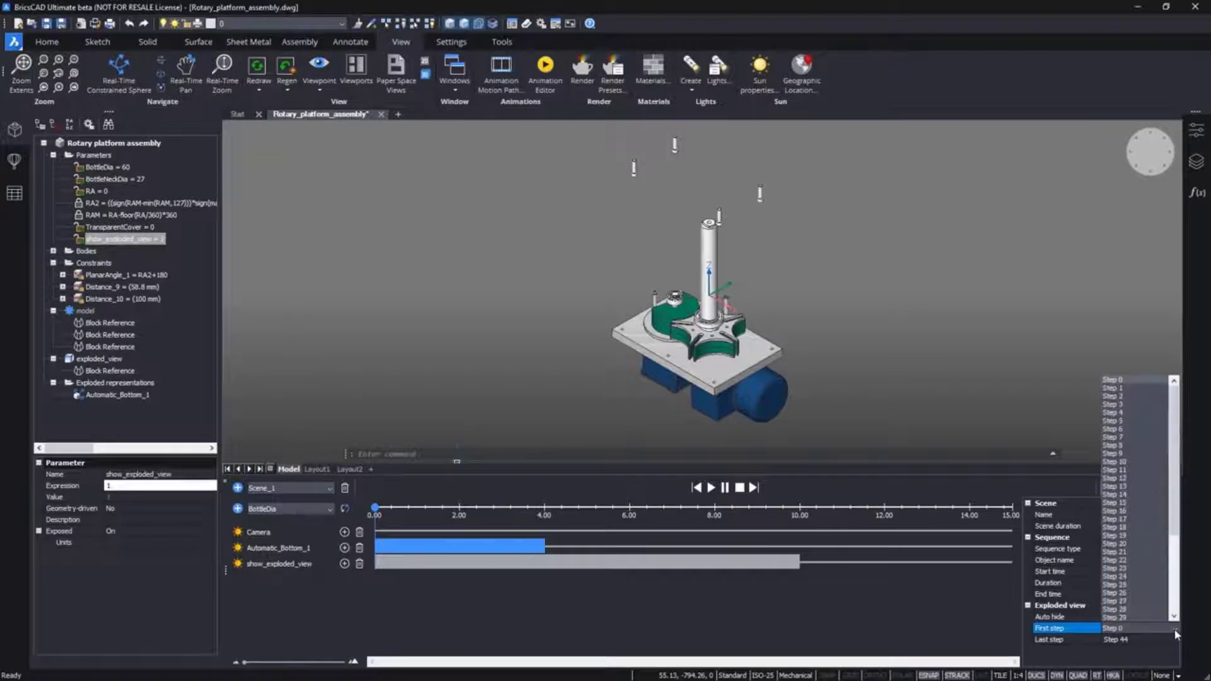
scroll(1162, 592, "down", 5)
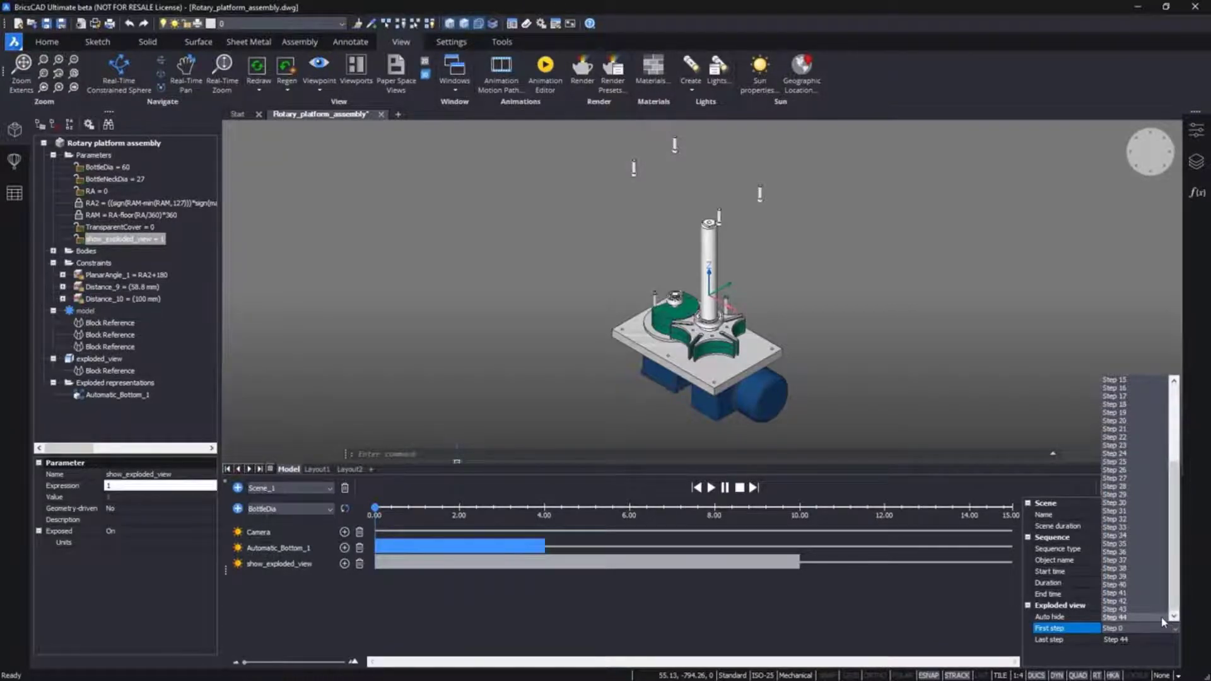
left_click(1162, 617)
left_click(1171, 641)
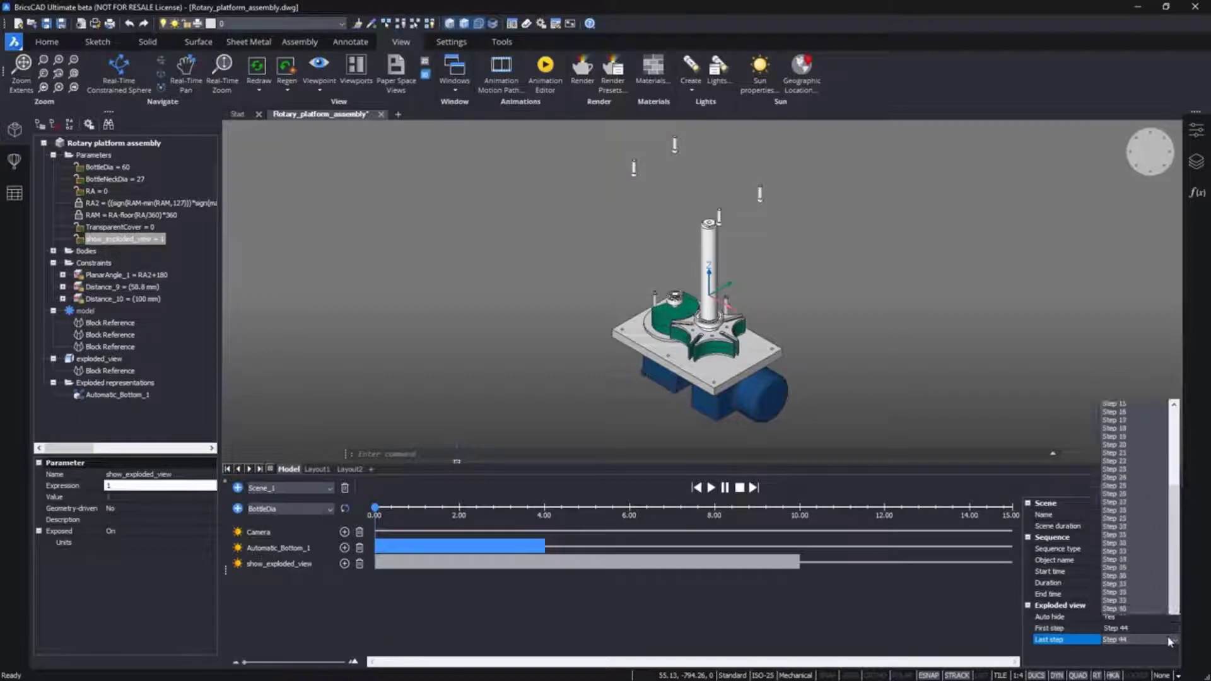
left_click(1136, 456)
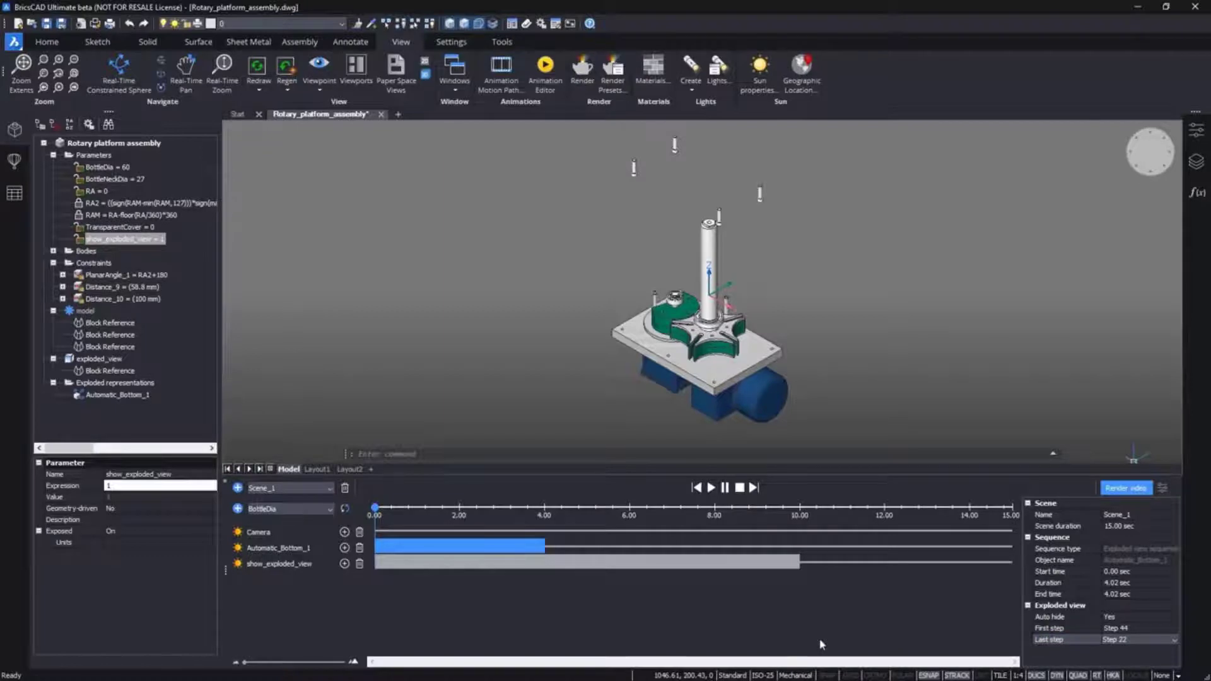
Step: Create a second Automatic_Bottom_1 sequence from about 4 to 10 seconds, with first step Step 44 and last step Step 0
double_click(595, 546)
left_click_drag(592, 546, 799, 551)
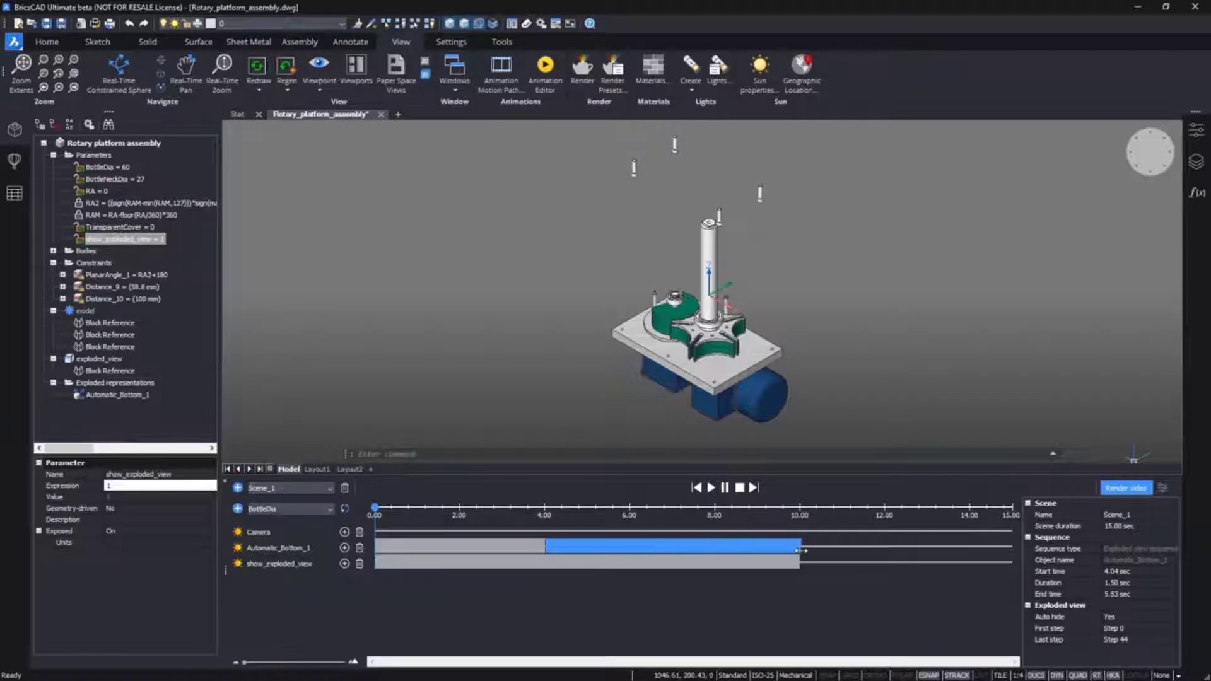
left_click(1165, 629)
left_click(1156, 631)
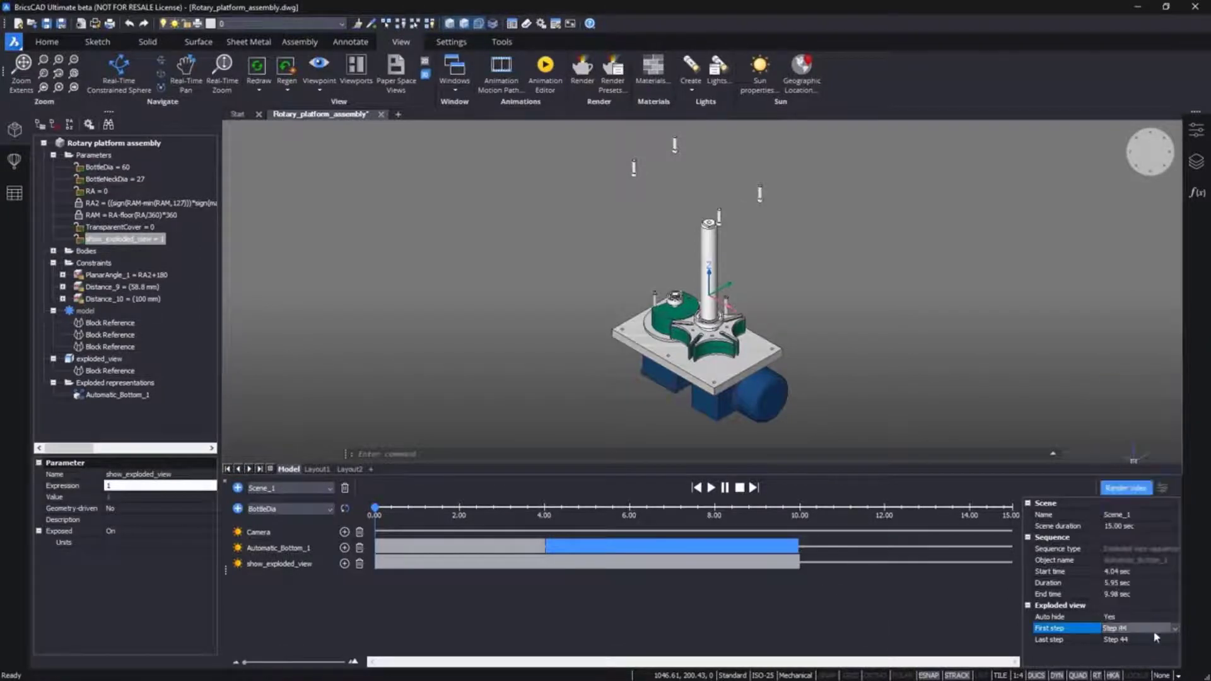
left_click(1156, 638)
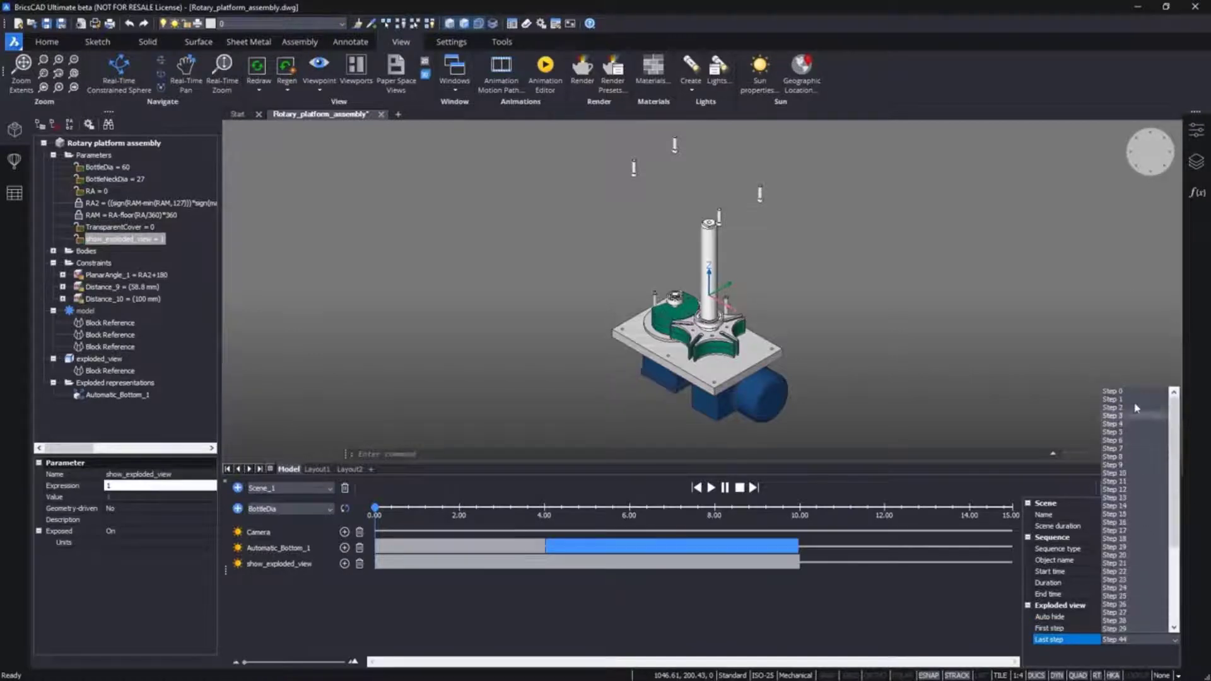
left_click(1133, 392)
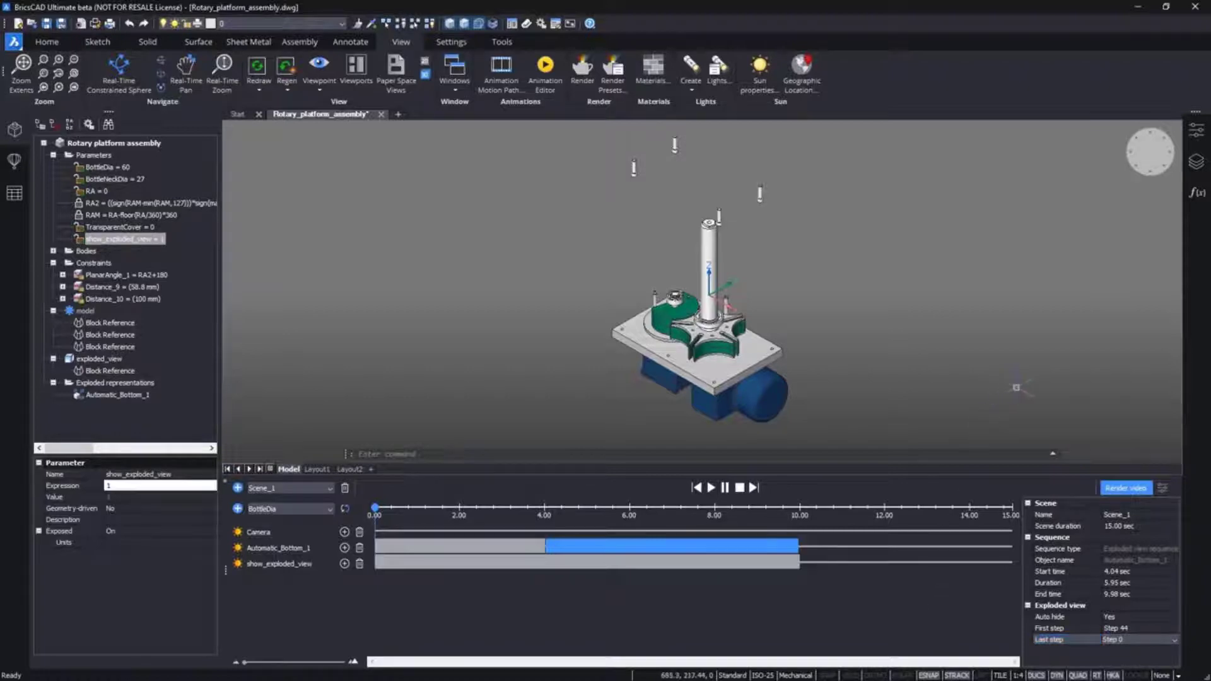
Step: Add two consecutive Camera sequences, one from 0 to about 4 seconds and one from about 4 to 10 seconds
left_click(344, 532)
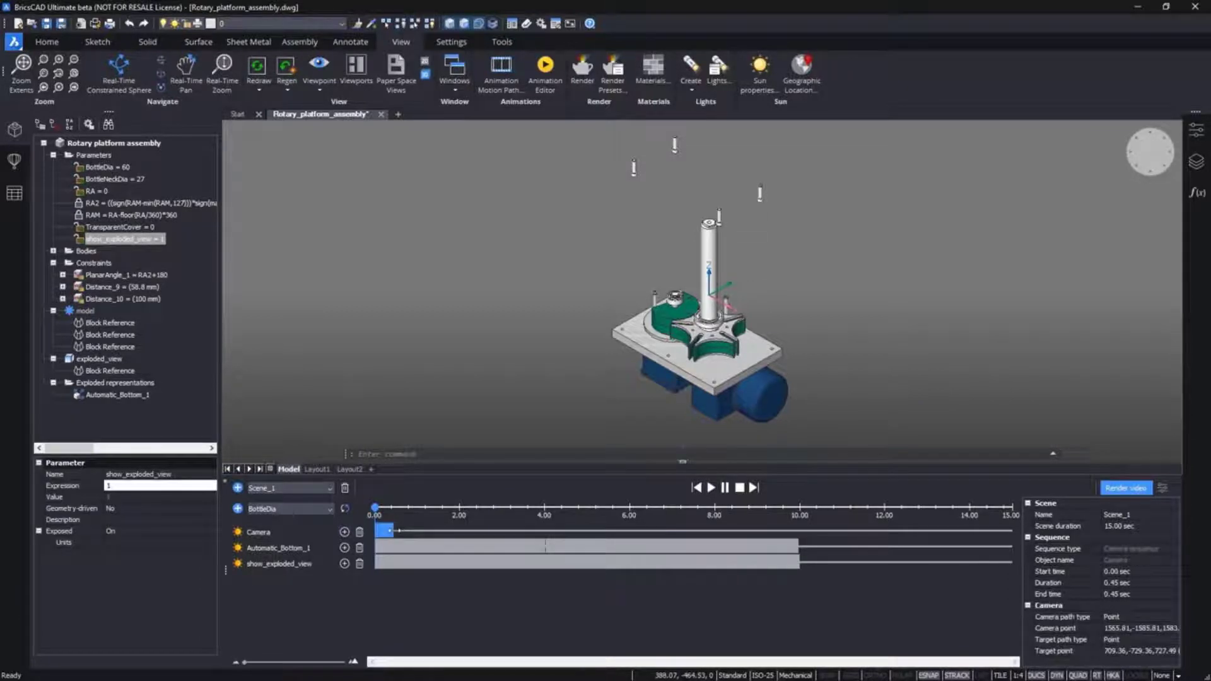
left_click_drag(392, 531, 551, 528)
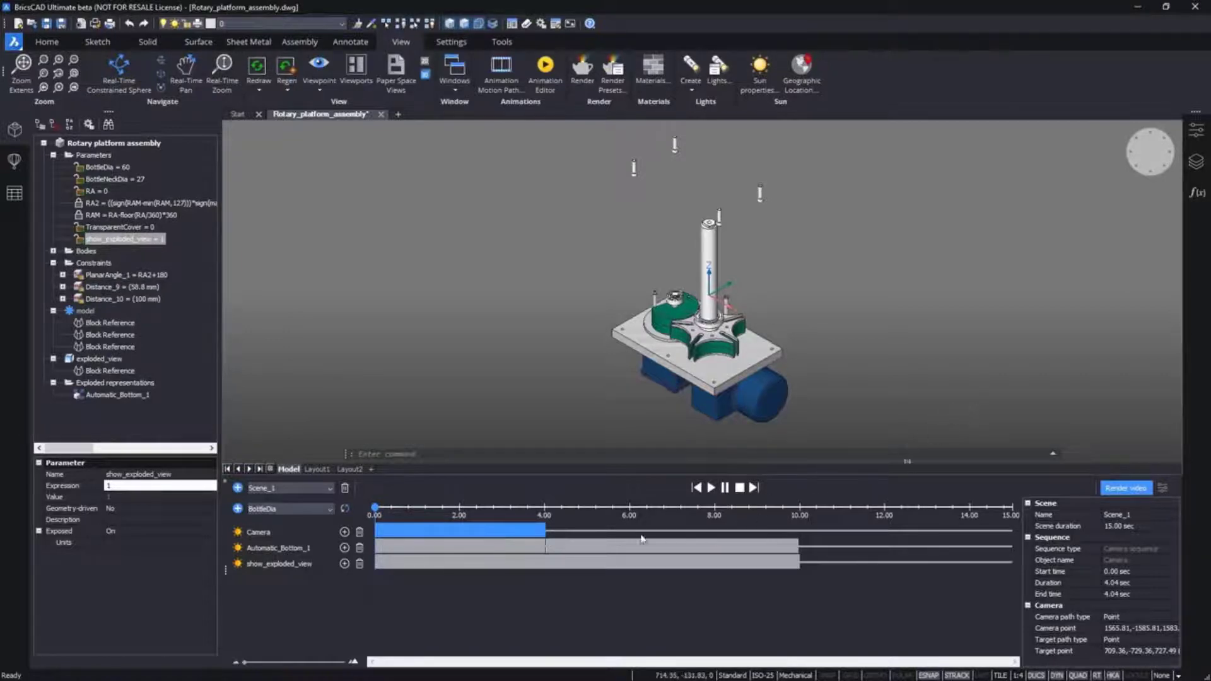
left_click(605, 530)
left_click_drag(601, 529, 546, 530)
left_click_drag(622, 530, 798, 530)
Step: Thaw the AnimationPaths layer to show the camera path in the model
left_click(1197, 161)
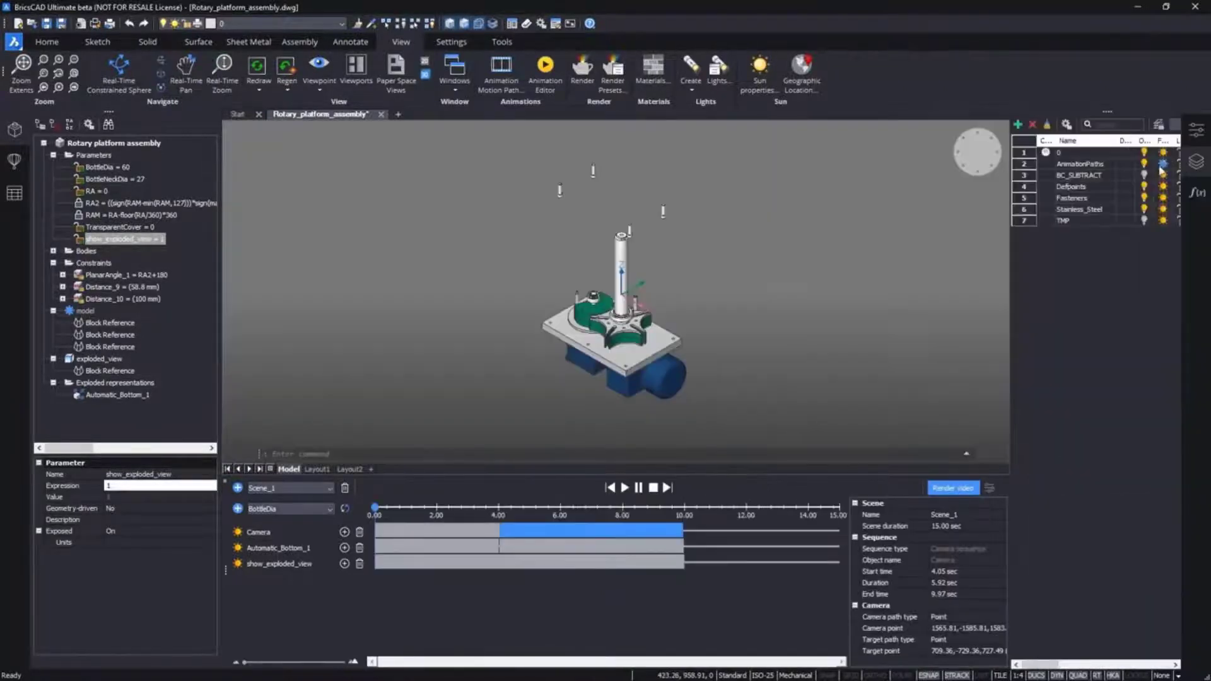
left_click(1197, 160)
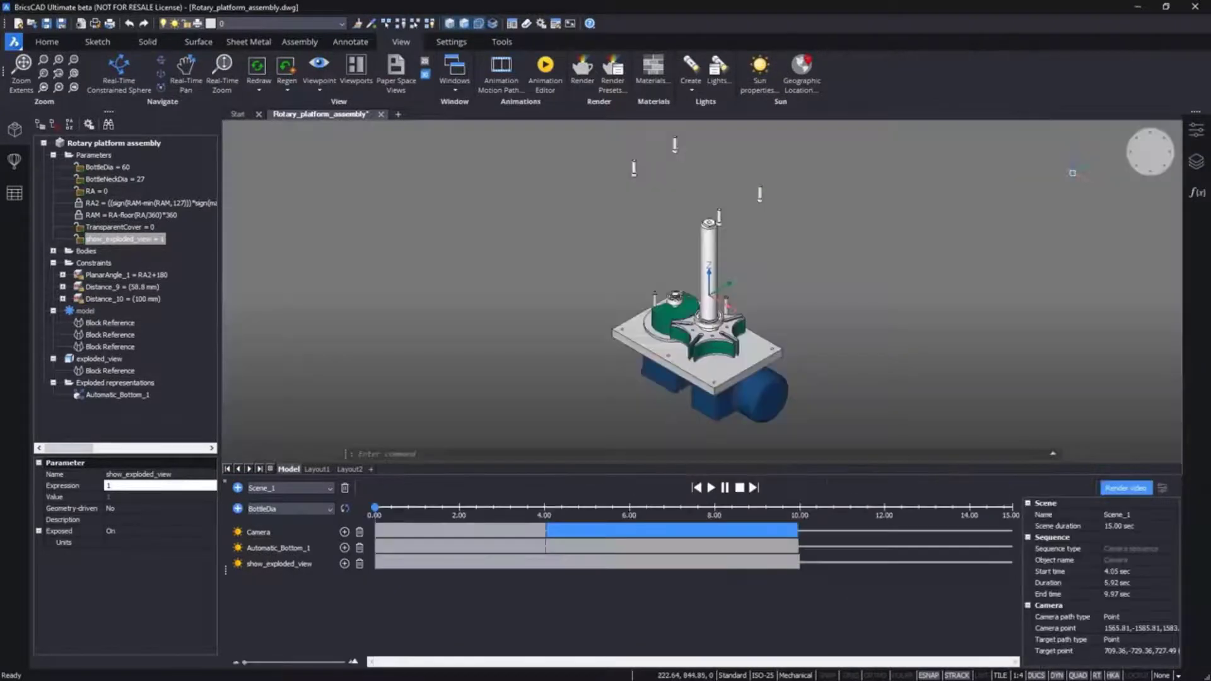
left_click(1160, 167)
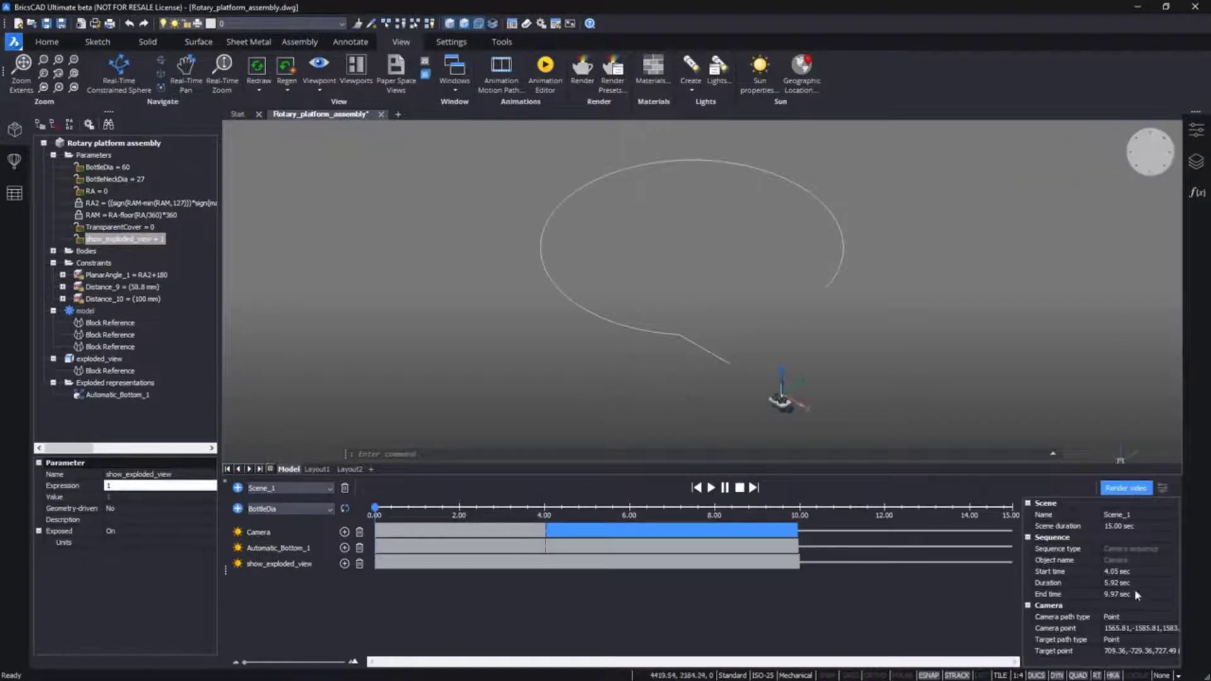
Step: Set the second camera sequence's path type to Path and pick the large curved line above the assembly as its camera path
left_click(1139, 618)
left_click(1145, 628)
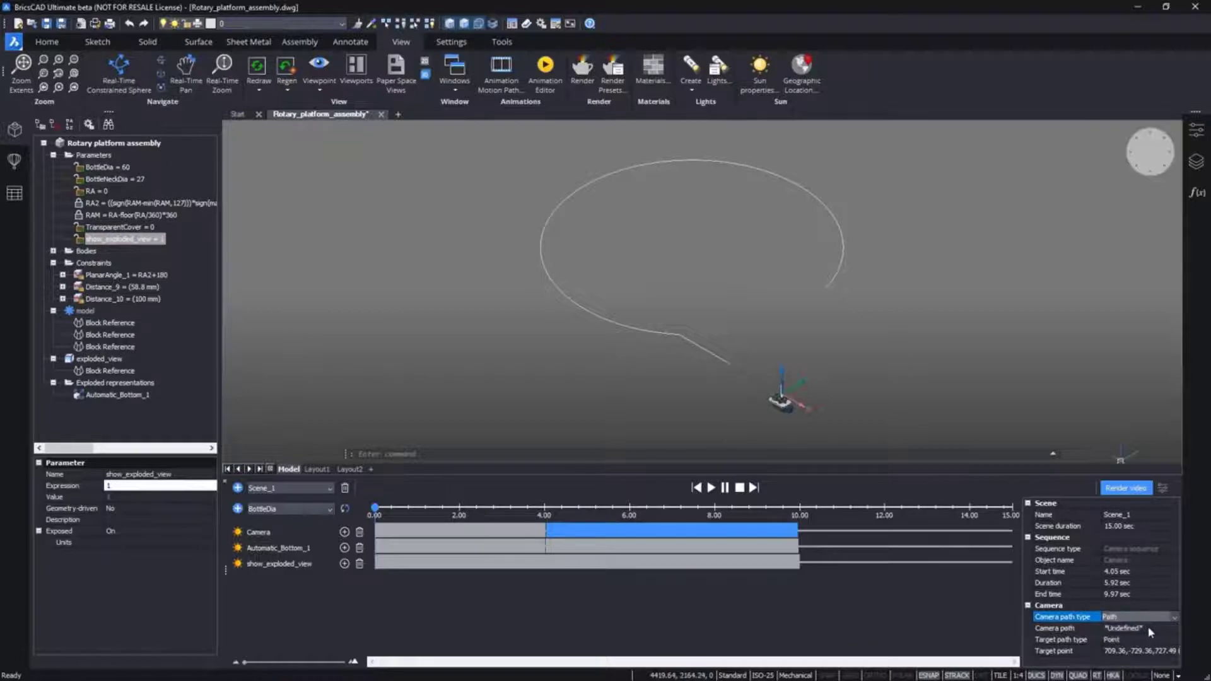
left_click(1162, 627)
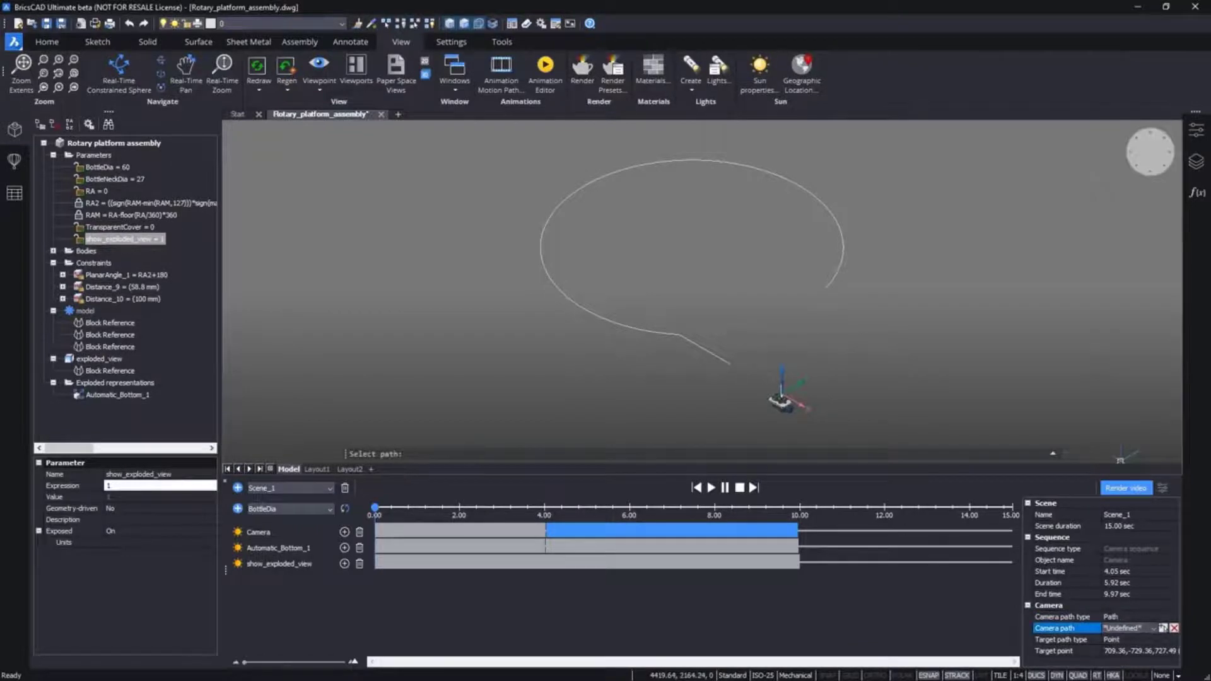
left_click(629, 321)
key("Return")
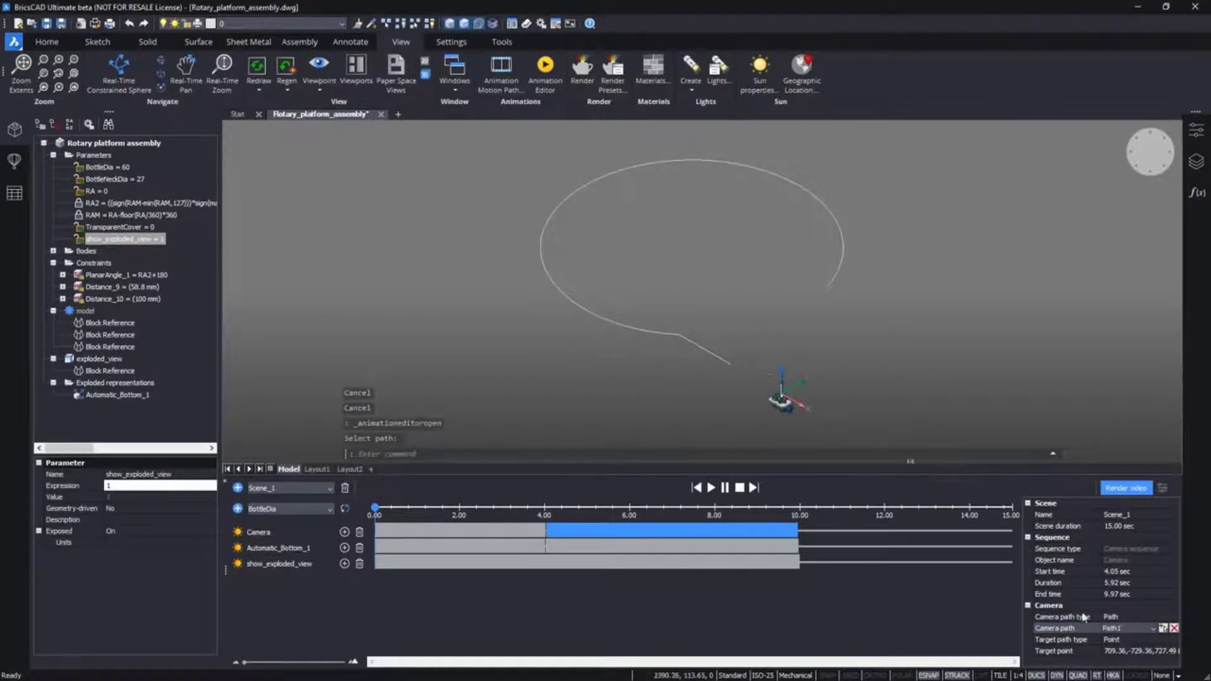
Step: Set the second camera sequence's target point to 0,0,0 and scrub the timeline to about 10 seconds to preview the motion
left_click(1134, 642)
left_click(1152, 652)
left_click(1161, 651)
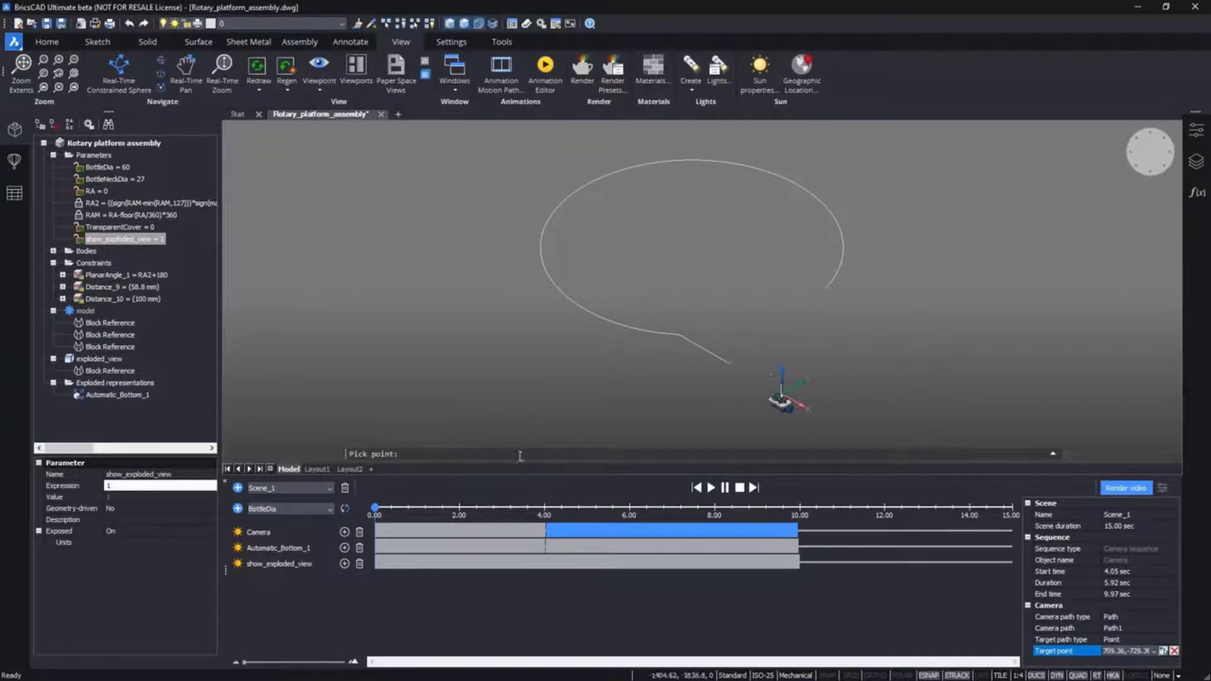
type("0,0,0")
key("Return")
key("Return")
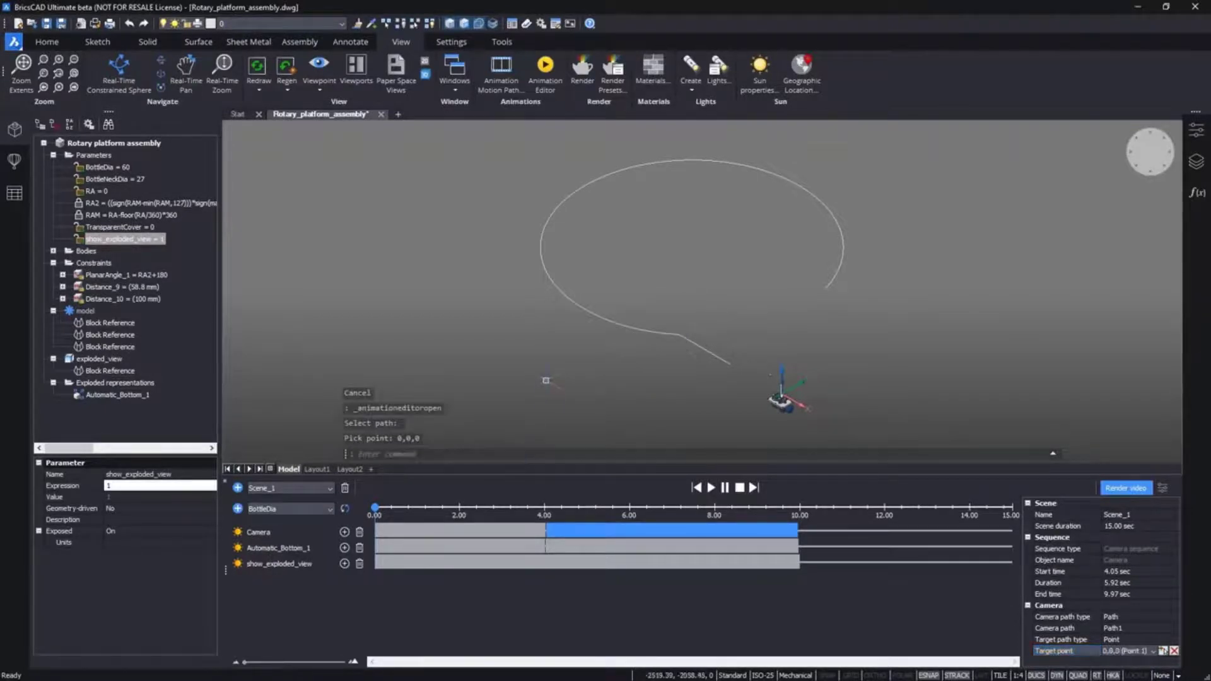
left_click(476, 507)
left_click_drag(477, 507, 796, 505)
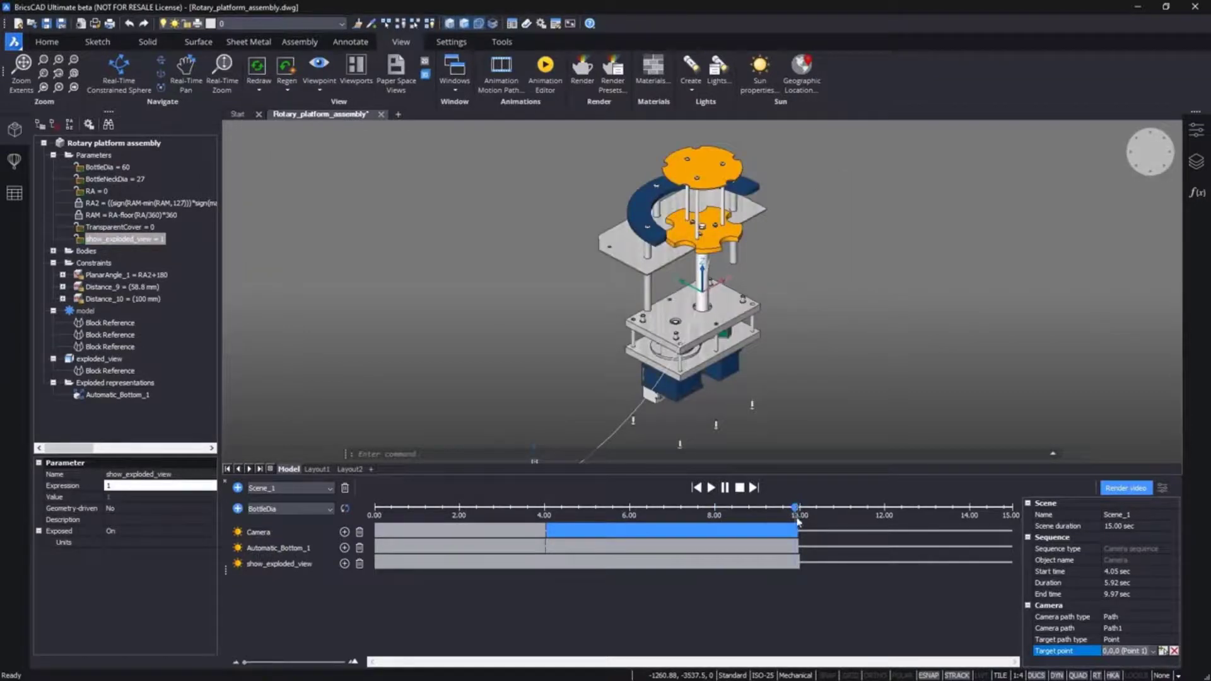
Step: Add a second show_exploded_view sequence from about 10 to 15 seconds with start and end values of 0
left_click_drag(832, 563, 1013, 561)
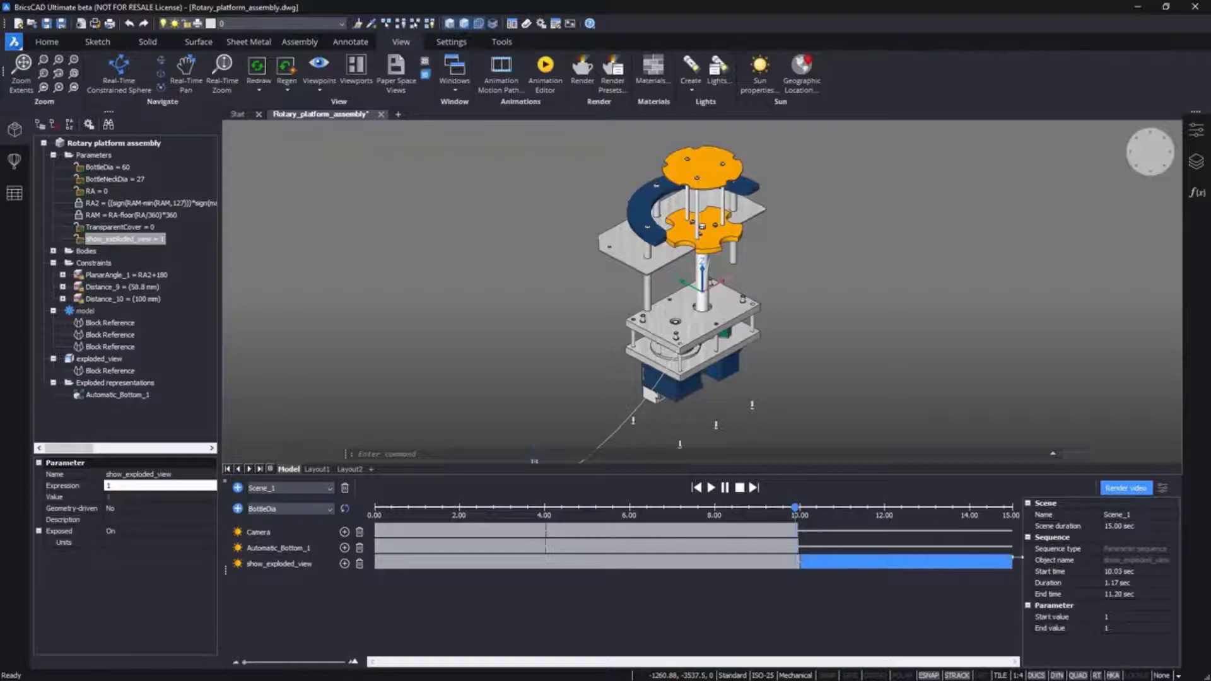
left_click(1112, 617)
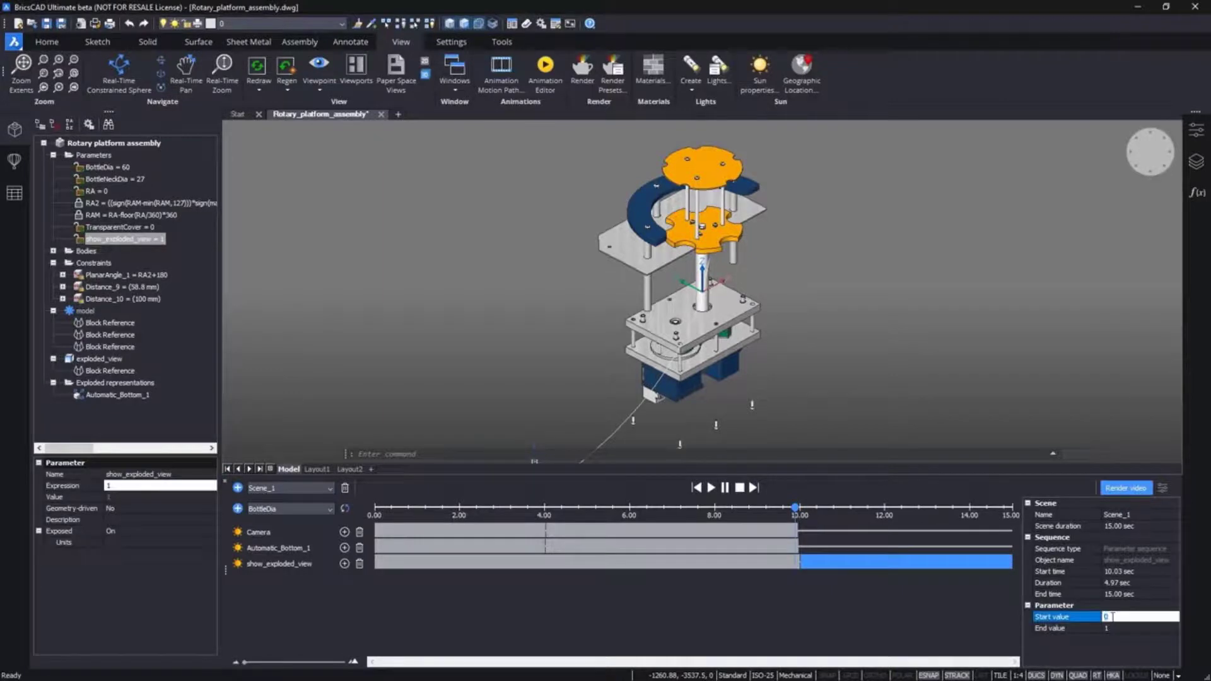
left_click(1115, 628)
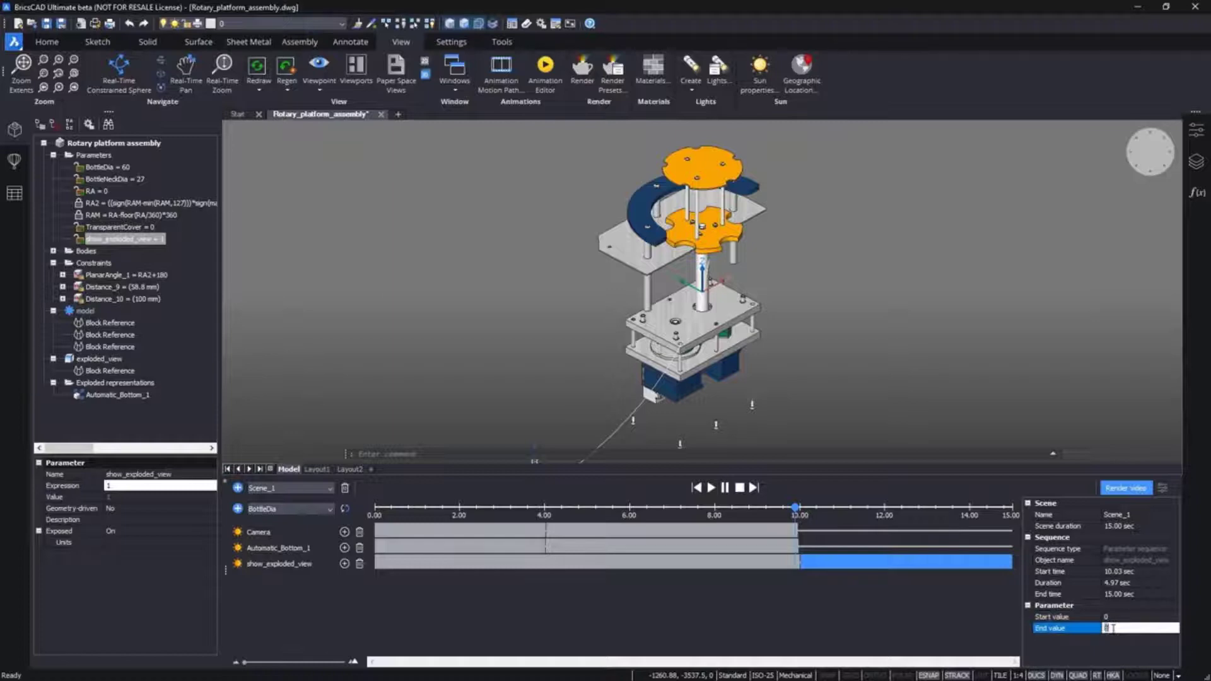
Step: Add the RA parameter as an animated object to Scene_1 and show its properties in the assembly tree
left_click(328, 510)
left_click(268, 544)
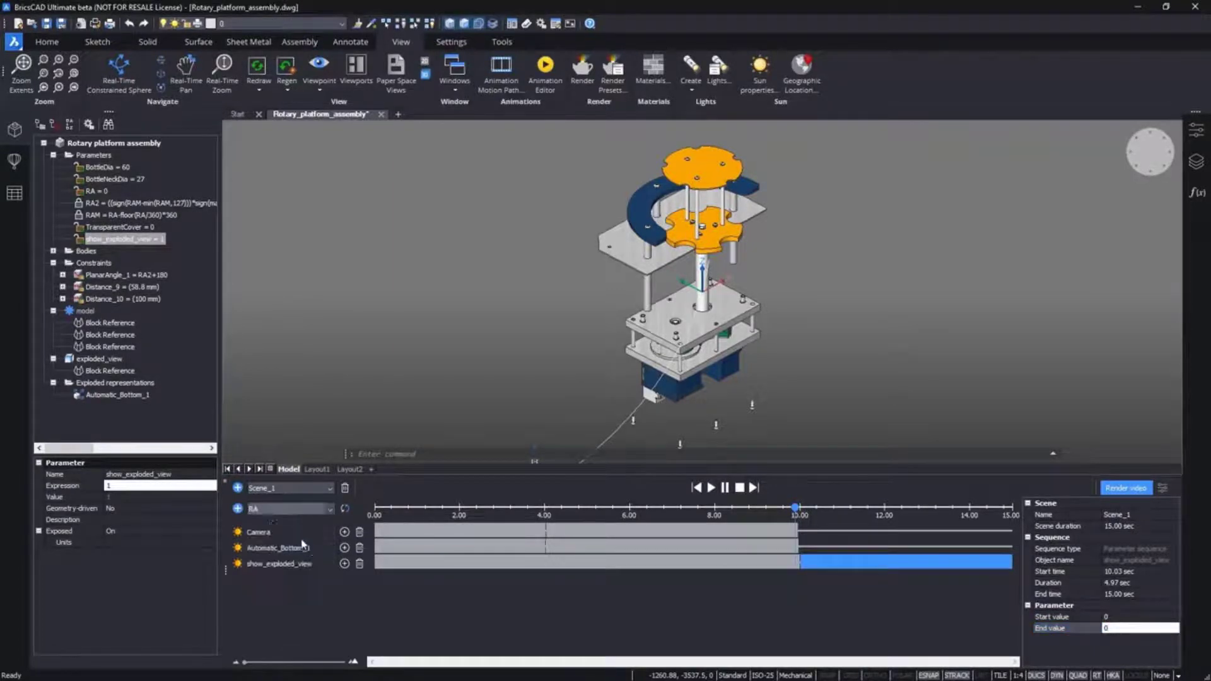
left_click(238, 509)
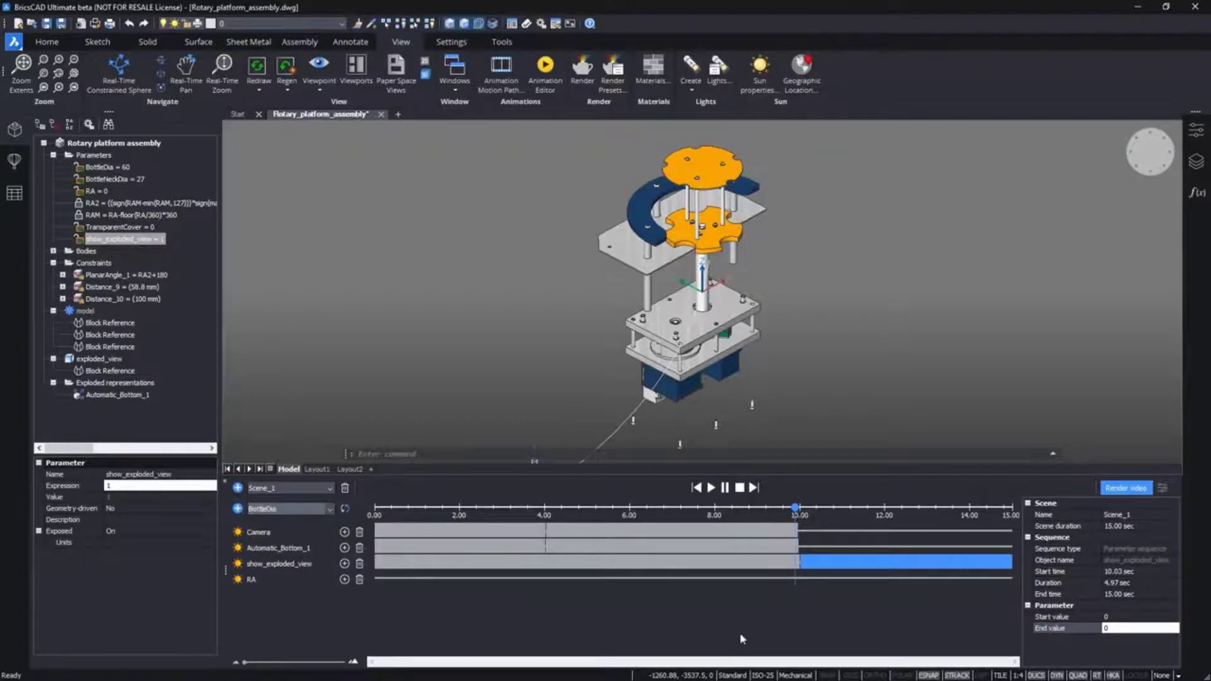
left_click(98, 192)
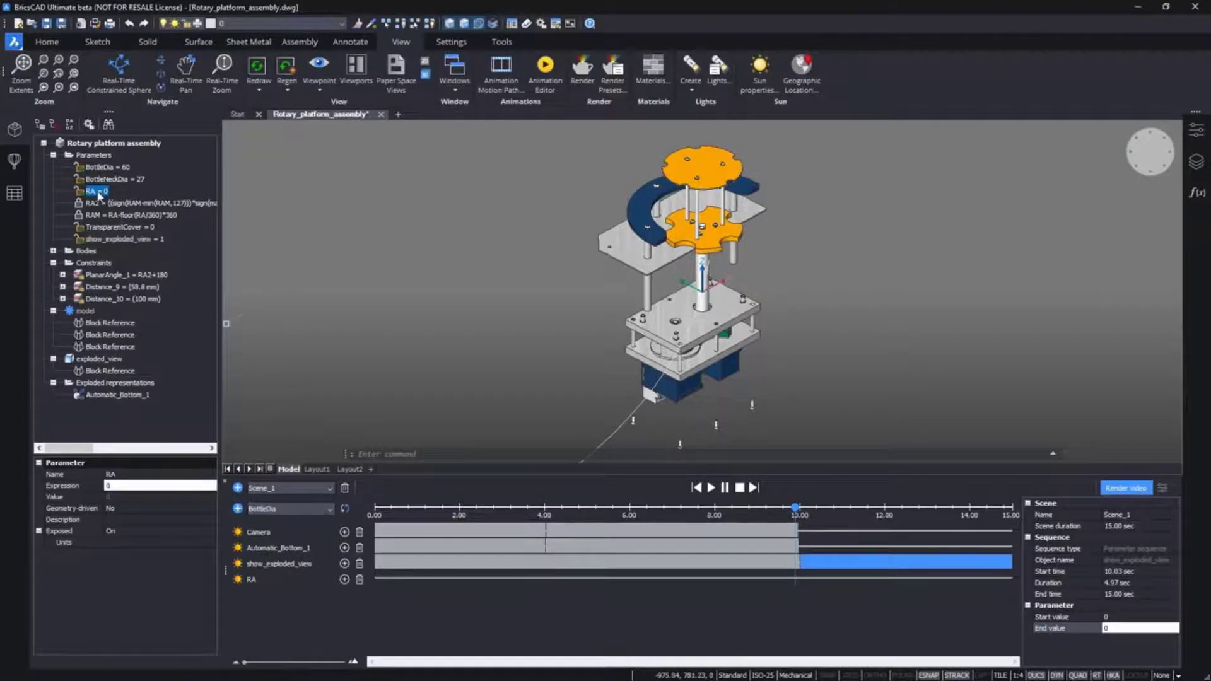
Step: Create an RA sequence from 10 to 15 seconds and set its end value to 1800
double_click(811, 579)
left_click_drag(813, 578, 1012, 578)
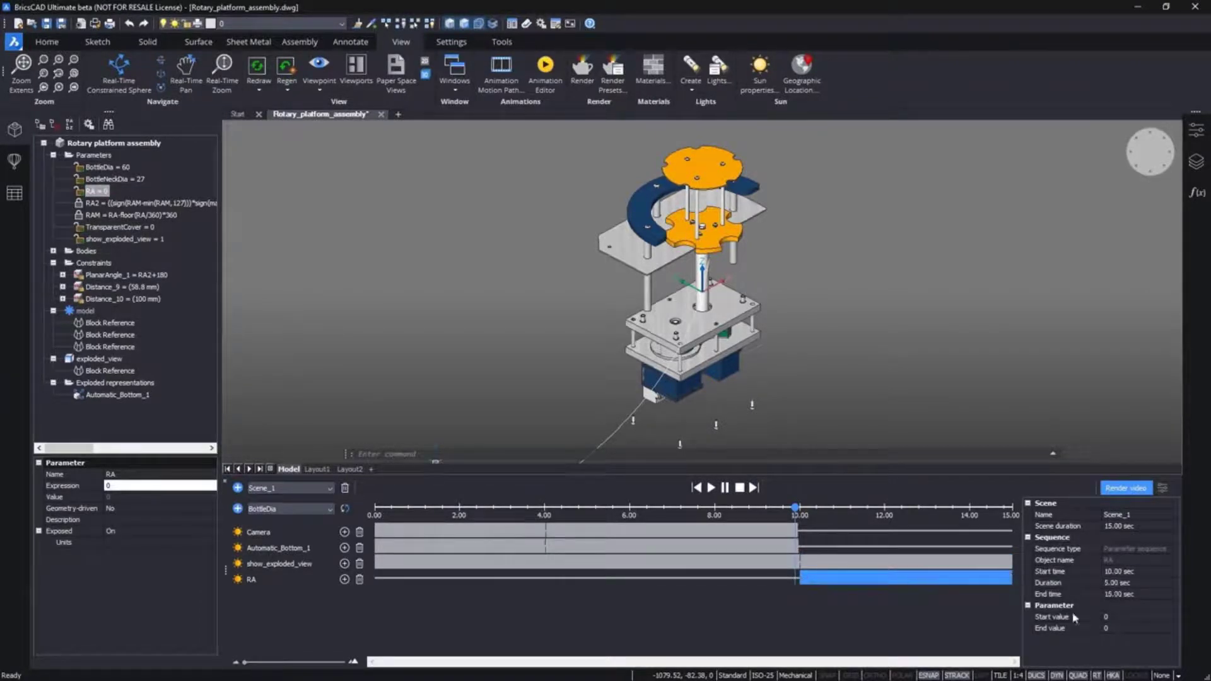
left_click(1114, 629)
type("1800")
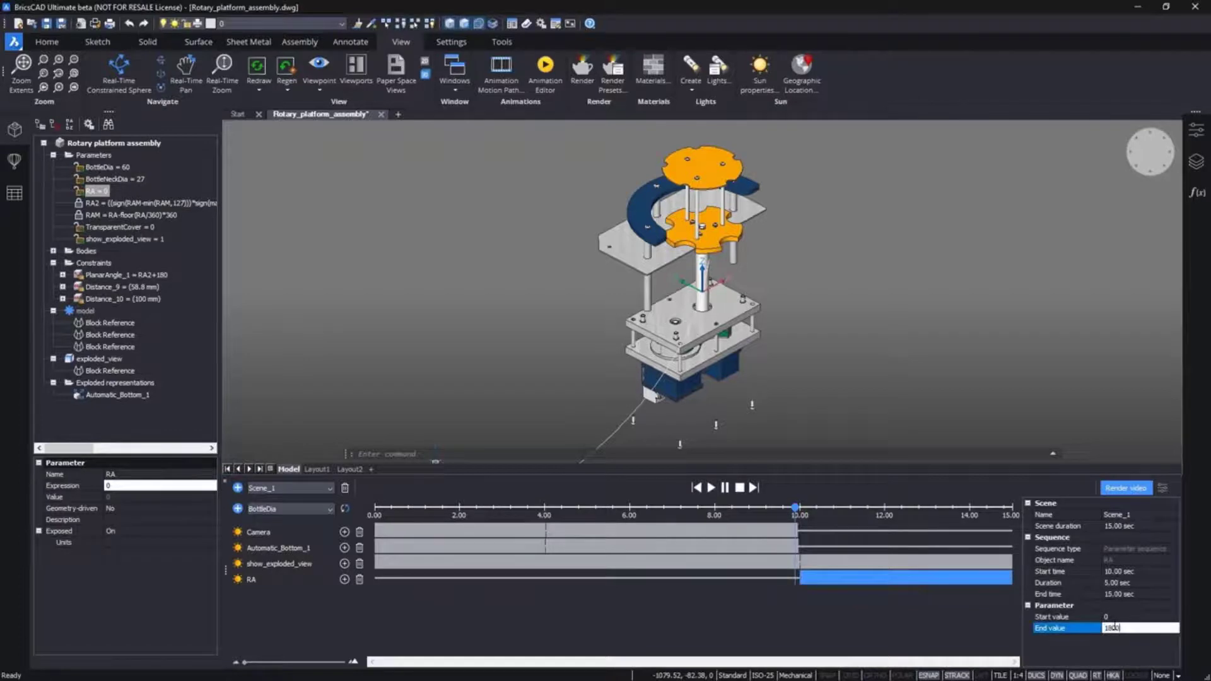
Step: Scrub the timeline from just after 10 seconds to 12 seconds to preview the RA rotation
key("Return")
left_click(823, 509)
left_click(875, 509)
left_click(884, 508)
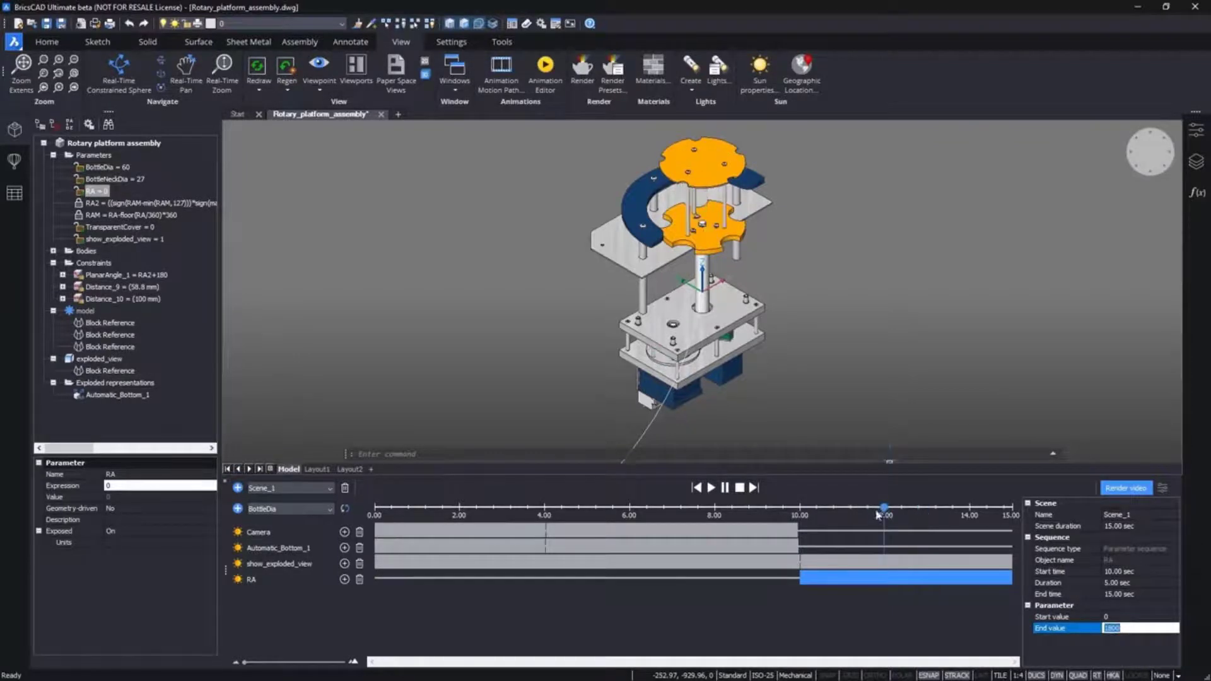
Step: Add the TransparentCover parameter as an animated object to Scene_1 and create its first sequence from about 10 to 12 seconds
left_click(333, 507)
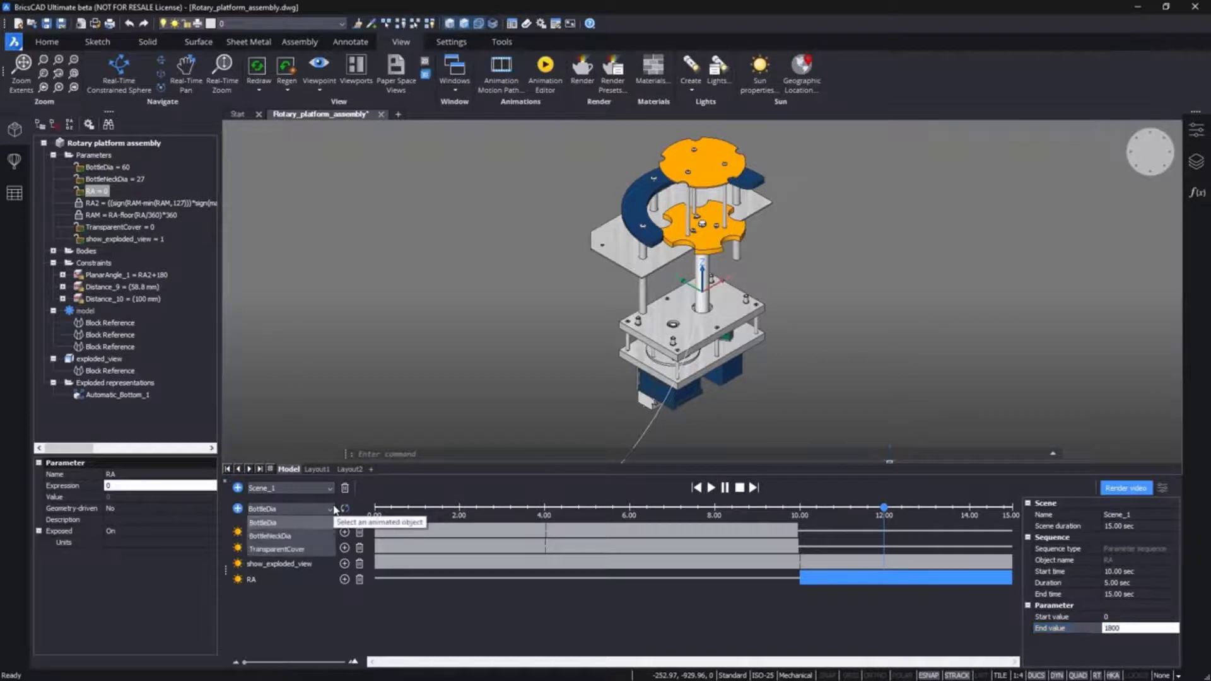
left_click(303, 551)
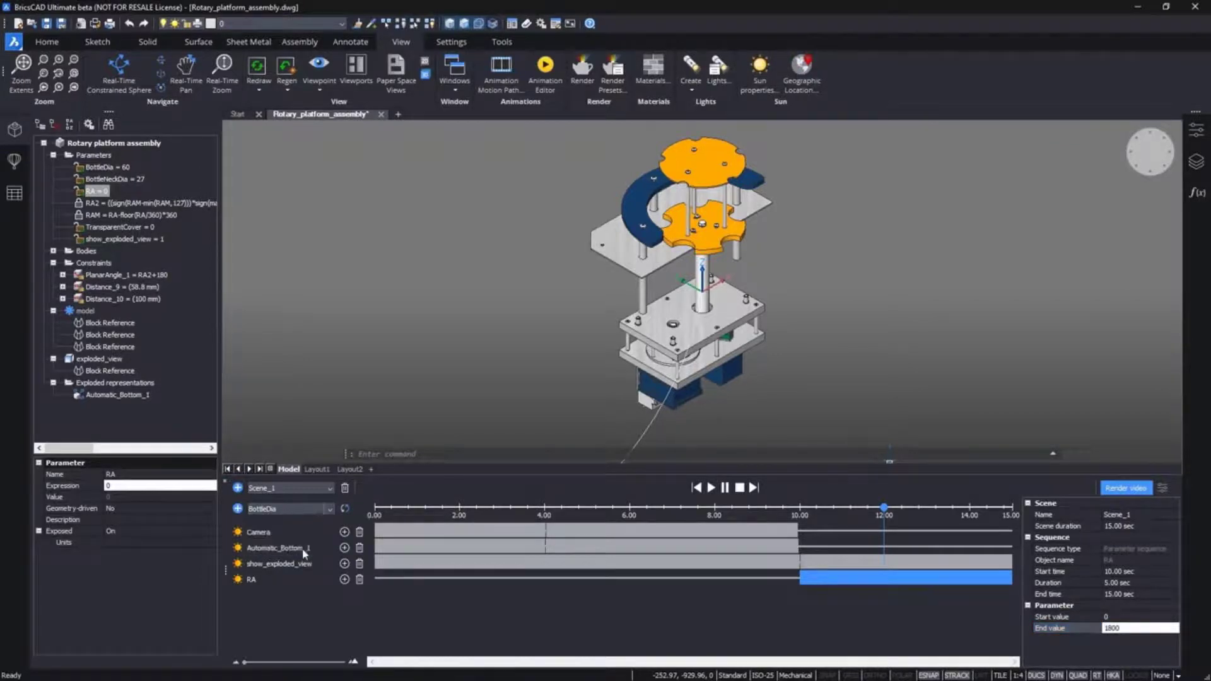
left_click(238, 510)
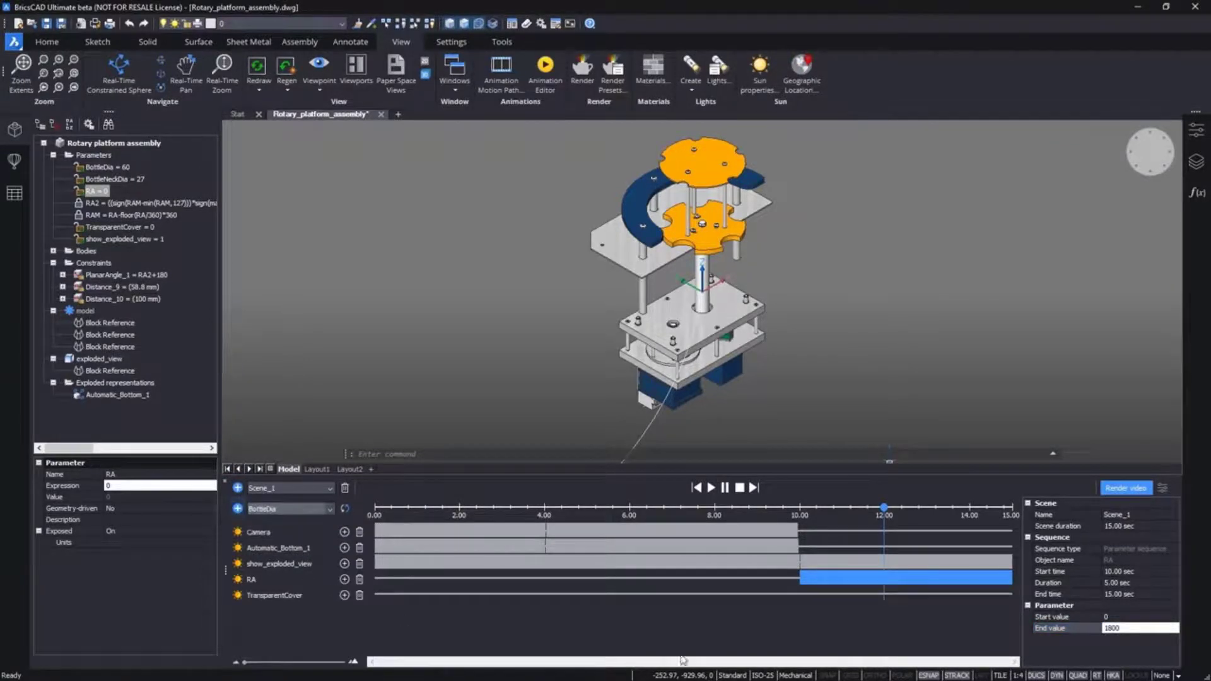
left_click(822, 594)
left_click_drag(818, 594, 800, 594)
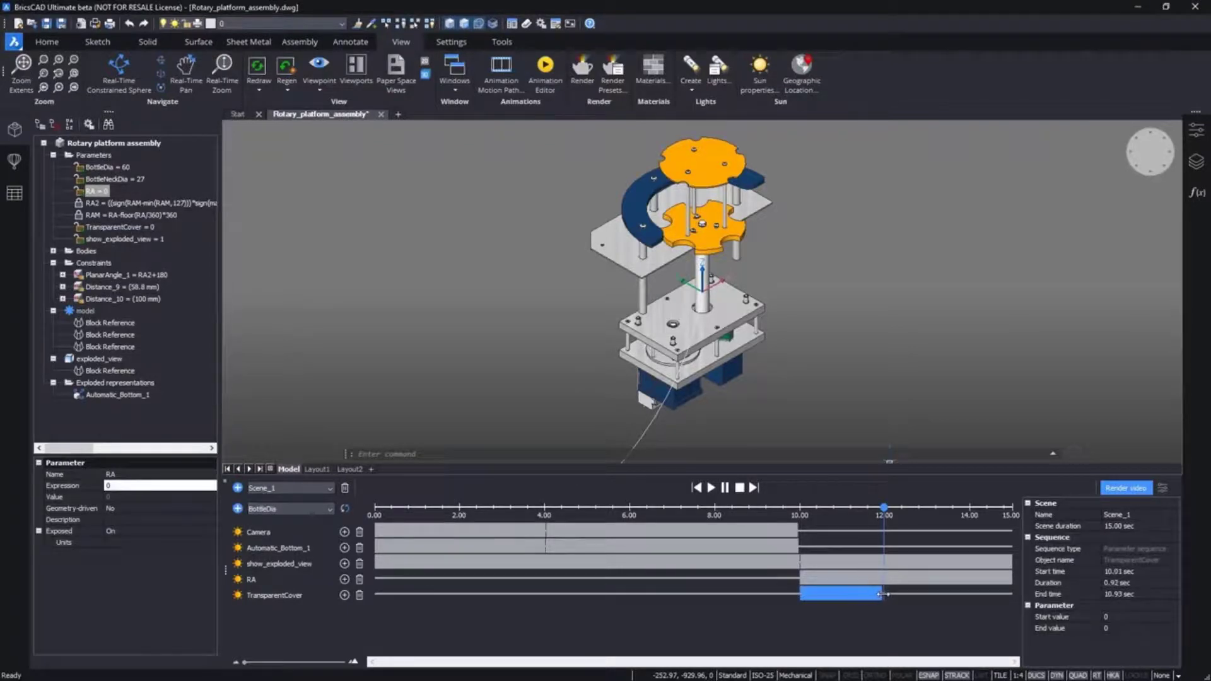
Step: Add a second TransparentCover sequence from 12 to about 15 seconds with start and end values of 2
double_click(909, 595)
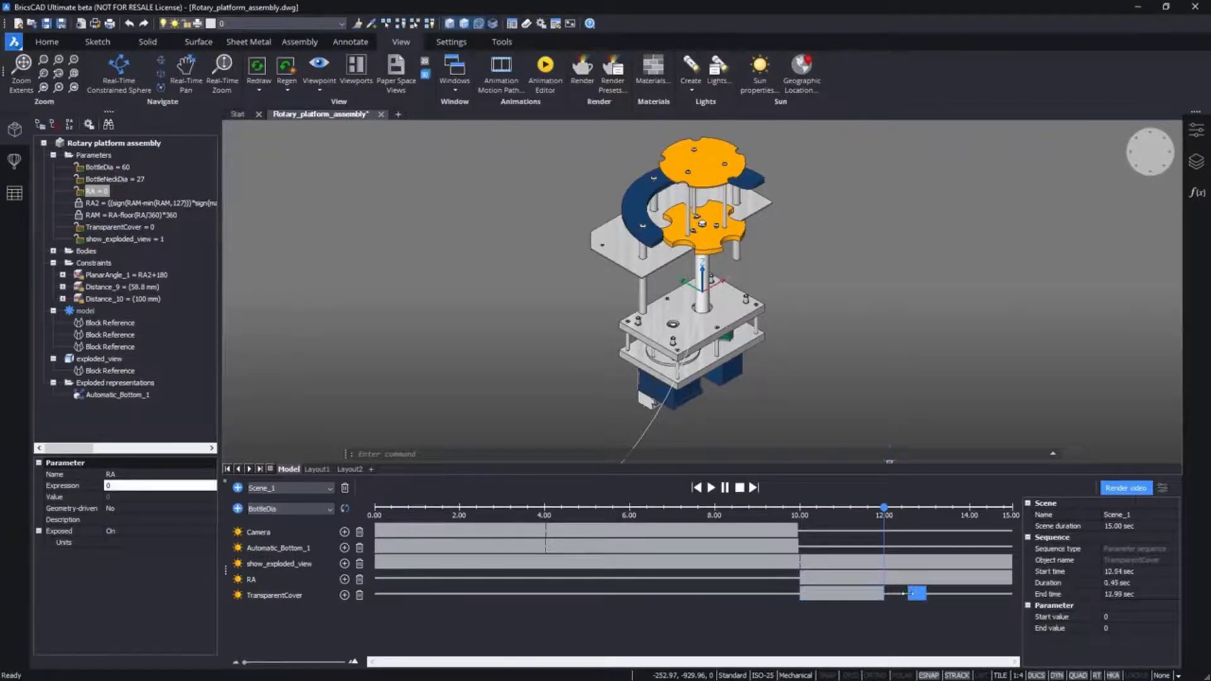
left_click_drag(909, 595, 890, 596)
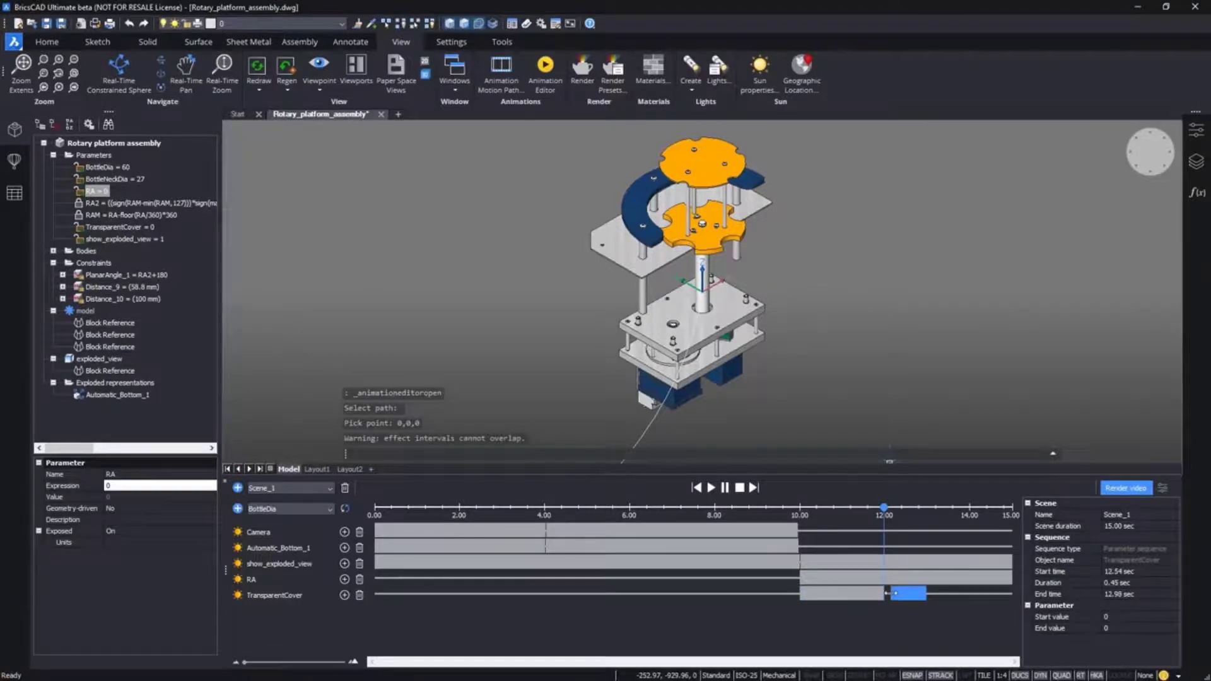
left_click_drag(925, 593, 1012, 594)
left_click(1106, 618)
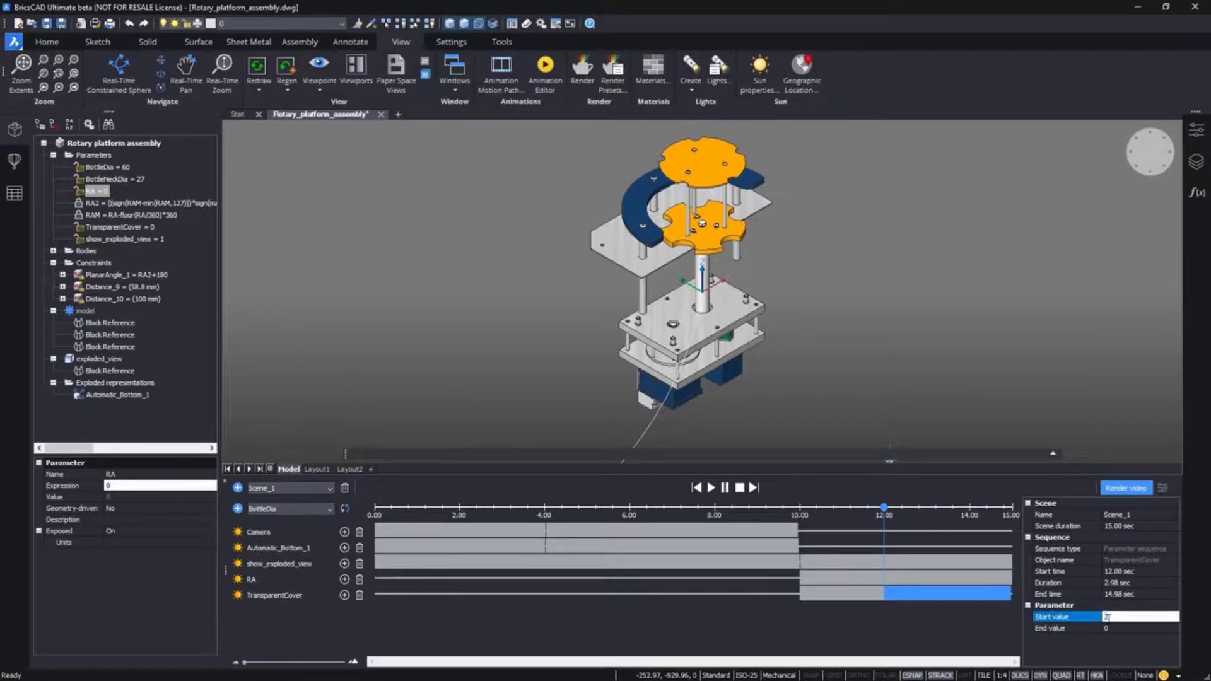
left_click(1114, 628)
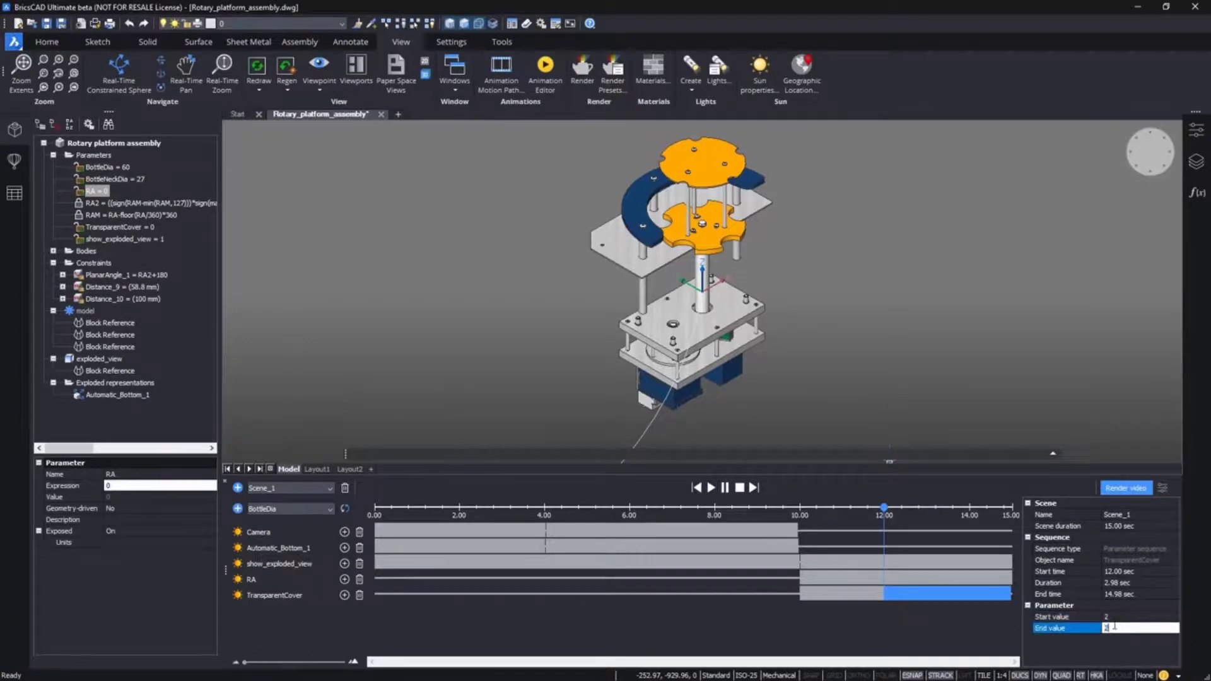
Step: Scrub the timeline to just before 15 seconds to preview the transparent cover with the rotating mechanism
left_click(915, 510)
left_click(942, 511)
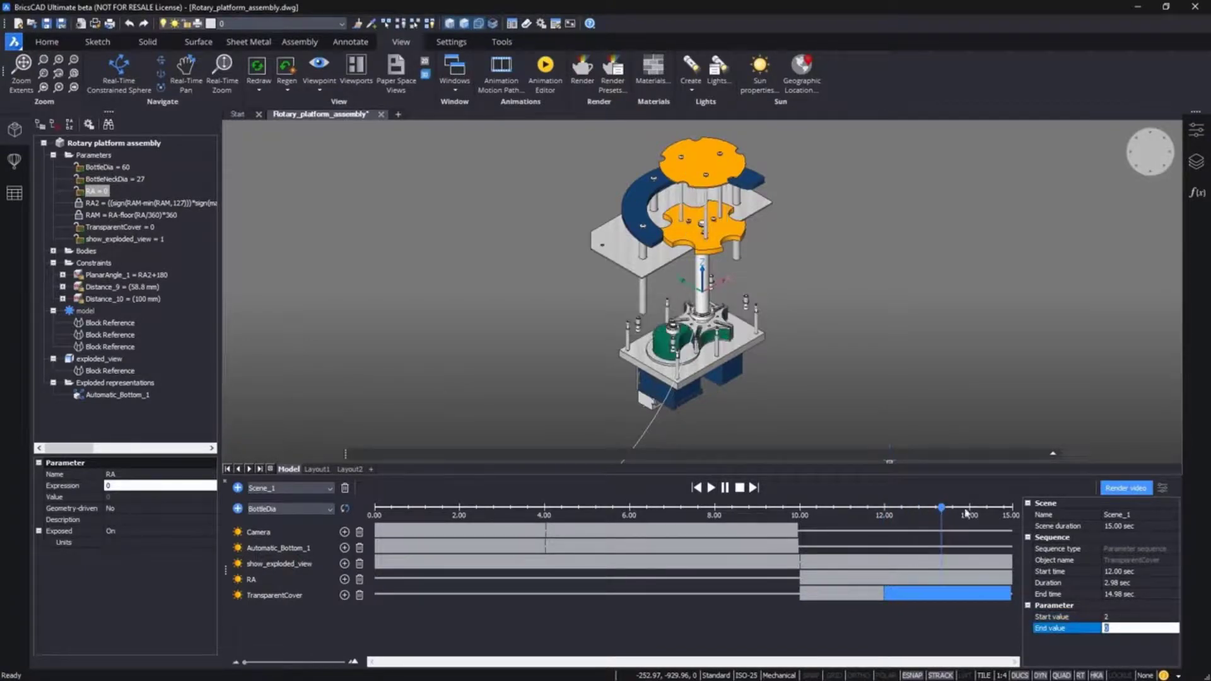
left_click(986, 509)
left_click(1001, 510)
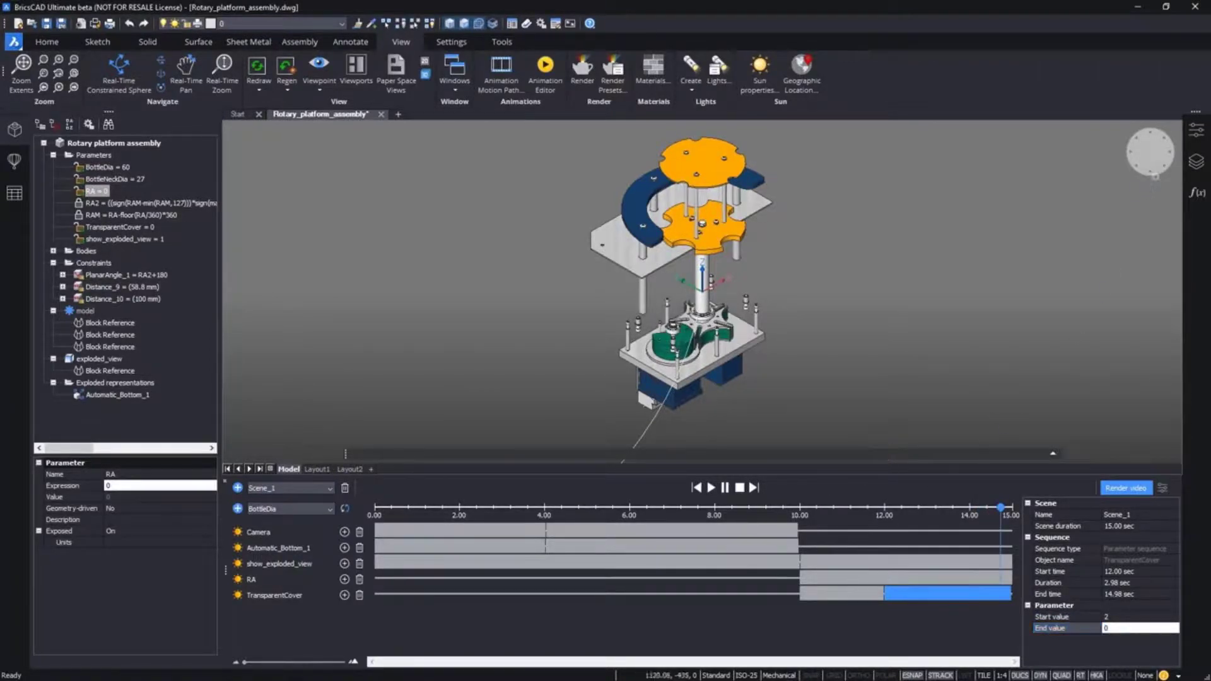
Step: Add a third camera sequence to the timeline from about 10 to 15 seconds
left_click(1162, 167)
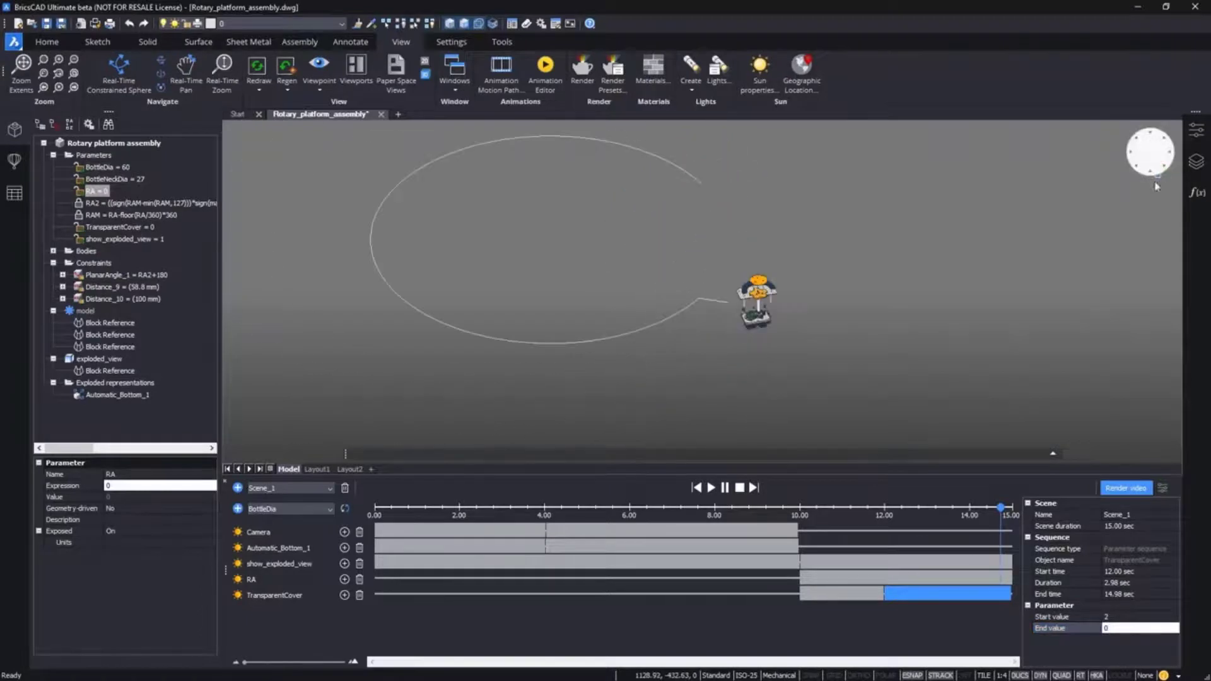
left_click(826, 531)
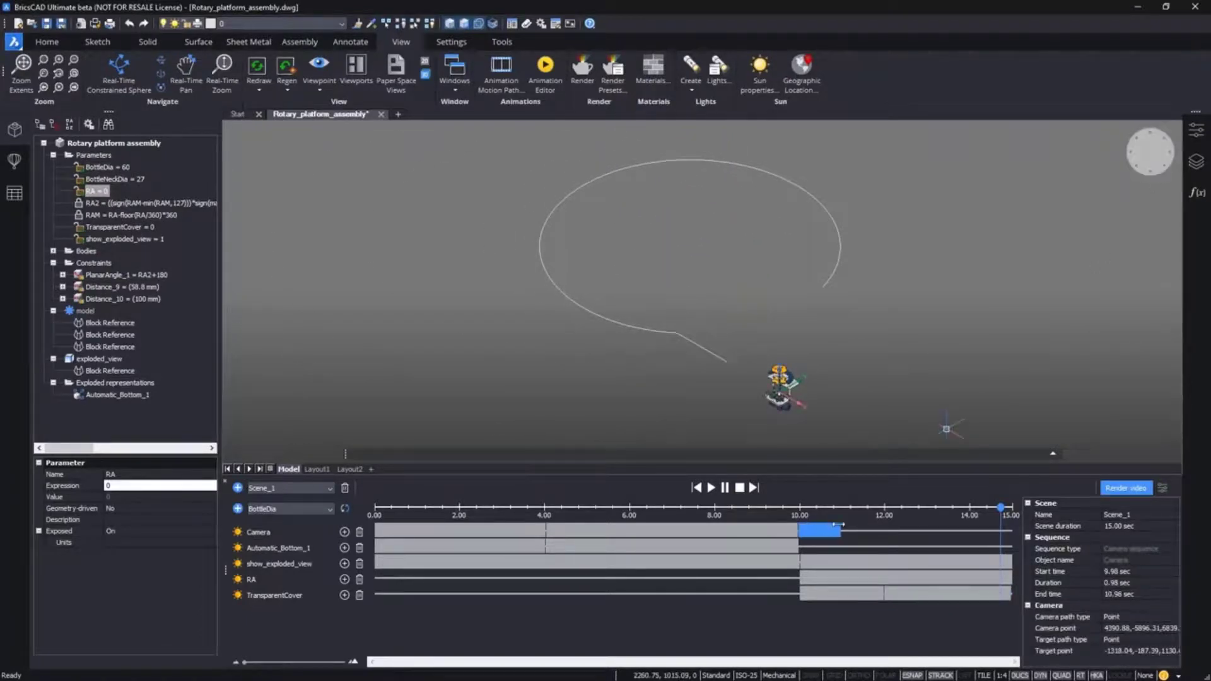
left_click_drag(846, 525, 995, 526)
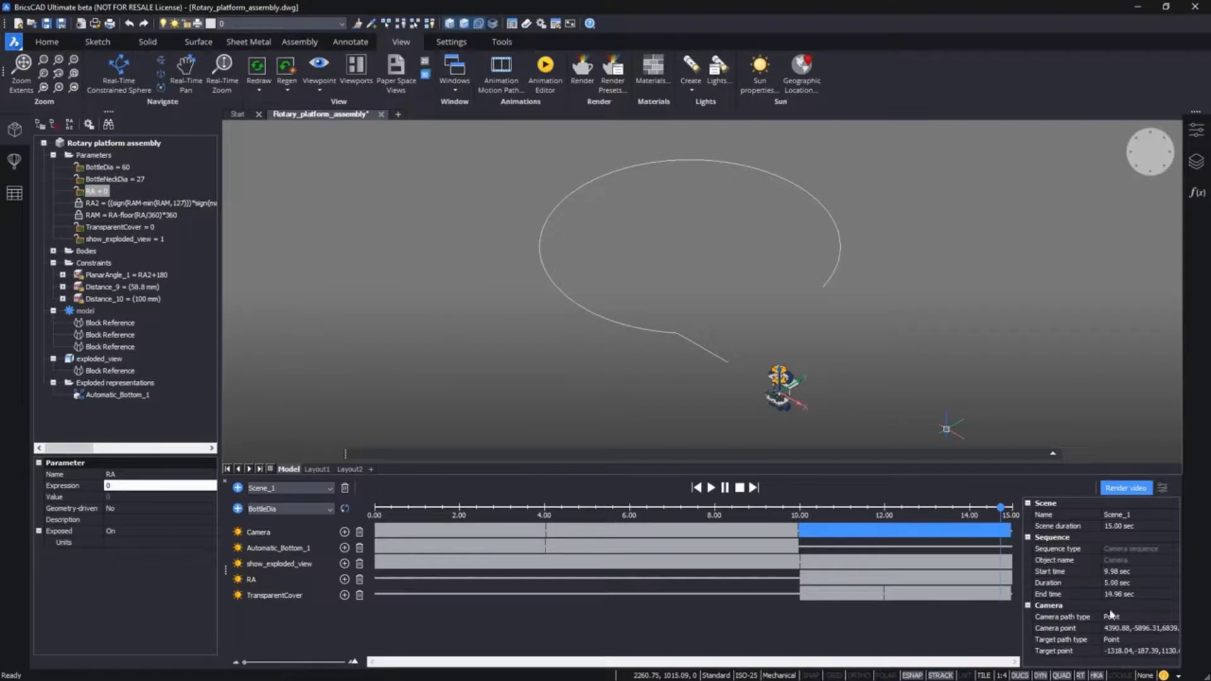
Step: Set the third camera sequence's camera path type to Path and use the short straight line near the assembly as its path
left_click(1120, 618)
left_click(1129, 631)
left_click(1130, 631)
left_click(1163, 628)
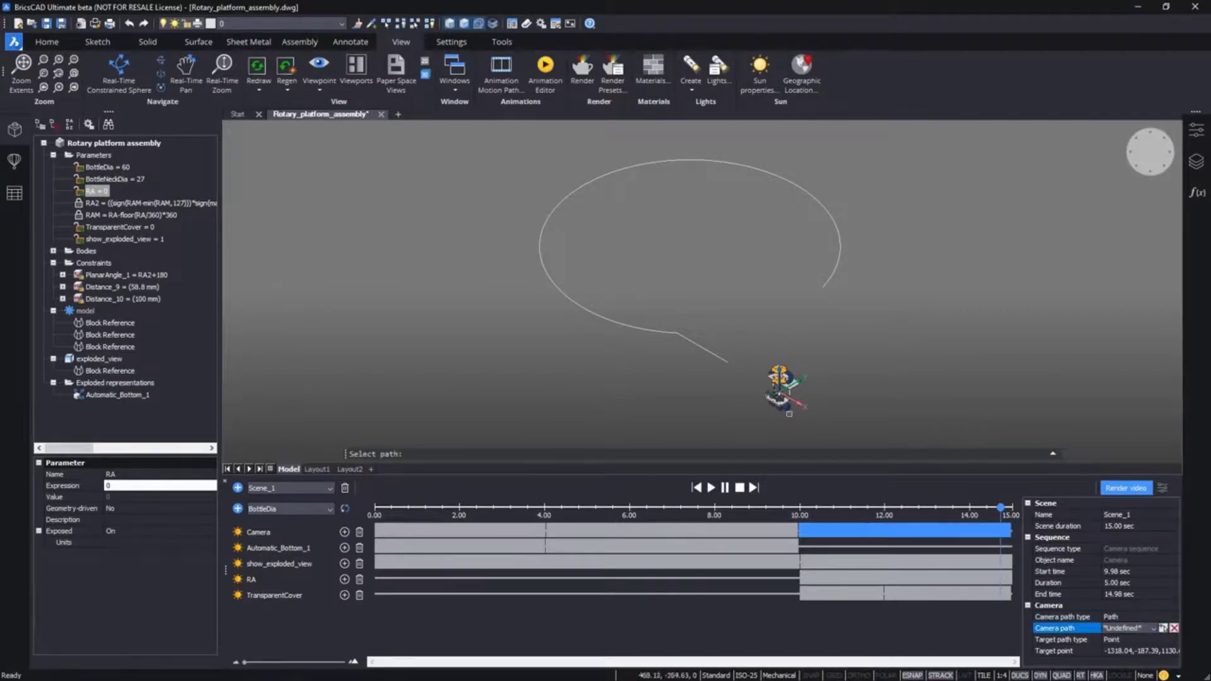
left_click(727, 357)
key("Return")
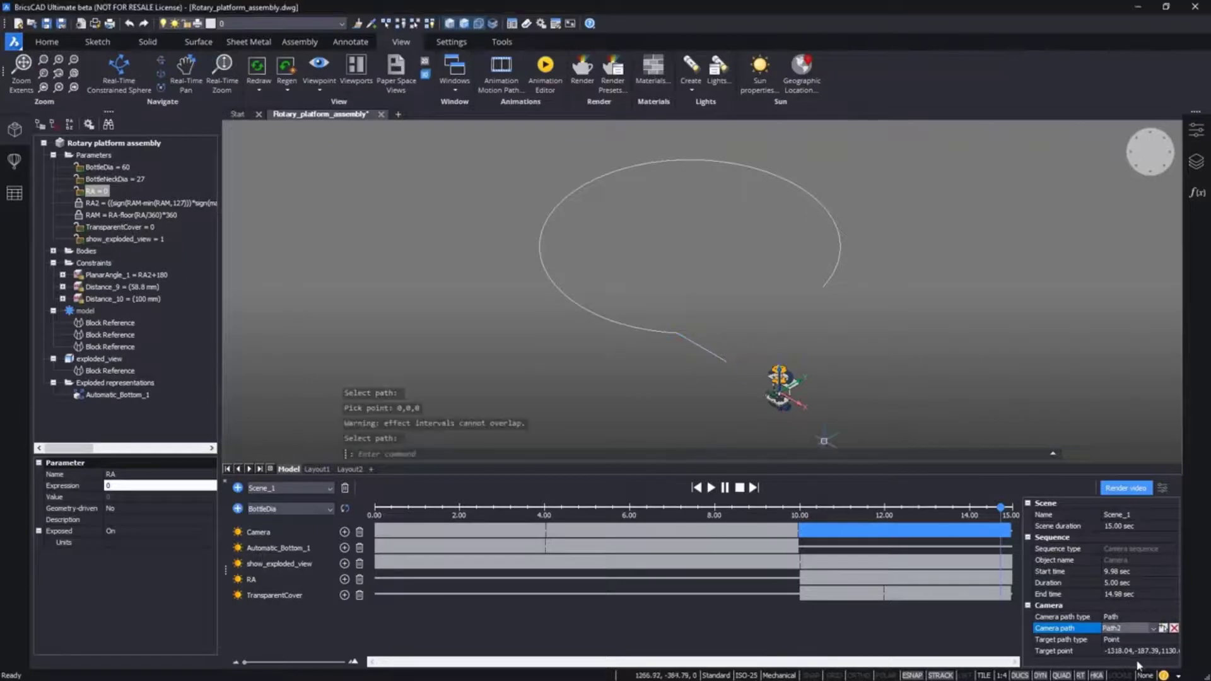
Step: Set the third camera sequence's target point to 0,0,0 and accept the suggested point name
left_click(1139, 650)
left_click(1161, 651)
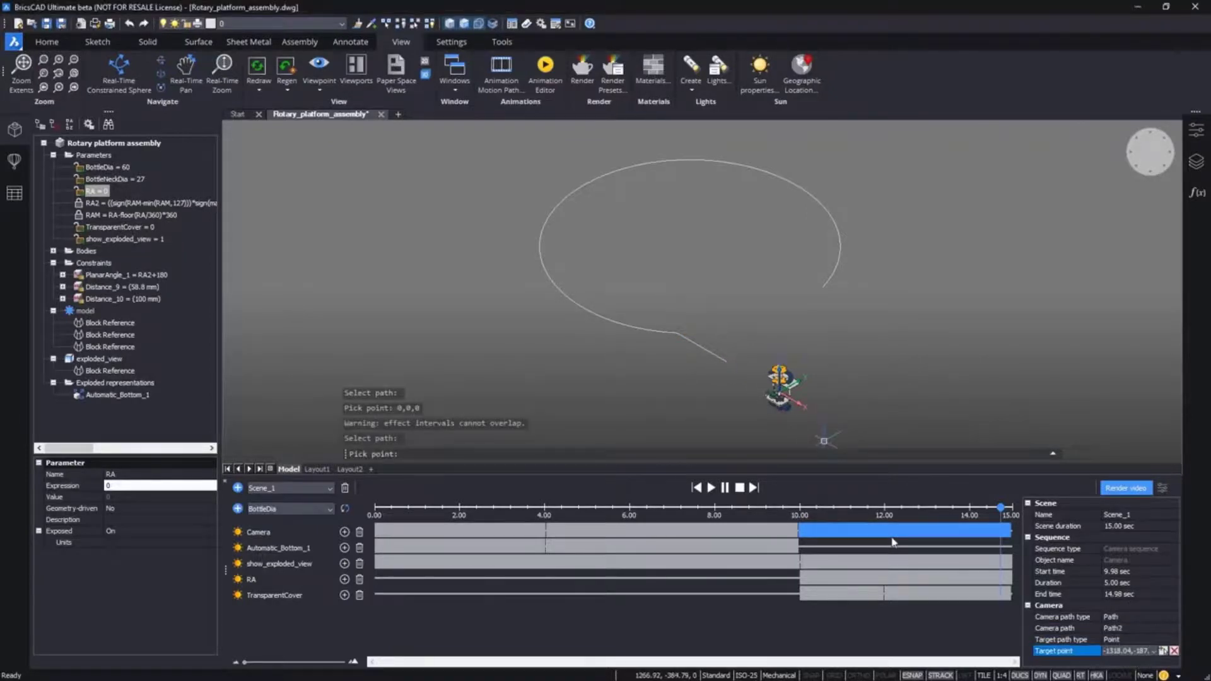
key("Return")
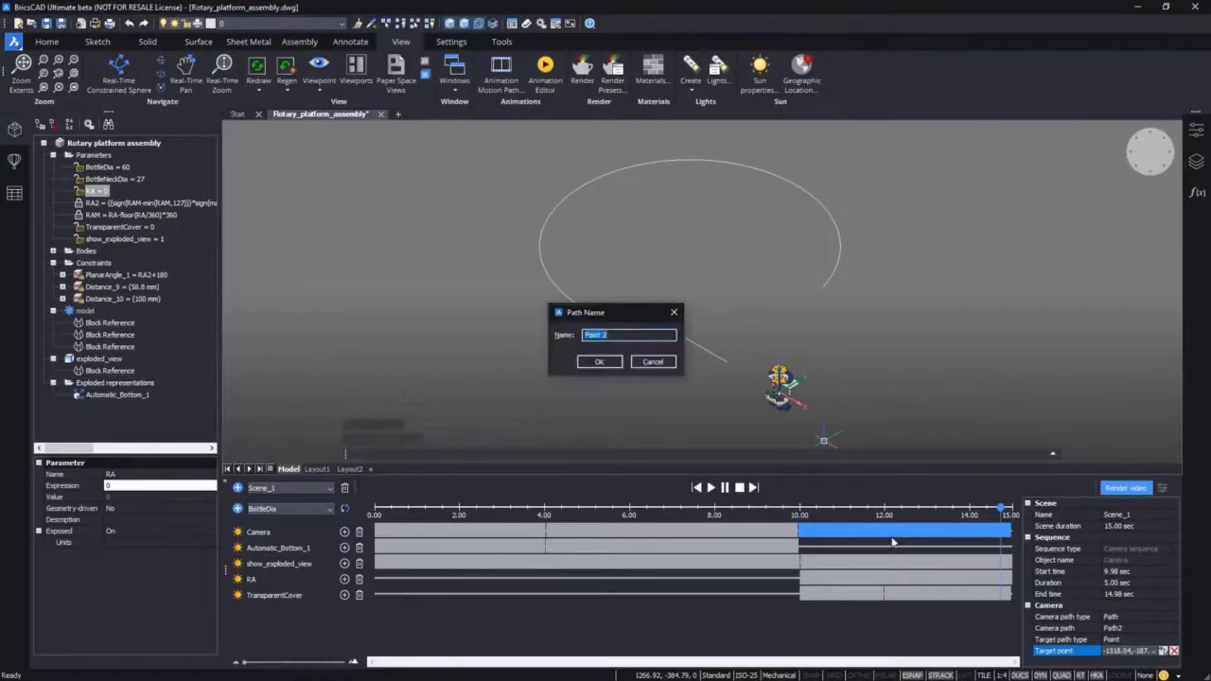
key("Return")
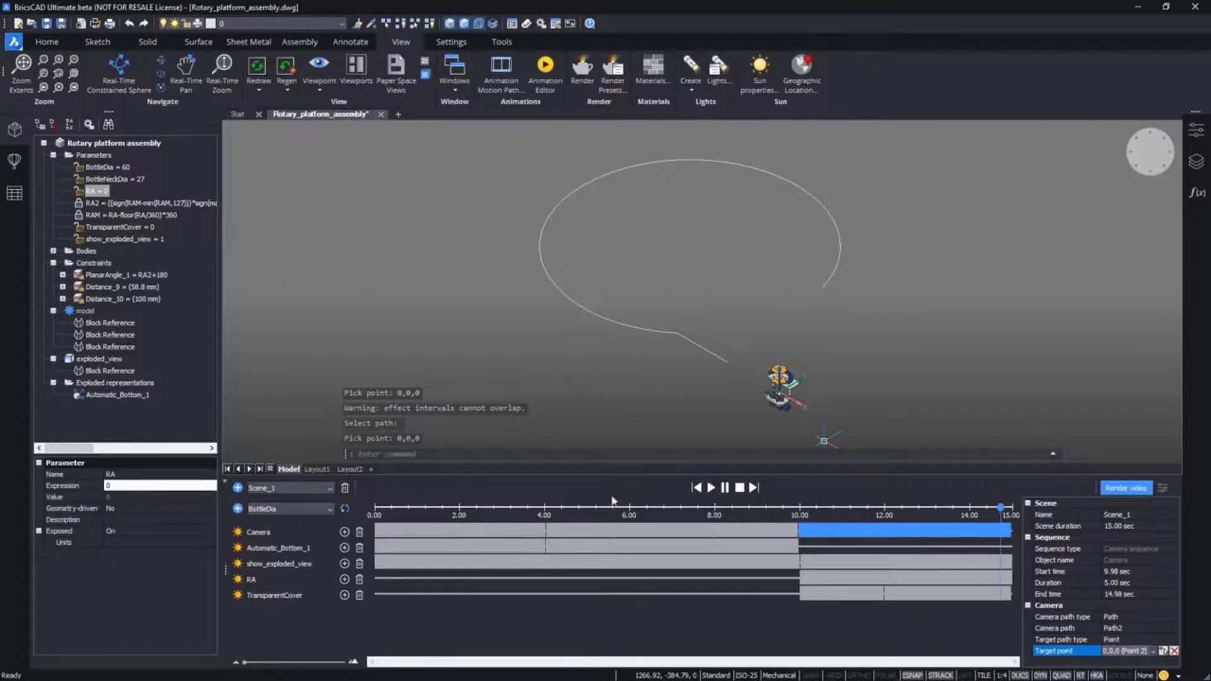
Step: Reset the timeline to zero and play the complete animation of Scene_1
left_click(742, 492)
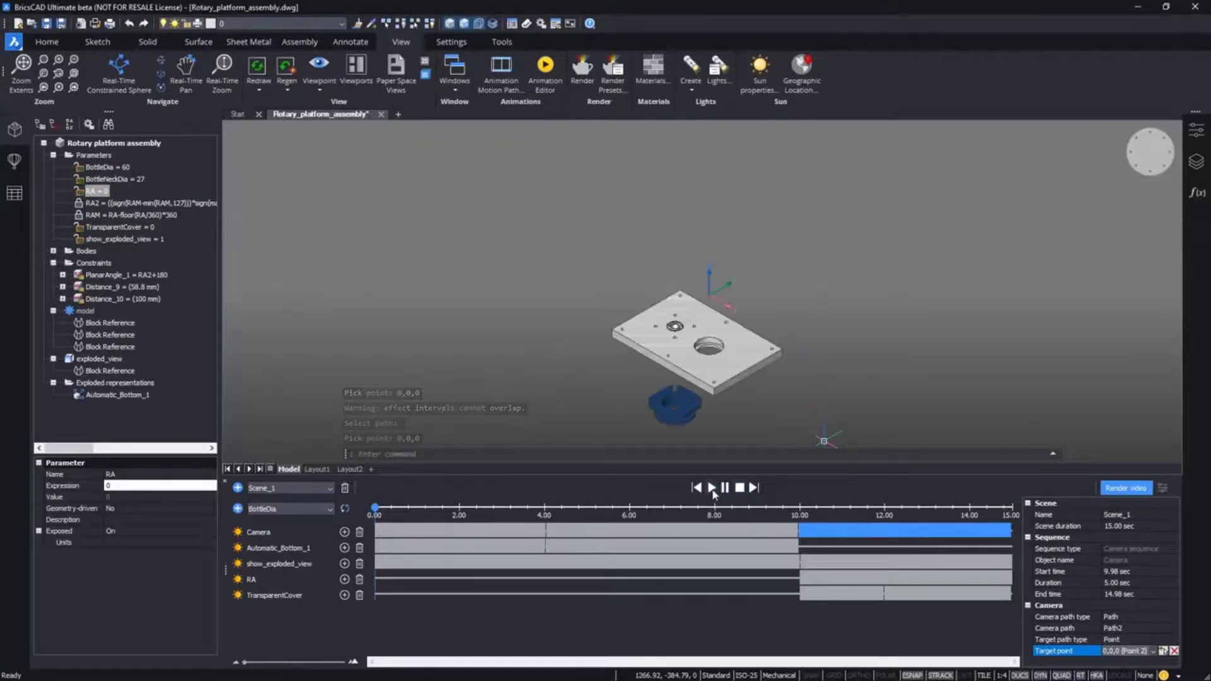
left_click(712, 489)
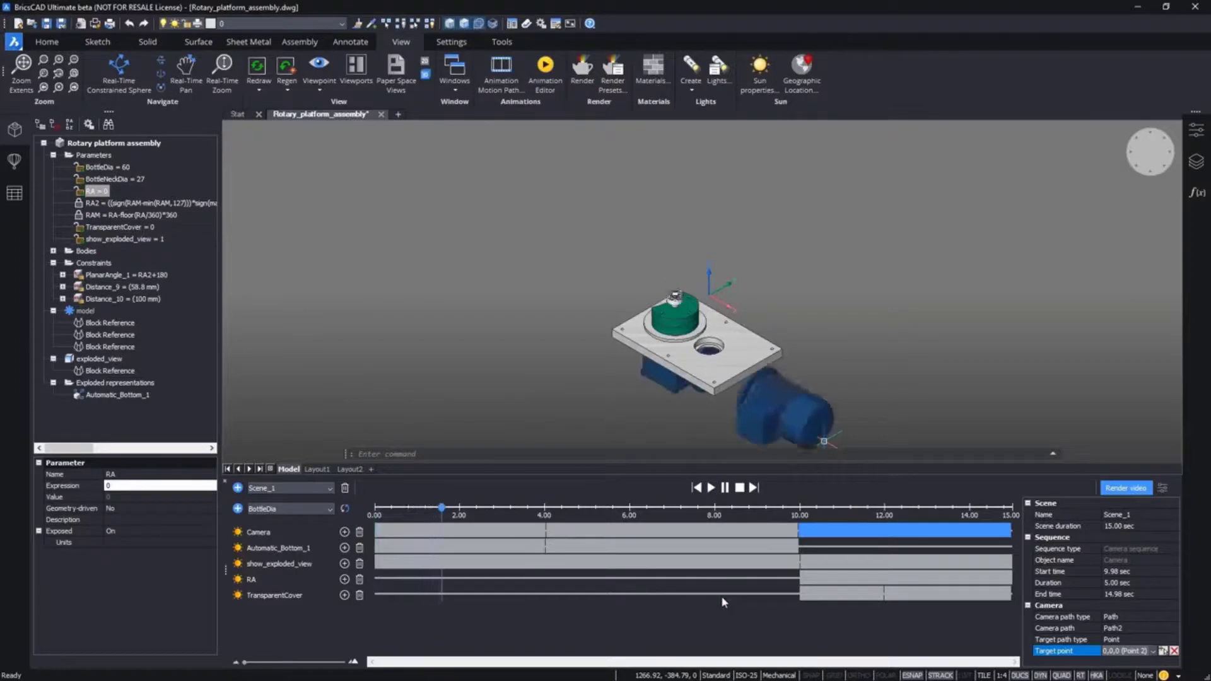